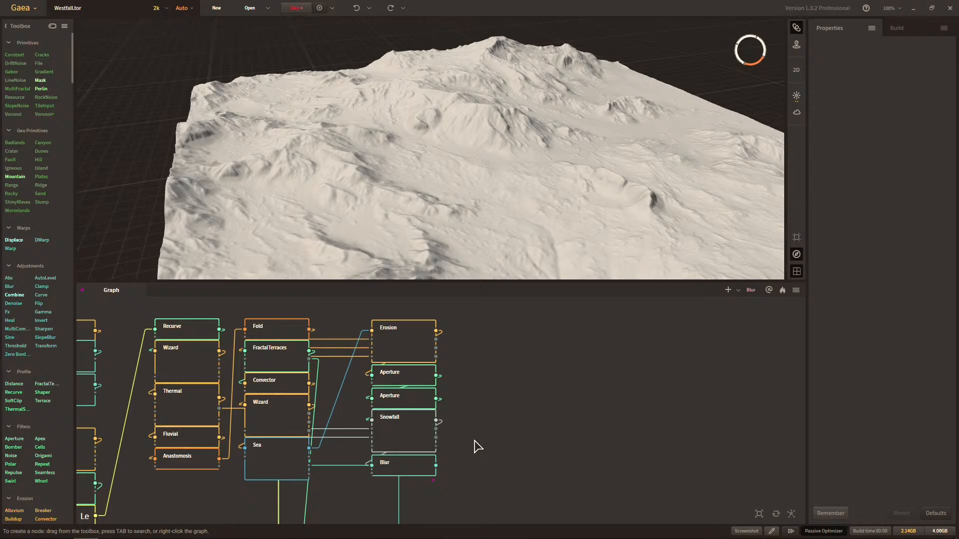
Survey the Westfall node graph, from the terrain chain down to the mask output nodes and back to the final Erosion column.
{"action": "middle_click_drag", "start_coordinate": [469, 441], "coordinate": [503, 441]}
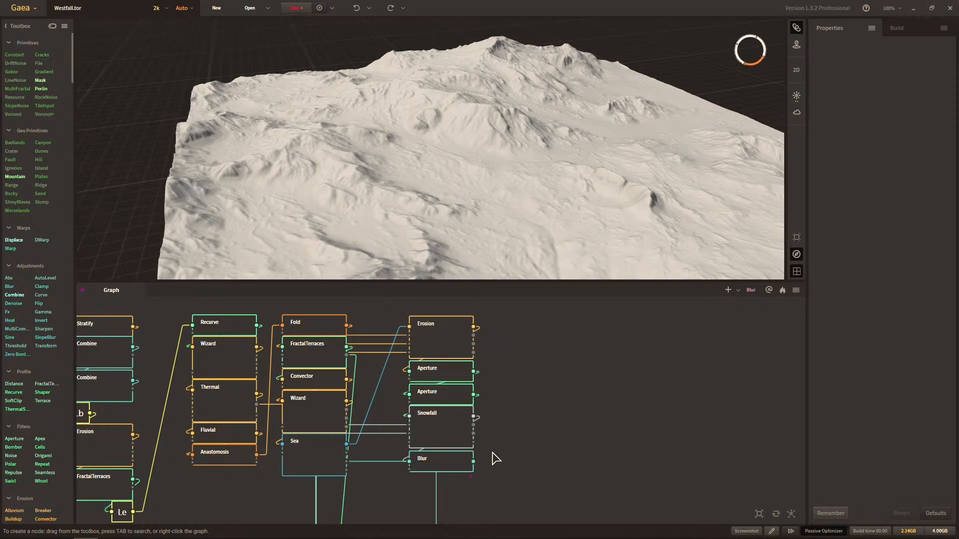
{"action": "right_click_drag", "start_coordinate": [496, 454], "coordinate": [582, 443]}
{"action": "right_click_drag", "start_coordinate": [343, 417], "coordinate": [385, 398]}
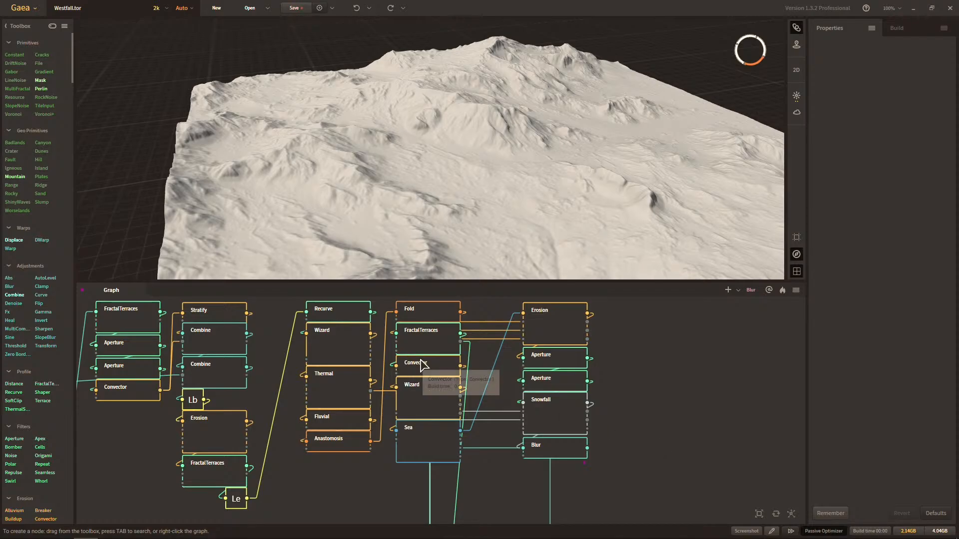
{"action": "middle_click_drag", "start_coordinate": [594, 378], "coordinate": [527, 373]}
{"action": "scroll", "coordinate": [525, 368], "scroll_direction": "down", "scroll_amount": 4}
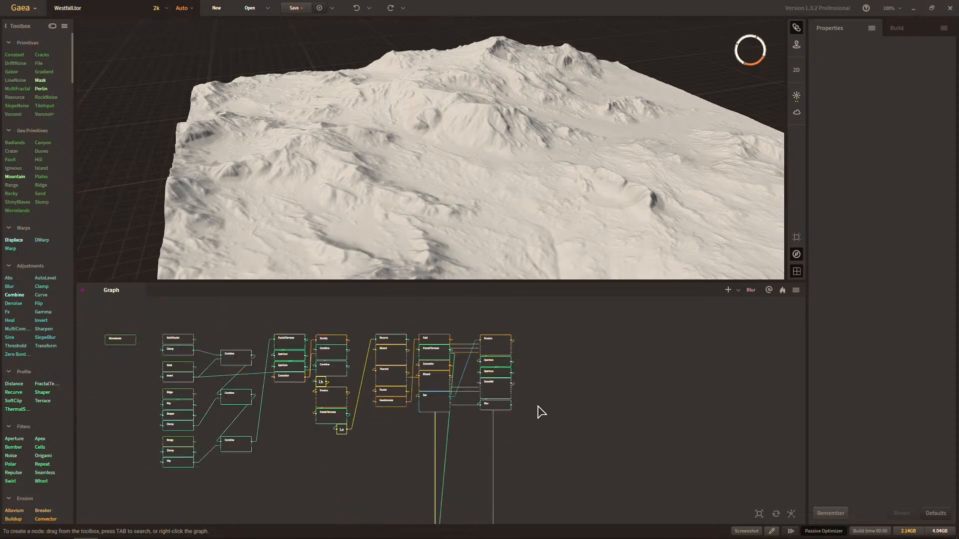
{"action": "middle_click_drag", "start_coordinate": [537, 408], "coordinate": [568, 301]}
{"action": "middle_click_drag", "start_coordinate": [631, 390], "coordinate": [558, 352]}
{"action": "middle_click_drag", "start_coordinate": [598, 432], "coordinate": [607, 376]}
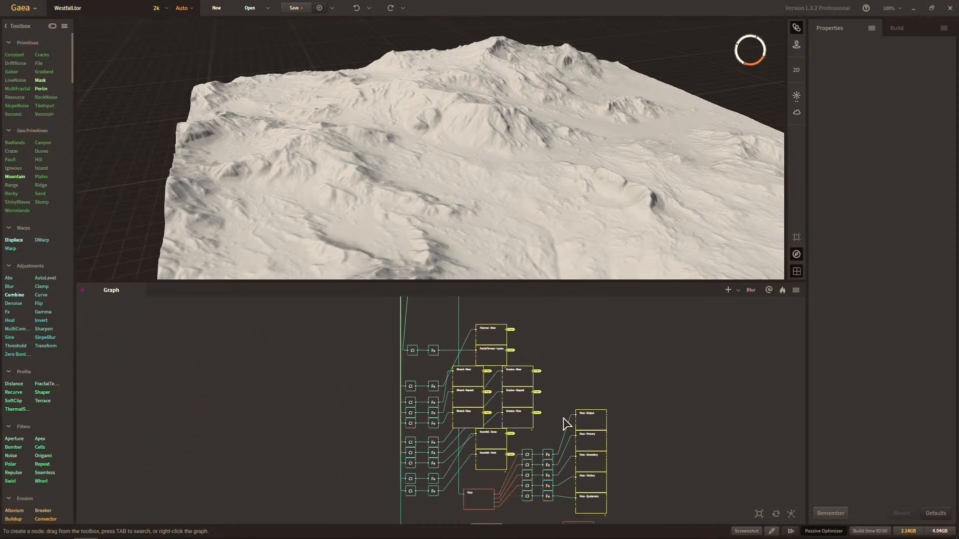
{"action": "middle_click_drag", "start_coordinate": [578, 460], "coordinate": [592, 509]}
{"action": "middle_click_drag", "start_coordinate": [575, 349], "coordinate": [591, 473]}
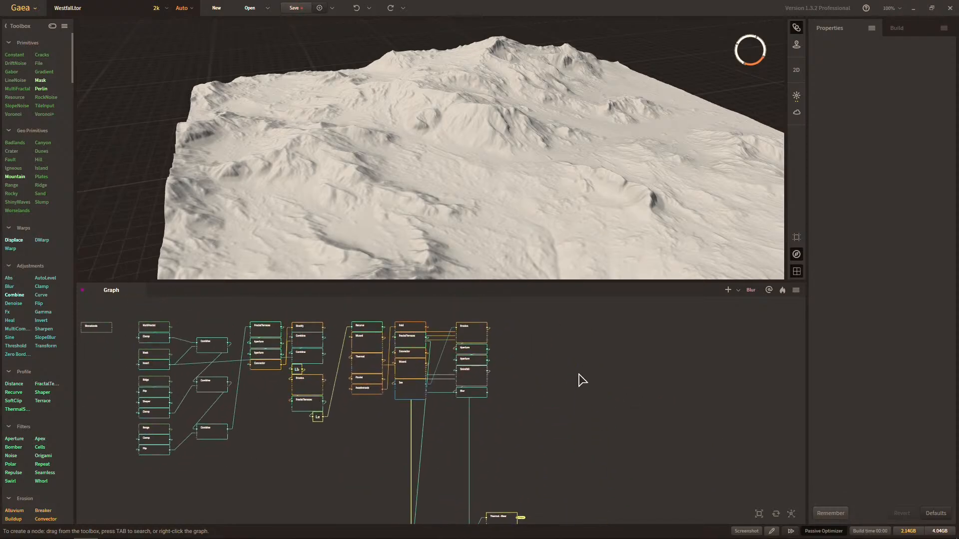
{"action": "middle_click_drag", "start_coordinate": [578, 373], "coordinate": [624, 421]}
{"action": "scroll", "coordinate": [565, 426], "scroll_direction": "up", "scroll_amount": 4}
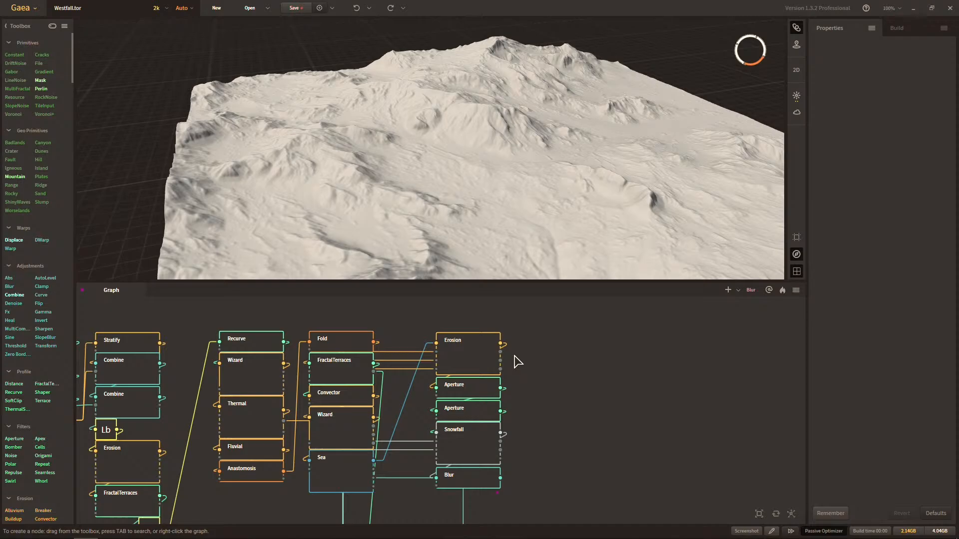
Compare the previewed terrain surface at the final Erosion node, the Wizard node above Sea, and the Blur node.
{"action": "left_click", "coordinate": [496, 356]}
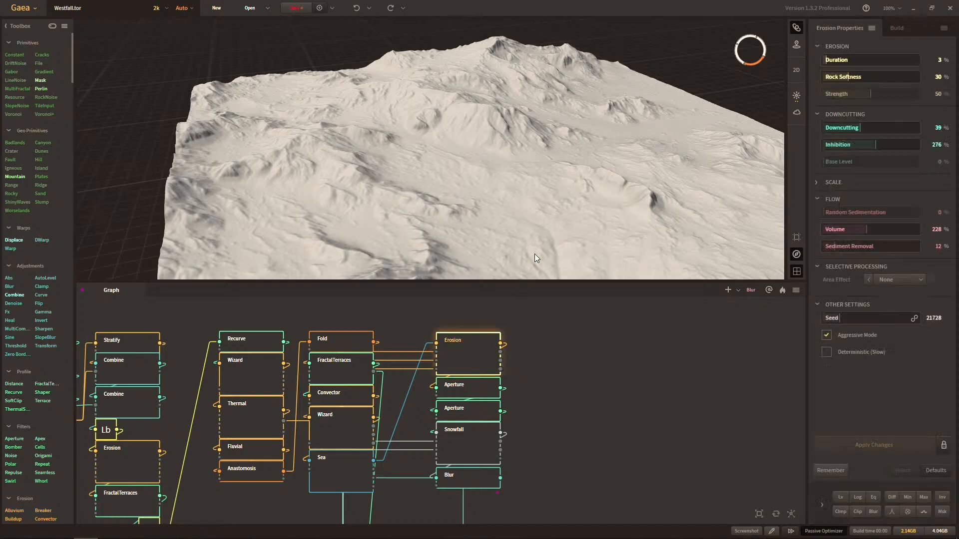
{"action": "left_click", "coordinate": [480, 475]}
{"action": "mouse_move", "coordinate": [502, 227]}
{"action": "left_mouse_down"}
{"action": "mouse_move", "coordinate": [484, 223]}
{"action": "mouse_move", "coordinate": [494, 217]}
{"action": "mouse_move", "coordinate": [497, 238]}
{"action": "mouse_move", "coordinate": [496, 229]}
{"action": "left_mouse_up"}
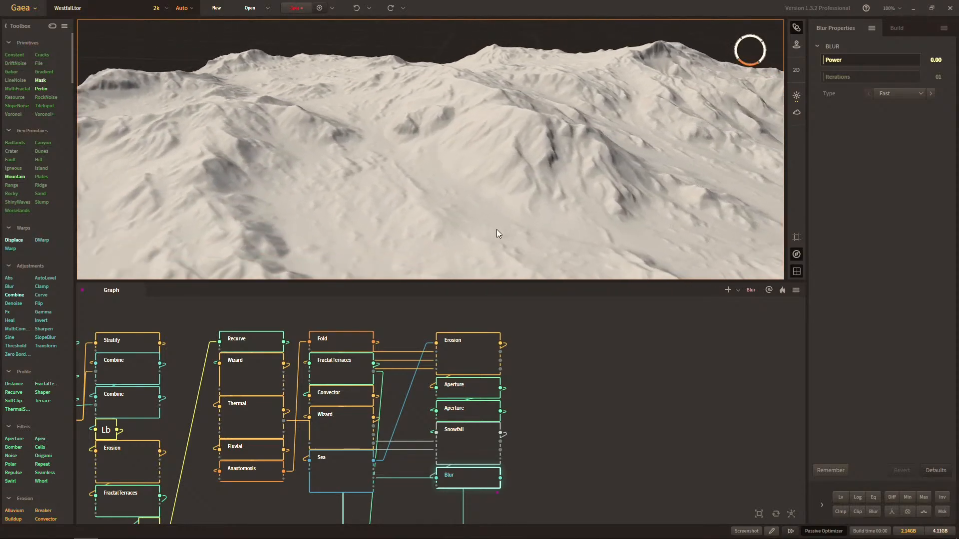
{"action": "left_click", "coordinate": [449, 369]}
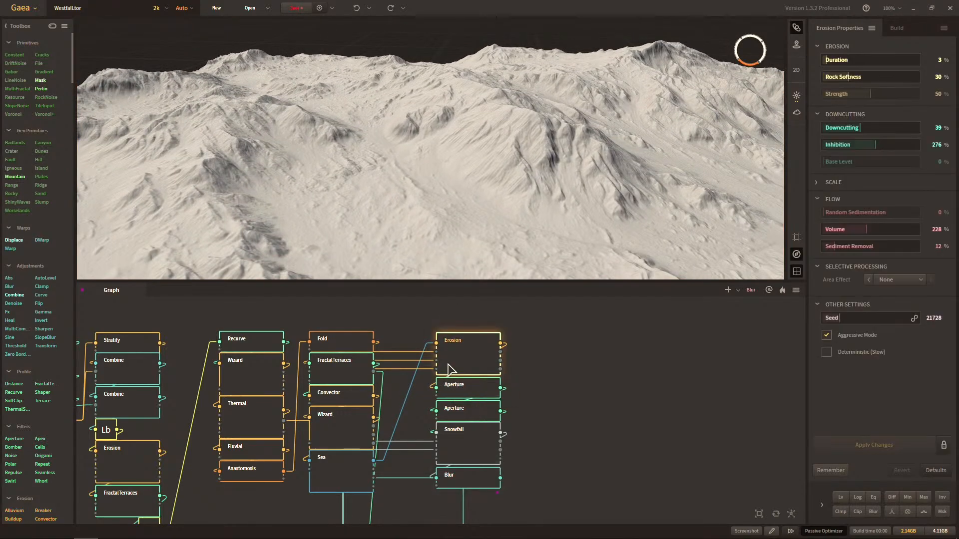
{"action": "left_click", "coordinate": [352, 420]}
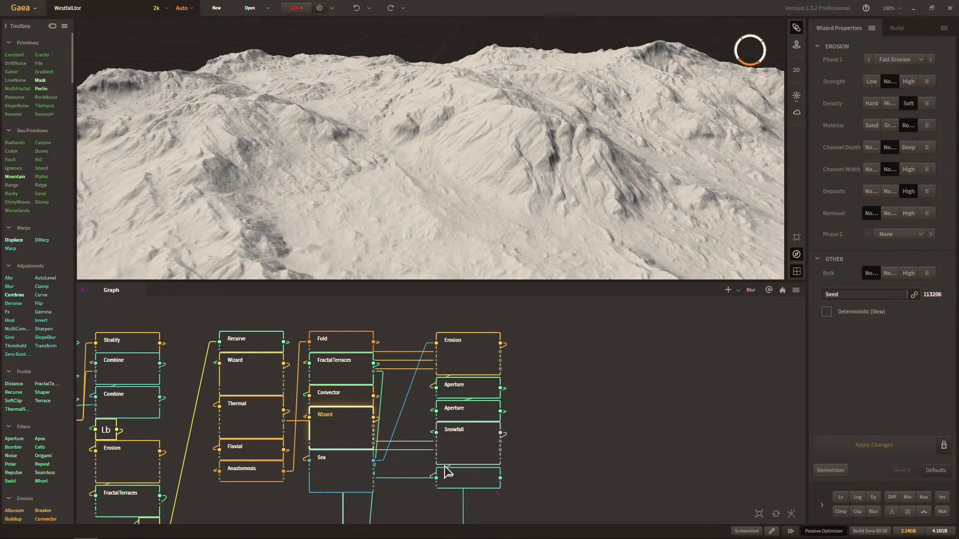
{"action": "left_click", "coordinate": [461, 476]}
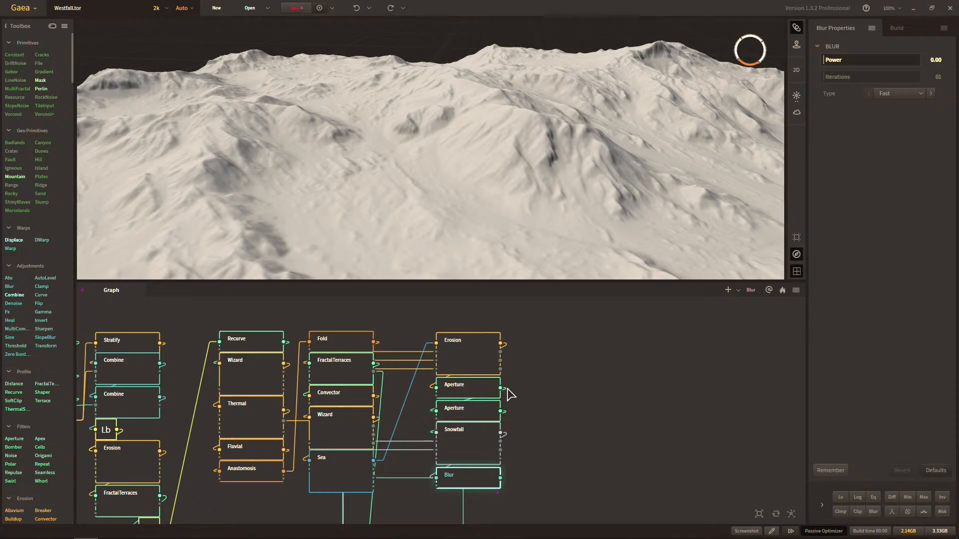
{"action": "left_click", "coordinate": [353, 428]}
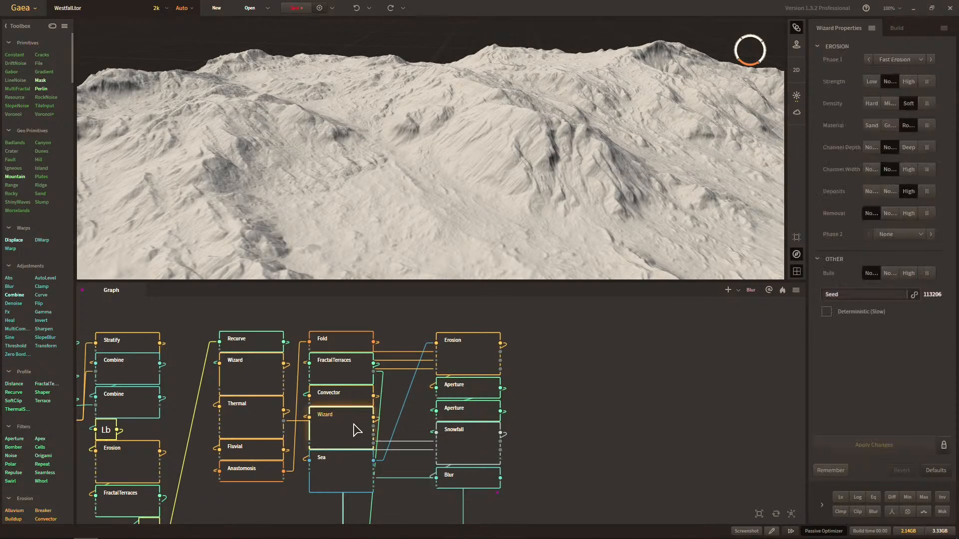
{"action": "left_click", "coordinate": [463, 359]}
{"action": "left_click", "coordinate": [364, 439]}
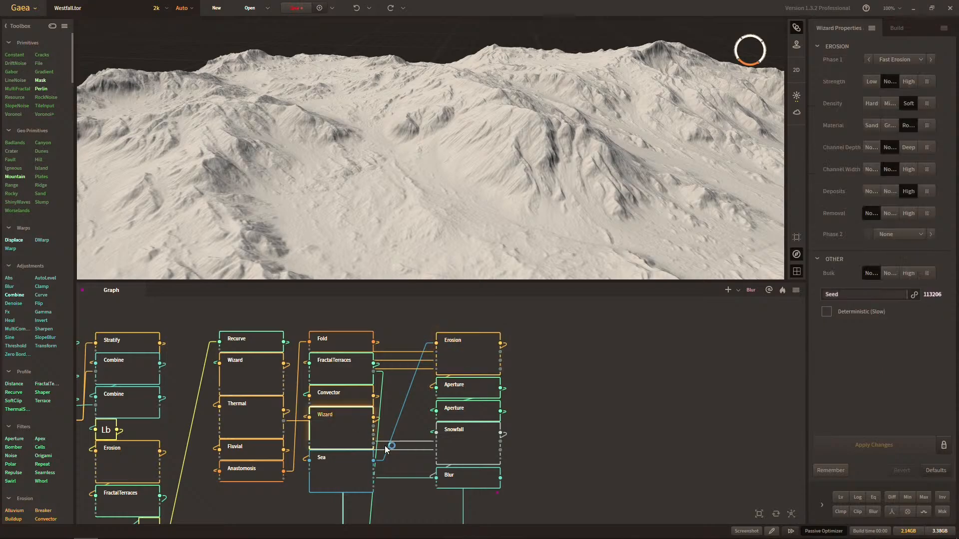
{"action": "left_click", "coordinate": [470, 478]}
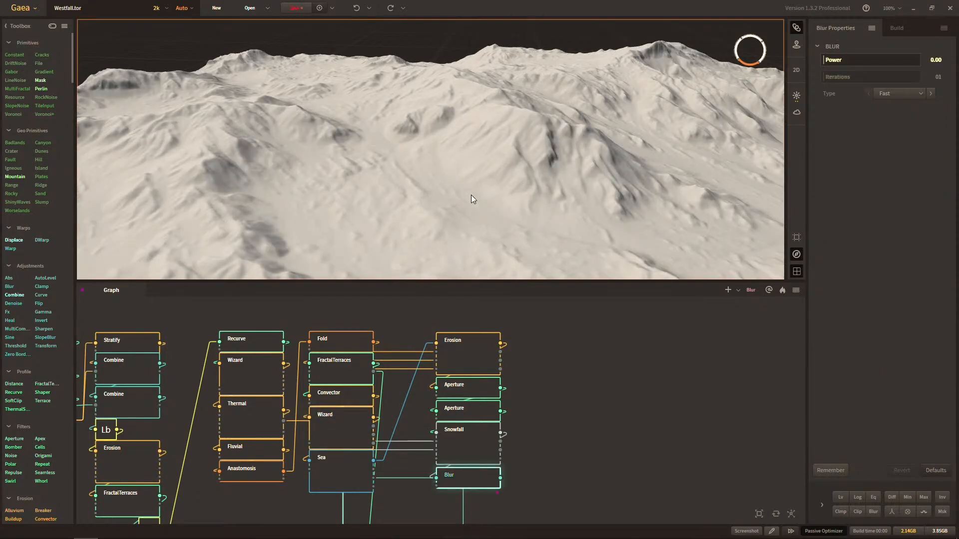
{"action": "left_click", "coordinate": [361, 428]}
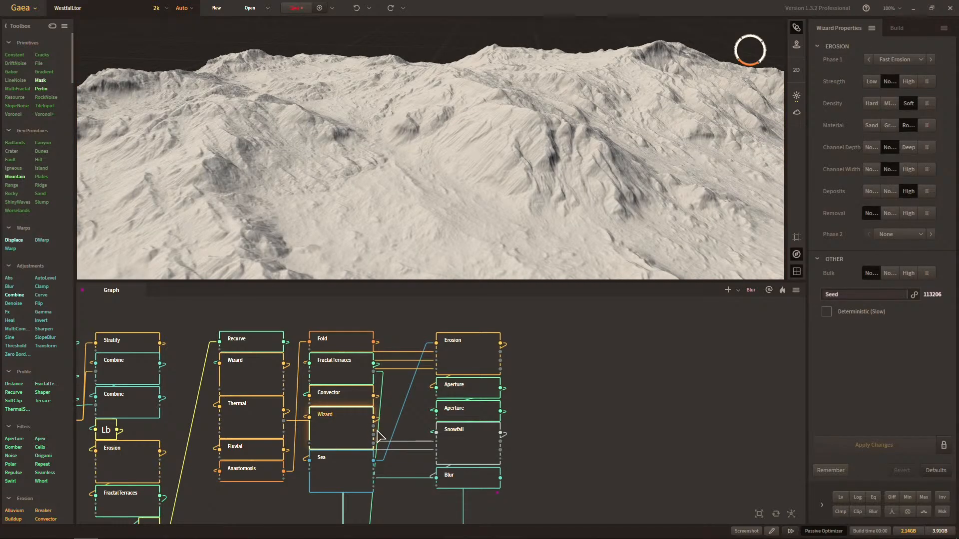
Compare the terrain preview of the FractalTerraces node below Fold with the final Erosion and Blur nodes.
{"action": "left_click", "coordinate": [358, 381]}
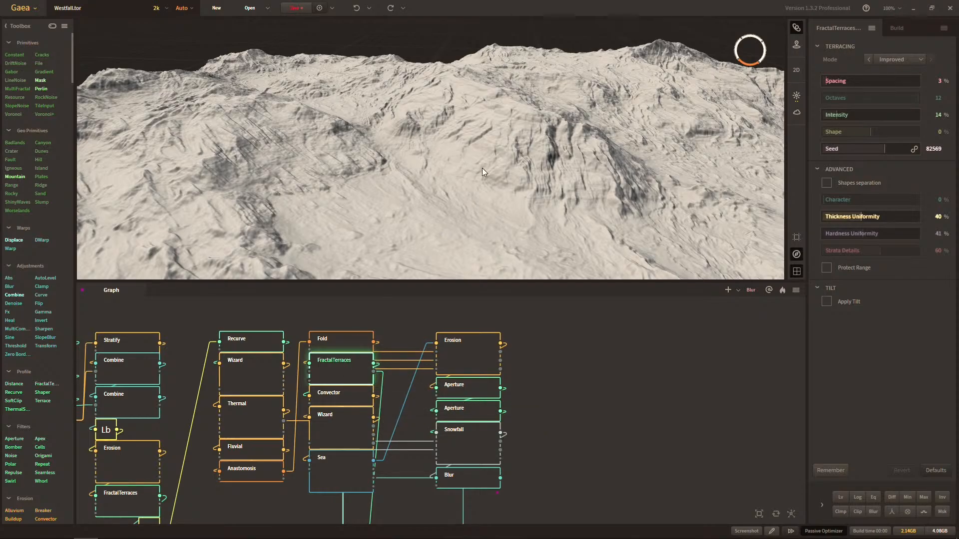
{"action": "left_click", "coordinate": [484, 369]}
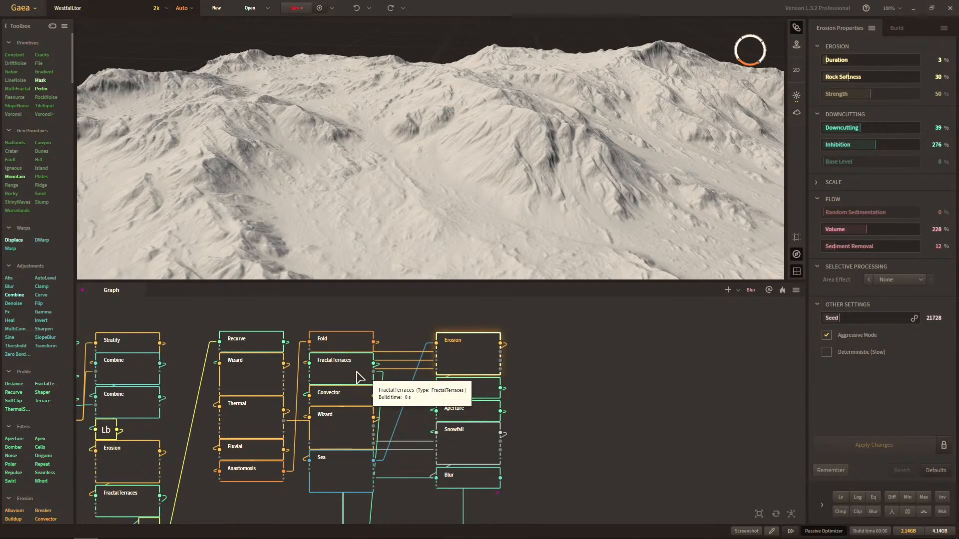
{"action": "left_click", "coordinate": [358, 377]}
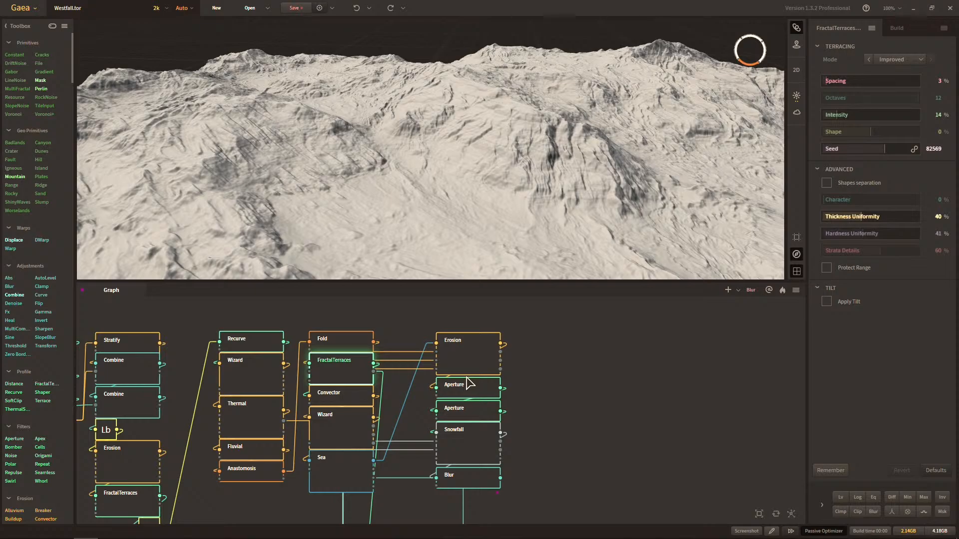
{"action": "left_click", "coordinate": [475, 361]}
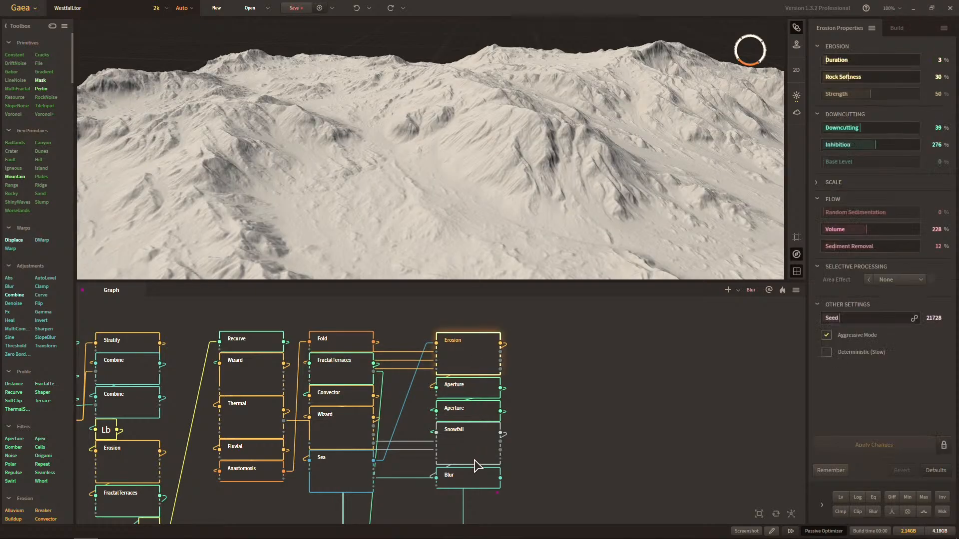
{"action": "left_click", "coordinate": [475, 477]}
Examine the final Blur node's pin, underlay and export options without changing them.
{"action": "middle_click_drag", "start_coordinate": [561, 390], "coordinate": [535, 388]}
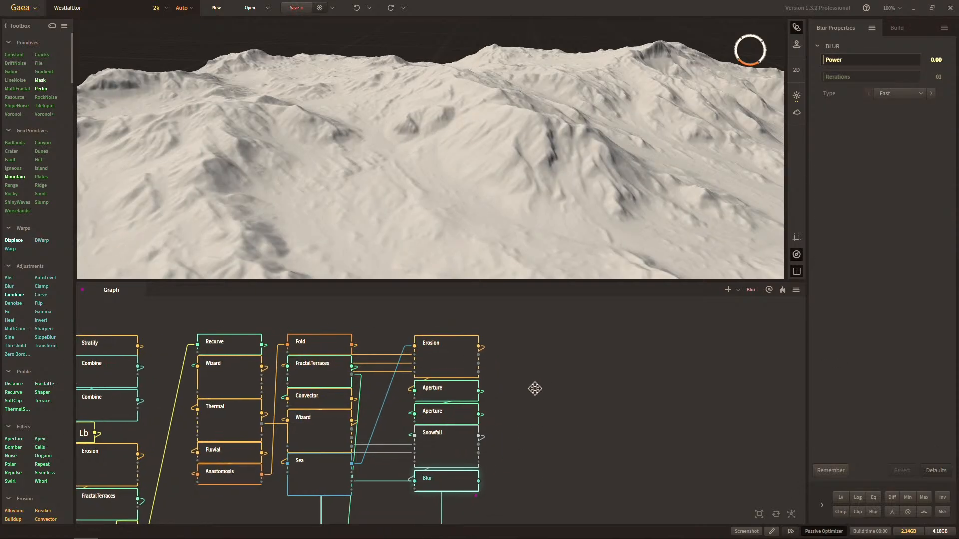
{"action": "right_click", "coordinate": [458, 480]}
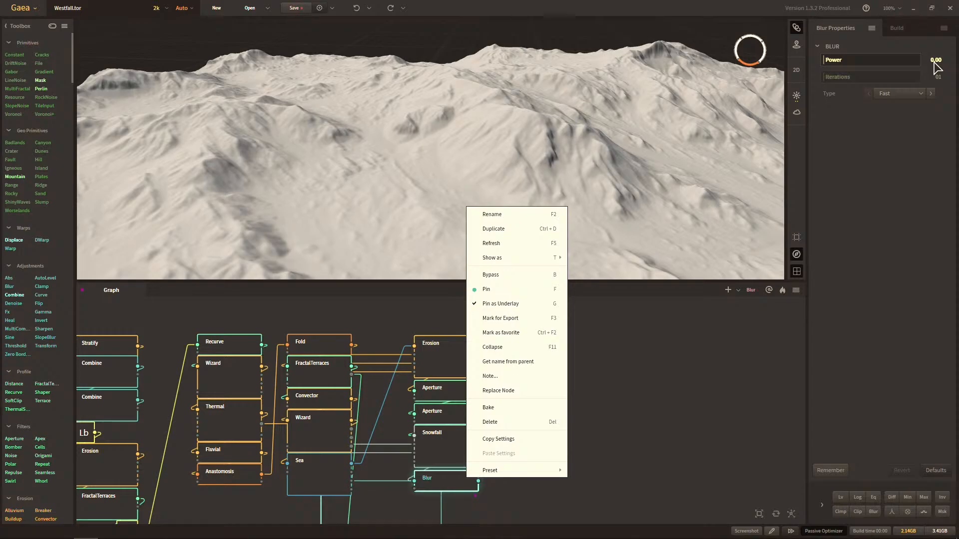
{"action": "left_click", "coordinate": [722, 336]}
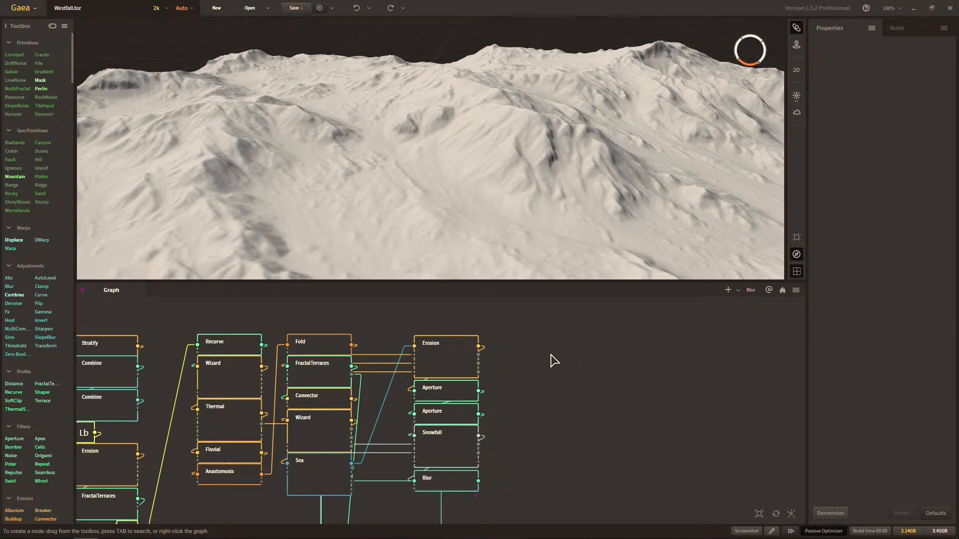
{"action": "left_click", "coordinate": [460, 482]}
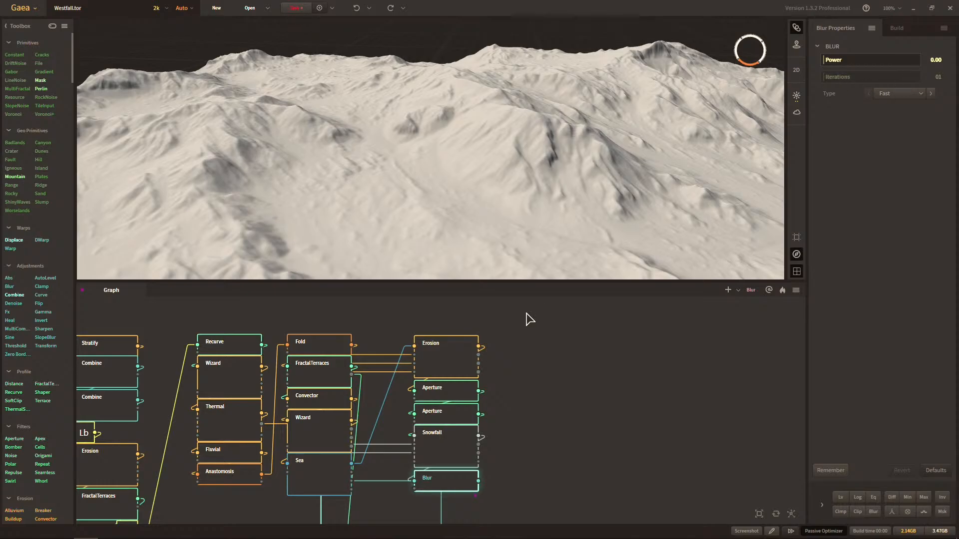
{"action": "middle_click_drag", "start_coordinate": [524, 335], "coordinate": [539, 336]}
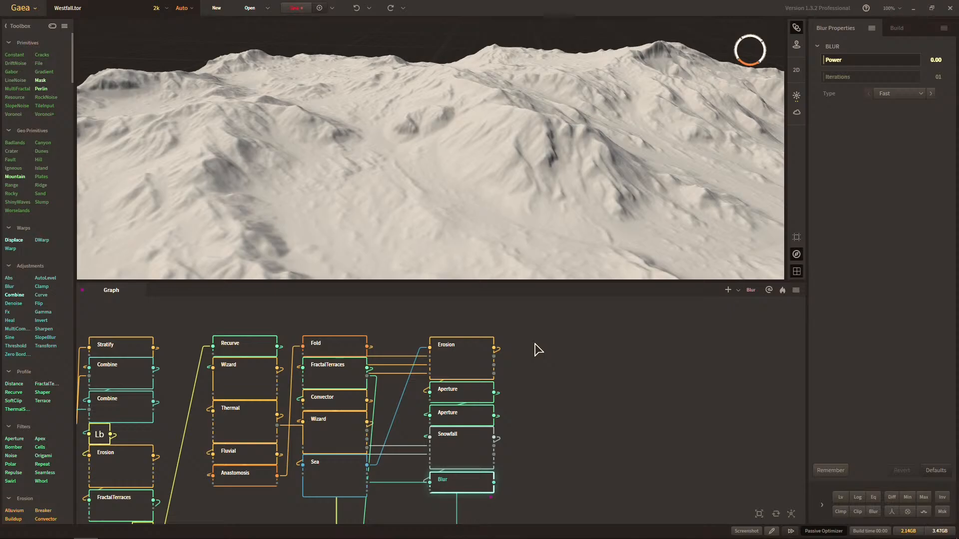
{"action": "middle_click_drag", "start_coordinate": [539, 397], "coordinate": [559, 391]}
{"action": "right_click", "coordinate": [507, 469]}
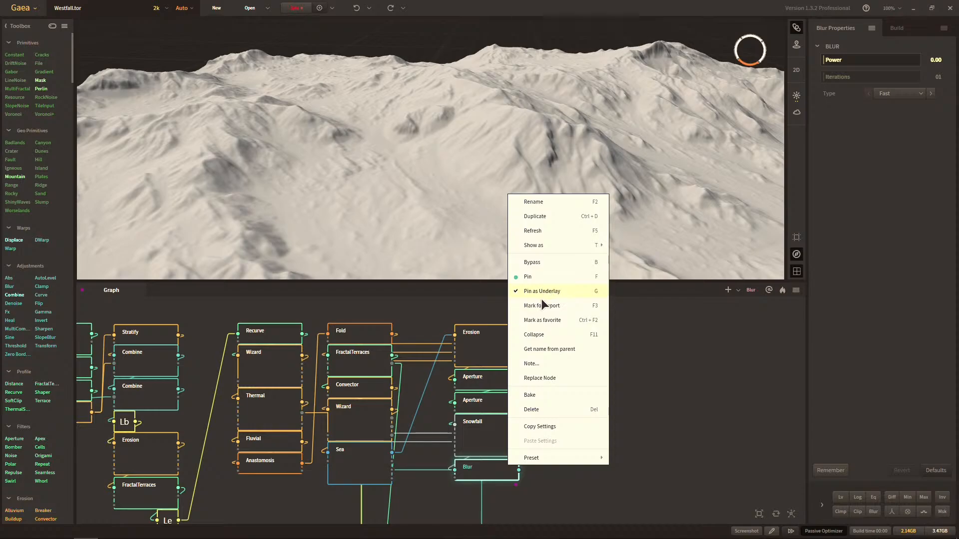
{"action": "left_click", "coordinate": [668, 373]}
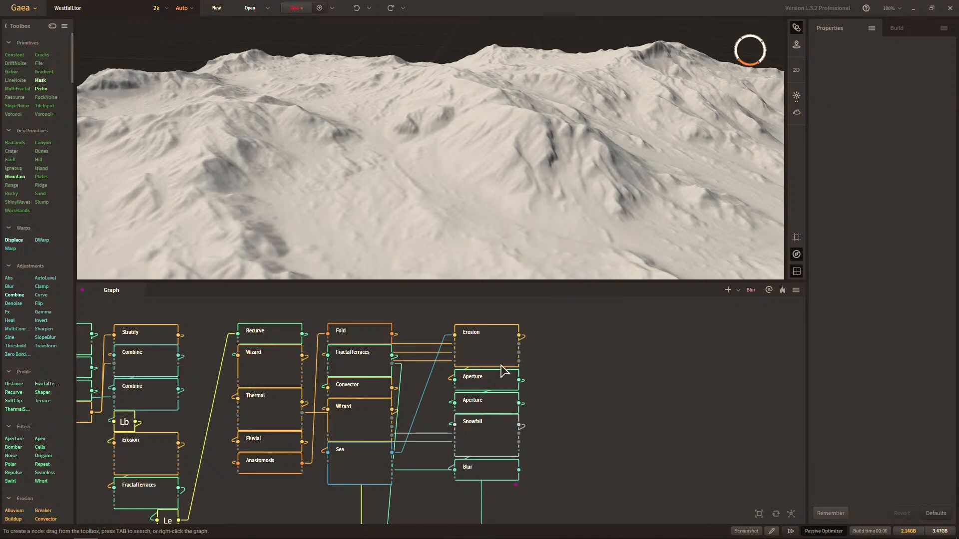
Preview the final Erosion node's terrain and inspect its position in the graph.
{"action": "left_click", "coordinate": [504, 360]}
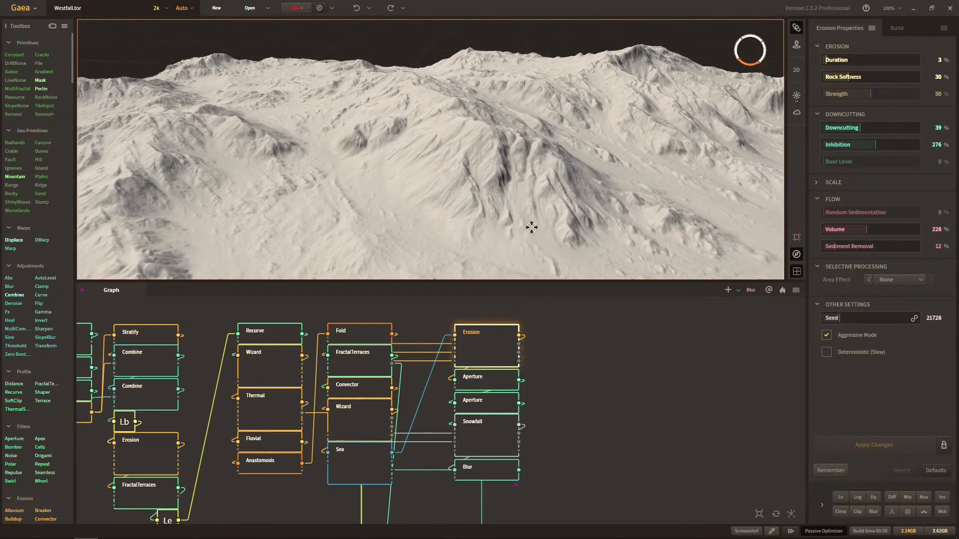
{"action": "middle_click_drag", "start_coordinate": [509, 166], "coordinate": [556, 225]}
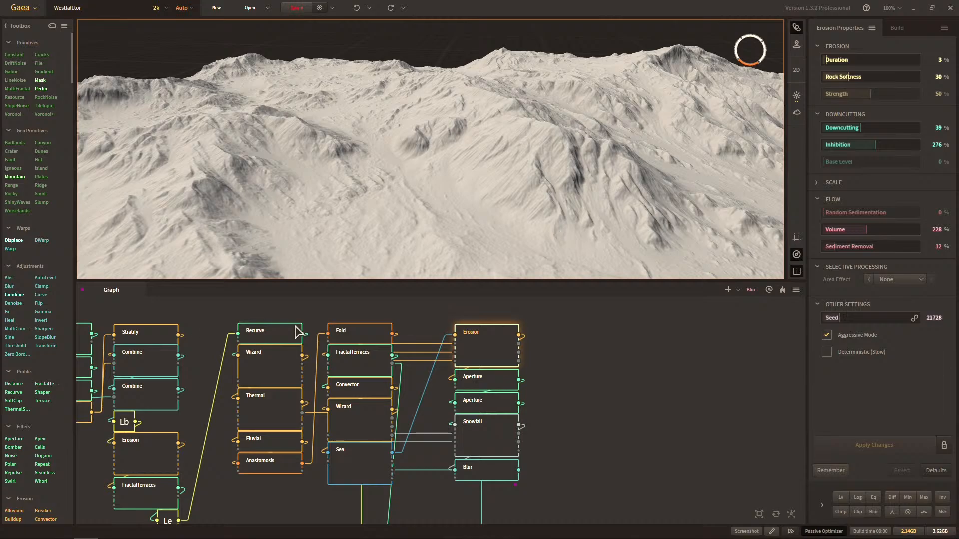
{"action": "middle_click_drag", "start_coordinate": [313, 325], "coordinate": [439, 311]}
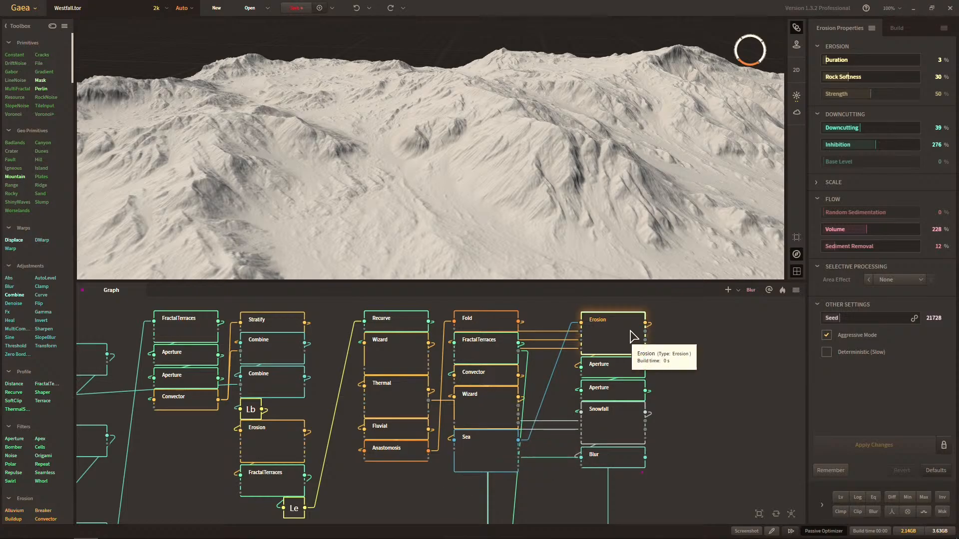
{"action": "middle_click_drag", "start_coordinate": [641, 351], "coordinate": [569, 374]}
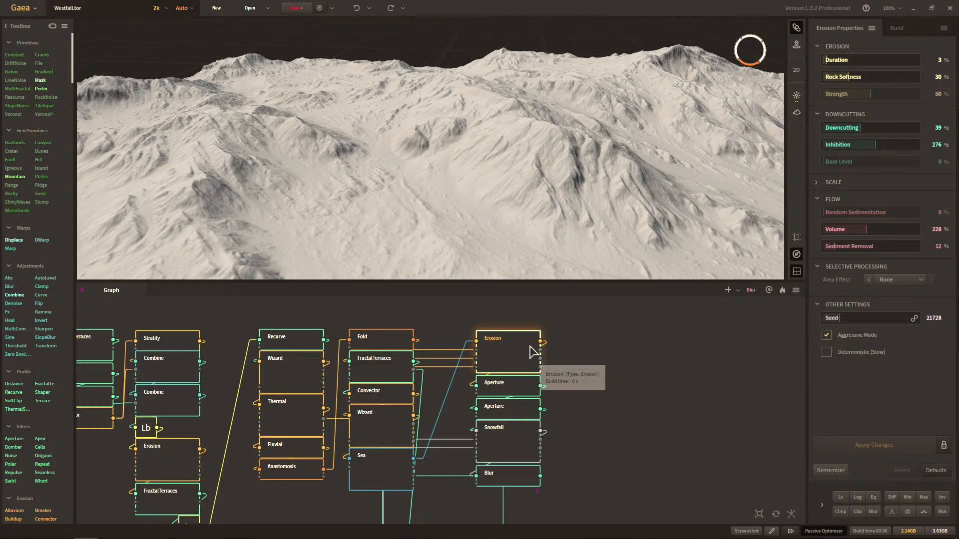
{"action": "middle_click_drag", "start_coordinate": [571, 371], "coordinate": [489, 402]}
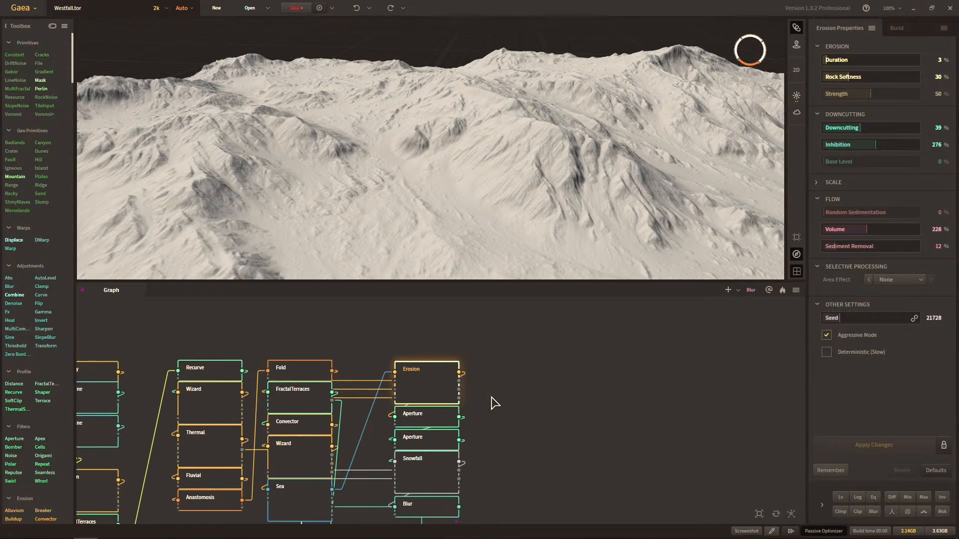
Add a Clamp node connected to the second output of the final Erosion node.
{"action": "left_click", "coordinate": [490, 401]}
{"action": "right_click", "coordinate": [521, 380]}
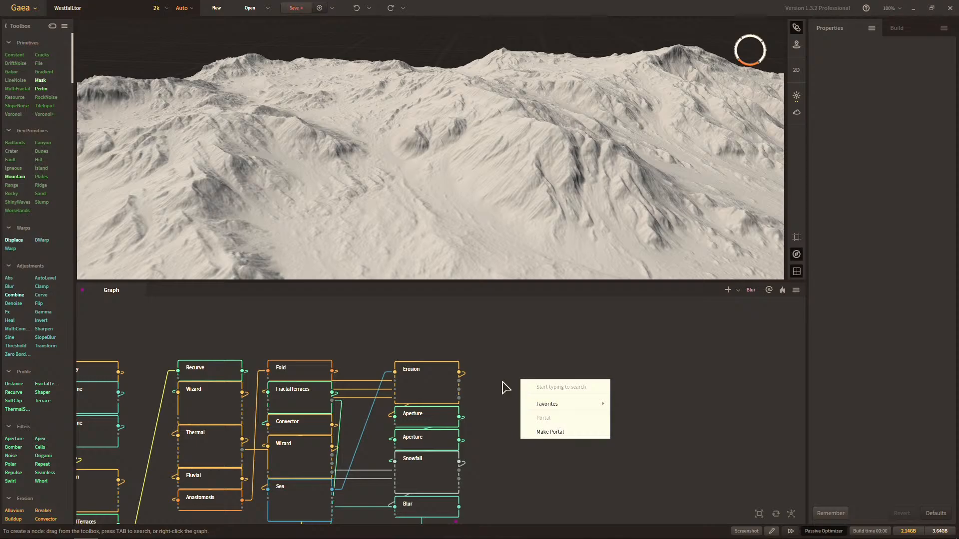
{"action": "left_click", "coordinate": [492, 382]}
{"action": "left_click_drag", "start_coordinate": [459, 381], "coordinate": [541, 372]}
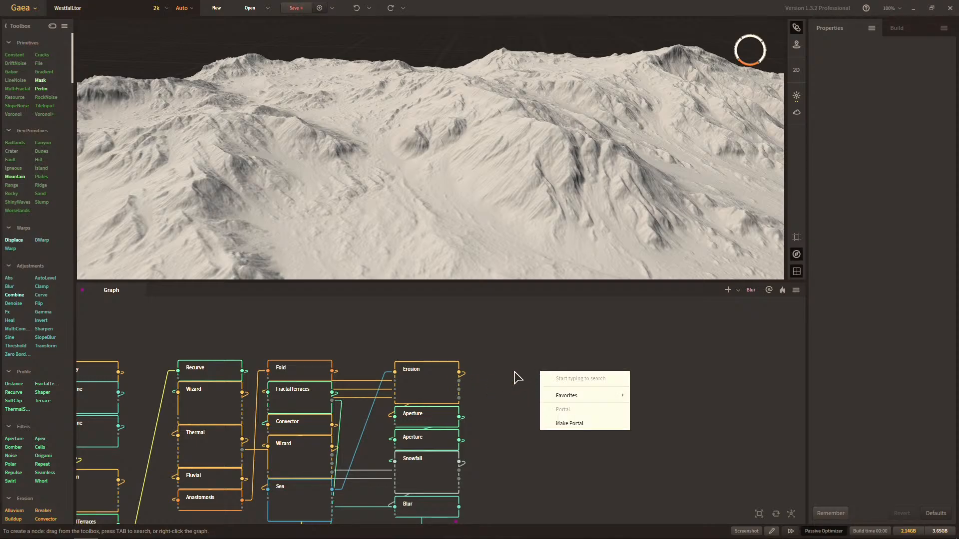
{"action": "type", "text": "clamp"}
{"action": "key", "text": "Return"}
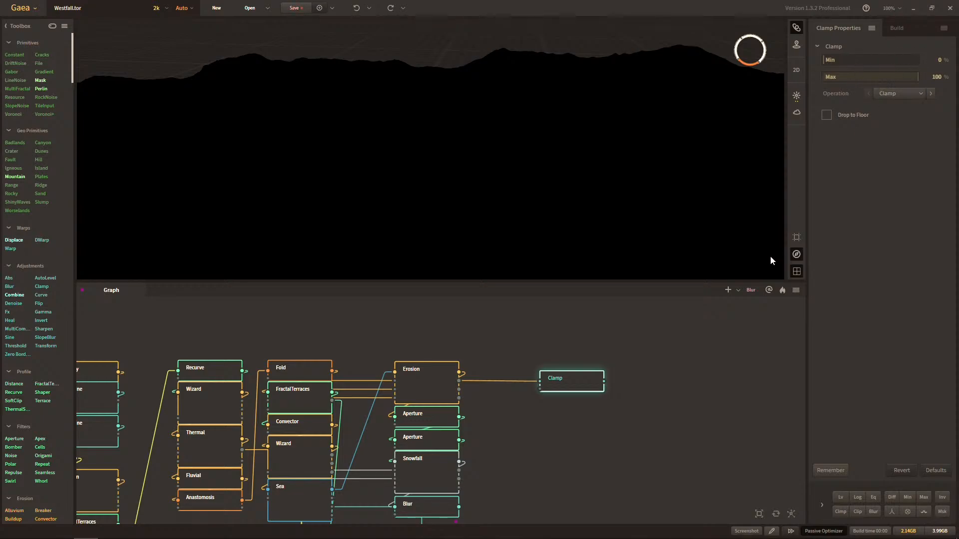
Add an Fx node connected to the output of the new Clamp node.
{"action": "left_click_drag", "start_coordinate": [599, 381], "coordinate": [630, 377]}
{"action": "type", "text": "fx"}
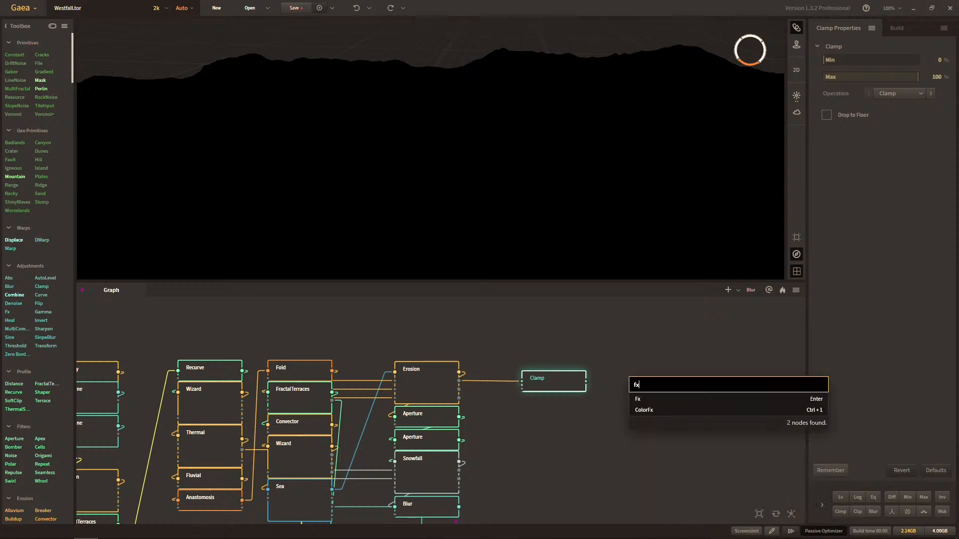
{"action": "key", "text": "Return"}
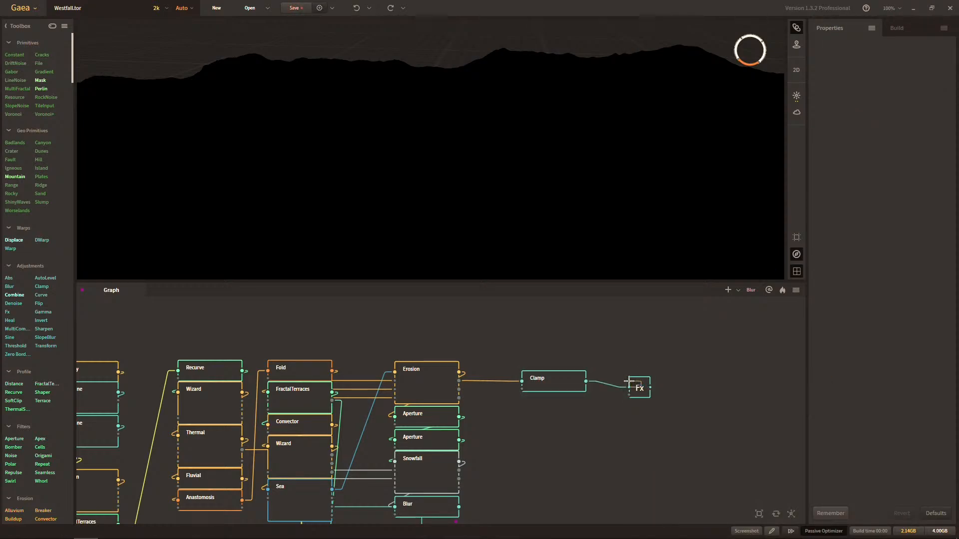
Collapse the new Clamp node to its compact form and line it up with the Fx node beside the final Erosion node.
{"action": "left_click_drag", "start_coordinate": [638, 385], "coordinate": [636, 379]}
{"action": "left_click", "coordinate": [606, 354]}
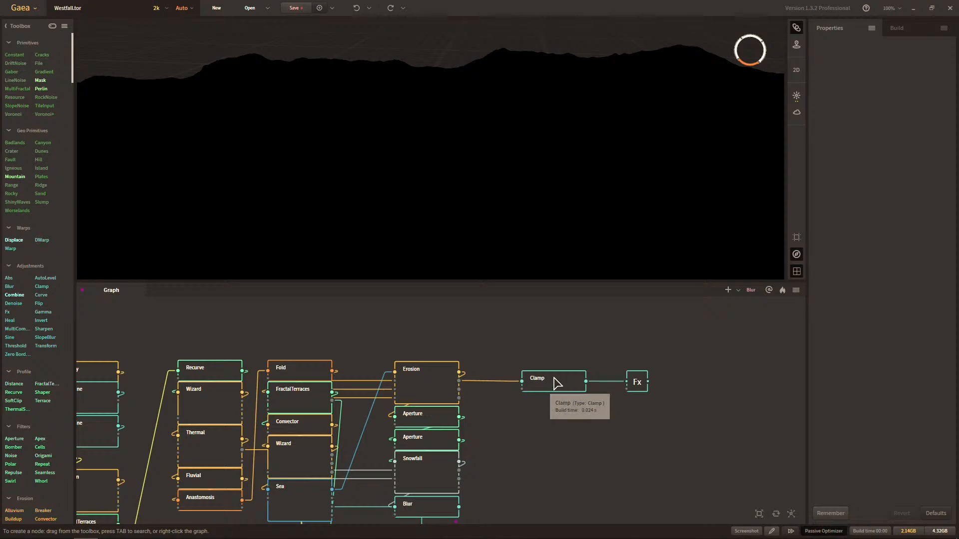
{"action": "left_click", "coordinate": [556, 386]}
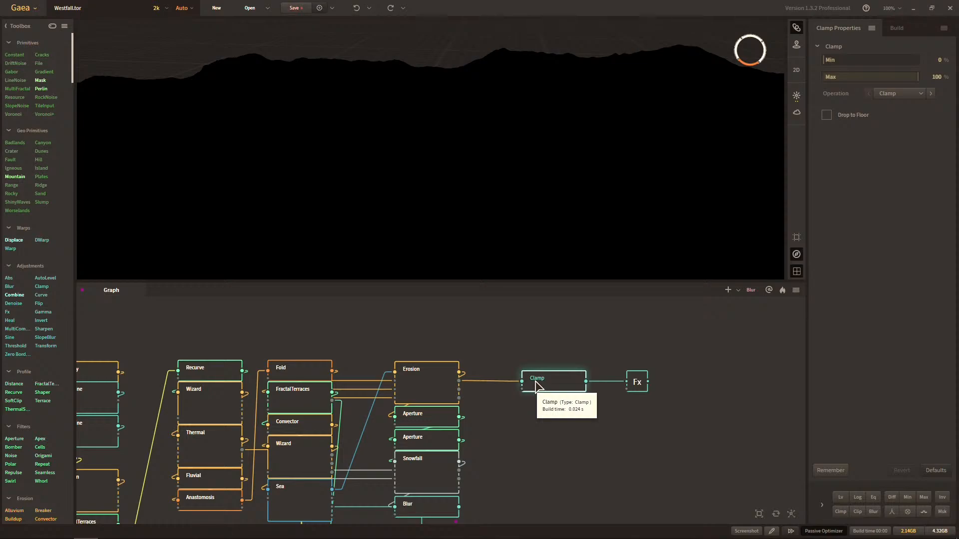
{"action": "key", "text": "c"}
{"action": "left_click_drag", "start_coordinate": [536, 381], "coordinate": [501, 363]}
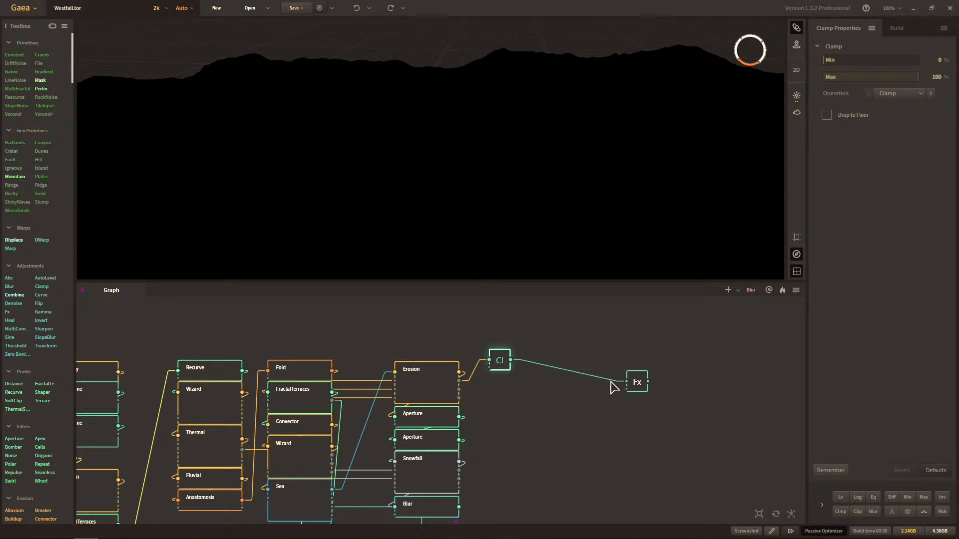
{"action": "left_click", "coordinate": [634, 389]}
{"action": "left_click_drag", "start_coordinate": [627, 382], "coordinate": [561, 339]}
{"action": "left_click_drag", "start_coordinate": [636, 382], "coordinate": [560, 359]}
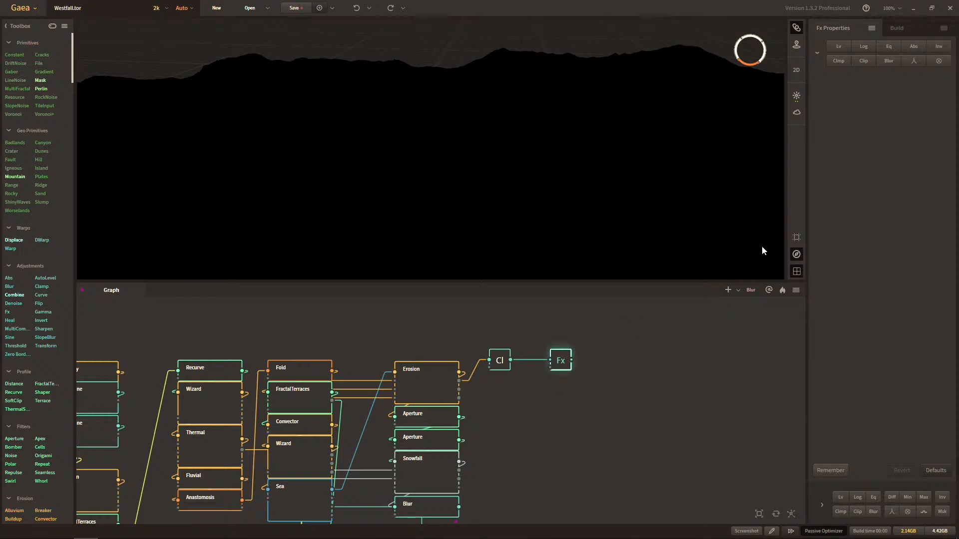
Try the Abs effect on the Fx node and view the mask over the terrain.
{"action": "left_click", "coordinate": [907, 46]}
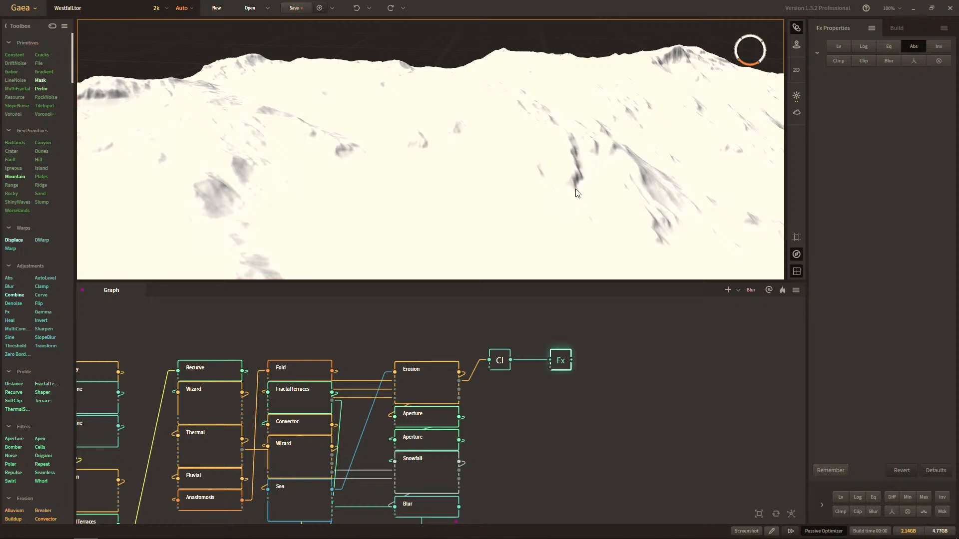
{"action": "scroll", "coordinate": [575, 195], "scroll_direction": "down", "scroll_amount": 5}
{"action": "left_click_drag", "start_coordinate": [575, 191], "coordinate": [502, 188]}
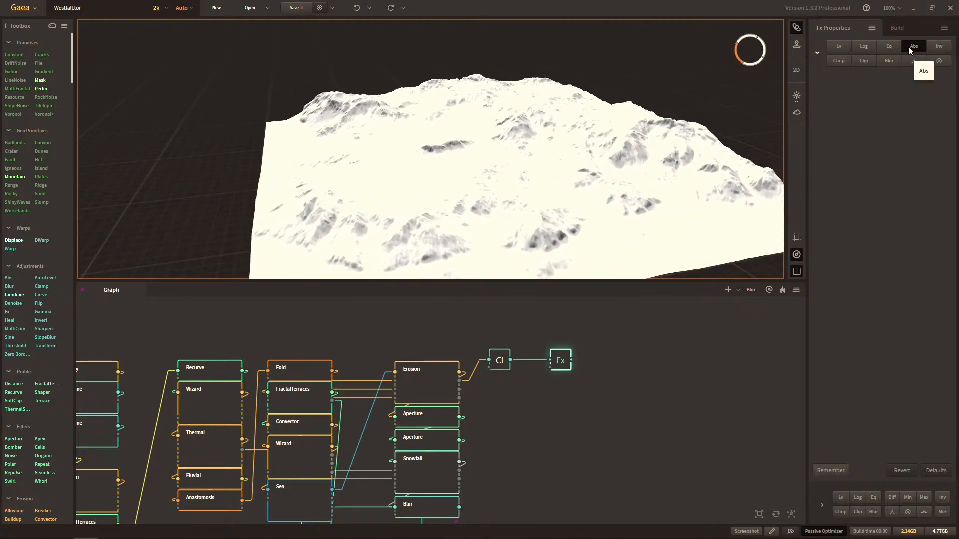
Try the Eq effect alone on the Fx node and inspect the mask across the terrain's ridges and valleys.
{"action": "left_click", "coordinate": [889, 48]}
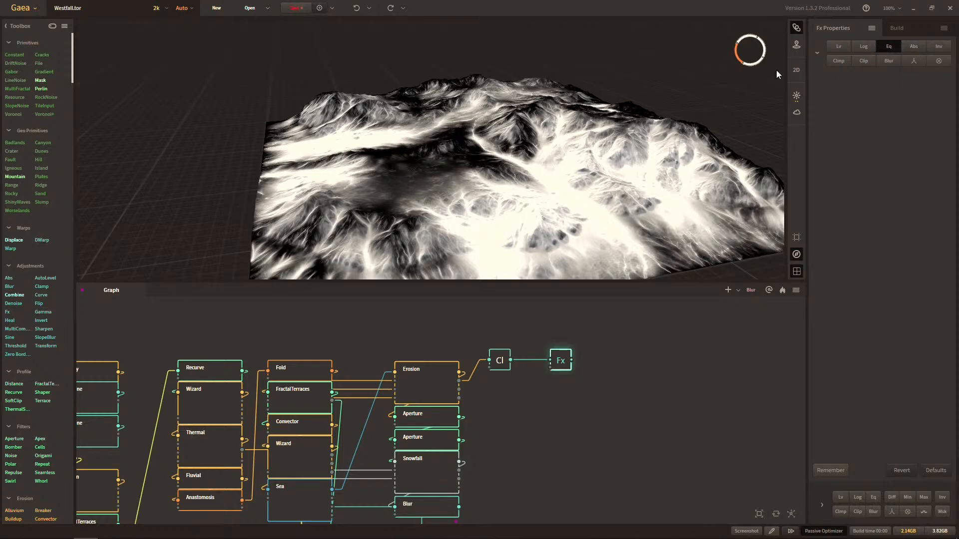
{"action": "left_click_drag", "start_coordinate": [619, 148], "coordinate": [678, 127]}
{"action": "scroll", "coordinate": [658, 148], "scroll_direction": "up", "scroll_amount": 5}
{"action": "left_click_drag", "start_coordinate": [634, 156], "coordinate": [607, 171]}
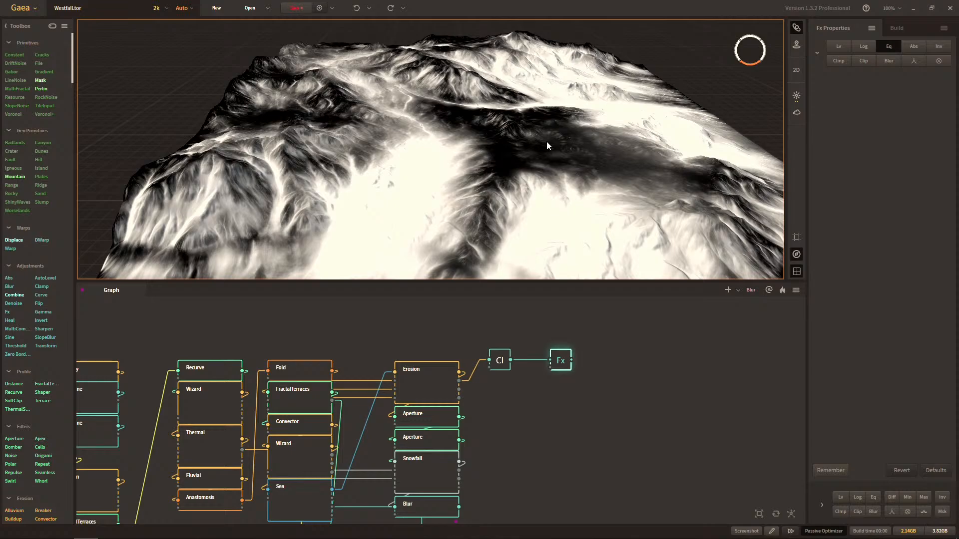
{"action": "scroll", "coordinate": [546, 141], "scroll_direction": "up", "scroll_amount": 5}
{"action": "middle_click_drag", "start_coordinate": [536, 150], "coordinate": [519, 179]}
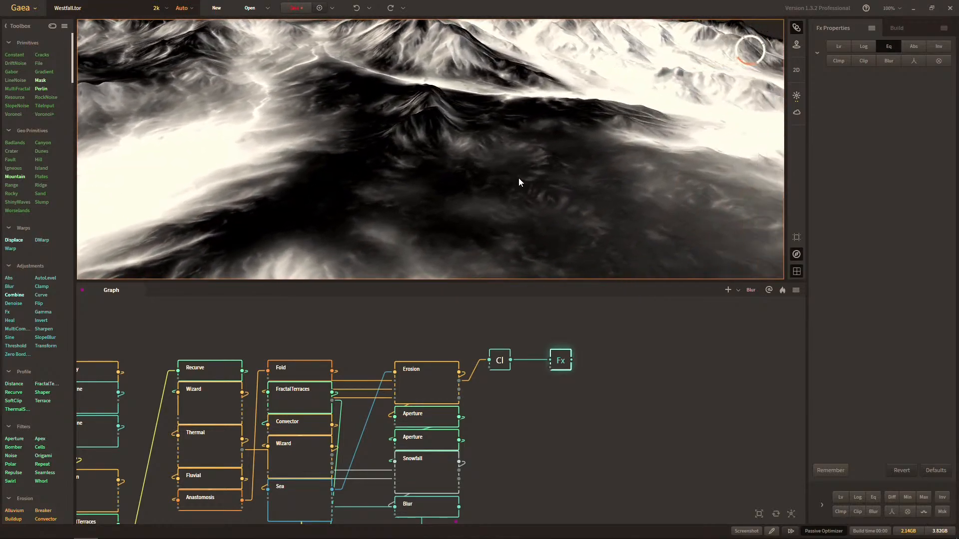
{"action": "scroll", "coordinate": [544, 192], "scroll_direction": "up", "scroll_amount": 4}
{"action": "left_click_drag", "start_coordinate": [544, 192], "coordinate": [507, 142]}
{"action": "scroll", "coordinate": [483, 160], "scroll_direction": "down", "scroll_amount": 3}
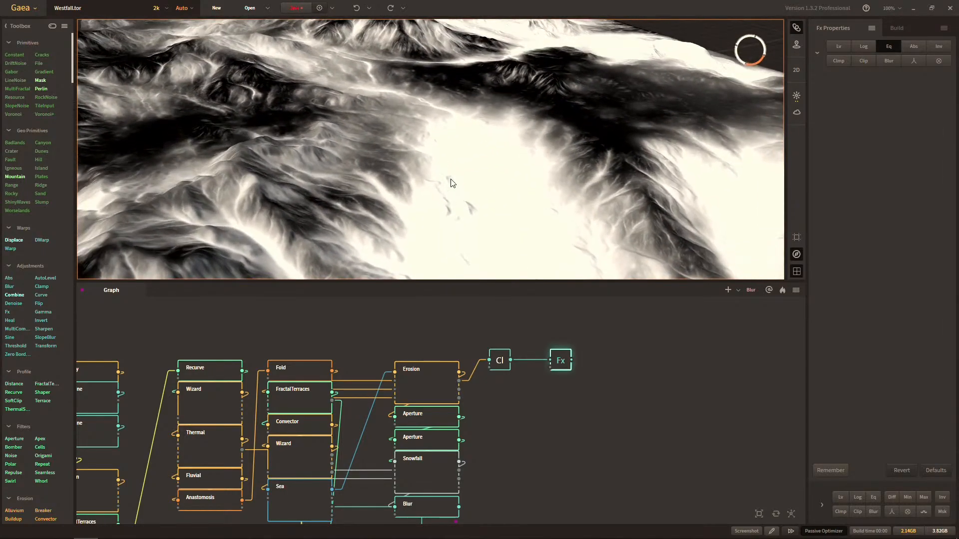
Compare the Fx node's Autolevel, Logarithmic Scaling, Log with Eq, and Autolevel with Eq effects on the mask.
{"action": "left_click", "coordinate": [886, 46]}
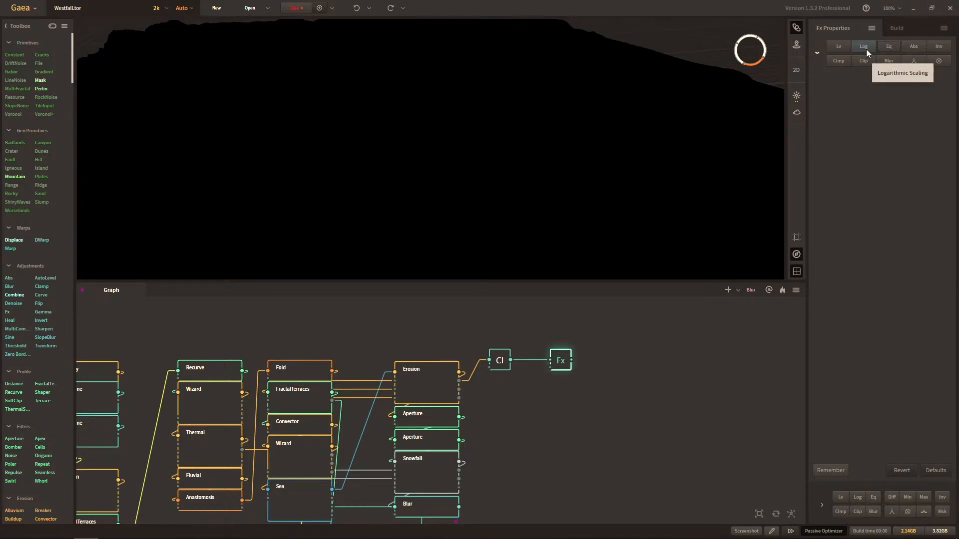
{"action": "left_click", "coordinate": [849, 49]}
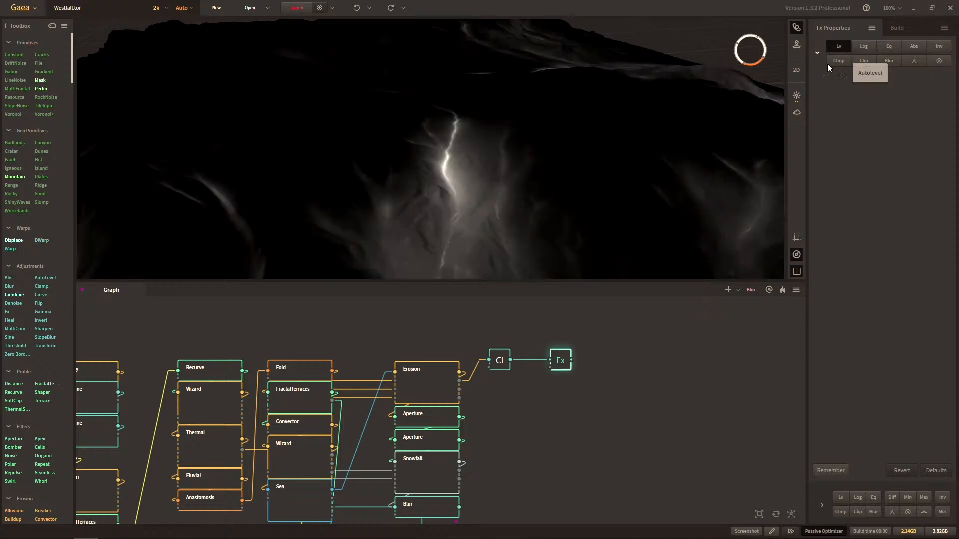
{"action": "left_click", "coordinate": [856, 46]}
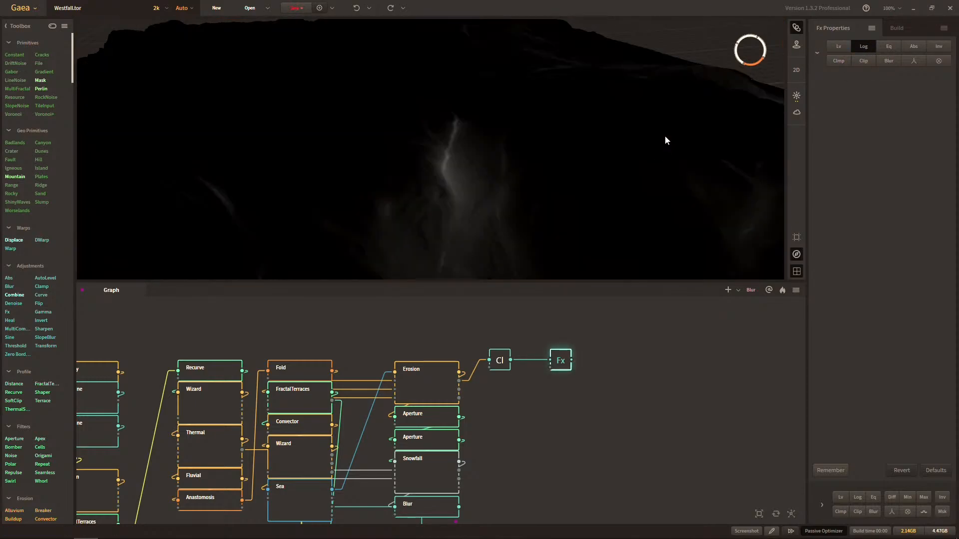
{"action": "left_click", "coordinate": [887, 50]}
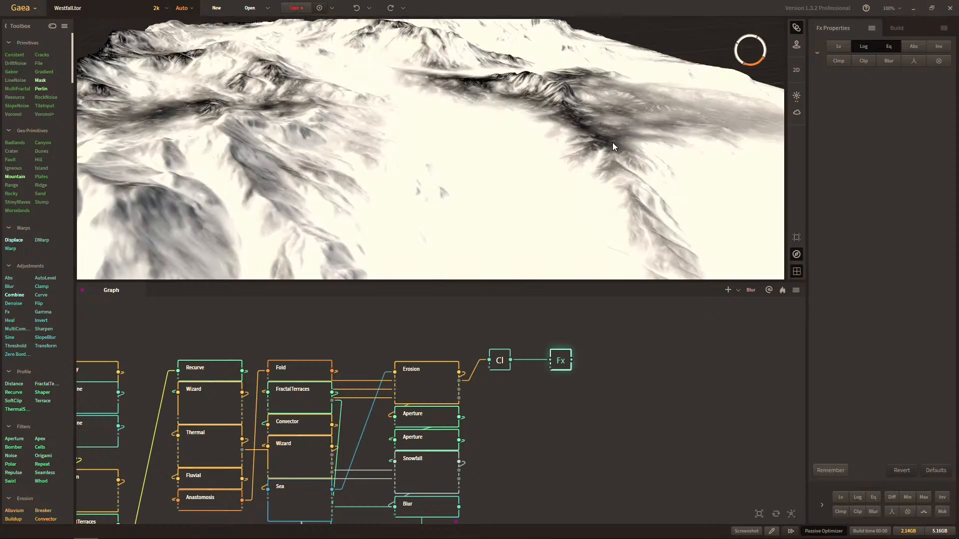
{"action": "left_click", "coordinate": [844, 48]}
{"action": "left_click", "coordinate": [864, 47]}
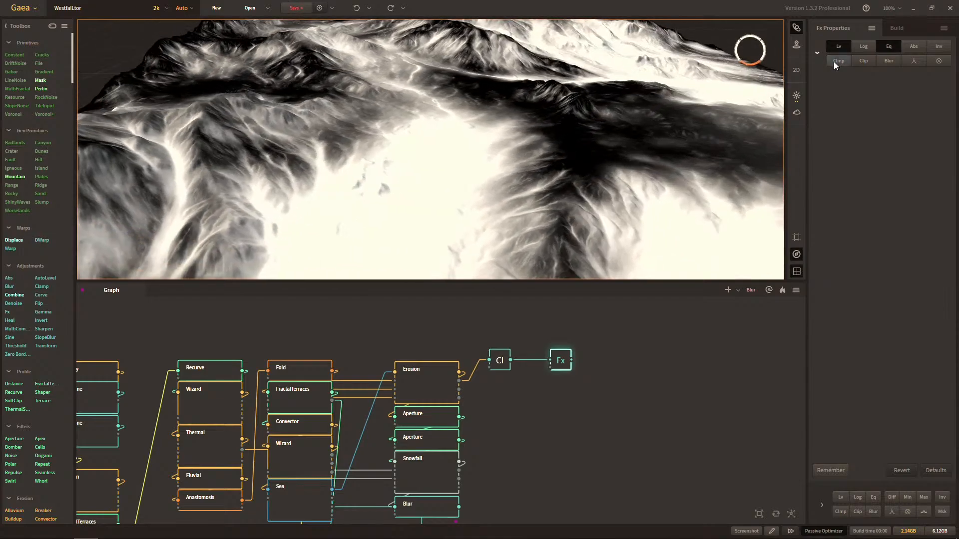
Set the Fx node to Autolevel plus Logarithmic Scaling with Eq off, and check the mask on the terrain.
{"action": "left_click", "coordinate": [867, 45]}
{"action": "left_click", "coordinate": [885, 47]}
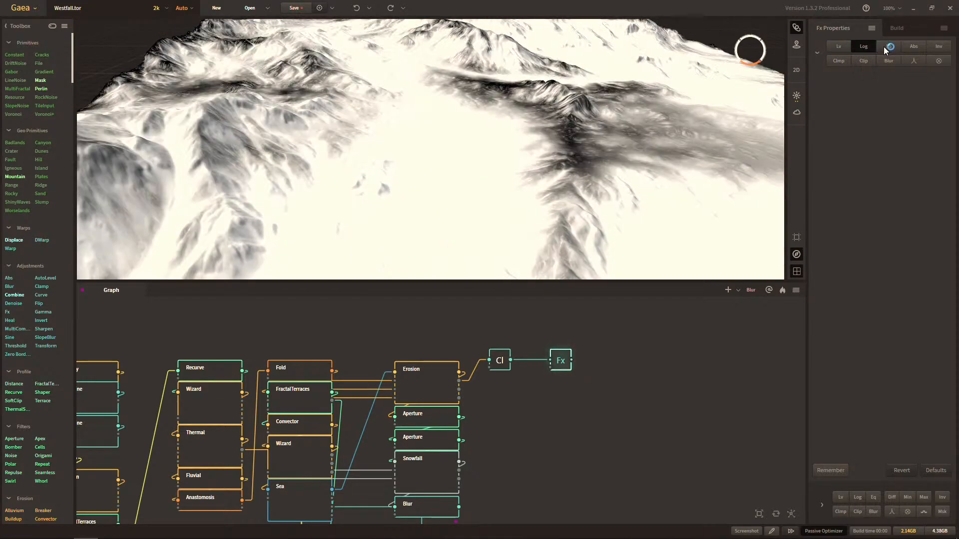
{"action": "left_click", "coordinate": [840, 46]}
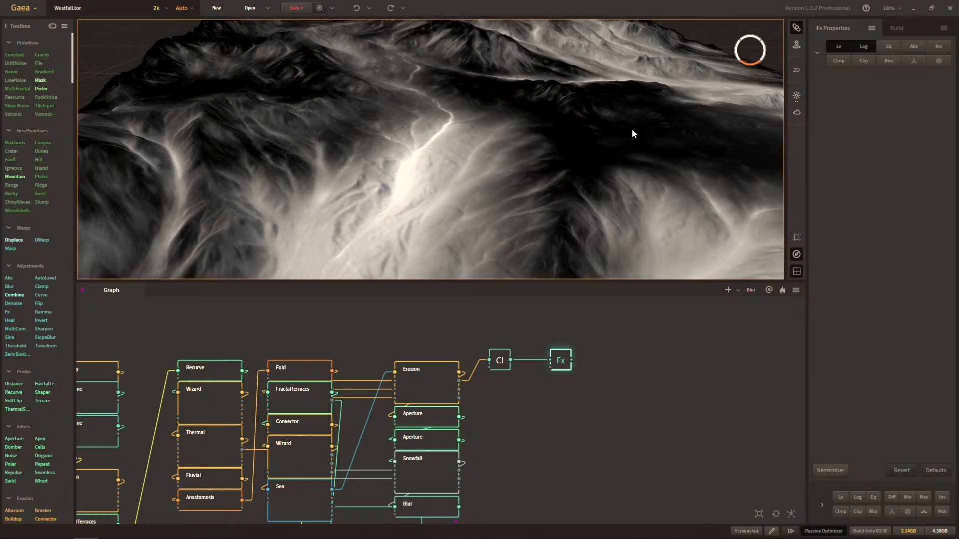
{"action": "left_click_drag", "start_coordinate": [632, 132], "coordinate": [606, 156]}
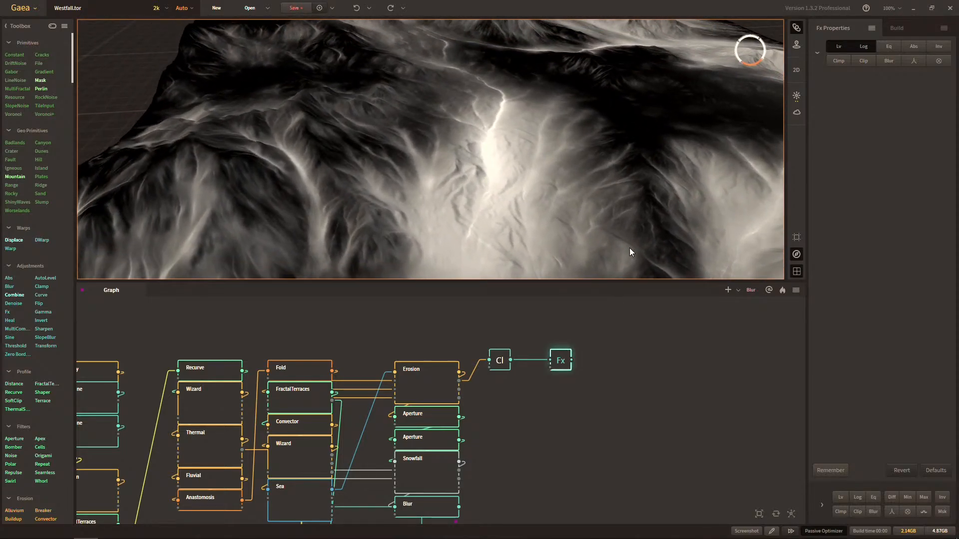
Add a Route node connected to the Fx node's output and align it in the same row.
{"action": "left_click_drag", "start_coordinate": [571, 360], "coordinate": [630, 360]}
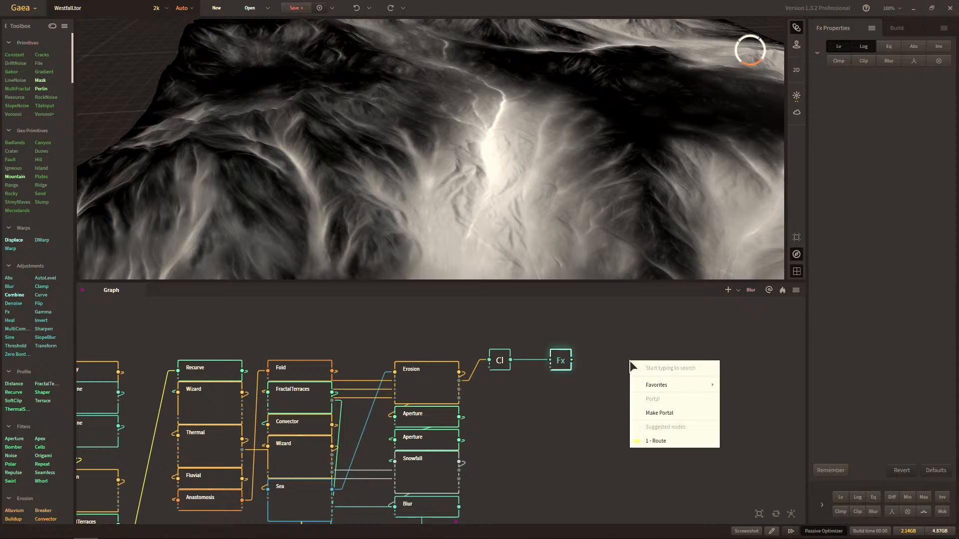
{"action": "type", "text": "route"}
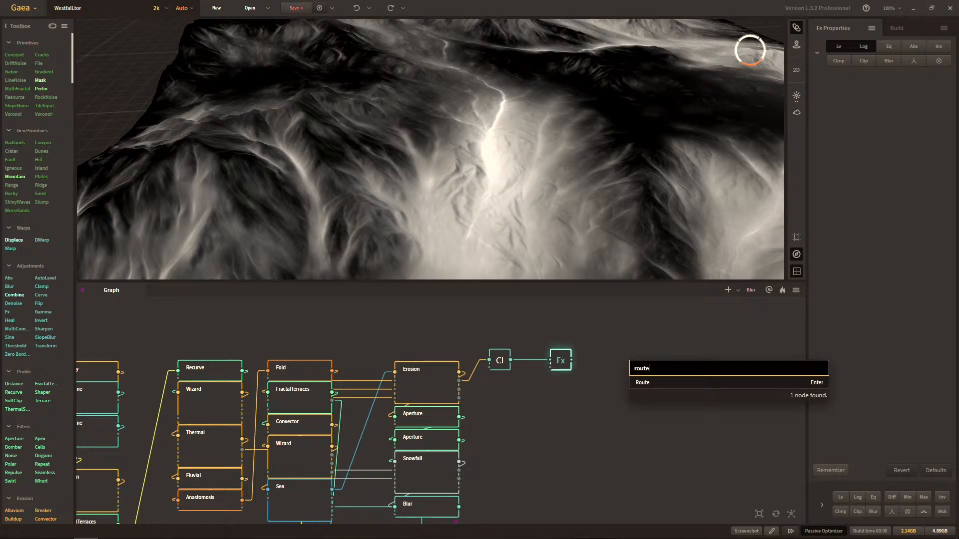
{"action": "key", "text": "Return"}
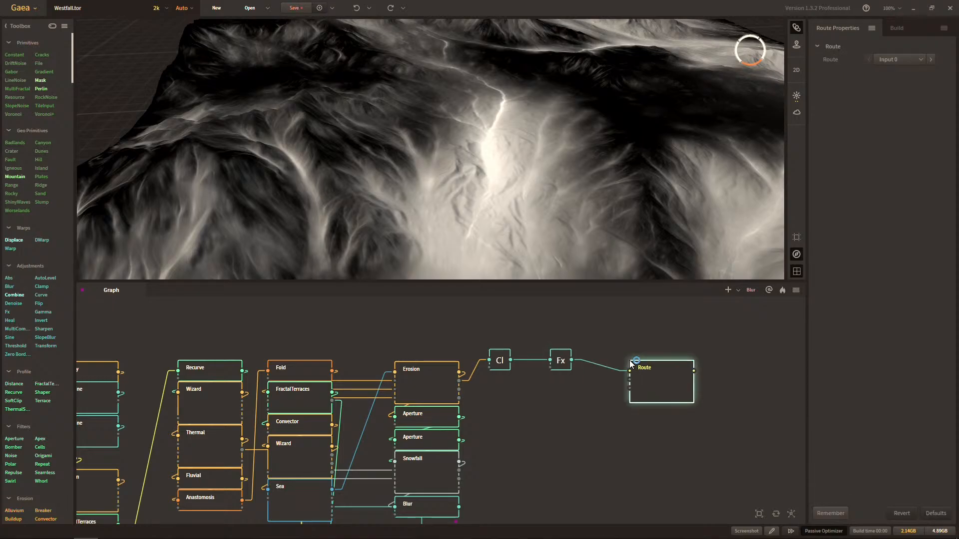
{"action": "left_click_drag", "start_coordinate": [649, 376], "coordinate": [629, 365]}
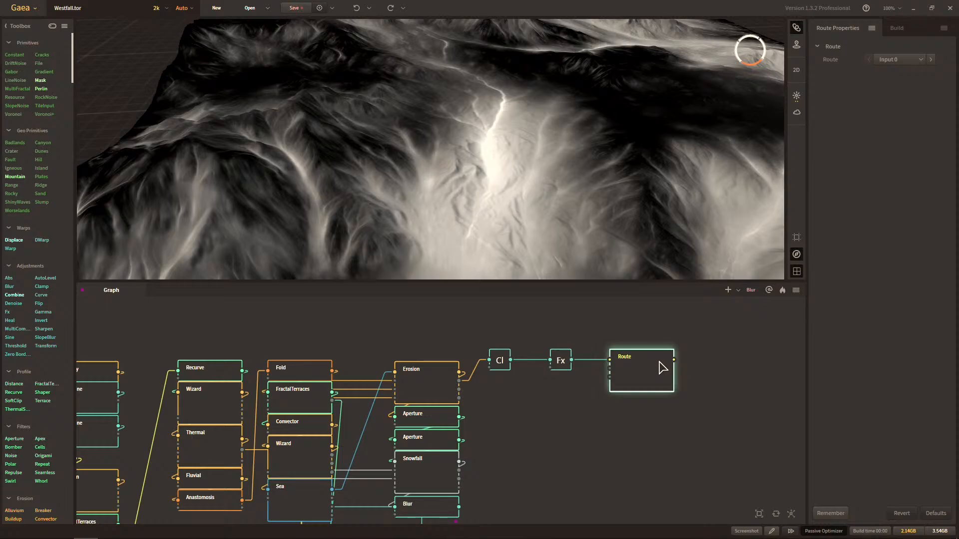
Rename the Route node as Erosion - Wear.
{"action": "key", "text": "F2"}
{"action": "type", "text": "Erosion - Wear"}
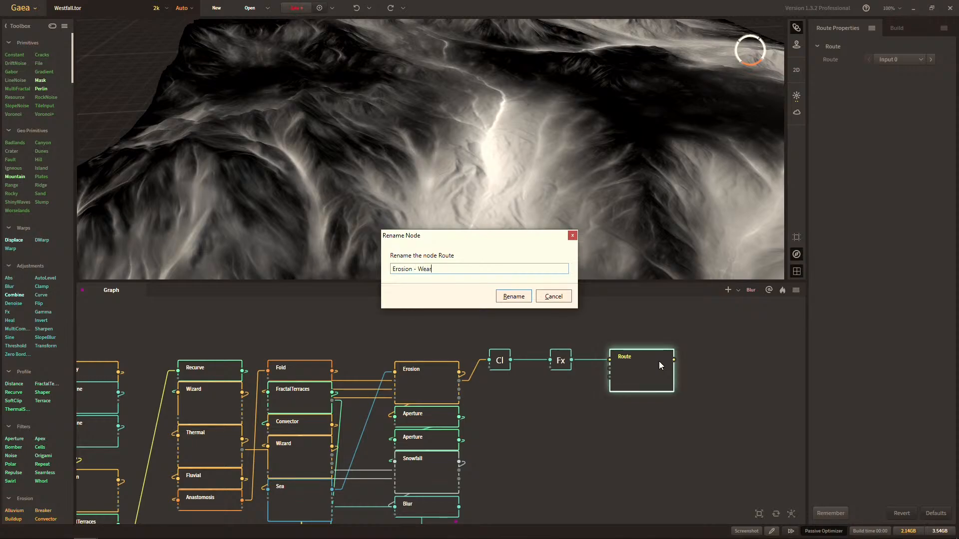
{"action": "left_click", "coordinate": [513, 297]}
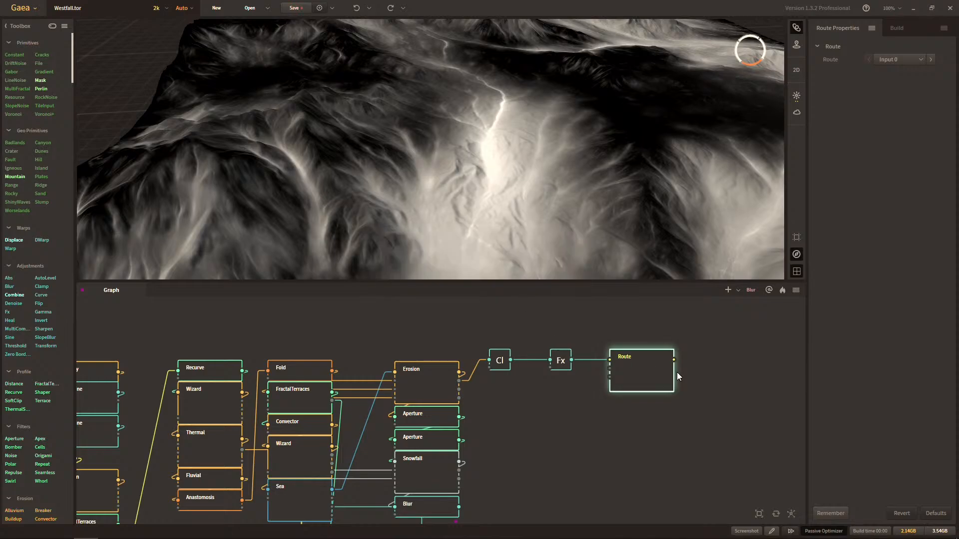
Make a portal from the output of the Erosion - Wear node.
{"action": "left_click_drag", "start_coordinate": [674, 360], "coordinate": [732, 366]}
{"action": "left_click", "coordinate": [749, 410]}
{"action": "middle_click_drag", "start_coordinate": [719, 393], "coordinate": [598, 406]}
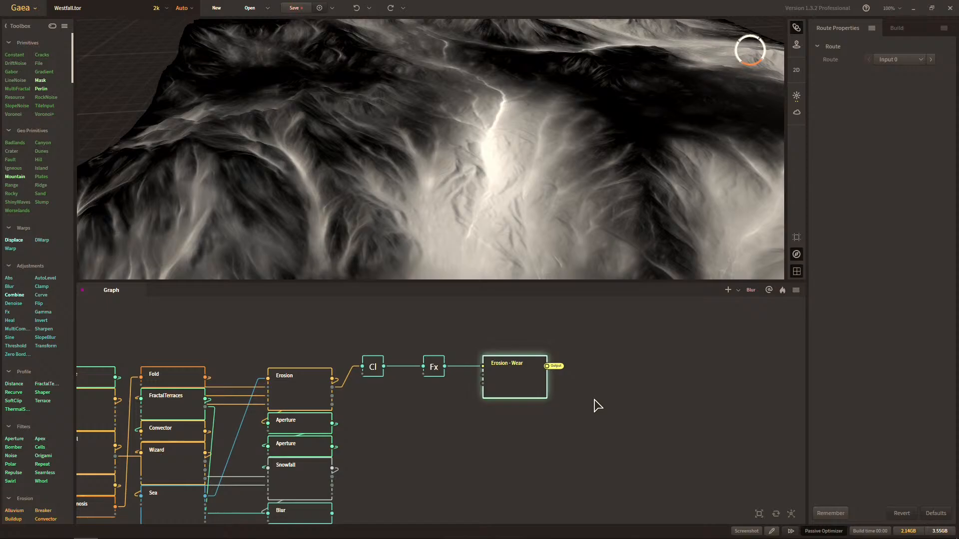
{"action": "middle_click_drag", "start_coordinate": [578, 403], "coordinate": [594, 398]}
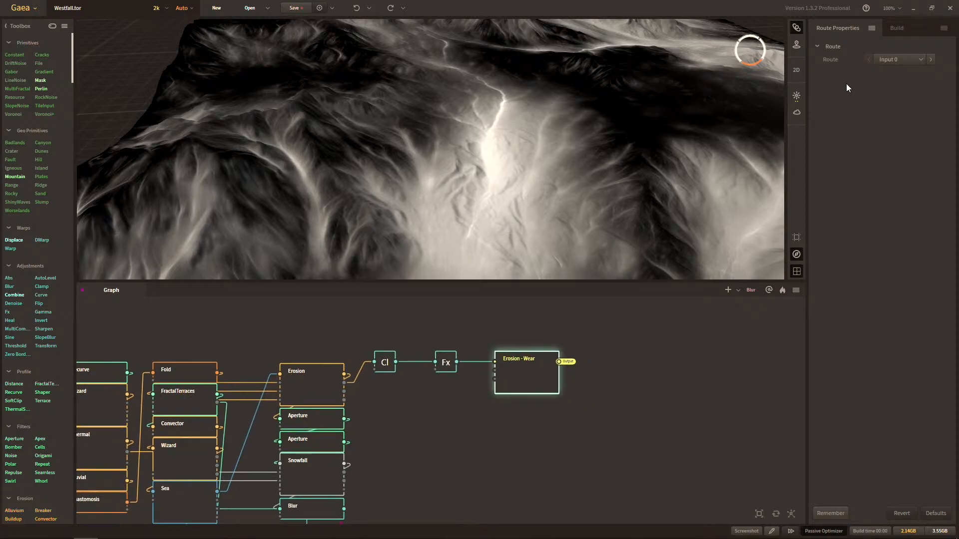
Add a Clamp node in the empty graph area and connect it to the Erosion - Wear node's portal output.
{"action": "middle_click_drag", "start_coordinate": [523, 350], "coordinate": [589, 318]}
{"action": "middle_click_drag", "start_coordinate": [413, 358], "coordinate": [466, 365]}
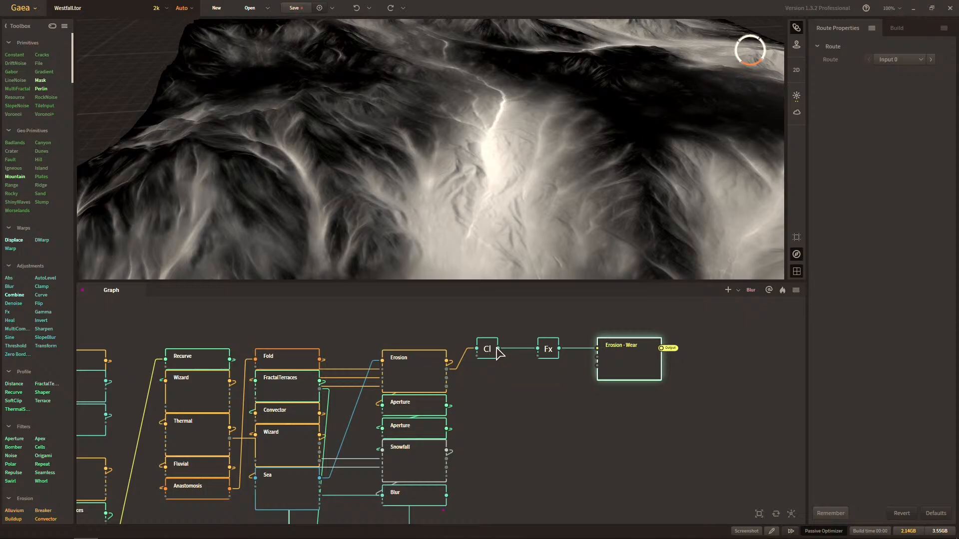
{"action": "middle_click_drag", "start_coordinate": [571, 407], "coordinate": [454, 400]}
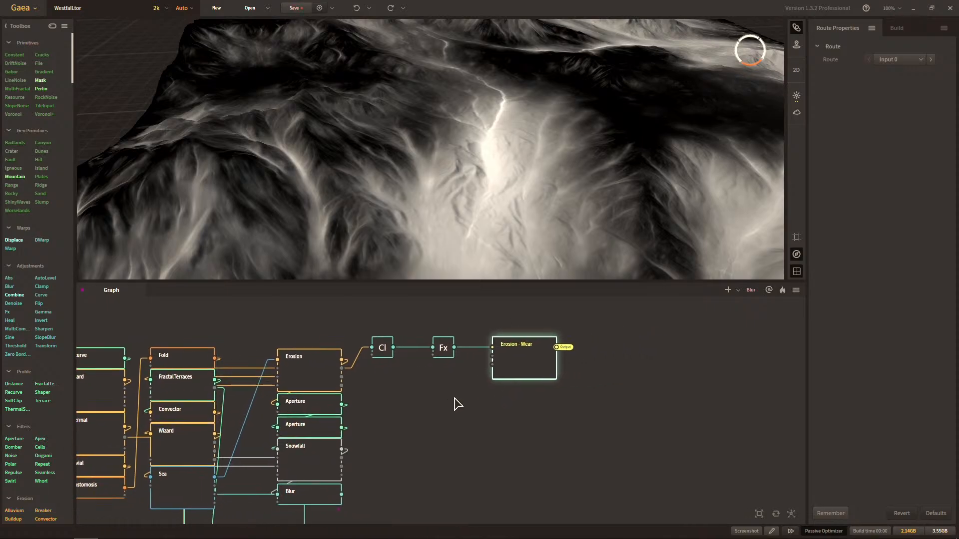
{"action": "right_click", "coordinate": [629, 389]}
{"action": "type", "text": "clamp"}
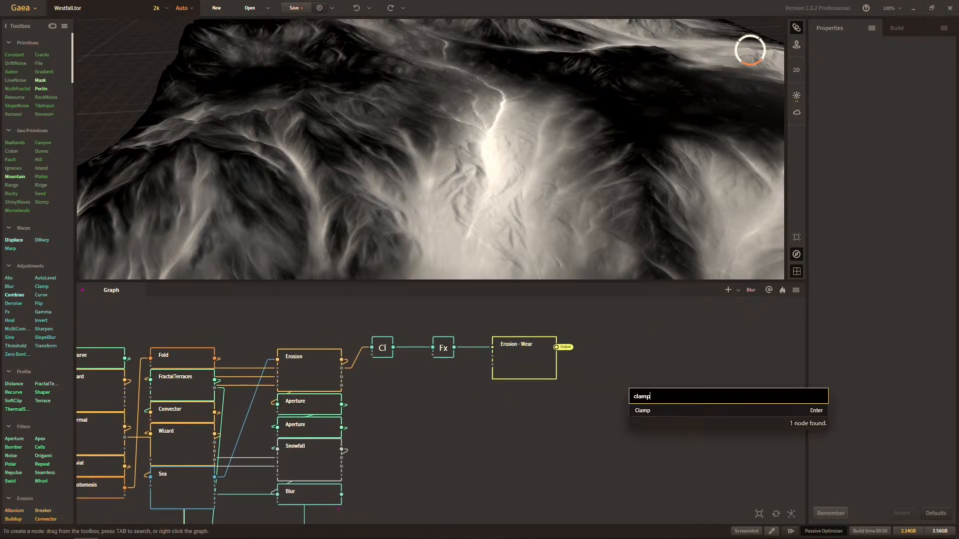
{"action": "key", "text": "Return"}
{"action": "left_click_drag", "start_coordinate": [557, 347], "coordinate": [554, 419]}
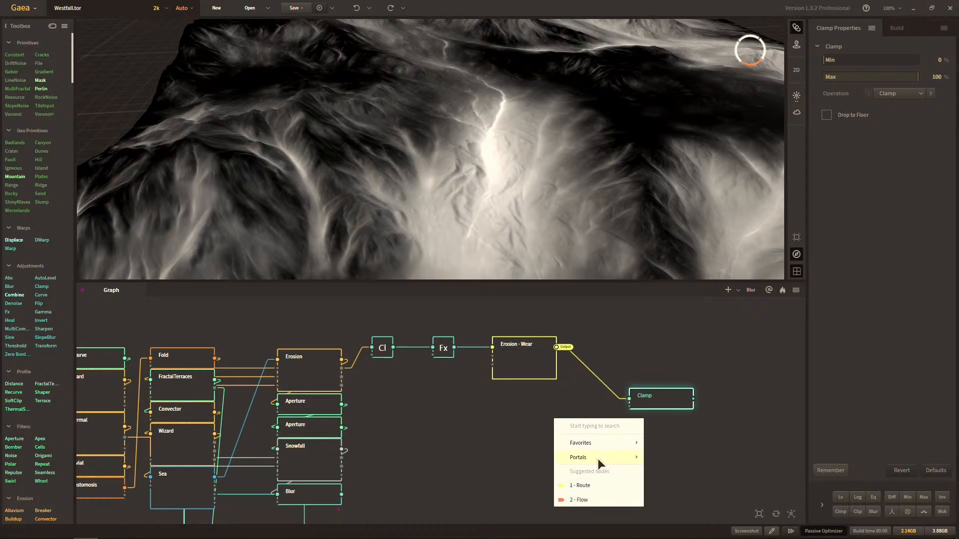
Examine the portals available as inputs for the new Clamp node without choosing one.
{"action": "mouse_move", "coordinate": [597, 458]}
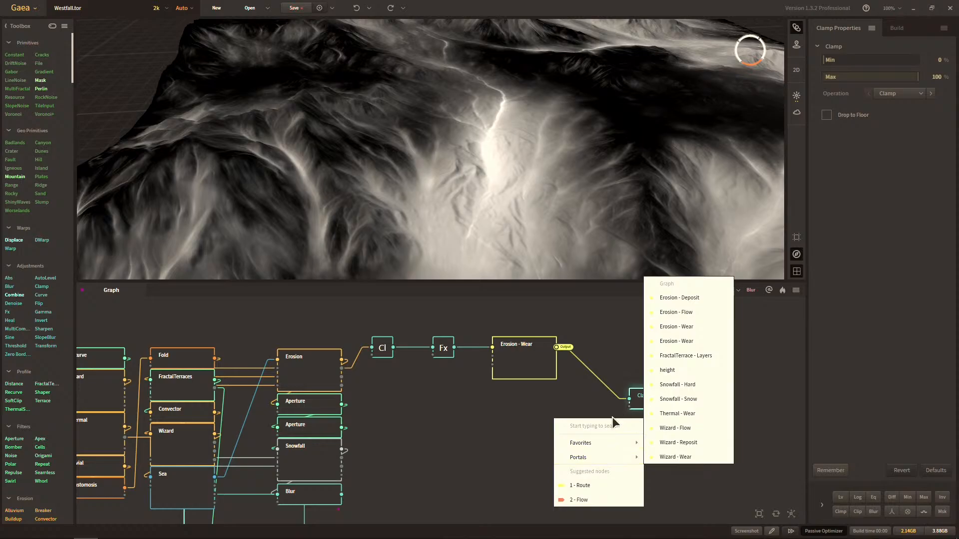
{"action": "left_click", "coordinate": [647, 408]}
{"action": "left_click_drag", "start_coordinate": [627, 407], "coordinate": [549, 422]}
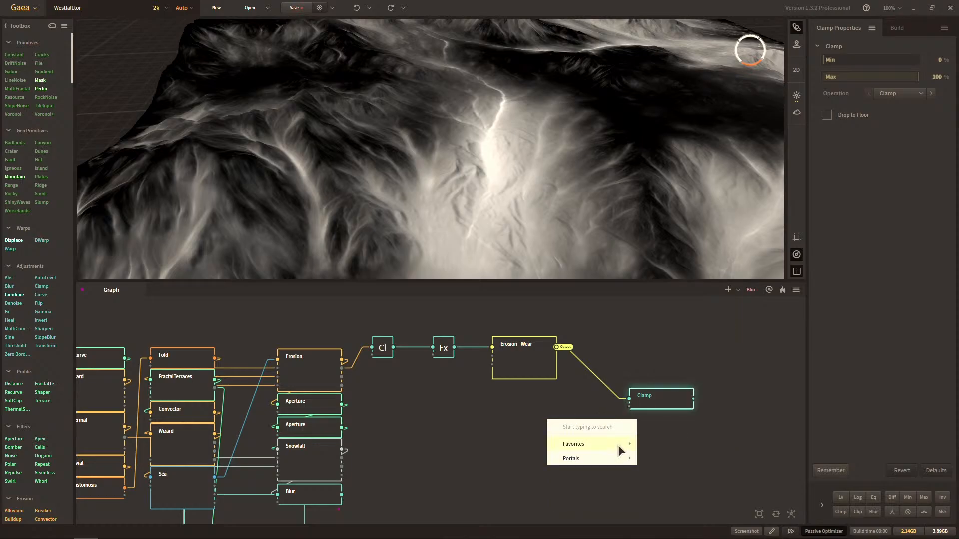
{"action": "left_click_drag", "start_coordinate": [629, 407], "coordinate": [596, 417]}
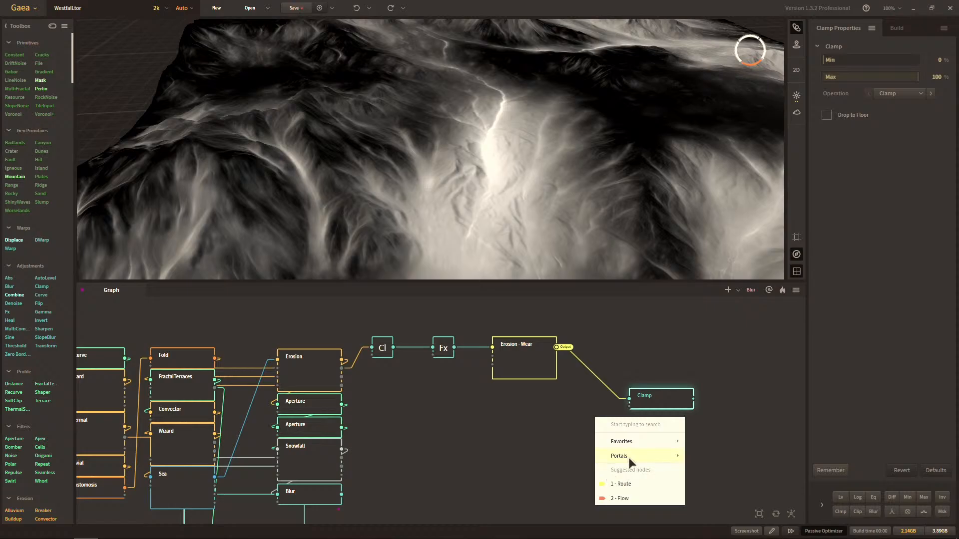
{"action": "mouse_move", "coordinate": [629, 457]}
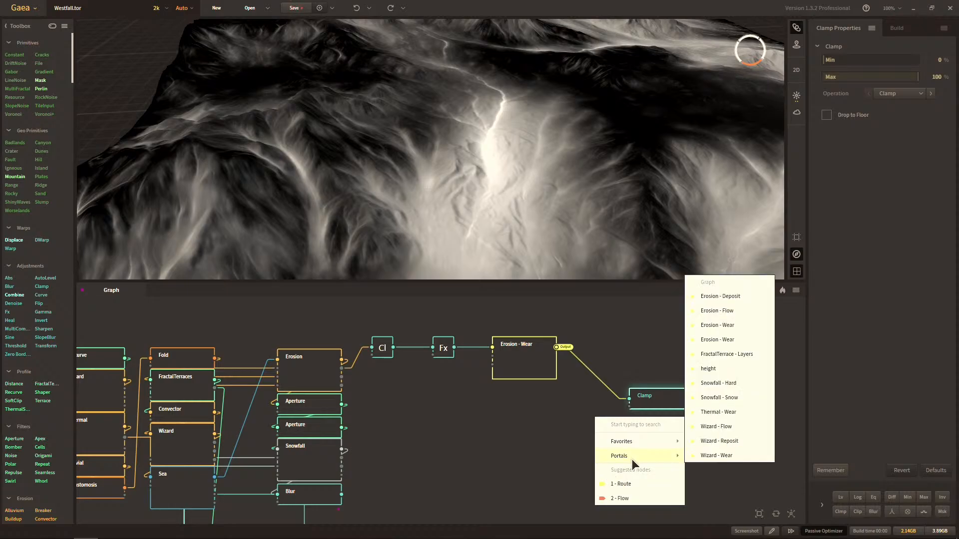
{"action": "left_click", "coordinate": [510, 428]}
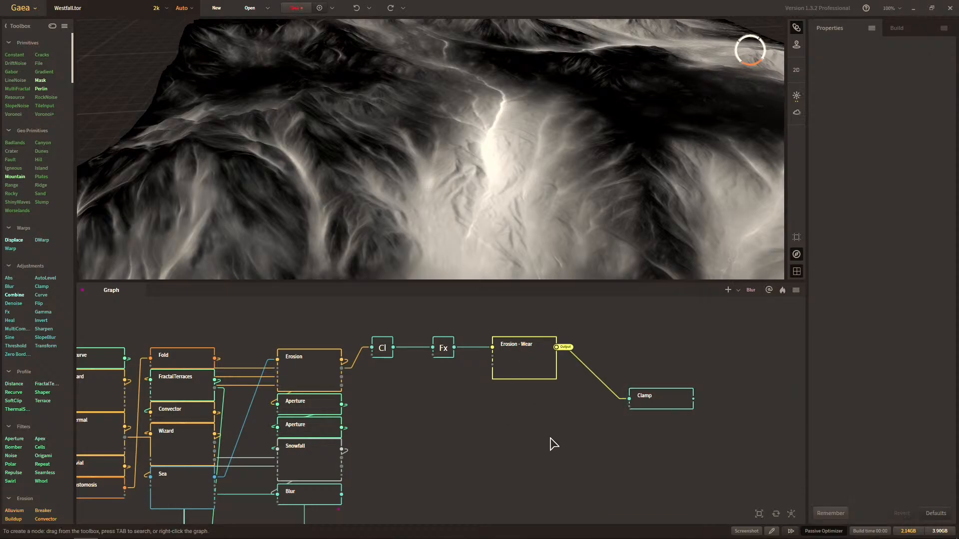
Examine the existing groups of mask portals elsewhere in the graph and return to the Clamp node.
{"action": "scroll", "coordinate": [529, 400], "scroll_direction": "down", "scroll_amount": 10}
{"action": "scroll", "coordinate": [529, 400], "scroll_direction": "up", "scroll_amount": 10}
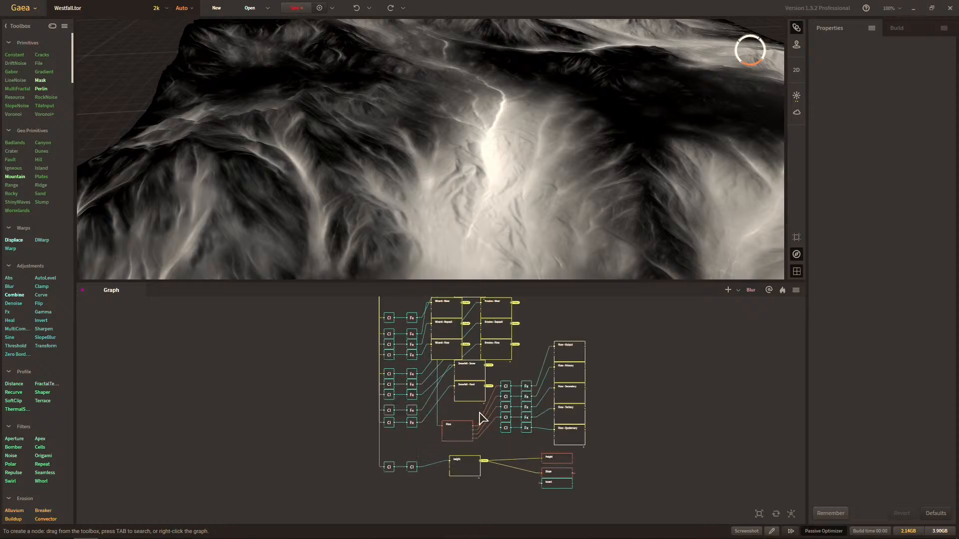
{"action": "middle_click_drag", "start_coordinate": [552, 397], "coordinate": [564, 464]}
{"action": "middle_click_drag", "start_coordinate": [519, 402], "coordinate": [504, 441]}
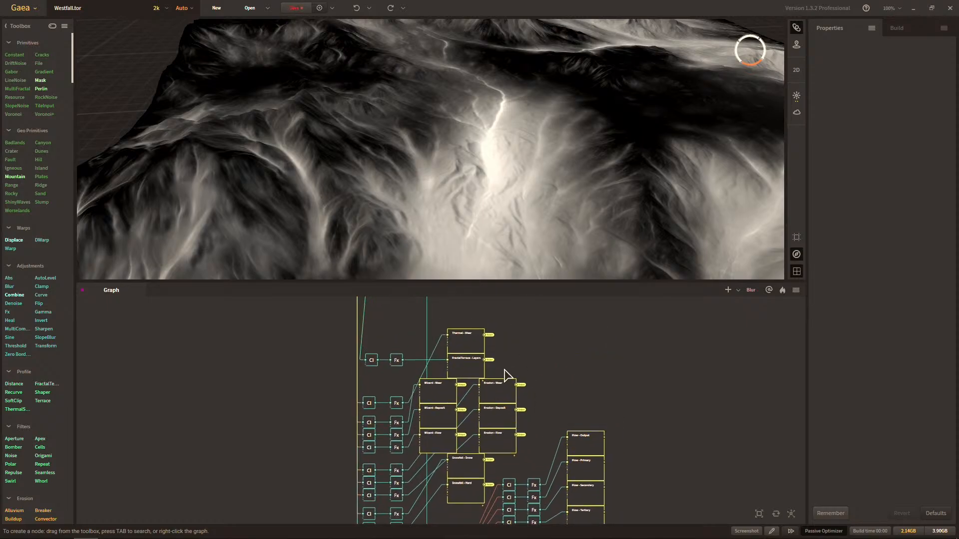
{"action": "middle_click_drag", "start_coordinate": [619, 320], "coordinate": [625, 475]}
{"action": "middle_click_drag", "start_coordinate": [634, 400], "coordinate": [618, 460]}
{"action": "middle_click_drag", "start_coordinate": [641, 388], "coordinate": [594, 462]}
{"action": "scroll", "coordinate": [593, 462], "scroll_direction": "up", "scroll_amount": 1}
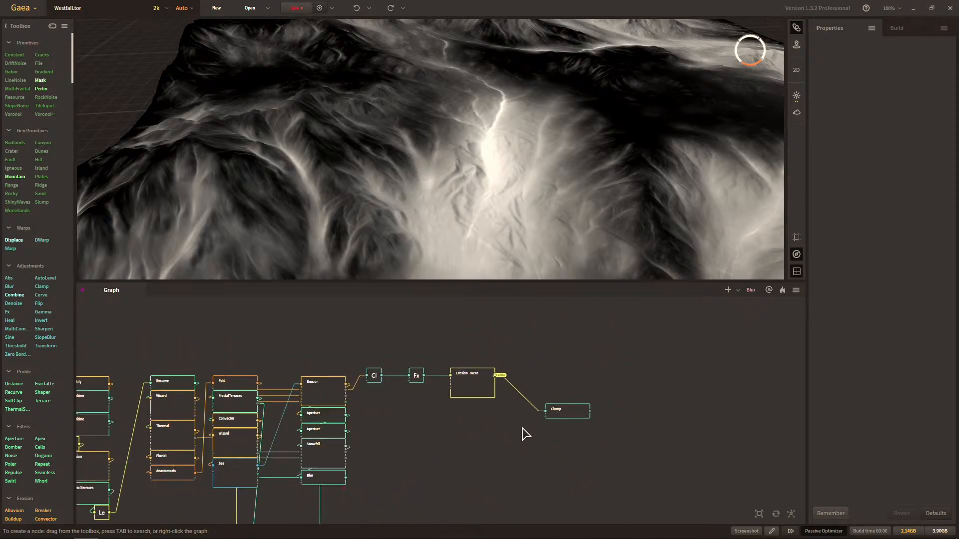
{"action": "scroll", "coordinate": [522, 428], "scroll_direction": "up", "scroll_amount": 1}
{"action": "middle_click_drag", "start_coordinate": [522, 429], "coordinate": [523, 444]}
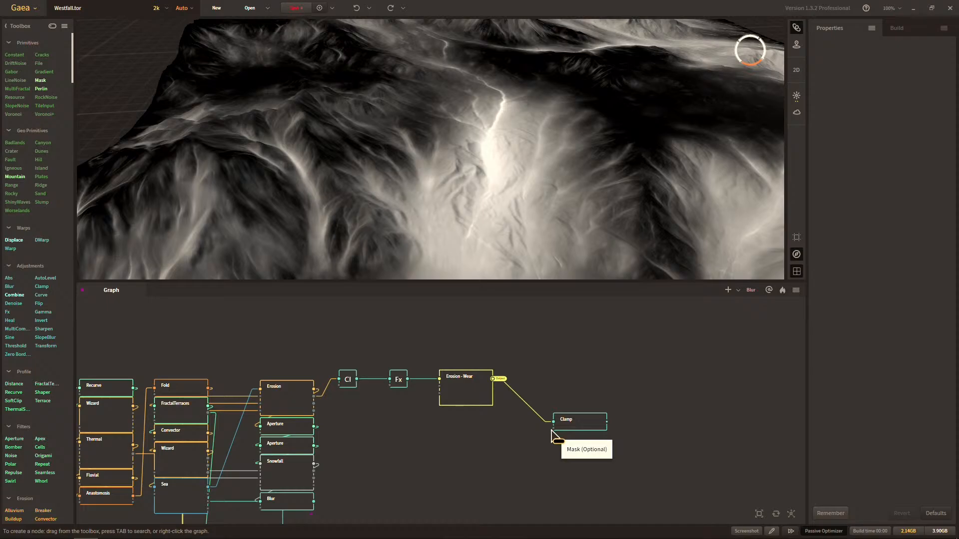
Connect an Erosion - Wear portal to the Clamp node's mask input.
{"action": "right_click", "coordinate": [508, 438]}
{"action": "mouse_move", "coordinate": [533, 471]}
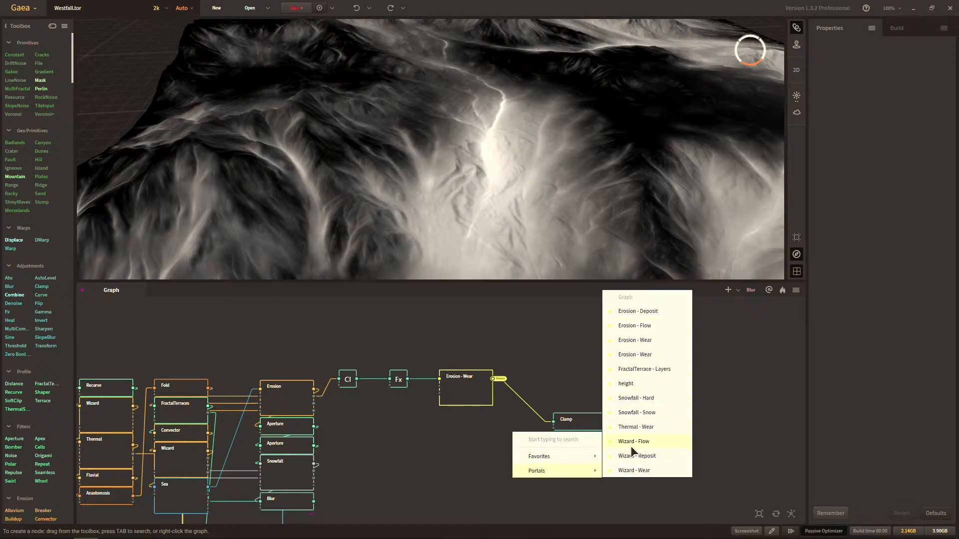
{"action": "left_click", "coordinate": [638, 353]}
{"action": "scroll", "coordinate": [557, 444], "scroll_direction": "up", "scroll_amount": 2}
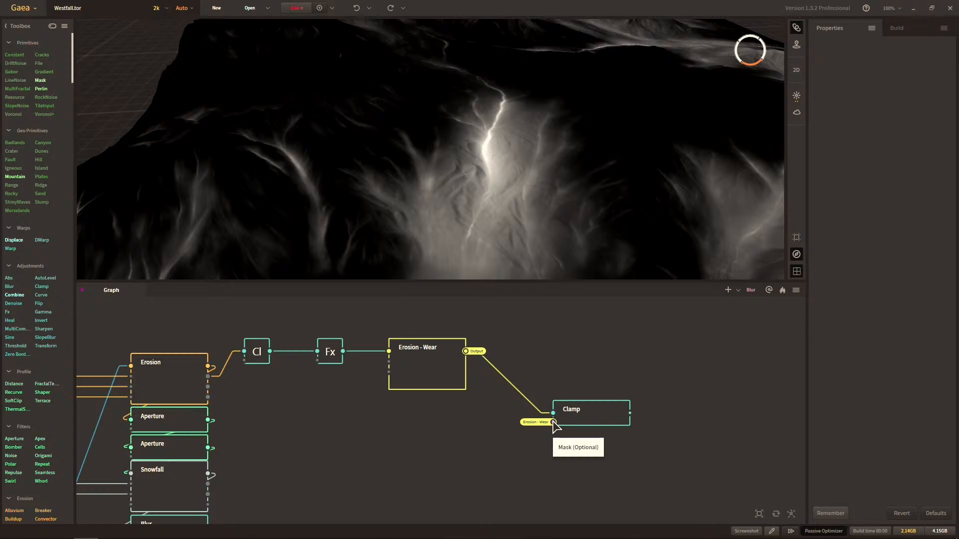
Delete the portal connection on the Clamp node's mask input.
{"action": "right_click", "coordinate": [474, 468]}
{"action": "left_click", "coordinate": [599, 443]}
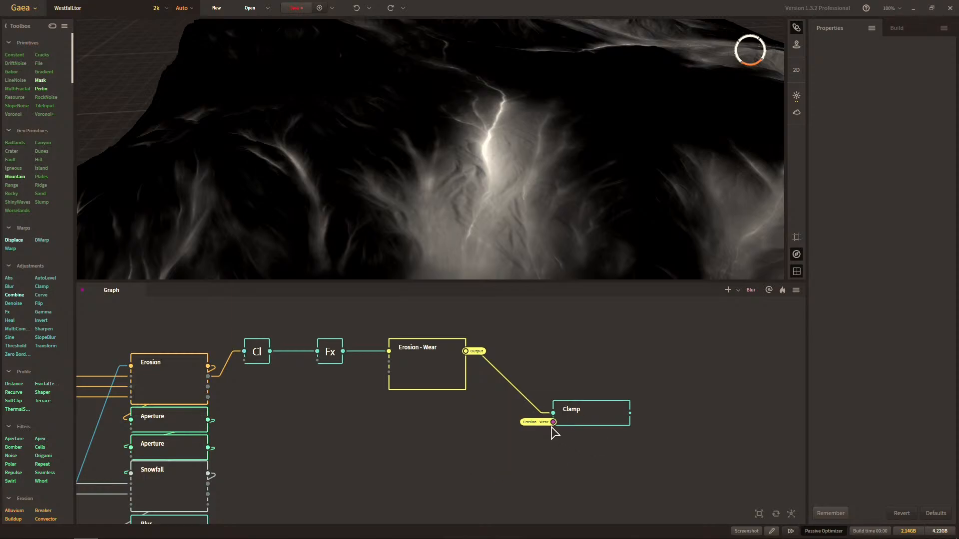
{"action": "type", "text": "x"}
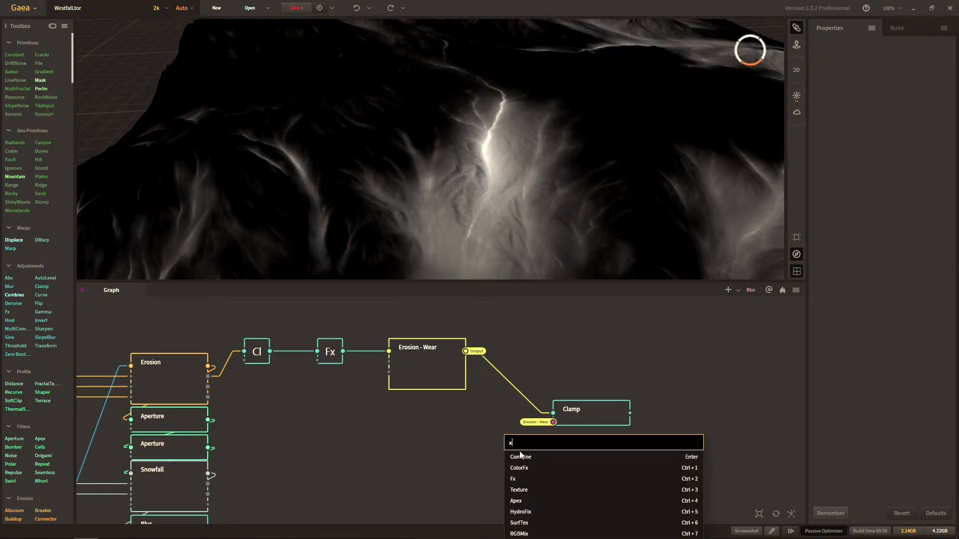
{"action": "key", "text": "Escape"}
{"action": "left_click", "coordinate": [578, 413]}
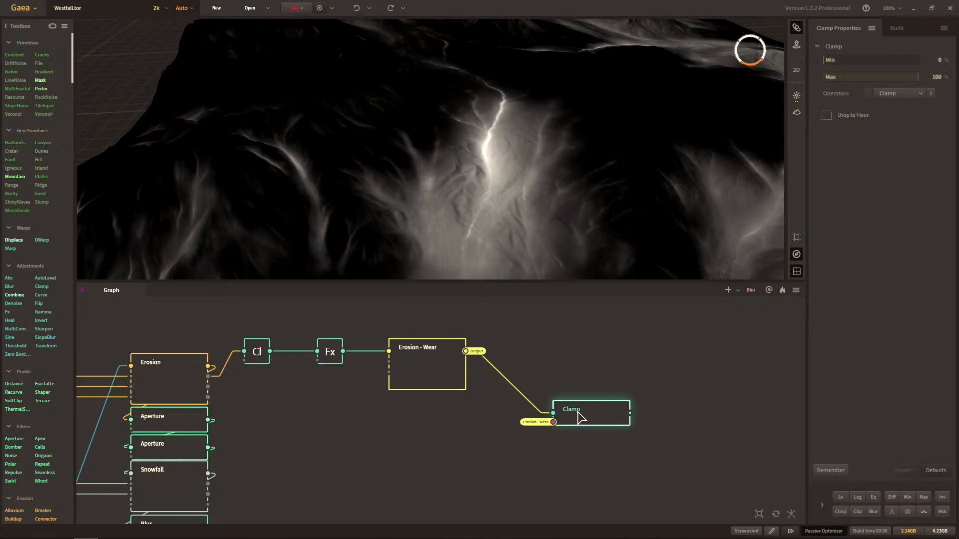
{"action": "key", "text": "x"}
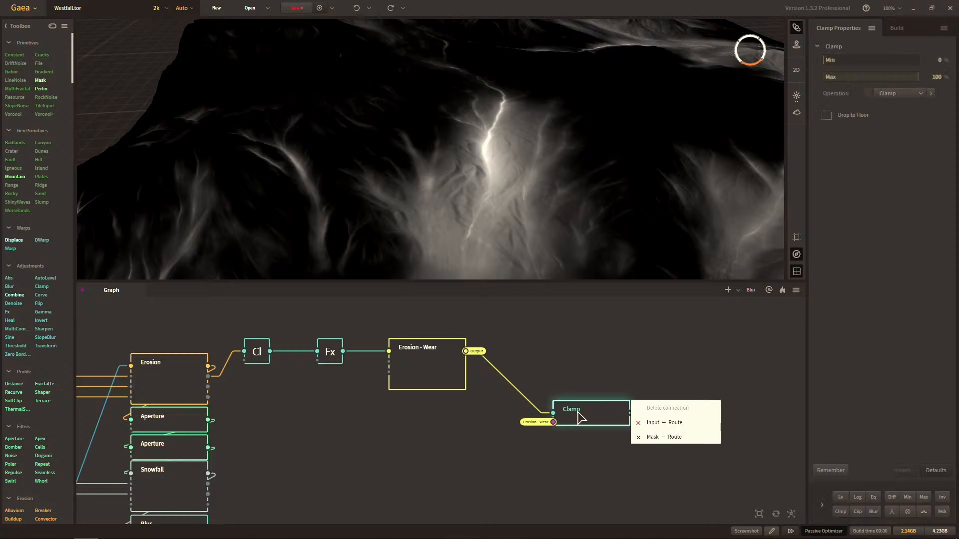
{"action": "left_click", "coordinate": [675, 437]}
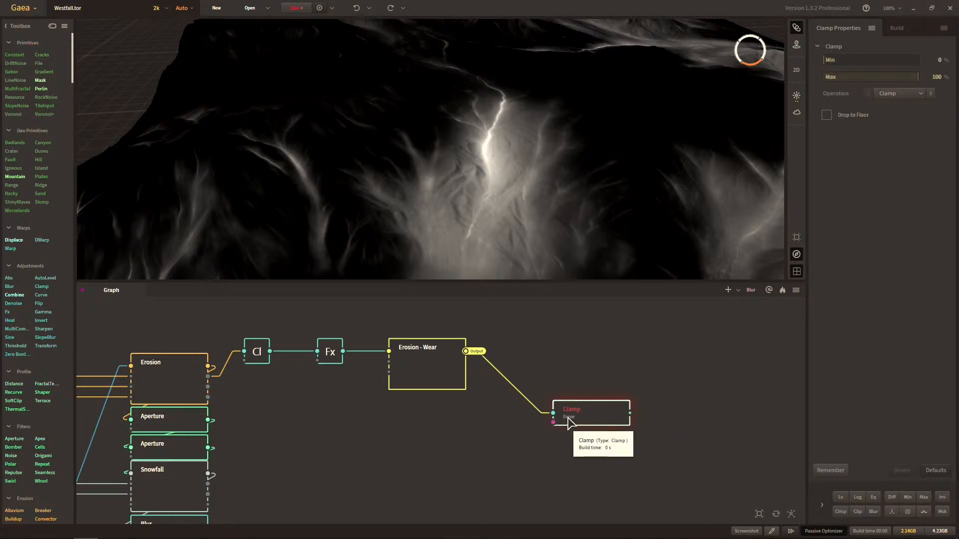
{"action": "left_click_drag", "start_coordinate": [417, 418], "coordinate": [425, 421]}
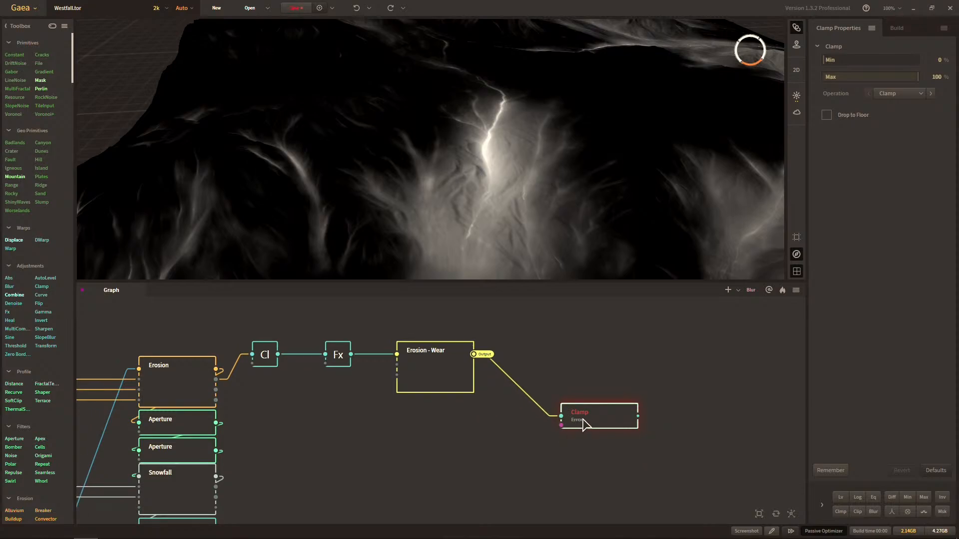
Connect the Clamp node's main input through an Erosion - Wear portal in place of the direct wire.
{"action": "left_click", "coordinate": [534, 409]}
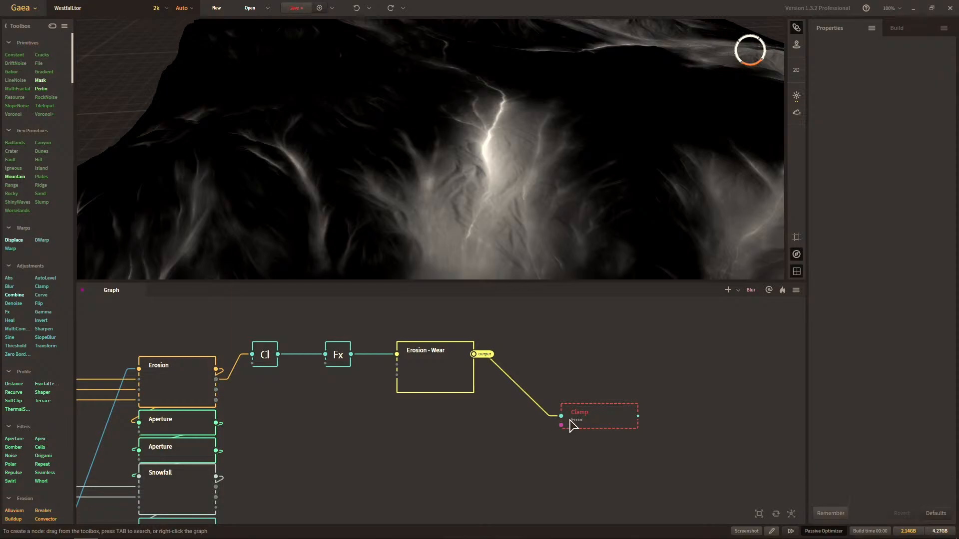
{"action": "left_click", "coordinate": [574, 422]}
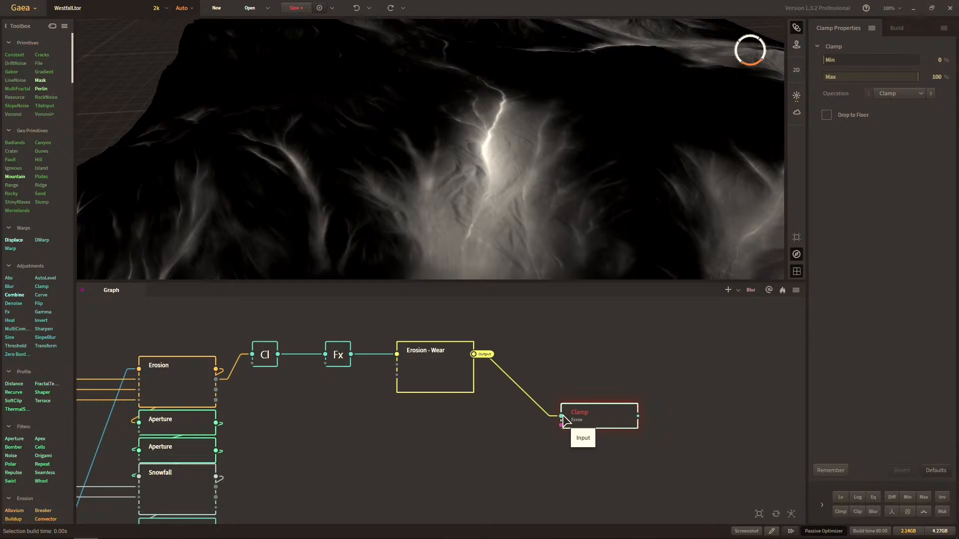
{"action": "right_click", "coordinate": [512, 437]}
{"action": "mouse_move", "coordinate": [554, 473]}
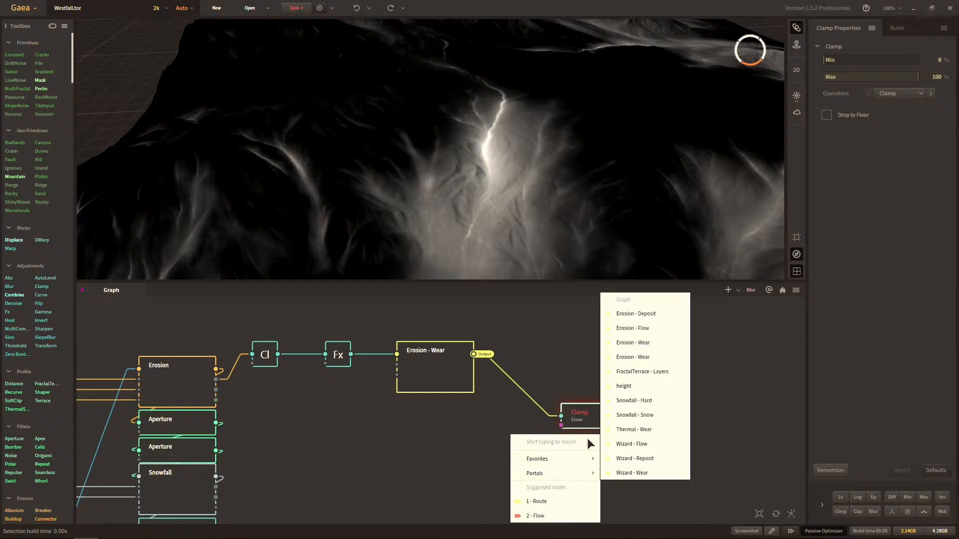
{"action": "left_click", "coordinate": [636, 347]}
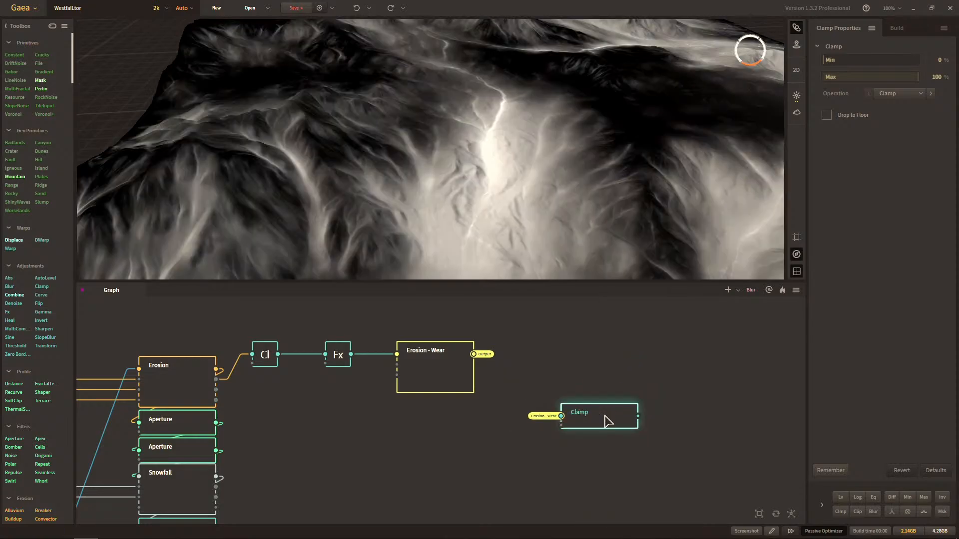
Move the portal-fed Clamp node closer, below the Erosion - Wear node.
{"action": "mouse_move", "coordinate": [604, 415]}
{"action": "left_mouse_down"}
{"action": "mouse_move", "coordinate": [570, 364]}
{"action": "mouse_move", "coordinate": [594, 423]}
{"action": "left_mouse_up"}
{"action": "left_click_drag", "start_coordinate": [621, 357], "coordinate": [589, 384]}
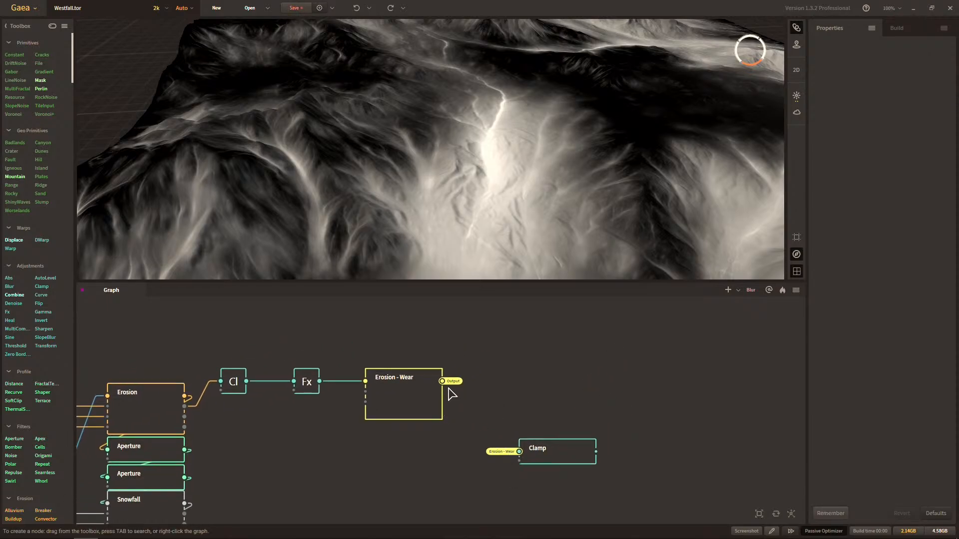
{"action": "left_click", "coordinate": [530, 451]}
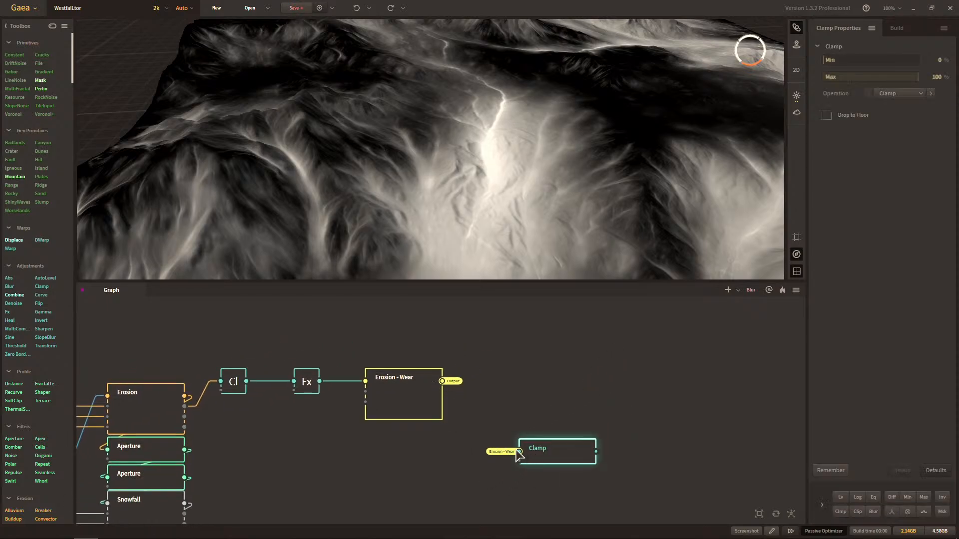
{"action": "left_click_drag", "start_coordinate": [559, 453], "coordinate": [508, 473]}
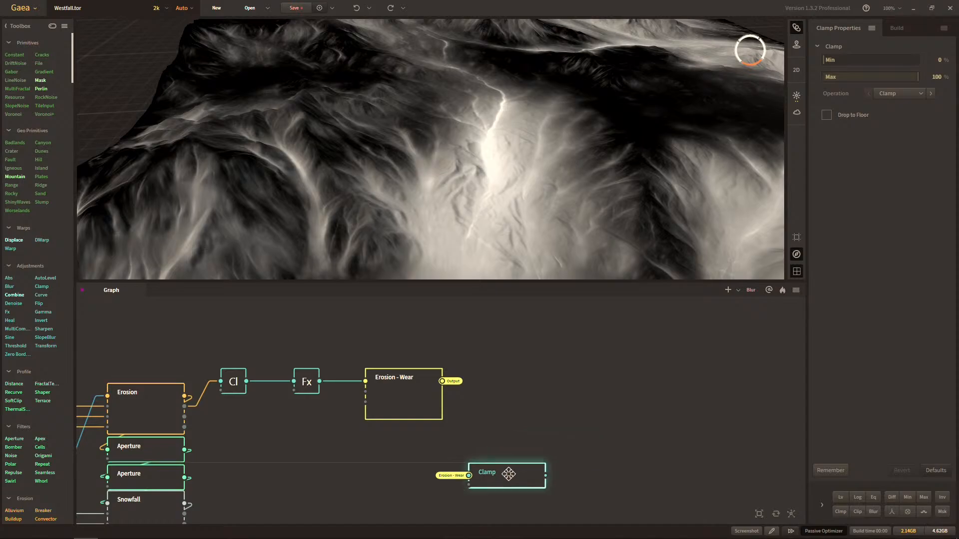
{"action": "left_click_drag", "start_coordinate": [520, 441], "coordinate": [543, 421]}
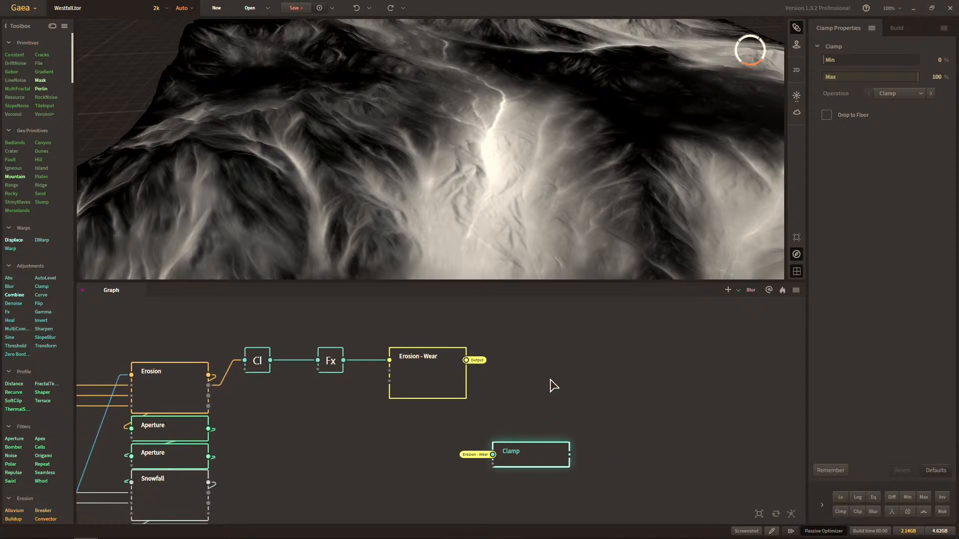
Create a new graph named Splat - Rock.
{"action": "left_click", "coordinate": [727, 290]}
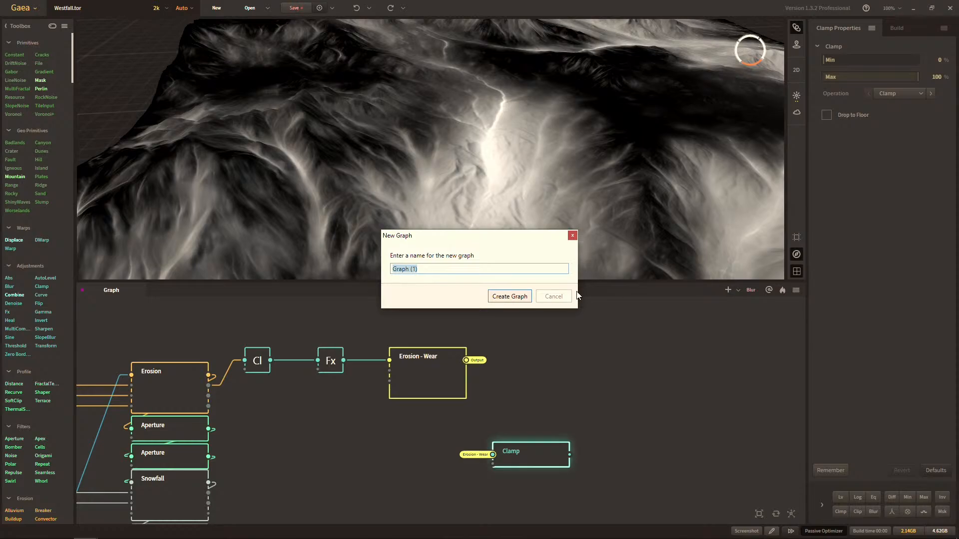
{"action": "type", "text": "Splat - Rock"}
{"action": "key", "text": "Return"}
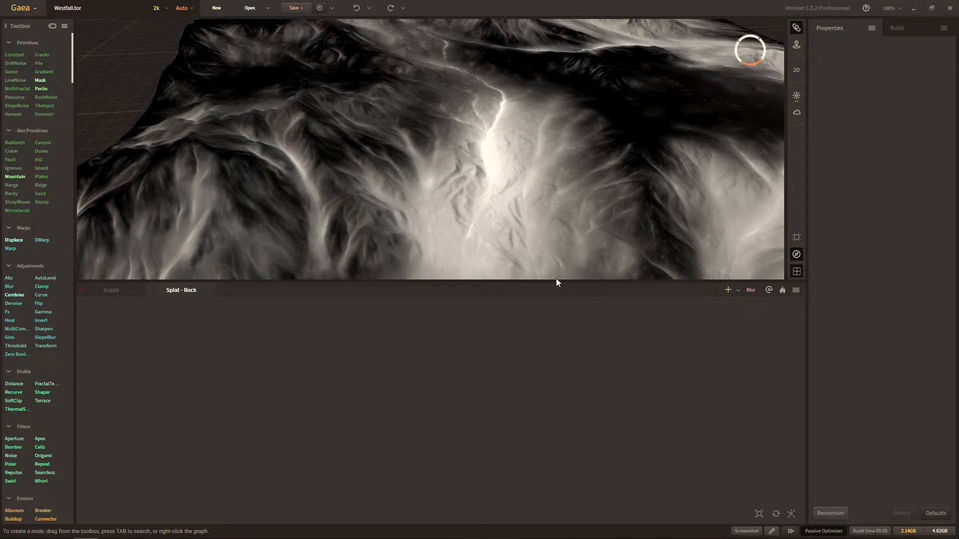
Add a Clamp node to the Splat - Rock graph and position it in the empty area.
{"action": "right_click", "coordinate": [385, 322]}
{"action": "type", "text": "clamp"}
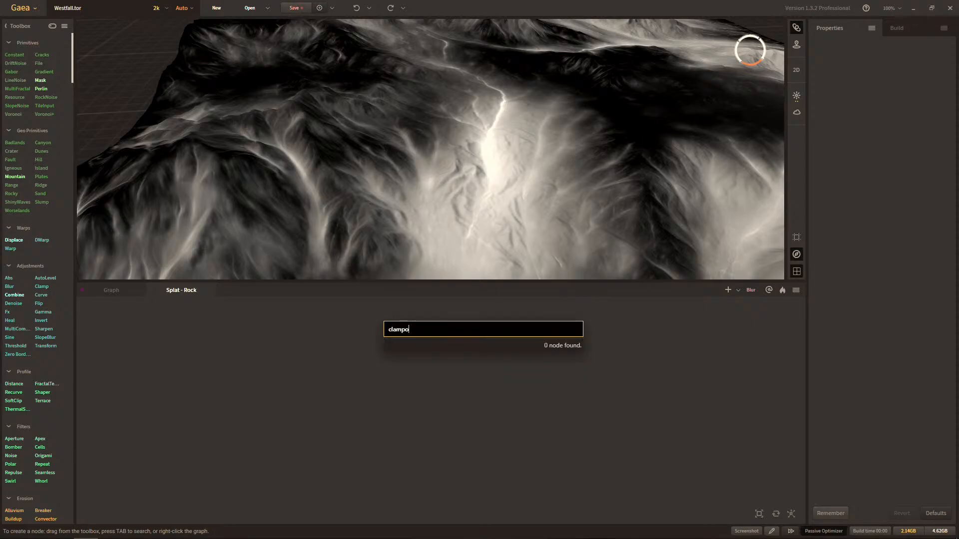
{"action": "key", "text": "Return"}
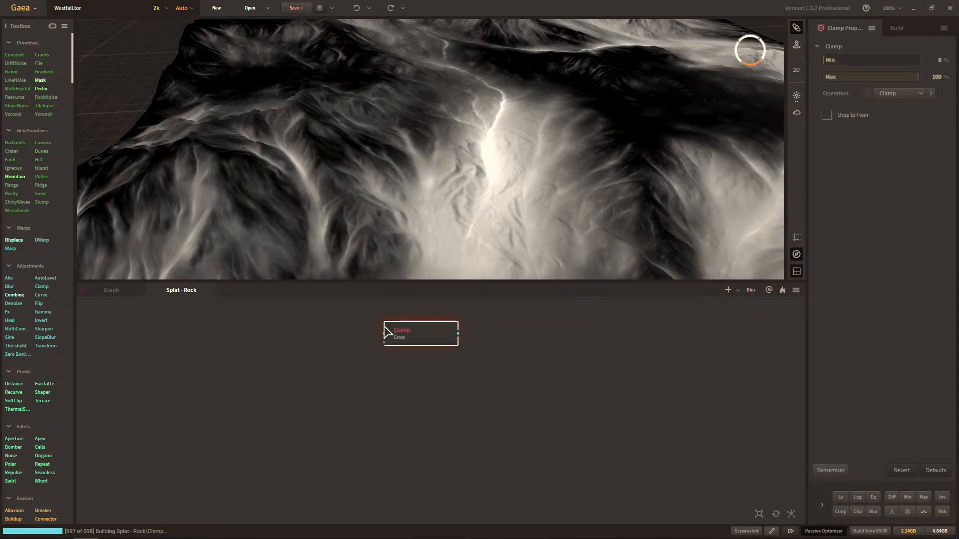
{"action": "left_click_drag", "start_coordinate": [401, 338], "coordinate": [340, 376]}
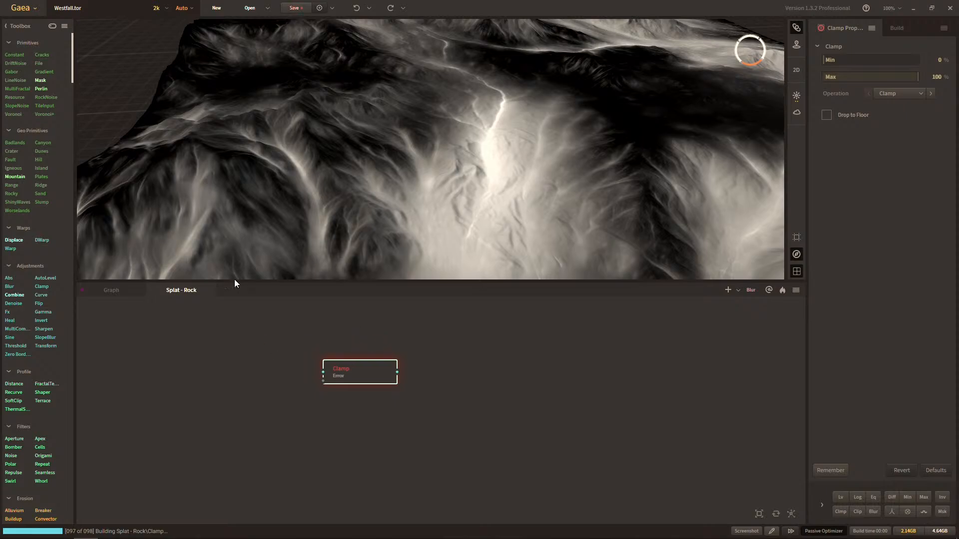
Feed the Splat - Rock graph's Clamp node from the main graph's Erosion - Wear portal and reposition the node.
{"action": "left_click", "coordinate": [127, 289]}
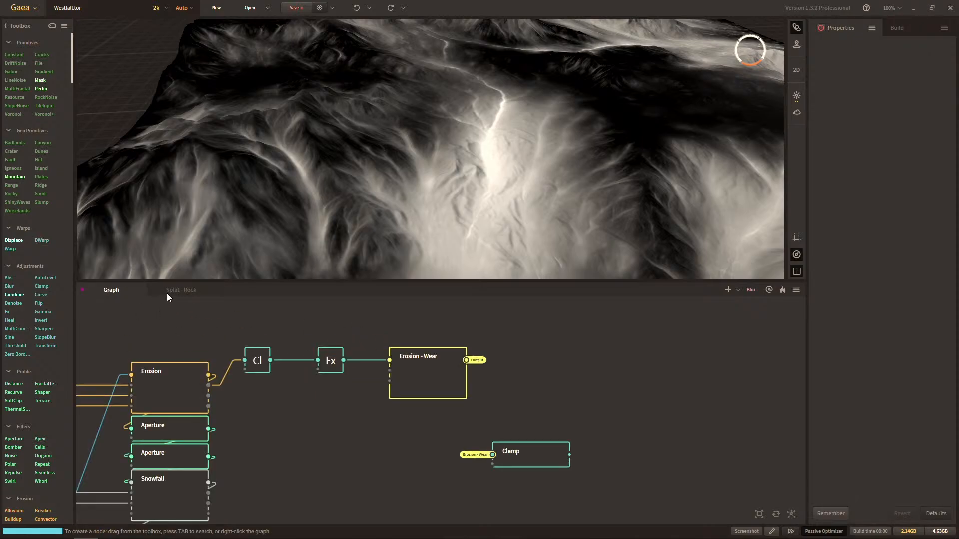
{"action": "left_click", "coordinate": [168, 293]}
{"action": "right_click", "coordinate": [327, 378]}
{"action": "mouse_move", "coordinate": [310, 412]}
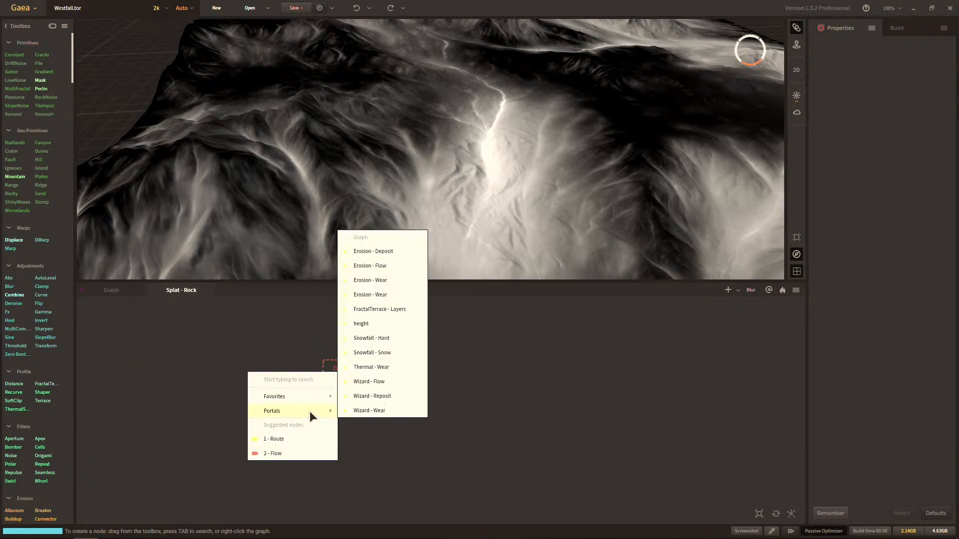
{"action": "left_click", "coordinate": [395, 281]}
{"action": "left_click_drag", "start_coordinate": [384, 372], "coordinate": [332, 360]}
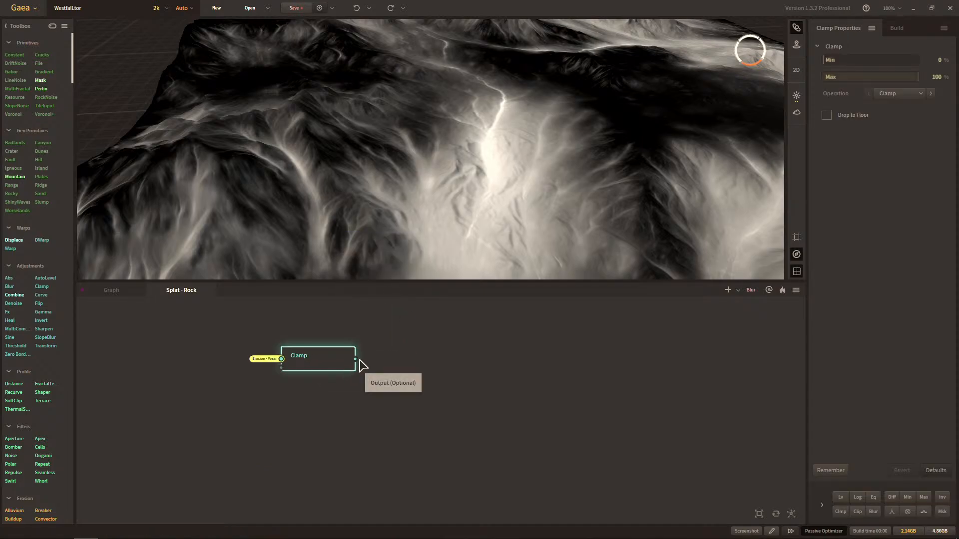
Add a SatMaps node connected to the output of the Clamp node in the Splat - Rock graph.
{"action": "right_click", "coordinate": [416, 349]}
{"action": "type", "text": "satmaps"}
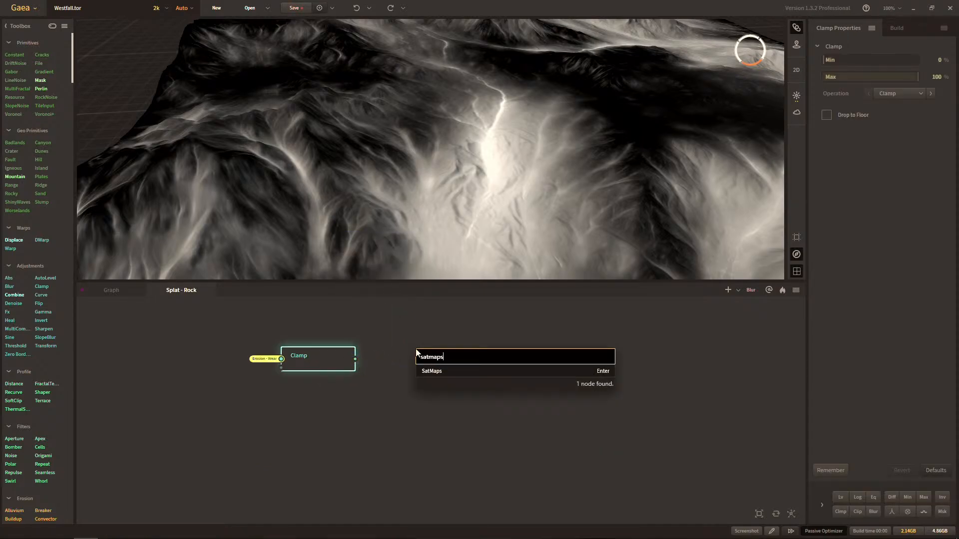
{"action": "key", "text": "Return"}
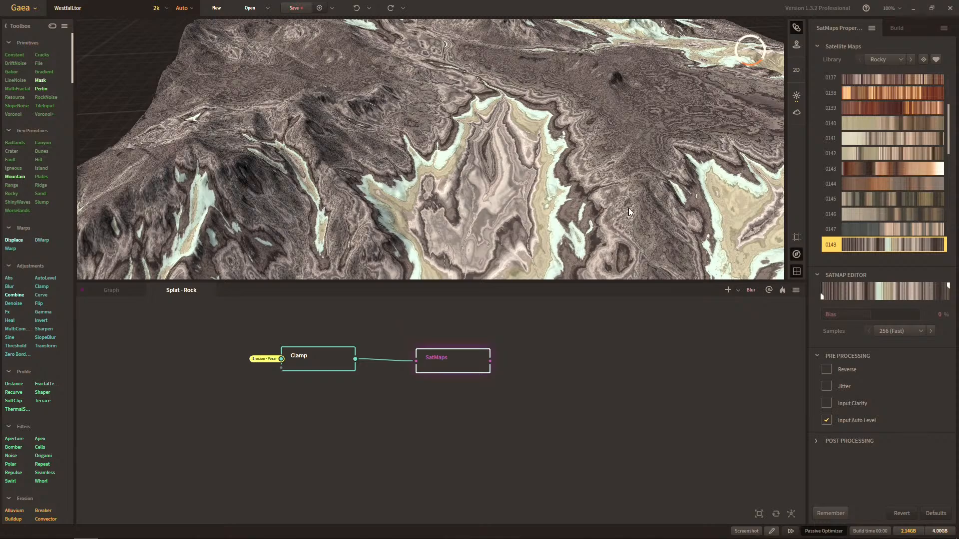
Inspect the SatMaps coloring on the terrain from several angles and distances.
{"action": "left_click_drag", "start_coordinate": [624, 213], "coordinate": [488, 218]}
{"action": "scroll", "coordinate": [595, 201], "scroll_direction": "up", "scroll_amount": 2}
{"action": "scroll", "coordinate": [574, 209], "scroll_direction": "up", "scroll_amount": 5}
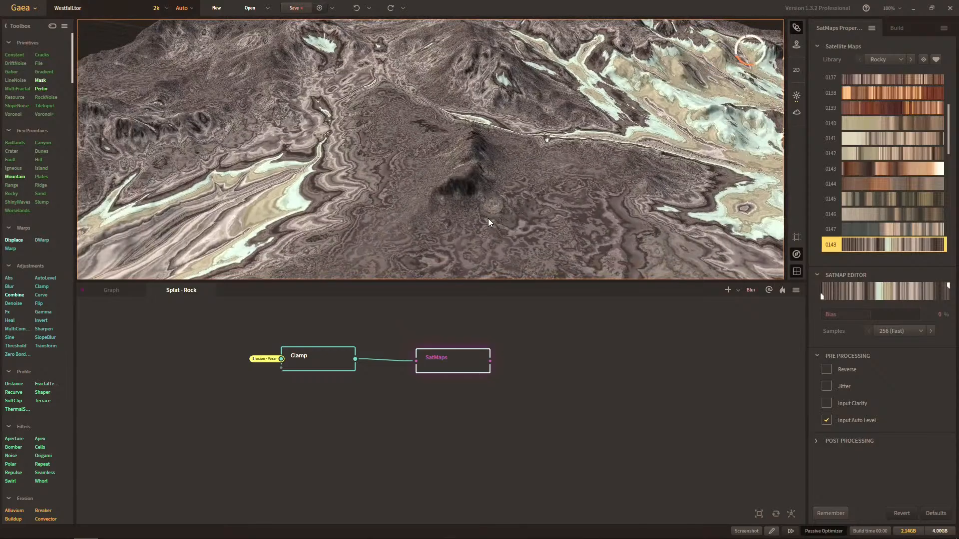
{"action": "left_click_drag", "start_coordinate": [587, 195], "coordinate": [562, 211]}
{"action": "scroll", "coordinate": [558, 201], "scroll_direction": "down", "scroll_amount": 5}
{"action": "scroll", "coordinate": [561, 212], "scroll_direction": "up", "scroll_amount": 4}
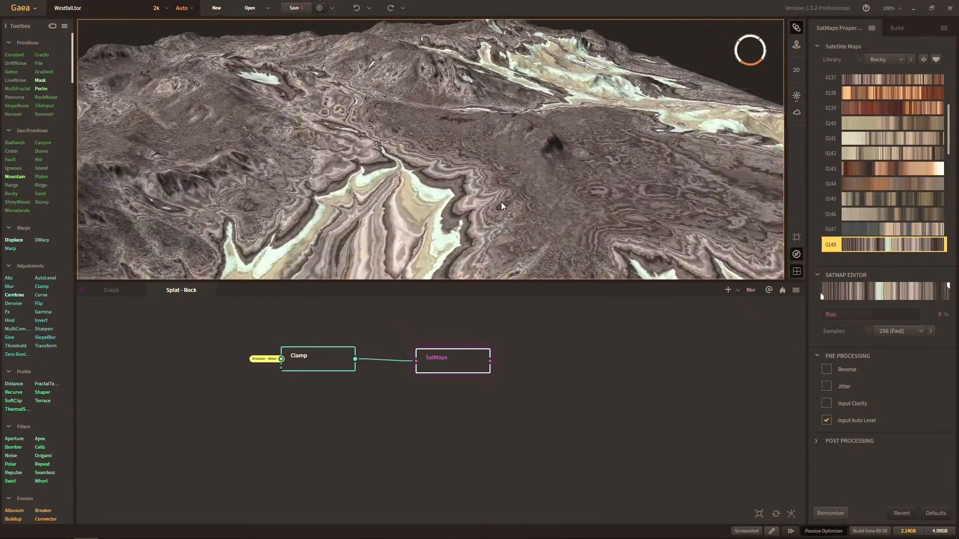
{"action": "left_click_drag", "start_coordinate": [502, 201], "coordinate": [444, 229]}
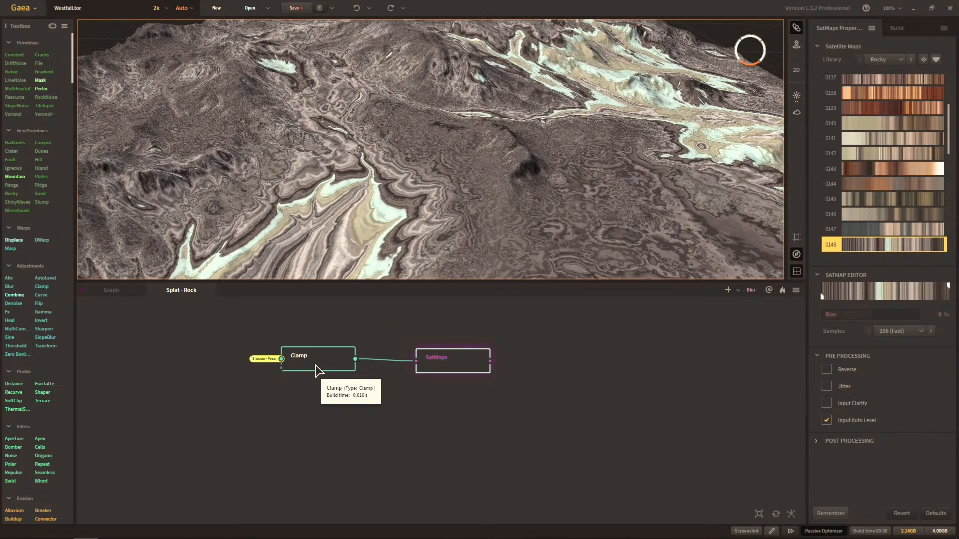
Delete the Clamp and SatMaps nodes from the Splat - Rock graph.
{"action": "left_click", "coordinate": [202, 359]}
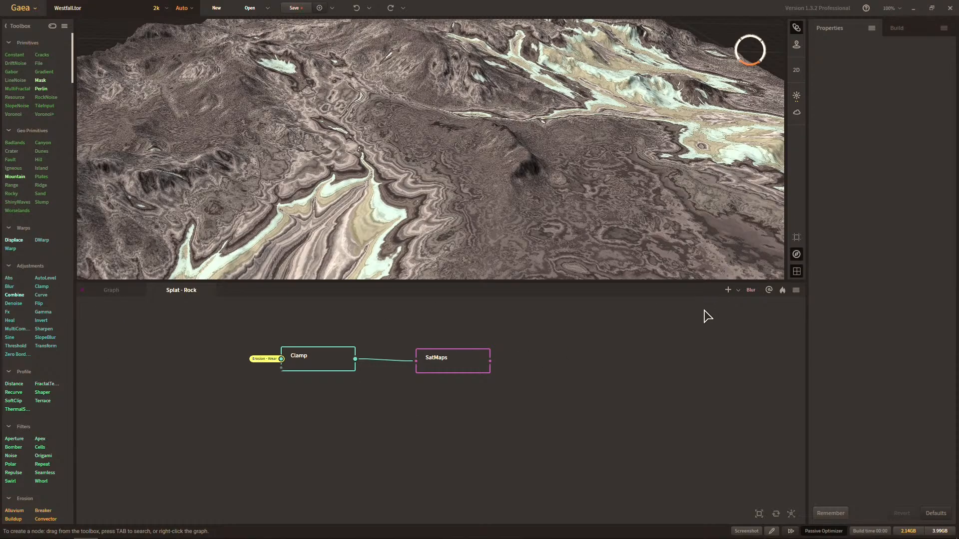
{"action": "left_click_drag", "start_coordinate": [357, 387], "coordinate": [465, 326]}
{"action": "key", "text": "Delete"}
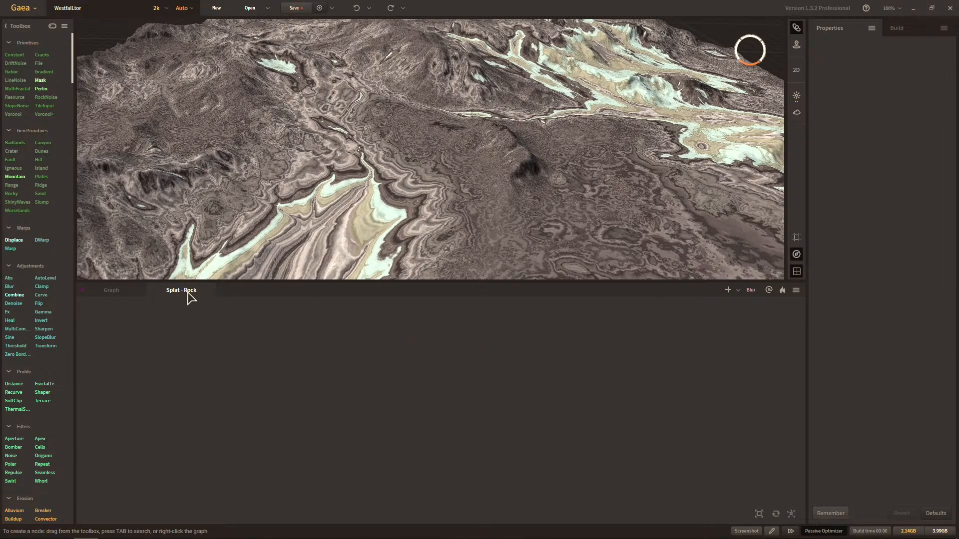
Delete the Splat - Rock graph and preview the Erosion - Wear mask in the main graph.
{"action": "right_click", "coordinate": [188, 292]}
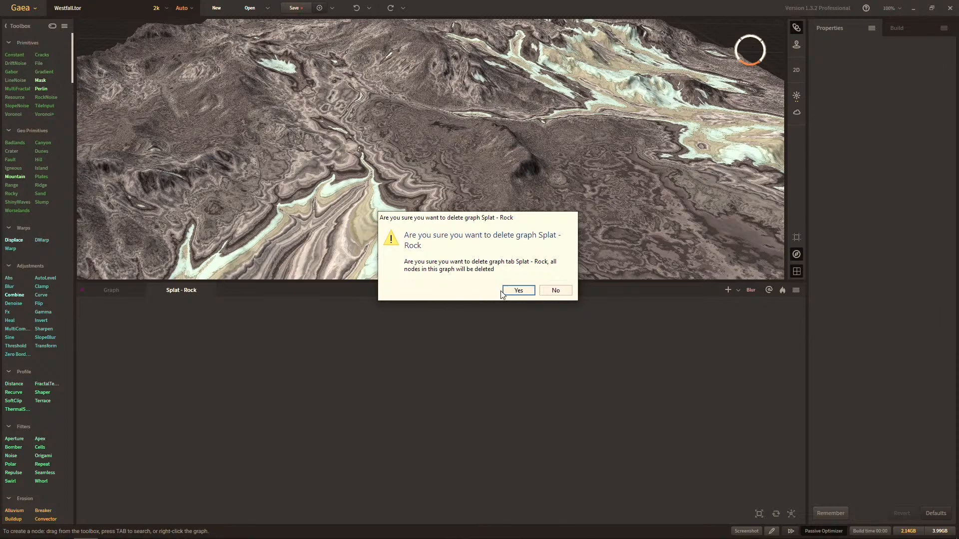
{"action": "left_click", "coordinate": [518, 291]}
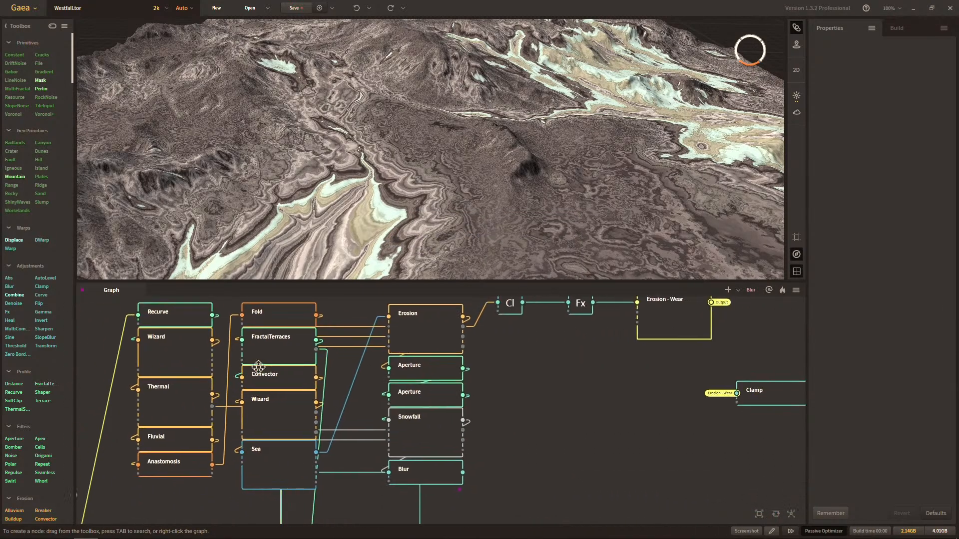
{"action": "left_click", "coordinate": [630, 389]}
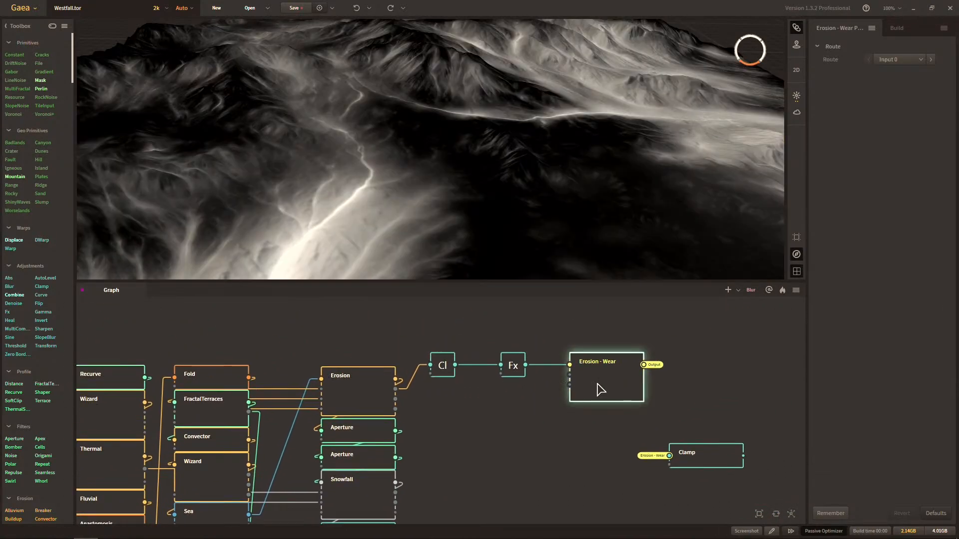
Move the Clamp, Fx and Erosion - Wear nodes further up above the Erosion node to make room beneath them.
{"action": "left_click_drag", "start_coordinate": [452, 408], "coordinate": [613, 298]}
{"action": "left_click_drag", "start_coordinate": [615, 360], "coordinate": [629, 288]}
{"action": "middle_click_drag", "start_coordinate": [546, 360], "coordinate": [536, 411]}
{"action": "left_click", "coordinate": [515, 397]}
Duplicate the linked Clamp and Fx nodes and place the copies directly beneath the originals.
{"action": "left_click_drag", "start_coordinate": [429, 408], "coordinate": [515, 353]}
{"action": "key", "text": "ctrl+d"}
{"action": "left_click_drag", "start_coordinate": [493, 445], "coordinate": [574, 421]}
{"action": "left_click_drag", "start_coordinate": [573, 421], "coordinate": [520, 415]}
{"action": "key", "text": "c"}
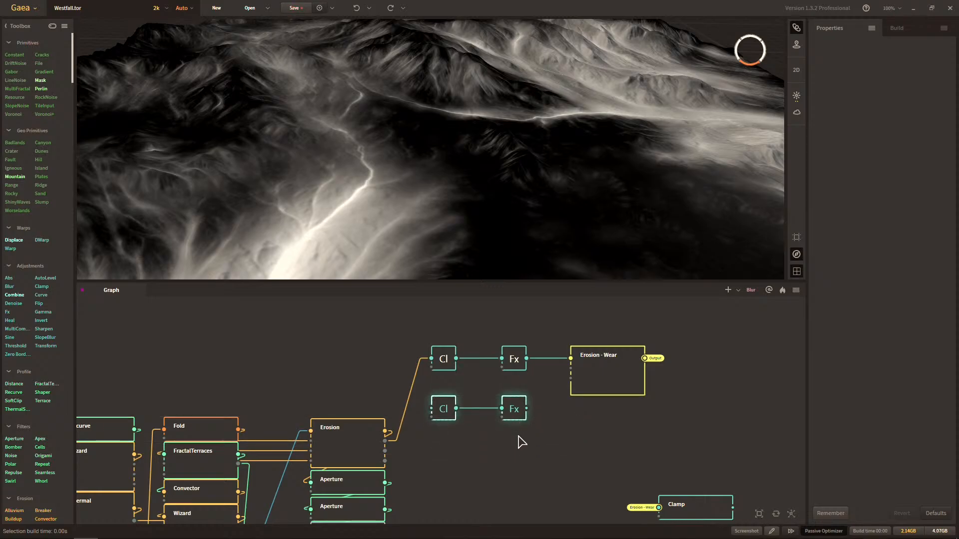
Make another copy of the Clamp and Fx pair as a third row under the second one.
{"action": "key", "text": "ctrl+d"}
{"action": "left_click_drag", "start_coordinate": [523, 483], "coordinate": [515, 455]}
{"action": "key", "text": "c"}
{"action": "left_click", "coordinate": [508, 505]}
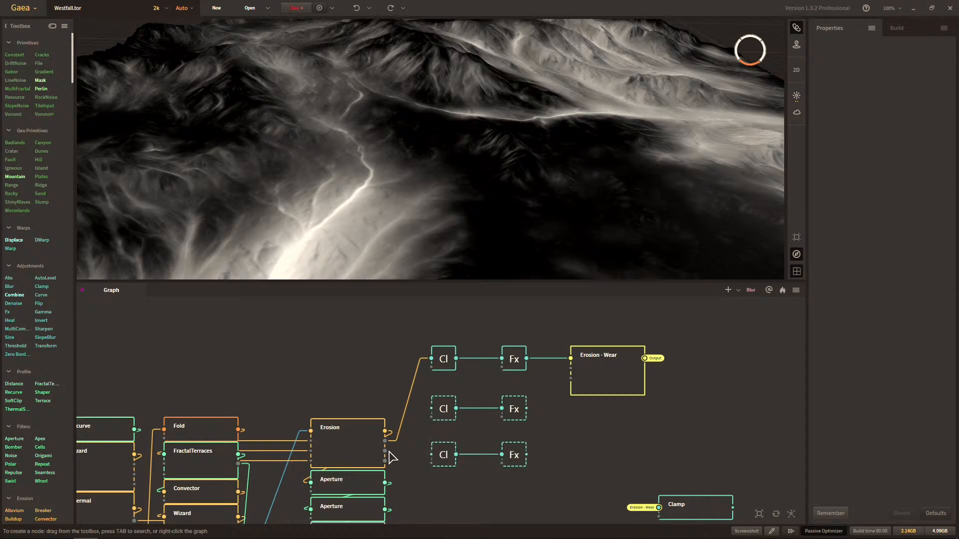
Connect the Erosion node's Deposit output to the middle row's Clamp and its last output to the bottom row's Clamp.
{"action": "left_click_drag", "start_coordinate": [385, 451], "coordinate": [431, 408]}
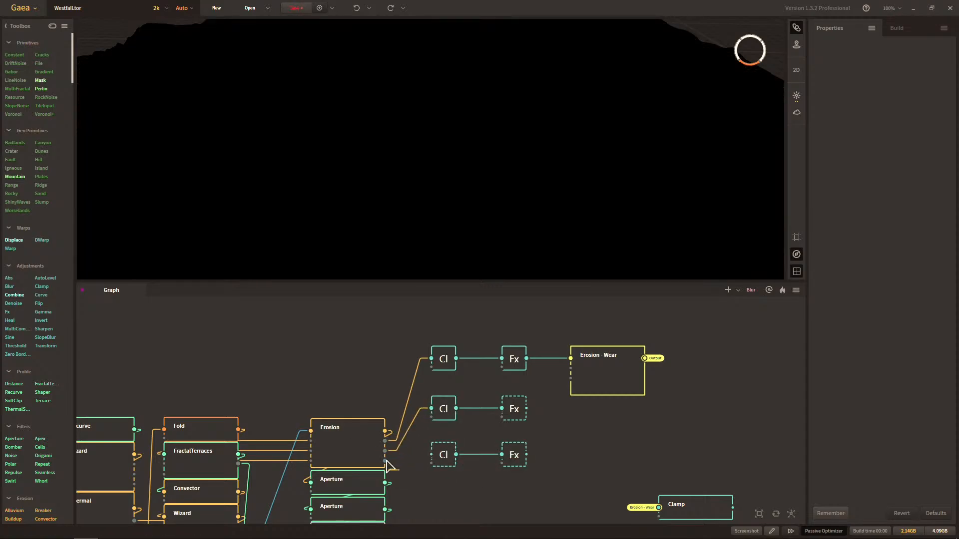
{"action": "left_click_drag", "start_coordinate": [385, 461], "coordinate": [432, 454]}
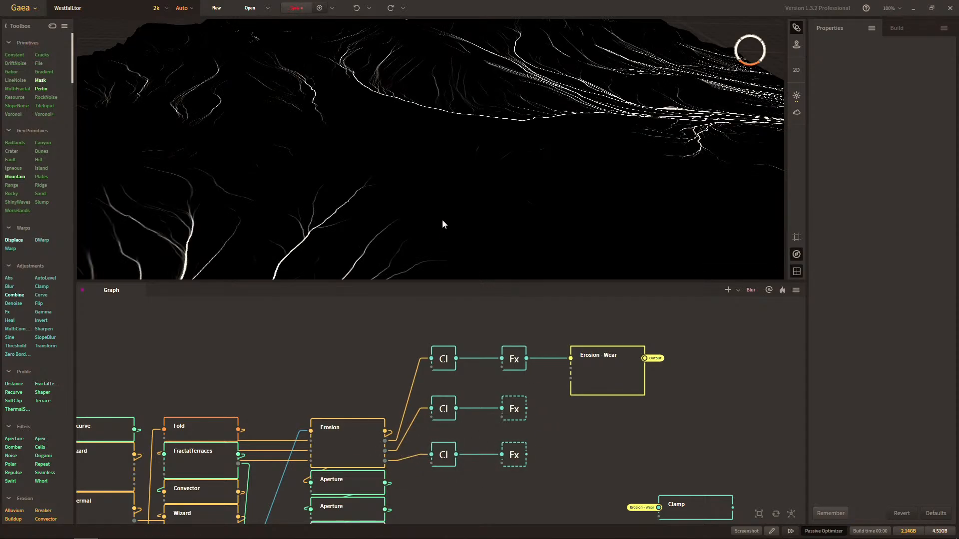
{"action": "middle_click_drag", "start_coordinate": [442, 220], "coordinate": [470, 284]}
{"action": "left_click", "coordinate": [380, 438]}
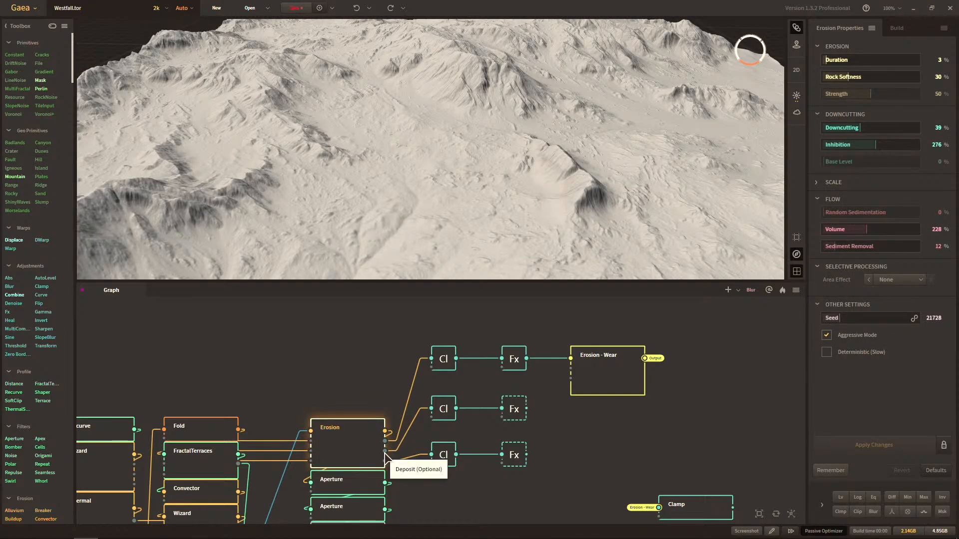
{"action": "left_click", "coordinate": [442, 417]}
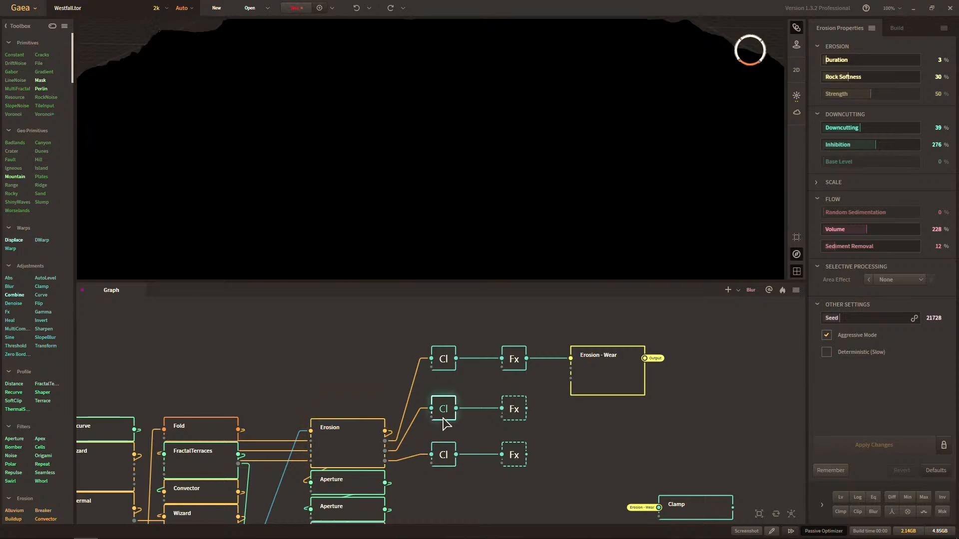
Enable Eq and turn off Log and Lv on the middle row's Fx node.
{"action": "left_click", "coordinate": [515, 407]}
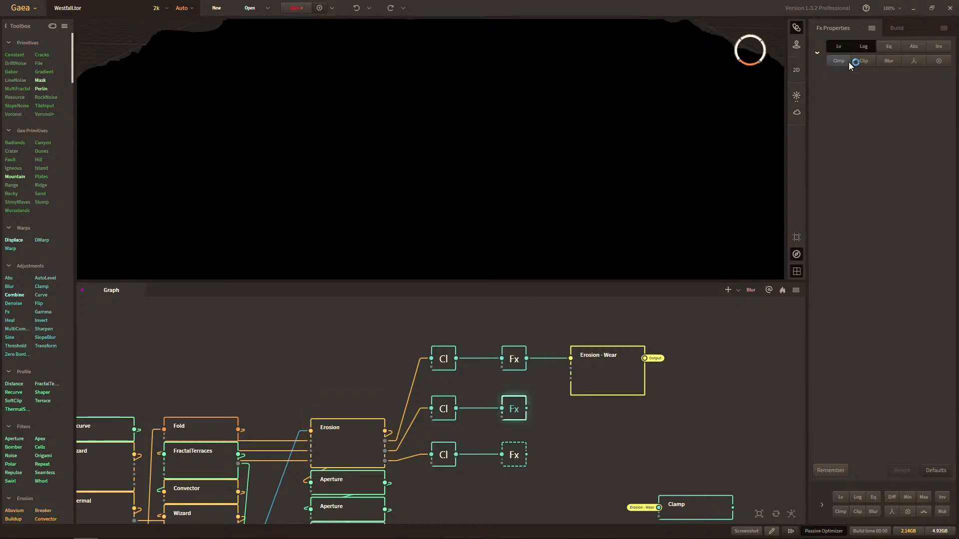
{"action": "left_click_drag", "start_coordinate": [596, 154], "coordinate": [506, 157]}
{"action": "left_click", "coordinate": [877, 48]}
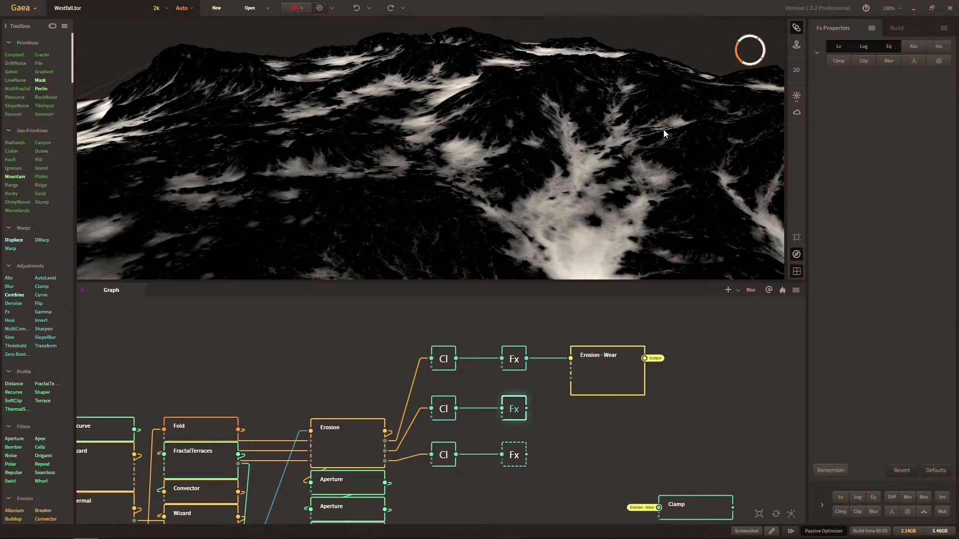
{"action": "left_click_drag", "start_coordinate": [529, 135], "coordinate": [576, 162]}
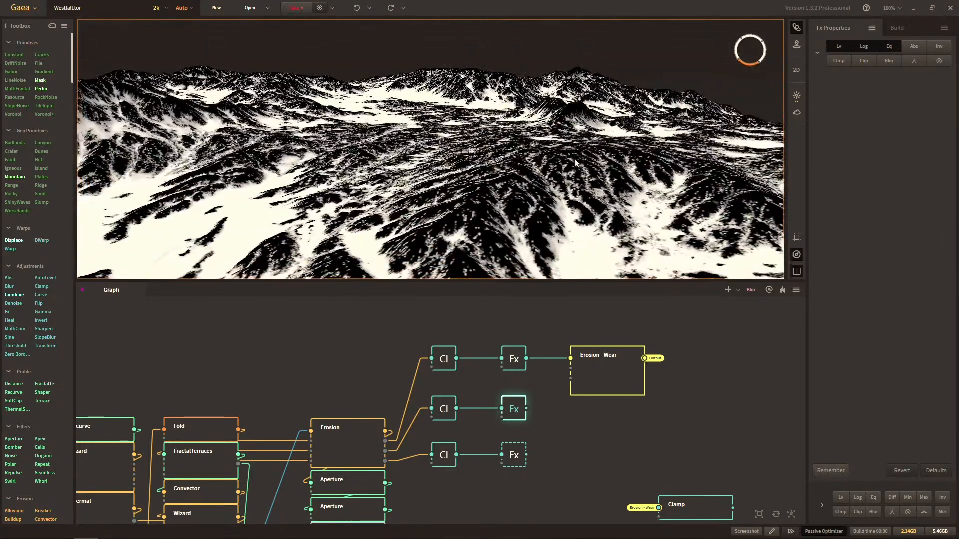
{"action": "left_click", "coordinate": [861, 47]}
{"action": "left_click", "coordinate": [845, 48]}
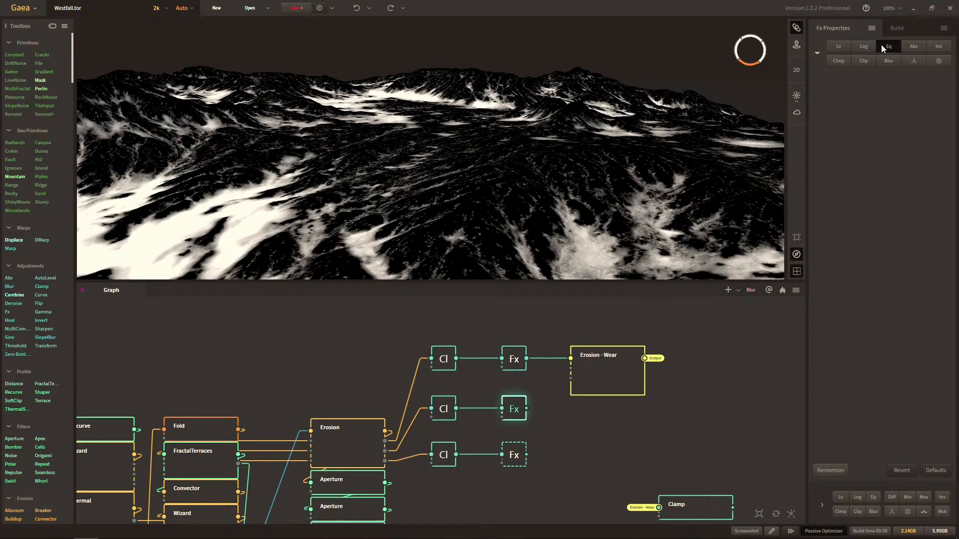
Try different combinations of Lv, Log, Abs and Eq on the middle row's Fx node.
{"action": "left_click", "coordinate": [843, 46]}
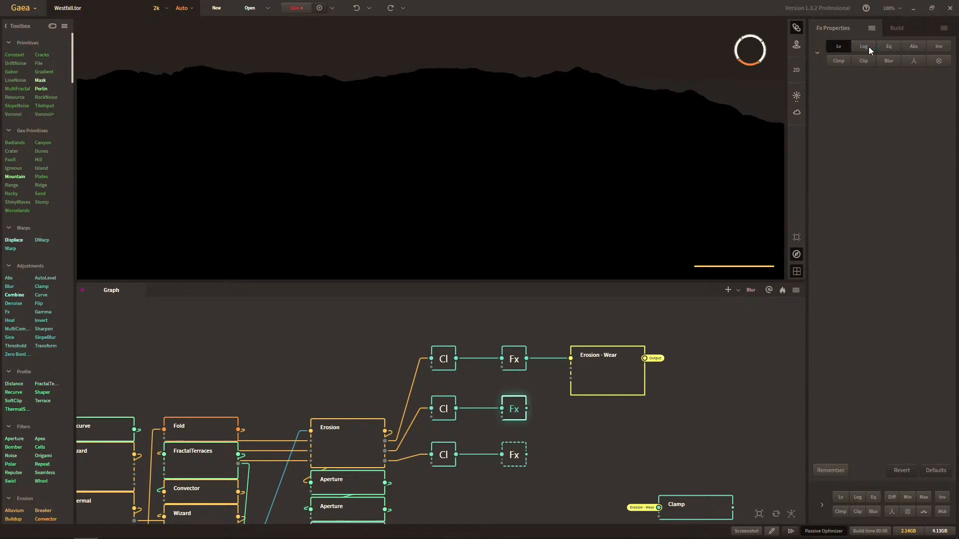
{"action": "left_click", "coordinate": [868, 46]}
{"action": "left_click", "coordinate": [841, 48]}
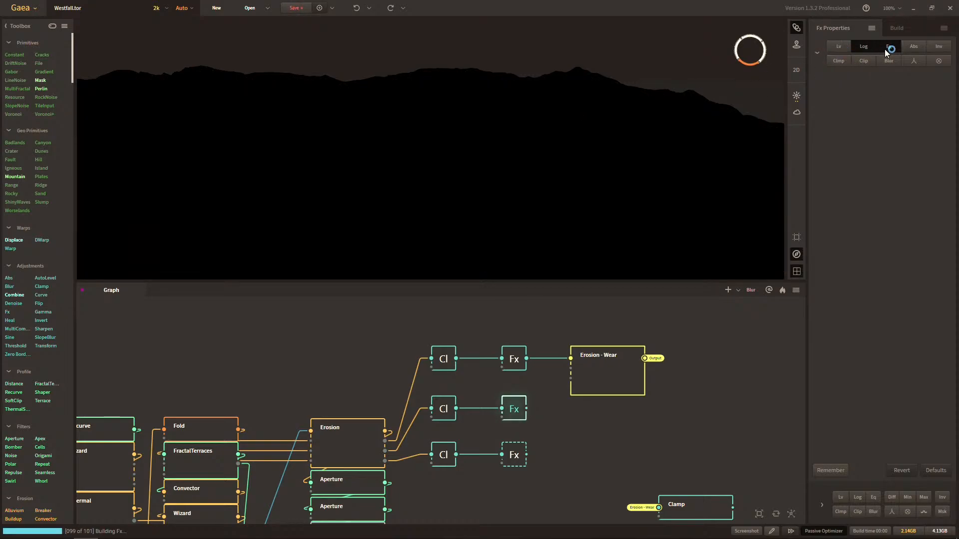
{"action": "left_click", "coordinate": [920, 47]}
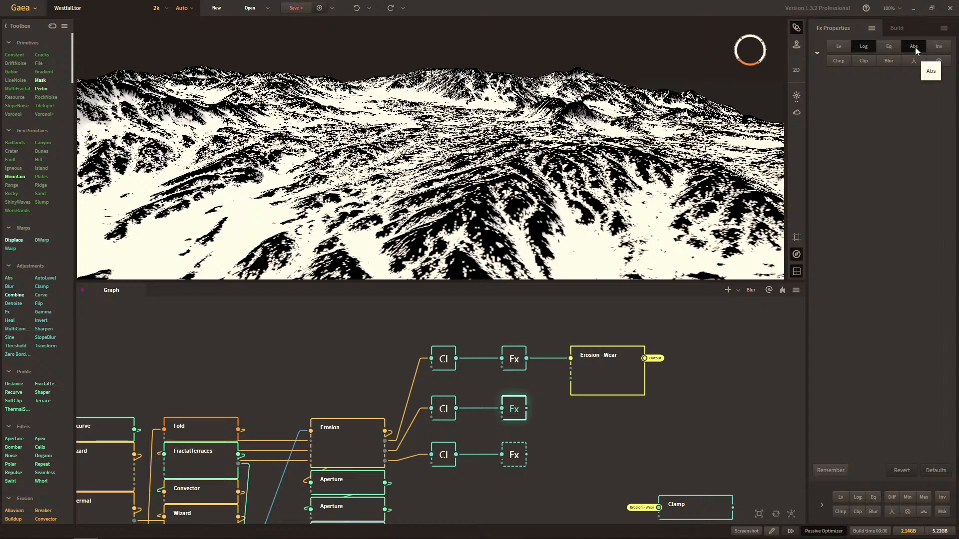
{"action": "left_click", "coordinate": [915, 47]}
{"action": "left_click", "coordinate": [893, 46]}
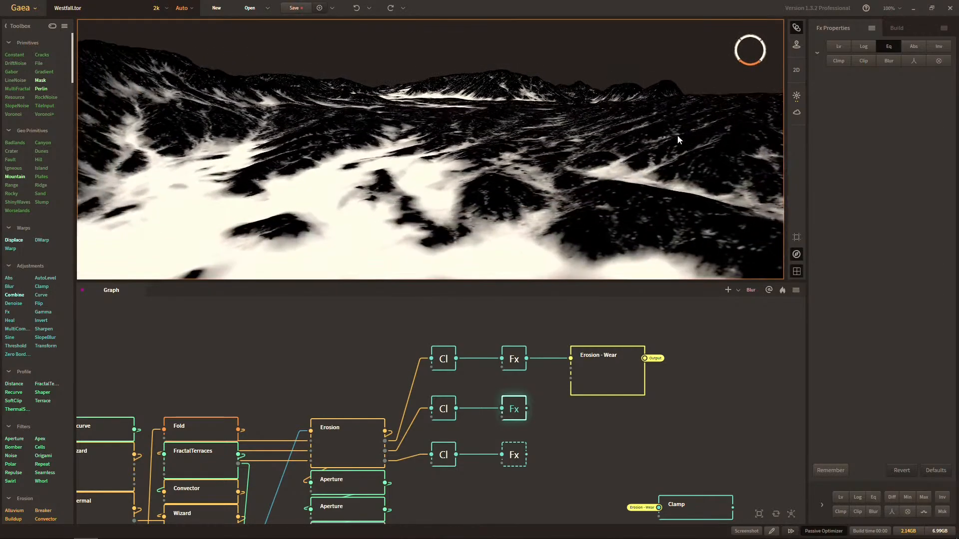
{"action": "left_click", "coordinate": [883, 44]}
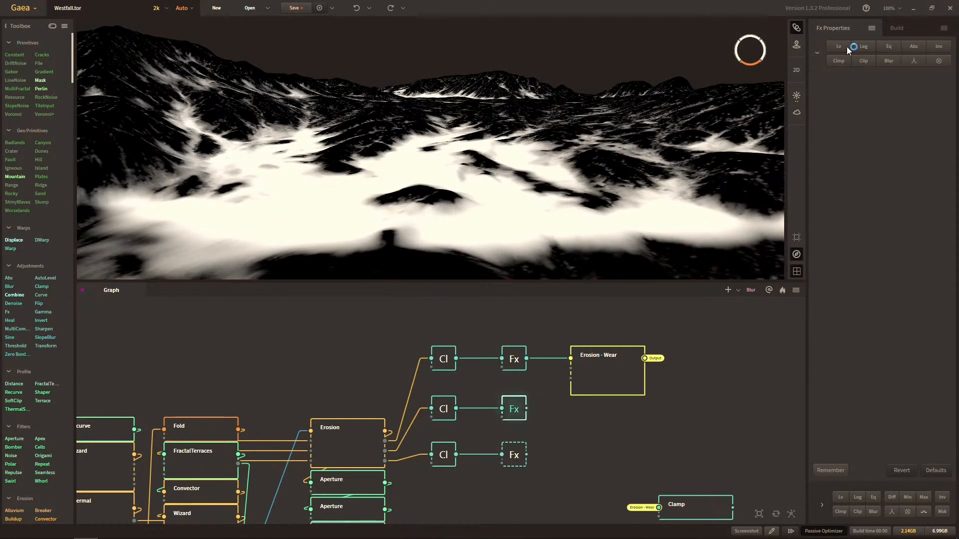
Apply only Lv on the middle row's Fx node and check the deposit mask on the terrain.
{"action": "left_click", "coordinate": [844, 47]}
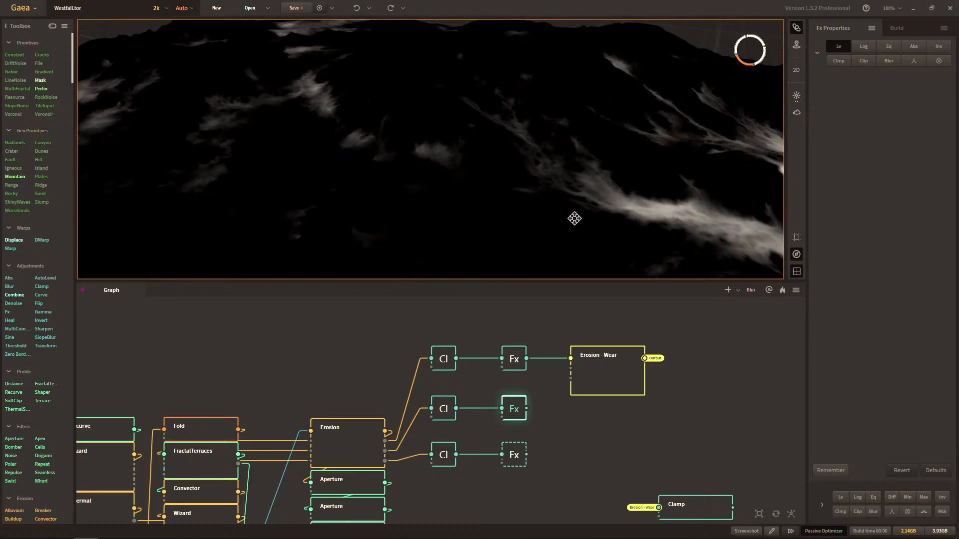
{"action": "left_click_drag", "start_coordinate": [626, 205], "coordinate": [450, 226]}
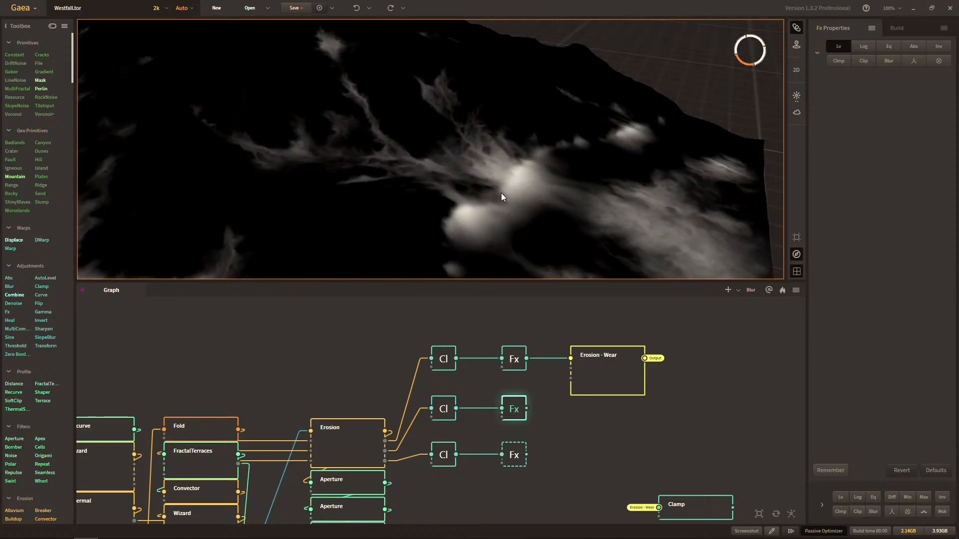
{"action": "left_click_drag", "start_coordinate": [523, 176], "coordinate": [478, 183]}
{"action": "scroll", "coordinate": [470, 172], "scroll_direction": "down", "scroll_amount": 5}
{"action": "scroll", "coordinate": [473, 167], "scroll_direction": "down", "scroll_amount": 3}
{"action": "scroll", "coordinate": [476, 165], "scroll_direction": "up", "scroll_amount": 4}
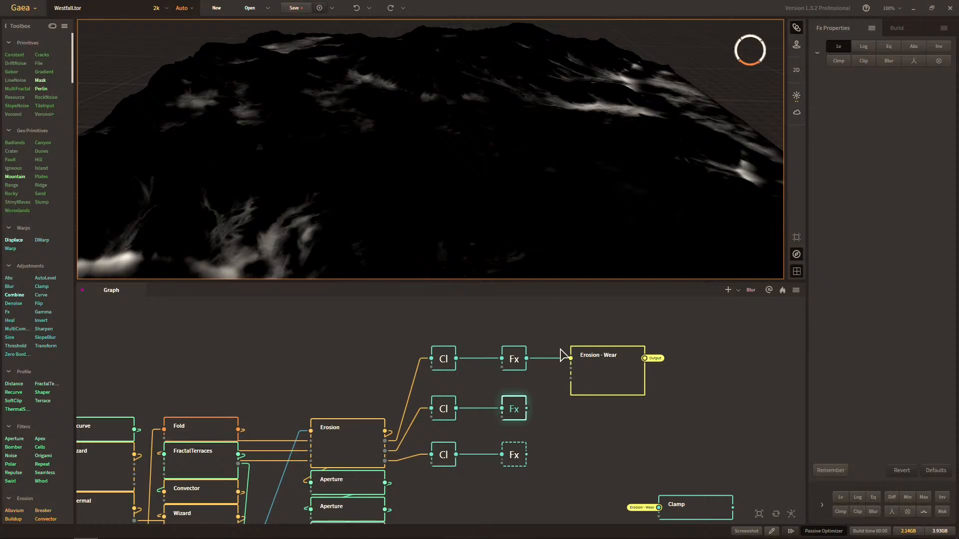
Add a Route node fed by the middle row's Fx output.
{"action": "left_click", "coordinate": [554, 406]}
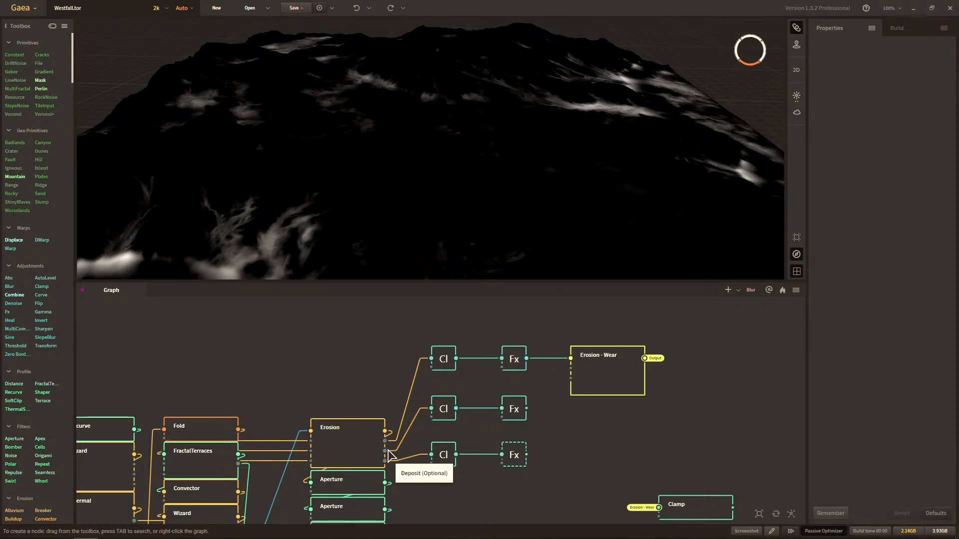
{"action": "right_click", "coordinate": [626, 421]}
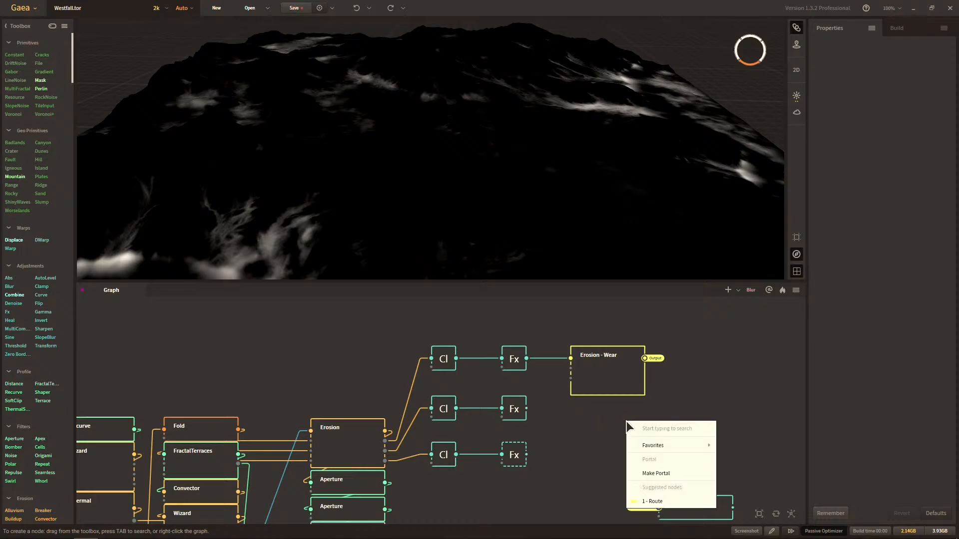
{"action": "type", "text": "route"}
{"action": "key", "text": "Return"}
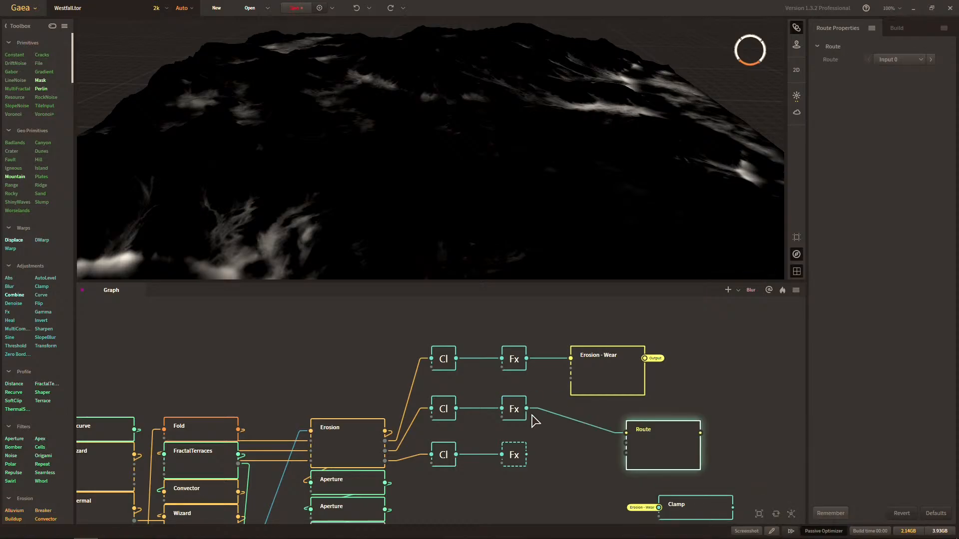
Add a second Route node fed by the bottom row's Fx output.
{"action": "right_click", "coordinate": [560, 457]}
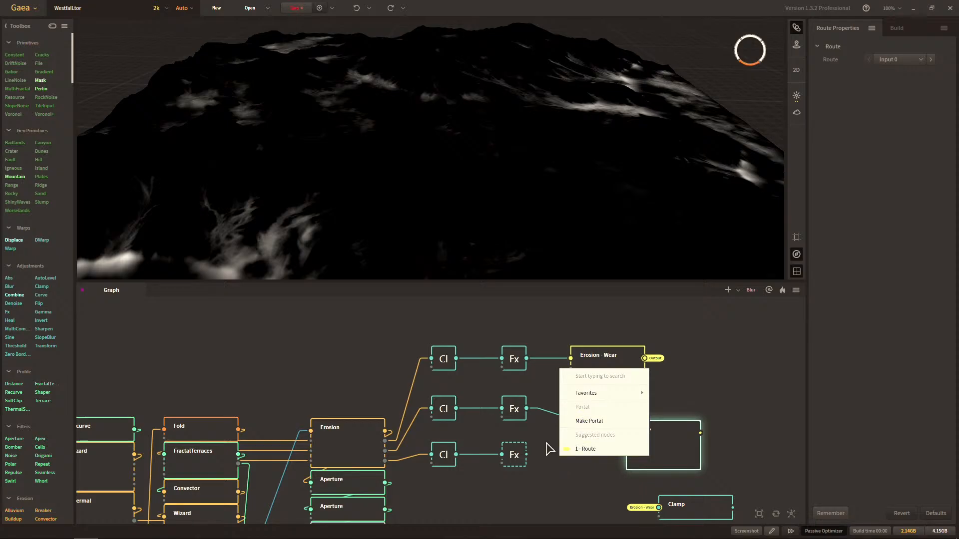
{"action": "type", "text": "route"}
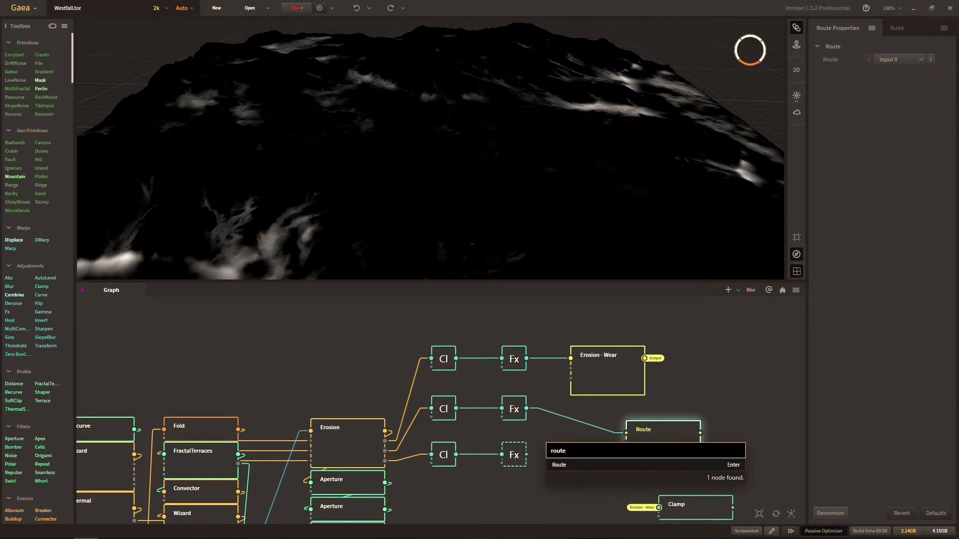
{"action": "key", "text": "BackSpace"}
{"action": "key", "text": "BackSpace"}
{"action": "key", "text": "BackSpace"}
{"action": "key", "text": "BackSpace"}
{"action": "type", "text": "erosi"}
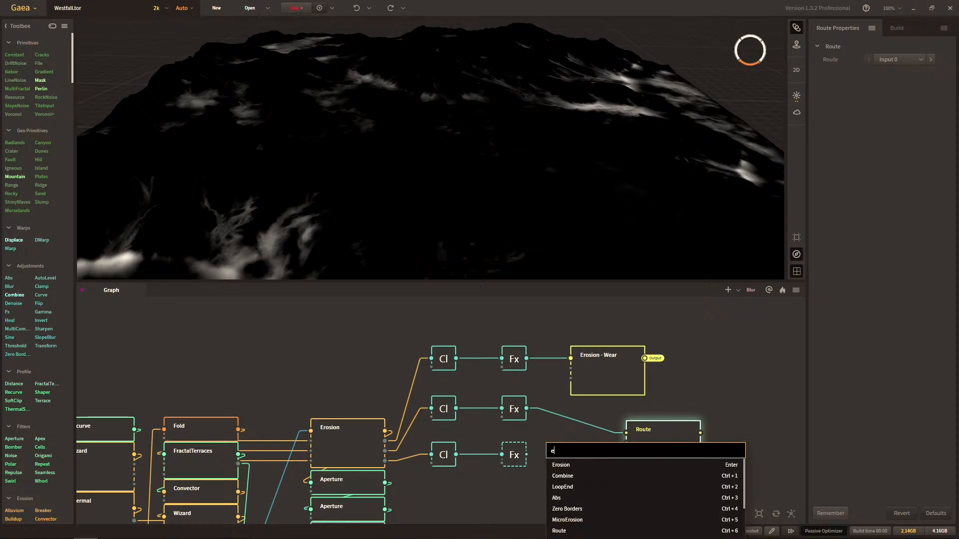
{"action": "key", "text": "BackSpace"}
{"action": "key", "text": "BackSpace"}
{"action": "key", "text": "BackSpace"}
{"action": "key", "text": "BackSpace"}
{"action": "key", "text": "BackSpace"}
{"action": "type", "text": "route"}
{"action": "key", "text": "Return"}
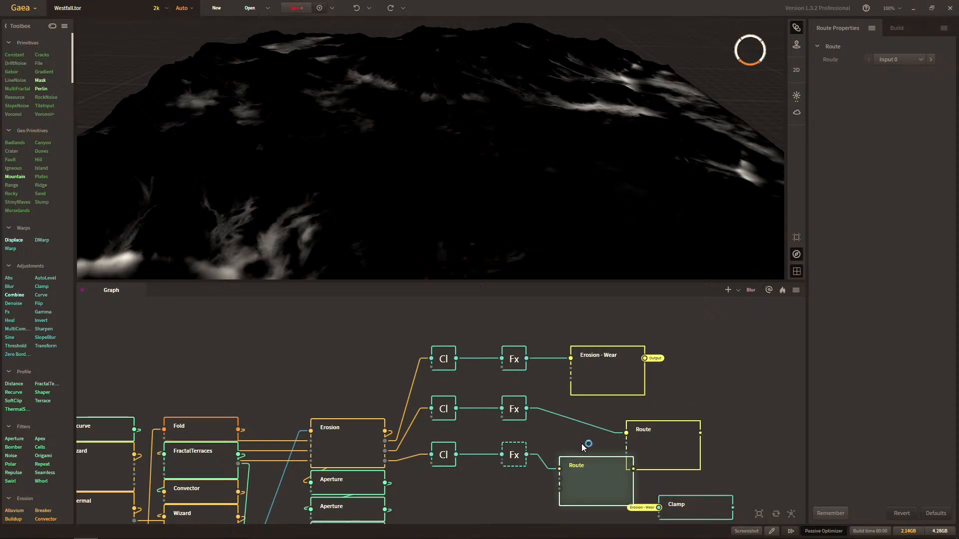
Align the middle row's Route node directly beneath Erosion - Wear and rename it Erosion - Deposit.
{"action": "left_click_drag", "start_coordinate": [648, 436], "coordinate": [593, 408]}
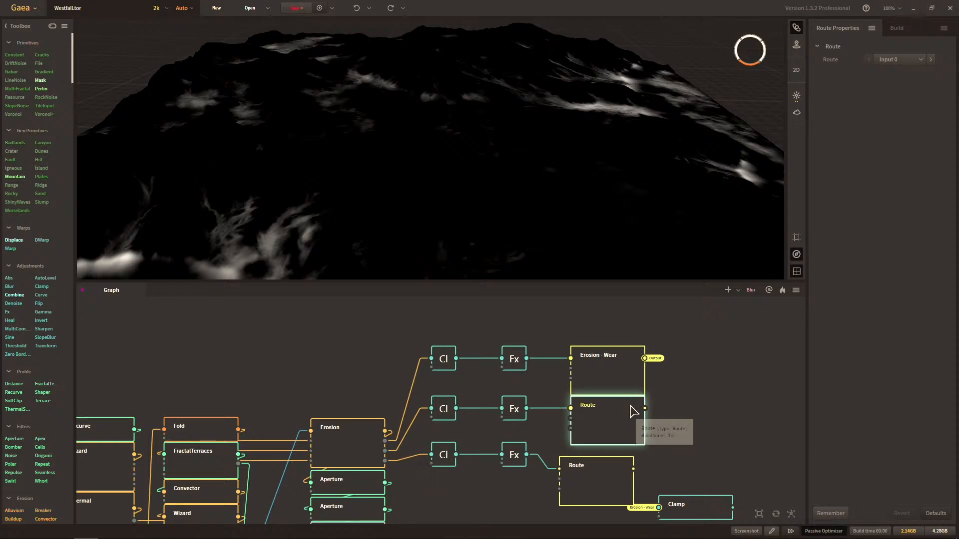
{"action": "key", "text": "F2"}
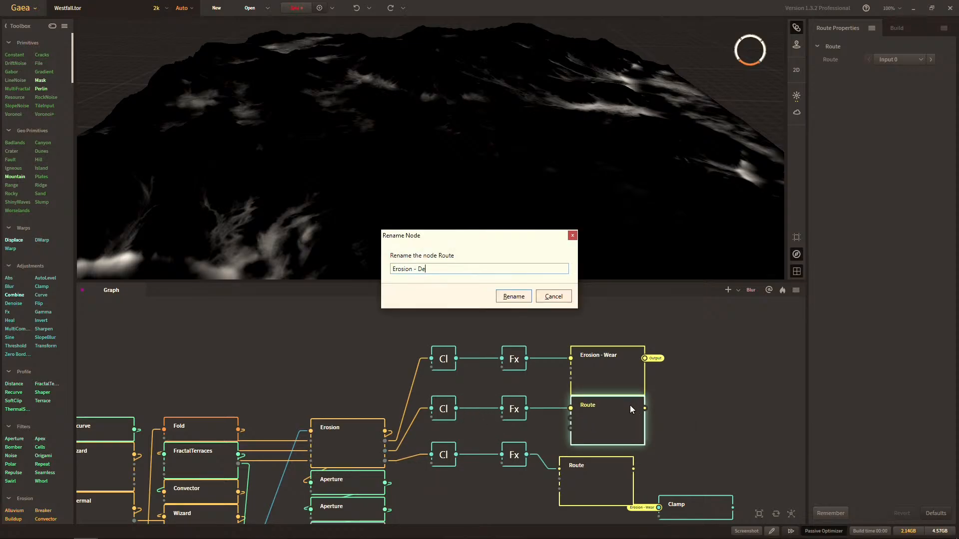
{"action": "type", "text": "Erosion - Deposit"}
{"action": "key", "text": "Return"}
Place the bottom row's Route node beneath Erosion - Deposit, rename it Erosion - Wear and check its mask on the terrain.
{"action": "left_click_drag", "start_coordinate": [599, 482], "coordinate": [614, 474]}
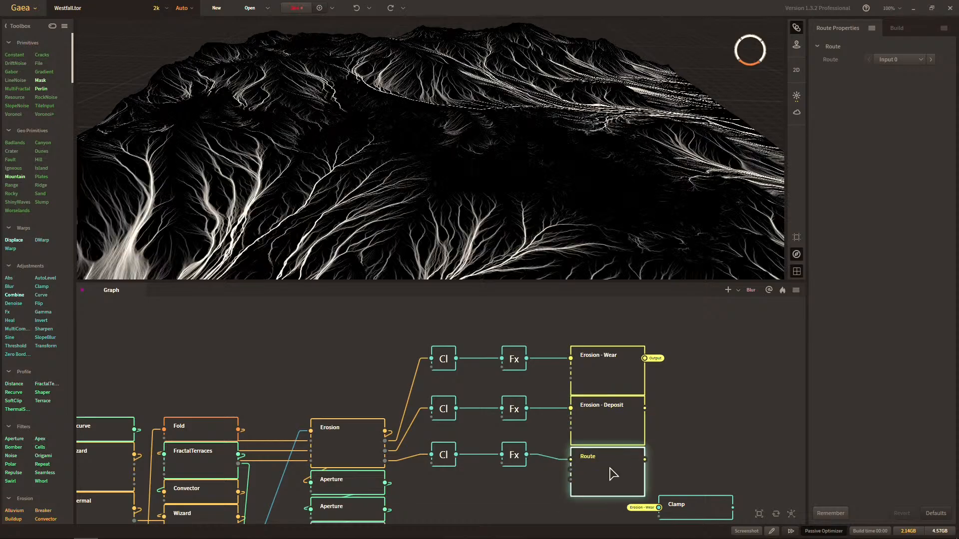
{"action": "key", "text": "F2"}
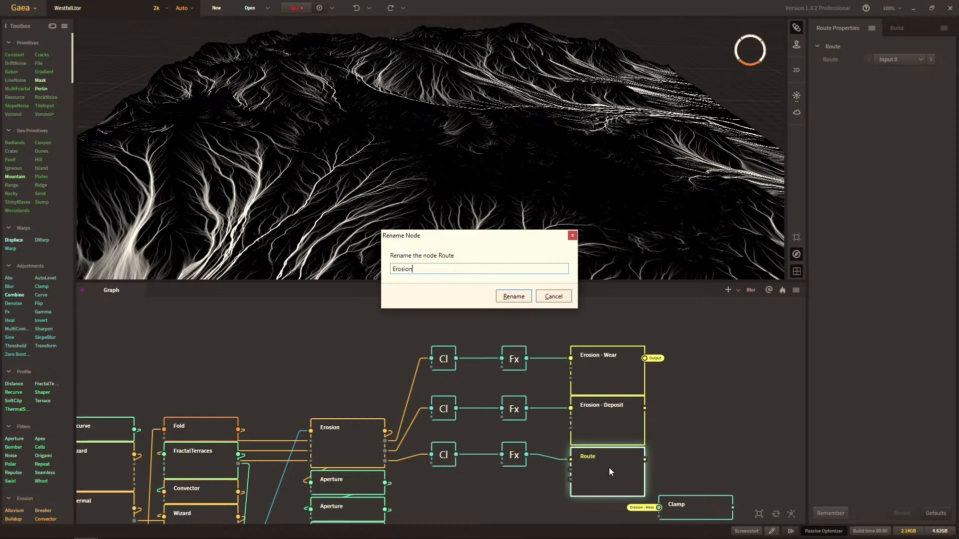
{"action": "type", "text": "Erosion - Wear"}
{"action": "key", "text": "Return"}
{"action": "left_click_drag", "start_coordinate": [607, 155], "coordinate": [525, 256]}
{"action": "scroll", "coordinate": [550, 164], "scroll_direction": "up", "scroll_amount": 2}
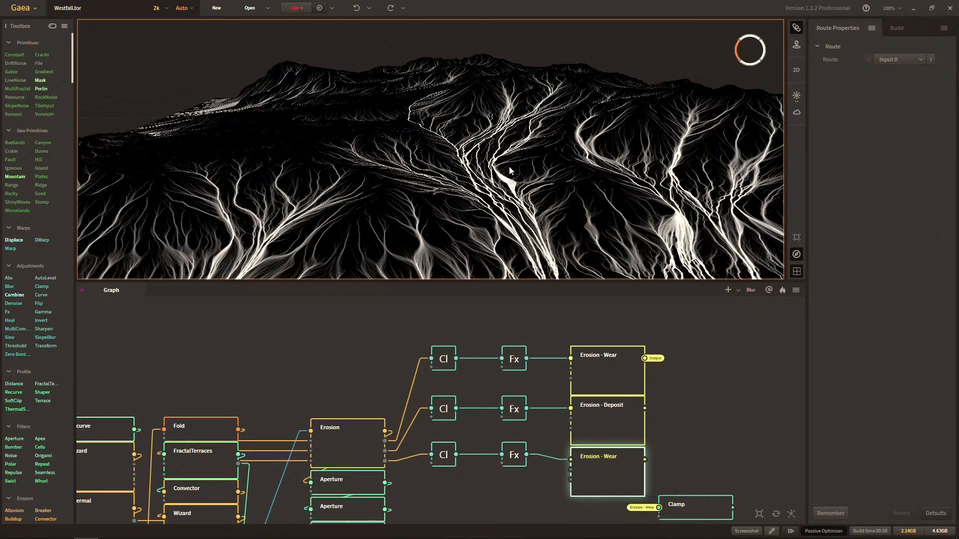
{"action": "left_click_drag", "start_coordinate": [430, 152], "coordinate": [548, 144]}
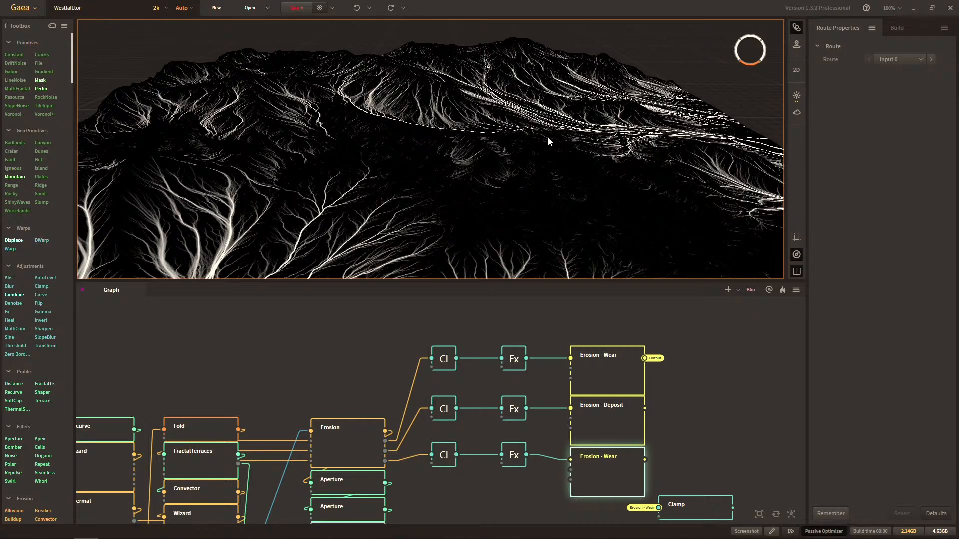
{"action": "left_click_drag", "start_coordinate": [548, 137], "coordinate": [517, 134]}
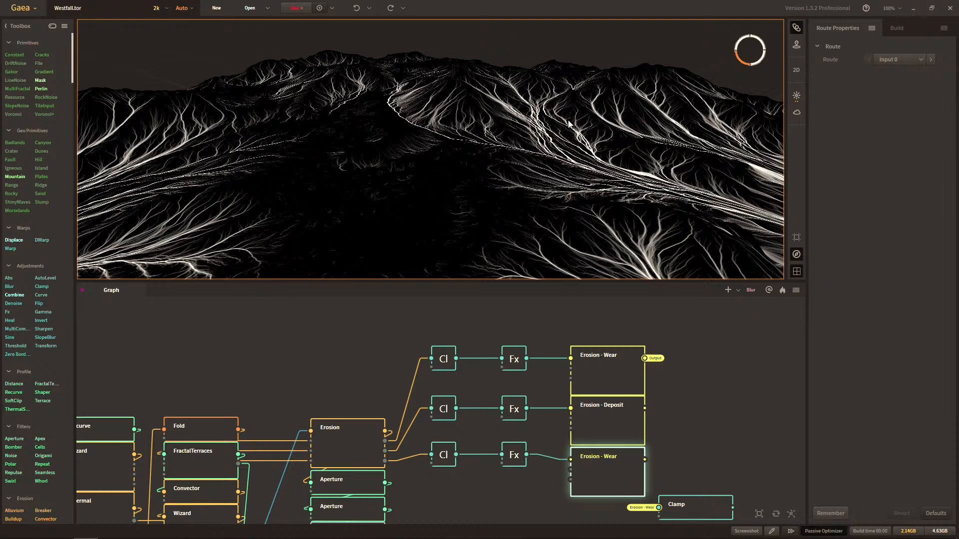
Compare the masks of the three Erosion Route nodes on the terrain with the Erosion node's own output.
{"action": "left_click_drag", "start_coordinate": [514, 127], "coordinate": [338, 131]}
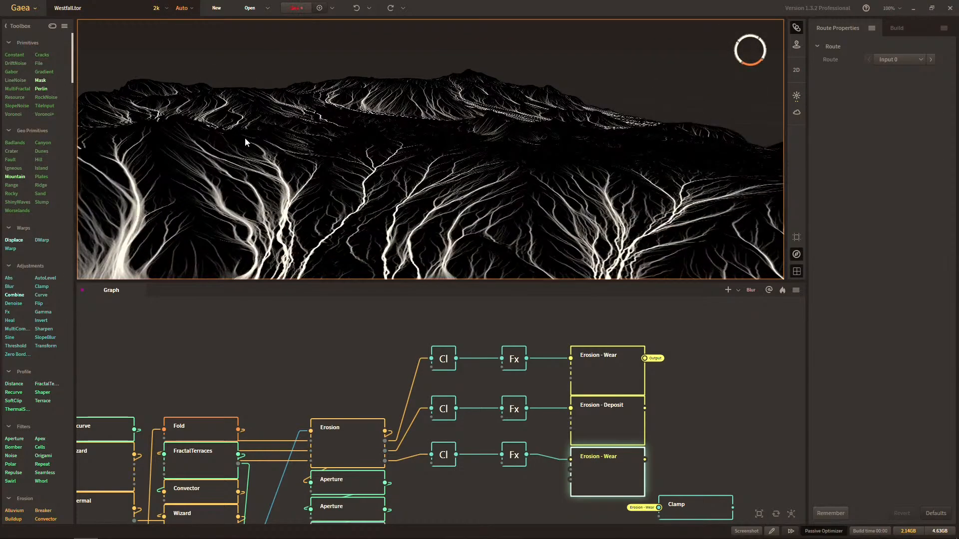
{"action": "left_click_drag", "start_coordinate": [286, 211], "coordinate": [339, 173]}
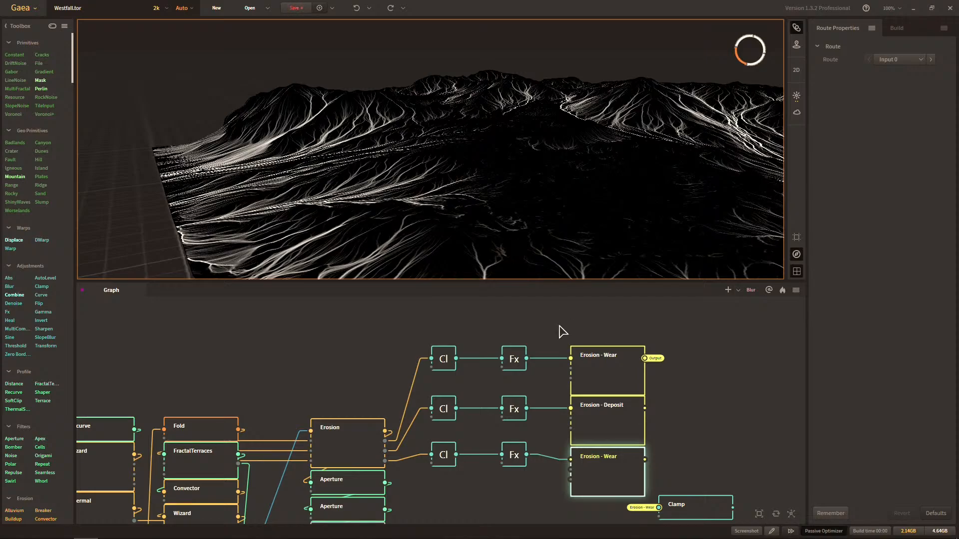
{"action": "left_click", "coordinate": [588, 371]}
{"action": "left_click", "coordinate": [598, 414]}
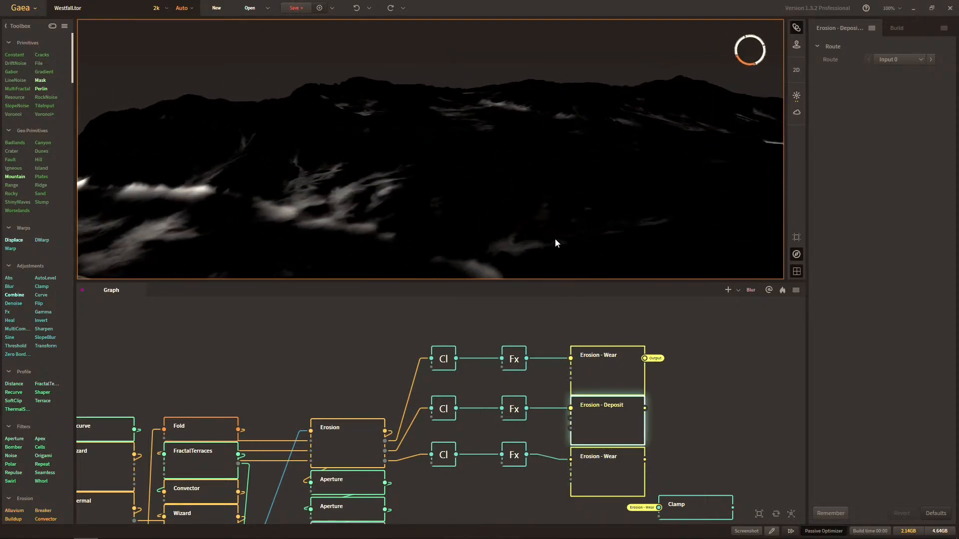
{"action": "left_click_drag", "start_coordinate": [555, 240], "coordinate": [563, 238]}
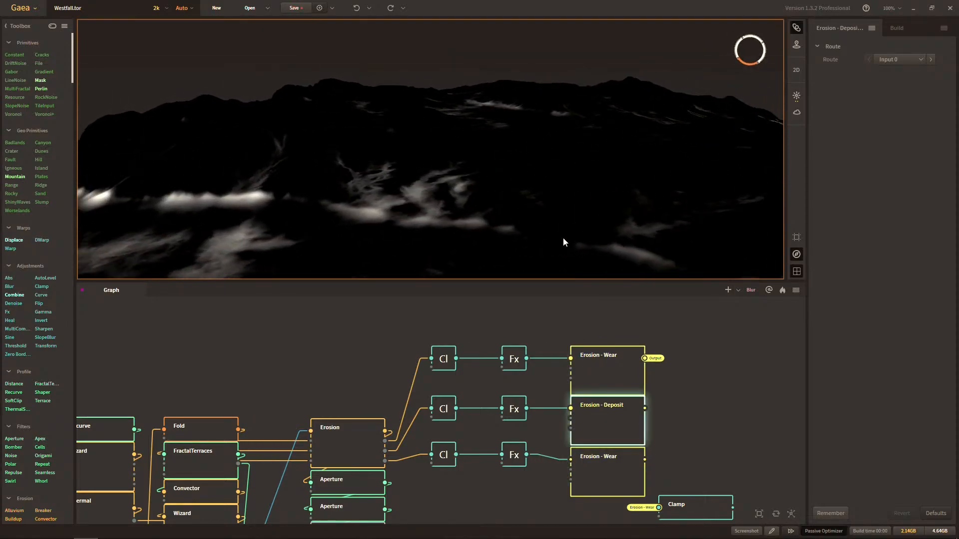
{"action": "left_click", "coordinate": [373, 442]}
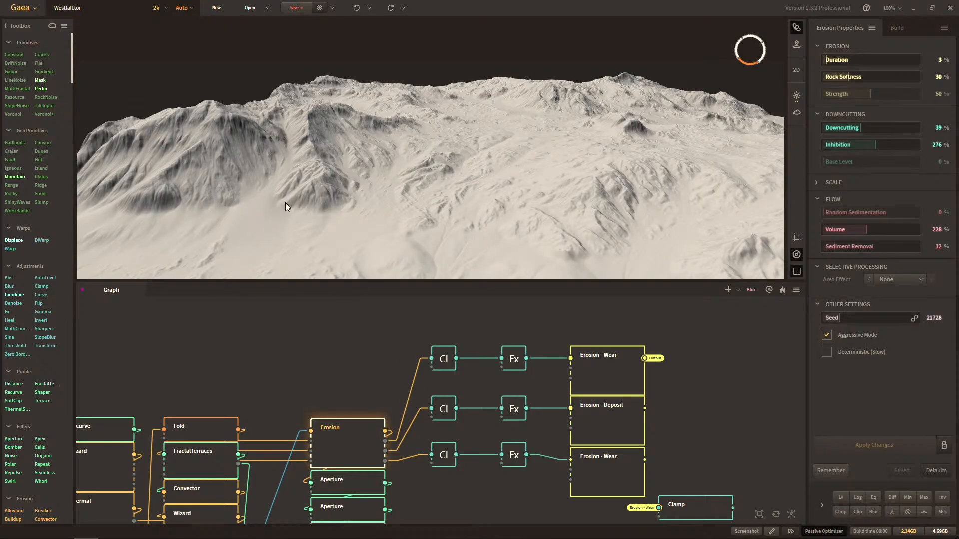
{"action": "left_click", "coordinate": [610, 368]}
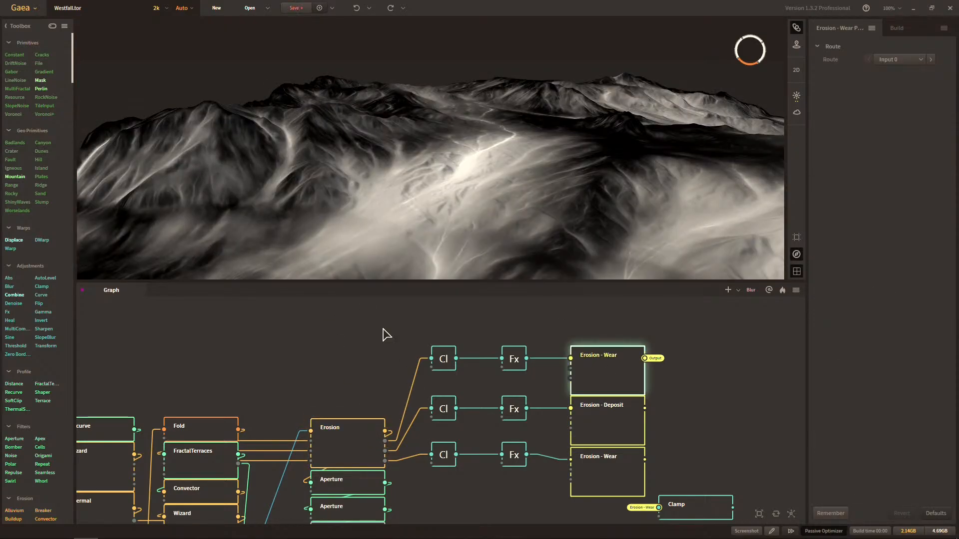
{"action": "left_click", "coordinate": [597, 420]}
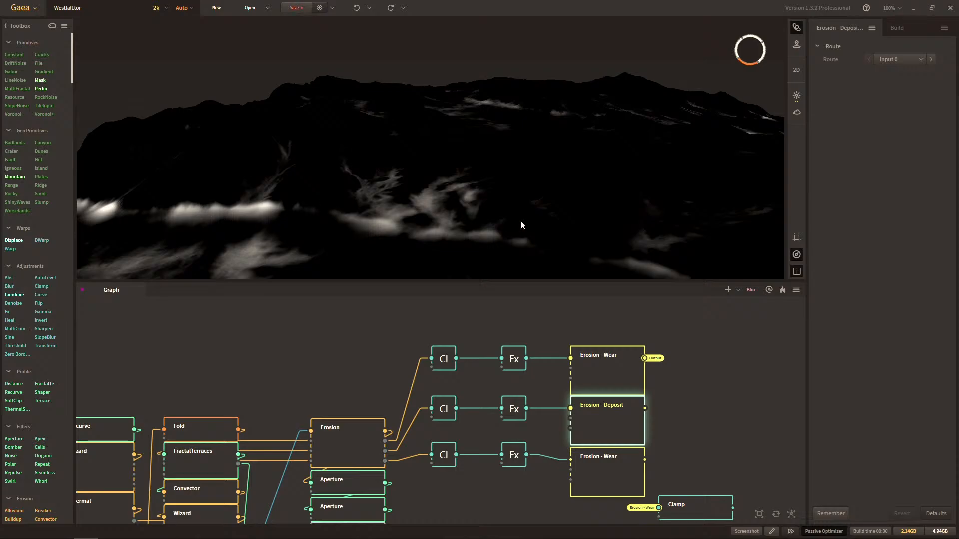
{"action": "left_click_drag", "start_coordinate": [520, 220], "coordinate": [524, 201]}
{"action": "left_click", "coordinate": [591, 361]}
Make portals from the outputs of the Erosion - Deposit node and the Erosion - Wear node beneath it.
{"action": "left_click_drag", "start_coordinate": [664, 428], "coordinate": [498, 397]}
{"action": "left_click", "coordinate": [467, 396]}
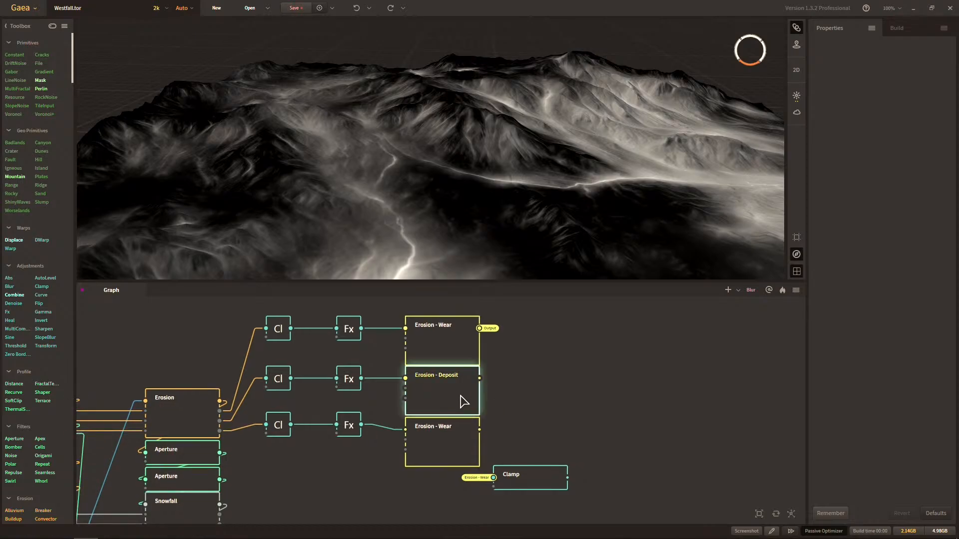
{"action": "right_click", "coordinate": [523, 383]}
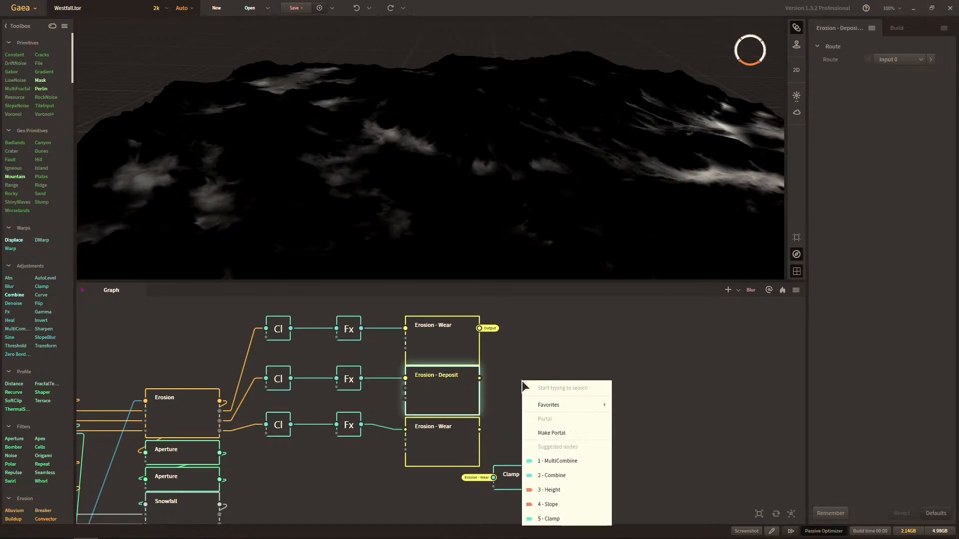
{"action": "left_click", "coordinate": [534, 430]}
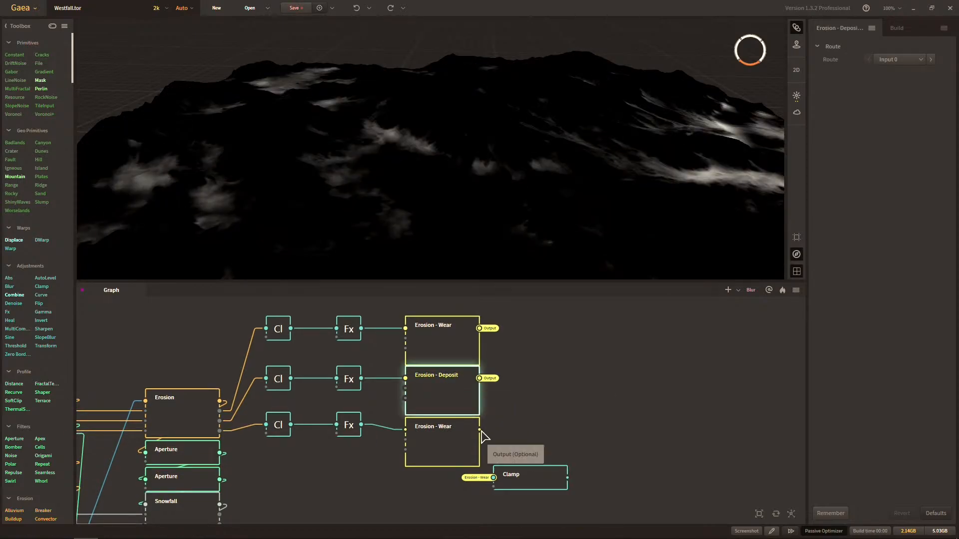
{"action": "right_click", "coordinate": [548, 424]}
{"action": "left_click", "coordinate": [580, 326]}
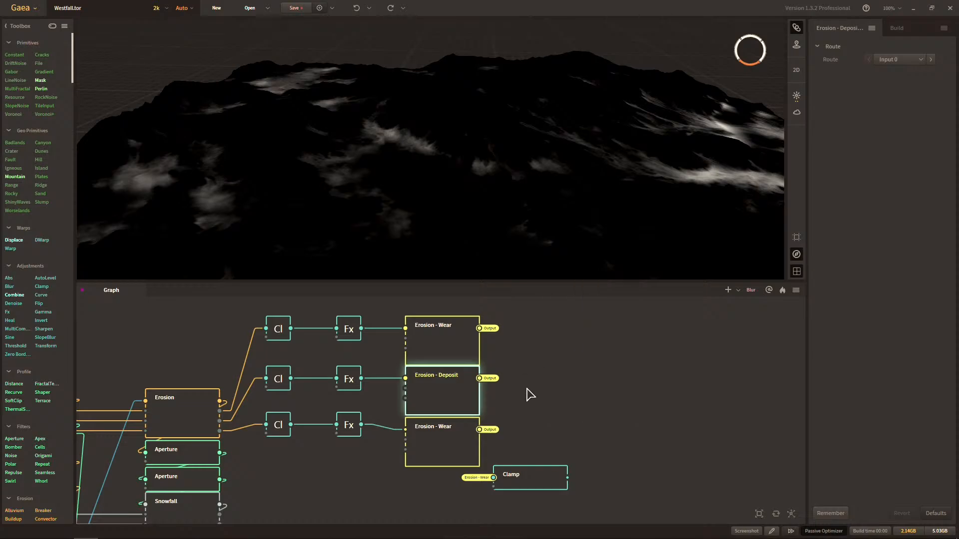
Delete the Clamp node fed by the Erosion - Wear portal and the three Erosion Route nodes.
{"action": "left_click_drag", "start_coordinate": [528, 394], "coordinate": [700, 429]}
{"action": "left_click", "coordinate": [564, 455]}
{"action": "key", "text": "Delete"}
{"action": "left_click_drag", "start_coordinate": [546, 485], "coordinate": [583, 361]}
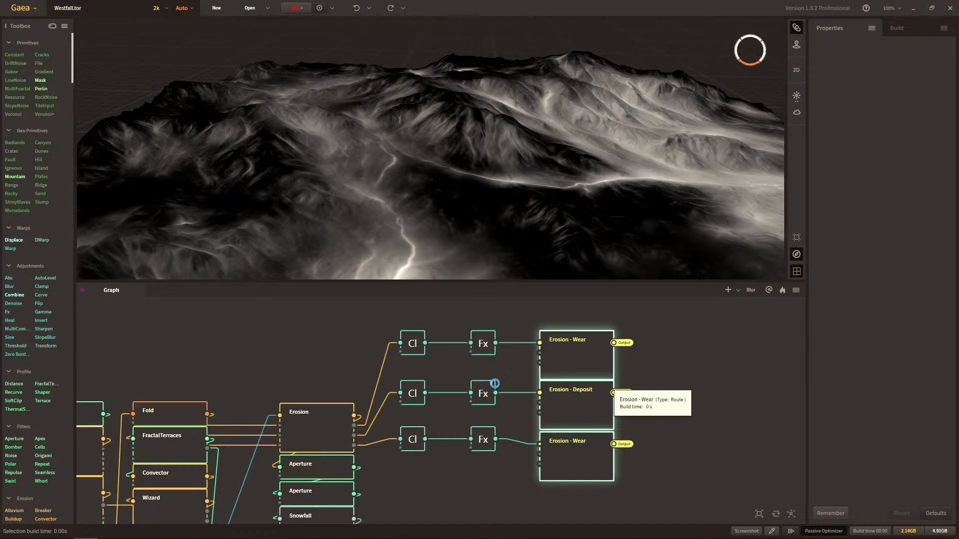
{"action": "key", "text": "Delete"}
Look over the node graph from the early primitives through the terracing and erosion stacks.
{"action": "right_click_drag", "start_coordinate": [494, 384], "coordinate": [596, 343]}
{"action": "right_click_drag", "start_coordinate": [466, 365], "coordinate": [490, 364]}
{"action": "right_click_drag", "start_coordinate": [539, 395], "coordinate": [490, 422]}
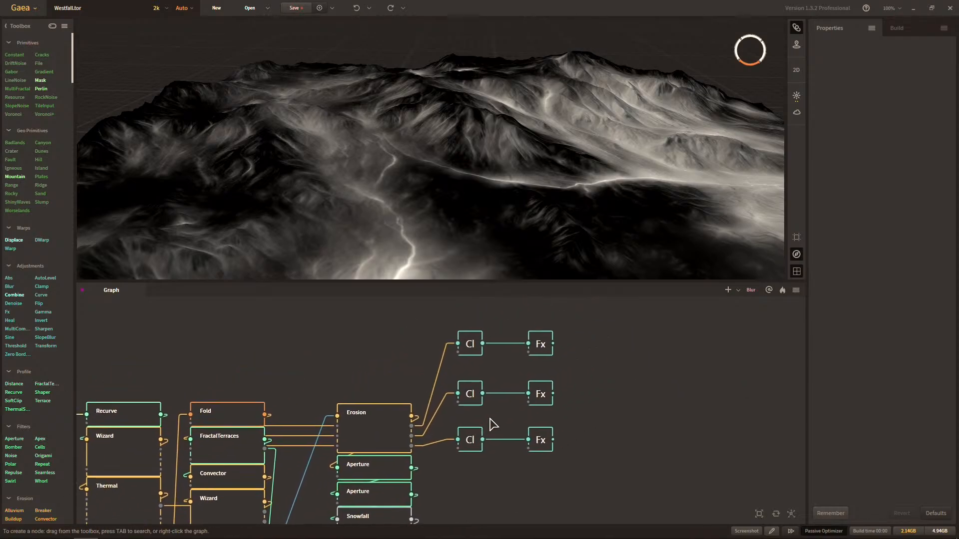
{"action": "scroll", "coordinate": [589, 418], "scroll_direction": "down", "scroll_amount": 1}
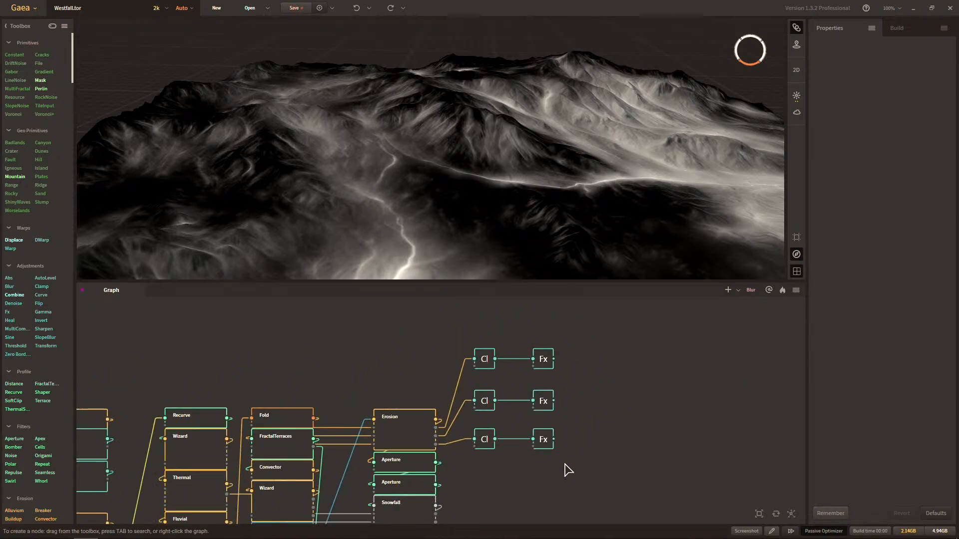
{"action": "right_click_drag", "start_coordinate": [565, 467], "coordinate": [624, 443]}
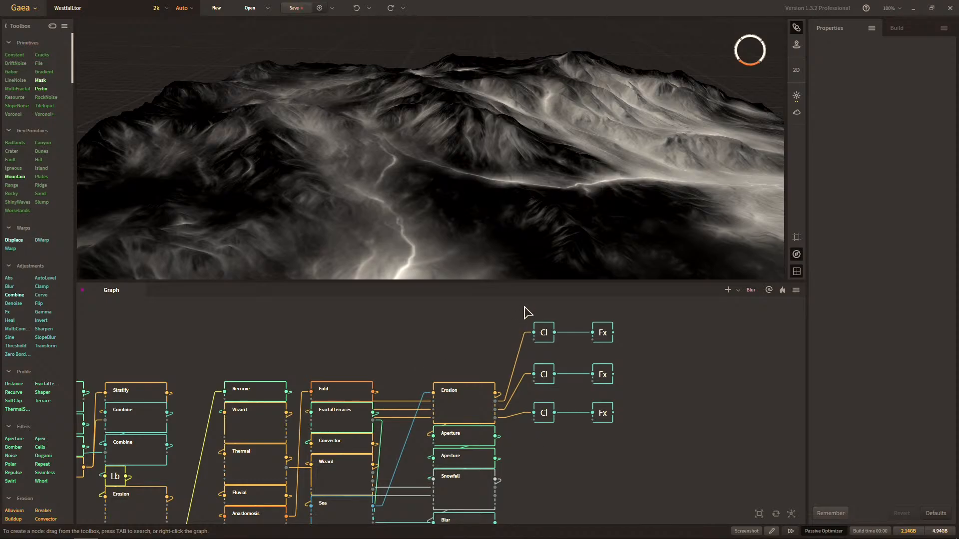
{"action": "middle_click_drag", "start_coordinate": [615, 433], "coordinate": [608, 450]}
{"action": "middle_click_drag", "start_coordinate": [348, 439], "coordinate": [586, 375]}
{"action": "middle_click_drag", "start_coordinate": [398, 406], "coordinate": [658, 392]}
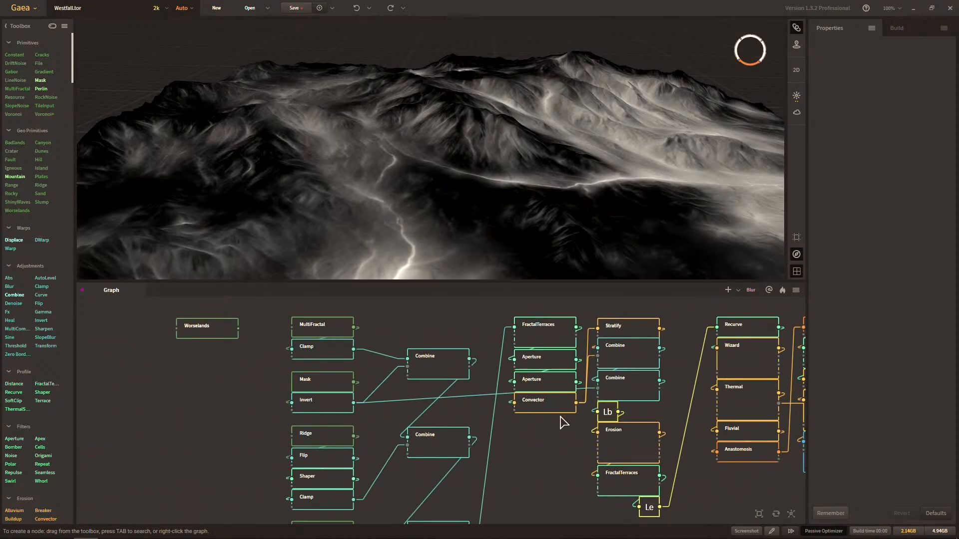
{"action": "scroll", "coordinate": [561, 421], "scroll_direction": "down", "scroll_amount": 1}
{"action": "middle_click_drag", "start_coordinate": [560, 418], "coordinate": [436, 392]}
{"action": "middle_click_drag", "start_coordinate": [606, 398], "coordinate": [430, 403]}
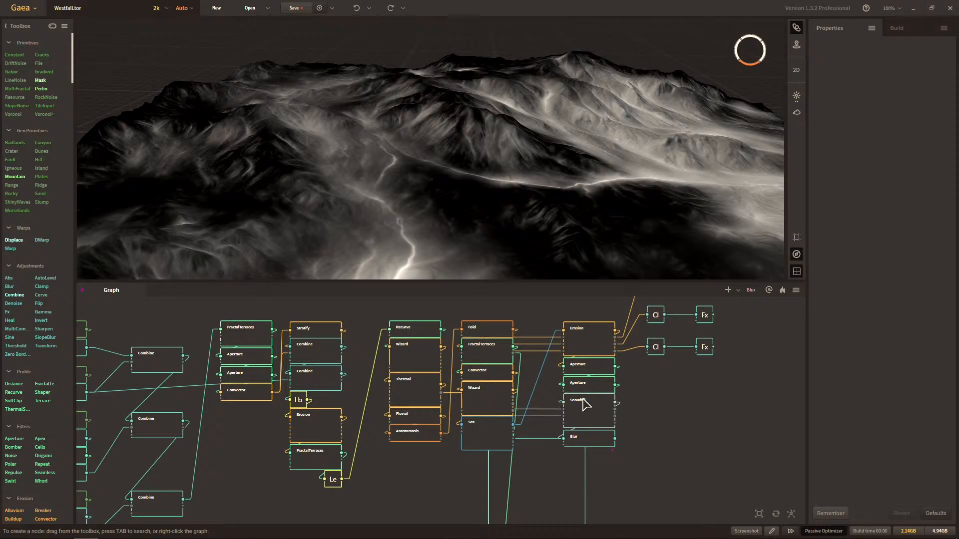
Add a Clamp node fed by Snowfall's Snow output, align it beneath the Erosion Clamp nodes and inspect its mask on the terrain.
{"action": "middle_click_drag", "start_coordinate": [586, 405], "coordinate": [524, 413]}
{"action": "scroll", "coordinate": [515, 446], "scroll_direction": "up", "scroll_amount": 3}
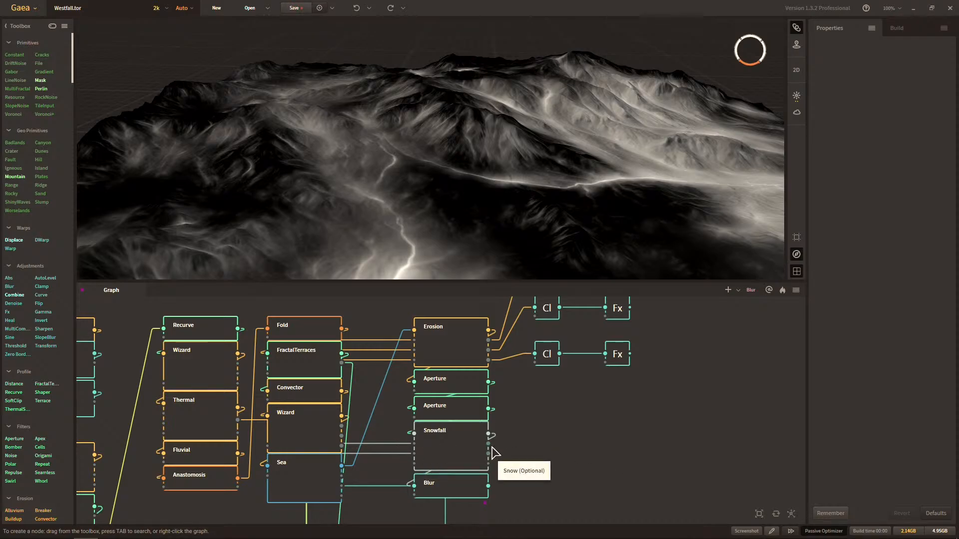
{"action": "right_click", "coordinate": [550, 438]}
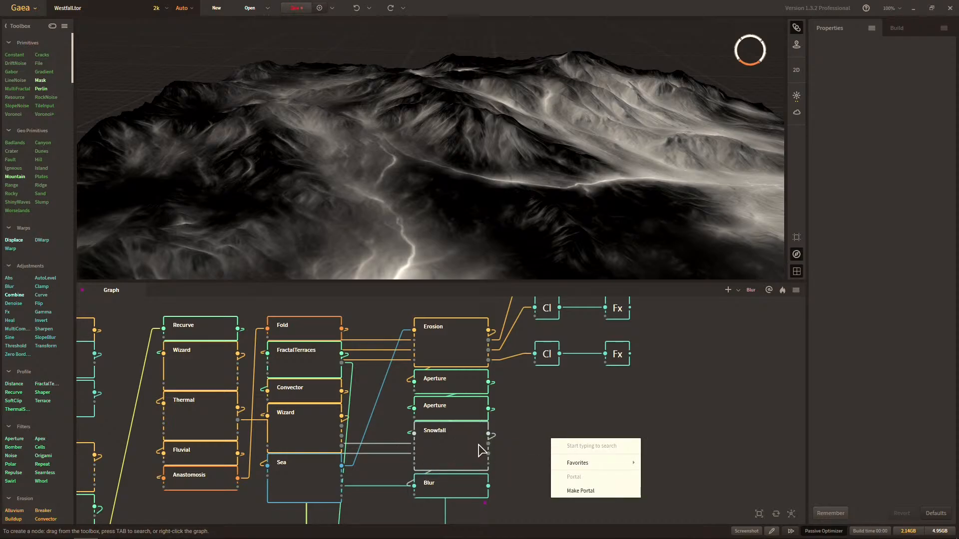
{"action": "type", "text": "clamp"}
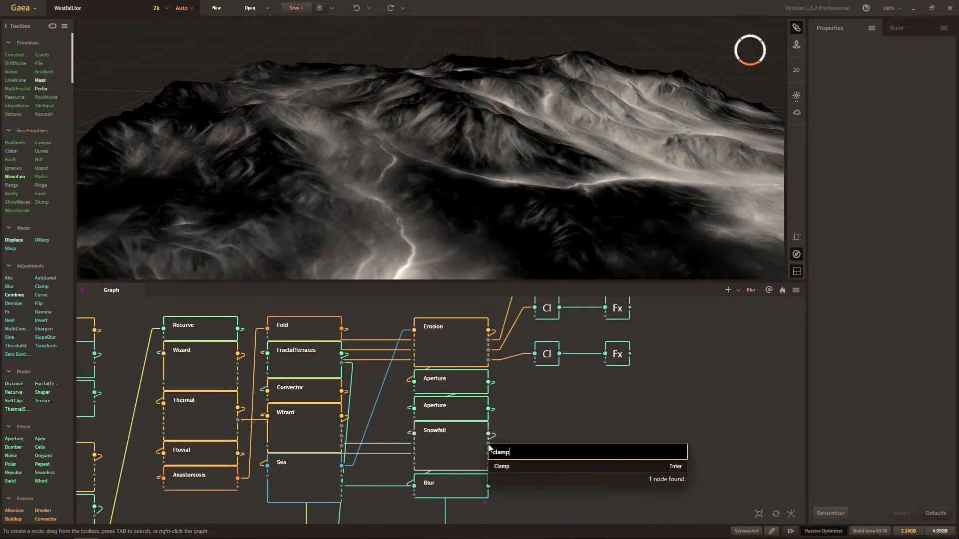
{"action": "key", "text": "Return"}
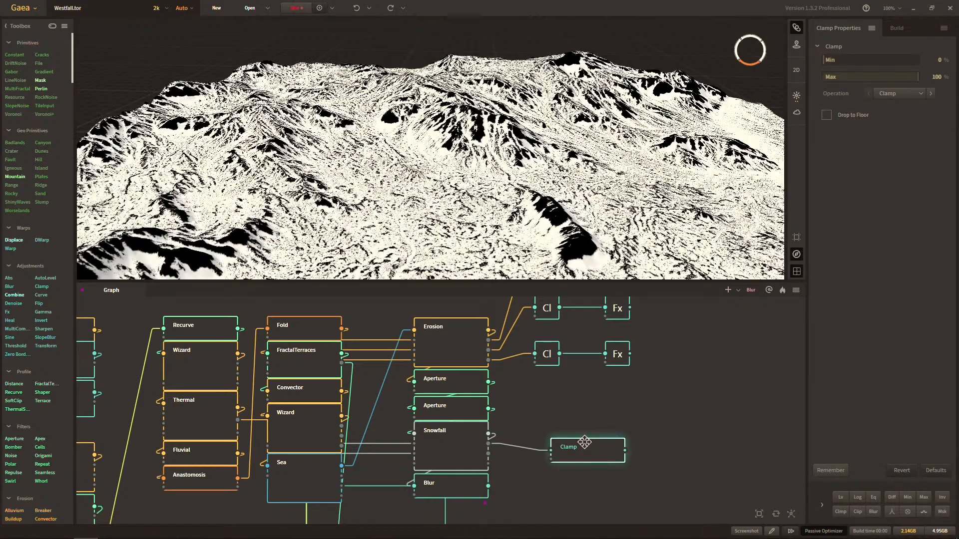
{"action": "left_click_drag", "start_coordinate": [589, 441], "coordinate": [573, 432]}
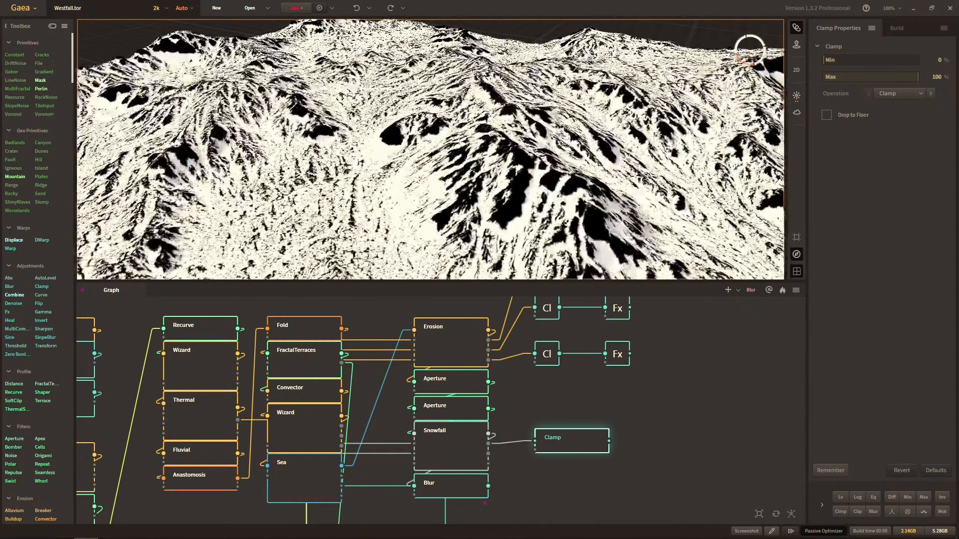
{"action": "mouse_move", "coordinate": [547, 229]}
{"action": "left_mouse_down"}
{"action": "mouse_move", "coordinate": [555, 226]}
{"action": "mouse_move", "coordinate": [543, 216]}
{"action": "mouse_move", "coordinate": [575, 238]}
{"action": "mouse_move", "coordinate": [521, 207]}
{"action": "mouse_move", "coordinate": [501, 212]}
{"action": "mouse_move", "coordinate": [552, 221]}
{"action": "left_mouse_up"}
{"action": "scroll", "coordinate": [550, 221], "scroll_direction": "down", "scroll_amount": 3}
{"action": "scroll", "coordinate": [563, 231], "scroll_direction": "up", "scroll_amount": 5}
{"action": "scroll", "coordinate": [521, 207], "scroll_direction": "down", "scroll_amount": 5}
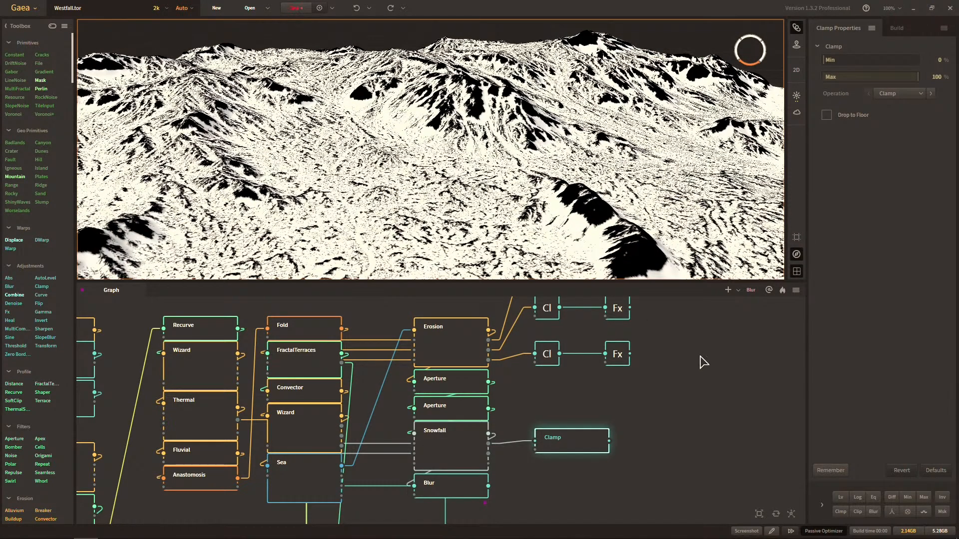
Add an Fx node fed by the snow Clamp, collapse that Clamp and align the Fx beneath the other Fx nodes.
{"action": "left_click_drag", "start_coordinate": [609, 441], "coordinate": [657, 434]}
{"action": "type", "text": "fx"}
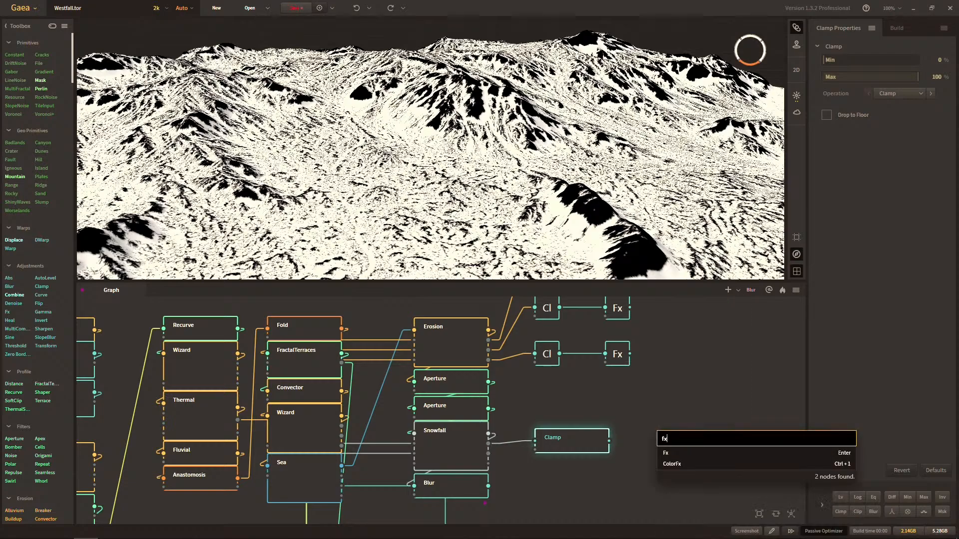
{"action": "key", "text": "Return"}
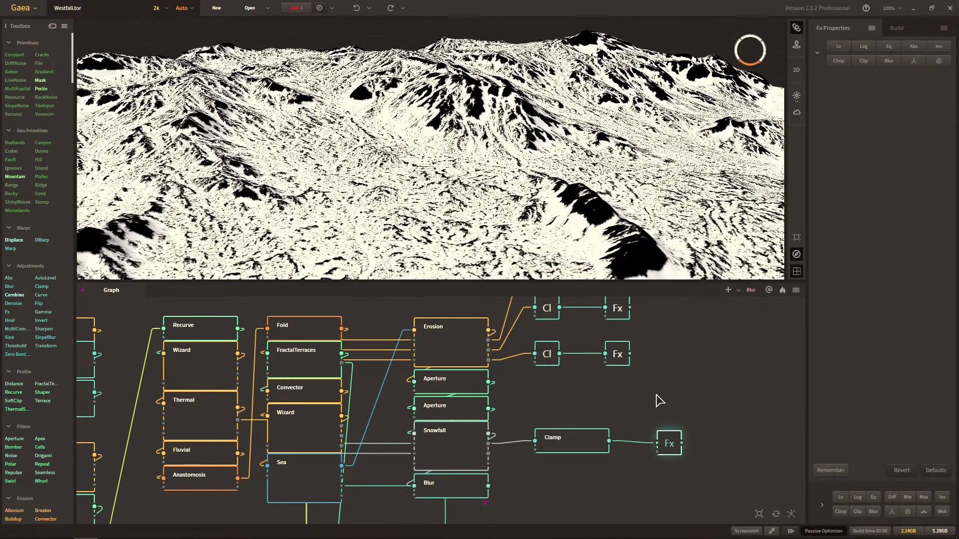
{"action": "middle_click_drag", "start_coordinate": [670, 390], "coordinate": [577, 394]}
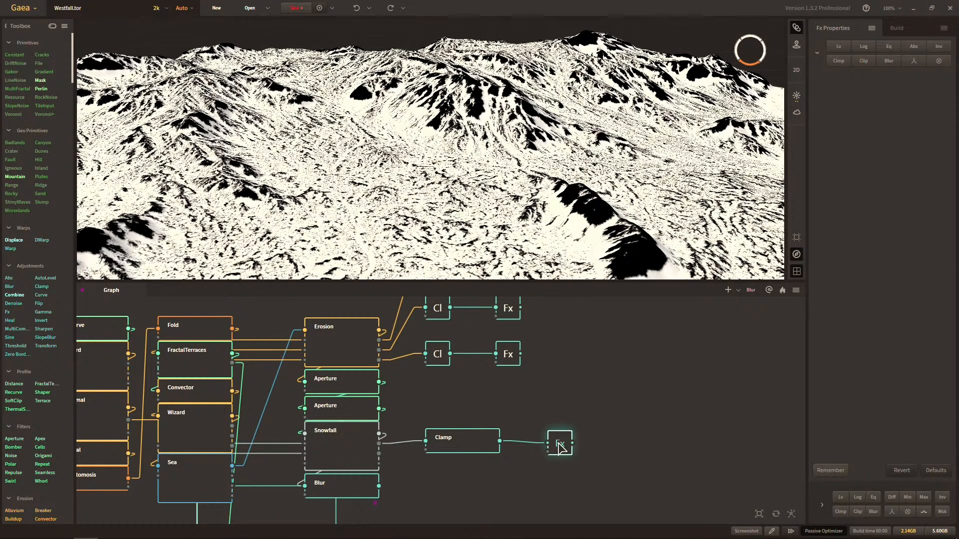
{"action": "left_click", "coordinate": [478, 454]}
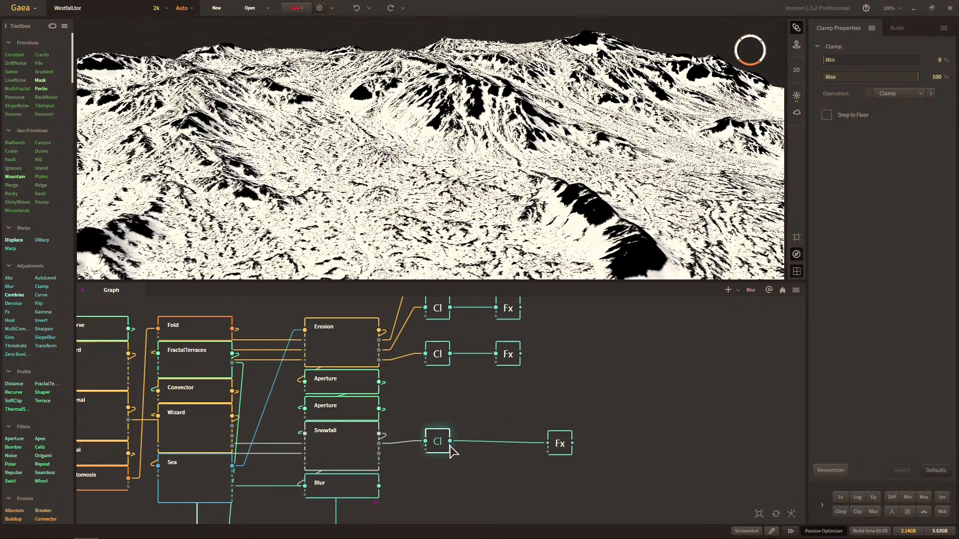
{"action": "left_click_drag", "start_coordinate": [562, 442], "coordinate": [511, 440]}
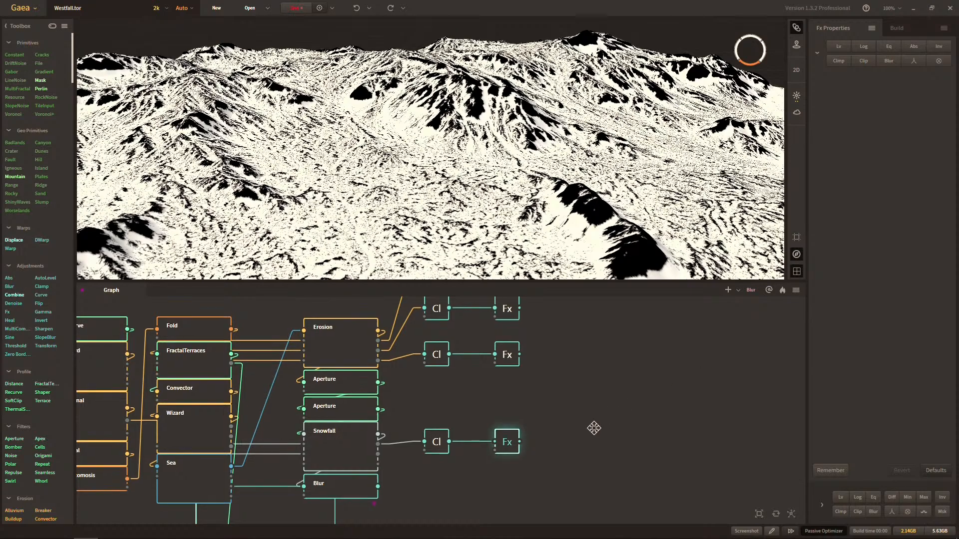
Add a Route node fed by the snow row's Fx output and rename it Snowfall - Snow.
{"action": "middle_click_drag", "start_coordinate": [593, 428], "coordinate": [519, 448]}
{"action": "left_click_drag", "start_coordinate": [441, 464], "coordinate": [512, 446]}
{"action": "type", "text": "route"}
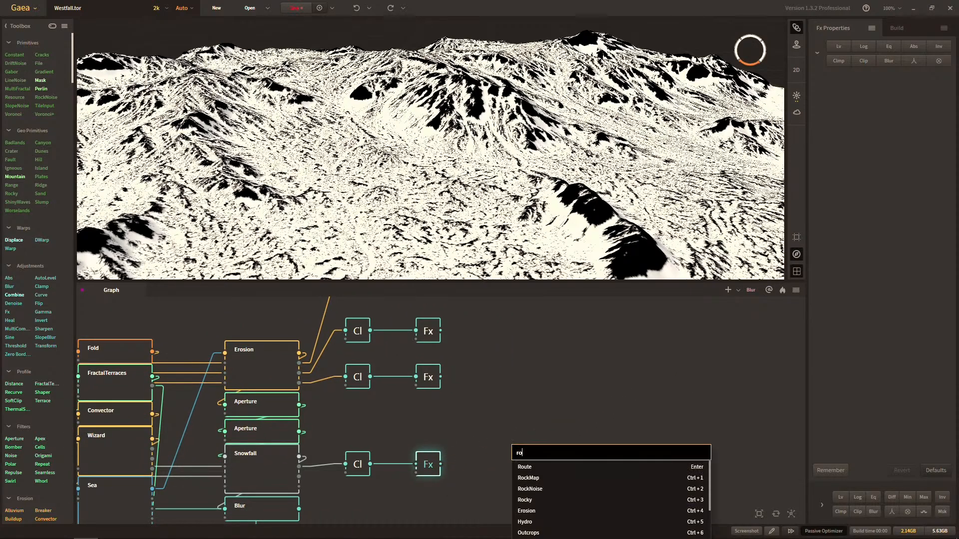
{"action": "key", "text": "Return"}
{"action": "key", "text": "F2"}
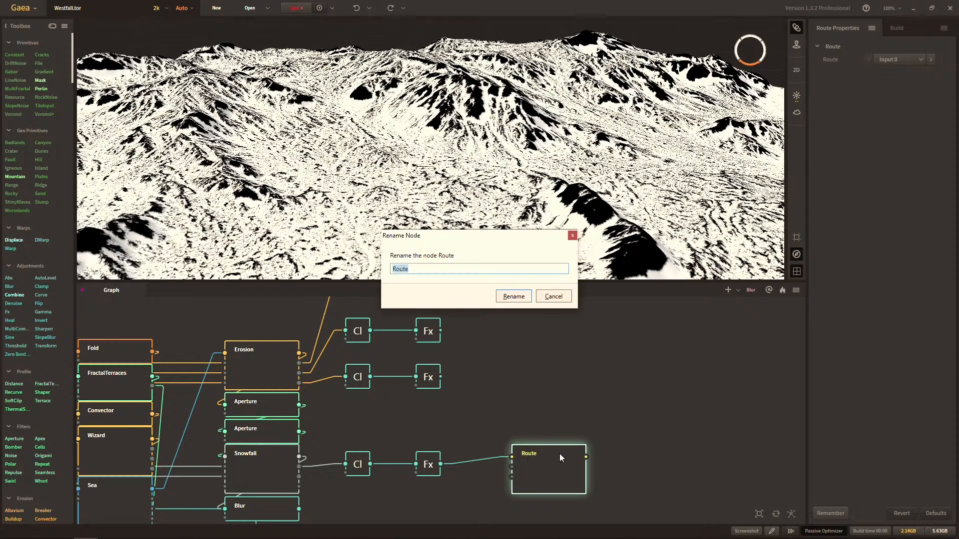
{"action": "type", "text": "Snowfall - Snow"}
{"action": "key", "text": "Return"}
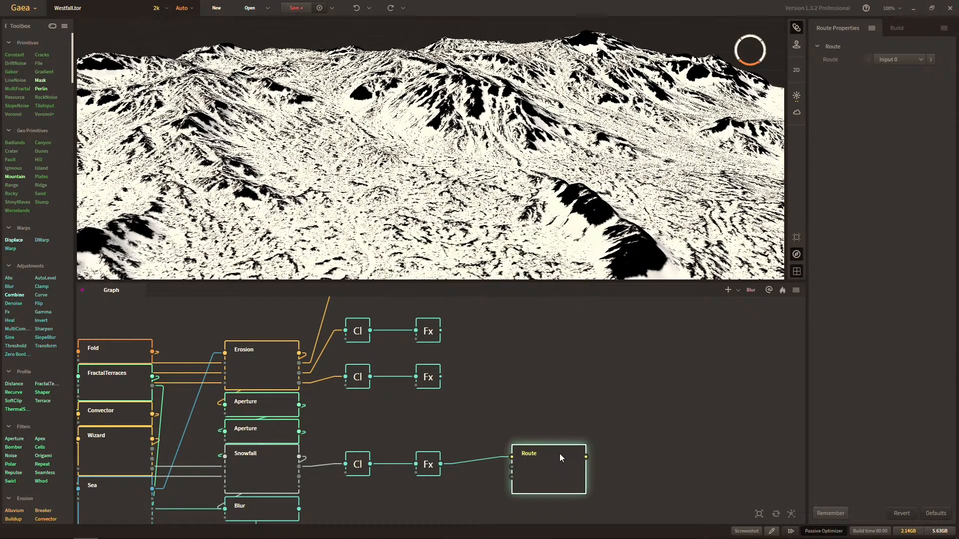
Make a portal from the Snowfall - Snow node's output.
{"action": "right_click", "coordinate": [560, 453]}
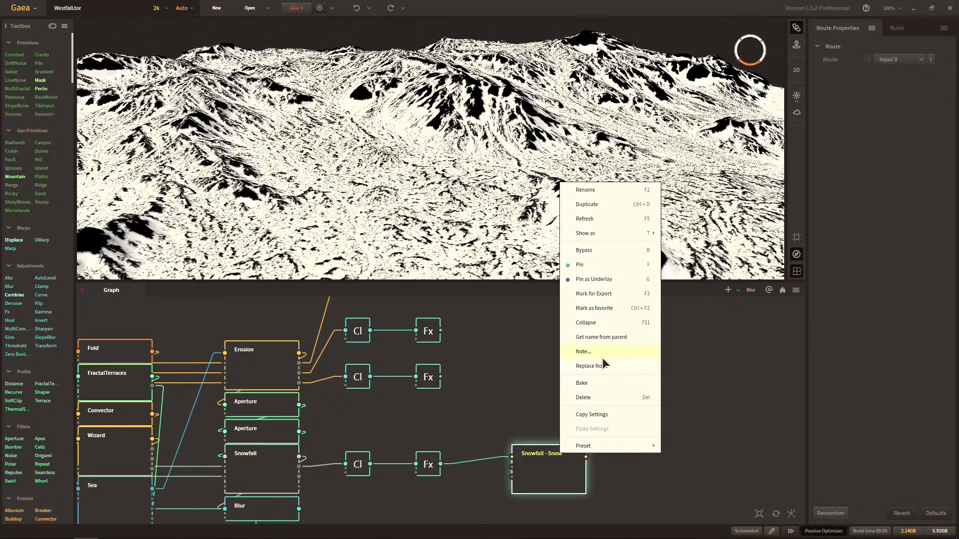
{"action": "left_click", "coordinate": [761, 362]}
{"action": "left_click_drag", "start_coordinate": [586, 457], "coordinate": [642, 444]}
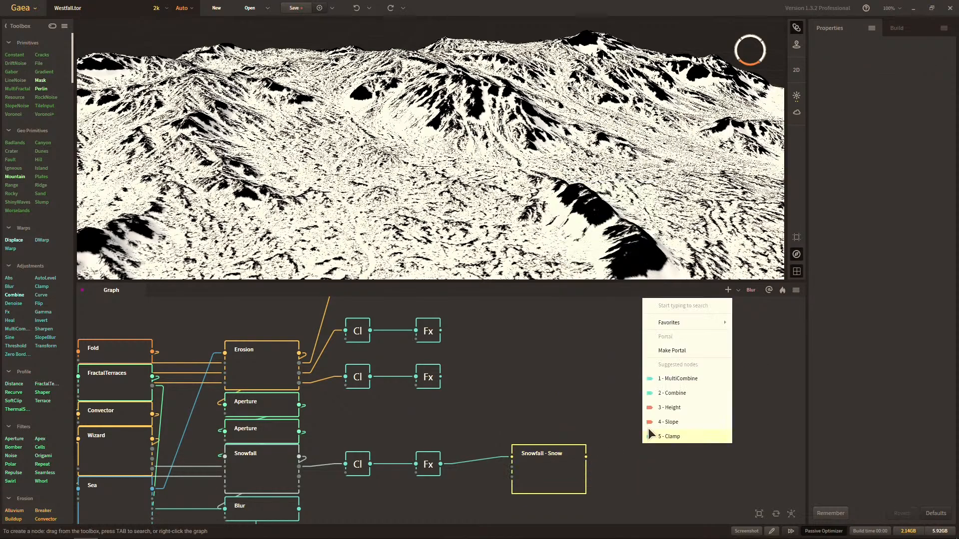
{"action": "left_click", "coordinate": [665, 353]}
Preview the Snowfall node's result on the terrain.
{"action": "middle_click_drag", "start_coordinate": [308, 497], "coordinate": [390, 440]}
{"action": "left_click", "coordinate": [382, 419]}
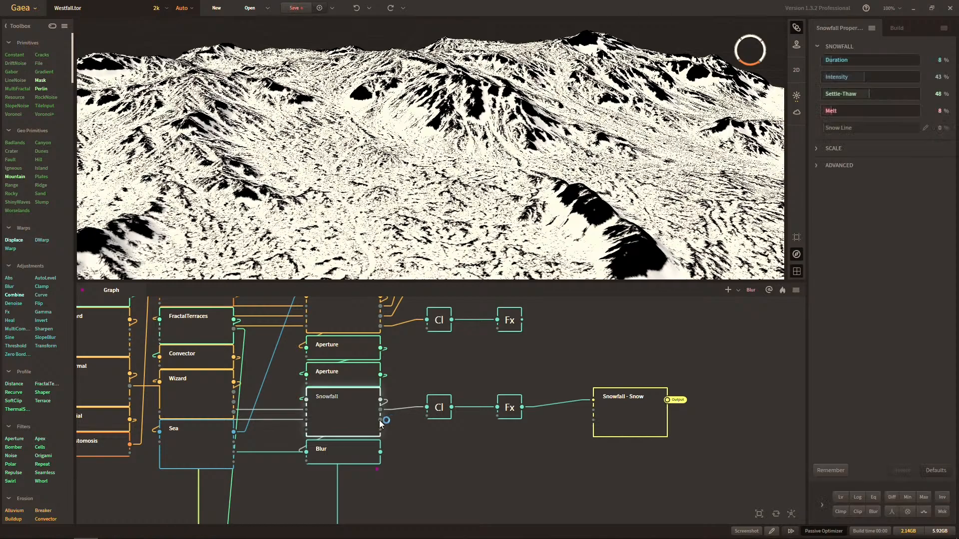
{"action": "left_click", "coordinate": [383, 426]}
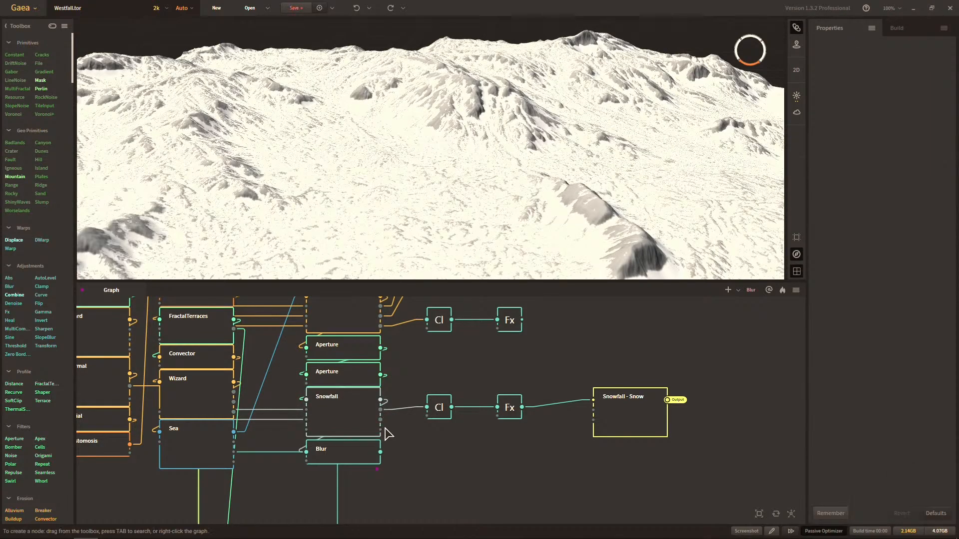
Add a Clamp node fed by the Snowfall node's next output below the Snow one.
{"action": "left_click_drag", "start_coordinate": [383, 426], "coordinate": [464, 450]}
{"action": "type", "text": "cla"}
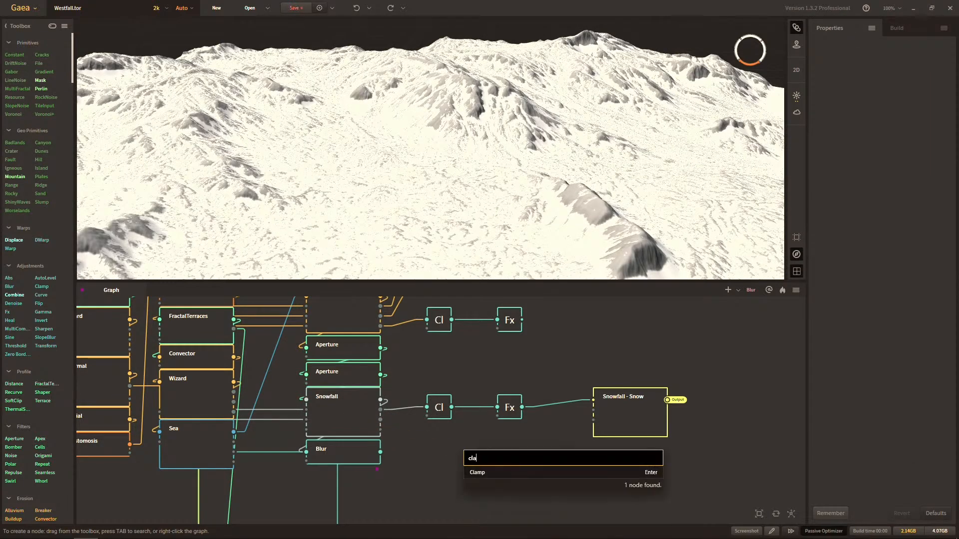
{"action": "key", "text": "Return"}
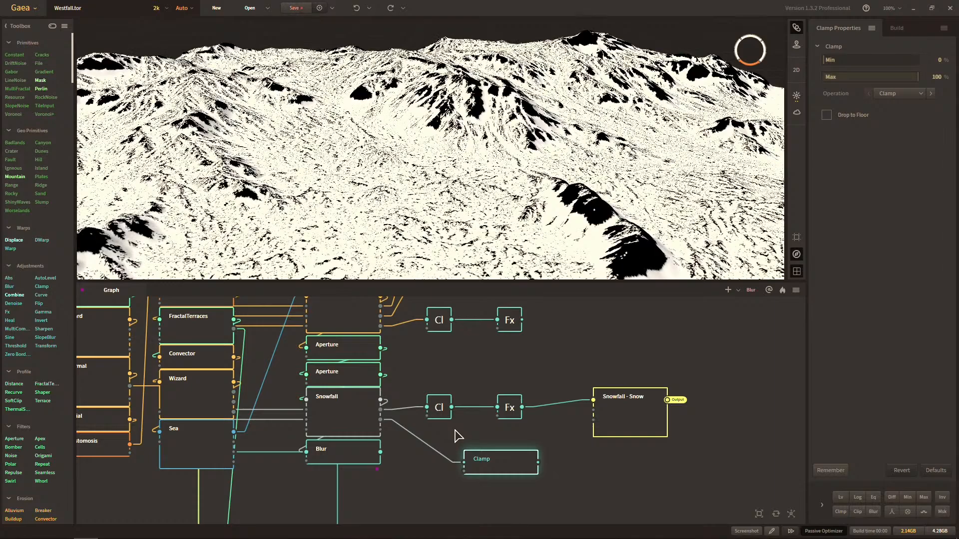
Compare the previews of the two Snowfall Clamp nodes on the terrain.
{"action": "left_click", "coordinate": [446, 411]}
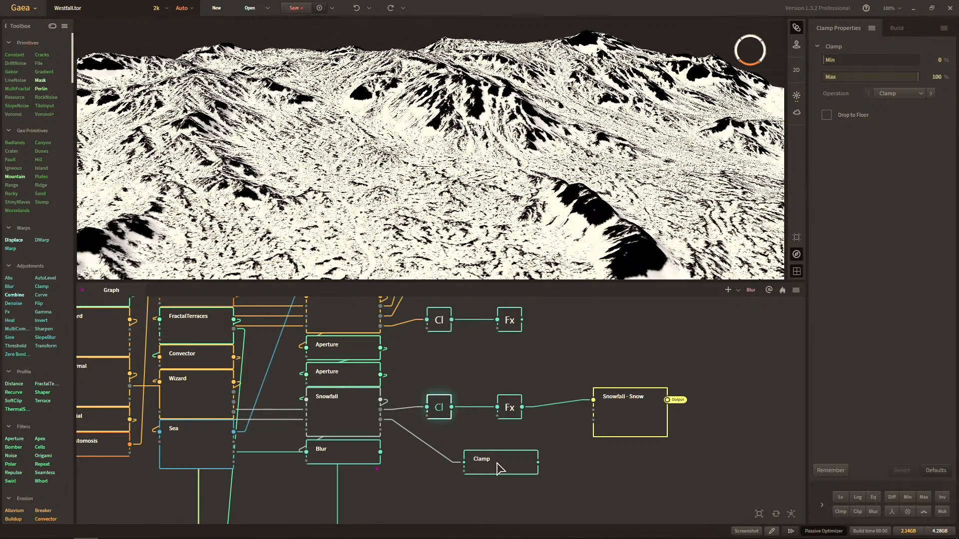
{"action": "left_click", "coordinate": [499, 470]}
{"action": "left_click", "coordinate": [439, 412]}
{"action": "left_click", "coordinate": [492, 462]}
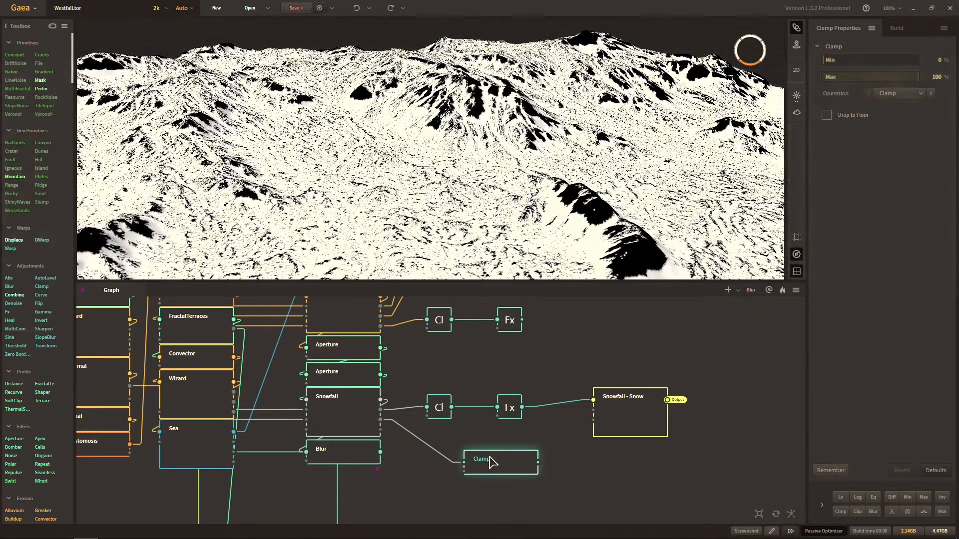
{"action": "left_click", "coordinate": [441, 416]}
{"action": "left_click", "coordinate": [491, 465]}
{"action": "middle_click_drag", "start_coordinate": [497, 263], "coordinate": [575, 276]}
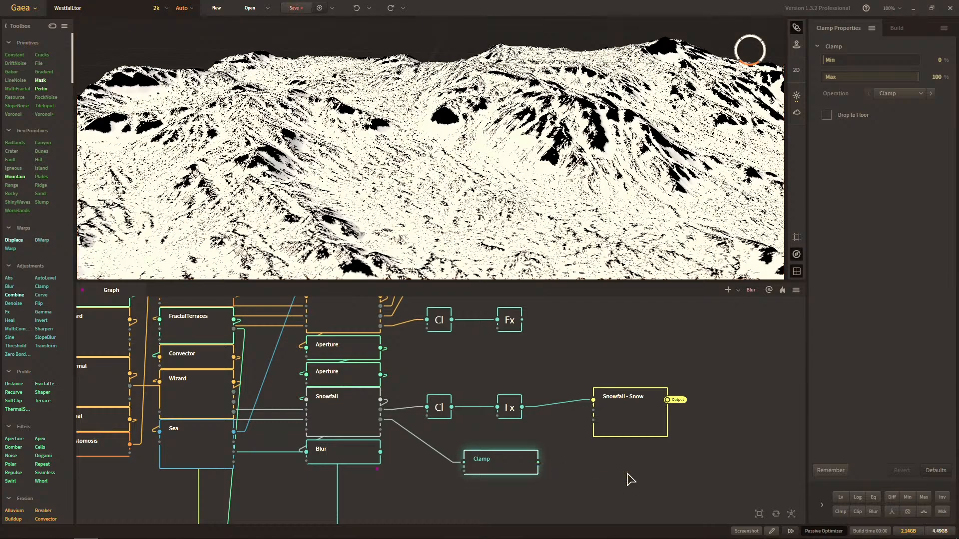
Collapse the lower Clamp beneath the snow Clamp and extend its row with an Fx node feeding a Combine node.
{"action": "left_click_drag", "start_coordinate": [498, 477], "coordinate": [458, 459]}
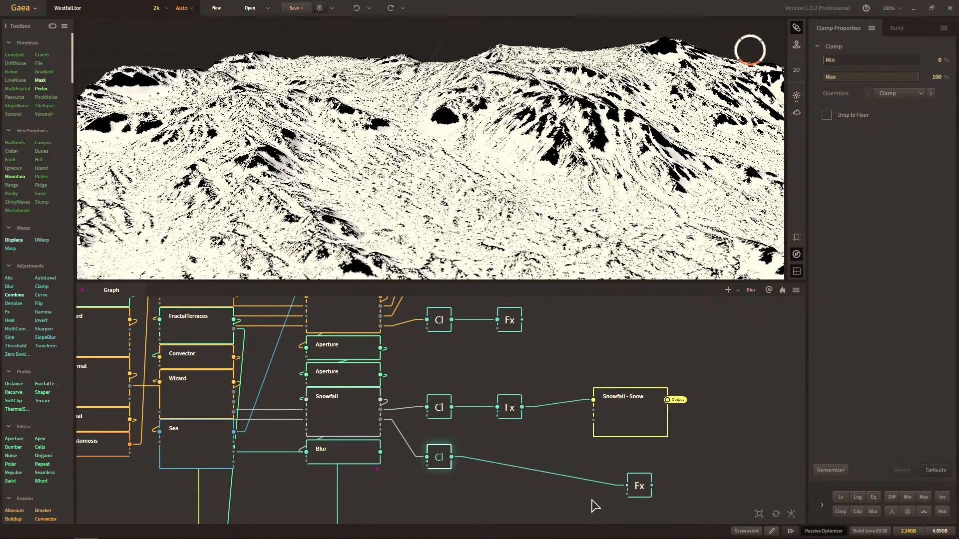
{"action": "left_click_drag", "start_coordinate": [630, 492], "coordinate": [594, 465]}
{"action": "type", "text": "combine"}
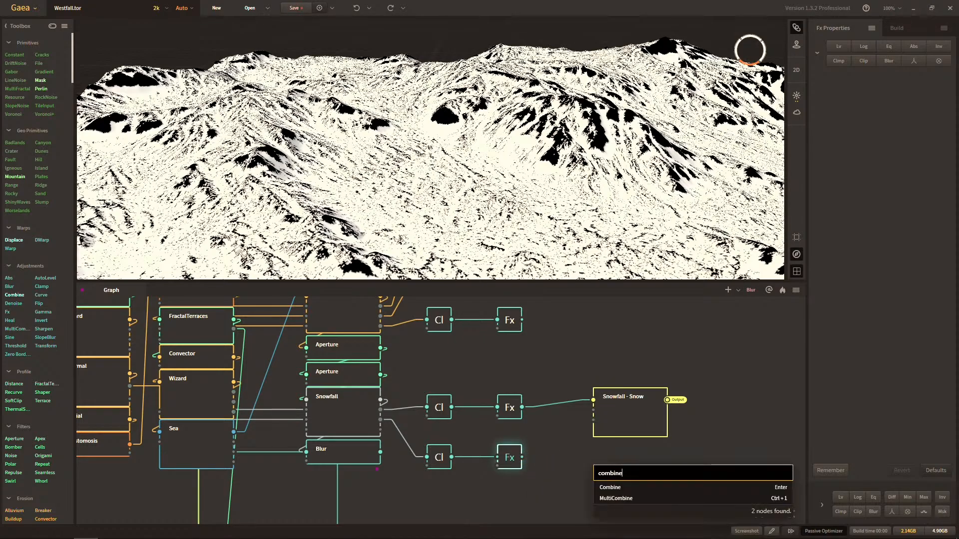
{"action": "key", "text": "Return"}
{"action": "left_click", "coordinate": [517, 411]}
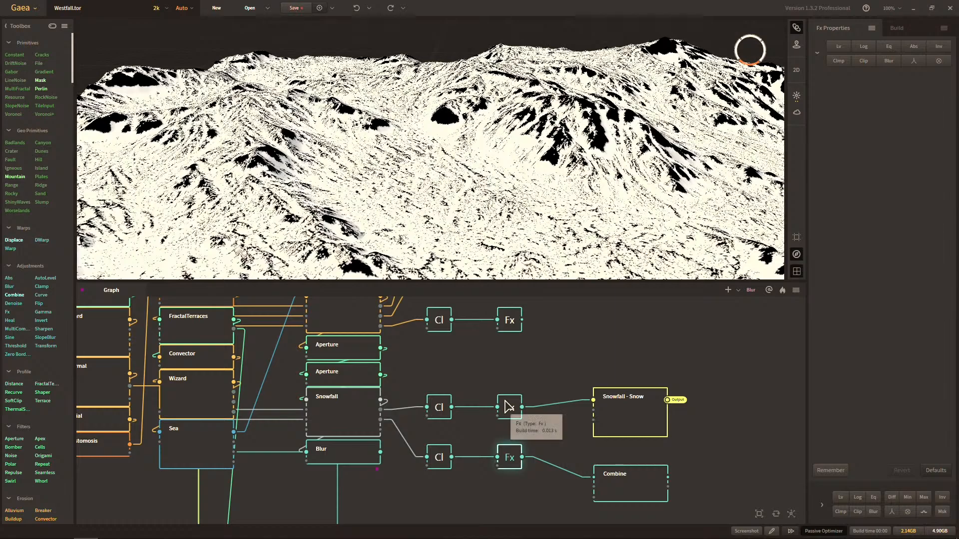
{"action": "left_click", "coordinate": [617, 475]}
{"action": "left_click_drag", "start_coordinate": [616, 475], "coordinate": [568, 478]}
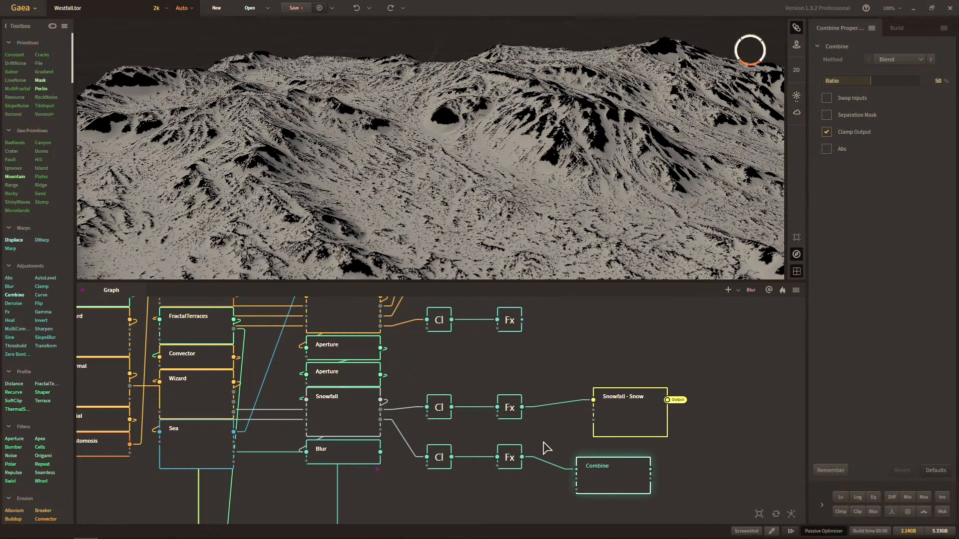
Connect the upper Snowfall row's Fx output to the Combine node's second input.
{"action": "left_click", "coordinate": [516, 433]}
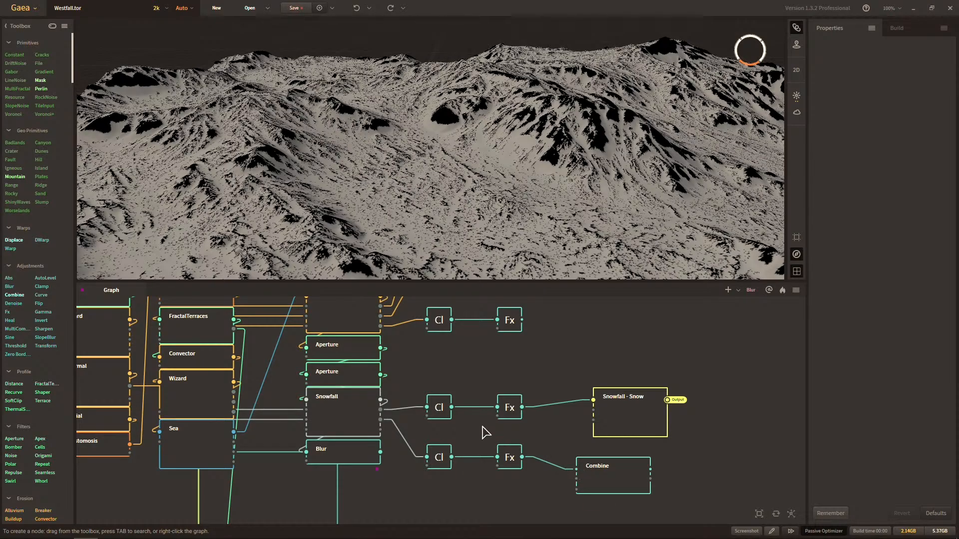
{"action": "left_click", "coordinate": [510, 418]}
{"action": "left_click_drag", "start_coordinate": [522, 407], "coordinate": [578, 479]}
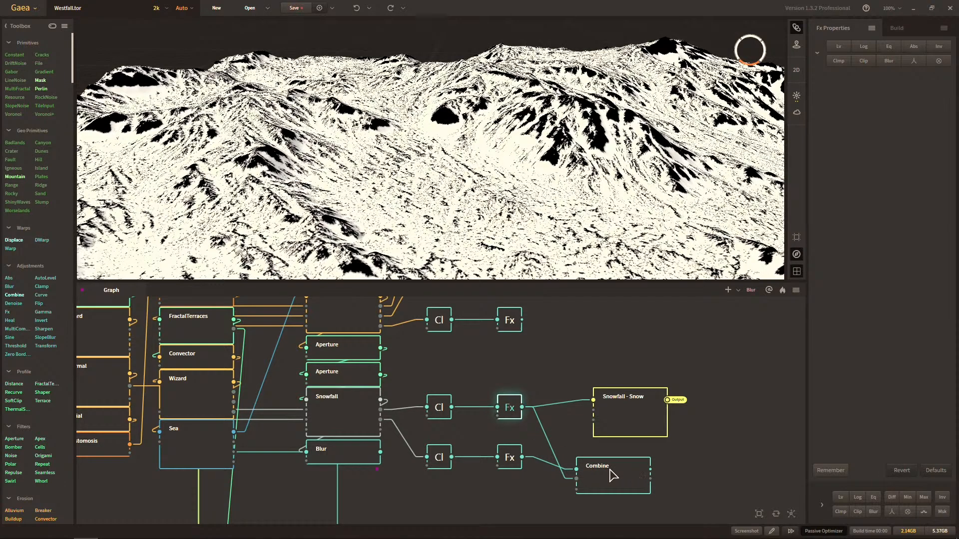
{"action": "left_click", "coordinate": [451, 418]}
{"action": "left_click_drag", "start_coordinate": [450, 417], "coordinate": [505, 404]}
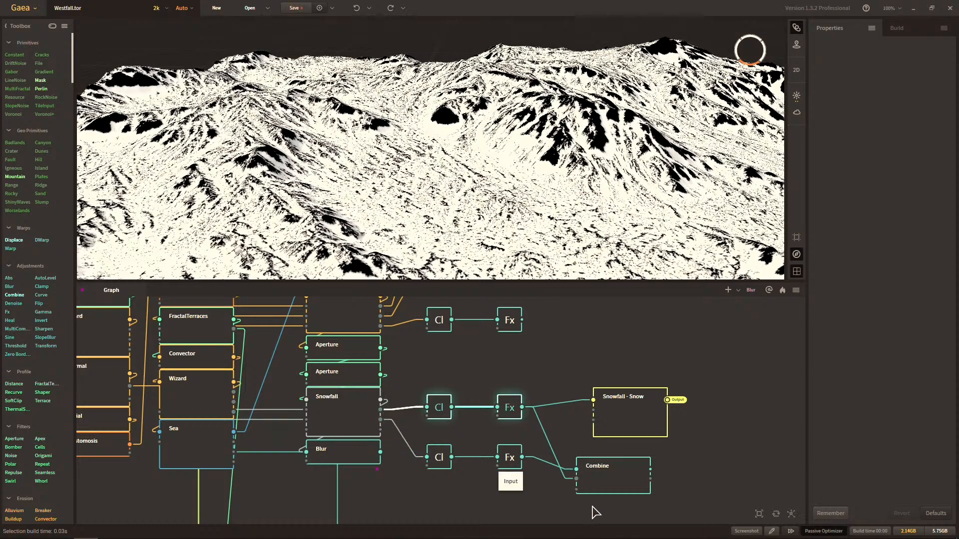
Set the Combine node's method to Subtract and its ratio to 100%.
{"action": "left_click", "coordinate": [605, 484]}
{"action": "left_click", "coordinate": [916, 51]}
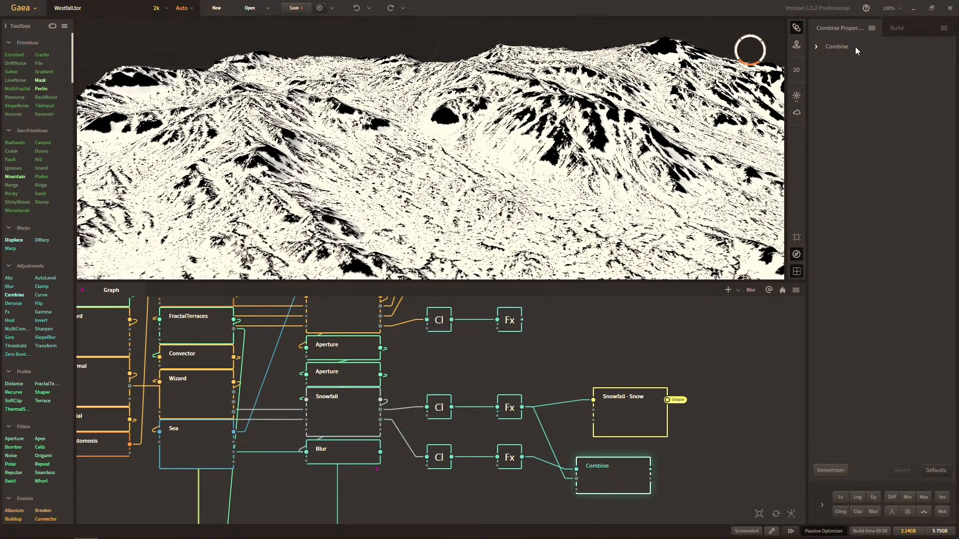
{"action": "left_click", "coordinate": [855, 47]}
{"action": "left_click", "coordinate": [896, 59]}
{"action": "left_click", "coordinate": [879, 80]}
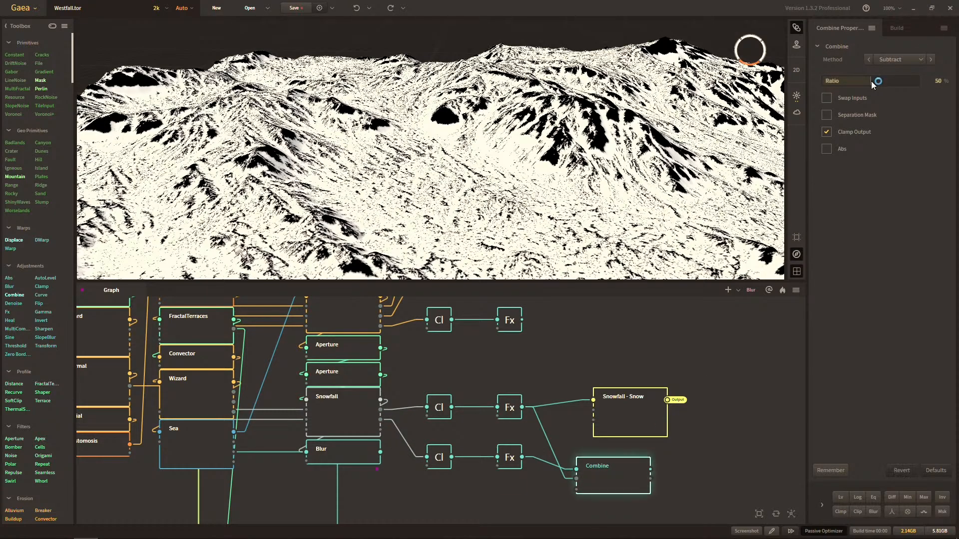
{"action": "left_click_drag", "start_coordinate": [871, 81], "coordinate": [918, 81]}
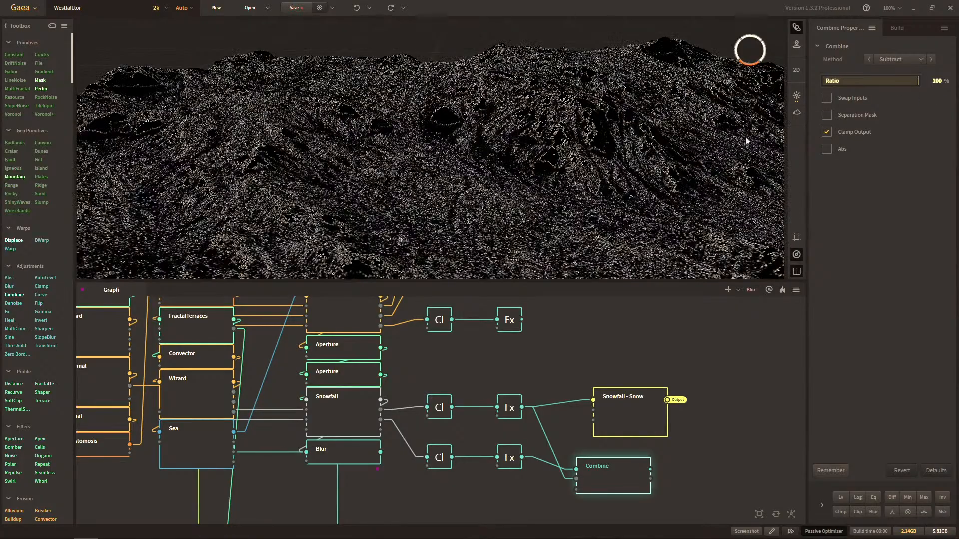
{"action": "left_click_drag", "start_coordinate": [676, 169], "coordinate": [588, 153]}
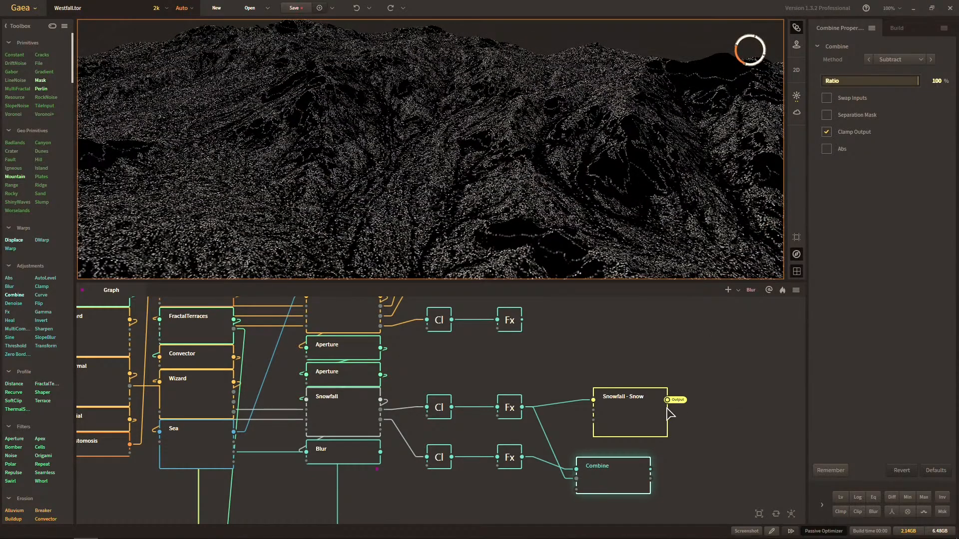
Move the Combine node closer to the Fx nodes and delete the Snowfall - Snow route node.
{"action": "middle_click_drag", "start_coordinate": [627, 419], "coordinate": [661, 380]}
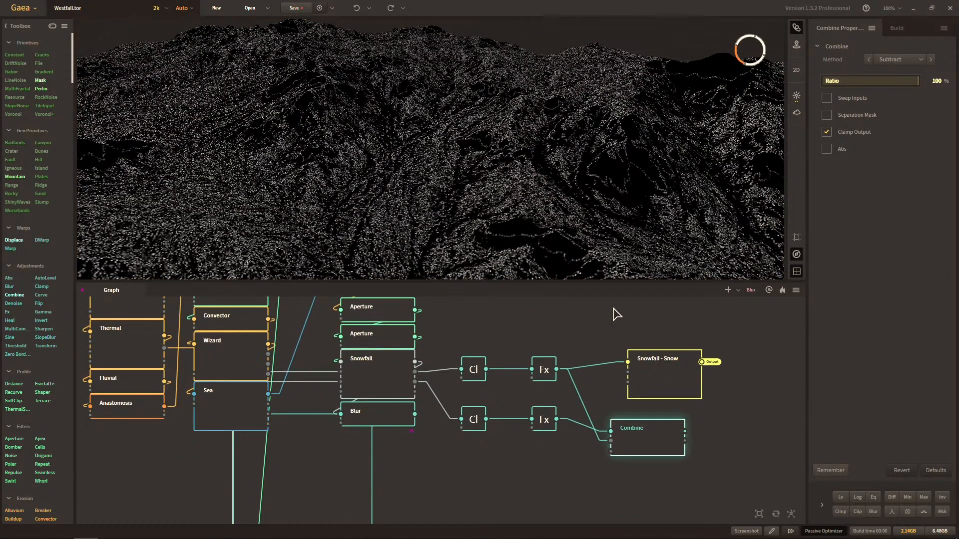
{"action": "left_click_drag", "start_coordinate": [648, 437], "coordinate": [612, 437]}
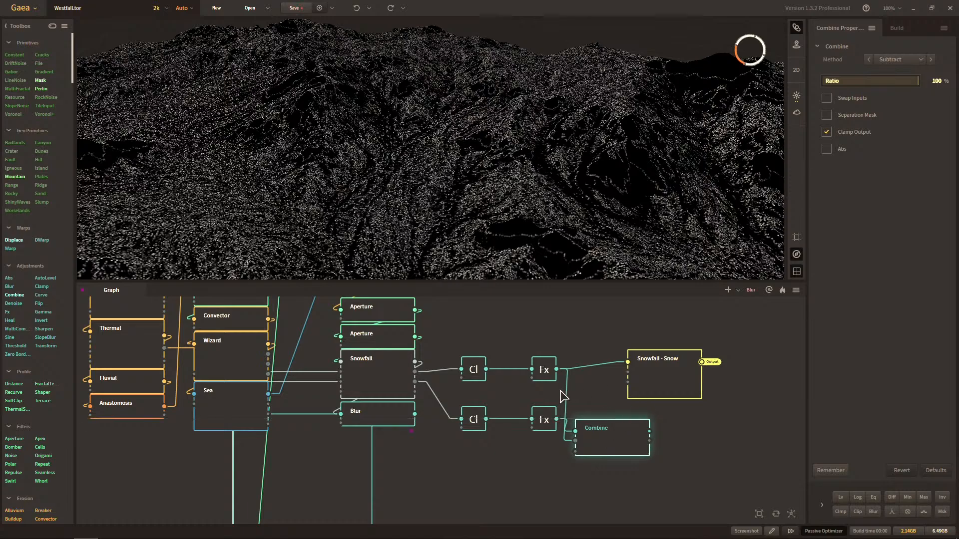
{"action": "left_click", "coordinate": [662, 395]}
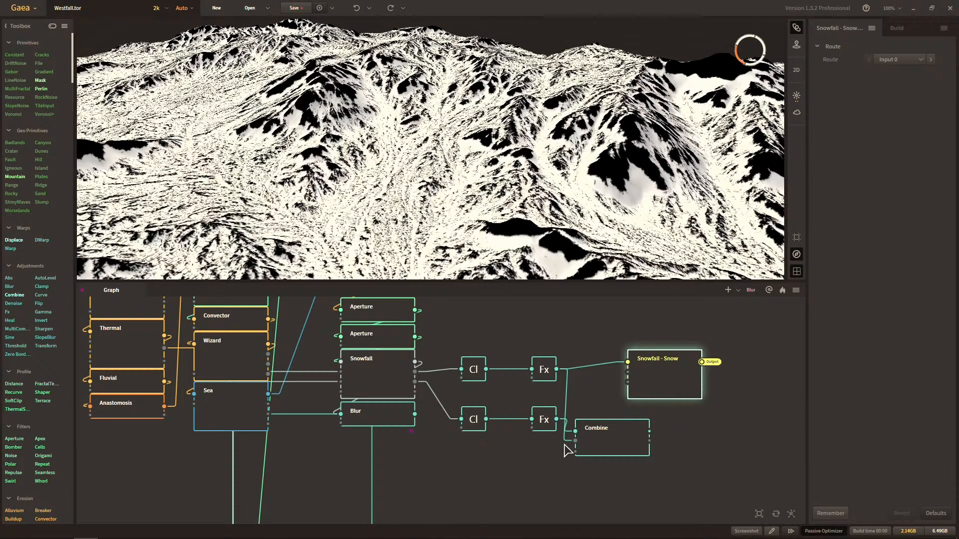
{"action": "key", "text": "Delete"}
{"action": "scroll", "coordinate": [554, 465], "scroll_direction": "down", "scroll_amount": 3}
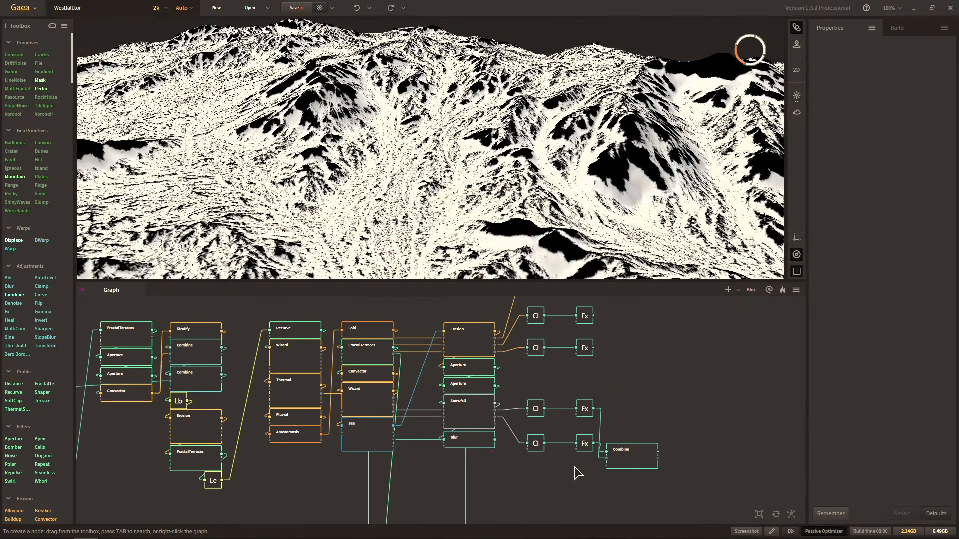
Delete the two Fx nodes between the Snowfall Clamps and the Combine node.
{"action": "middle_click_drag", "start_coordinate": [579, 473], "coordinate": [518, 442]}
{"action": "scroll", "coordinate": [570, 436], "scroll_direction": "down", "scroll_amount": 3}
{"action": "scroll", "coordinate": [545, 439], "scroll_direction": "up", "scroll_amount": 3}
{"action": "scroll", "coordinate": [518, 443], "scroll_direction": "up", "scroll_amount": 1}
{"action": "left_click_drag", "start_coordinate": [503, 428], "coordinate": [510, 366]}
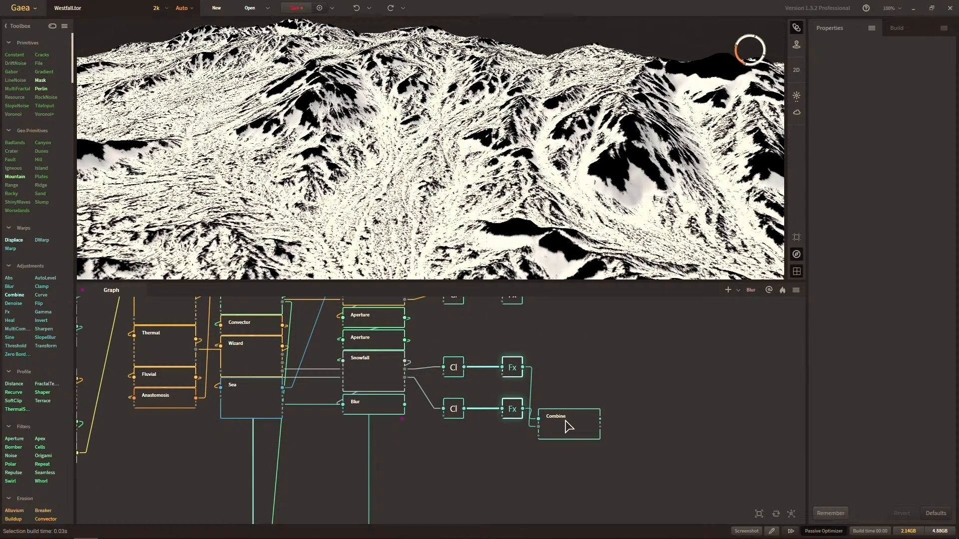
{"action": "key", "text": "Delete"}
Move the Combine beside the two Clamps and connect the upper Clamp to its first input and the lower Clamp to its second.
{"action": "left_click_drag", "start_coordinate": [565, 421], "coordinate": [528, 381]}
{"action": "left_click_drag", "start_coordinate": [464, 368], "coordinate": [503, 380]}
{"action": "left_click_drag", "start_coordinate": [465, 412], "coordinate": [502, 388]}
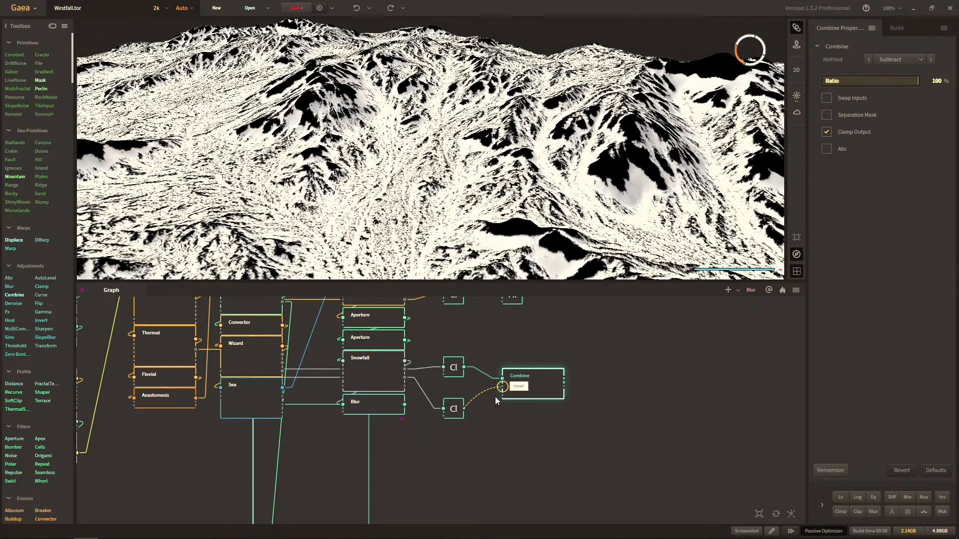
{"action": "scroll", "coordinate": [494, 410], "scroll_direction": "up", "scroll_amount": 1}
{"action": "left_click_drag", "start_coordinate": [463, 438], "coordinate": [463, 425]}
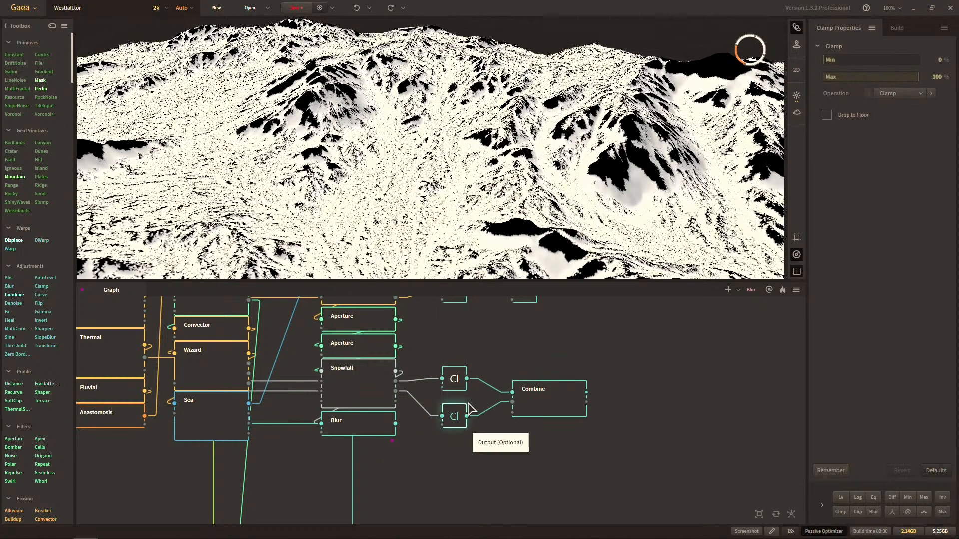
Preview both Clamps and the Combine node's result, trying the Swap Inputs option on the Combine.
{"action": "left_click", "coordinate": [535, 396]}
{"action": "left_click", "coordinate": [455, 387]}
{"action": "left_click", "coordinate": [452, 414]}
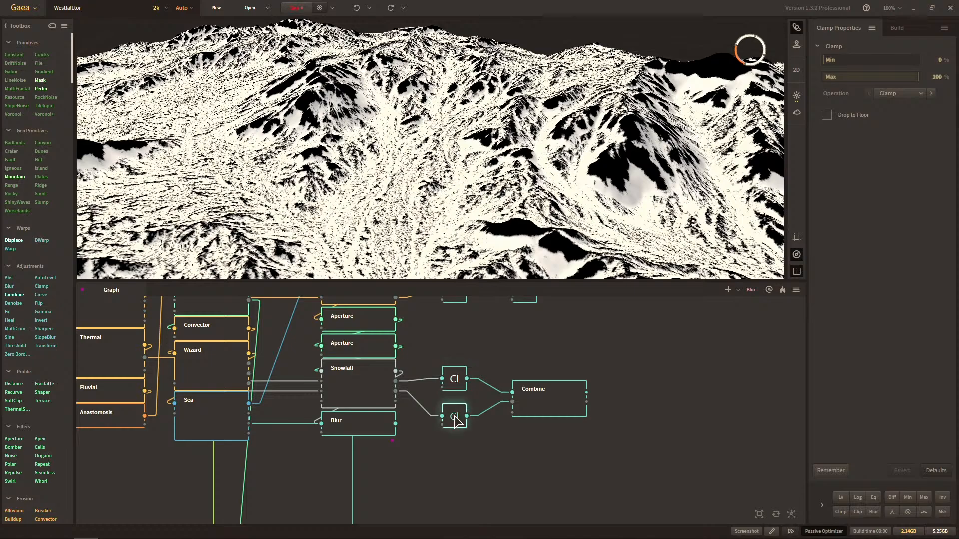
{"action": "left_click", "coordinate": [527, 402]}
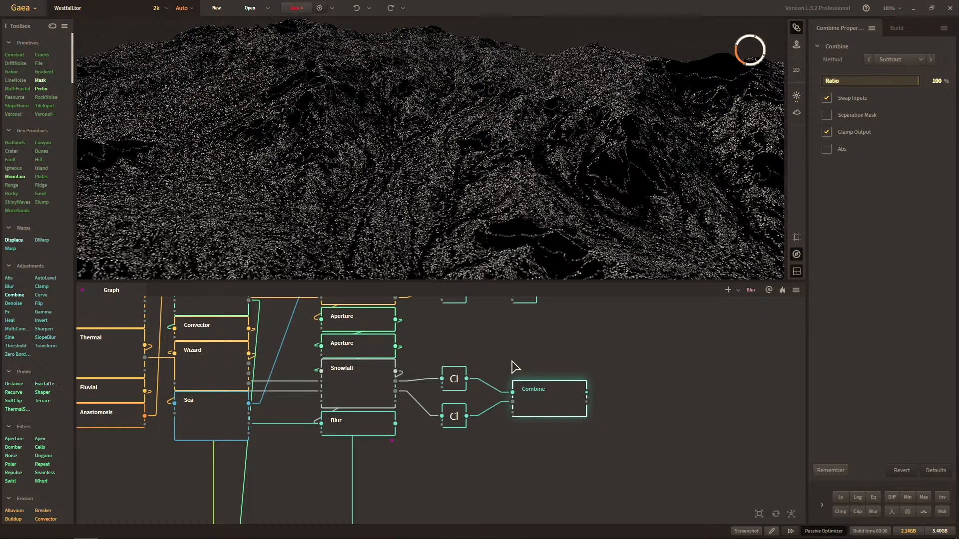
{"action": "middle_click_drag", "start_coordinate": [512, 360], "coordinate": [518, 378]}
{"action": "scroll", "coordinate": [511, 380], "scroll_direction": "down", "scroll_amount": 3}
{"action": "scroll", "coordinate": [511, 380], "scroll_direction": "up", "scroll_amount": 2}
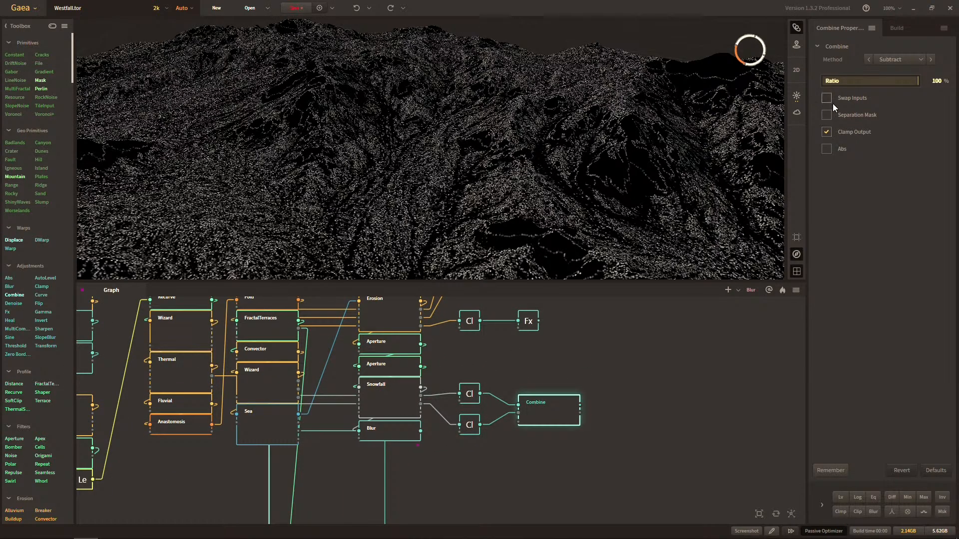
Rewire the Combine so the lower Clamp feeds its first input and the upper Clamp its second, and shift it closer to them.
{"action": "left_click_drag", "start_coordinate": [482, 398], "coordinate": [546, 423]}
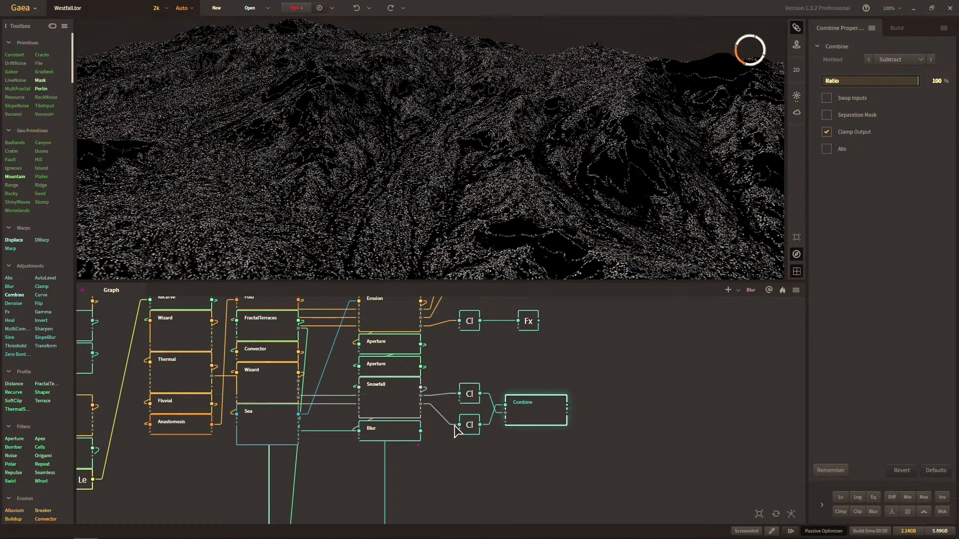
{"action": "left_click_drag", "start_coordinate": [522, 356], "coordinate": [524, 359]}
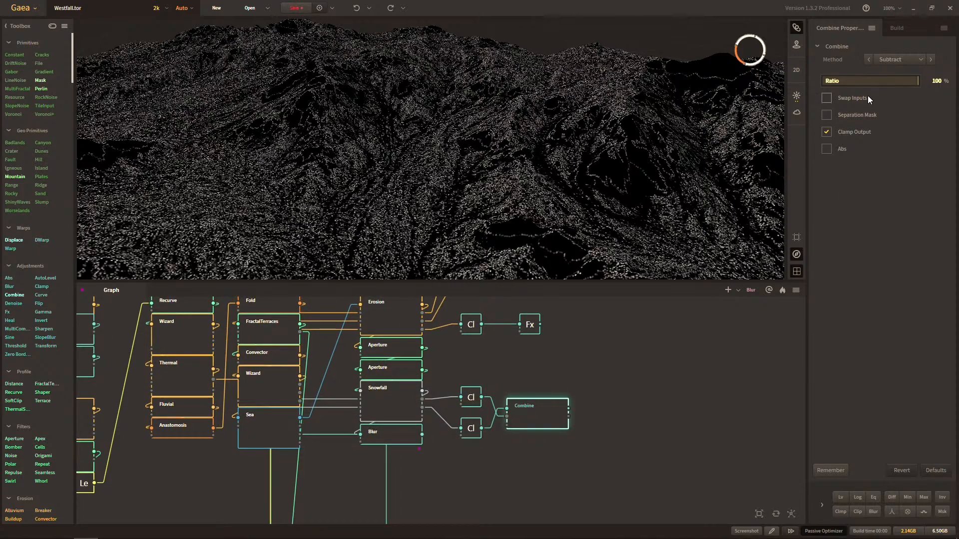
{"action": "scroll", "coordinate": [583, 229], "scroll_direction": "down", "scroll_amount": 8}
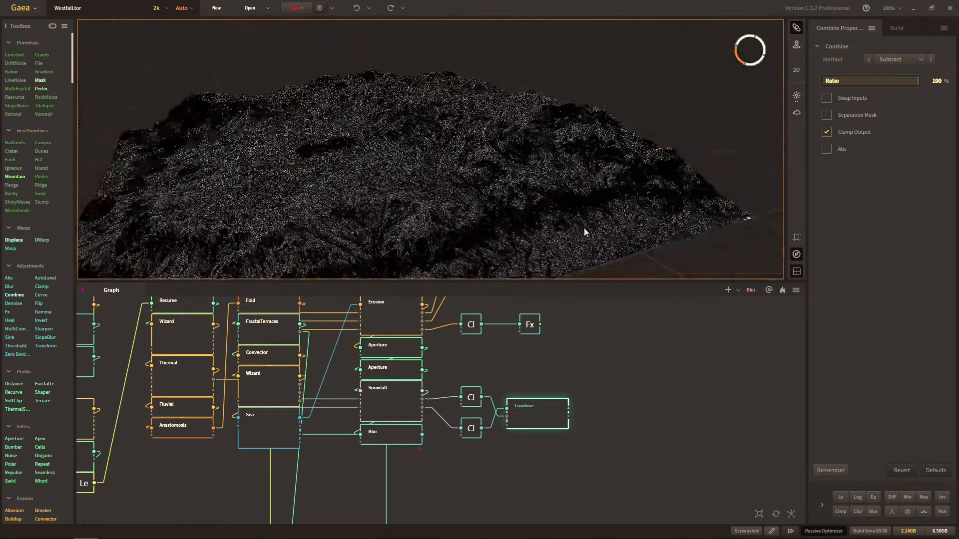
{"action": "scroll", "coordinate": [582, 223], "scroll_direction": "up", "scroll_amount": 6}
{"action": "left_click_drag", "start_coordinate": [582, 224], "coordinate": [553, 226]}
Add an Fx node fed by the Combine node, collapse the Combine and place the Fx right beside it.
{"action": "middle_click_drag", "start_coordinate": [543, 385], "coordinate": [573, 363]}
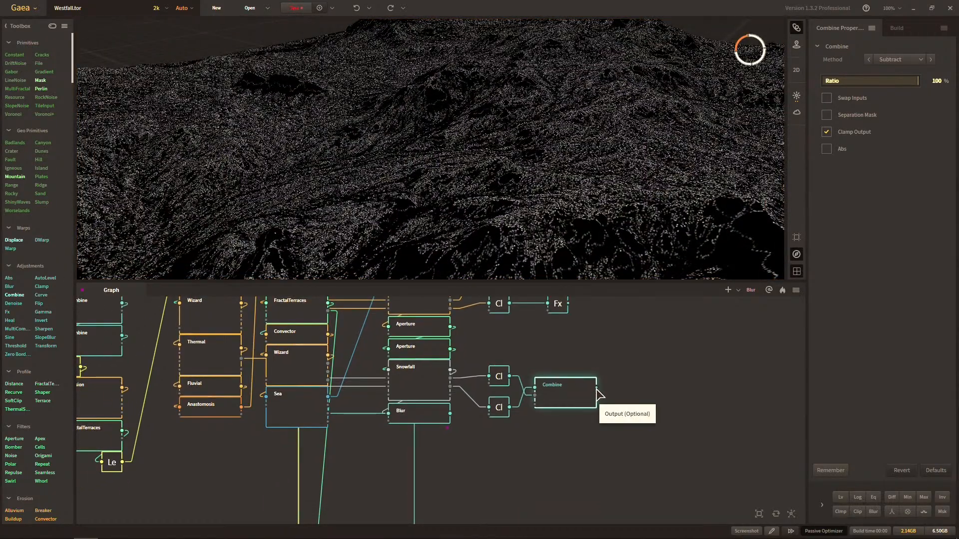
{"action": "left_click_drag", "start_coordinate": [597, 388], "coordinate": [633, 385]}
{"action": "type", "text": "fx"}
{"action": "key", "text": "Return"}
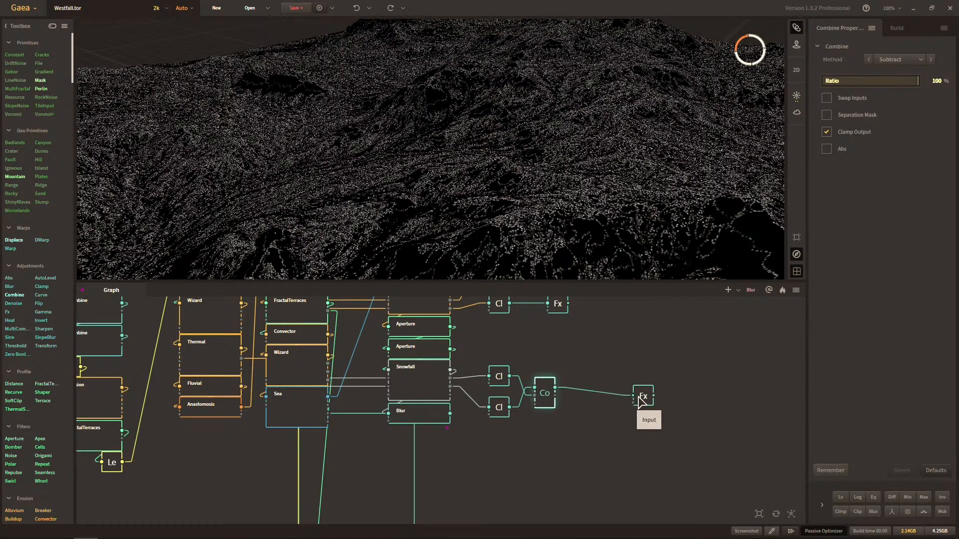
{"action": "left_click_drag", "start_coordinate": [643, 396], "coordinate": [577, 388]}
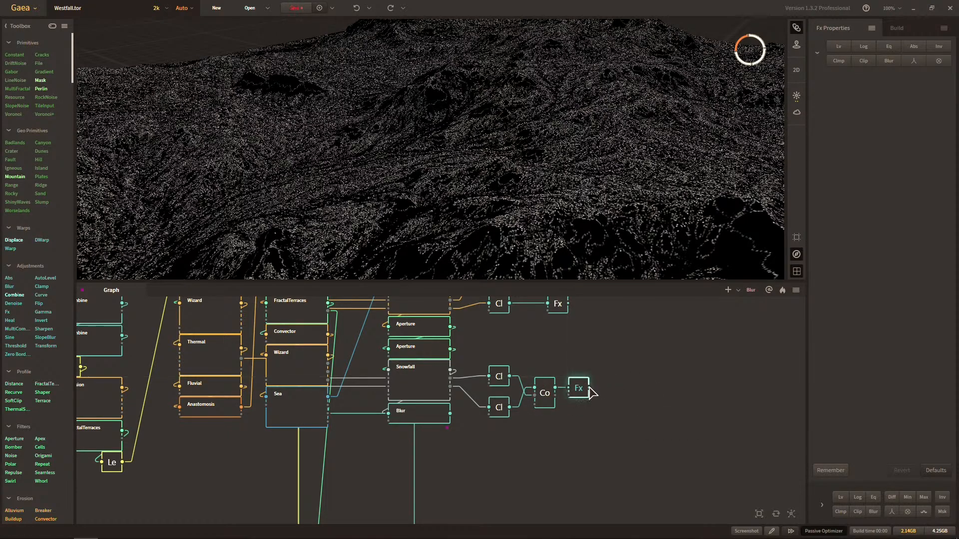
Add a Route node fed by the Fx node that follows the Combine.
{"action": "key", "text": "Tab"}
{"action": "type", "text": "rp"}
{"action": "key", "text": "BackSpace"}
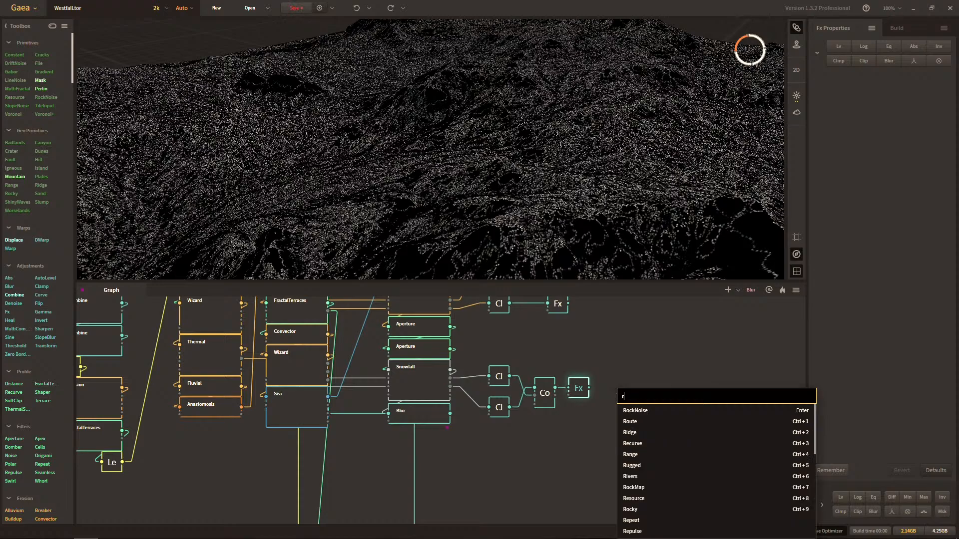
{"action": "type", "text": "ou"}
{"action": "key", "text": "Return"}
Tighten the Snowfall row by stacking the lower Clamp under the upper one and realigning the Combine and Fx nodes.
{"action": "left_click", "coordinate": [501, 404]}
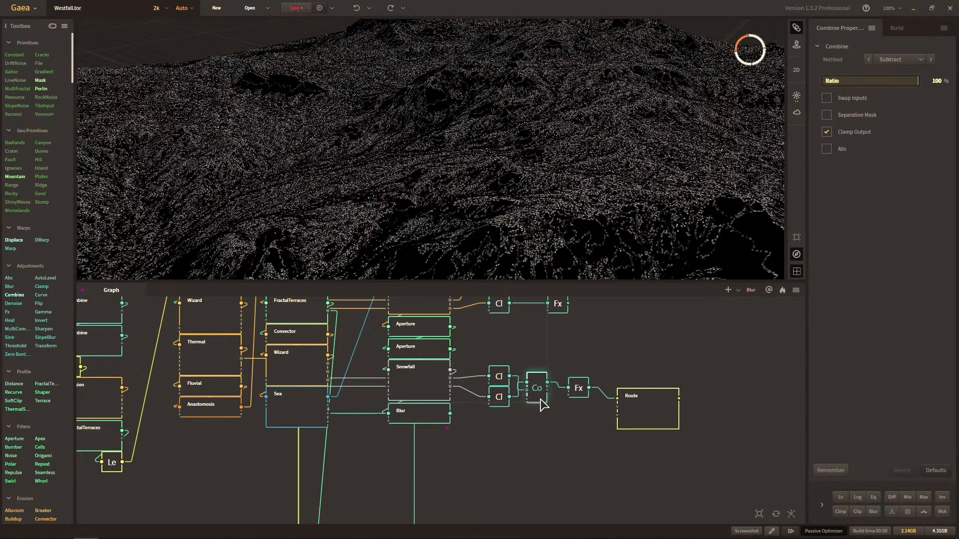
{"action": "left_click", "coordinate": [578, 386]}
{"action": "left_click", "coordinate": [657, 409]}
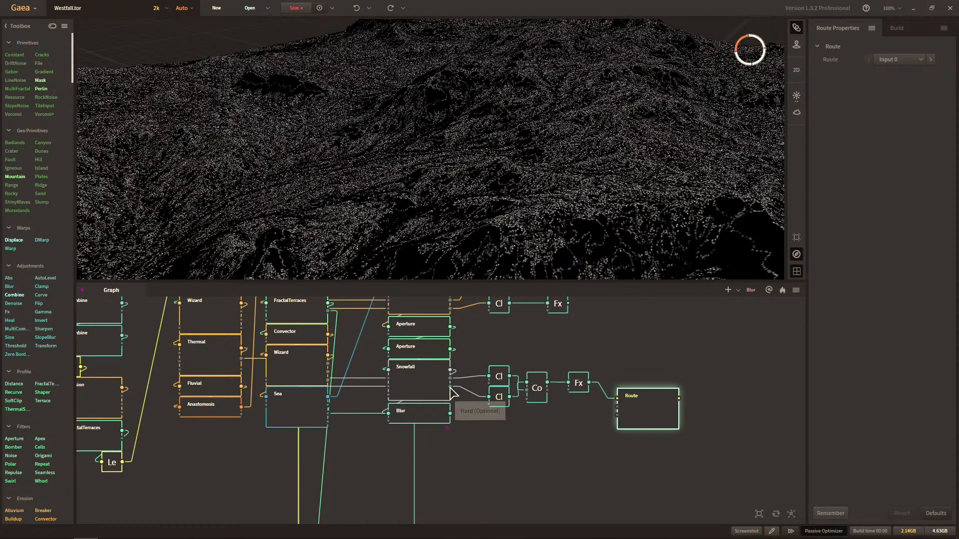
Rename the Route node at the end of the Snowfall row as "Snowfall - Subtracted".
{"action": "key", "text": "F2"}
{"action": "type", "text": "Snowfall - Subtr"}
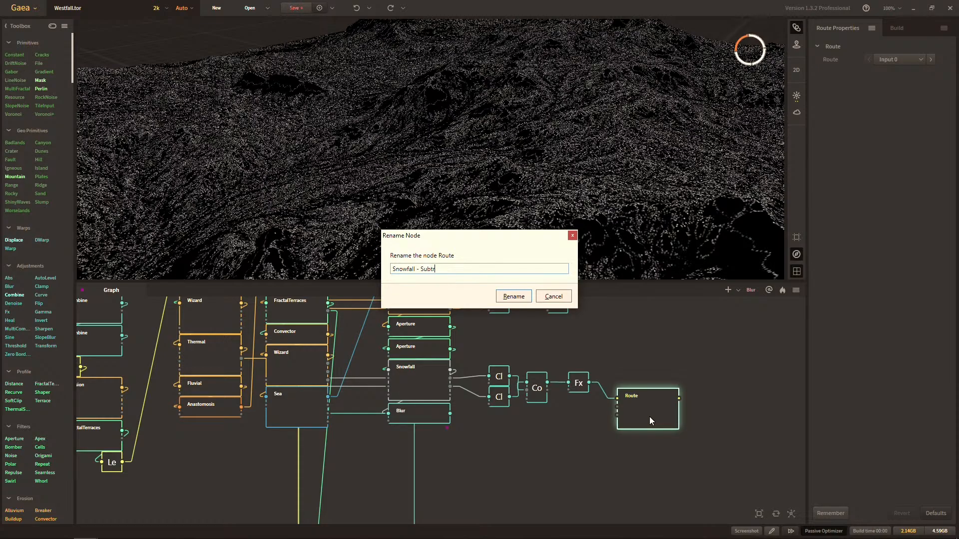
{"action": "type", "text": "acted"}
{"action": "key", "text": "Return"}
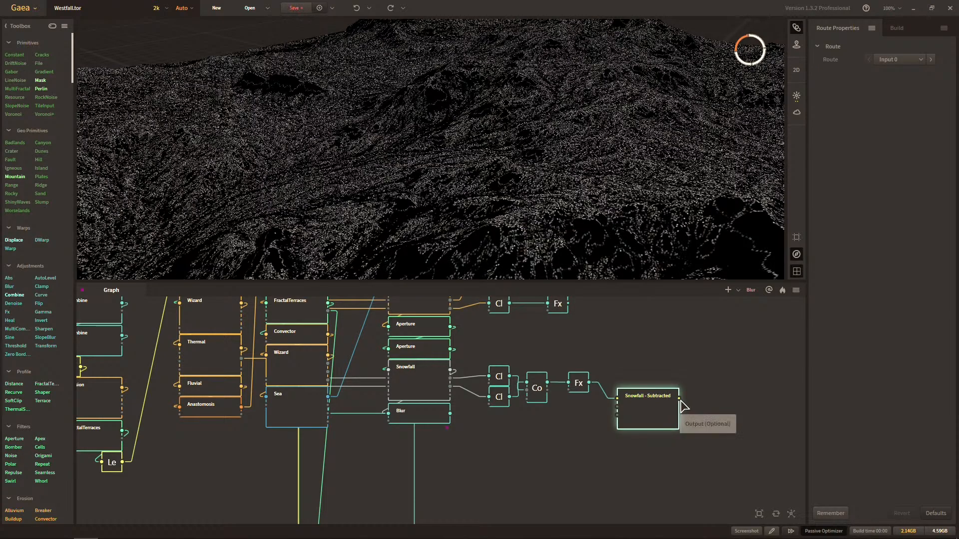
Expose the output of the Snowfall - Subtracted route as a portal and align the node right beside the Fx node.
{"action": "right_click", "coordinate": [719, 398]}
{"action": "left_click", "coordinate": [753, 346]}
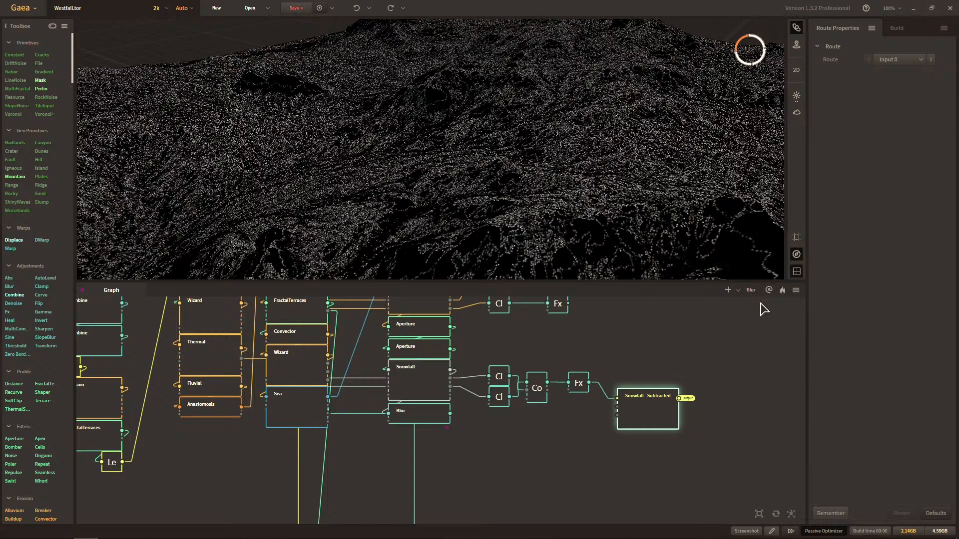
{"action": "left_click_drag", "start_coordinate": [665, 385], "coordinate": [612, 416]}
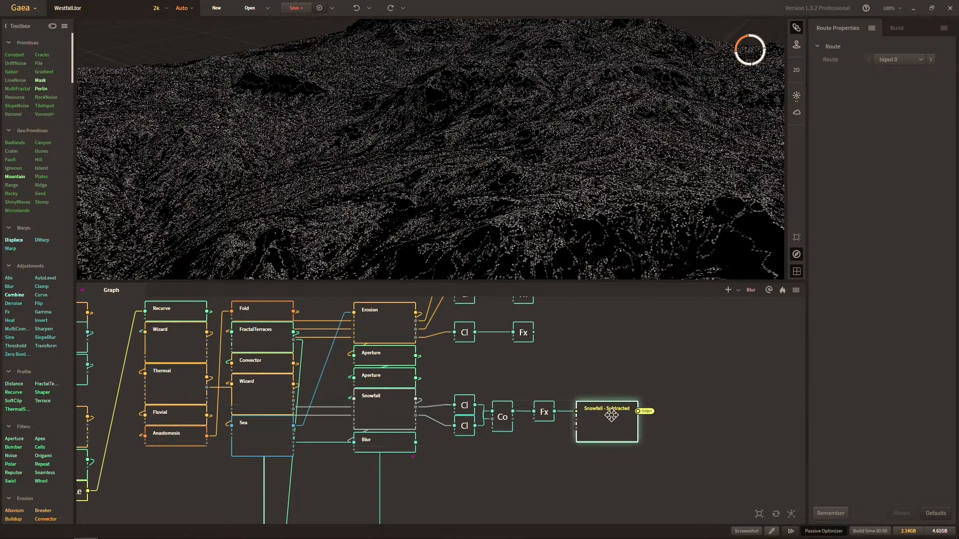
Select the FractalTerraces node under Fold to preview its terrain and inspect its connections to the rest of the graph.
{"action": "left_click_drag", "start_coordinate": [577, 376], "coordinate": [754, 394]}
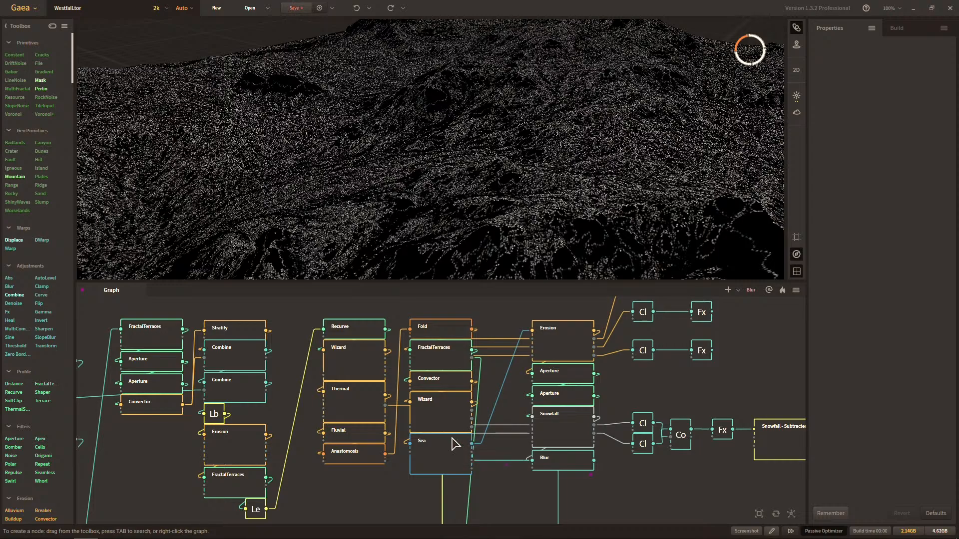
{"action": "scroll", "coordinate": [439, 398], "scroll_direction": "up", "scroll_amount": 1}
{"action": "left_click_drag", "start_coordinate": [506, 368], "coordinate": [456, 426]}
{"action": "left_click", "coordinate": [469, 372]}
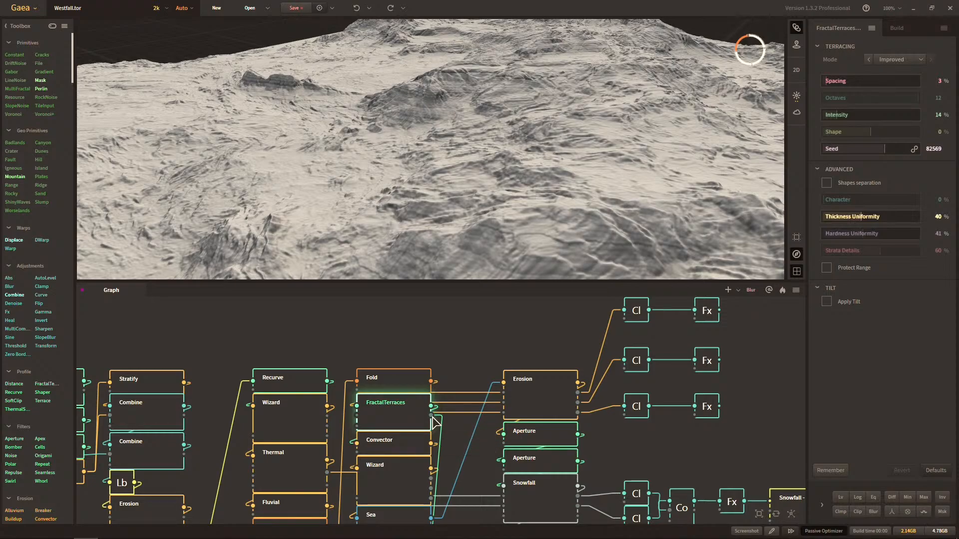
{"action": "scroll", "coordinate": [433, 422], "scroll_direction": "down", "scroll_amount": 3}
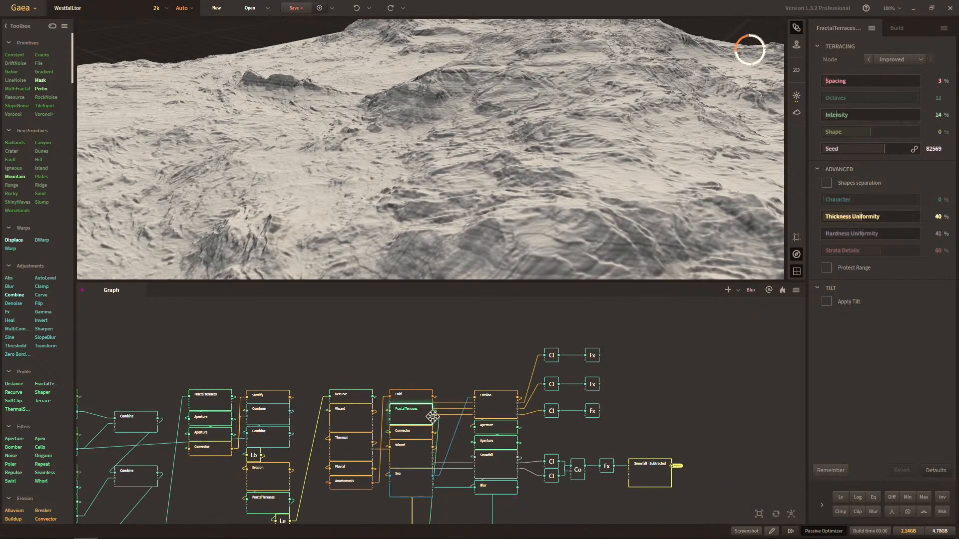
{"action": "scroll", "coordinate": [403, 377], "scroll_direction": "up", "scroll_amount": 3}
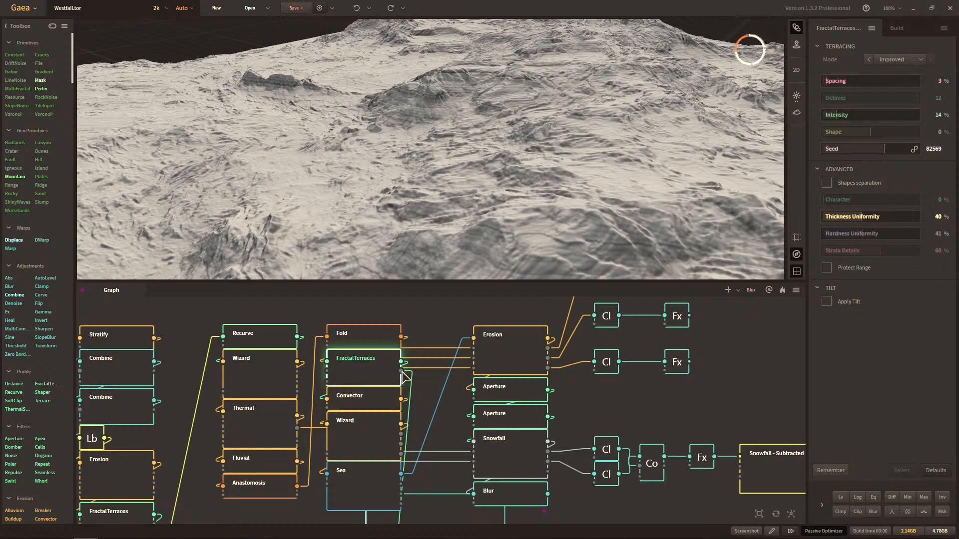
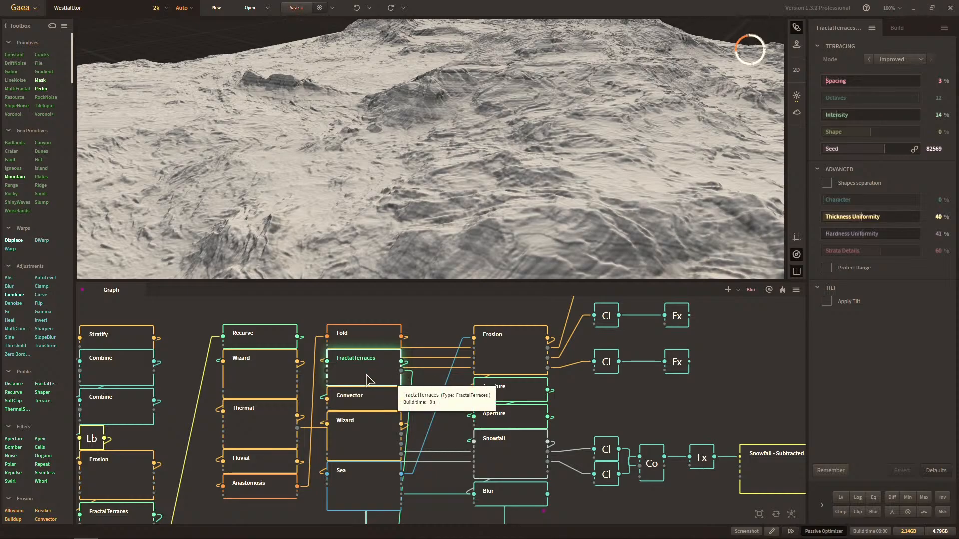
Add a Clamp node fed by the second output of FractalTerraces and align it above the Snowfall row's Clamp nodes.
{"action": "left_click_drag", "start_coordinate": [400, 372], "coordinate": [642, 409]}
{"action": "left_click", "coordinate": [641, 409]}
{"action": "type", "text": "clamp"}
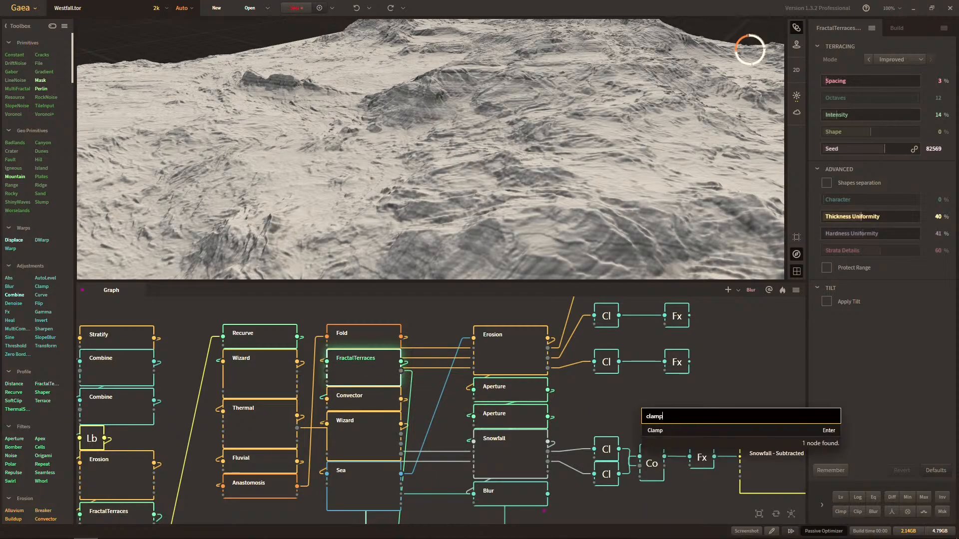
{"action": "key", "text": "Return"}
{"action": "double_click", "coordinate": [665, 415]}
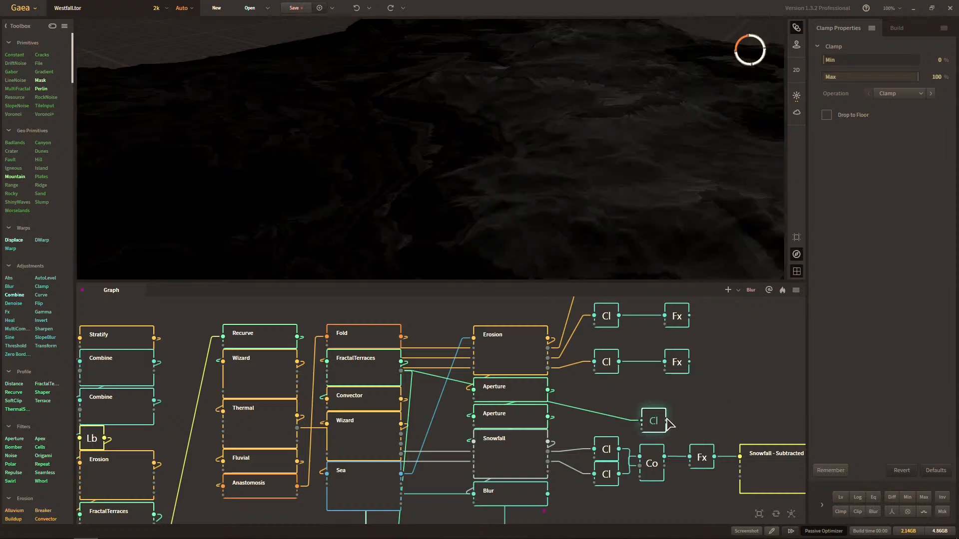
{"action": "left_click_drag", "start_coordinate": [653, 420], "coordinate": [605, 410]}
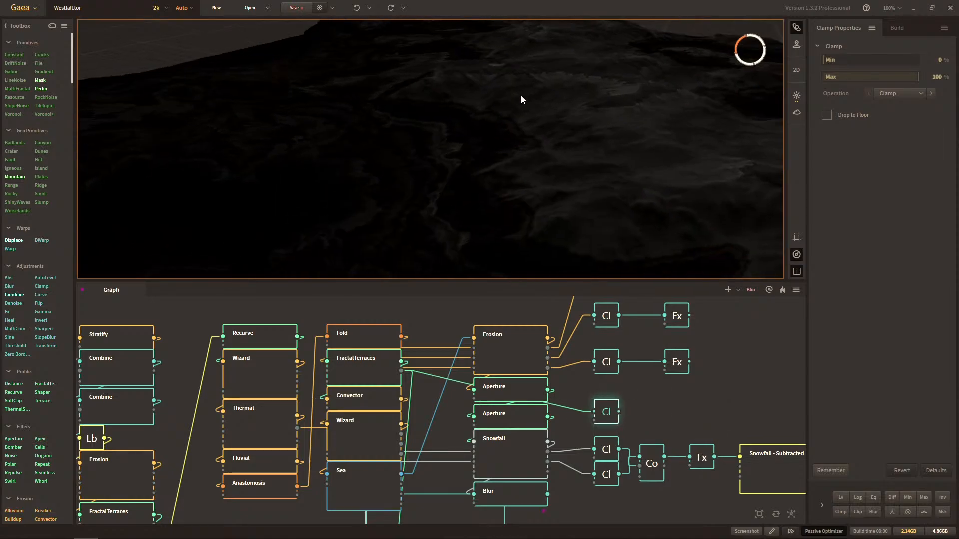
Add an Fx node after the new Clamp, enable Equalize on it and examine the resulting mask over the terrain.
{"action": "middle_click_drag", "start_coordinate": [489, 106], "coordinate": [519, 132]}
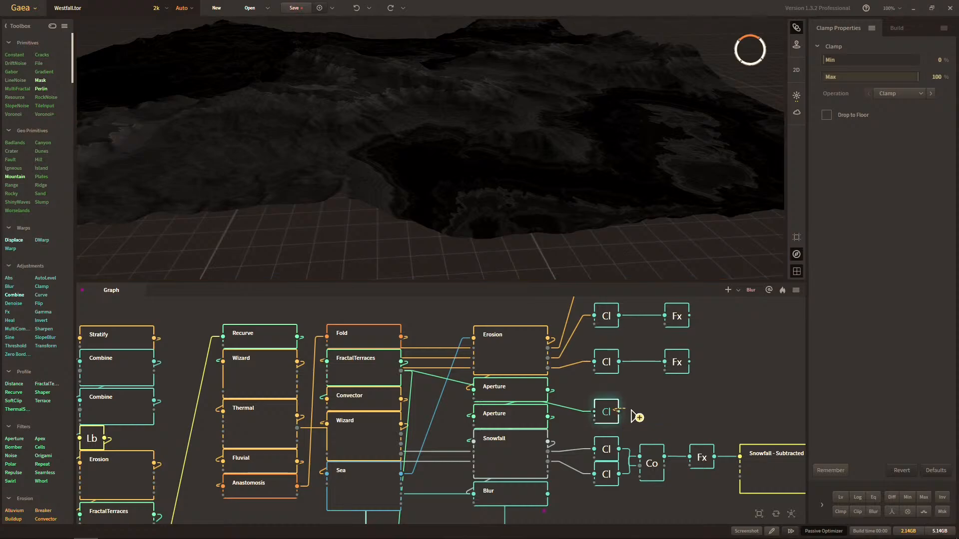
{"action": "type", "text": "fx"}
{"action": "key", "text": "Return"}
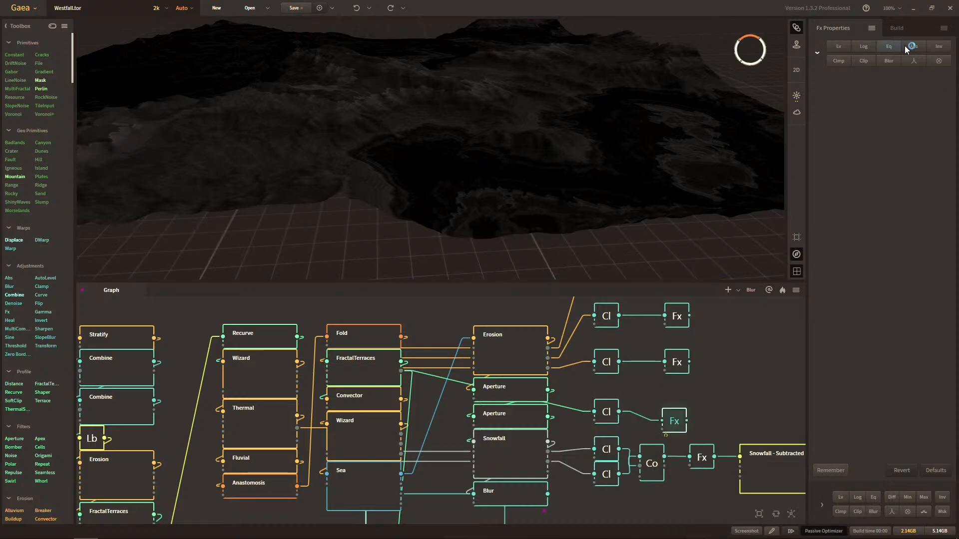
{"action": "left_click", "coordinate": [894, 45]}
{"action": "scroll", "coordinate": [504, 75], "scroll_direction": "up", "scroll_amount": 4}
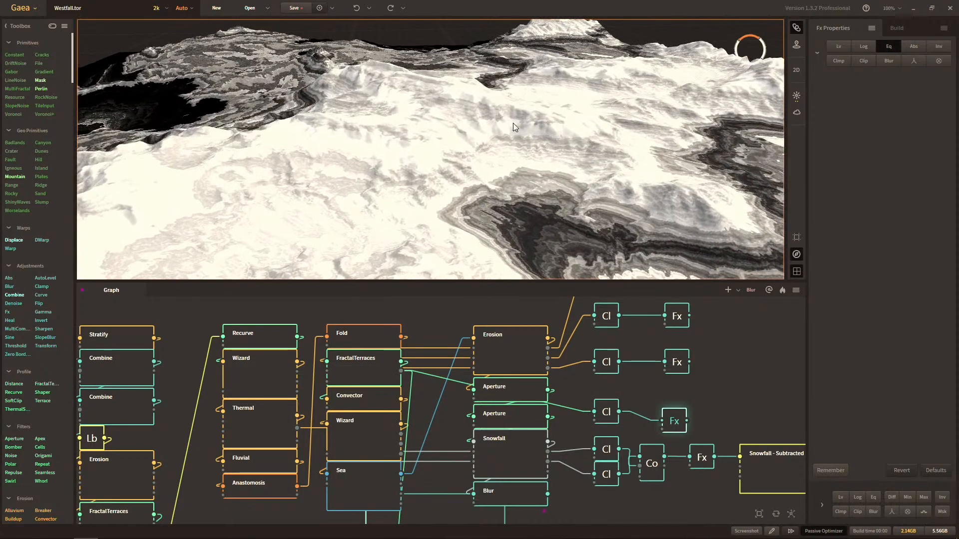
{"action": "left_click_drag", "start_coordinate": [503, 75], "coordinate": [518, 106]}
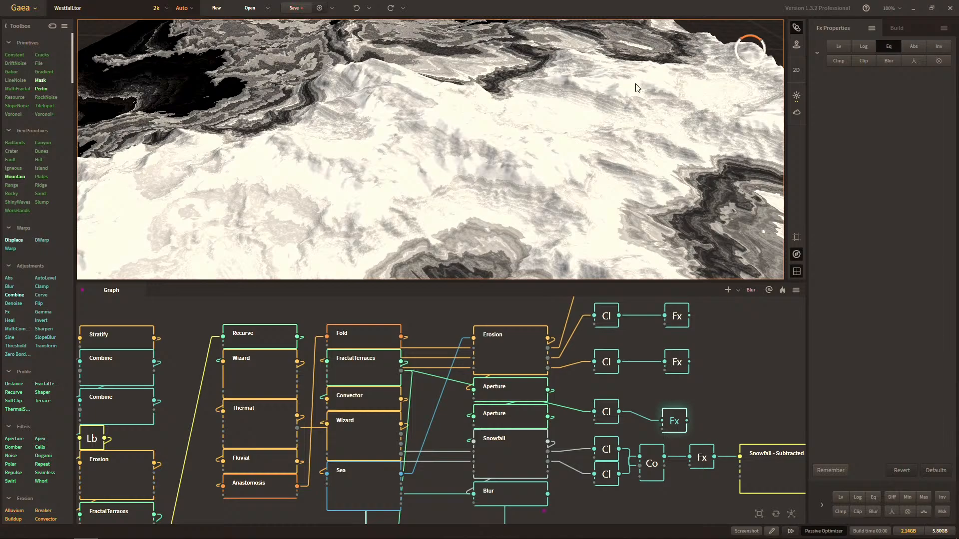
{"action": "left_click_drag", "start_coordinate": [519, 103], "coordinate": [530, 158]}
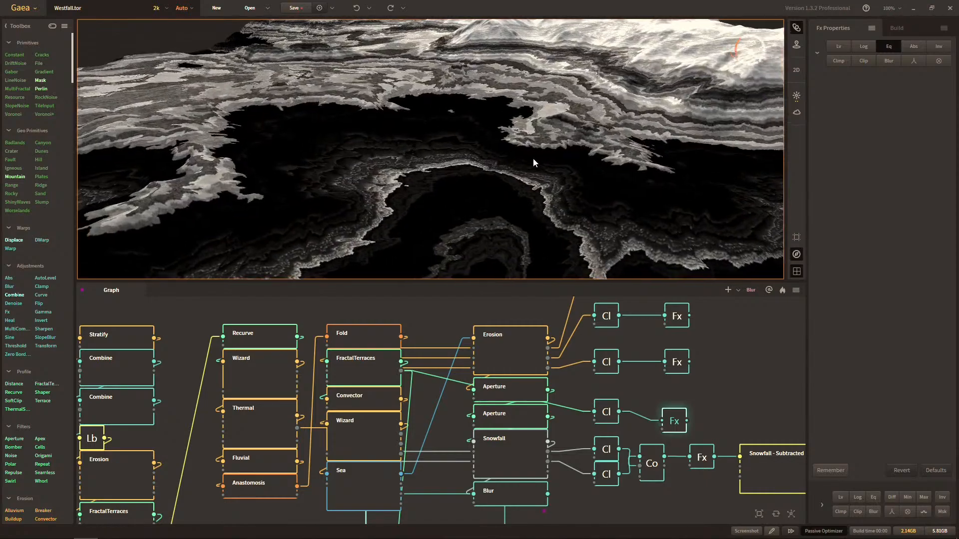
Enable Logarithmic Scaling alongside Equalize on the Fx node and examine the mask over the terrain.
{"action": "left_click", "coordinate": [882, 46]}
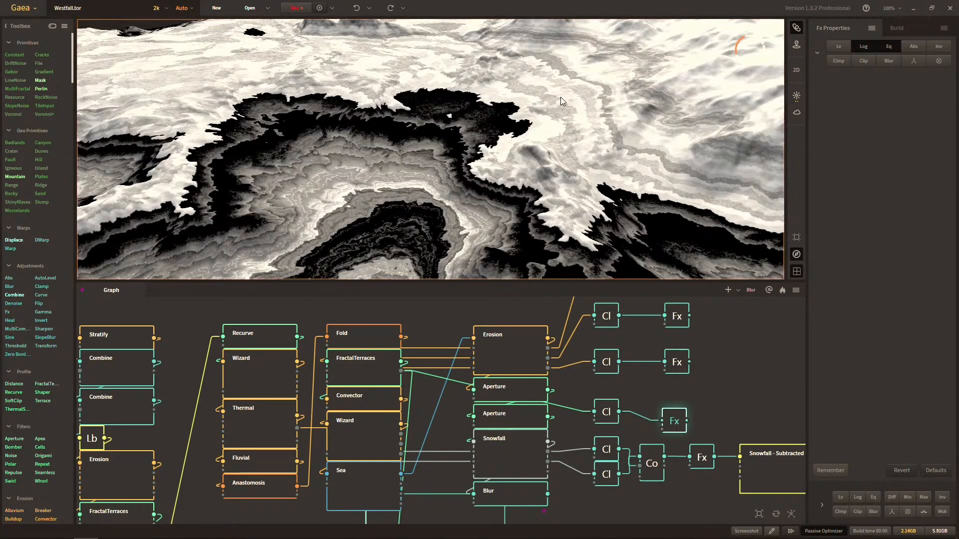
{"action": "left_click_drag", "start_coordinate": [560, 97], "coordinate": [547, 139]}
{"action": "scroll", "coordinate": [555, 140], "scroll_direction": "up", "scroll_amount": 5}
{"action": "scroll", "coordinate": [547, 157], "scroll_direction": "up", "scroll_amount": 5}
{"action": "scroll", "coordinate": [548, 138], "scroll_direction": "down", "scroll_amount": 5}
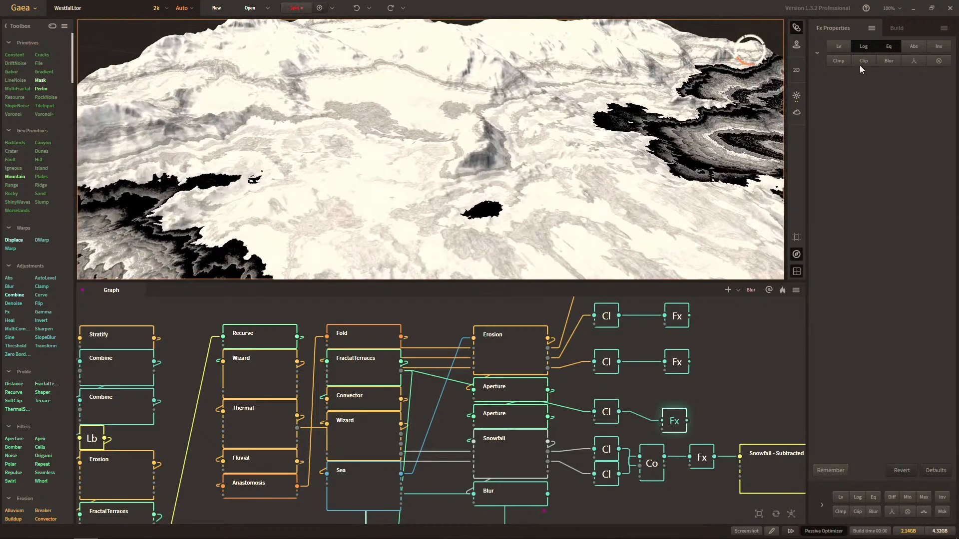
Compare the Lv, Equalize and Logarithmic Scaling effects on the Fx node, leaving only Logarithmic Scaling enabled.
{"action": "left_click", "coordinate": [839, 46]}
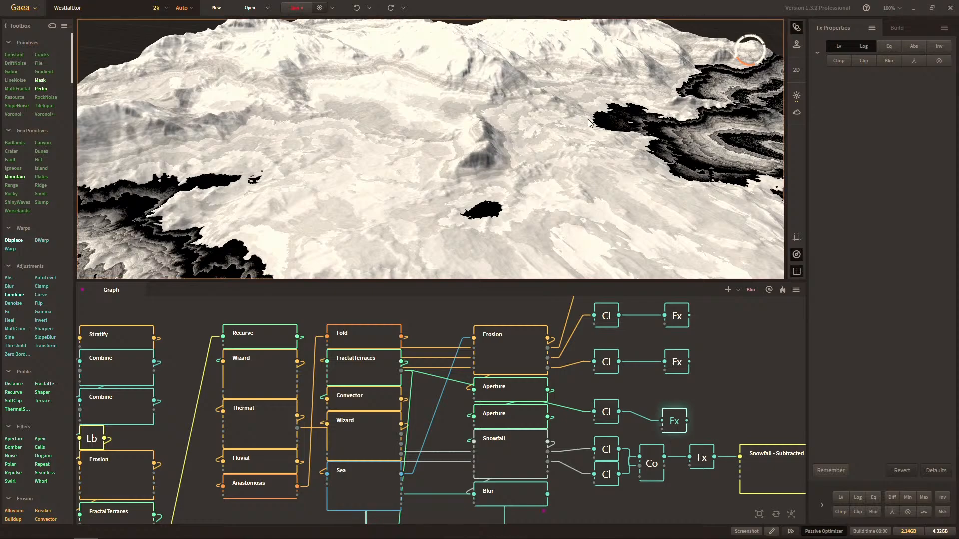
{"action": "left_click_drag", "start_coordinate": [580, 106], "coordinate": [829, 58]}
{"action": "left_click", "coordinate": [865, 46]}
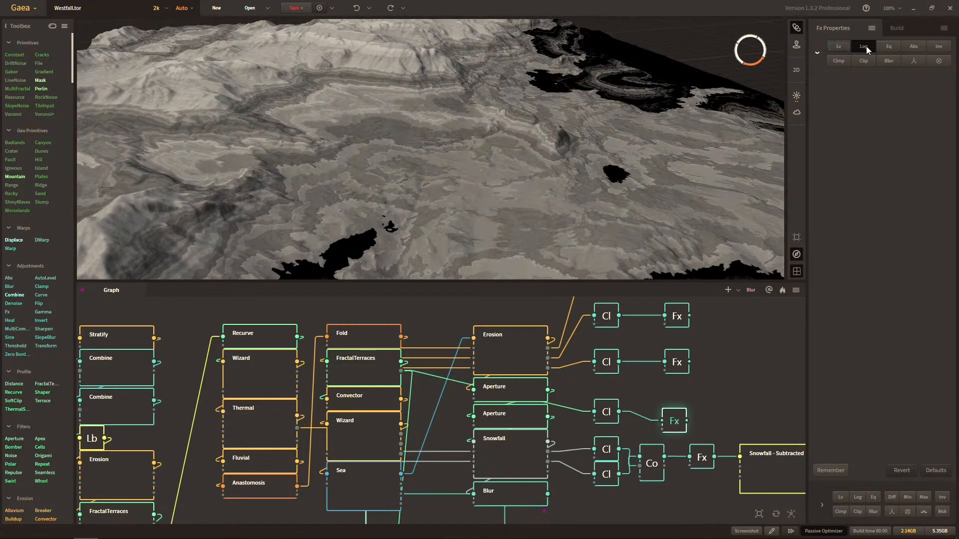
{"action": "left_click", "coordinate": [844, 47]}
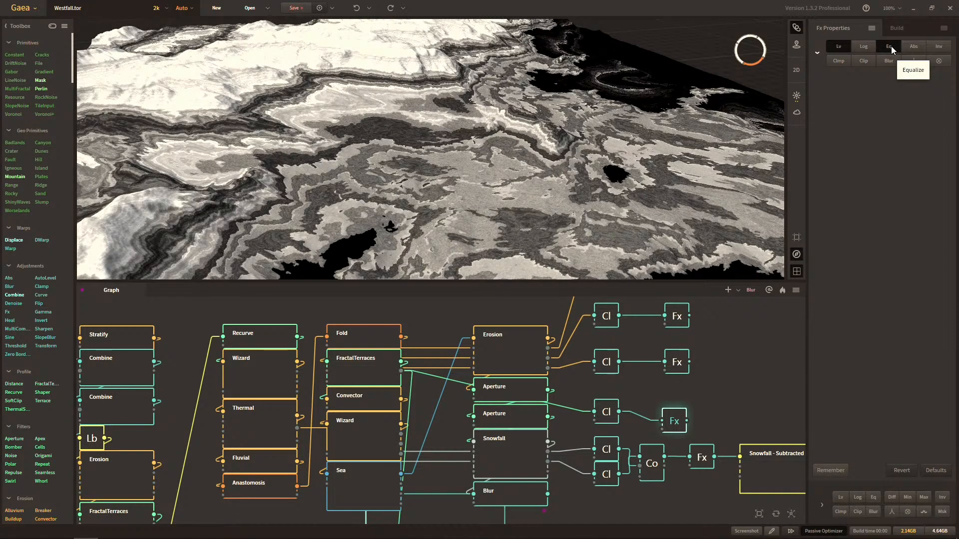
{"action": "left_click", "coordinate": [838, 47]}
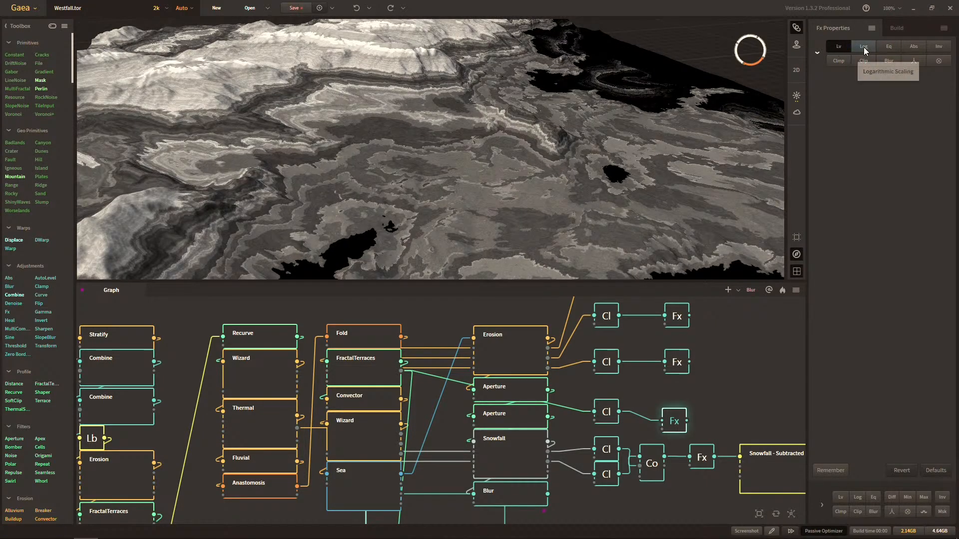
{"action": "left_click", "coordinate": [864, 46]}
{"action": "left_click", "coordinate": [839, 48]}
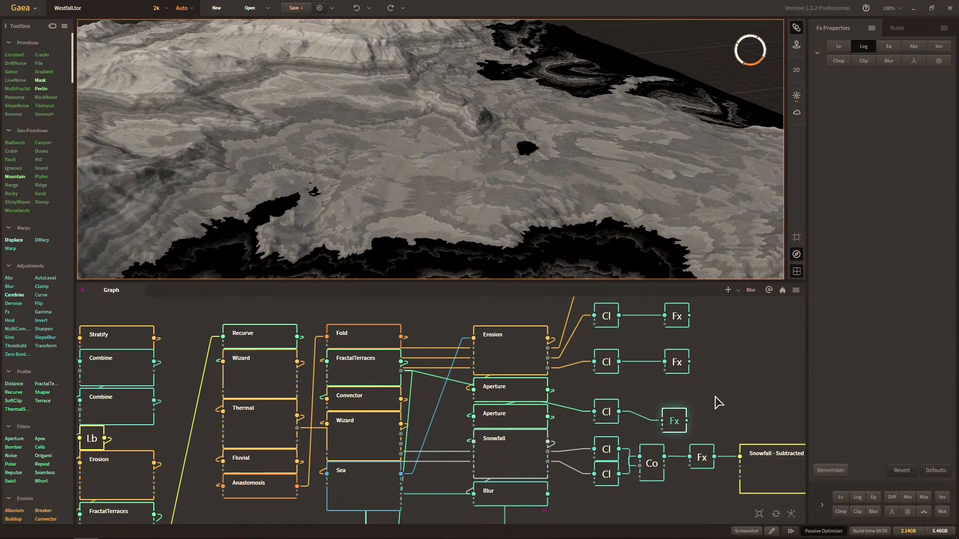
Line up the Fx node beside its Clamp and add a Route node fed by the Fx output.
{"action": "left_click_drag", "start_coordinate": [687, 421], "coordinate": [711, 403]}
{"action": "left_click", "coordinate": [674, 422]}
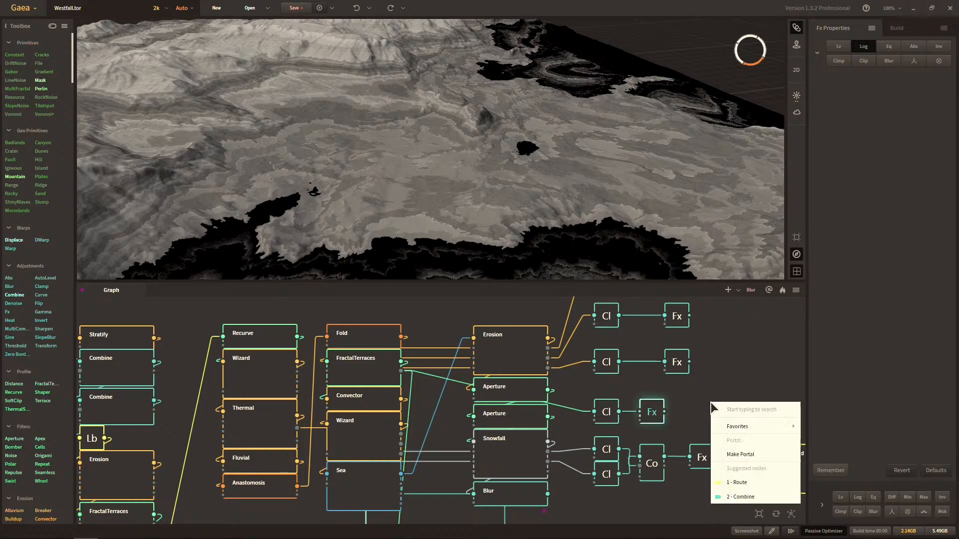
{"action": "type", "text": "rou"}
{"action": "key", "text": "Return"}
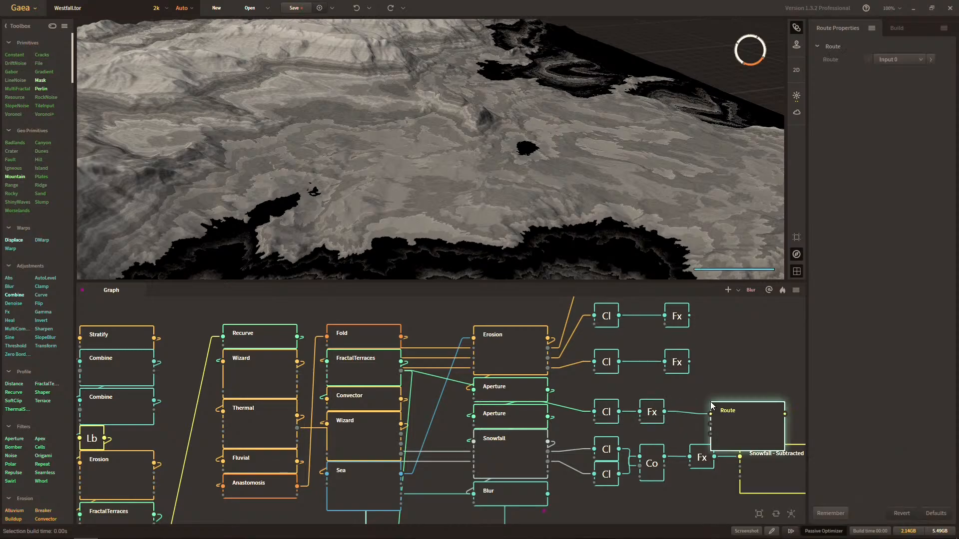
Delete the two leftover Clamp and Fx pairs beside the Erosion node.
{"action": "left_click_drag", "start_coordinate": [479, 394], "coordinate": [571, 312]}
{"action": "key", "text": "Delete"}
{"action": "left_click_drag", "start_coordinate": [467, 500], "coordinate": [661, 407]}
{"action": "scroll", "coordinate": [620, 487], "scroll_direction": "down", "scroll_amount": 3}
Move the whole Snowfall - Subtracted row down to below the other mask rows of the graph.
{"action": "left_click_drag", "start_coordinate": [503, 460], "coordinate": [666, 403]}
{"action": "scroll", "coordinate": [649, 452], "scroll_direction": "down", "scroll_amount": 6}
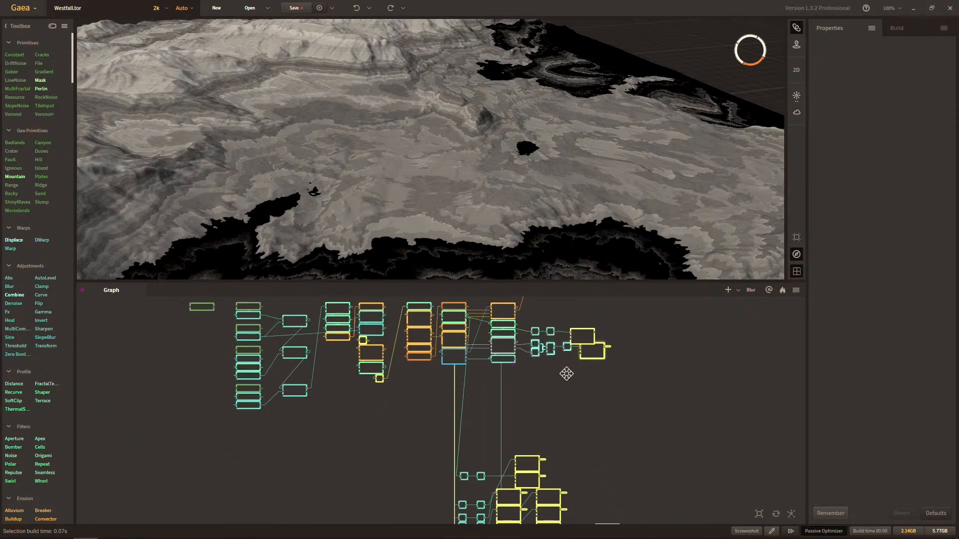
{"action": "middle_click_drag", "start_coordinate": [567, 374], "coordinate": [566, 370]}
{"action": "left_click_drag", "start_coordinate": [593, 341], "coordinate": [602, 432]}
{"action": "middle_click_drag", "start_coordinate": [599, 418], "coordinate": [647, 311]}
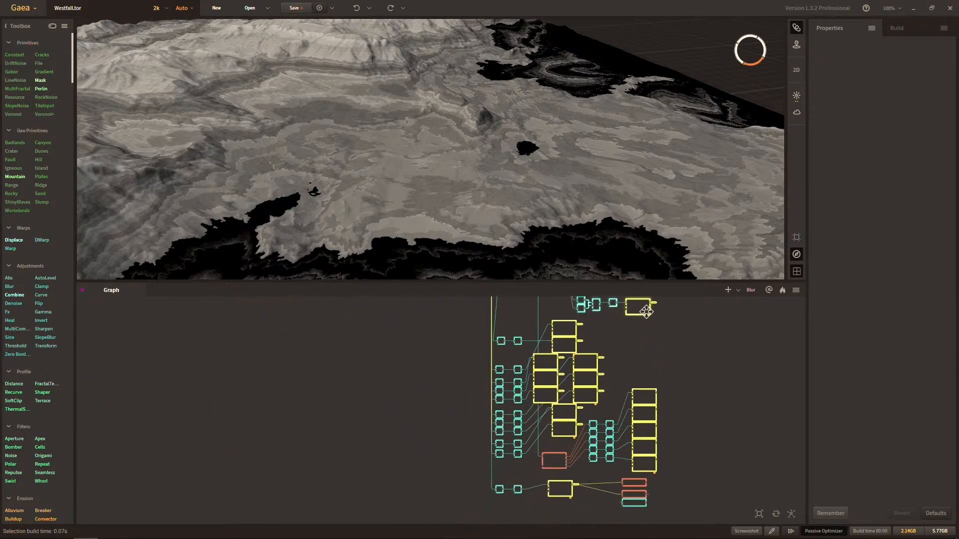
{"action": "left_click_drag", "start_coordinate": [646, 312], "coordinate": [573, 505]}
{"action": "scroll", "coordinate": [606, 434], "scroll_direction": "down", "scroll_amount": 2}
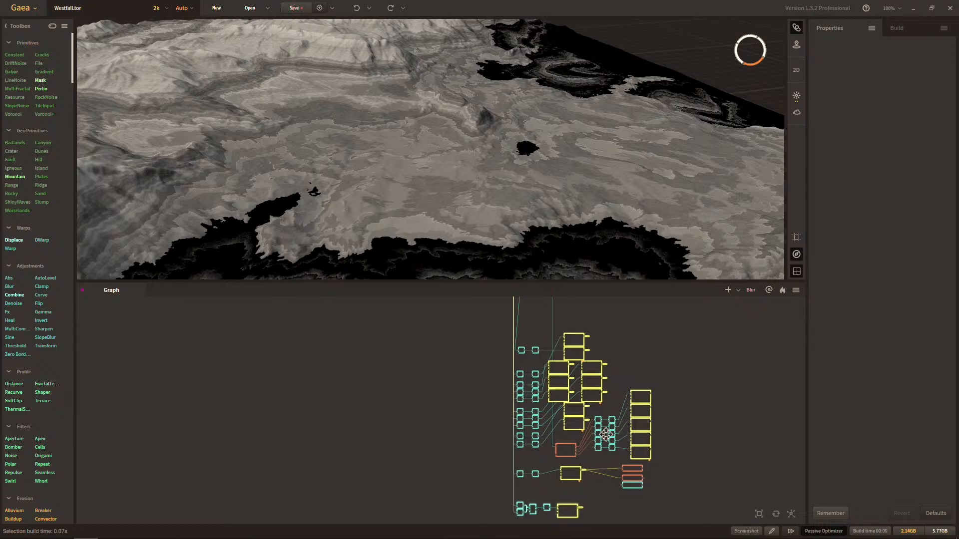
Nudge the new Route node up beside its Fx node and rename it "FractalTerraces - Layers".
{"action": "scroll", "coordinate": [605, 435], "scroll_direction": "up", "scroll_amount": 5}
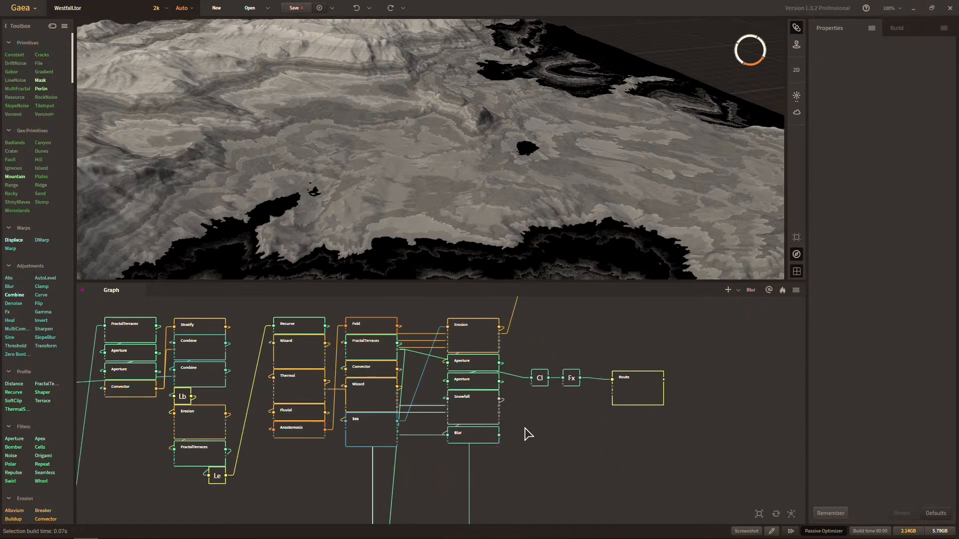
{"action": "middle_click_drag", "start_coordinate": [525, 428], "coordinate": [572, 467]}
{"action": "scroll", "coordinate": [534, 463], "scroll_direction": "up", "scroll_amount": 2}
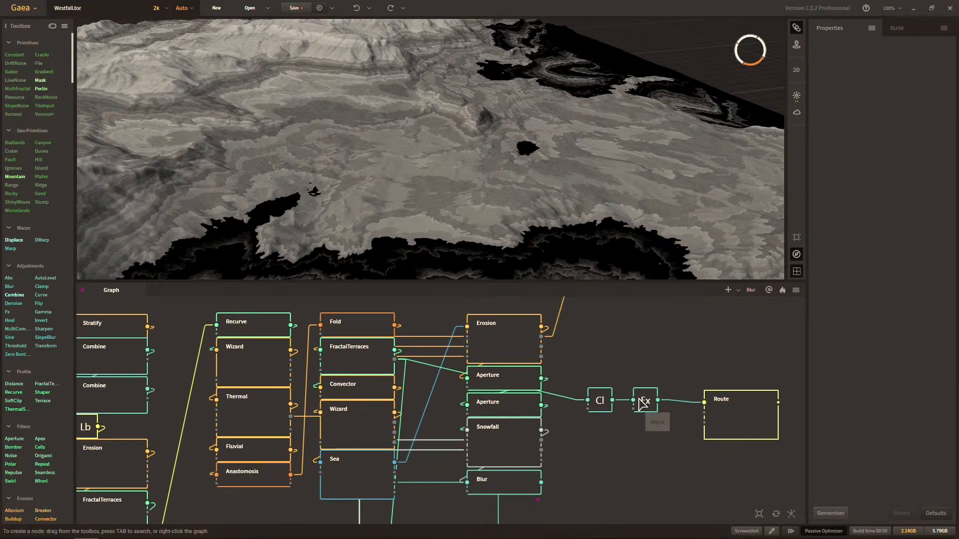
{"action": "left_click_drag", "start_coordinate": [720, 413], "coordinate": [711, 399]}
{"action": "key", "text": "F2"}
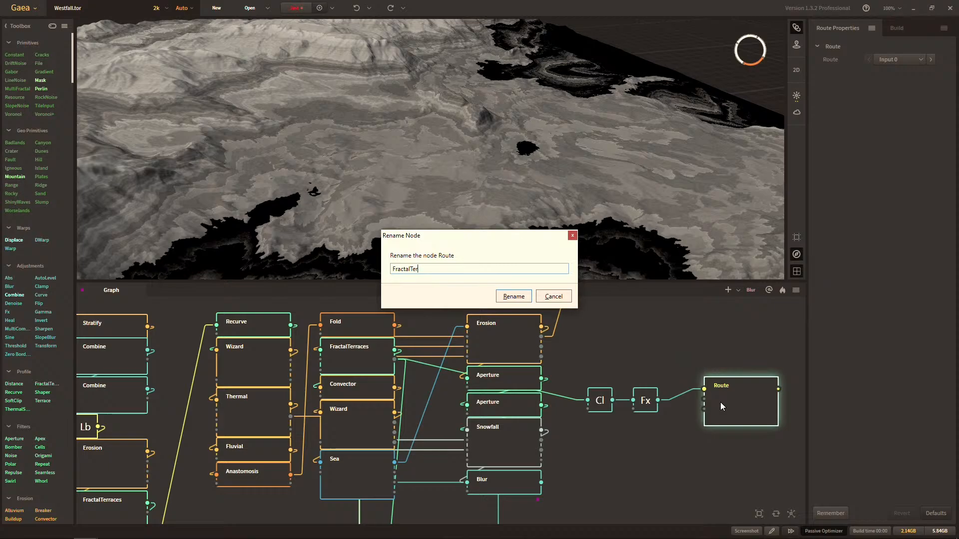
{"action": "type", "text": "FractalTerraces - Layers"}
{"action": "key", "text": "Return"}
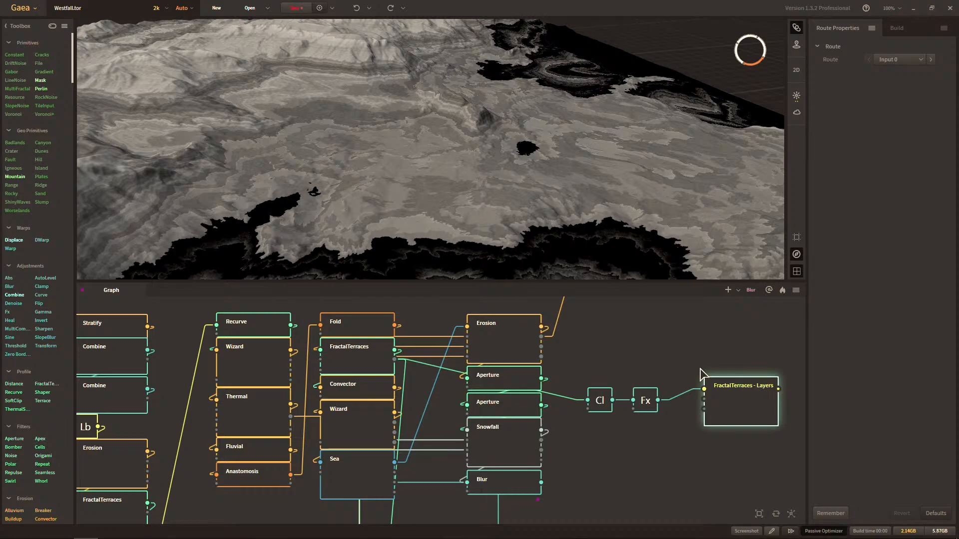
Add an unconnected Clamp node in the empty space beside the Thermal - Wear route.
{"action": "middle_click_drag", "start_coordinate": [718, 353], "coordinate": [562, 366]}
{"action": "scroll", "coordinate": [570, 444], "scroll_direction": "down", "scroll_amount": 1}
{"action": "middle_click_drag", "start_coordinate": [596, 448], "coordinate": [600, 209]}
{"action": "middle_click_drag", "start_coordinate": [581, 314], "coordinate": [563, 209]}
{"action": "middle_click_drag", "start_coordinate": [550, 410], "coordinate": [590, 292]}
{"action": "middle_click_drag", "start_coordinate": [548, 339], "coordinate": [550, 365]}
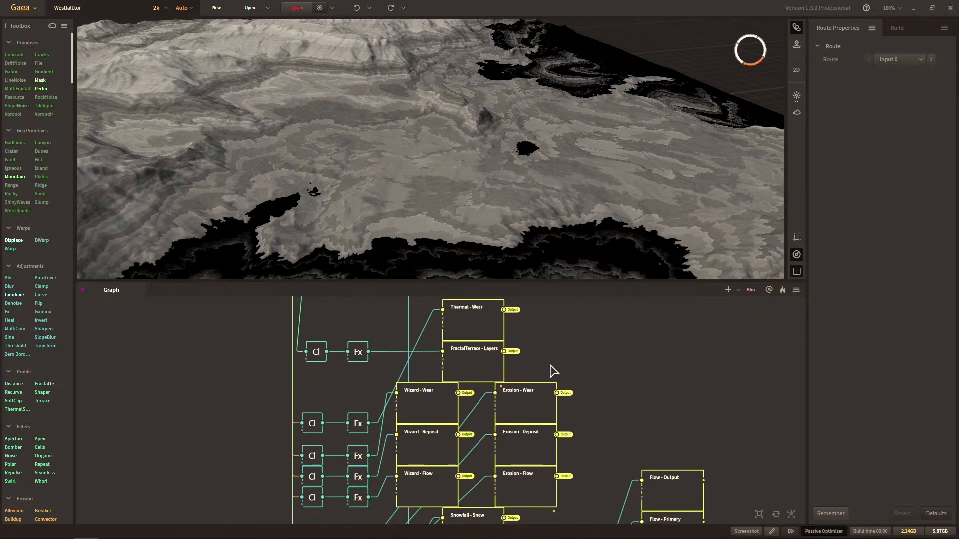
{"action": "right_click", "coordinate": [603, 327]}
{"action": "left_click", "coordinate": [561, 338]}
{"action": "right_click", "coordinate": [647, 315]}
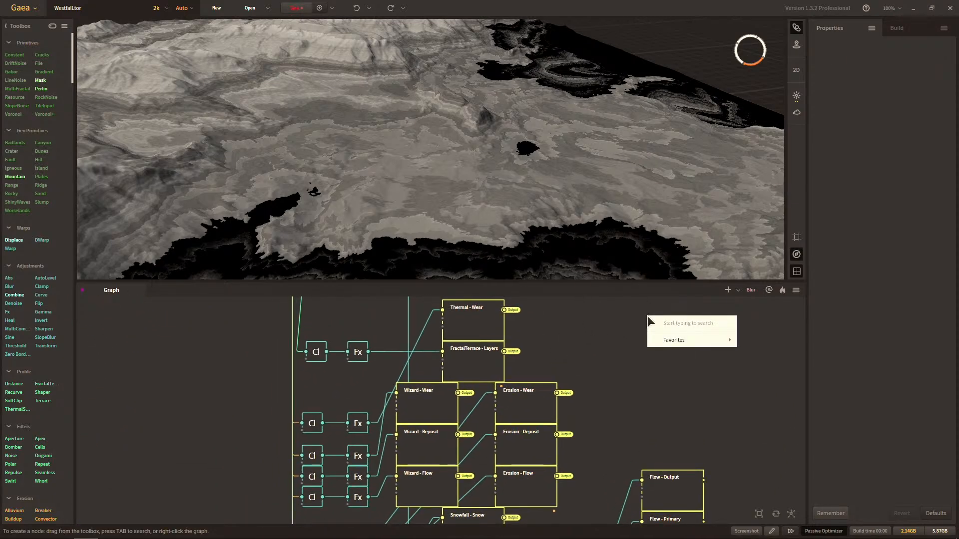
{"action": "type", "text": "clamp"}
{"action": "key", "text": "Return"}
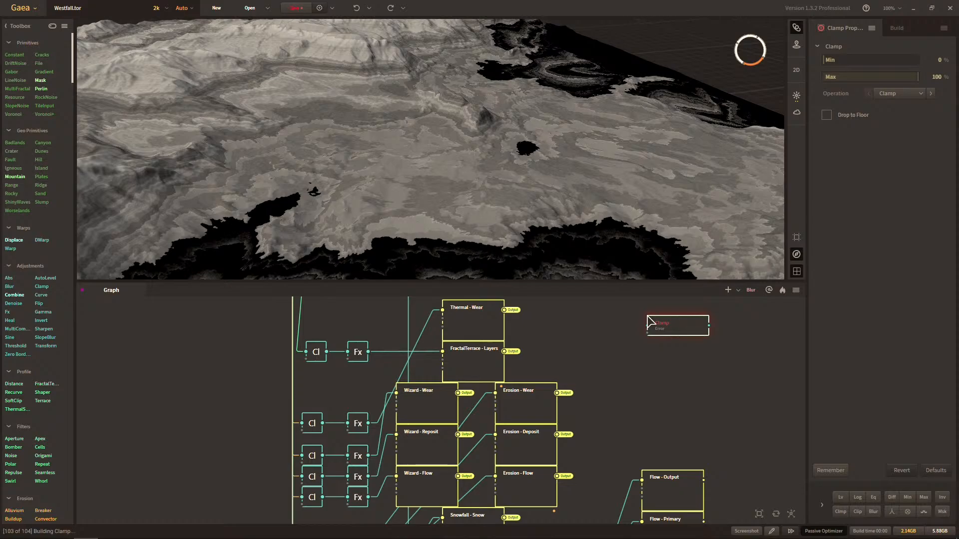
Inspect the list of mask portals available for insertion in the graph, without picking one.
{"action": "right_click", "coordinate": [596, 325]}
{"action": "mouse_move", "coordinate": [627, 364]}
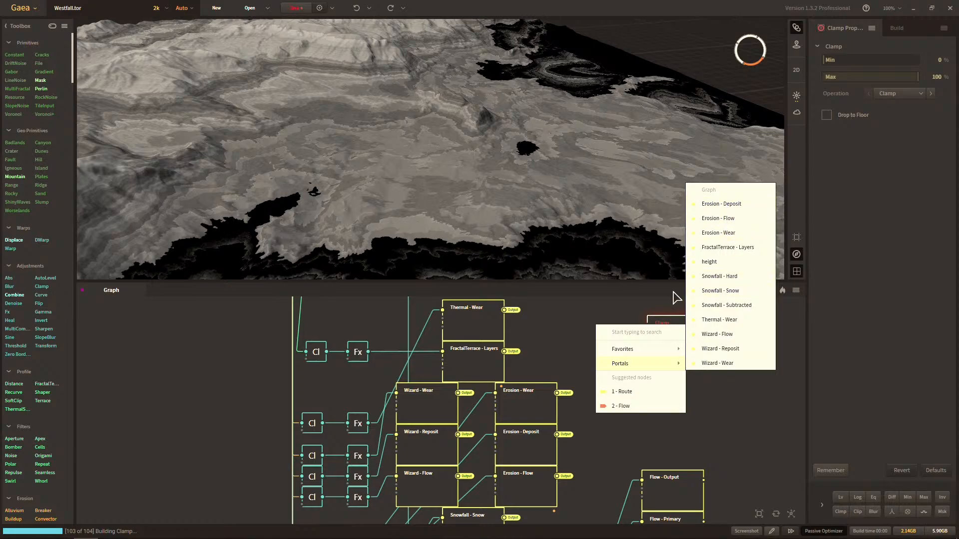
{"action": "left_click", "coordinate": [557, 324]}
Preview the Thermal - Wear, FractalTerrace - Layers, Wizard - Wear, Erosion - Wear and Erosion - Deposit route masks one after another.
{"action": "left_click", "coordinate": [480, 326]}
{"action": "left_click", "coordinate": [478, 361]}
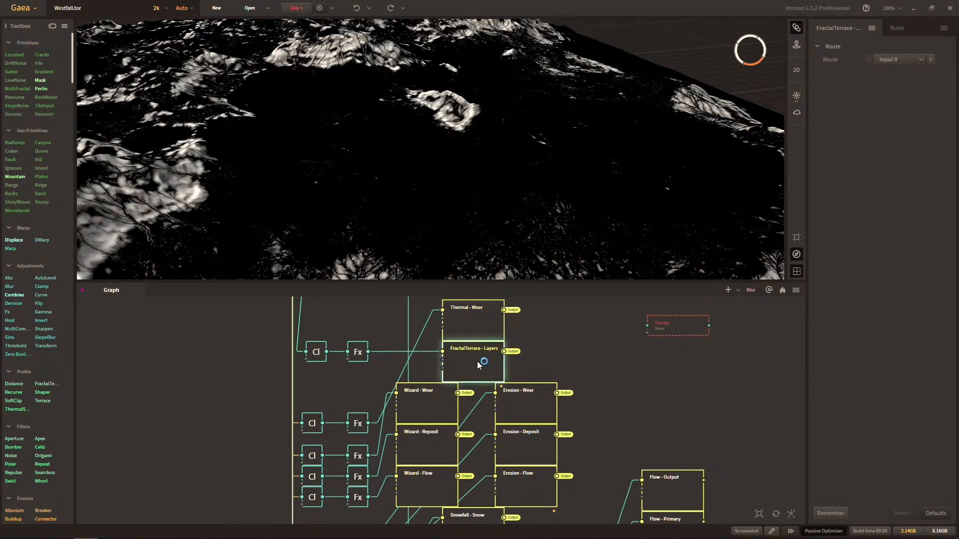
{"action": "left_click", "coordinate": [441, 397]}
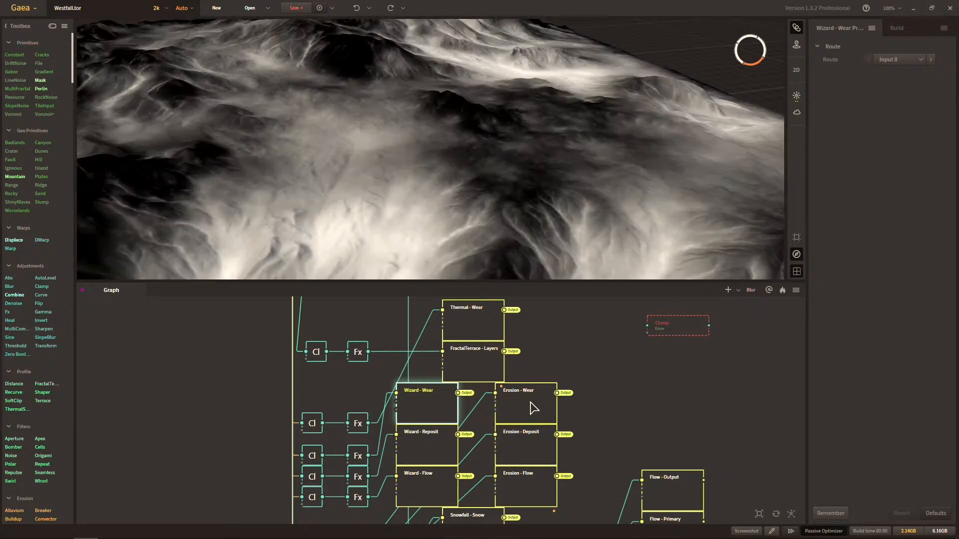
{"action": "left_click", "coordinate": [531, 405]}
{"action": "left_click", "coordinate": [535, 444]}
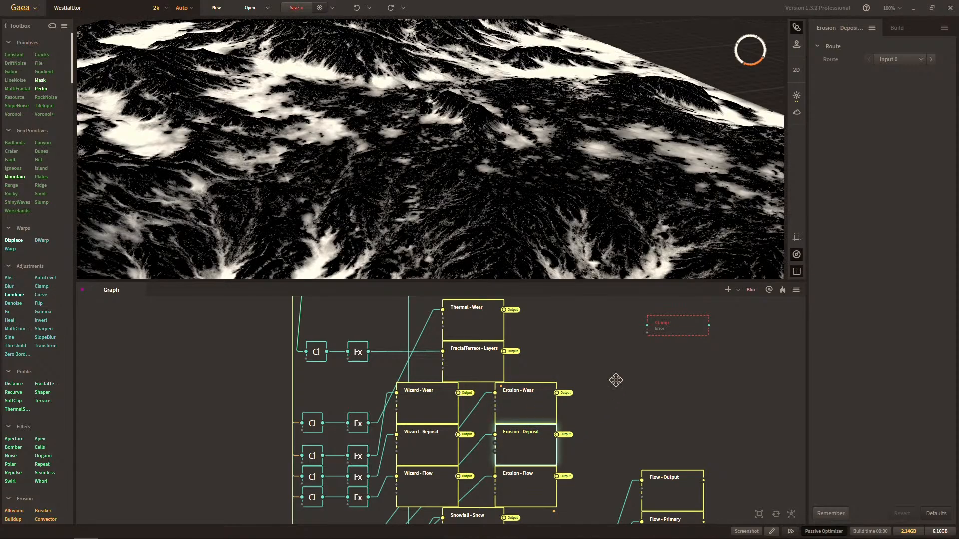
Delete the unconnected Clamp node beside the mask routes.
{"action": "middle_click_drag", "start_coordinate": [617, 383], "coordinate": [545, 443]}
{"action": "scroll", "coordinate": [574, 423], "scroll_direction": "down", "scroll_amount": 1}
{"action": "right_click", "coordinate": [586, 414]}
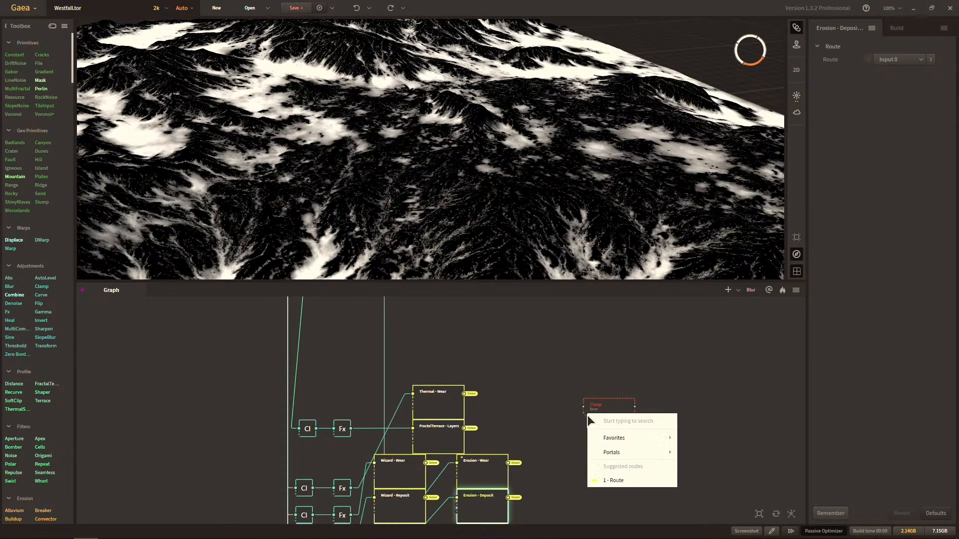
{"action": "left_click", "coordinate": [604, 397]}
{"action": "left_click", "coordinate": [605, 398]}
{"action": "middle_click_drag", "start_coordinate": [513, 384], "coordinate": [606, 363]}
{"action": "scroll", "coordinate": [533, 387], "scroll_direction": "up", "scroll_amount": 1}
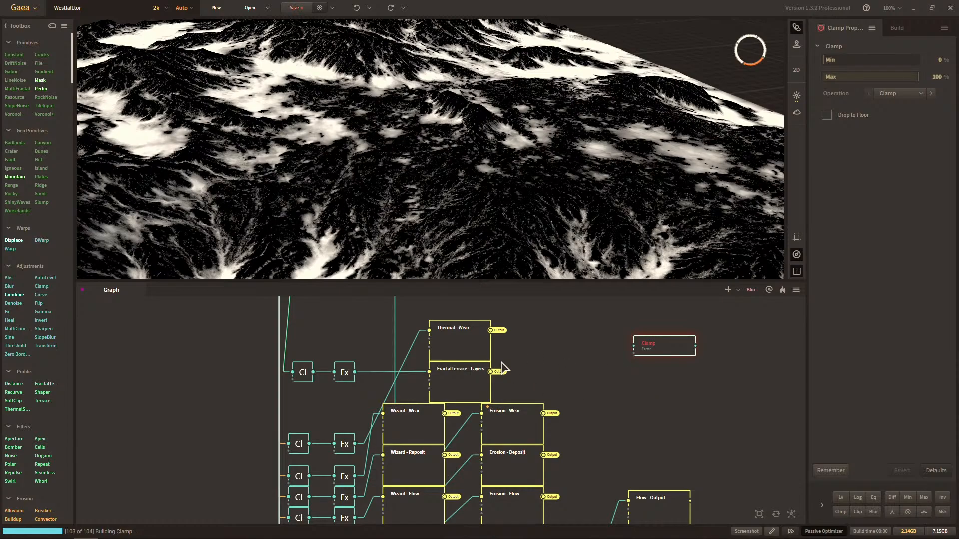
{"action": "key", "text": "Delete"}
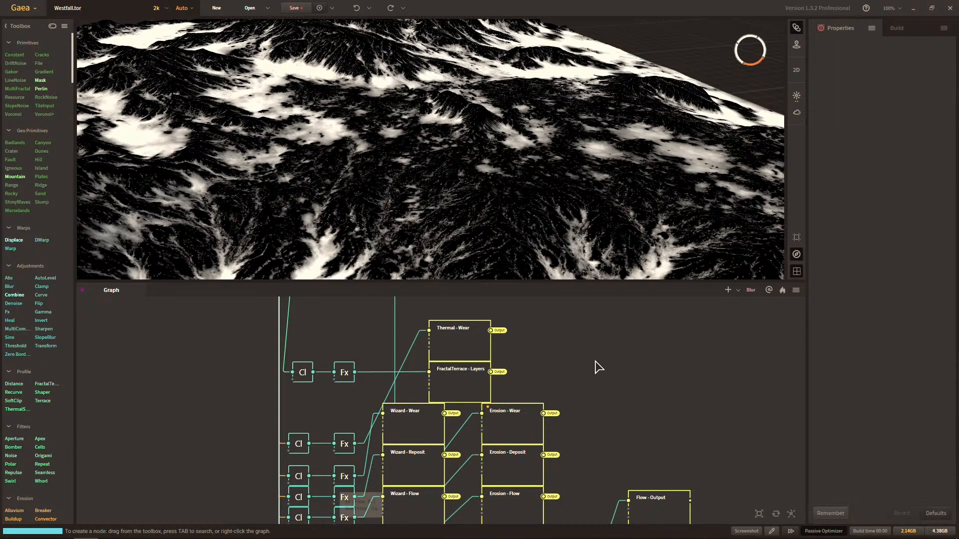
{"action": "middle_click_drag", "start_coordinate": [595, 366], "coordinate": [602, 339]}
{"action": "scroll", "coordinate": [591, 445], "scroll_direction": "down", "scroll_amount": 1}
{"action": "scroll", "coordinate": [594, 352], "scroll_direction": "down", "scroll_amount": 2}
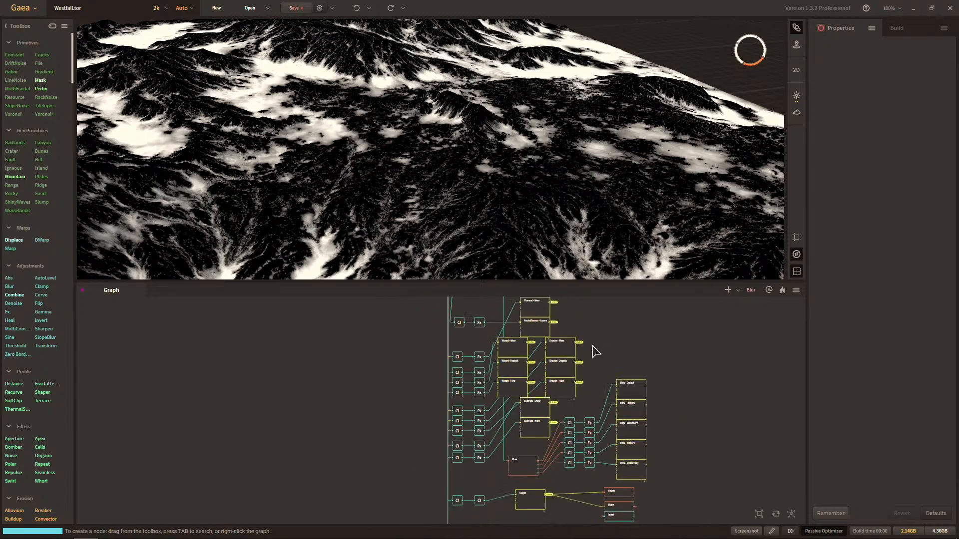
Examine how the Thermal, FractalTerrace, Wizard, Erosion, Snowfall and Flow mask routes are laid out with their Clamp and Fx nodes.
{"action": "scroll", "coordinate": [592, 363], "scroll_direction": "up", "scroll_amount": 3}
{"action": "middle_click_drag", "start_coordinate": [629, 440], "coordinate": [659, 312]}
{"action": "middle_click_drag", "start_coordinate": [656, 377], "coordinate": [649, 466]}
{"action": "middle_click_drag", "start_coordinate": [652, 344], "coordinate": [660, 467]}
{"action": "middle_click_drag", "start_coordinate": [599, 342], "coordinate": [597, 465]}
{"action": "middle_click_drag", "start_coordinate": [594, 407], "coordinate": [557, 283]}
{"action": "scroll", "coordinate": [598, 412], "scroll_direction": "down", "scroll_amount": 4}
{"action": "scroll", "coordinate": [541, 434], "scroll_direction": "up", "scroll_amount": 2}
{"action": "middle_click_drag", "start_coordinate": [542, 433], "coordinate": [537, 370]}
{"action": "mouse_move", "coordinate": [591, 396]}
{"action": "middle_mouse_down"}
{"action": "mouse_move", "coordinate": [584, 388]}
{"action": "mouse_move", "coordinate": [588, 404]}
{"action": "middle_mouse_up"}
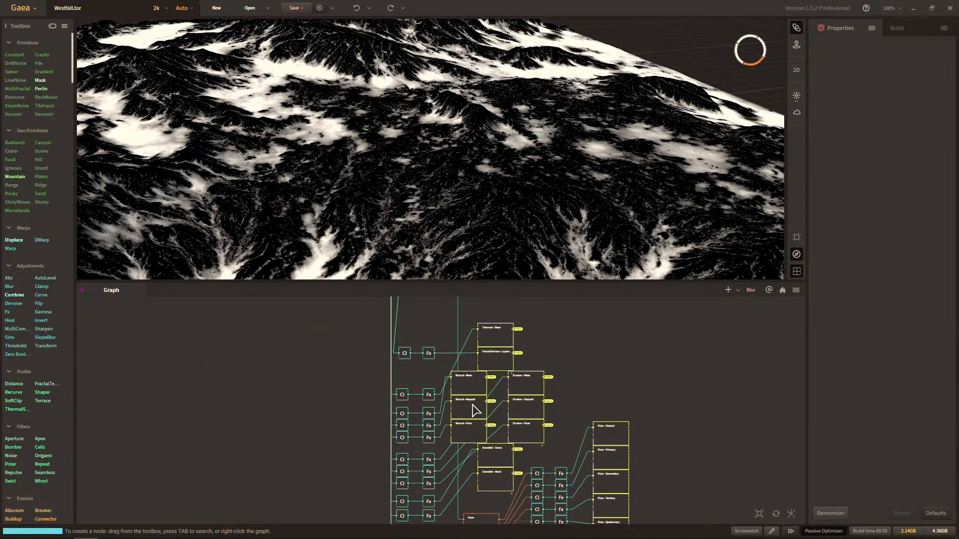
{"action": "middle_click_drag", "start_coordinate": [515, 469], "coordinate": [562, 379]}
{"action": "scroll", "coordinate": [495, 419], "scroll_direction": "up", "scroll_amount": 1}
{"action": "middle_click_drag", "start_coordinate": [596, 336], "coordinate": [573, 403]}
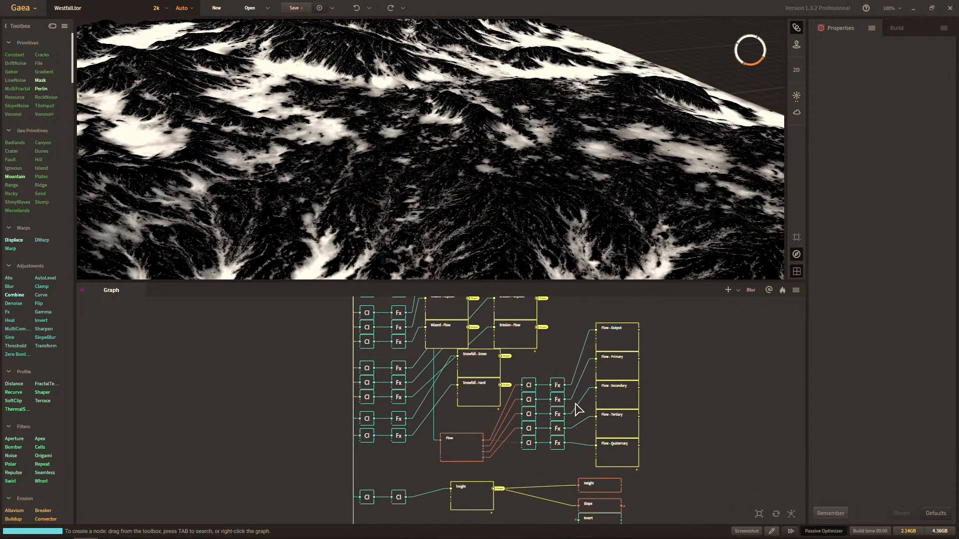
{"action": "middle_click_drag", "start_coordinate": [547, 351], "coordinate": [531, 421]}
{"action": "middle_click_drag", "start_coordinate": [562, 392], "coordinate": [570, 452]}
{"action": "middle_click_drag", "start_coordinate": [610, 325], "coordinate": [643, 322]}
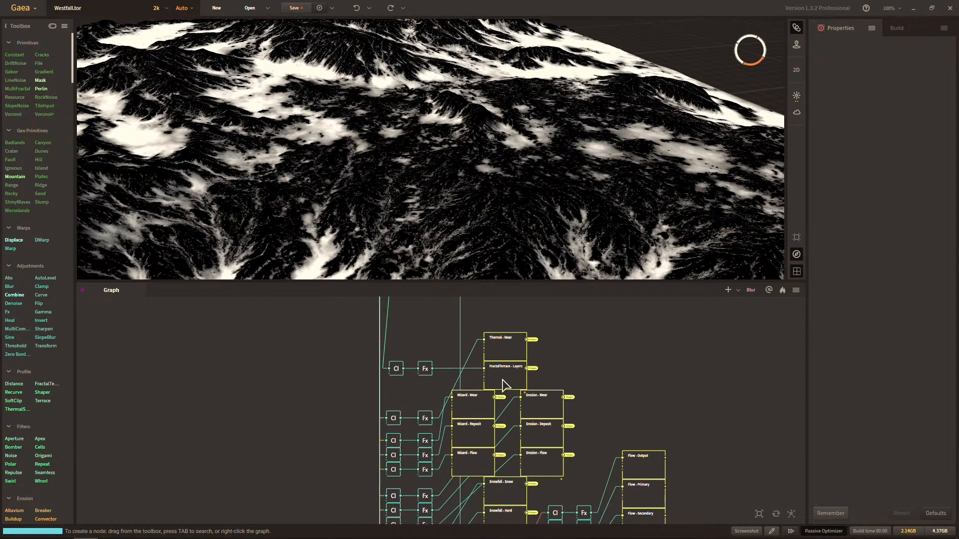
{"action": "middle_click_drag", "start_coordinate": [501, 379], "coordinate": [592, 344]}
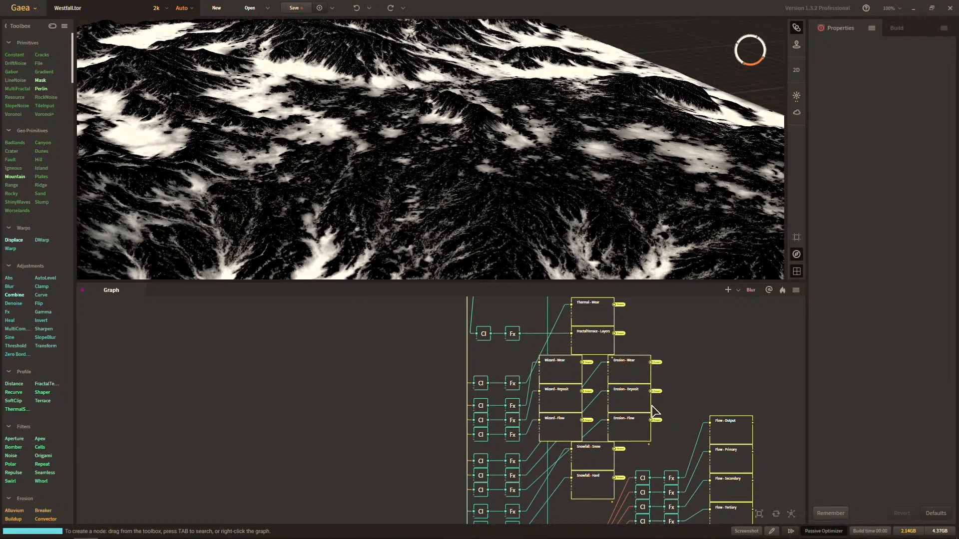
Add a Clamp node fed by the Wear output of the Thermal node, in the space below the FractalTerraces - Layers row.
{"action": "scroll", "coordinate": [709, 402], "scroll_direction": "up", "scroll_amount": 4}
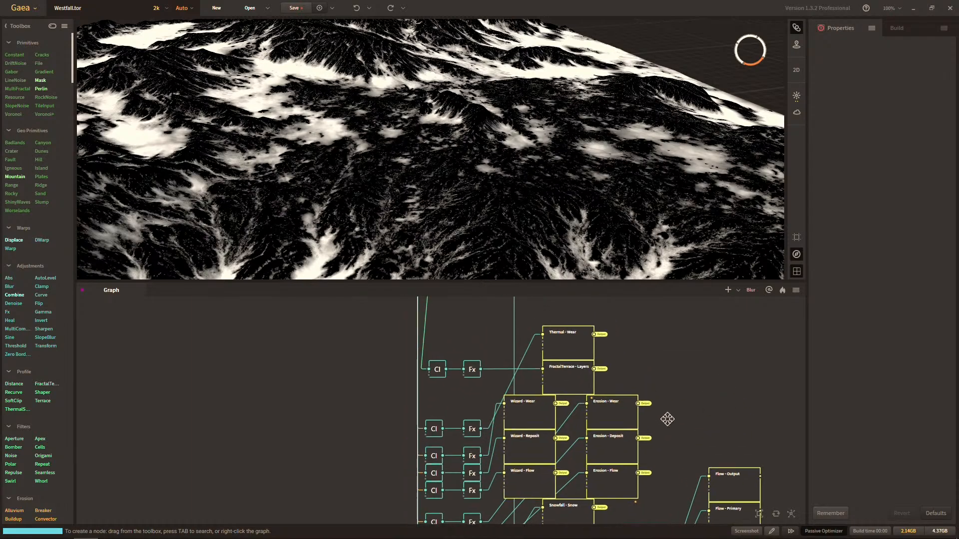
{"action": "middle_click_drag", "start_coordinate": [682, 390], "coordinate": [650, 482]}
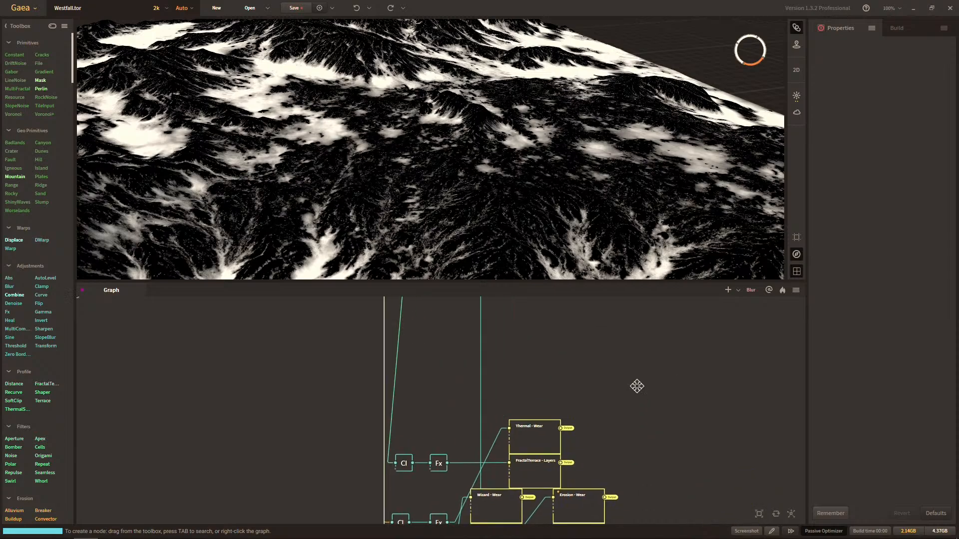
{"action": "middle_click_drag", "start_coordinate": [637, 387], "coordinate": [608, 501]}
{"action": "middle_click_drag", "start_coordinate": [584, 328], "coordinate": [625, 457]}
{"action": "scroll", "coordinate": [625, 457], "scroll_direction": "up", "scroll_amount": 2}
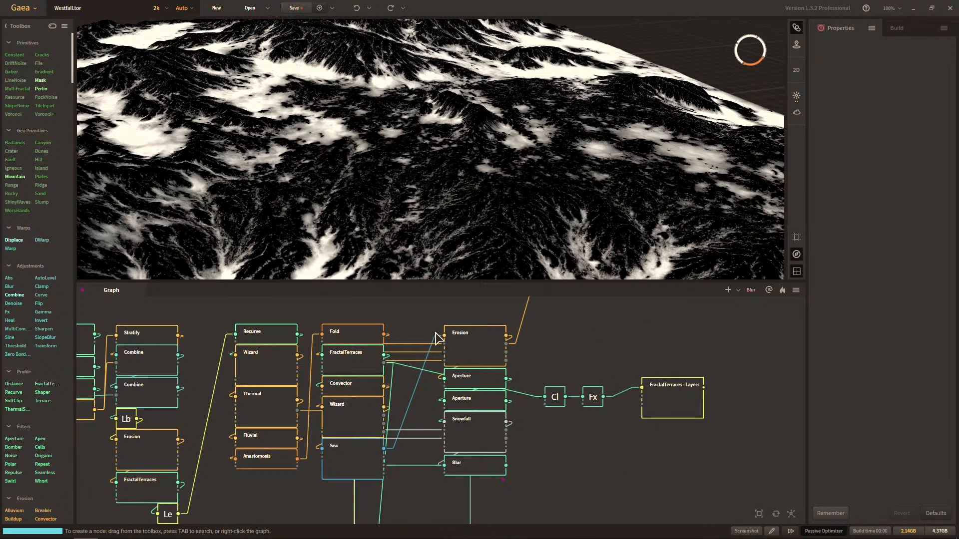
{"action": "middle_click_drag", "start_coordinate": [528, 359], "coordinate": [580, 339]}
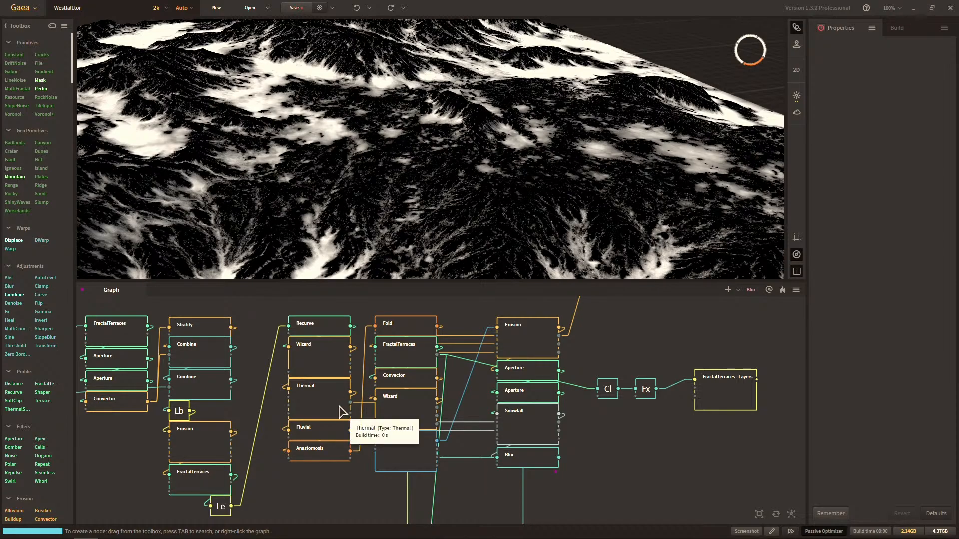
{"action": "left_click_drag", "start_coordinate": [337, 407], "coordinate": [614, 456]}
{"action": "type", "text": "clamp"}
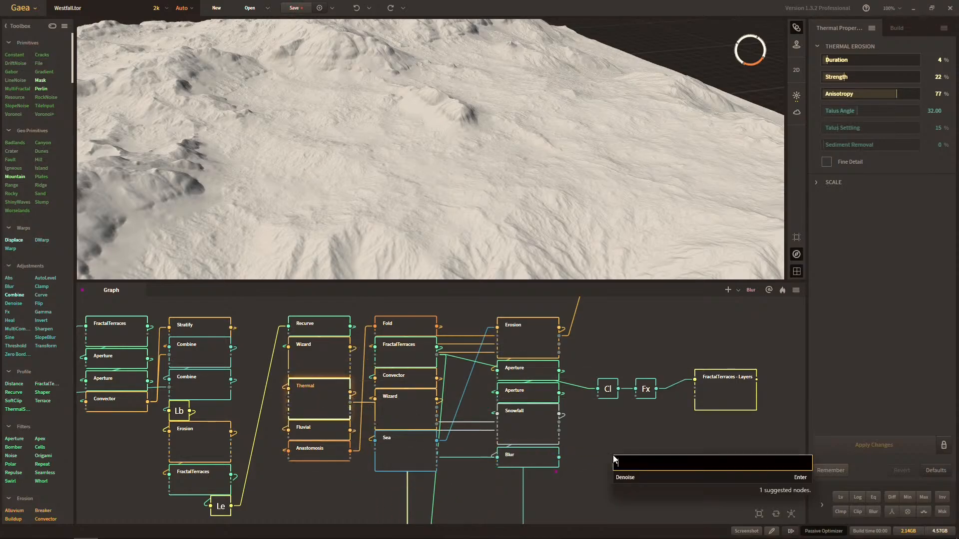
{"action": "key", "text": "Return"}
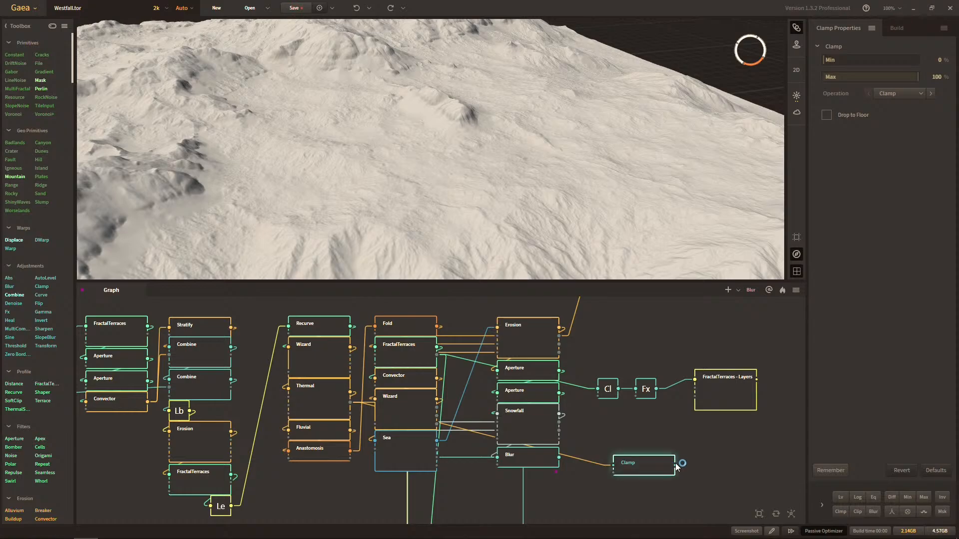
{"action": "left_click_drag", "start_coordinate": [674, 465], "coordinate": [727, 449]}
{"action": "left_click", "coordinate": [503, 54]}
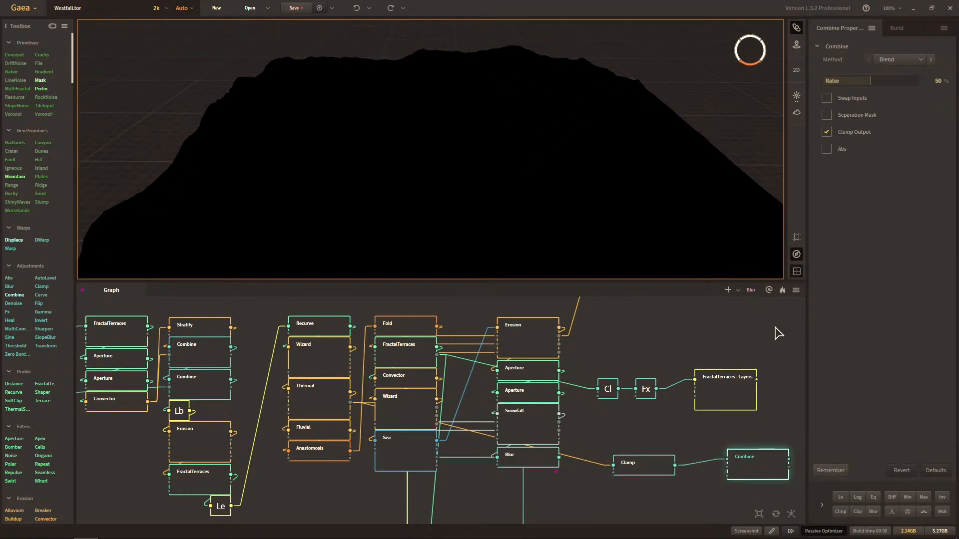
{"action": "key", "text": "Delete"}
Add an Fx node connected to the output of the Thermal wear Clamp.
{"action": "left_click_drag", "start_coordinate": [675, 465], "coordinate": [730, 447]}
{"action": "type", "text": "fx"}
{"action": "key", "text": "Return"}
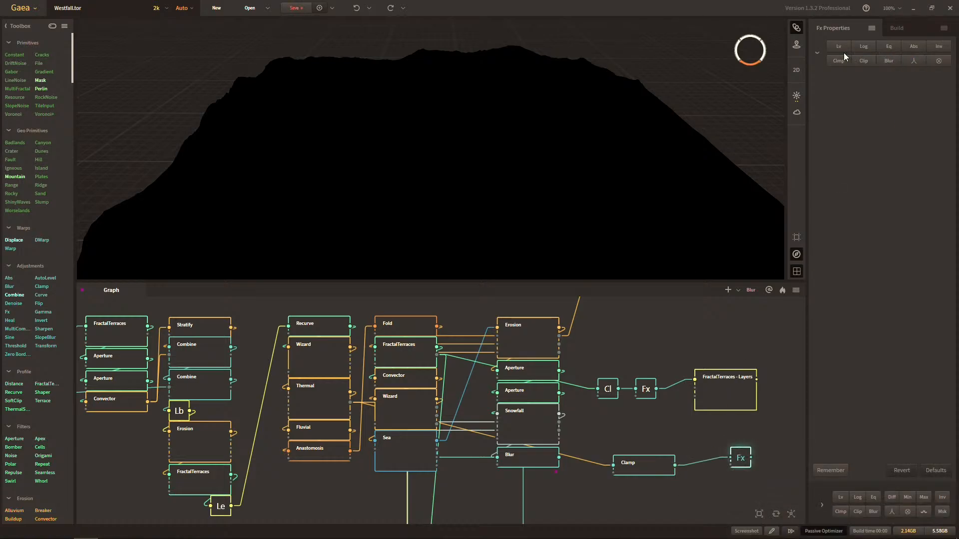
Try the Log and Lv effects on the new Fx node and inspect the wear mask on the terrain up close.
{"action": "left_click", "coordinate": [867, 46]}
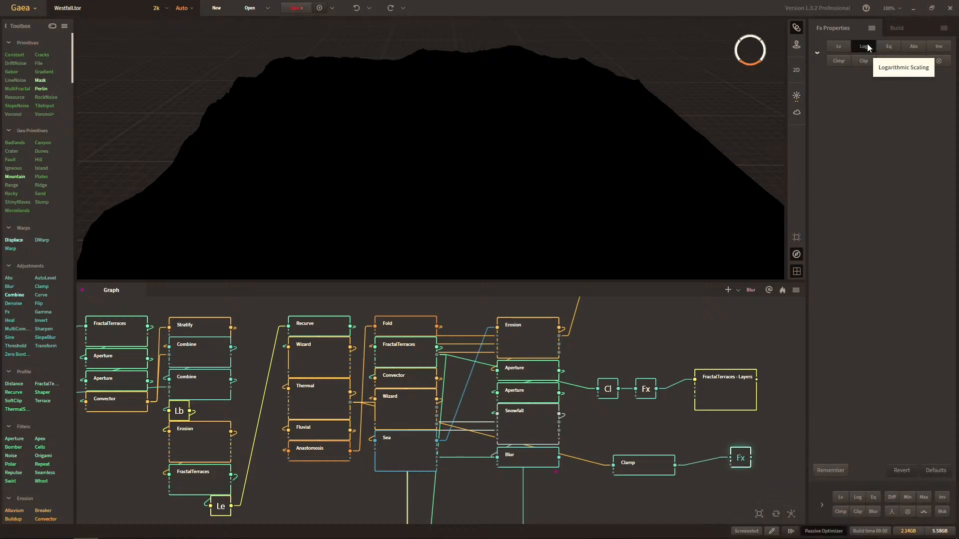
{"action": "left_click", "coordinate": [849, 46]}
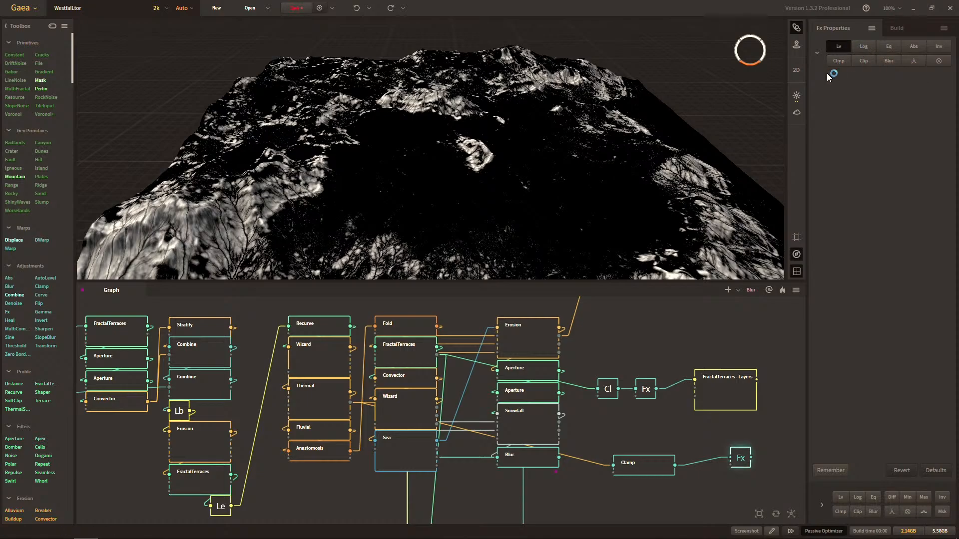
{"action": "left_click", "coordinate": [870, 47]}
{"action": "middle_click_drag", "start_coordinate": [679, 92], "coordinate": [659, 131]}
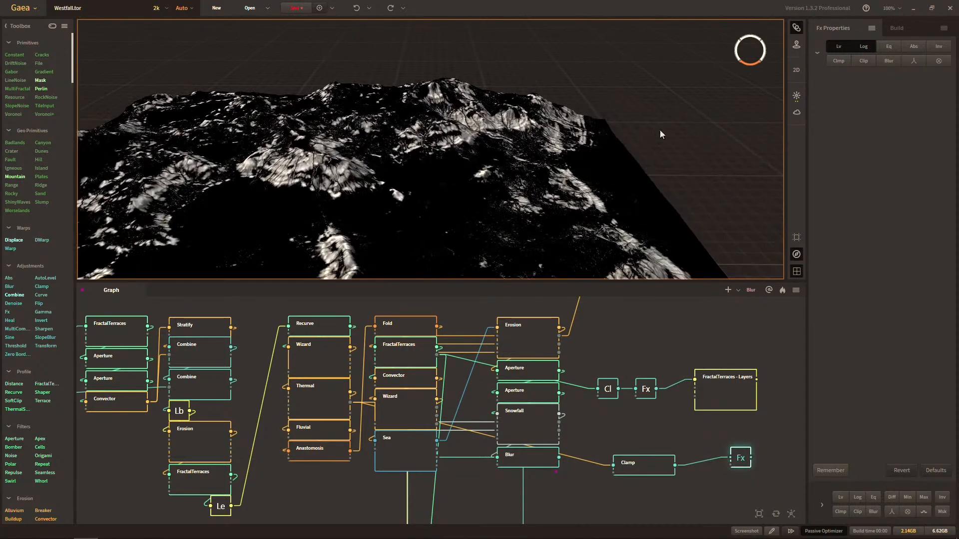
{"action": "middle_click_drag", "start_coordinate": [571, 107], "coordinate": [635, 124]}
{"action": "scroll", "coordinate": [612, 128], "scroll_direction": "up", "scroll_amount": 8}
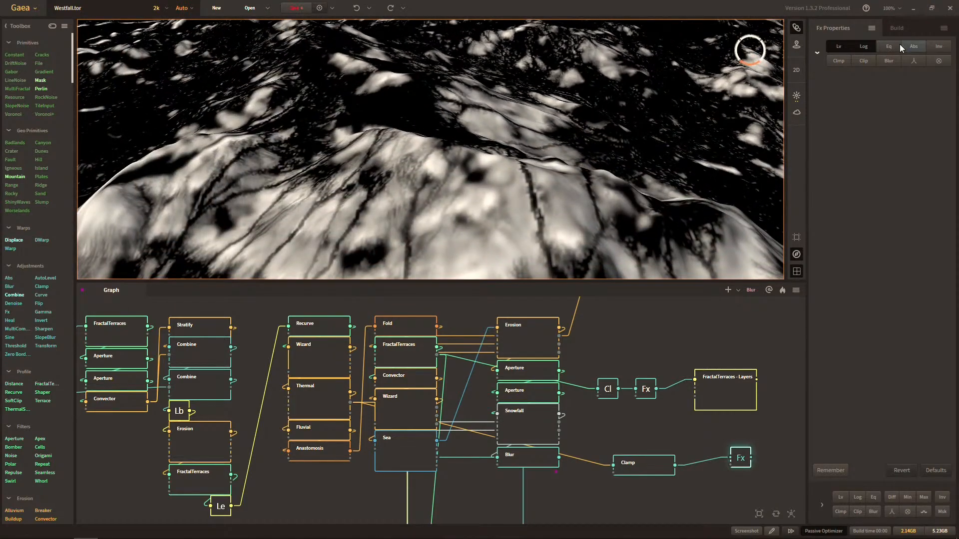
Try the Eq effect alone on the Fx node, with Lv and Log off, and inspect the wear mask from another angle.
{"action": "left_click", "coordinate": [866, 47]}
{"action": "left_click", "coordinate": [845, 50]}
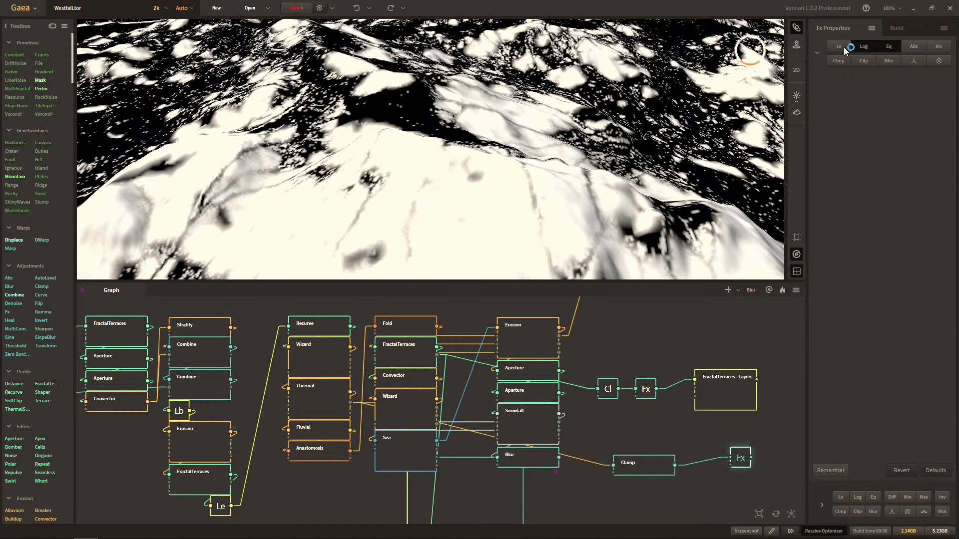
{"action": "left_click", "coordinate": [864, 51]}
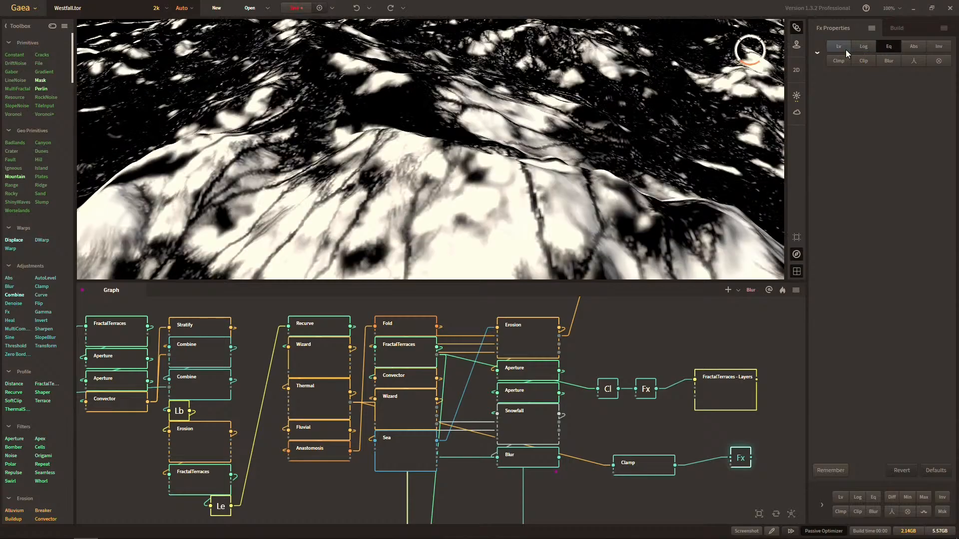
{"action": "middle_click_drag", "start_coordinate": [719, 95], "coordinate": [549, 231]}
{"action": "scroll", "coordinate": [562, 129], "scroll_direction": "down", "scroll_amount": 5}
{"action": "scroll", "coordinate": [575, 155], "scroll_direction": "up", "scroll_amount": 6}
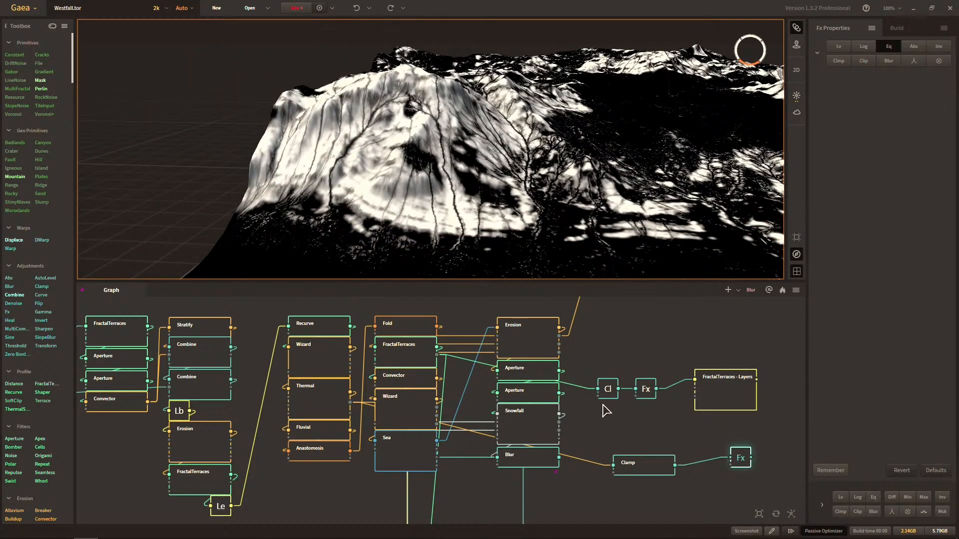
{"action": "middle_click_drag", "start_coordinate": [552, 186], "coordinate": [581, 202]}
{"action": "scroll", "coordinate": [569, 200], "scroll_direction": "up", "scroll_amount": 2}
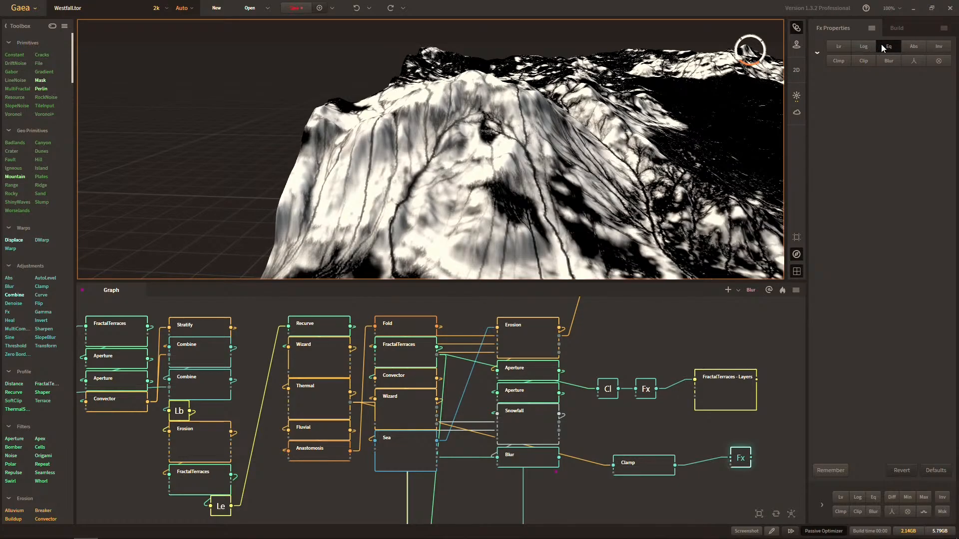
Set the Fx node to Lv only after testing Log, and preview the FractalTerraces - Layers mask for comparison.
{"action": "left_click", "coordinate": [864, 46]}
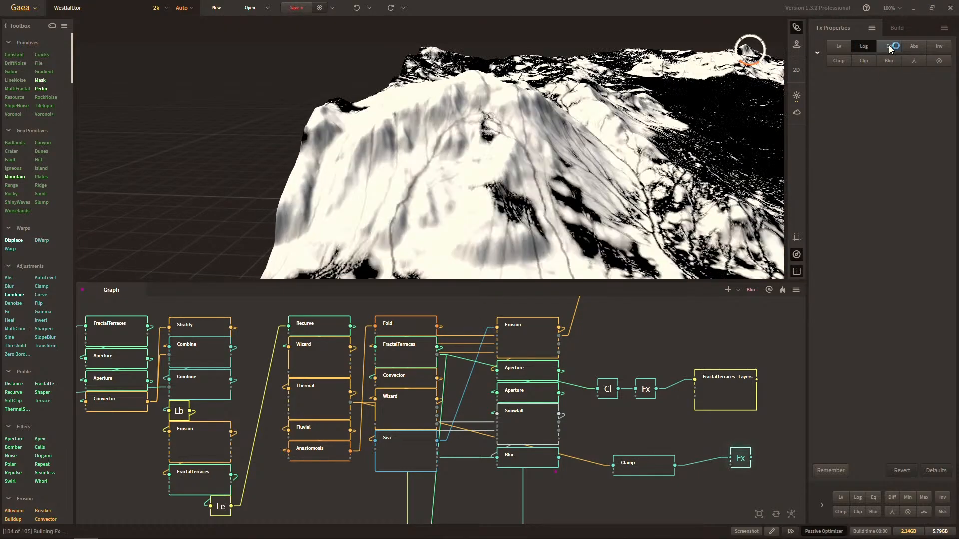
{"action": "left_click", "coordinate": [838, 46]}
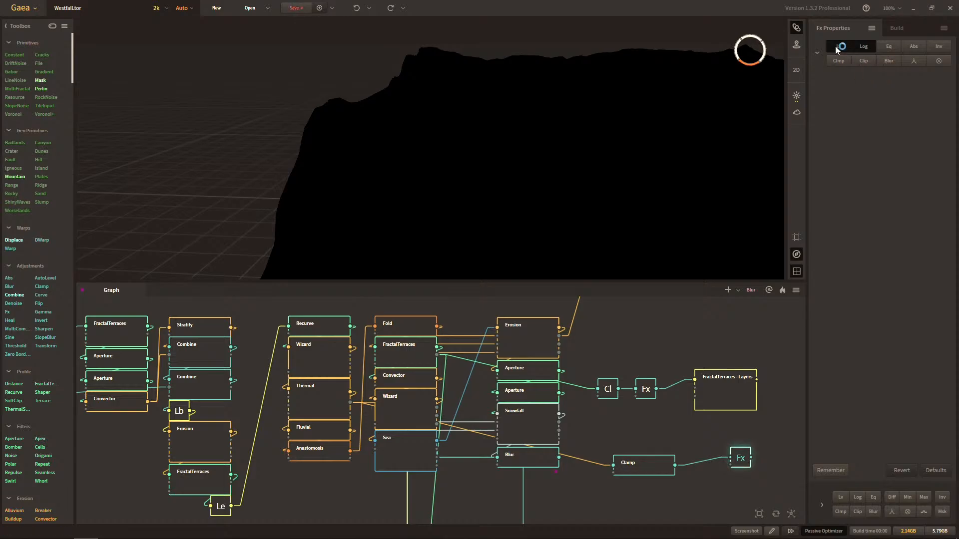
{"action": "middle_click_drag", "start_coordinate": [645, 169], "coordinate": [594, 201]}
{"action": "left_click", "coordinate": [863, 49]}
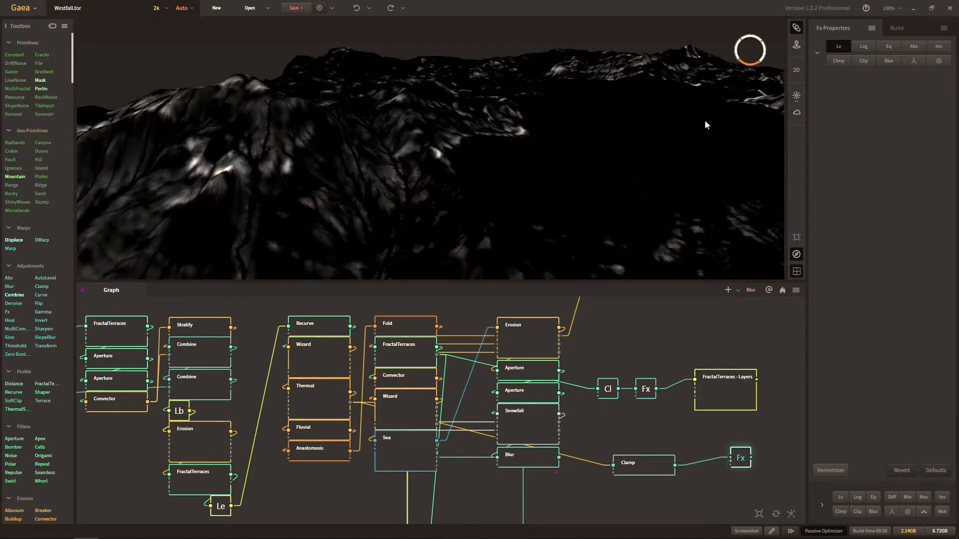
{"action": "left_click", "coordinate": [866, 46]}
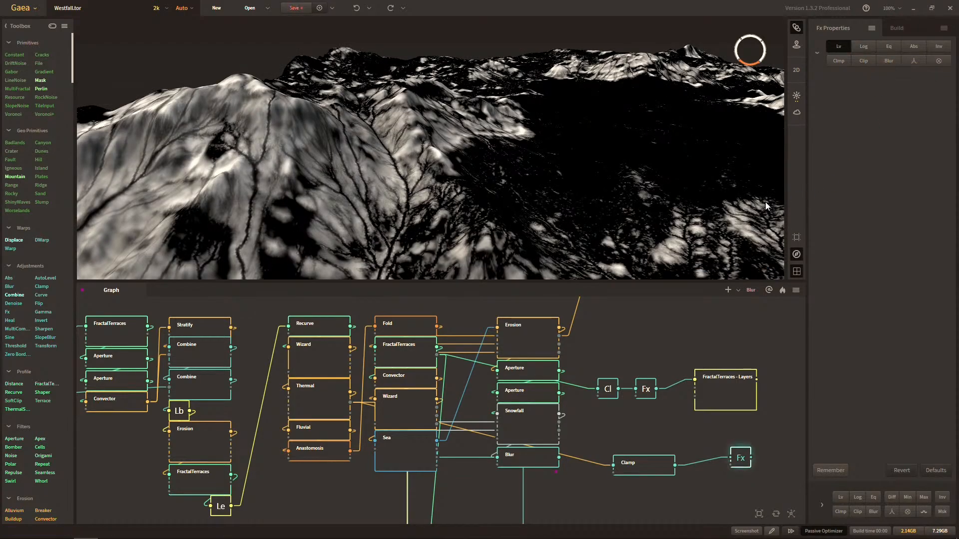
{"action": "left_click", "coordinate": [735, 380]}
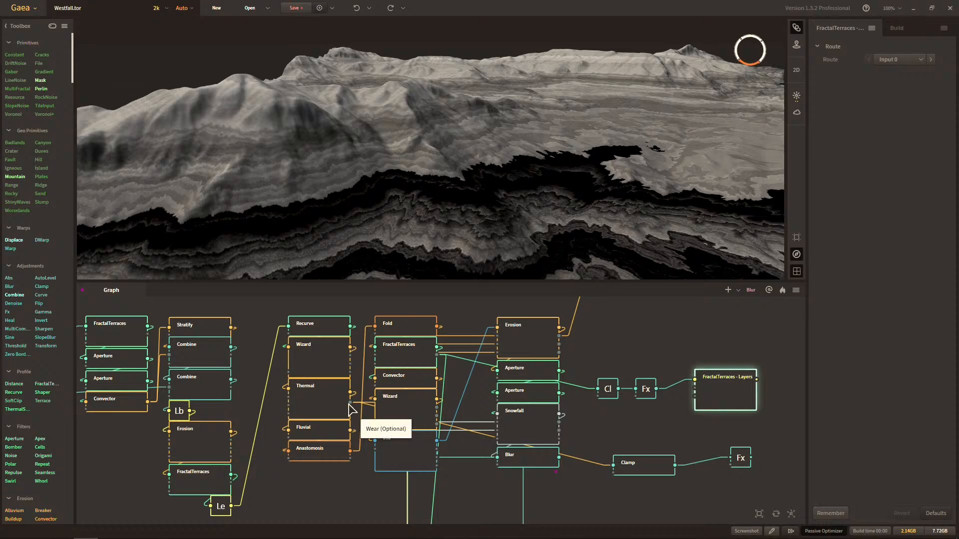
{"action": "left_click", "coordinate": [742, 462]}
Move the Fx node closer to the Clamp, attach a Route node to its output and rename the Route Thermal - Wear.
{"action": "left_click_drag", "start_coordinate": [779, 388], "coordinate": [664, 368]}
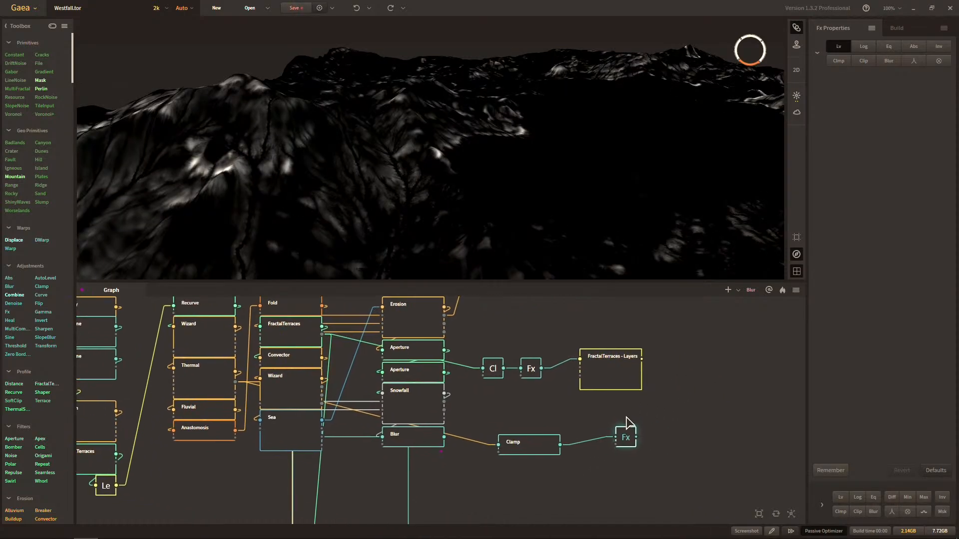
{"action": "left_click_drag", "start_coordinate": [631, 435], "coordinate": [667, 428]}
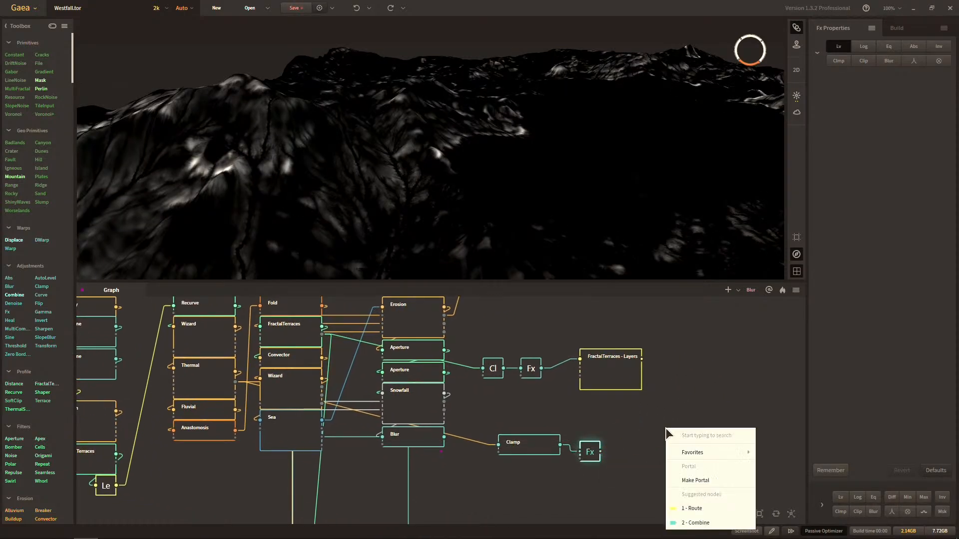
{"action": "type", "text": "rou"}
{"action": "key", "text": "Return"}
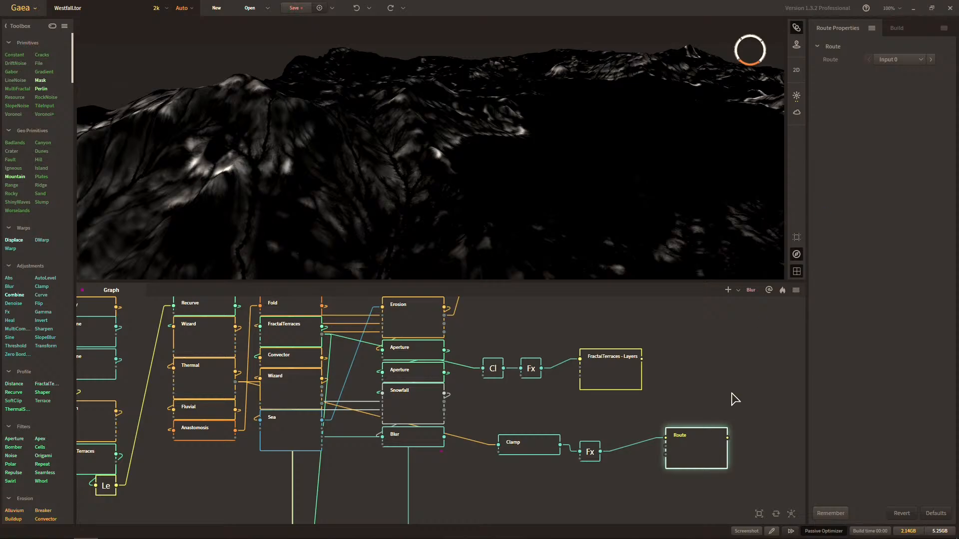
{"action": "double_click", "coordinate": [704, 440]}
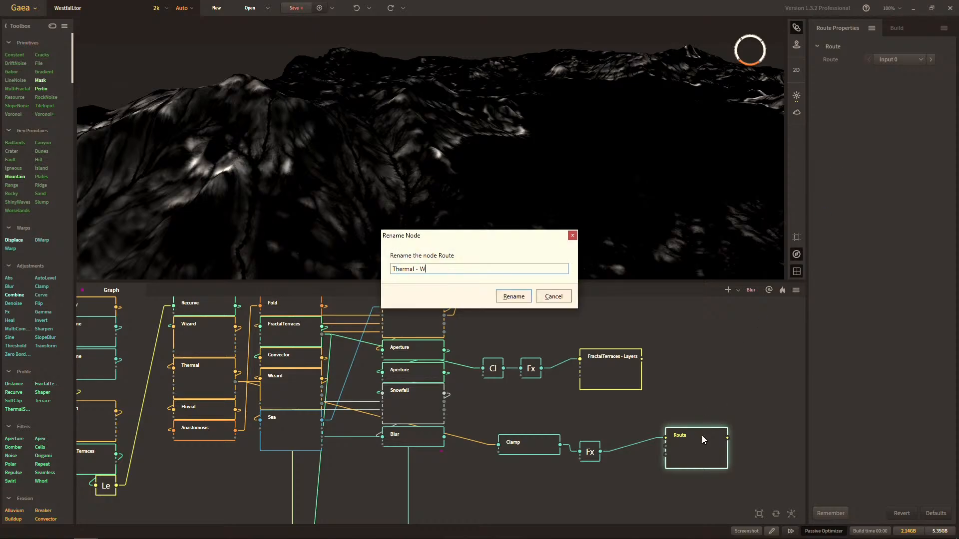
{"action": "type", "text": "Thermal - W"}
{"action": "key", "text": "Return"}
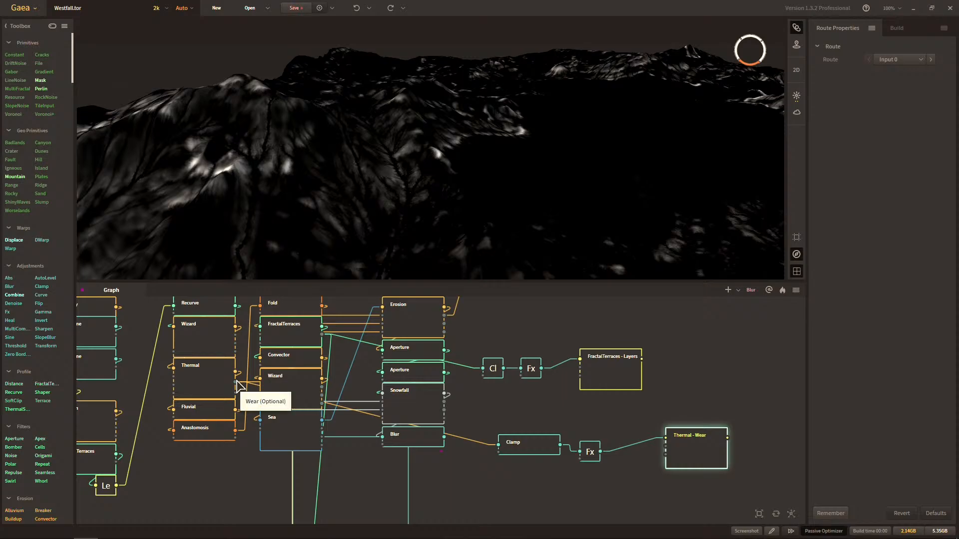
Make a portal from the Thermal - Wear route's output and move the route closer to the Fx node.
{"action": "right_click", "coordinate": [722, 441]}
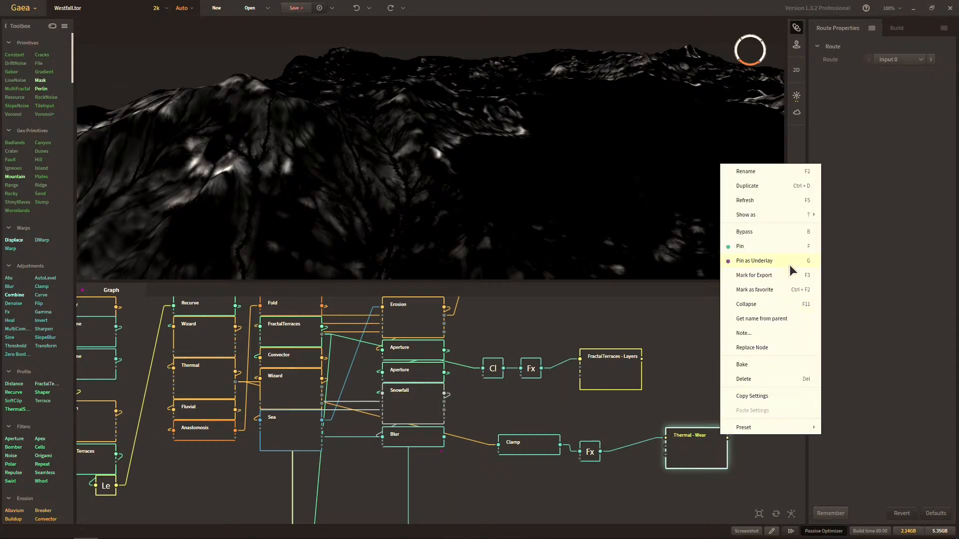
{"action": "left_click", "coordinate": [742, 443]}
{"action": "mouse_move", "coordinate": [727, 438]}
{"action": "left_mouse_down"}
{"action": "mouse_move", "coordinate": [755, 412]}
{"action": "mouse_move", "coordinate": [736, 421]}
{"action": "left_mouse_up"}
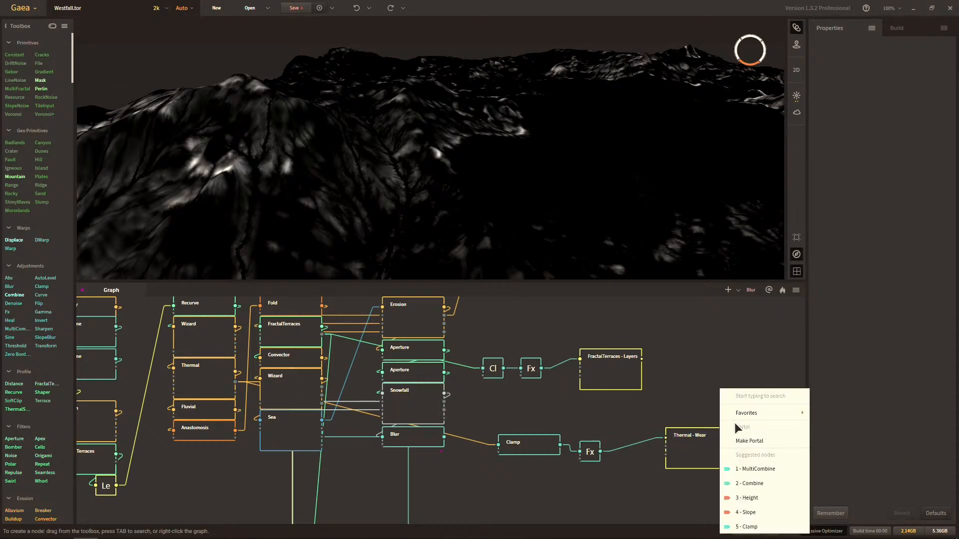
{"action": "key", "text": "Escape"}
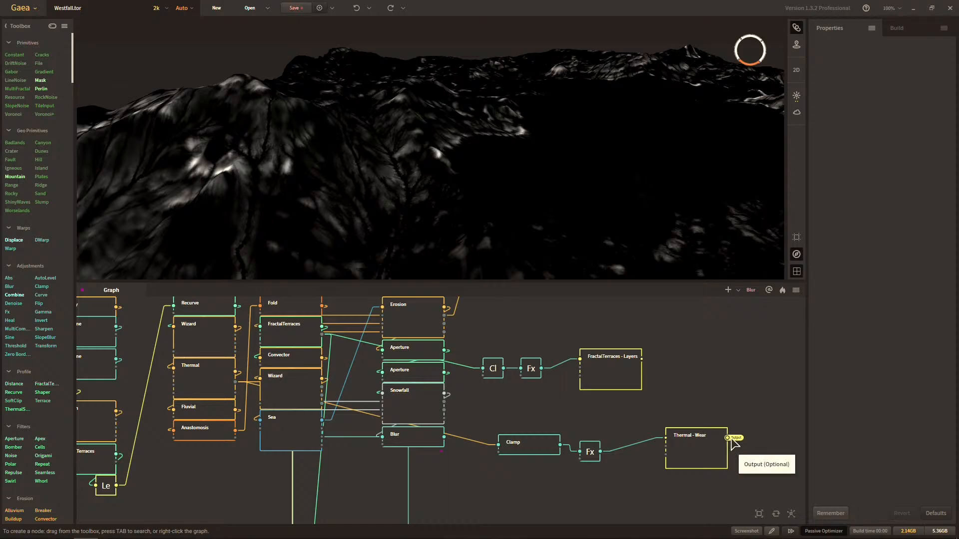
{"action": "left_click_drag", "start_coordinate": [705, 452], "coordinate": [670, 452]}
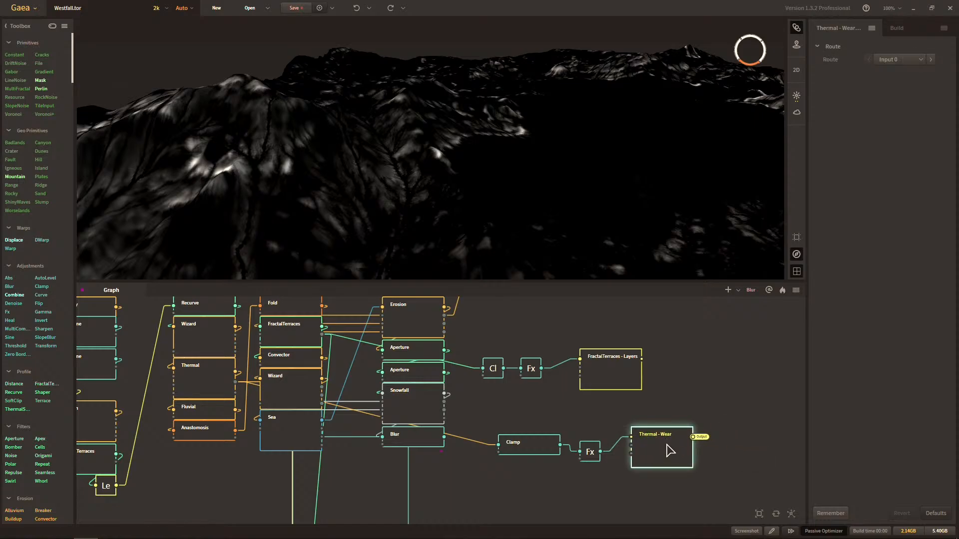
{"action": "scroll", "coordinate": [654, 353], "scroll_direction": "down", "scroll_amount": 2}
{"action": "left_click_drag", "start_coordinate": [551, 455], "coordinate": [704, 330]}
{"action": "left_click", "coordinate": [708, 470]}
{"action": "scroll", "coordinate": [641, 450], "scroll_direction": "up", "scroll_amount": 2}
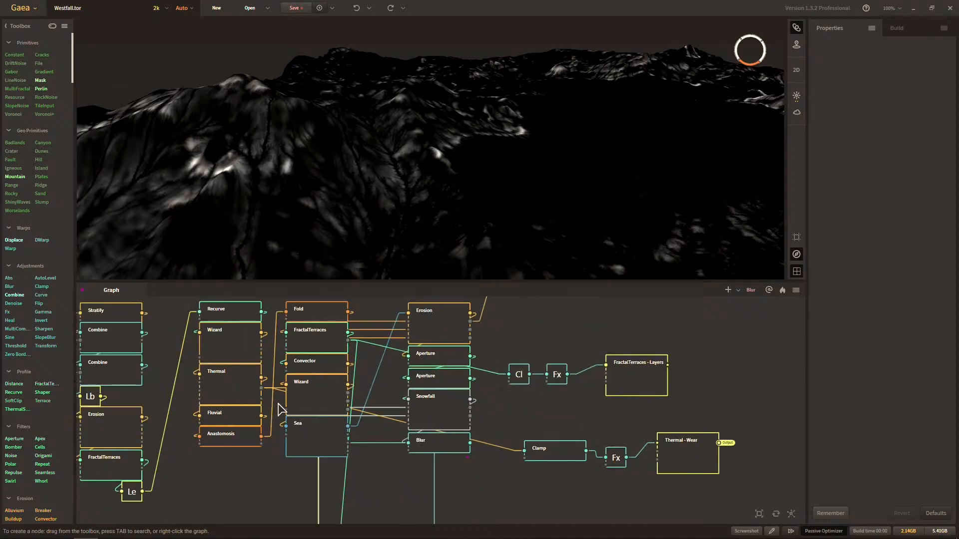
Delete the demonstration Clamp, Fx and Route rows, including FractalTerraces - Layers and Thermal - Wear, beside the Erosion and Snowfall stack.
{"action": "left_click", "coordinate": [615, 457]}
{"action": "left_click", "coordinate": [684, 459]}
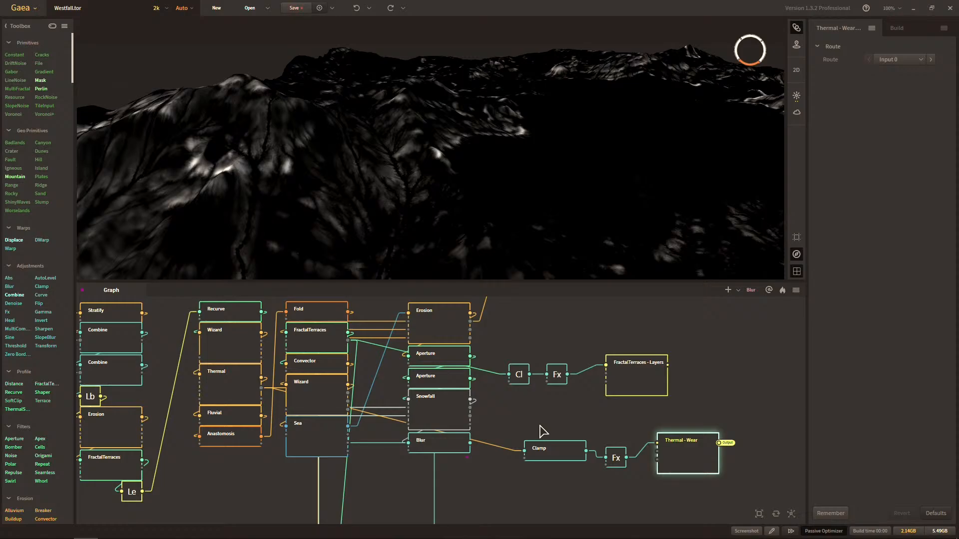
{"action": "scroll", "coordinate": [544, 430], "scroll_direction": "down", "scroll_amount": 3}
{"action": "left_click", "coordinate": [524, 482]}
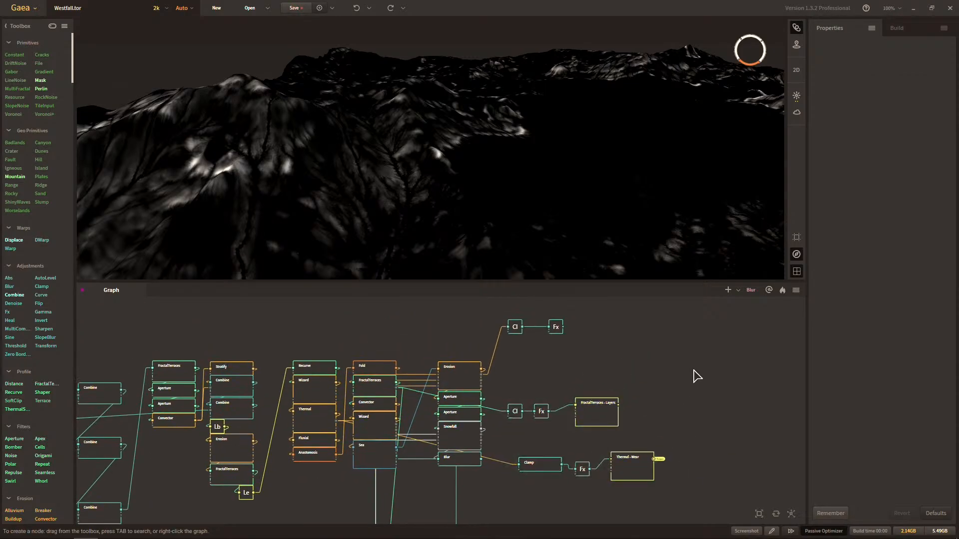
{"action": "mouse_move", "coordinate": [711, 301]}
{"action": "left_mouse_down"}
{"action": "mouse_move", "coordinate": [534, 502]}
{"action": "mouse_move", "coordinate": [515, 499]}
{"action": "left_mouse_up"}
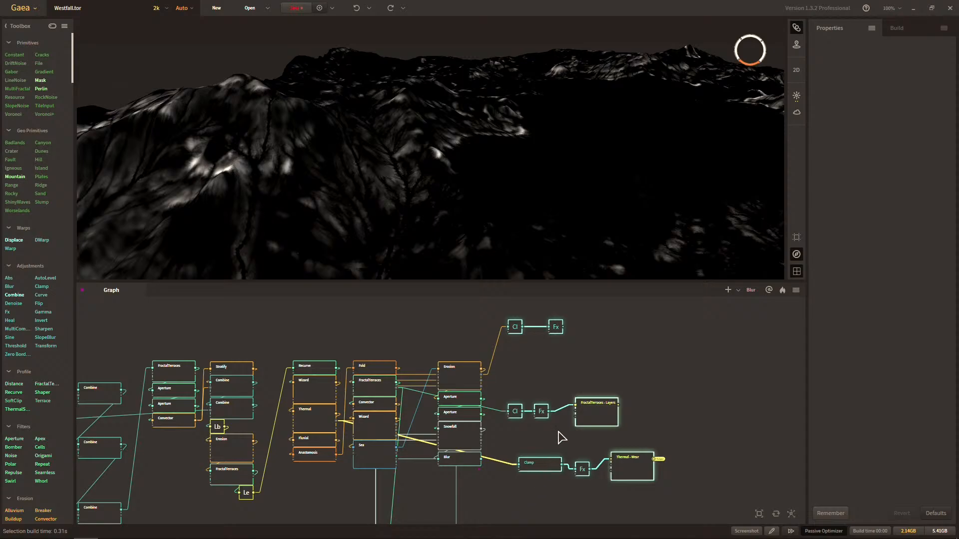
{"action": "key", "text": "Delete"}
Examine the prepared block of mask rows below the main graph and the connections feeding it from the terrain nodes.
{"action": "middle_click_drag", "start_coordinate": [552, 480], "coordinate": [564, 363]}
{"action": "middle_click_drag", "start_coordinate": [529, 508], "coordinate": [530, 373]}
{"action": "scroll", "coordinate": [531, 372], "scroll_direction": "down", "scroll_amount": 3}
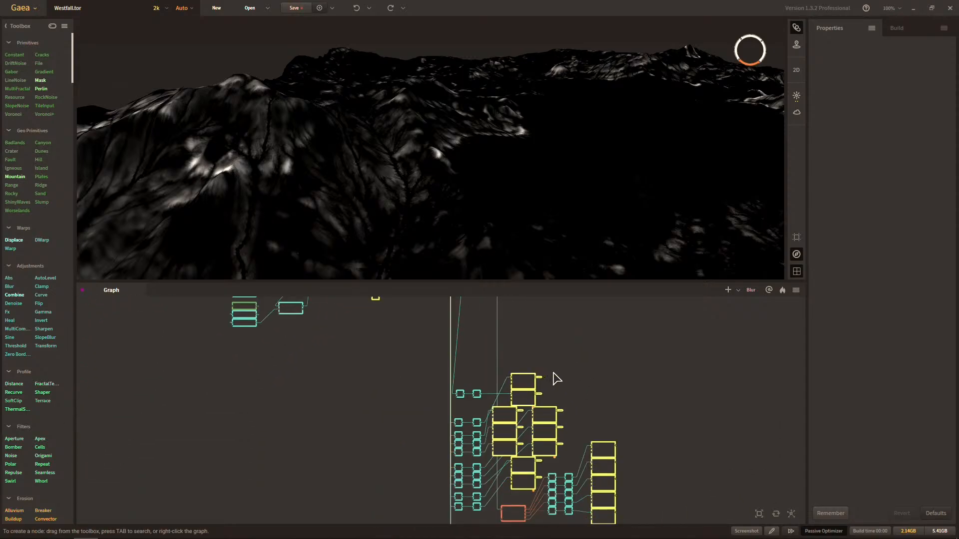
{"action": "scroll", "coordinate": [537, 368], "scroll_direction": "down", "scroll_amount": 5}
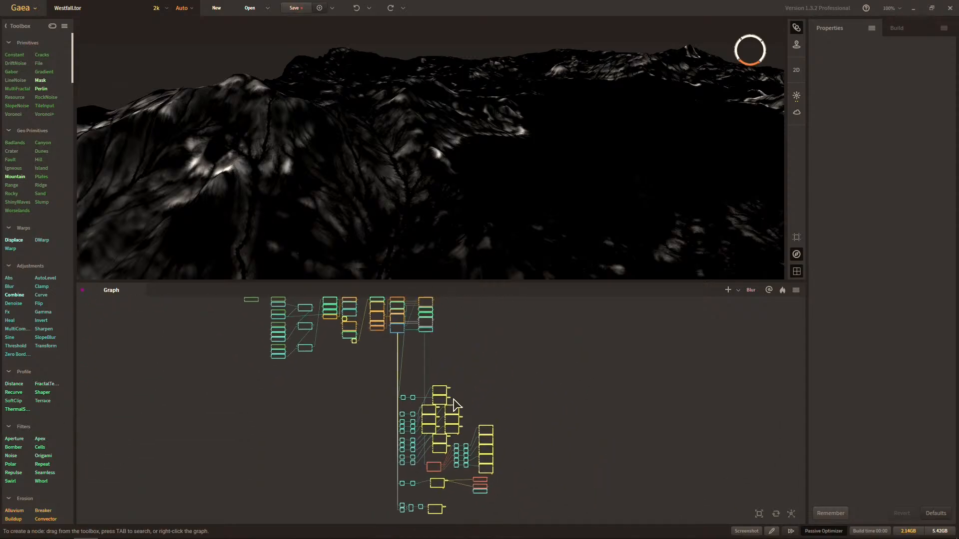
{"action": "left_click_drag", "start_coordinate": [383, 379], "coordinate": [493, 520]}
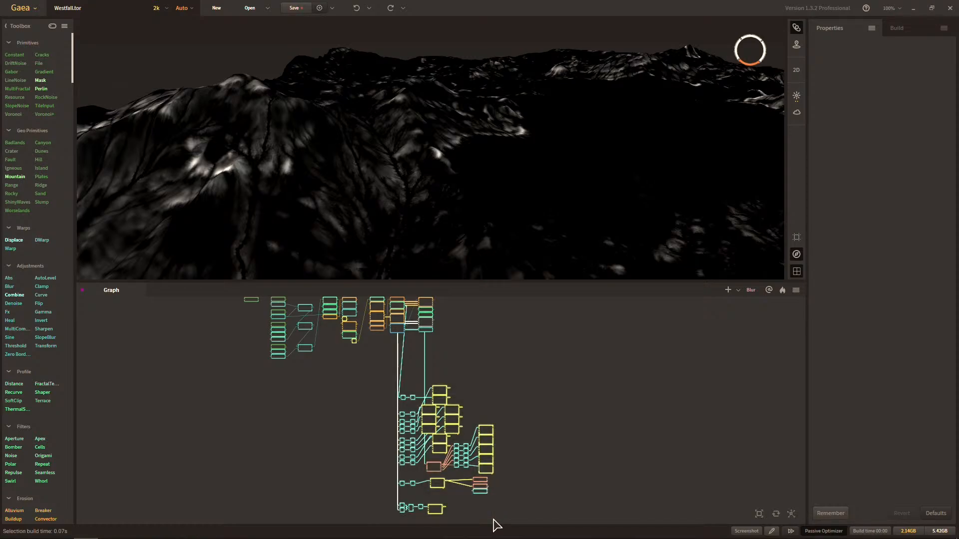
{"action": "scroll", "coordinate": [544, 450], "scroll_direction": "up", "scroll_amount": 4}
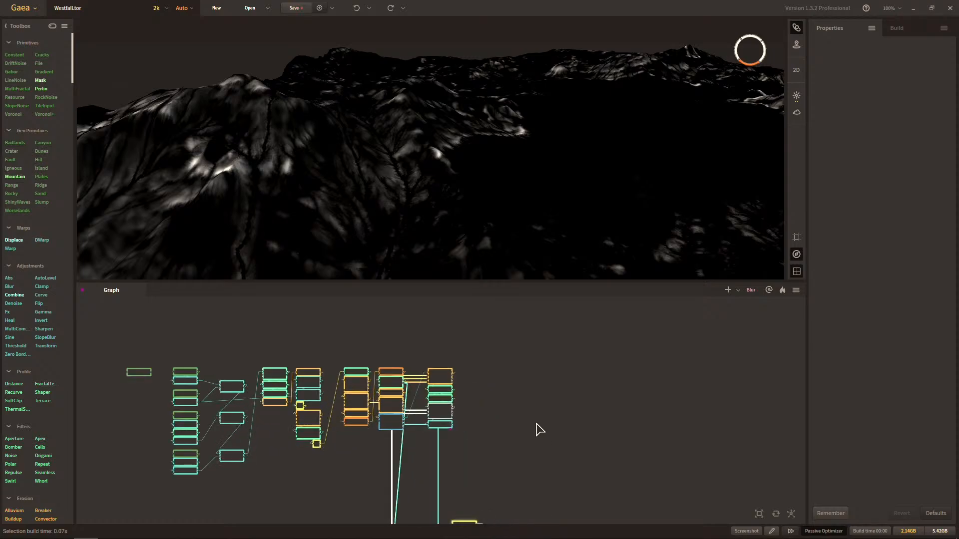
{"action": "scroll", "coordinate": [539, 429], "scroll_direction": "up", "scroll_amount": 1}
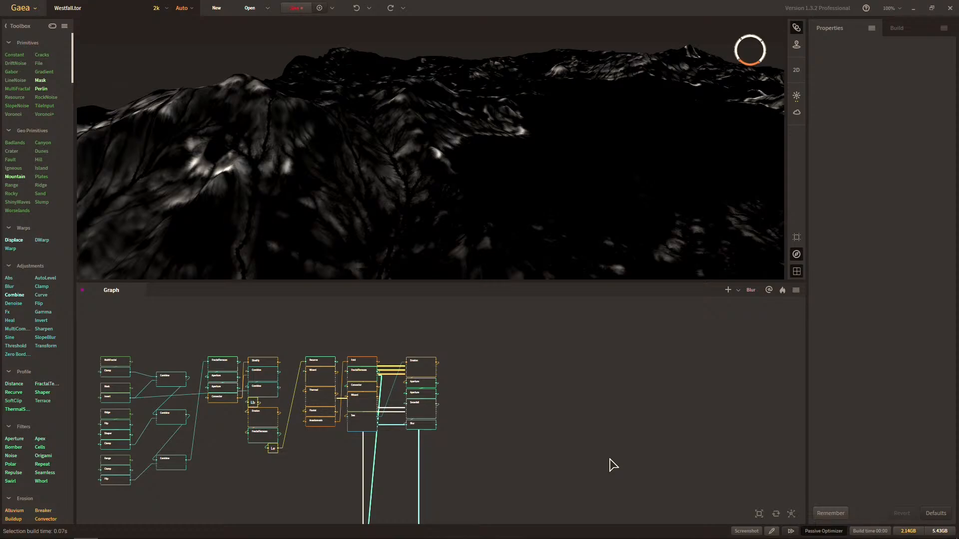
{"action": "scroll", "coordinate": [315, 409], "scroll_direction": "up", "scroll_amount": 2}
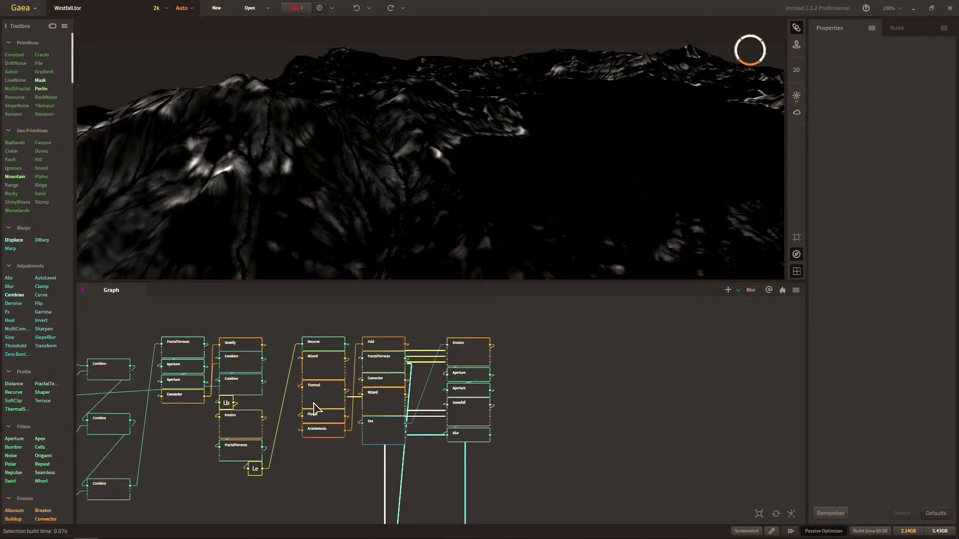
{"action": "scroll", "coordinate": [394, 384], "scroll_direction": "up", "scroll_amount": 1}
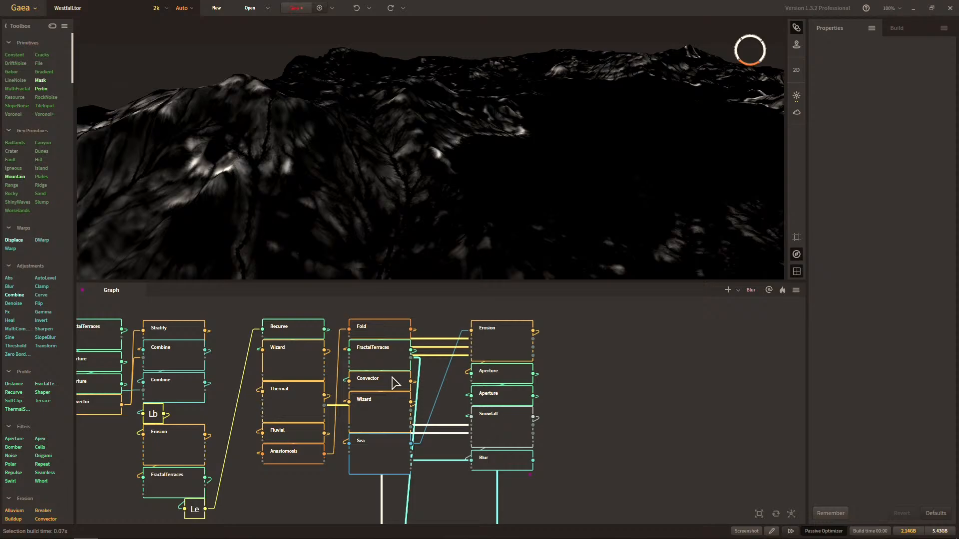
{"action": "scroll", "coordinate": [408, 386], "scroll_direction": "down", "scroll_amount": 3}
{"action": "middle_click_drag", "start_coordinate": [475, 454], "coordinate": [452, 310]}
{"action": "scroll", "coordinate": [444, 363], "scroll_direction": "down", "scroll_amount": 2}
{"action": "left_click", "coordinate": [351, 385]}
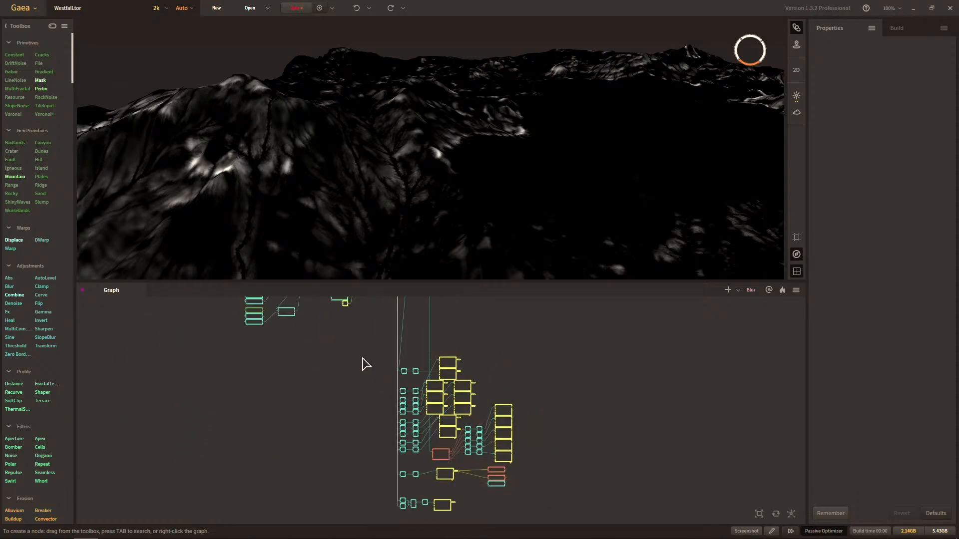
Move the whole block of prepared mask rows up beside the Erosion, Aperture, Snowfall and Blur stack.
{"action": "left_click_drag", "start_coordinate": [362, 348], "coordinate": [553, 531]}
{"action": "middle_click_drag", "start_coordinate": [557, 427], "coordinate": [535, 525]}
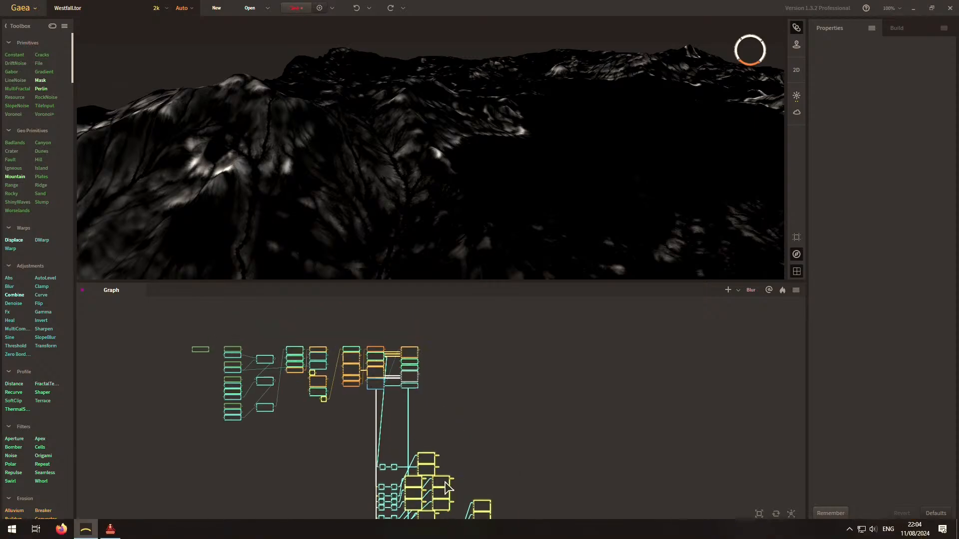
{"action": "left_click_drag", "start_coordinate": [444, 485], "coordinate": [514, 331]}
{"action": "middle_click_drag", "start_coordinate": [522, 407], "coordinate": [525, 476]}
{"action": "scroll", "coordinate": [522, 429], "scroll_direction": "up", "scroll_amount": 1}
{"action": "left_click_drag", "start_coordinate": [516, 410], "coordinate": [518, 383]}
{"action": "left_click", "coordinate": [593, 350]}
Inspect a Clamp and Fx pair fed by Erosion, preview its mask, and check the Wizard - Wear route.
{"action": "scroll", "coordinate": [499, 402], "scroll_direction": "up", "scroll_amount": 6}
{"action": "middle_click_drag", "start_coordinate": [464, 383], "coordinate": [614, 307]}
{"action": "middle_click_drag", "start_coordinate": [533, 368], "coordinate": [497, 380]}
{"action": "left_click", "coordinate": [566, 339]}
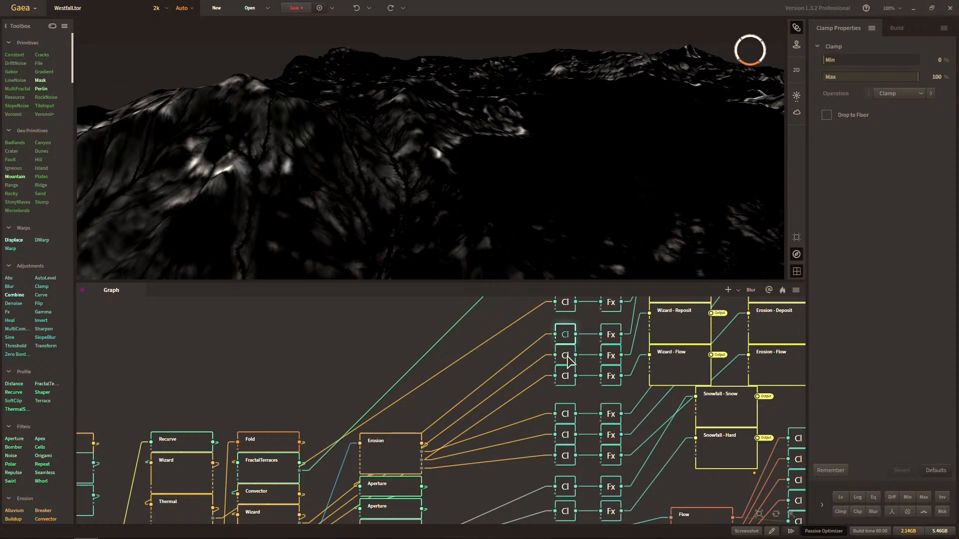
{"action": "left_click", "coordinate": [610, 341]}
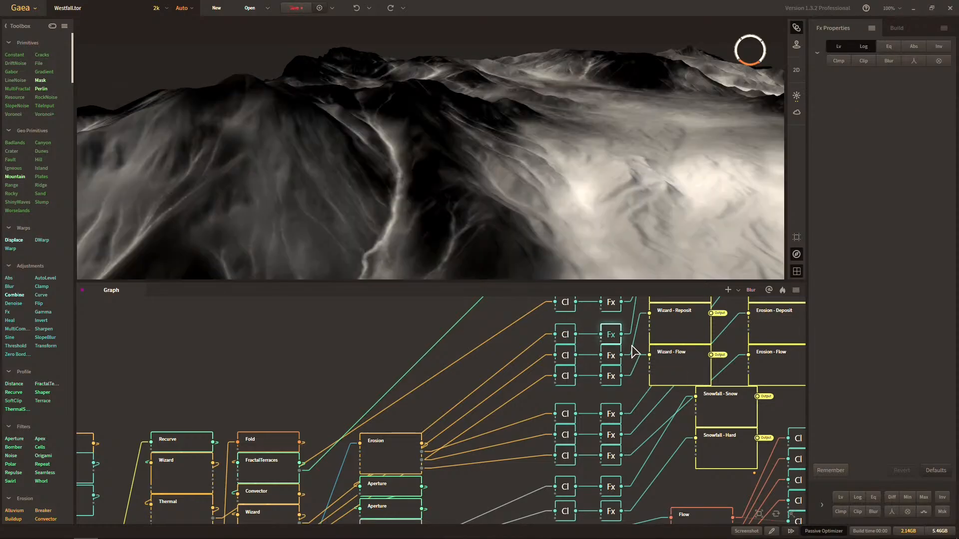
{"action": "middle_click_drag", "start_coordinate": [637, 382], "coordinate": [523, 421]}
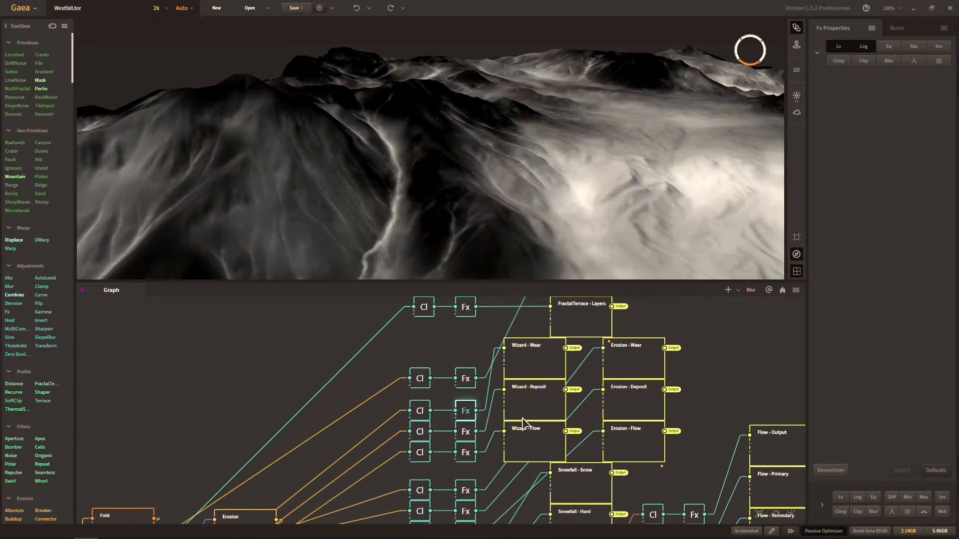
{"action": "left_click", "coordinate": [533, 376]}
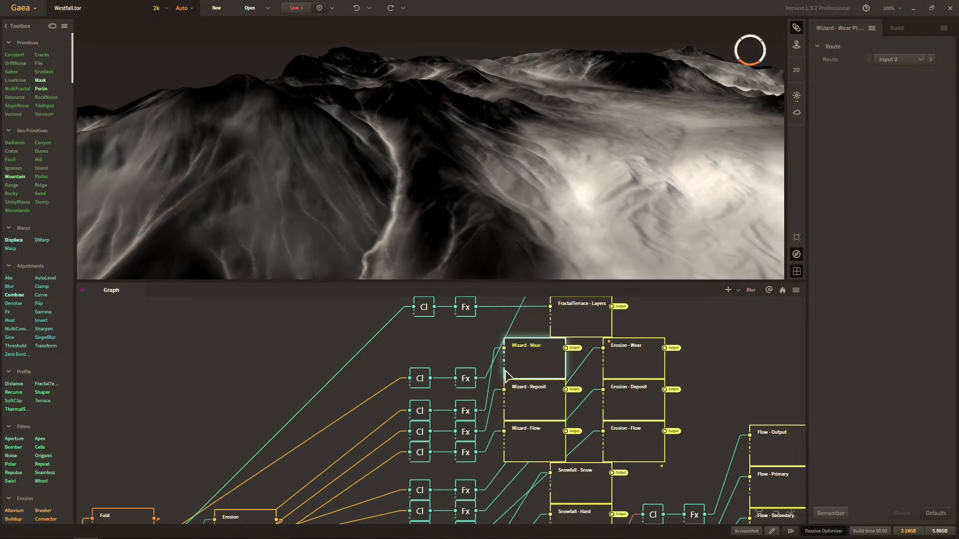
{"action": "middle_click_drag", "start_coordinate": [436, 420], "coordinate": [689, 297]}
{"action": "middle_click_drag", "start_coordinate": [510, 385], "coordinate": [527, 376]}
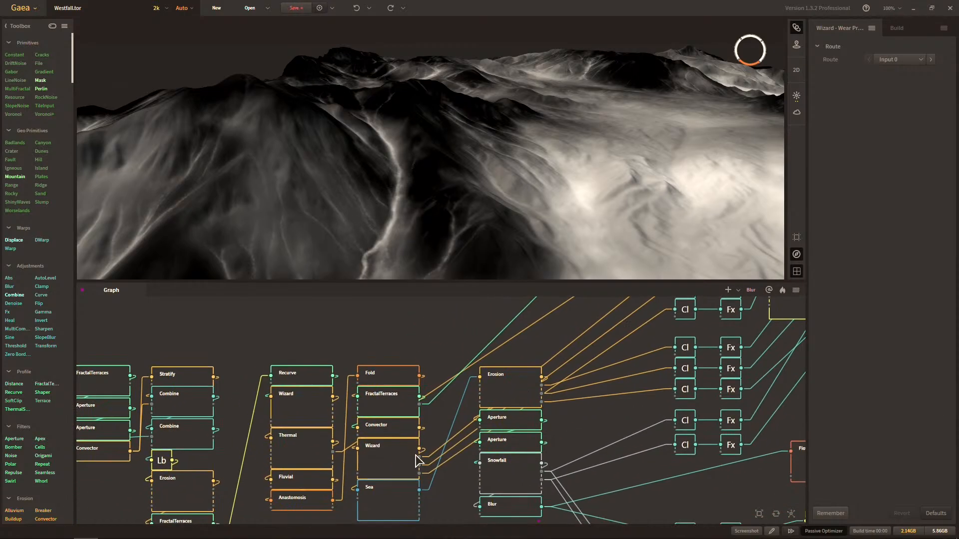
Trace the Wizard and Thermal connections to their named routes and preview the Wizard - Reposit mask.
{"action": "middle_click_drag", "start_coordinate": [611, 353], "coordinate": [462, 415]}
{"action": "middle_click_drag", "start_coordinate": [648, 326], "coordinate": [467, 420]}
{"action": "middle_click_drag", "start_coordinate": [609, 430], "coordinate": [495, 375]}
{"action": "middle_click_drag", "start_coordinate": [535, 415], "coordinate": [582, 432]}
{"action": "middle_click_drag", "start_coordinate": [539, 372], "coordinate": [540, 415]}
{"action": "middle_click_drag", "start_coordinate": [457, 344], "coordinate": [461, 369]}
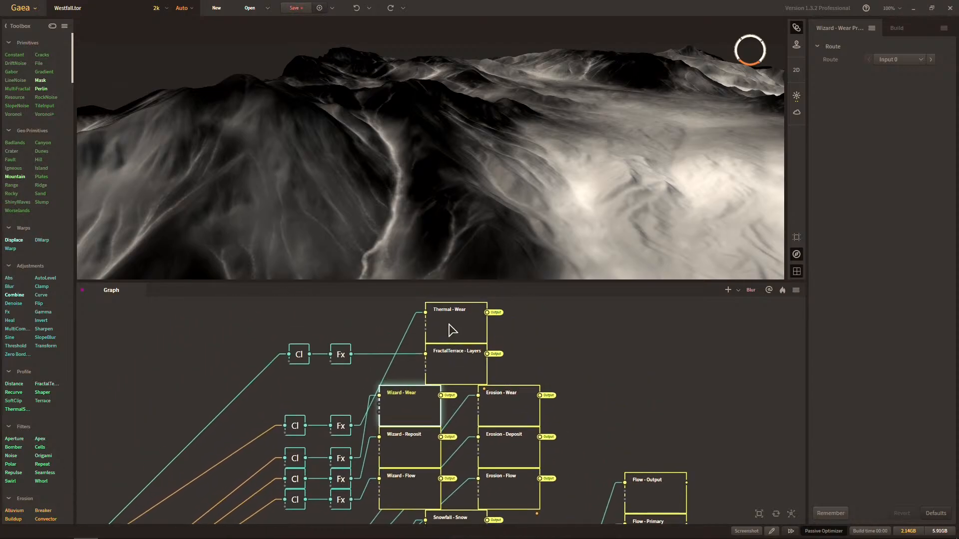
{"action": "left_click", "coordinate": [462, 368]}
{"action": "left_click", "coordinate": [417, 460]}
{"action": "middle_click_drag", "start_coordinate": [559, 395], "coordinate": [545, 350]}
{"action": "middle_click_drag", "start_coordinate": [540, 394], "coordinate": [585, 302]}
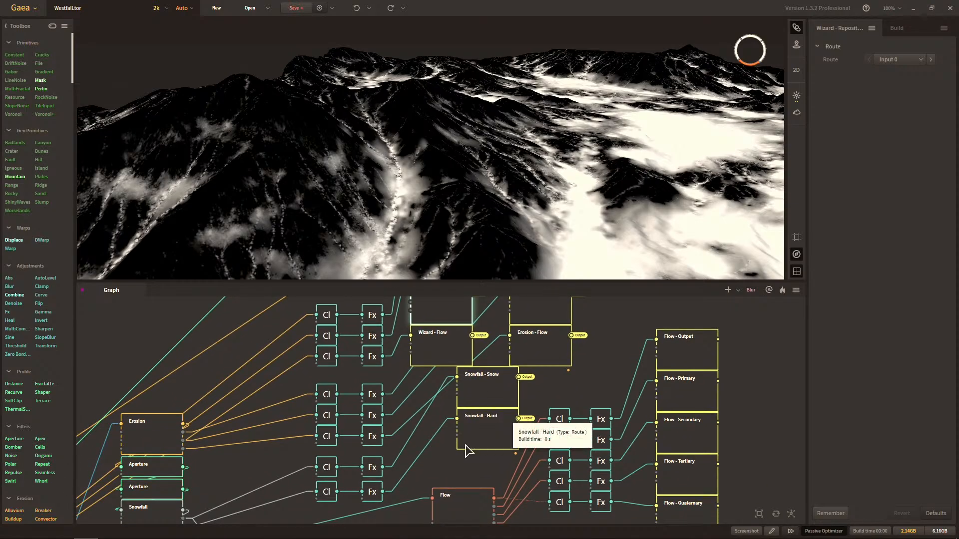
Move the Flow and Height mask groups, with their connected nodes, down below the Snowfall - Subtracted row.
{"action": "scroll", "coordinate": [534, 372], "scroll_direction": "down", "scroll_amount": 5}
{"action": "middle_click_drag", "start_coordinate": [544, 431], "coordinate": [466, 432]}
{"action": "left_click_drag", "start_coordinate": [618, 308], "coordinate": [586, 343]}
{"action": "left_click", "coordinate": [509, 463]}
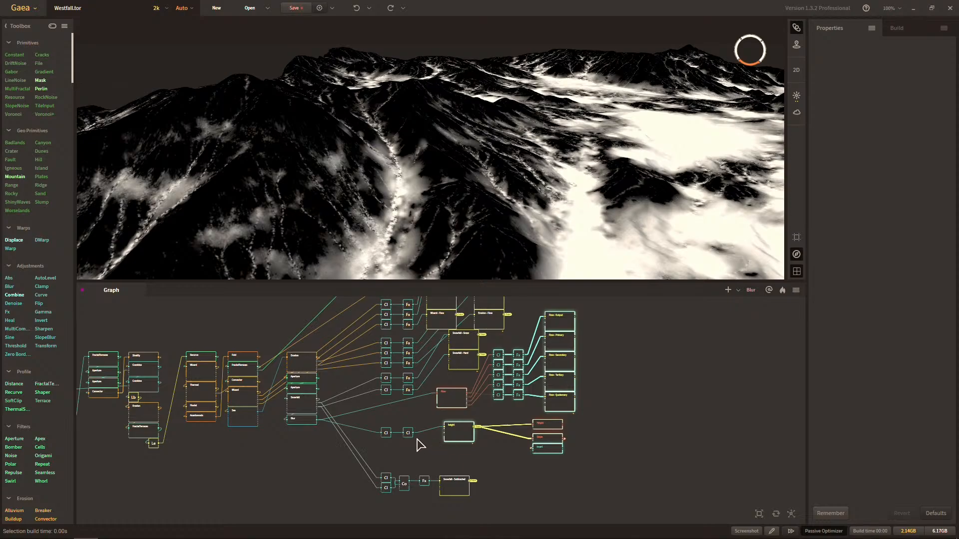
{"action": "left_click", "coordinate": [387, 437], "text": "ctrl"}
{"action": "middle_click_drag", "start_coordinate": [456, 424], "coordinate": [503, 357]}
{"action": "left_click_drag", "start_coordinate": [505, 337], "coordinate": [495, 467]}
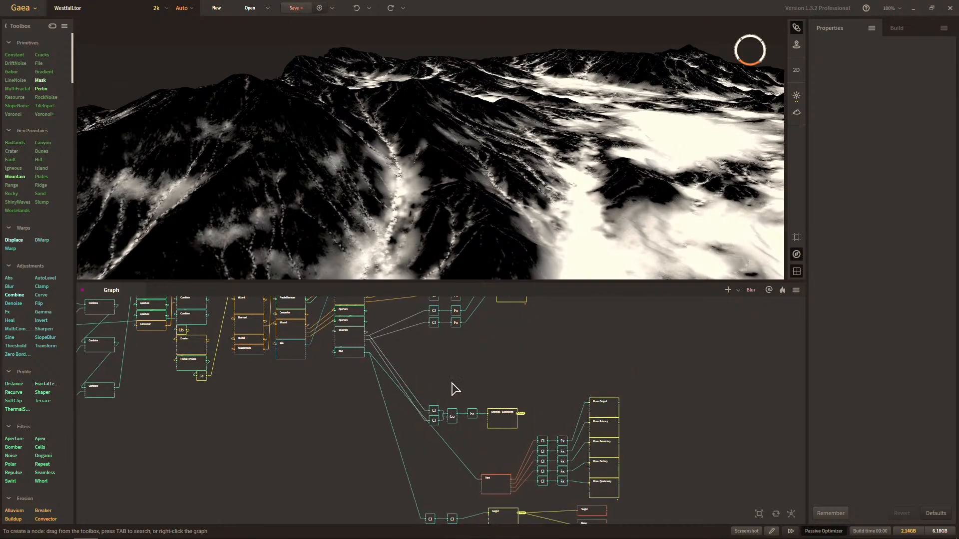
Move the complete Snowfall - Subtracted row up directly beneath the other Snowfall Clamp and Fx rows.
{"action": "left_click_drag", "start_coordinate": [430, 373], "coordinate": [514, 451]}
{"action": "middle_click_drag", "start_coordinate": [553, 337], "coordinate": [523, 421]}
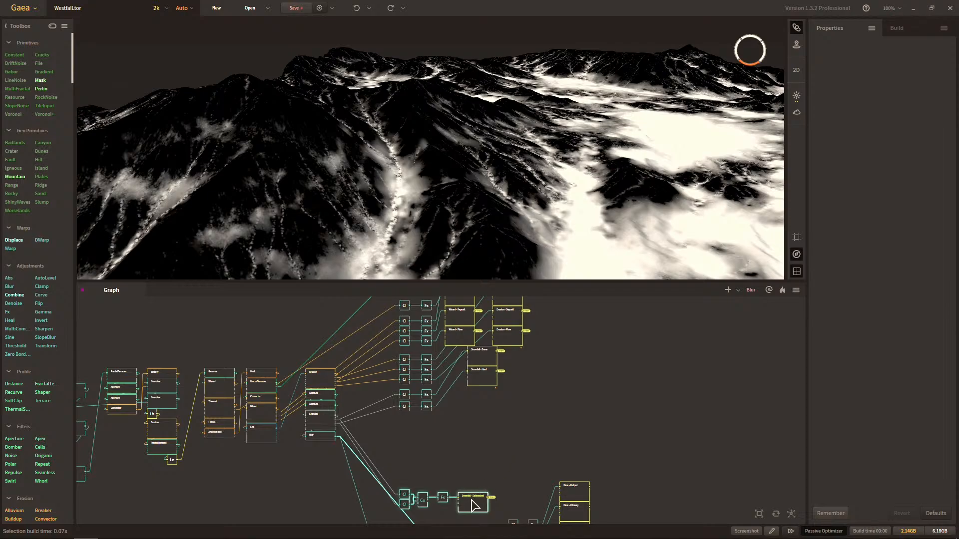
{"action": "left_click_drag", "start_coordinate": [468, 501], "coordinate": [471, 422]}
{"action": "scroll", "coordinate": [472, 414], "scroll_direction": "up", "scroll_amount": 3}
{"action": "scroll", "coordinate": [474, 414], "scroll_direction": "up", "scroll_amount": 2}
{"action": "left_click", "coordinate": [452, 407]}
{"action": "middle_click_drag", "start_coordinate": [431, 416], "coordinate": [564, 410]}
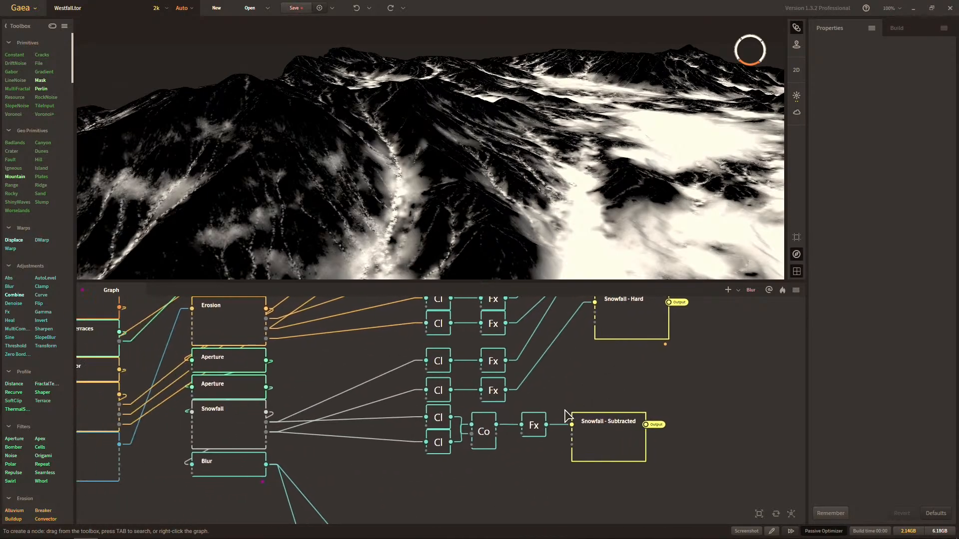
Align the Snowfall - Subtracted row's Combine and Fx nodes with the columns above, placing its two Clamps before the Combine.
{"action": "left_click_drag", "start_coordinate": [484, 446], "coordinate": [469, 446]}
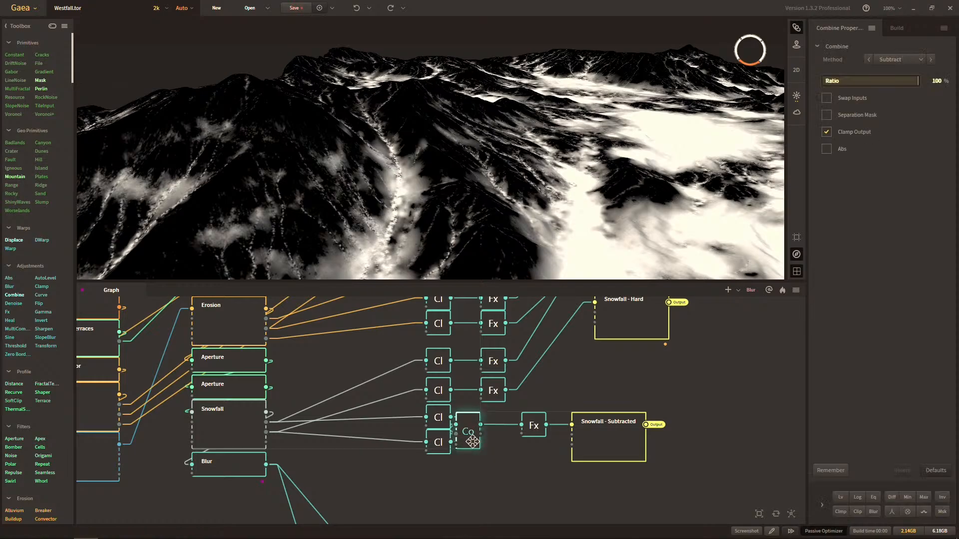
{"action": "left_click_drag", "start_coordinate": [524, 433], "coordinate": [466, 446]}
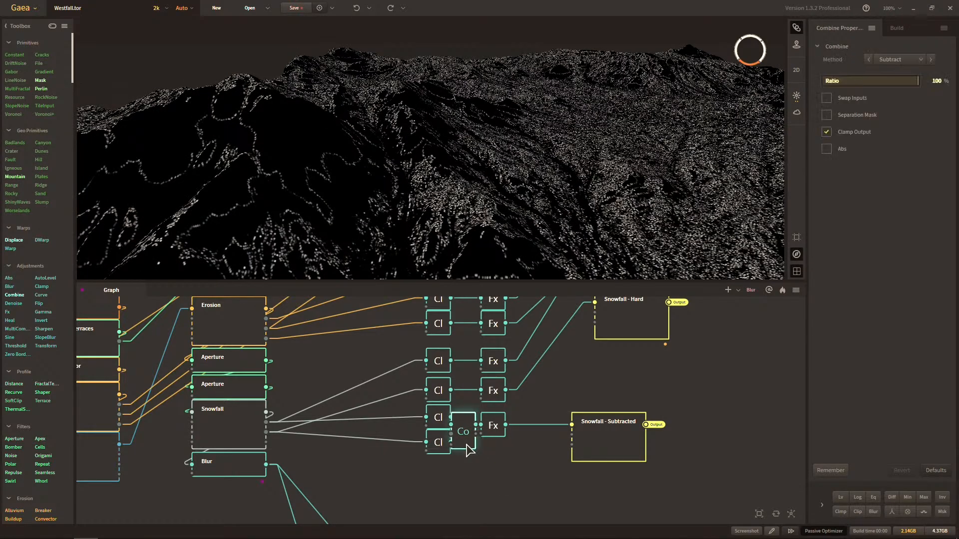
{"action": "left_click_drag", "start_coordinate": [417, 463], "coordinate": [401, 421]}
{"action": "left_click_drag", "start_coordinate": [456, 433], "coordinate": [430, 432]}
{"action": "left_click", "coordinate": [460, 473]}
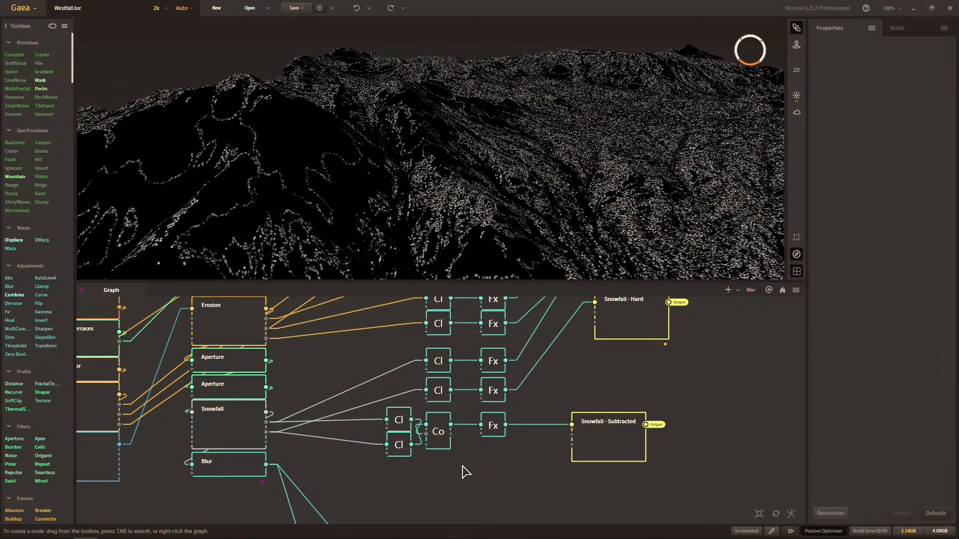
{"action": "left_click_drag", "start_coordinate": [411, 476], "coordinate": [393, 424]}
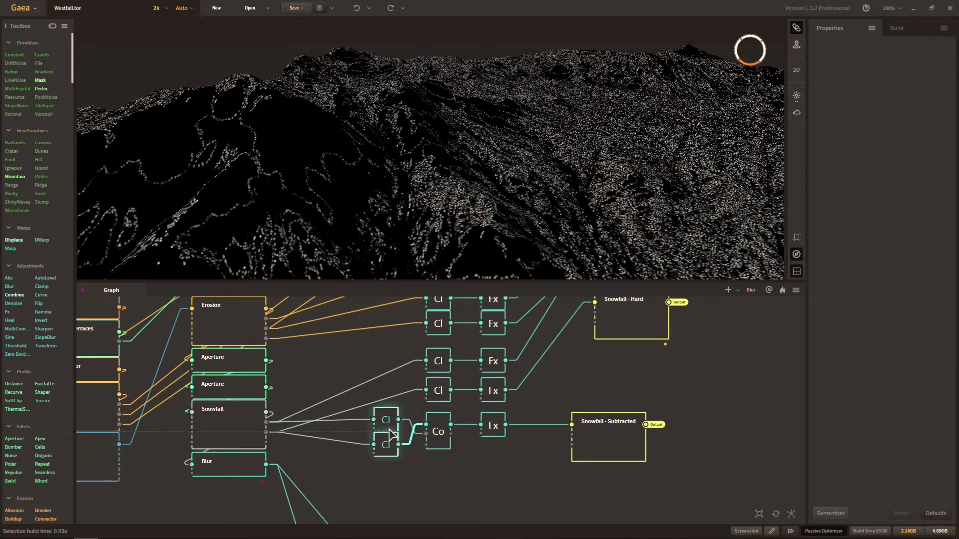
{"action": "left_click", "coordinate": [433, 466]}
Place the Snowfall - Subtracted route directly beneath the Snowfall - Hard route.
{"action": "middle_click_drag", "start_coordinate": [601, 444], "coordinate": [521, 484]}
{"action": "left_click_drag", "start_coordinate": [518, 483], "coordinate": [544, 410]}
{"action": "scroll", "coordinate": [619, 394], "scroll_direction": "down", "scroll_amount": 1}
{"action": "middle_click_drag", "start_coordinate": [620, 394], "coordinate": [595, 463]}
{"action": "scroll", "coordinate": [597, 464], "scroll_direction": "down", "scroll_amount": 1}
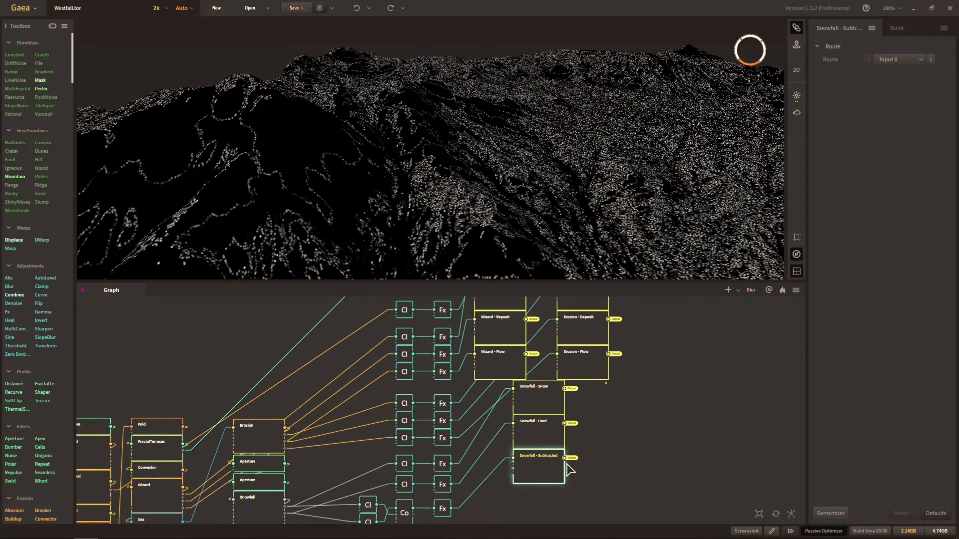
{"action": "left_click", "coordinate": [573, 487]}
Move the Thermal, FractalTerrace, Wizard, Erosion and Snowfall routes down to line up with their Clamp and Fx rows.
{"action": "left_click_drag", "start_coordinate": [538, 498], "coordinate": [549, 407]}
{"action": "middle_click_drag", "start_coordinate": [603, 427], "coordinate": [577, 487]}
{"action": "scroll", "coordinate": [576, 480], "scroll_direction": "down", "scroll_amount": 2}
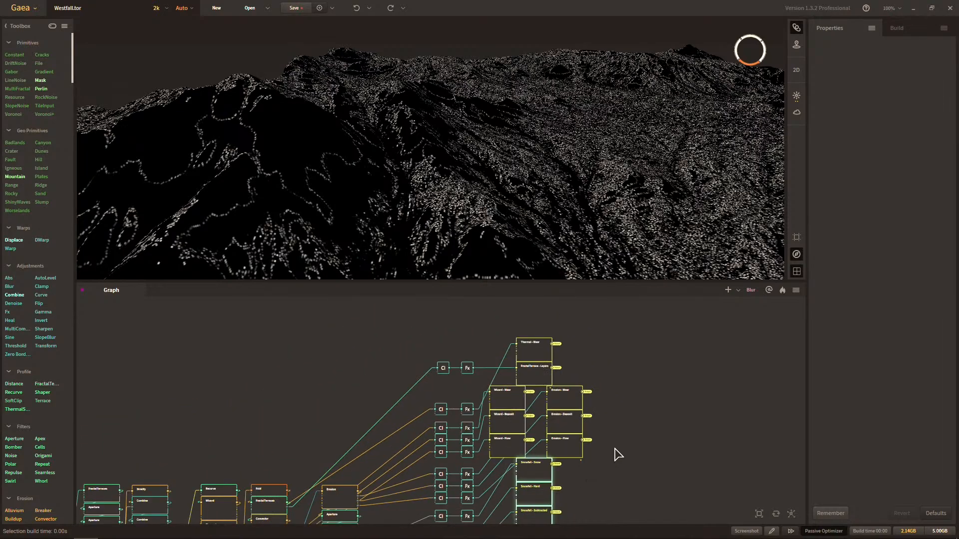
{"action": "middle_click_drag", "start_coordinate": [615, 448], "coordinate": [615, 424]}
{"action": "scroll", "coordinate": [605, 380], "scroll_direction": "up", "scroll_amount": 1}
{"action": "scroll", "coordinate": [614, 422], "scroll_direction": "down", "scroll_amount": 1}
{"action": "left_click_drag", "start_coordinate": [615, 304], "coordinate": [503, 512]}
{"action": "middle_click_drag", "start_coordinate": [595, 445], "coordinate": [601, 407]}
{"action": "left_click_drag", "start_coordinate": [569, 388], "coordinate": [571, 429]}
{"action": "left_click", "coordinate": [620, 483]}
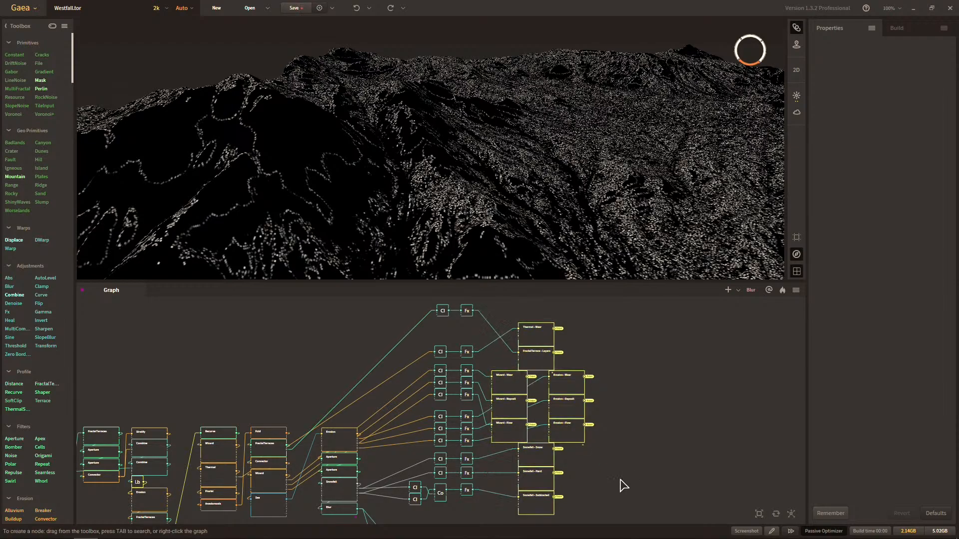
Move the Flow and Height mask groups up closer to the Snowfall routes.
{"action": "middle_click_drag", "start_coordinate": [570, 403], "coordinate": [487, 446]}
{"action": "scroll", "coordinate": [587, 381], "scroll_direction": "down", "scroll_amount": 2}
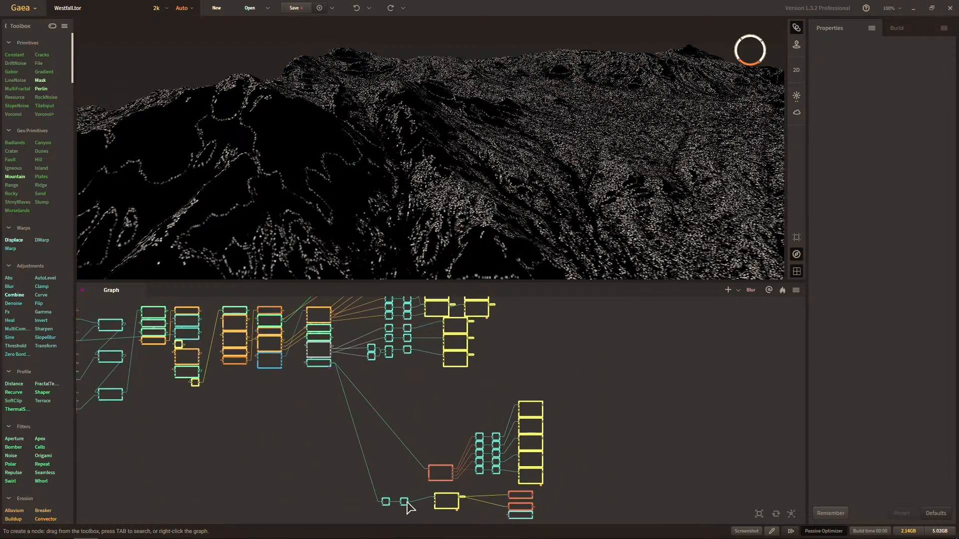
{"action": "left_click_drag", "start_coordinate": [376, 519], "coordinate": [552, 333]}
{"action": "middle_click_drag", "start_coordinate": [573, 372], "coordinate": [590, 444]}
{"action": "scroll", "coordinate": [590, 439], "scroll_direction": "up", "scroll_amount": 3}
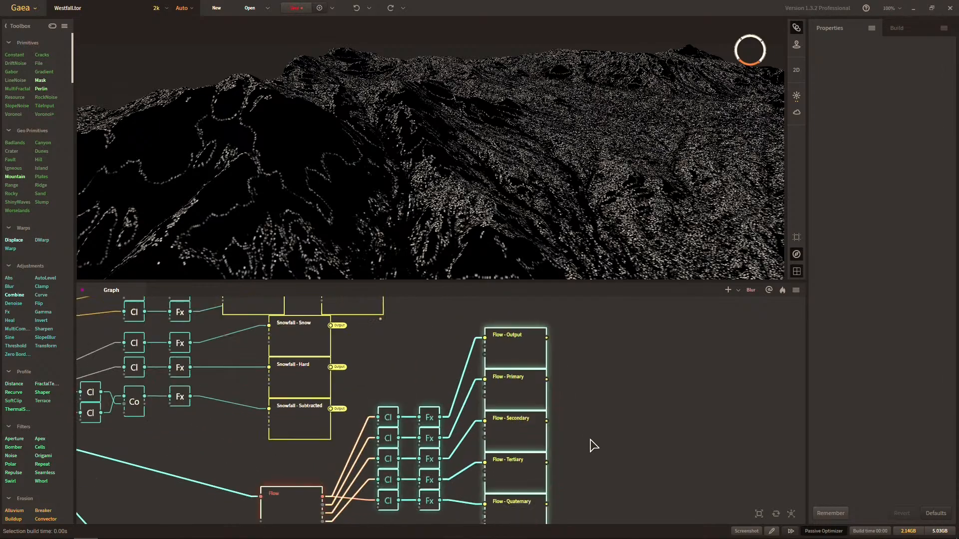
{"action": "left_click", "coordinate": [590, 440]}
Review the rearranged mask rows and preview the Blur node at the end of the Snowfall stack.
{"action": "middle_click_drag", "start_coordinate": [380, 424], "coordinate": [740, 408]}
{"action": "middle_click_drag", "start_coordinate": [565, 410], "coordinate": [662, 462]}
{"action": "middle_click_drag", "start_coordinate": [636, 431], "coordinate": [598, 463]}
{"action": "scroll", "coordinate": [616, 451], "scroll_direction": "down", "scroll_amount": 1}
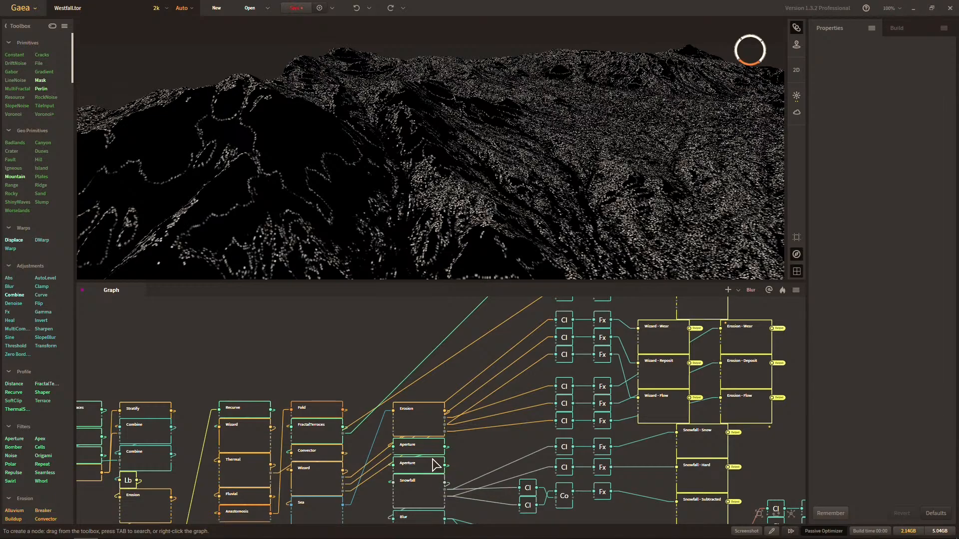
{"action": "middle_click_drag", "start_coordinate": [445, 456], "coordinate": [495, 397]}
{"action": "scroll", "coordinate": [513, 404], "scroll_direction": "up", "scroll_amount": 1}
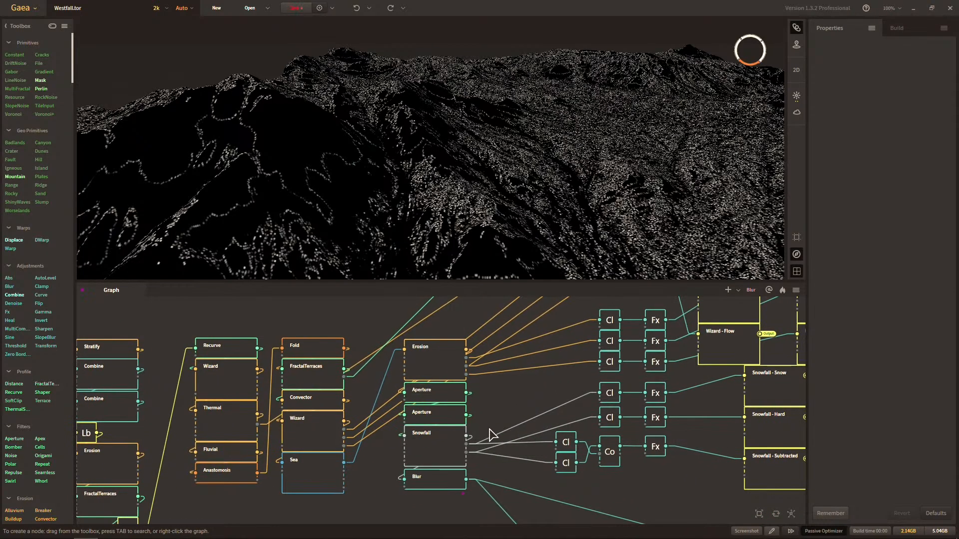
{"action": "left_click", "coordinate": [452, 484]}
{"action": "scroll", "coordinate": [493, 477], "scroll_direction": "up", "scroll_amount": 1}
{"action": "middle_click_drag", "start_coordinate": [492, 477], "coordinate": [527, 426]}
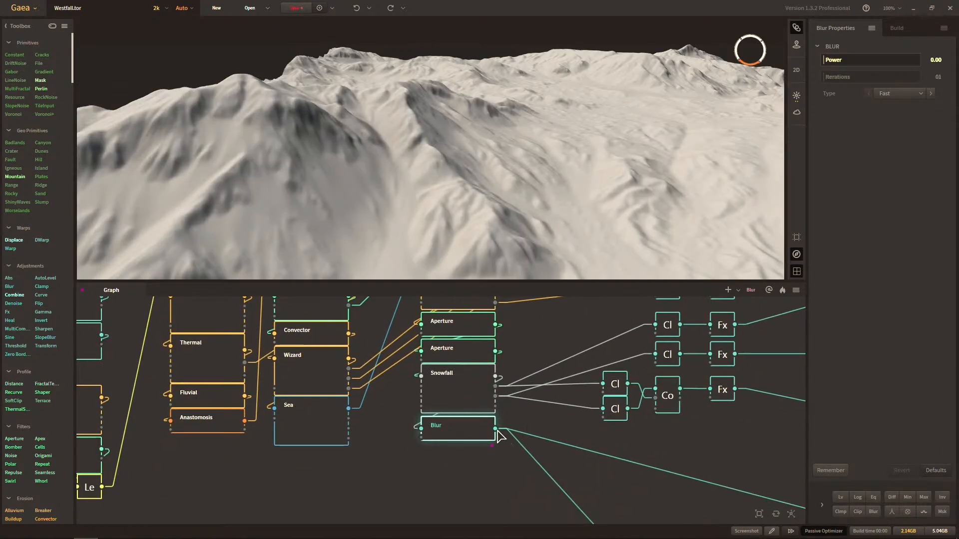
Add a Flow node fed by the Blur node beneath the Snowfall stack and inspect its flow map on the terrain.
{"action": "right_click", "coordinate": [427, 496]}
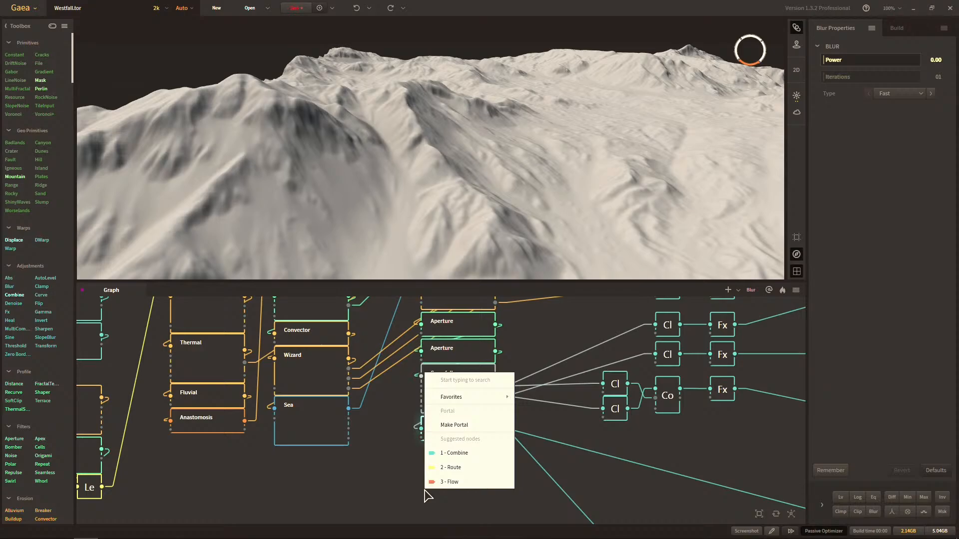
{"action": "left_click", "coordinate": [450, 482]}
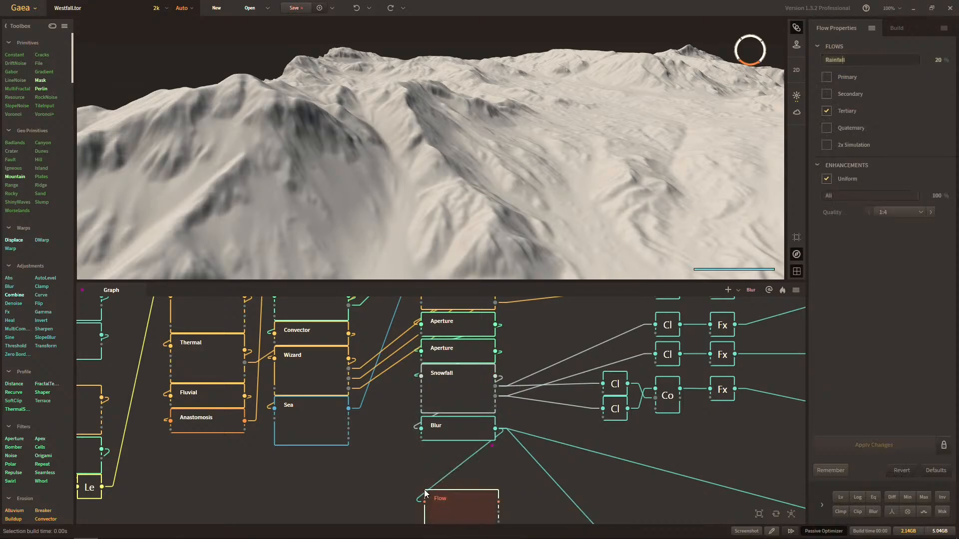
{"action": "scroll", "coordinate": [562, 151], "scroll_direction": "down", "scroll_amount": 3}
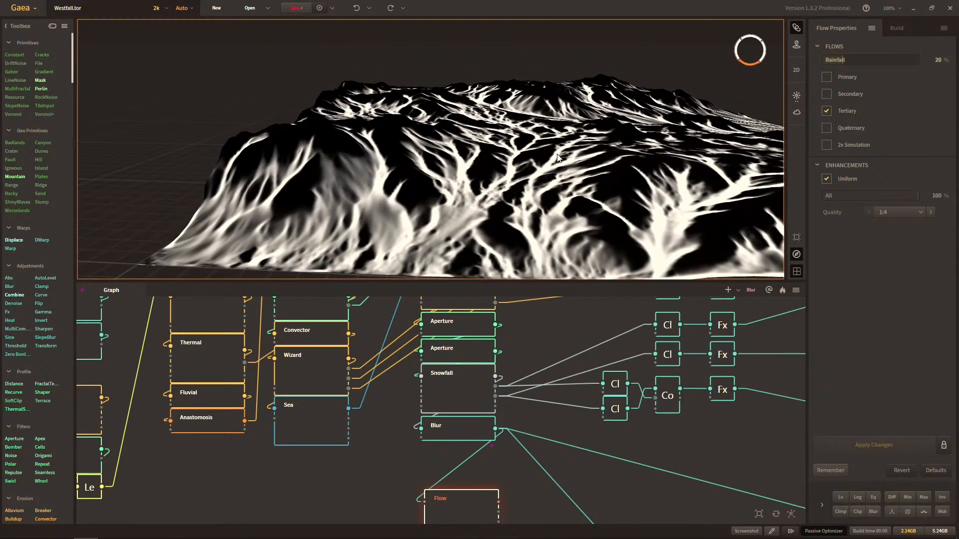
{"action": "left_click_drag", "start_coordinate": [563, 161], "coordinate": [558, 157]}
{"action": "scroll", "coordinate": [543, 187], "scroll_direction": "up", "scroll_amount": 4}
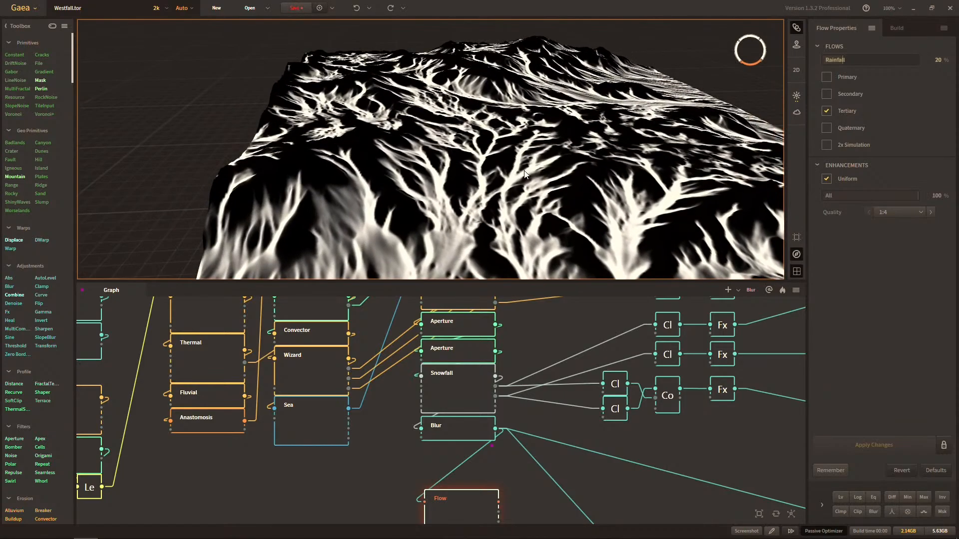
{"action": "middle_click_drag", "start_coordinate": [524, 171], "coordinate": [515, 220]}
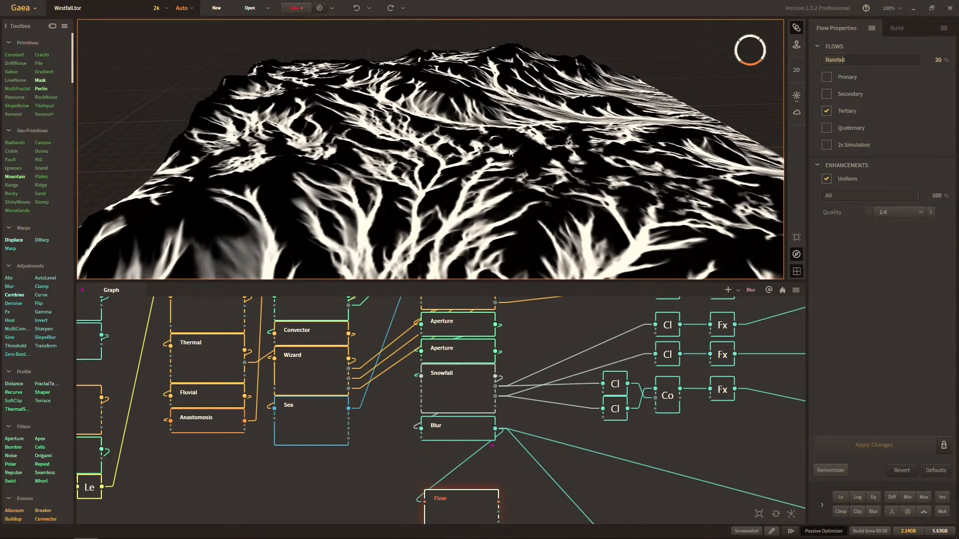
{"action": "middle_click_drag", "start_coordinate": [488, 134], "coordinate": [473, 166]}
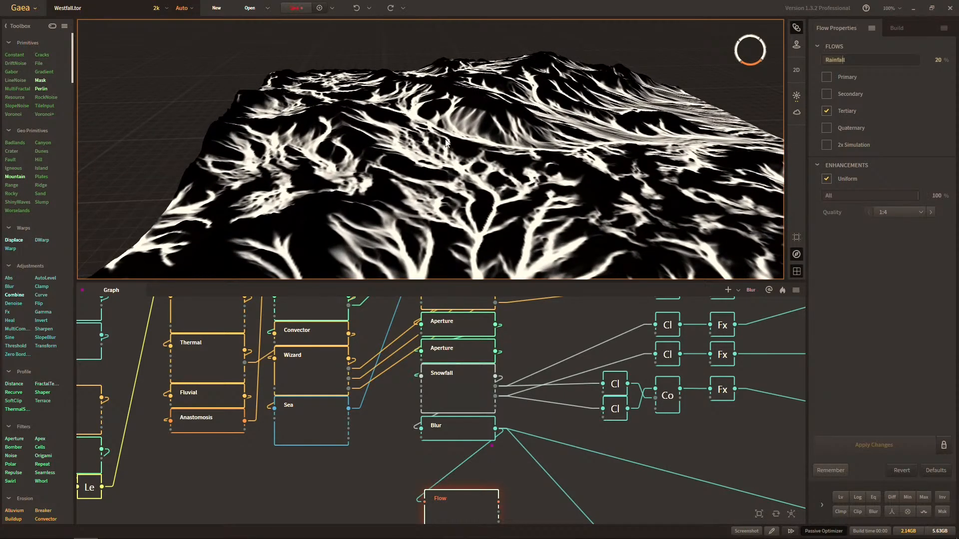
{"action": "middle_click_drag", "start_coordinate": [575, 153], "coordinate": [432, 180]}
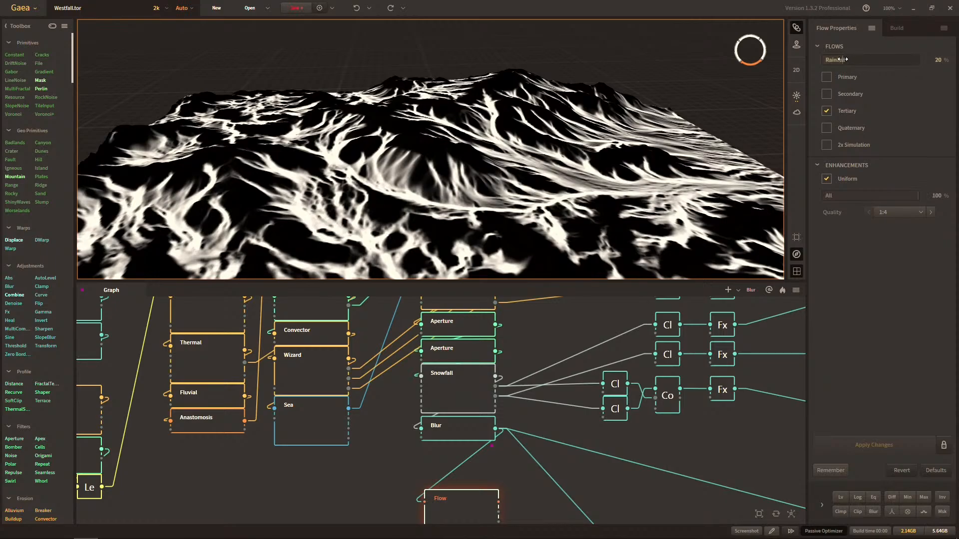
Lower the Flow node's Rainfall to 4%, and reduce it one percent at a time to 1%.
{"action": "left_click_drag", "start_coordinate": [843, 60], "coordinate": [827, 60]}
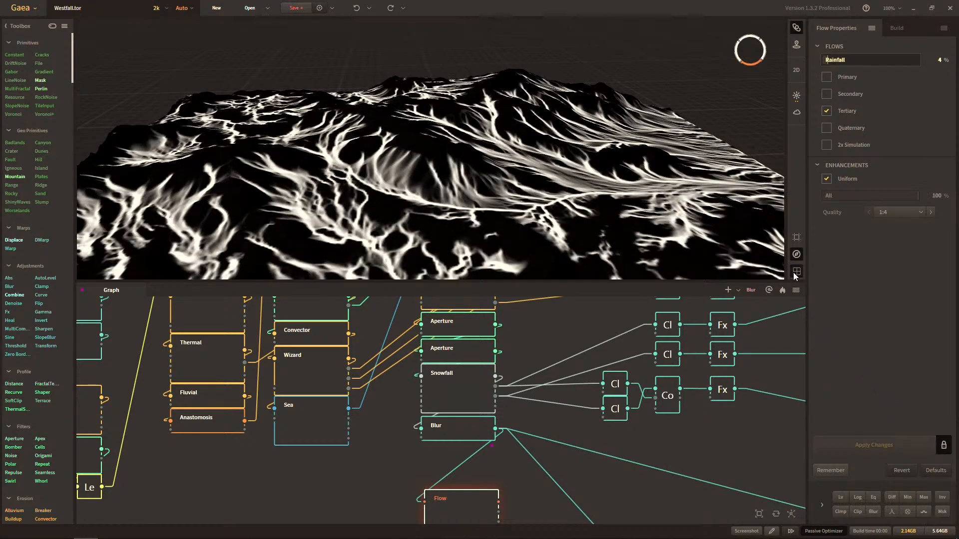
{"action": "left_click_drag", "start_coordinate": [533, 195], "coordinate": [580, 164]}
{"action": "mouse_move", "coordinate": [825, 60]}
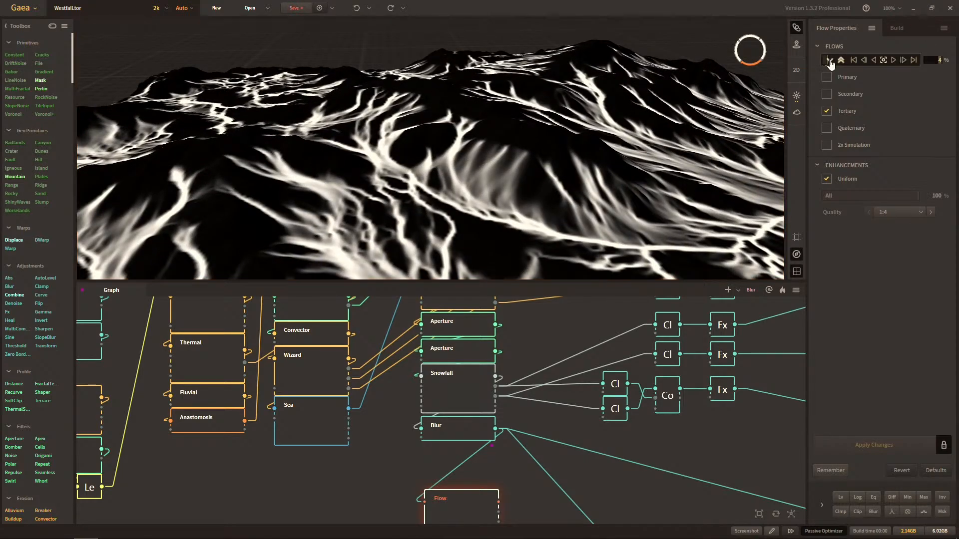
{"action": "left_click", "coordinate": [871, 61]}
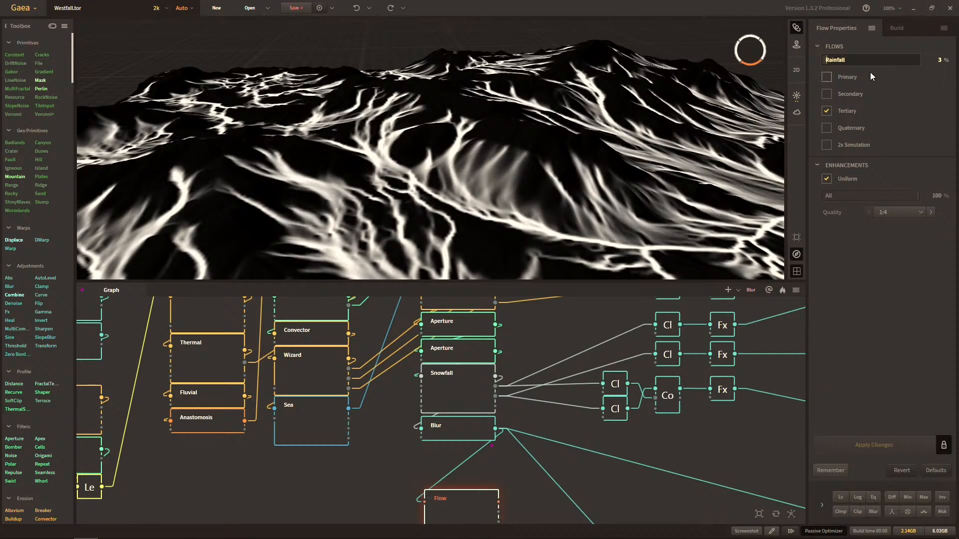
{"action": "left_click", "coordinate": [873, 61]}
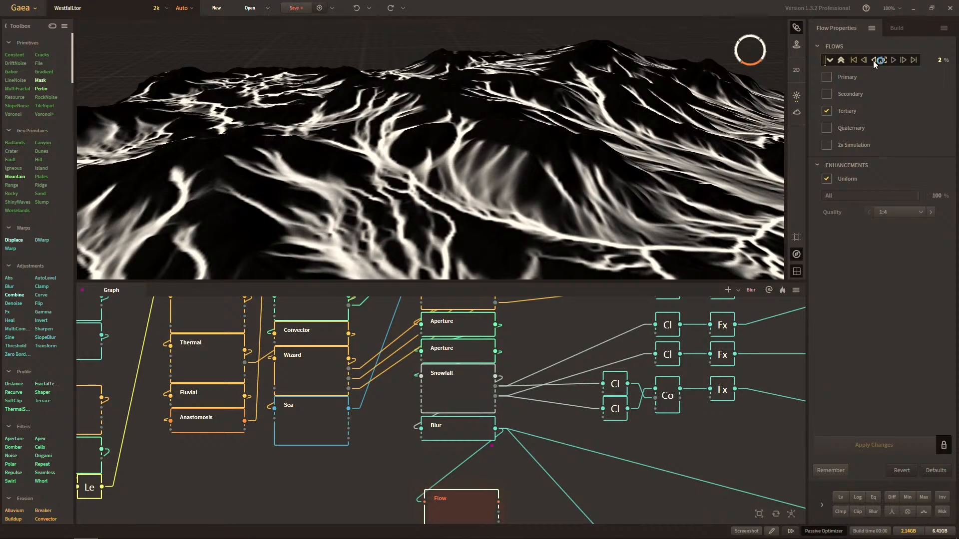
{"action": "left_click", "coordinate": [873, 61]}
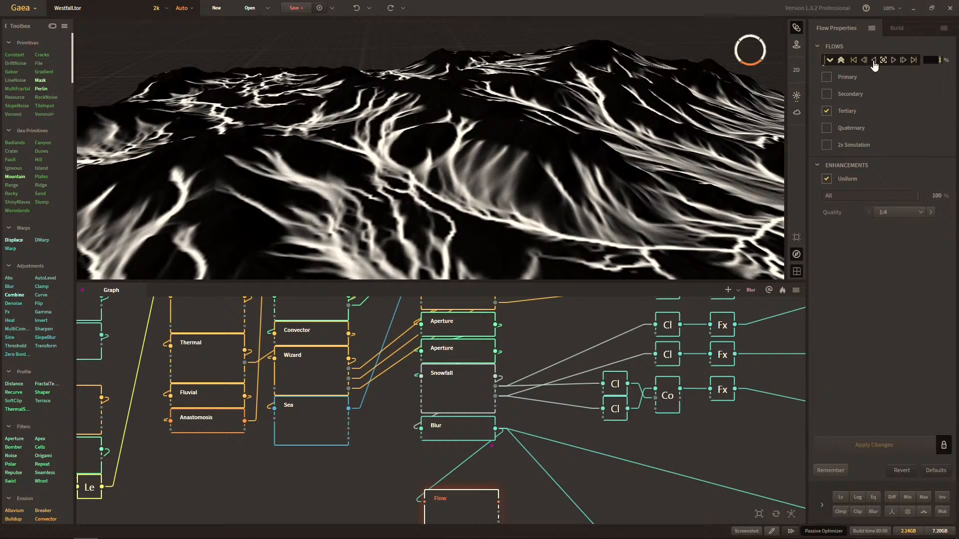
Reset the Flow node's Rainfall to its default of 20% and inspect the flow lines up close.
{"action": "left_click", "coordinate": [893, 60]}
{"action": "right_click", "coordinate": [894, 62]}
{"action": "left_click", "coordinate": [883, 62]}
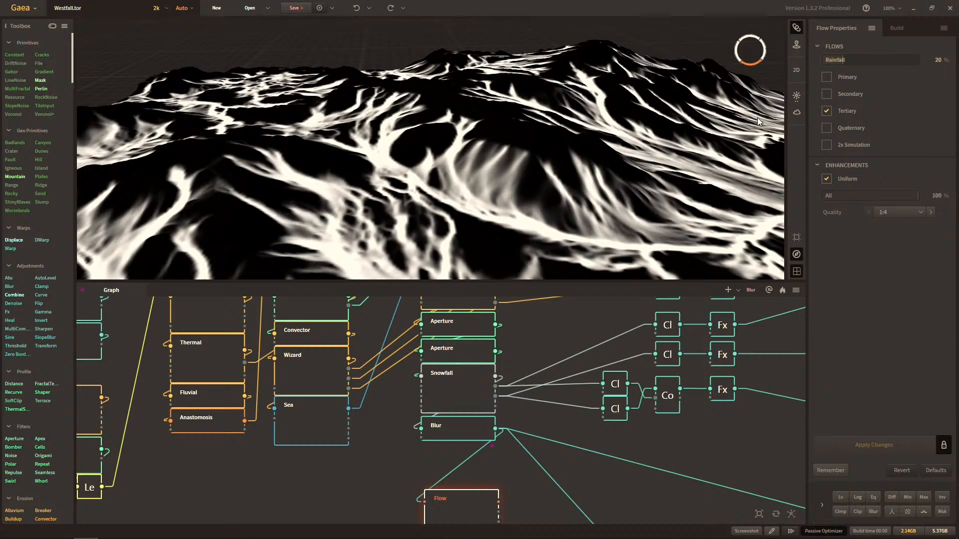
{"action": "left_click_drag", "start_coordinate": [587, 173], "coordinate": [536, 176]}
{"action": "scroll", "coordinate": [424, 205], "scroll_direction": "up", "scroll_amount": 2}
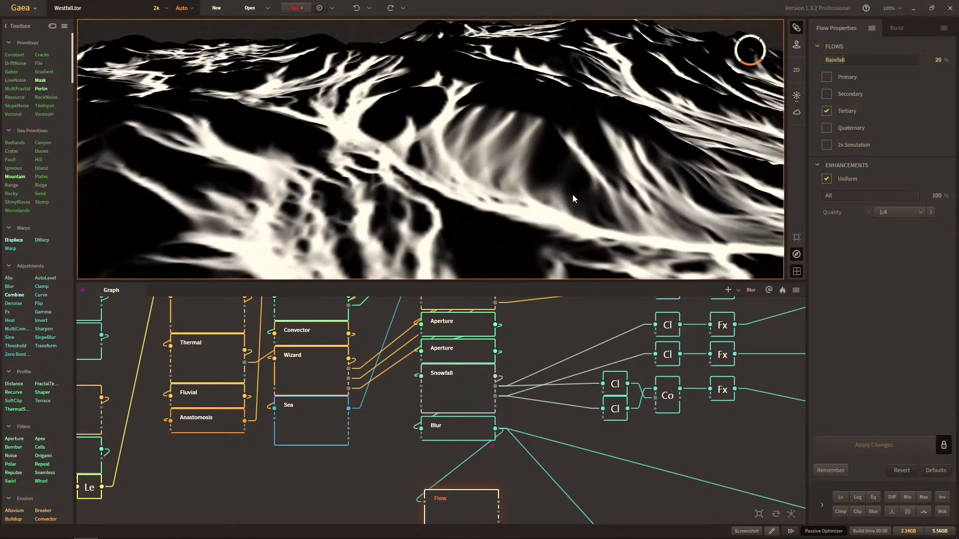
{"action": "middle_click_drag", "start_coordinate": [573, 195], "coordinate": [560, 191]}
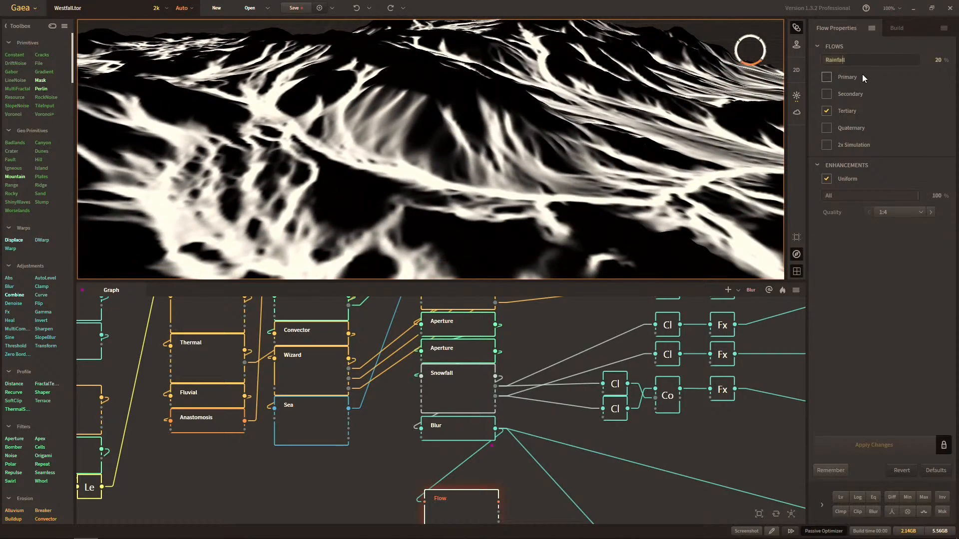
Set the Flow node's Rainfall to 3% and check the thinner flow lines on the terrain.
{"action": "mouse_move", "coordinate": [911, 59]}
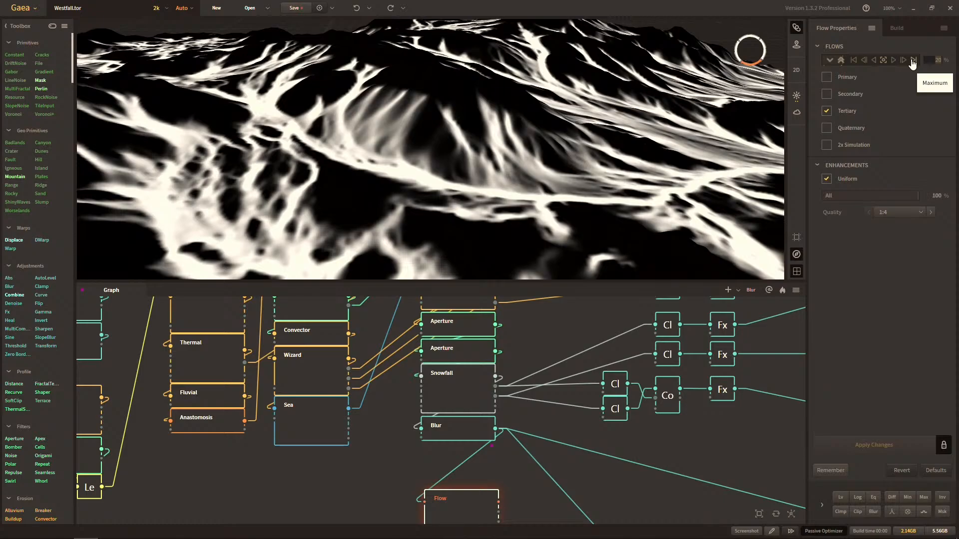
{"action": "left_click", "coordinate": [912, 60]}
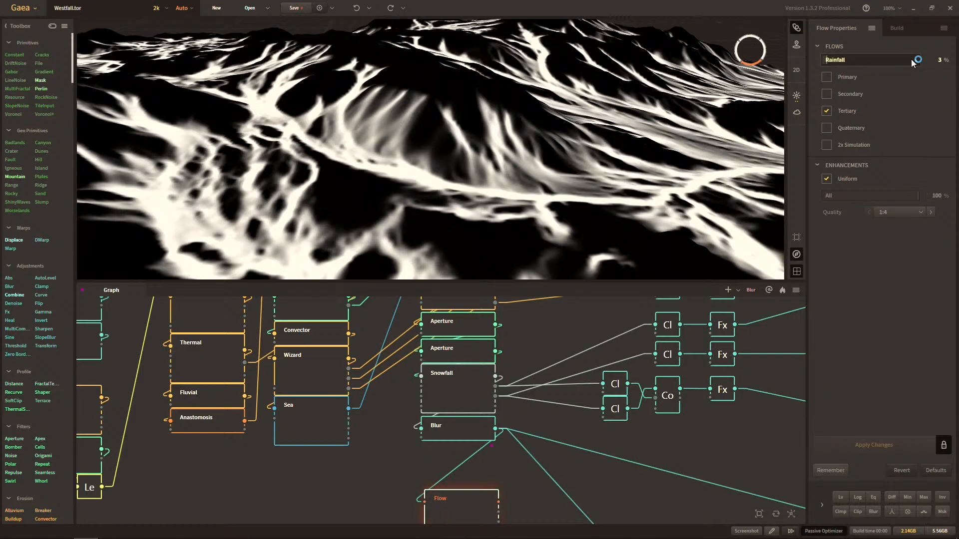
{"action": "left_click_drag", "start_coordinate": [756, 89], "coordinate": [695, 116]}
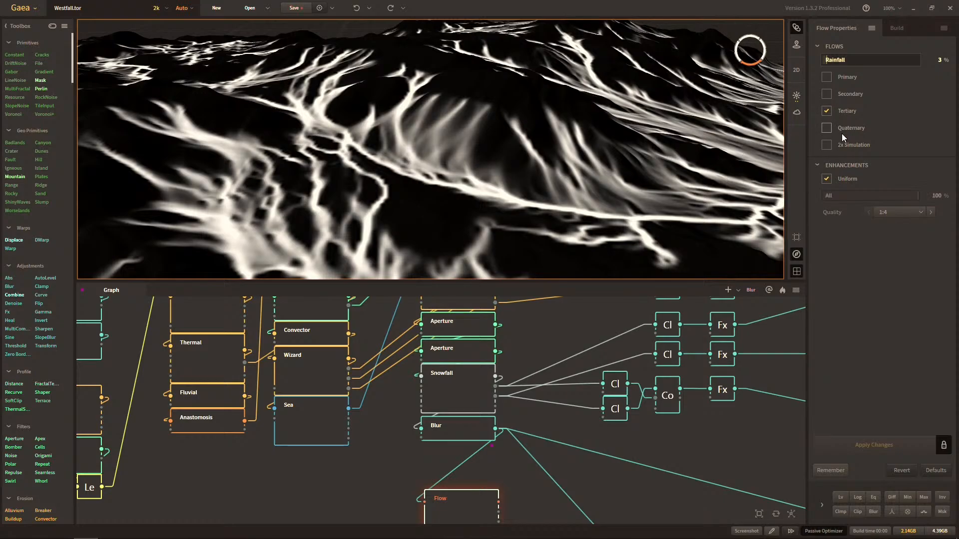
{"action": "left_click_drag", "start_coordinate": [739, 145], "coordinate": [660, 149]}
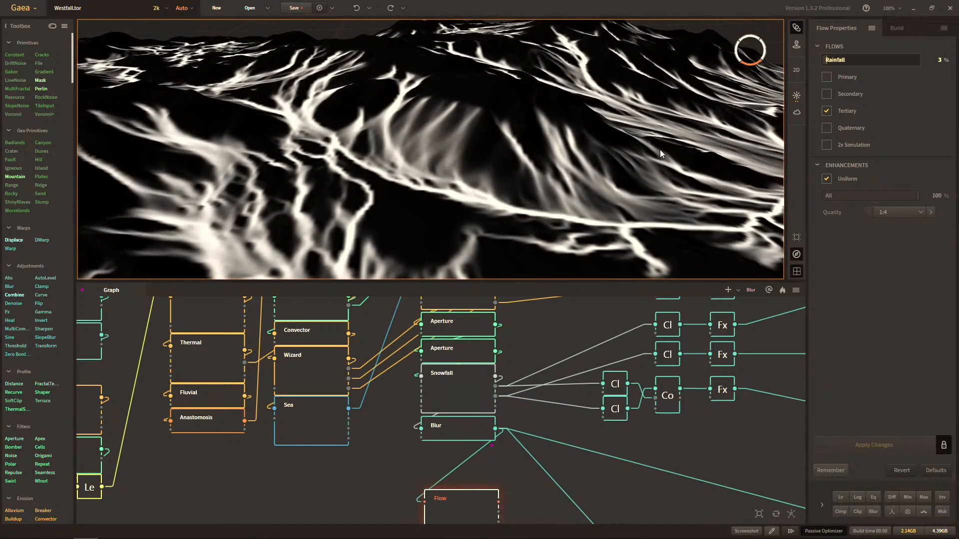
Compare the Flow node's Quality by switching it to 1:1 and back to 1:4.
{"action": "left_click", "coordinate": [893, 211]}
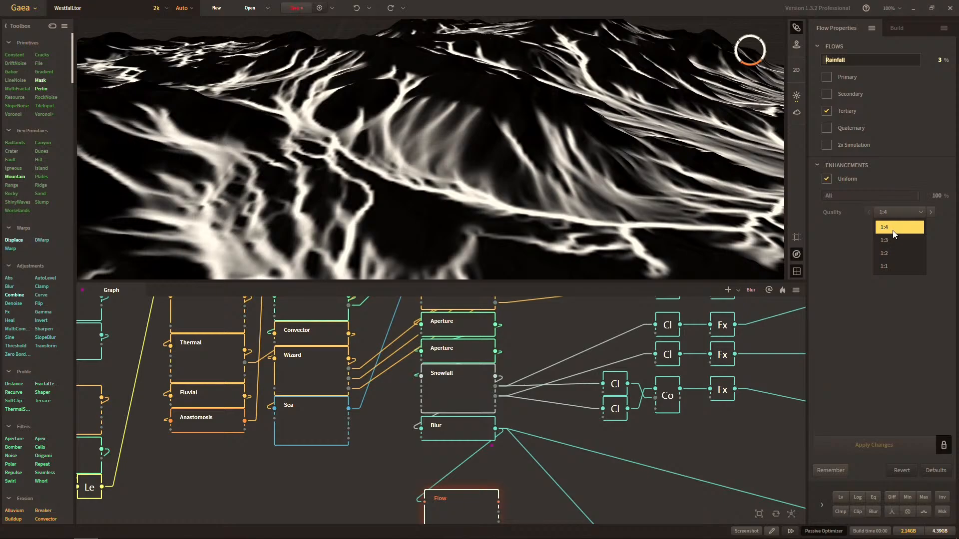
{"action": "left_click", "coordinate": [891, 264]}
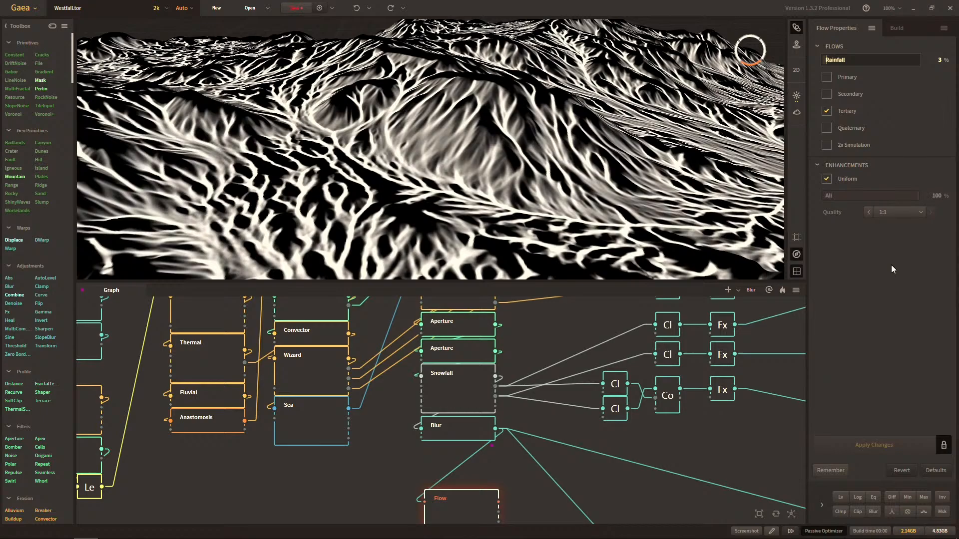
{"action": "left_click", "coordinate": [900, 214]}
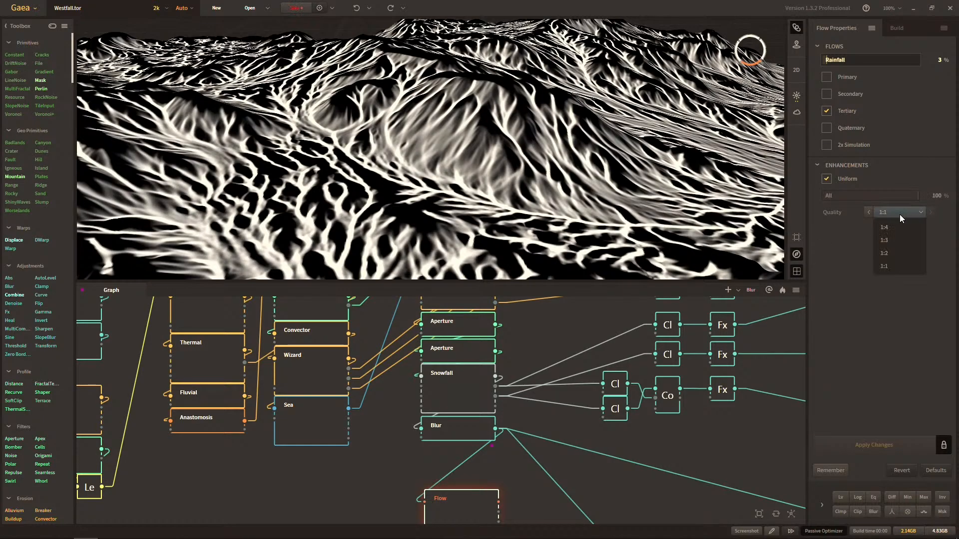
{"action": "left_click", "coordinate": [900, 224]}
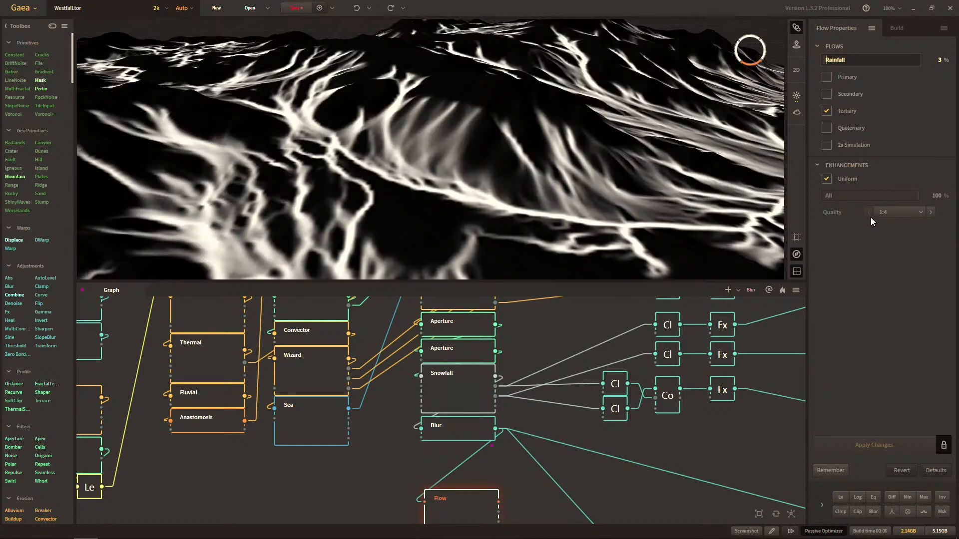
Enable the Primary, Secondary and Quaternary flows alongside Tertiary on the Flow node, and set its Quality to 1:4.
{"action": "left_click", "coordinate": [931, 213]}
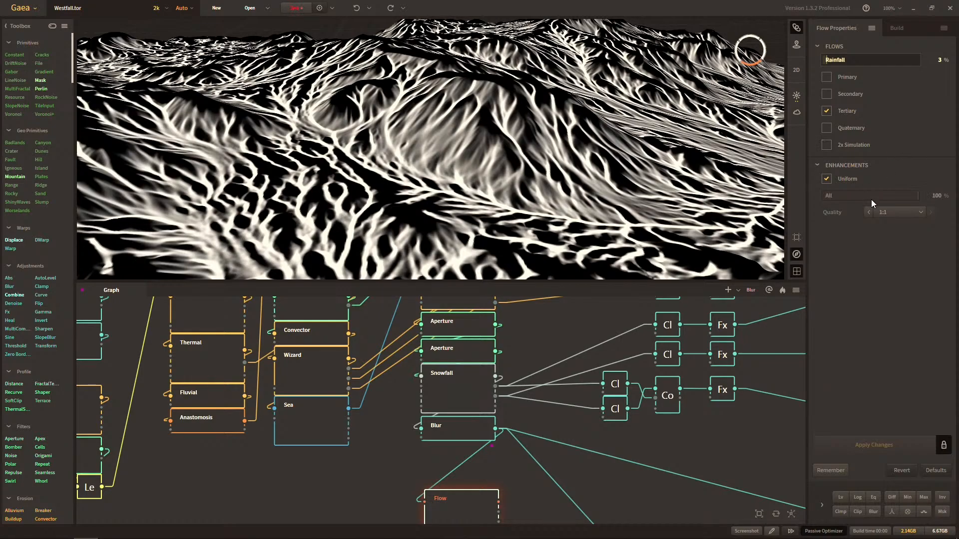
{"action": "left_click", "coordinate": [869, 212]}
{"action": "left_click", "coordinate": [930, 211]}
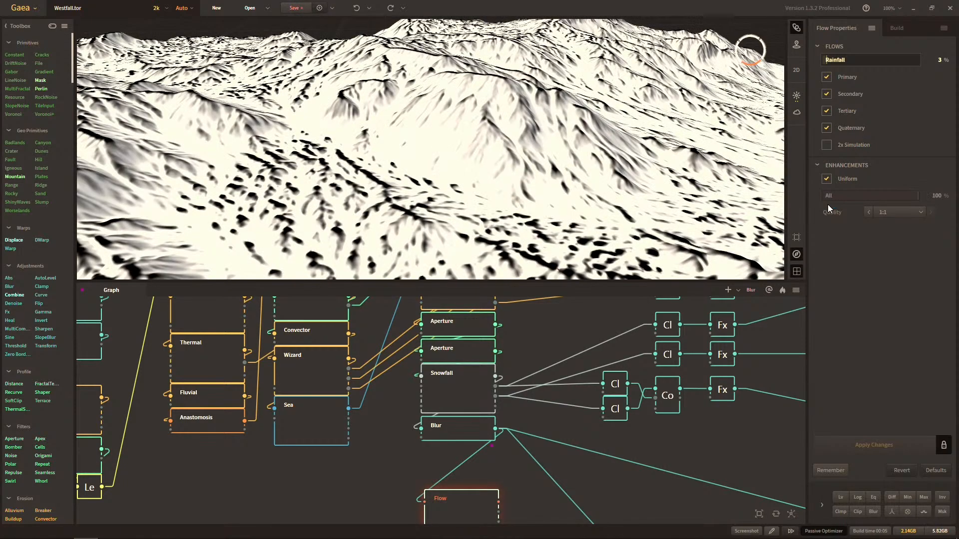
{"action": "left_click", "coordinate": [889, 212]}
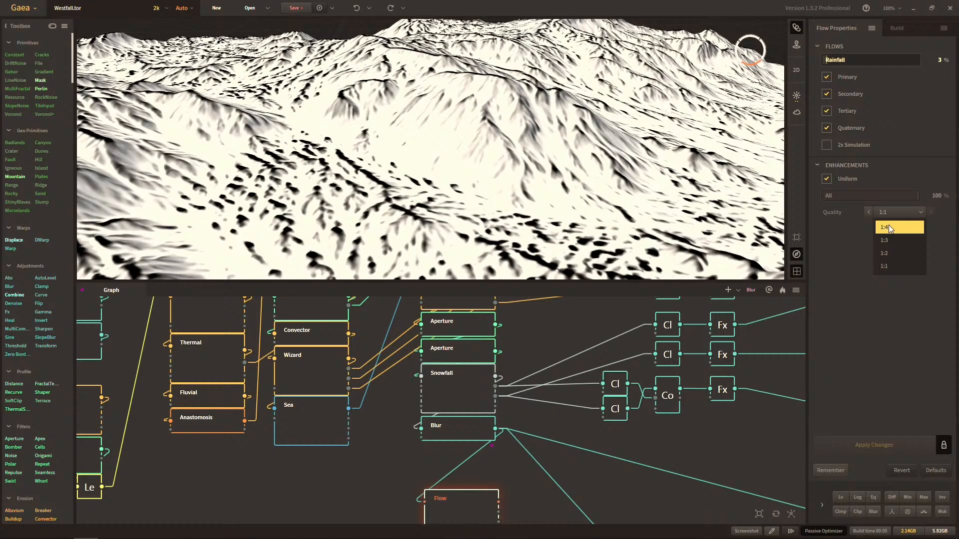
{"action": "left_click", "coordinate": [888, 227]}
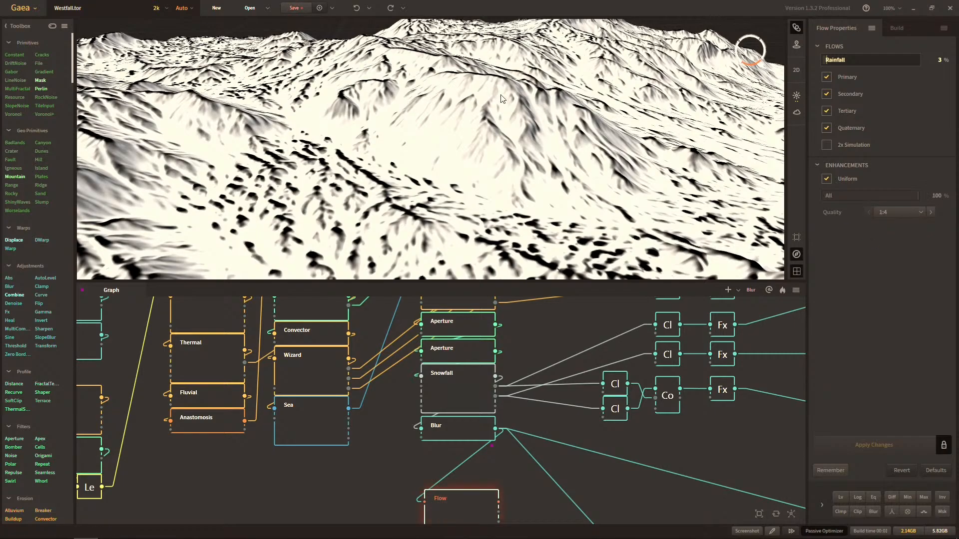
Add a Clamp node beside the Flow node.
{"action": "scroll", "coordinate": [578, 336], "scroll_direction": "down", "scroll_amount": 3}
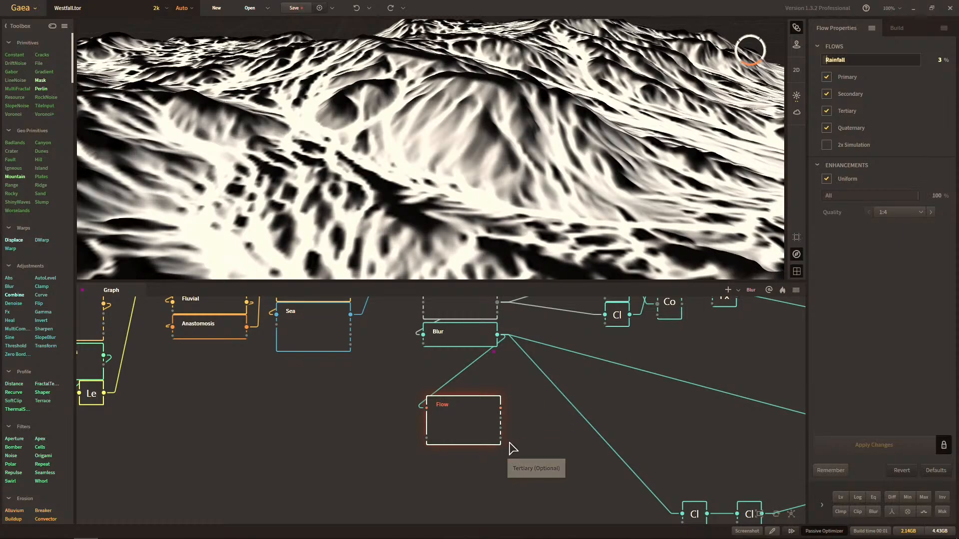
{"action": "right_click", "coordinate": [535, 434]}
{"action": "type", "text": "clamp"}
{"action": "key", "text": "Return"}
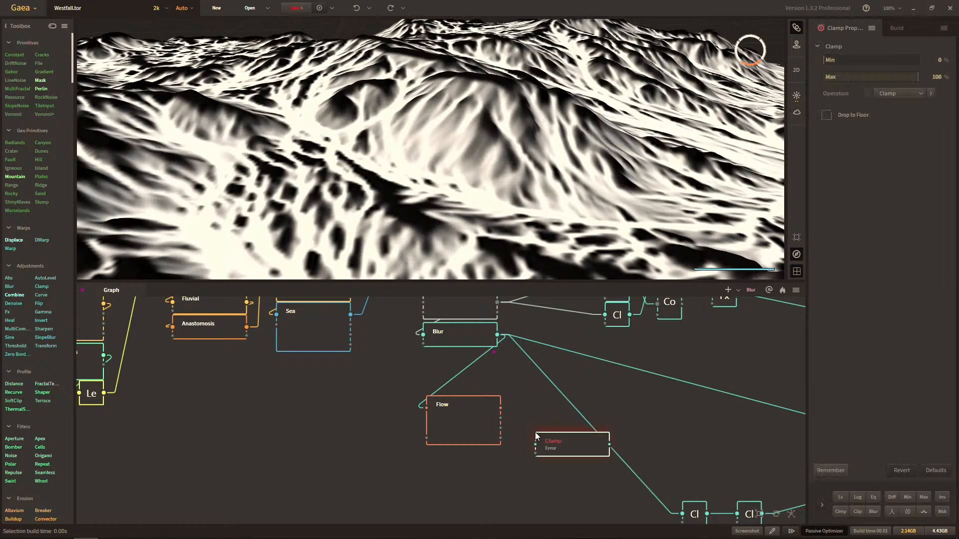
{"action": "left_click_drag", "start_coordinate": [536, 444], "coordinate": [465, 466]}
{"action": "left_click", "coordinate": [465, 443]}
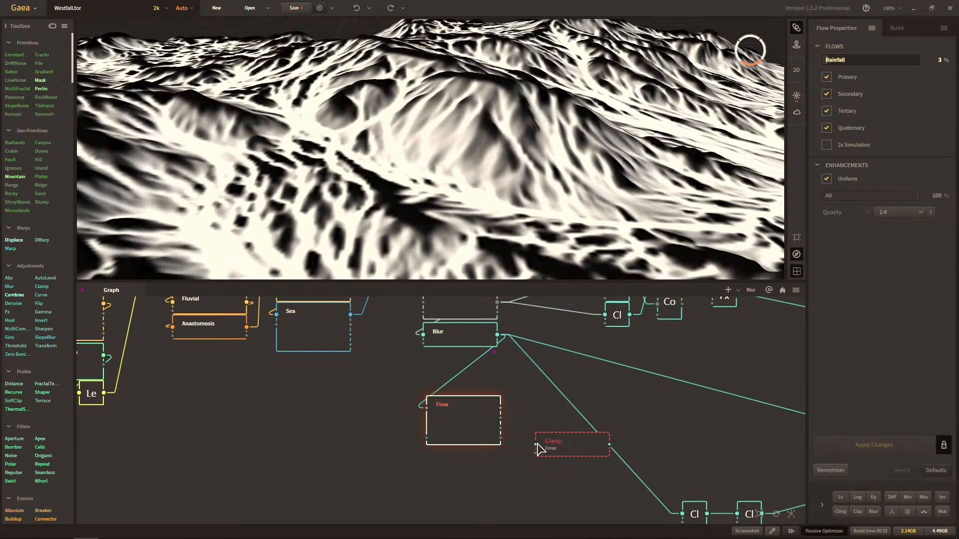
Preview the Flow node's individual outputs through the Clamp, connect the Clamp to the main Output, and inspect the combined flow mask.
{"action": "left_click_drag", "start_coordinate": [539, 449], "coordinate": [501, 418]}
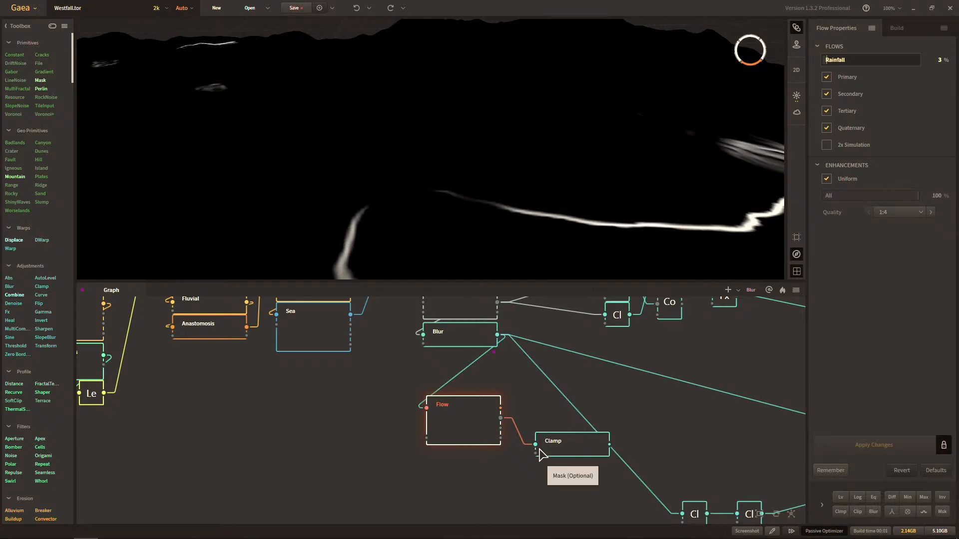
{"action": "mouse_move", "coordinate": [535, 445]}
{"action": "left_mouse_down"}
{"action": "mouse_move", "coordinate": [501, 428]}
{"action": "mouse_move", "coordinate": [507, 443]}
{"action": "mouse_move", "coordinate": [501, 438]}
{"action": "left_mouse_up"}
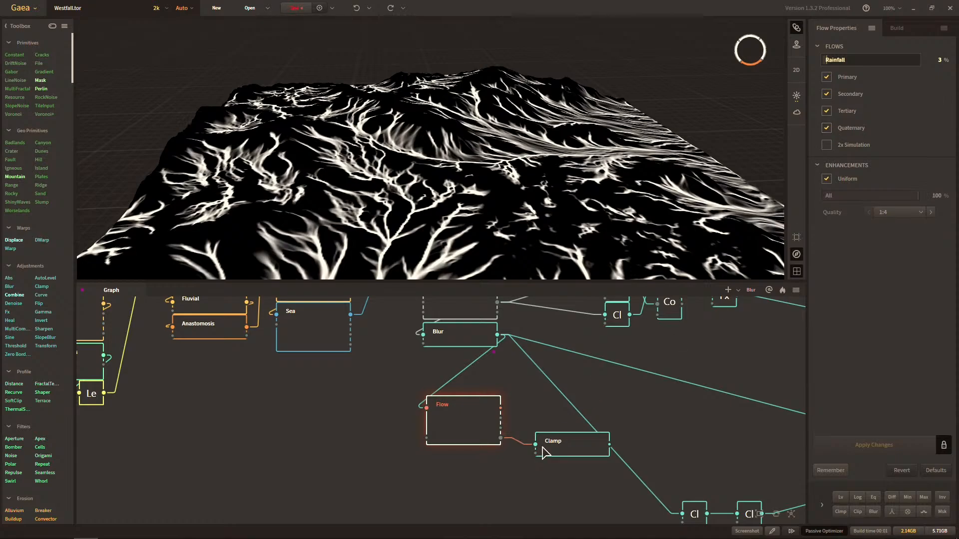
{"action": "left_click_drag", "start_coordinate": [536, 444], "coordinate": [464, 418]}
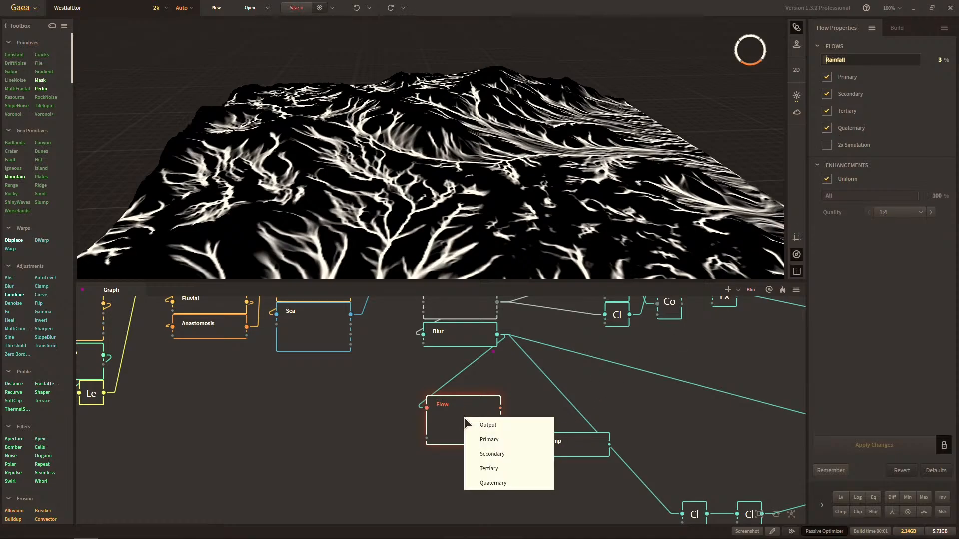
{"action": "left_click", "coordinate": [513, 483]}
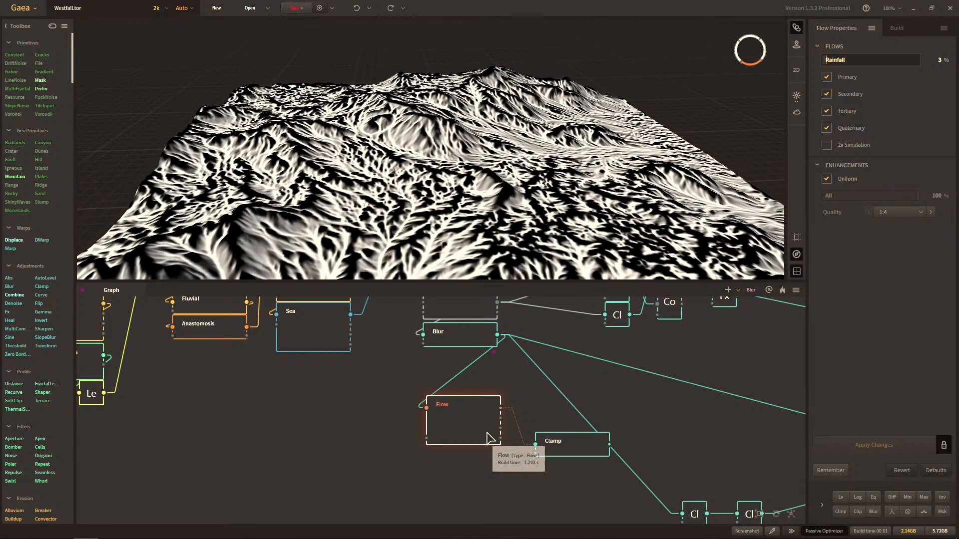
{"action": "left_click_drag", "start_coordinate": [468, 214], "coordinate": [474, 239]}
{"action": "scroll", "coordinate": [481, 216], "scroll_direction": "up", "scroll_amount": 3}
{"action": "left_click_drag", "start_coordinate": [510, 167], "coordinate": [494, 194]}
{"action": "scroll", "coordinate": [494, 194], "scroll_direction": "up", "scroll_amount": 3}
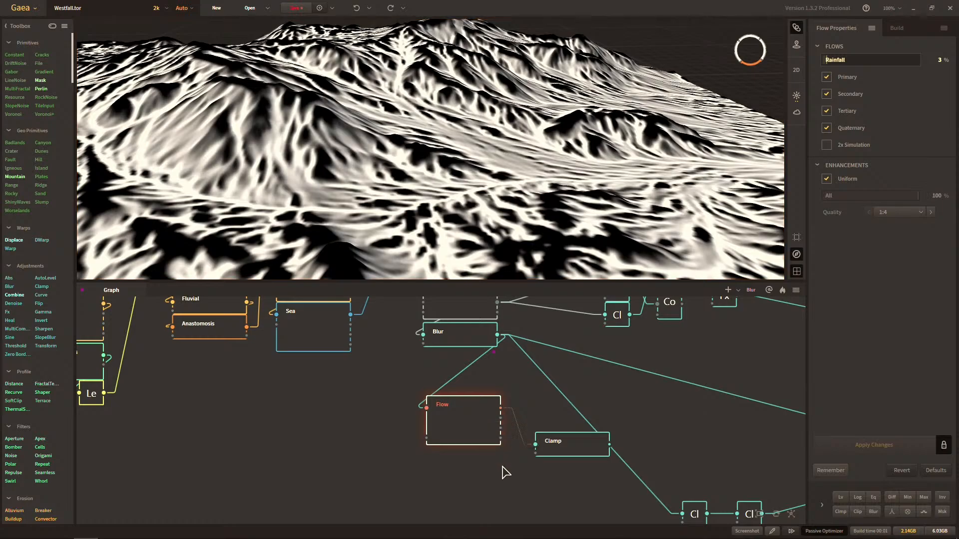
Reconnect the Clamp node's input to the Flow node's Primary output.
{"action": "key", "text": "c"}
{"action": "key", "text": "c"}
{"action": "scroll", "coordinate": [555, 433], "scroll_direction": "down", "scroll_amount": 4}
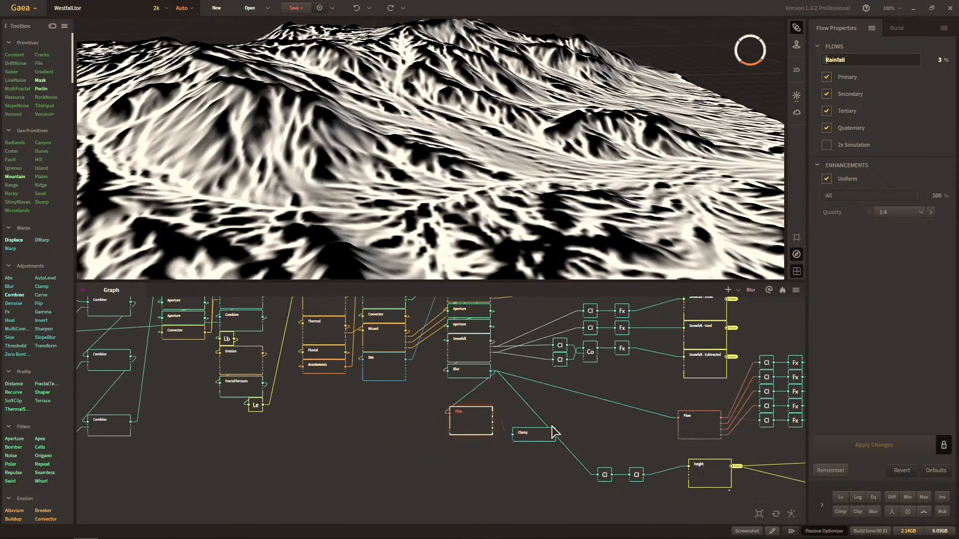
{"action": "scroll", "coordinate": [552, 425], "scroll_direction": "down", "scroll_amount": 1}
{"action": "middle_click_drag", "start_coordinate": [552, 425], "coordinate": [544, 451]}
{"action": "scroll", "coordinate": [482, 443], "scroll_direction": "up", "scroll_amount": 3}
{"action": "scroll", "coordinate": [497, 450], "scroll_direction": "down", "scroll_amount": 1}
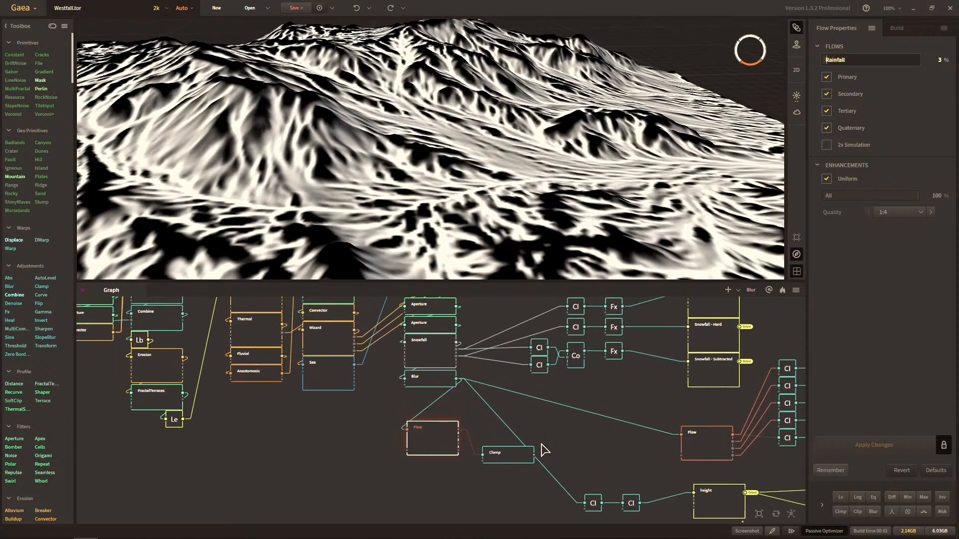
{"action": "scroll", "coordinate": [544, 451], "scroll_direction": "up", "scroll_amount": 3}
{"action": "left_click_drag", "start_coordinate": [482, 460], "coordinate": [399, 431]}
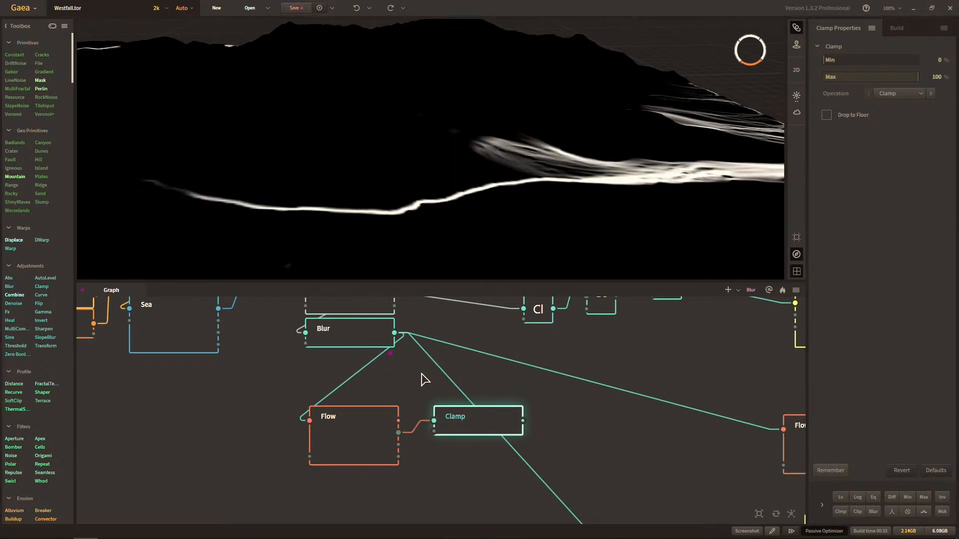
Preview the Flow node against its Clamp, and move the Clamp slightly higher beside the Flow node.
{"action": "left_click", "coordinate": [383, 411]}
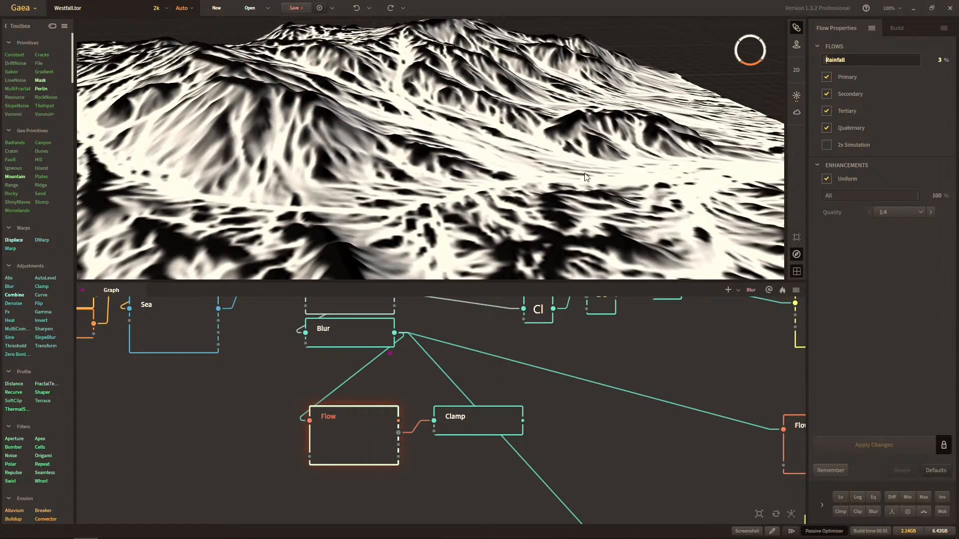
{"action": "left_click", "coordinate": [498, 418]}
{"action": "left_click_drag", "start_coordinate": [508, 411], "coordinate": [485, 396]}
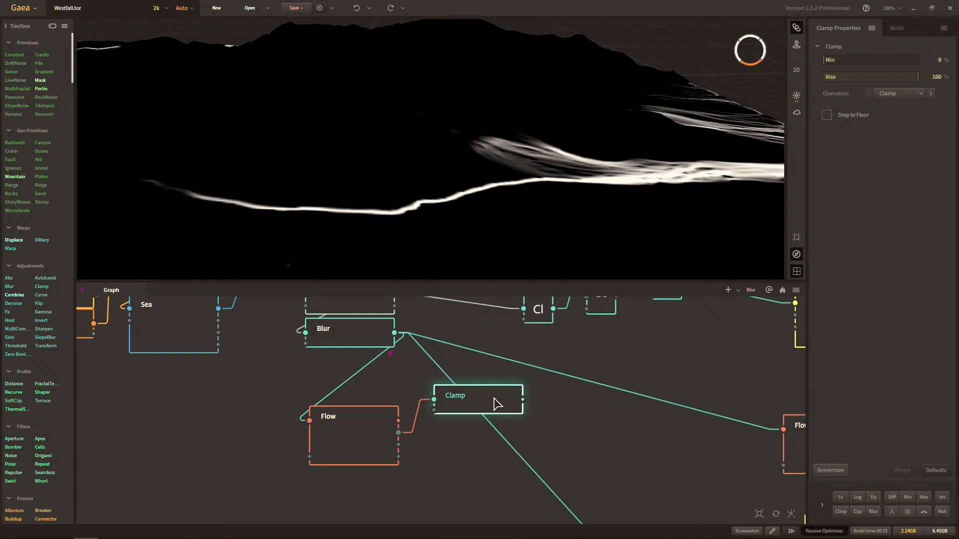
Add two more Clamp nodes fed by the Flow node's Secondary and Tertiary outputs.
{"action": "left_click_drag", "start_coordinate": [589, 216], "coordinate": [449, 213]}
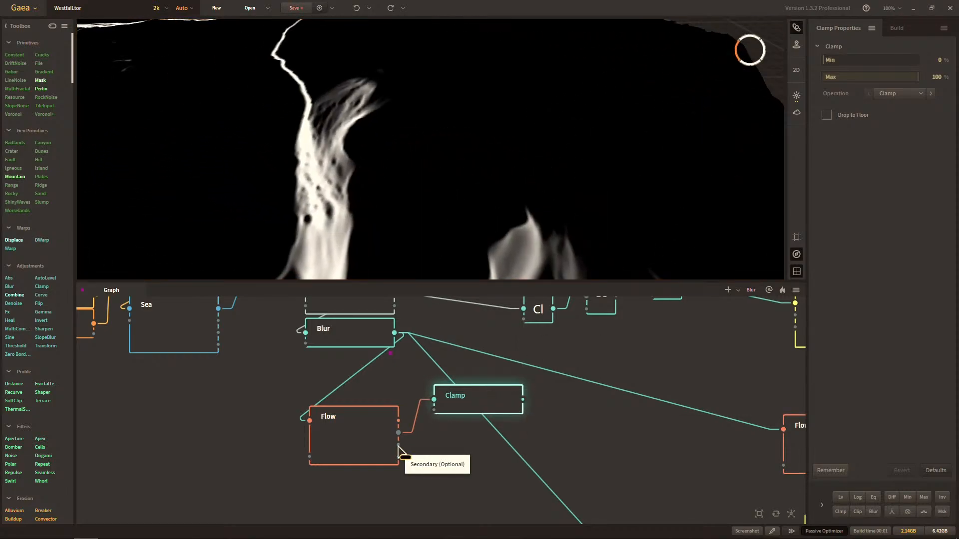
{"action": "right_click", "coordinate": [435, 442]}
{"action": "key", "text": "Escape"}
{"action": "key", "text": "Return"}
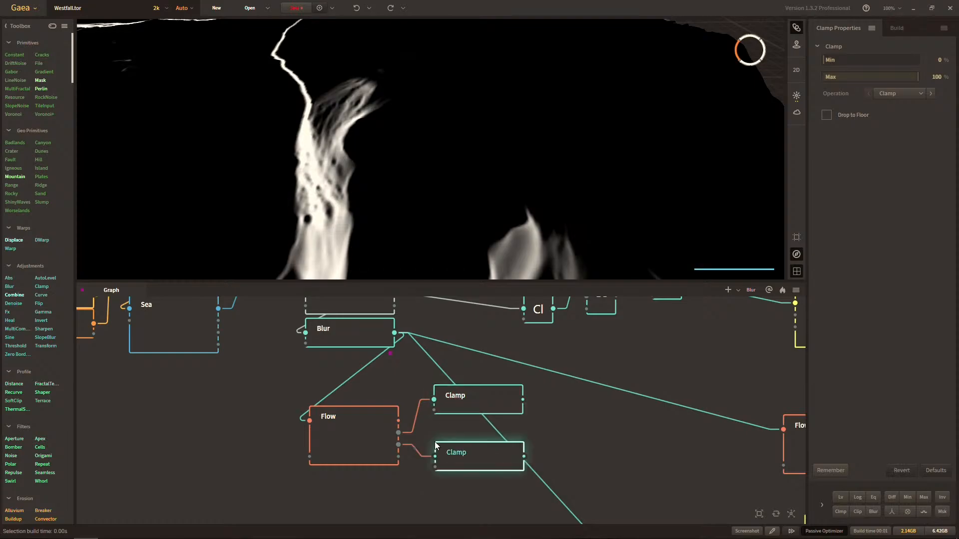
{"action": "left_click_drag", "start_coordinate": [398, 445], "coordinate": [446, 492]}
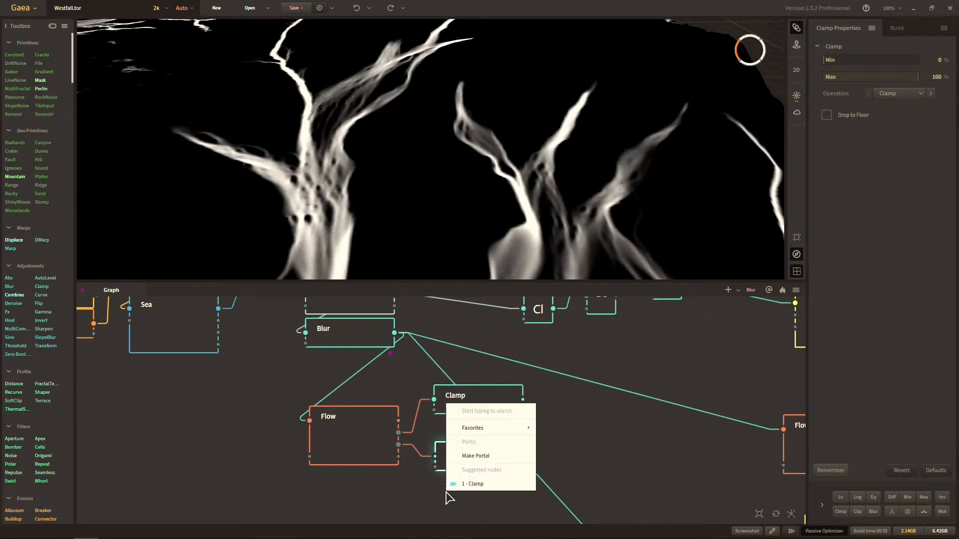
{"action": "key", "text": "Tab"}
{"action": "type", "text": "cla"}
{"action": "key", "text": "Return"}
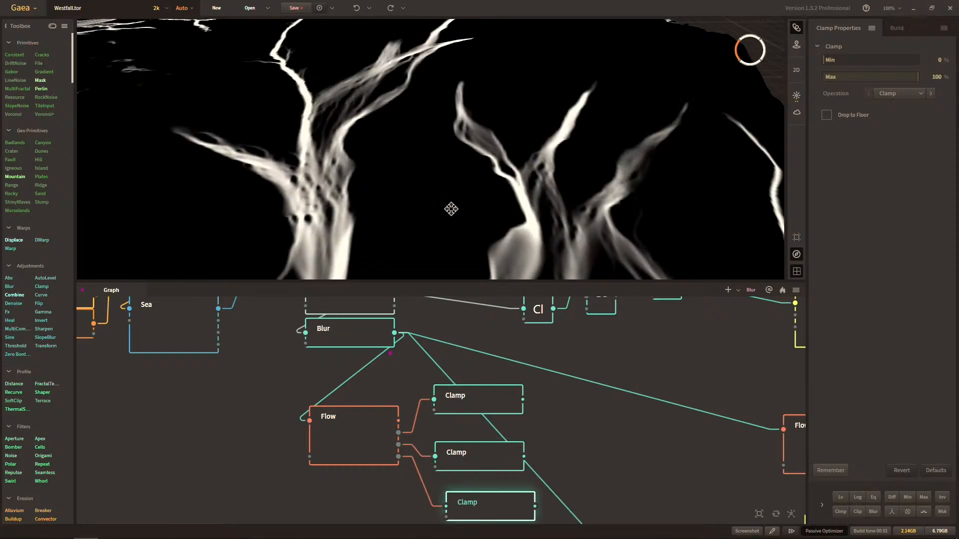
Stack the Secondary and Tertiary Clamp nodes directly beneath the Primary Clamp.
{"action": "scroll", "coordinate": [452, 209], "scroll_direction": "down", "scroll_amount": 6}
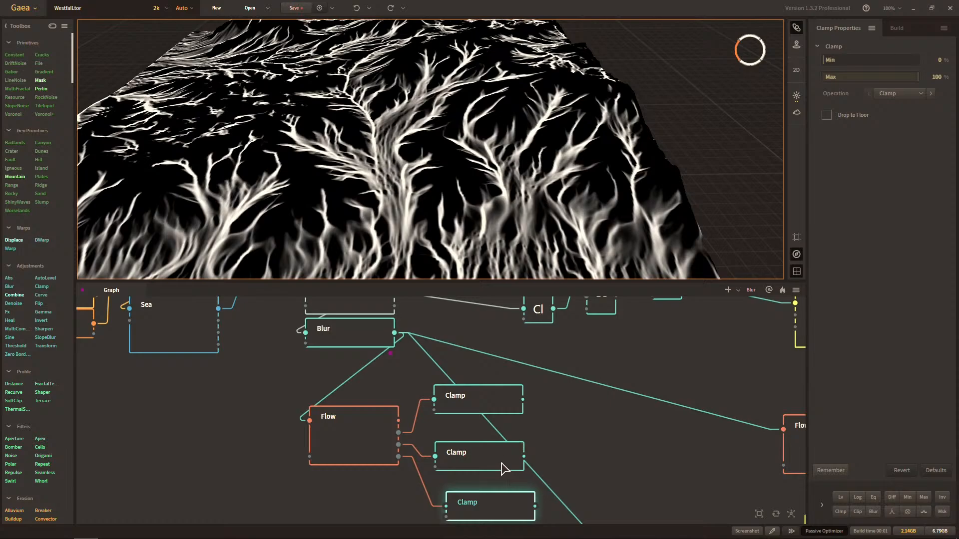
{"action": "left_click_drag", "start_coordinate": [507, 457], "coordinate": [503, 435]}
{"action": "left_click_drag", "start_coordinate": [493, 498], "coordinate": [481, 451]}
Add a fourth Clamp node beneath the stack and connect it to the Flow node's Quaternary output.
{"action": "right_click", "coordinate": [464, 484]}
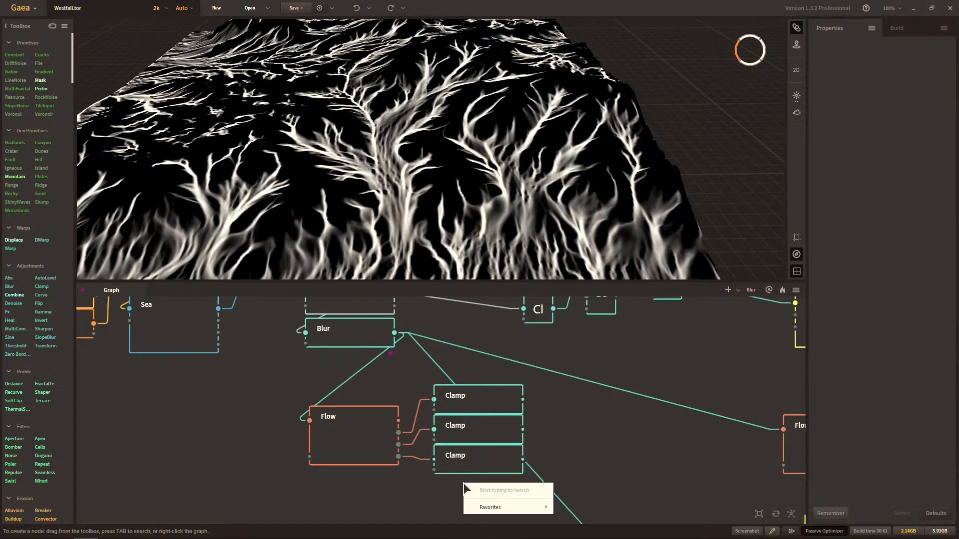
{"action": "key", "text": "Tab"}
{"action": "type", "text": "clamp"}
{"action": "key", "text": "Return"}
{"action": "left_click_drag", "start_coordinate": [463, 483], "coordinate": [353, 445]}
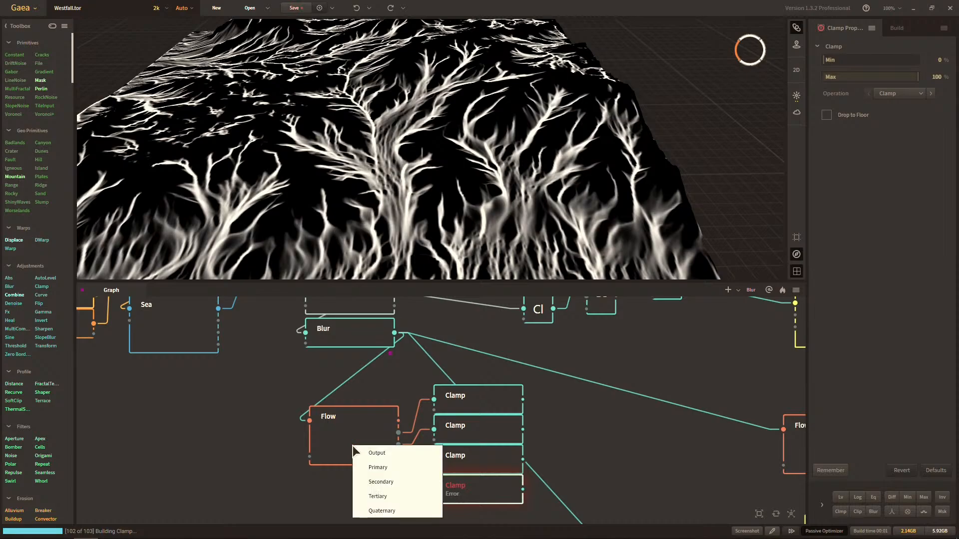
{"action": "left_click", "coordinate": [377, 511]}
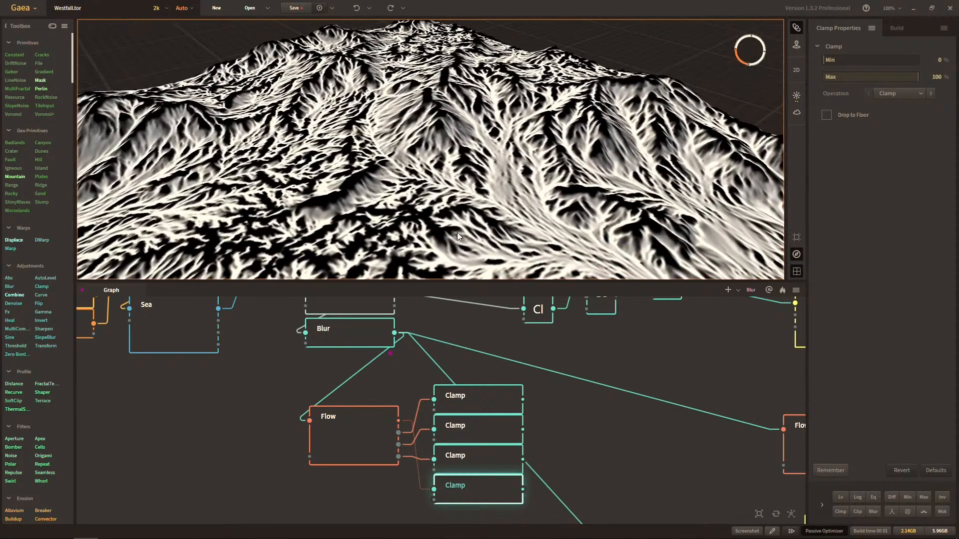
Enlarge the 3D preview while viewing the Primary Clamp, and collapse all four stacked Clamp nodes to their compact form.
{"action": "left_click", "coordinate": [475, 400]}
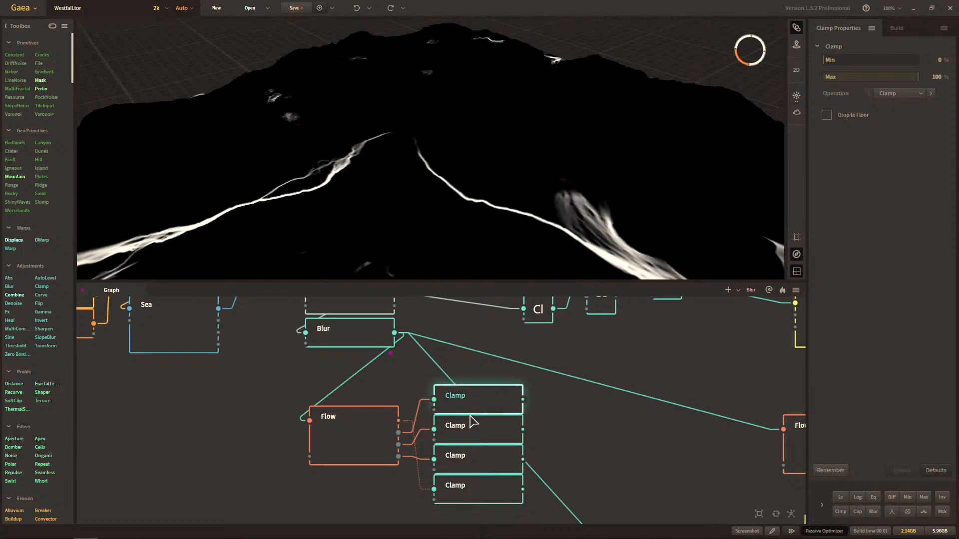
{"action": "middle_click_drag", "start_coordinate": [467, 206], "coordinate": [410, 142]}
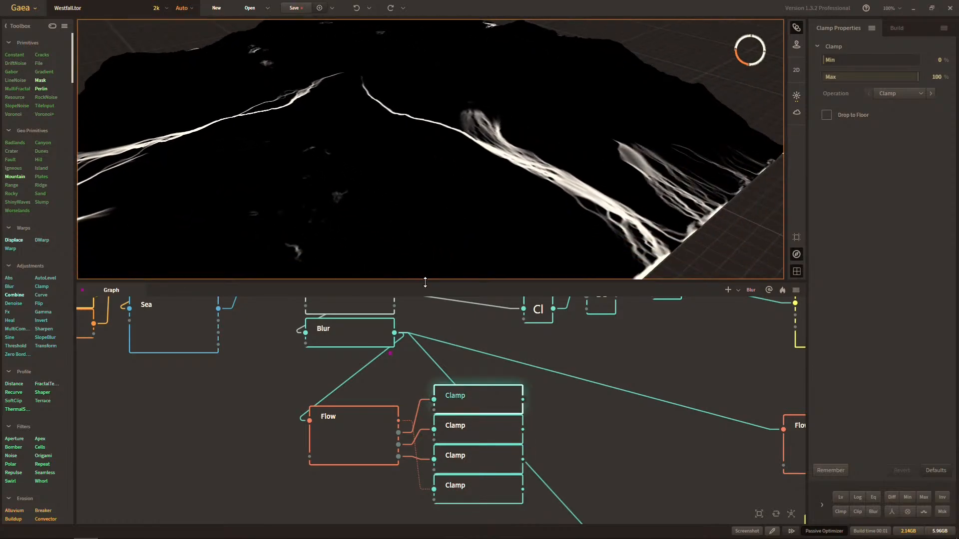
{"action": "left_click_drag", "start_coordinate": [425, 283], "coordinate": [425, 370]}
{"action": "scroll", "coordinate": [554, 428], "scroll_direction": "down", "scroll_amount": 4}
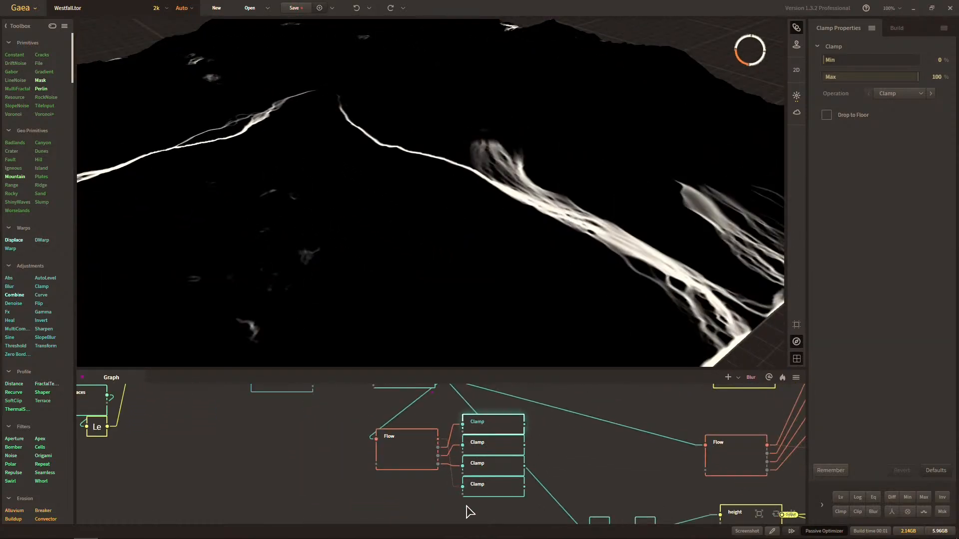
{"action": "left_click_drag", "start_coordinate": [466, 505], "coordinate": [474, 422]}
{"action": "key", "text": "c"}
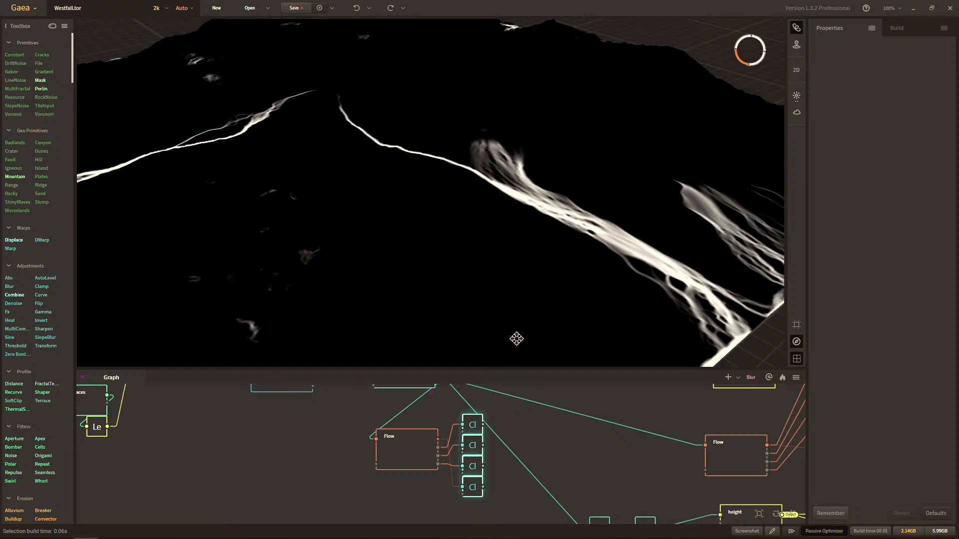
Preview the Primary, Secondary, Tertiary and Quaternary Clamp masks one after another on the terrain.
{"action": "middle_click_drag", "start_coordinate": [516, 338], "coordinate": [561, 282]}
{"action": "scroll", "coordinate": [561, 282], "scroll_direction": "down", "scroll_amount": 2}
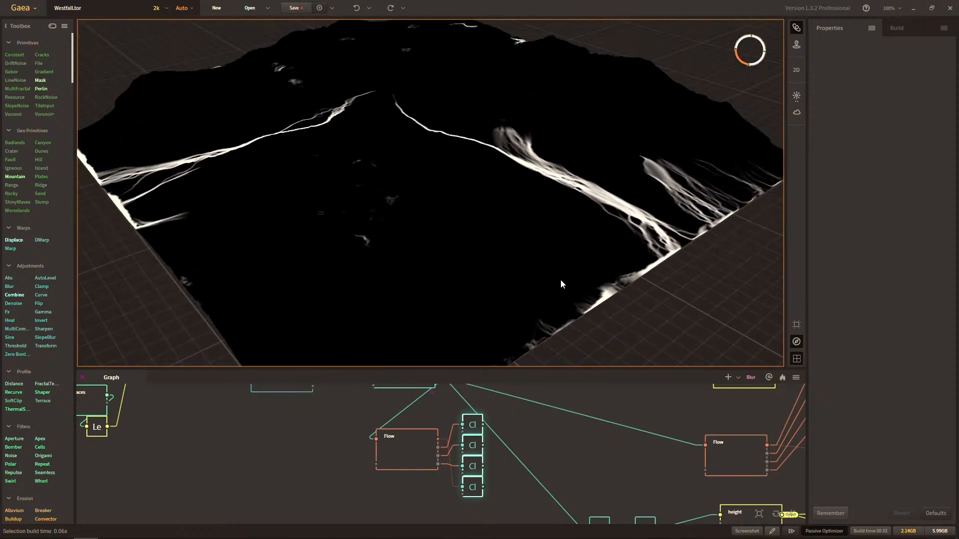
{"action": "middle_click_drag", "start_coordinate": [622, 247], "coordinate": [535, 264]}
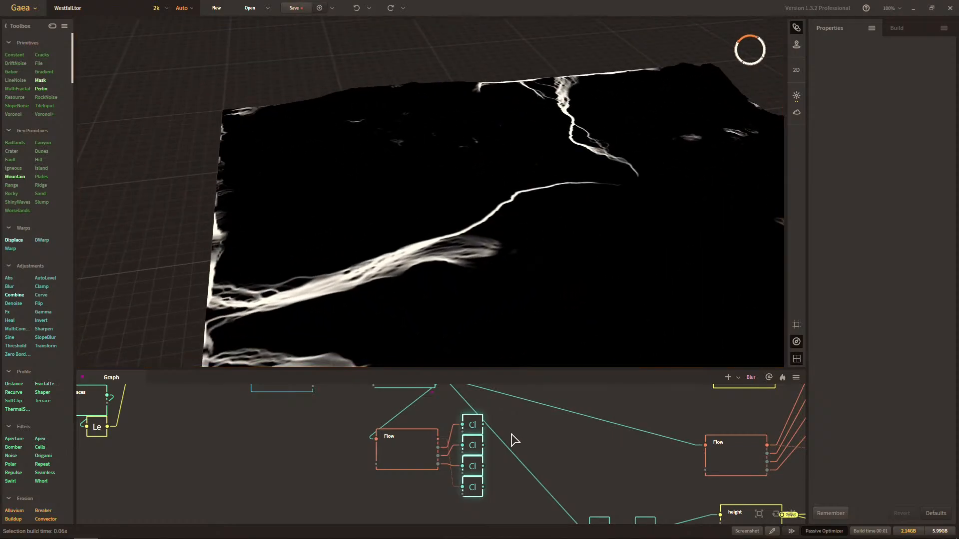
{"action": "left_click", "coordinate": [477, 432]}
{"action": "scroll", "coordinate": [529, 259], "scroll_direction": "up", "scroll_amount": 3}
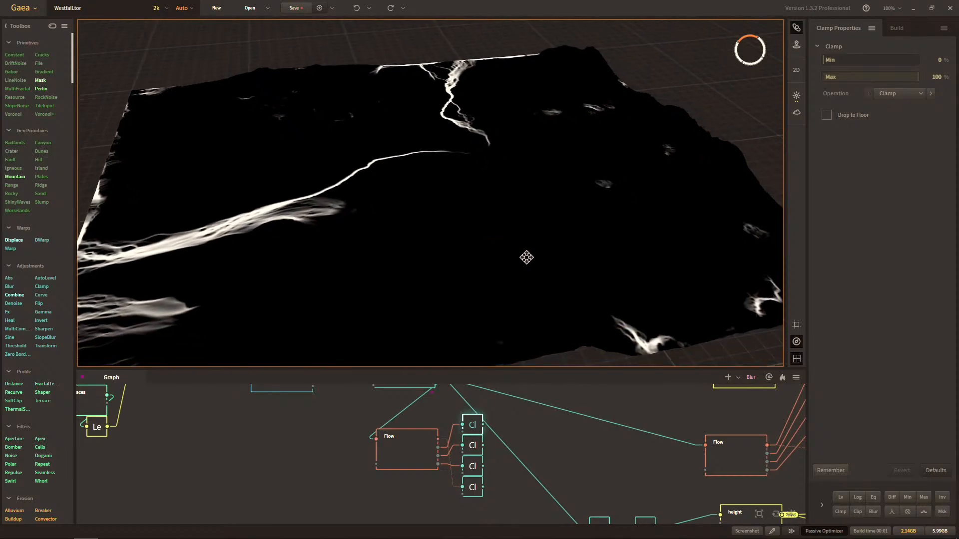
{"action": "left_click", "coordinate": [473, 451]}
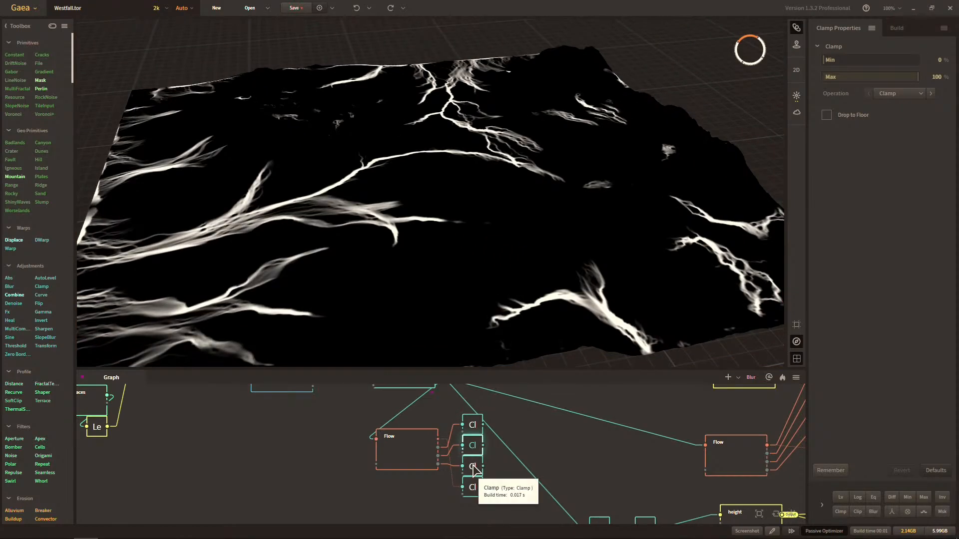
{"action": "left_click", "coordinate": [473, 467]}
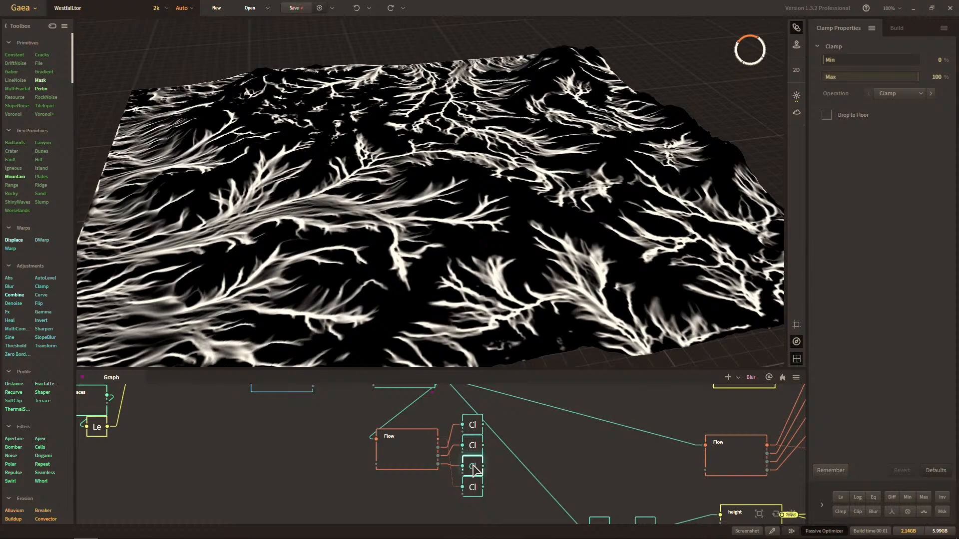
{"action": "left_click", "coordinate": [472, 488]}
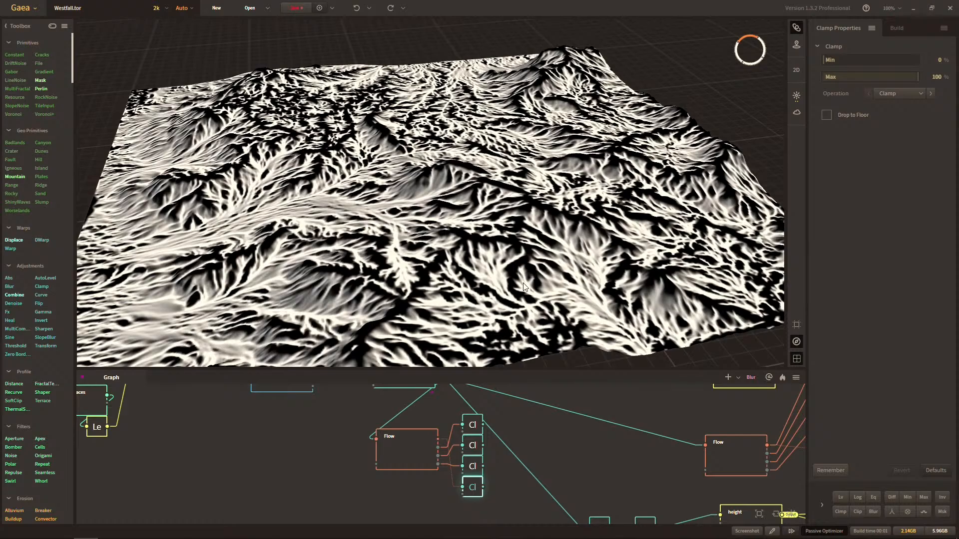
{"action": "left_click_drag", "start_coordinate": [466, 245], "coordinate": [528, 227]}
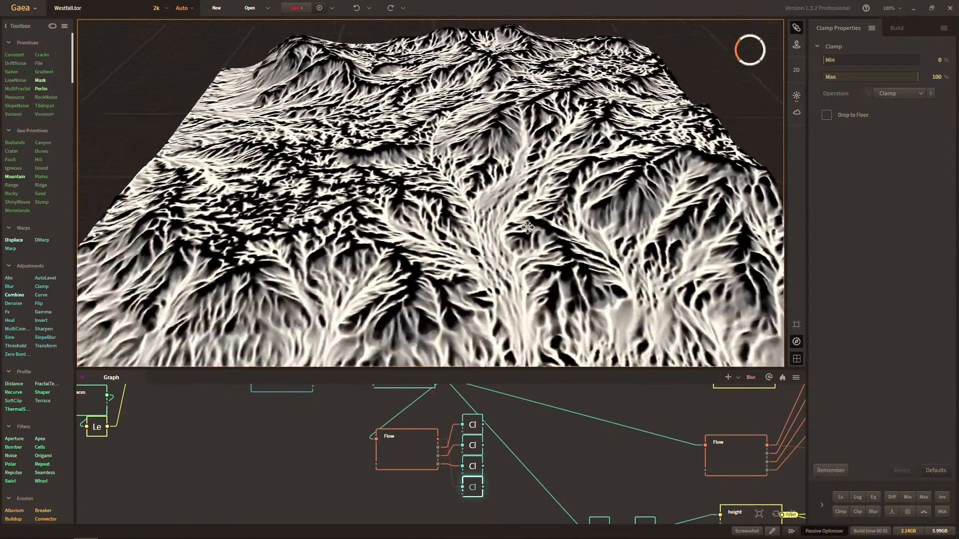
Compare the Tertiary and Quaternary Clamp masks from several angles by alternating between the two nodes.
{"action": "scroll", "coordinate": [528, 227], "scroll_direction": "down", "scroll_amount": 3}
{"action": "left_click", "coordinate": [472, 466]}
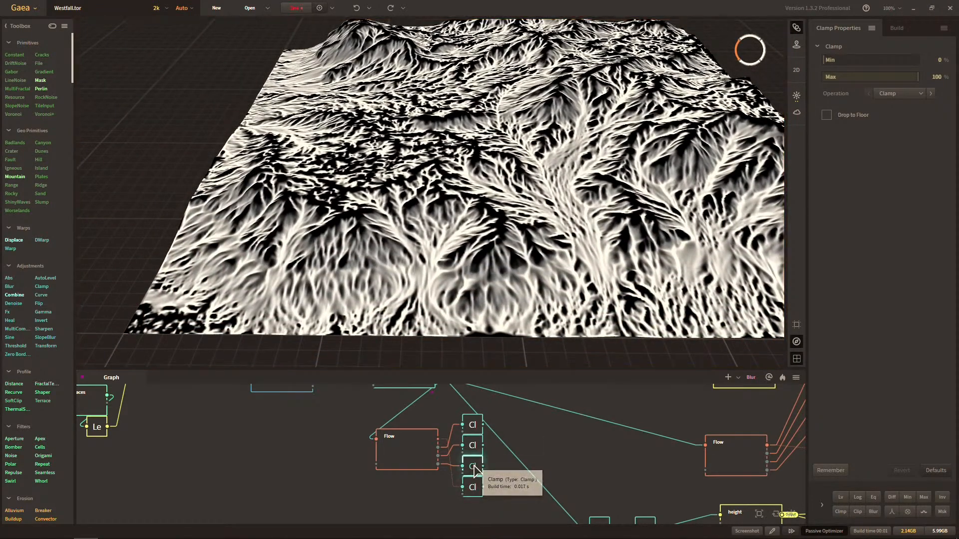
{"action": "scroll", "coordinate": [472, 238], "scroll_direction": "up", "scroll_amount": 3}
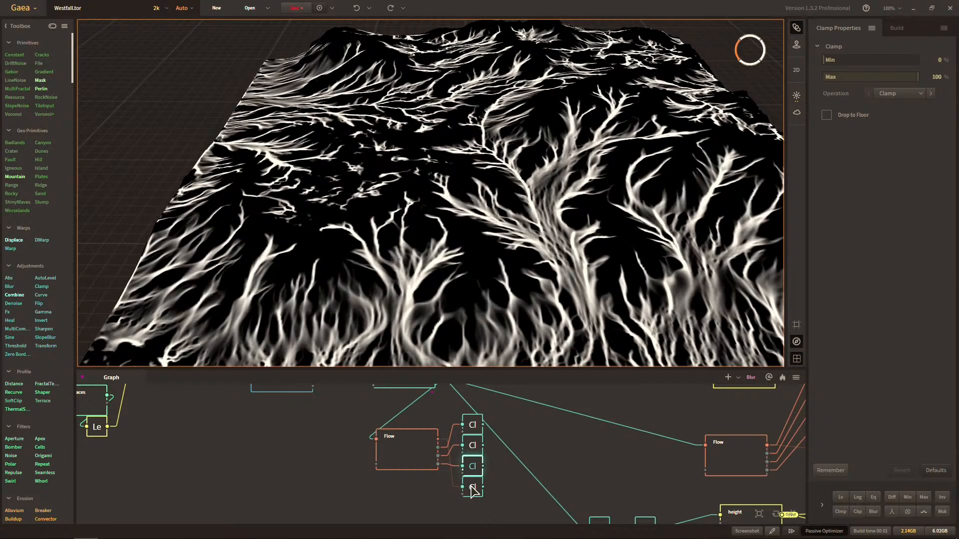
{"action": "left_click", "coordinate": [472, 488]}
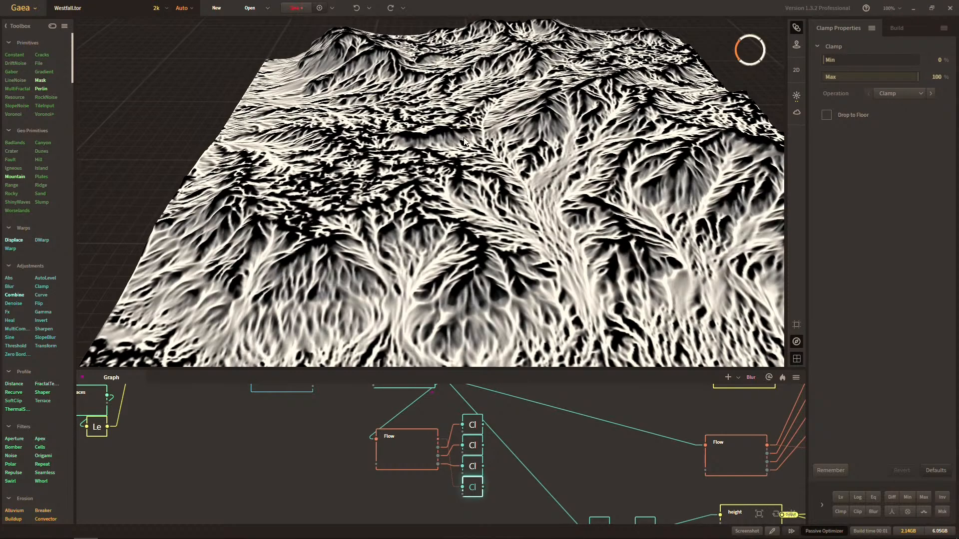
{"action": "left_click_drag", "start_coordinate": [464, 137], "coordinate": [439, 178]}
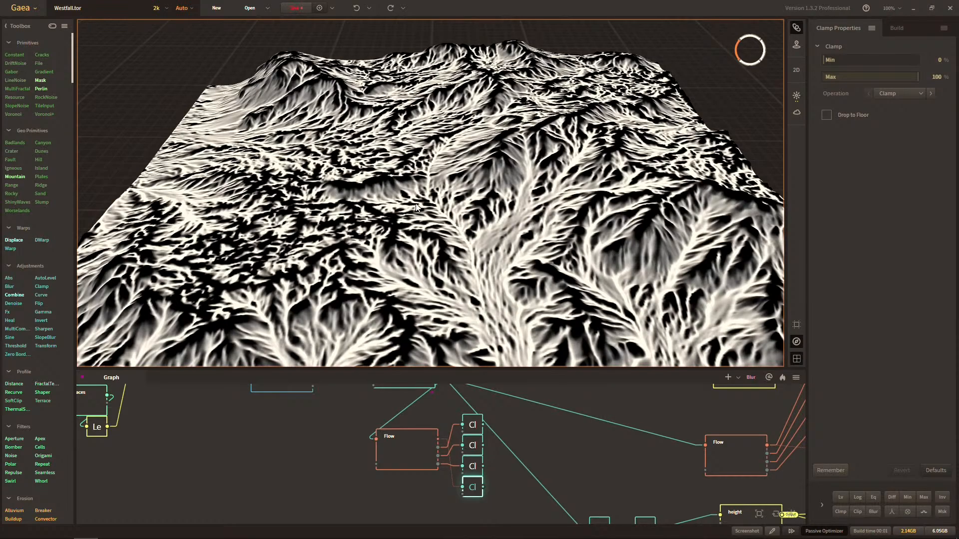
{"action": "left_click", "coordinate": [472, 466]}
{"action": "left_click_drag", "start_coordinate": [491, 256], "coordinate": [494, 252]}
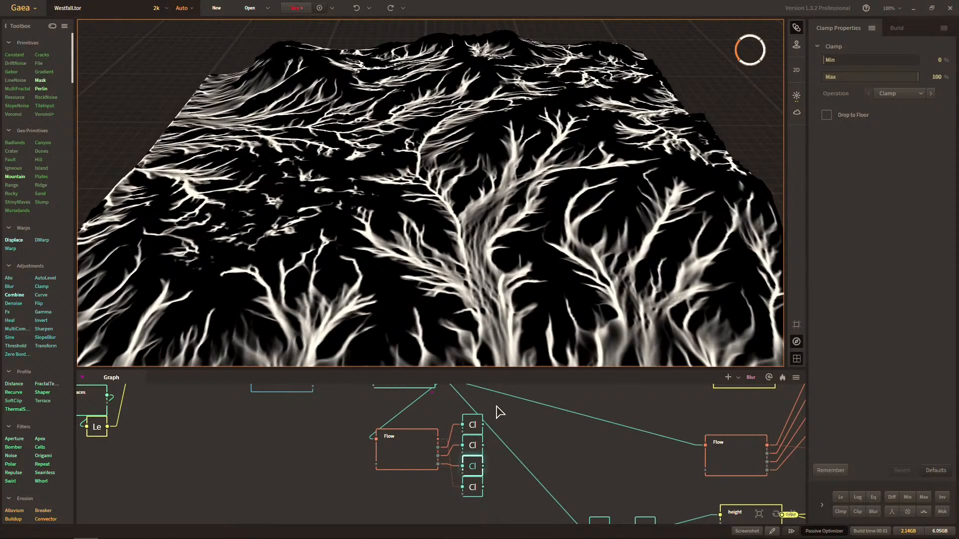
{"action": "left_click", "coordinate": [474, 492]}
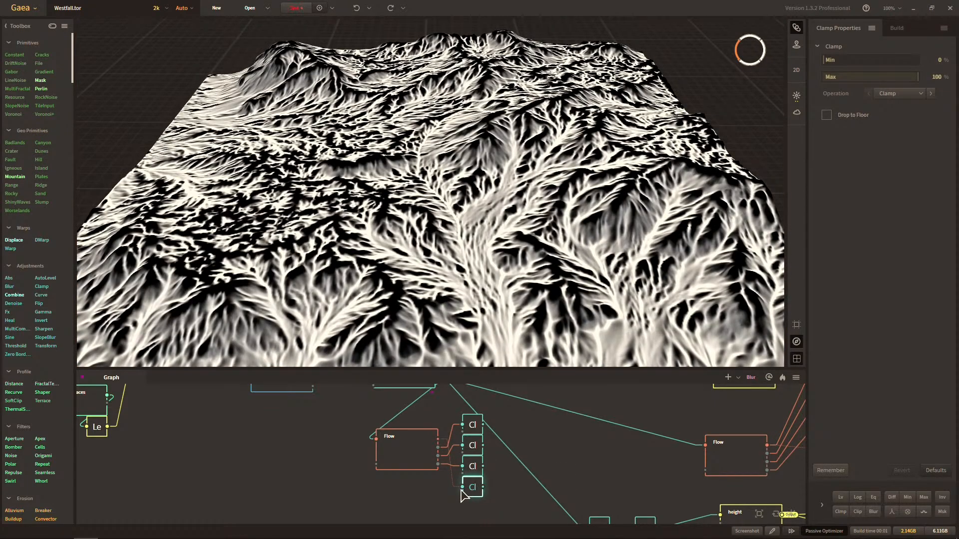
{"action": "left_click", "coordinate": [474, 469]}
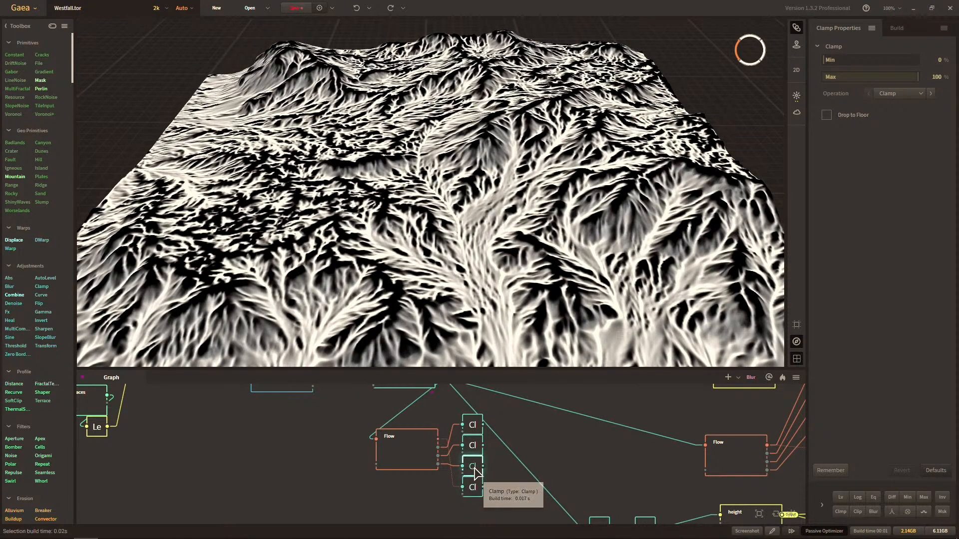
{"action": "left_click", "coordinate": [475, 483]}
{"action": "middle_click_drag", "start_coordinate": [389, 172], "coordinate": [440, 205]}
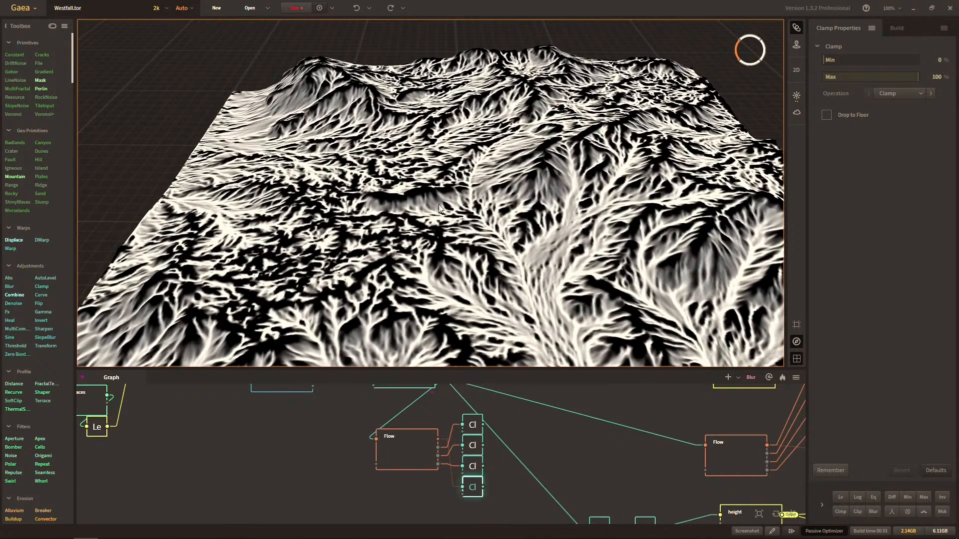
{"action": "left_click", "coordinate": [473, 466]}
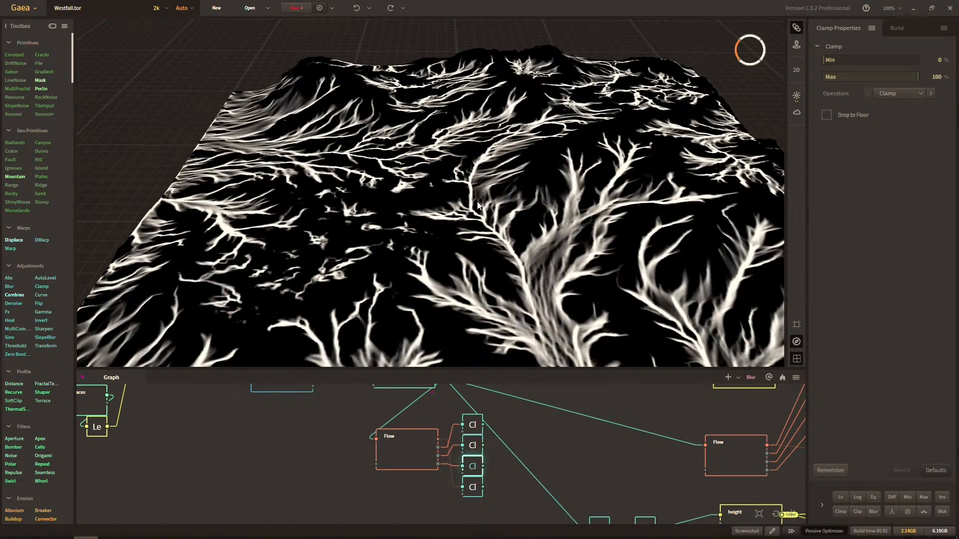
{"action": "middle_click_drag", "start_coordinate": [479, 242], "coordinate": [504, 256]}
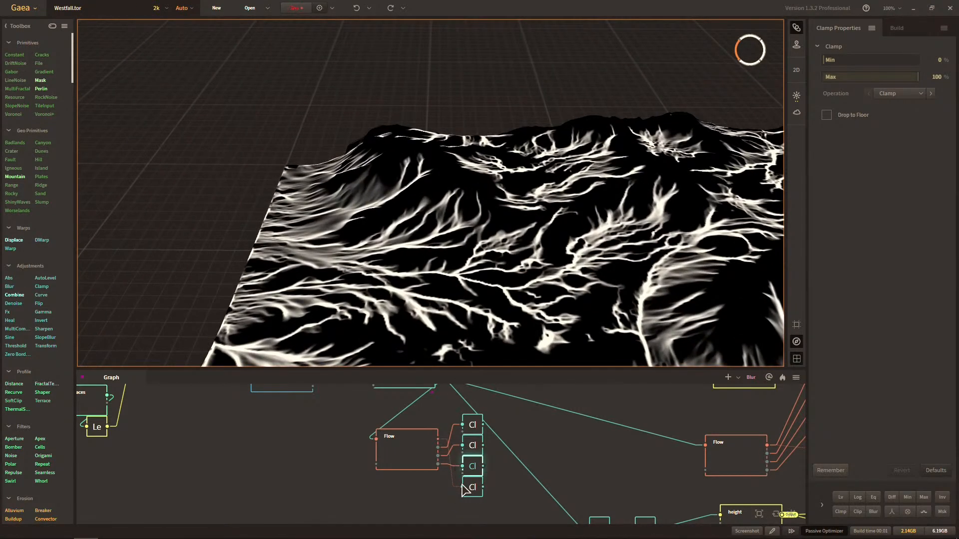
{"action": "left_click", "coordinate": [474, 487]}
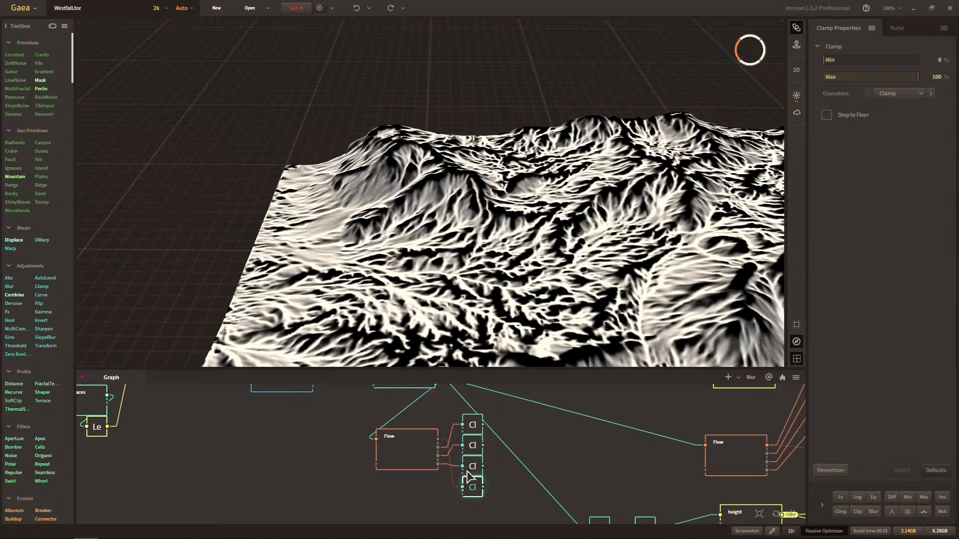
Preview the Tertiary, Secondary and Primary Clamp masks in turn, examining the river patterns from several angles.
{"action": "left_click", "coordinate": [472, 466]}
{"action": "left_click", "coordinate": [473, 447]}
{"action": "middle_click_drag", "start_coordinate": [545, 166], "coordinate": [367, 110]}
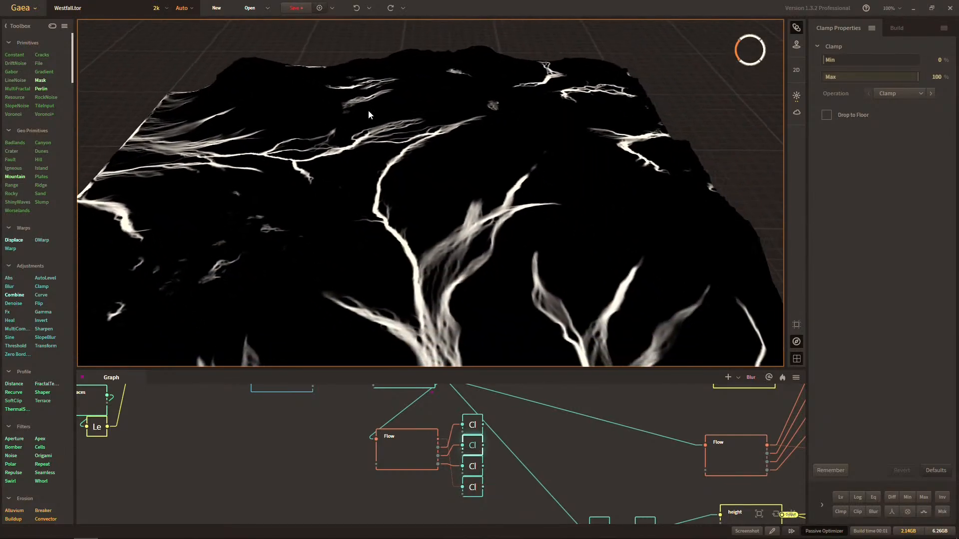
{"action": "middle_click_drag", "start_coordinate": [454, 220], "coordinate": [461, 166]}
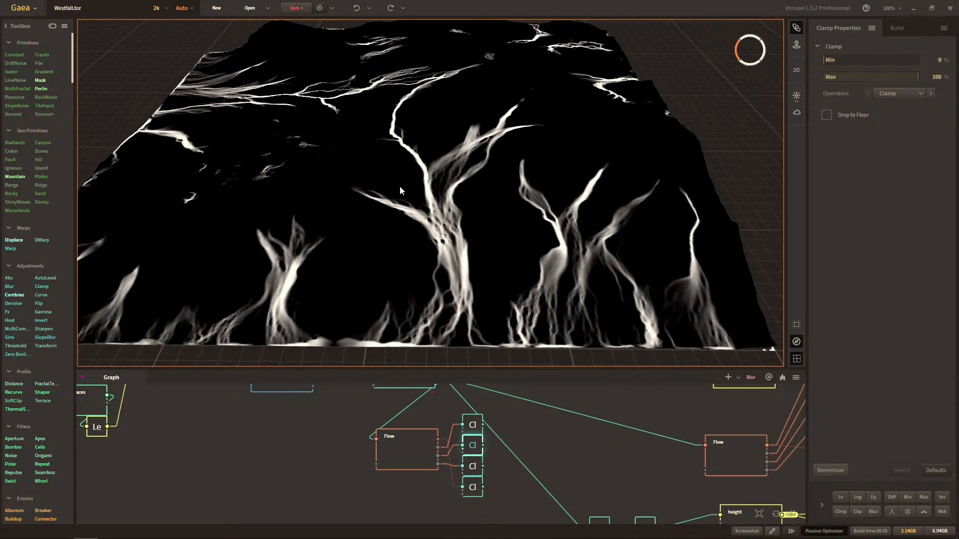
{"action": "left_click_drag", "start_coordinate": [400, 186], "coordinate": [381, 197]}
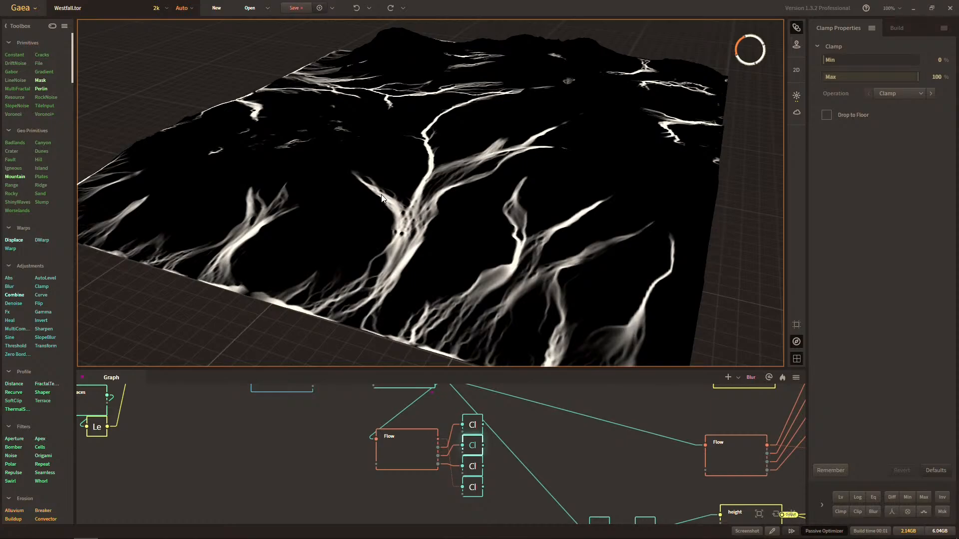
{"action": "left_click_drag", "start_coordinate": [373, 192], "coordinate": [527, 231]}
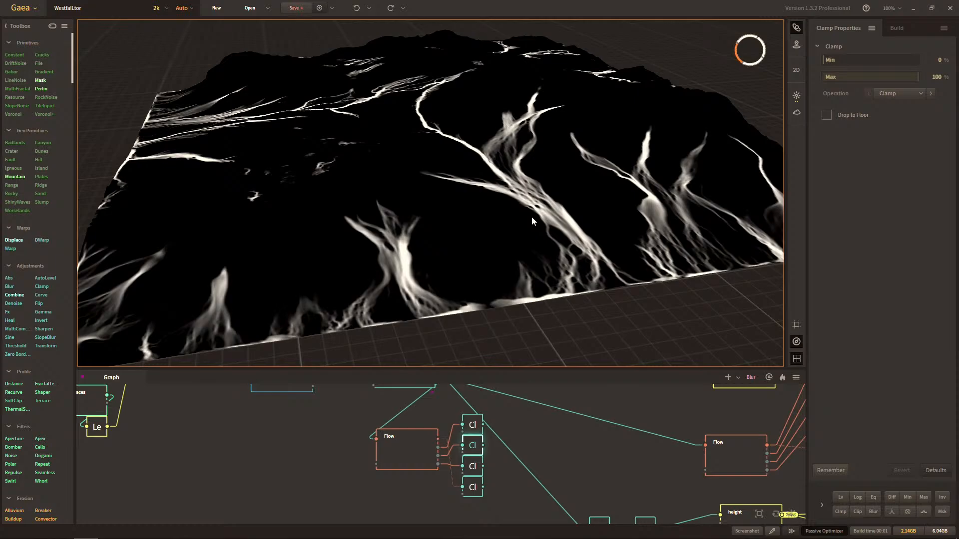
{"action": "left_click", "coordinate": [472, 424]}
{"action": "mouse_move", "coordinate": [488, 274]}
{"action": "left_mouse_down"}
{"action": "mouse_move", "coordinate": [442, 272]}
{"action": "mouse_move", "coordinate": [478, 286]}
{"action": "left_mouse_up"}
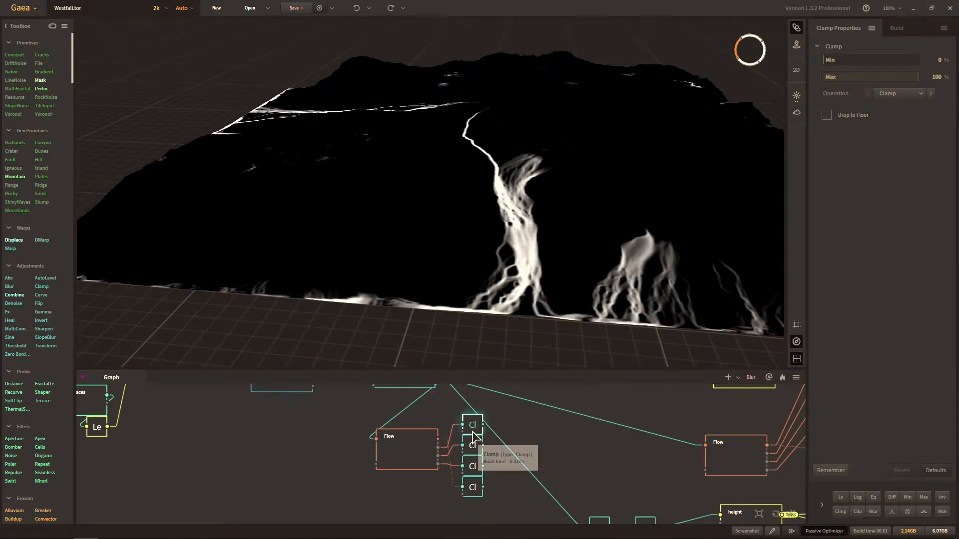
Add a Texture node beside the Flow node and feed it from the final Blur node's output.
{"action": "right_click", "coordinate": [305, 436]}
{"action": "type", "text": "texture"}
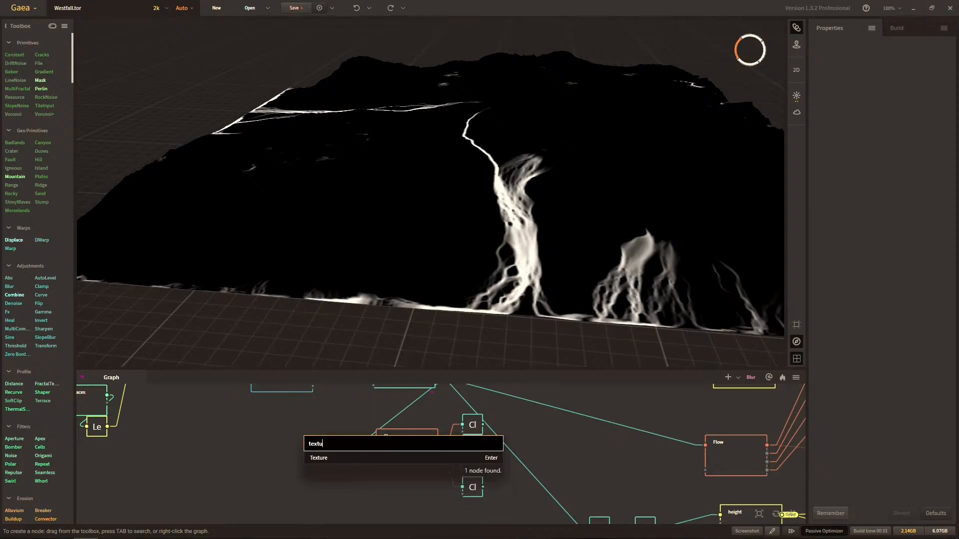
{"action": "key", "text": "Return"}
{"action": "middle_click_drag", "start_coordinate": [331, 417], "coordinate": [324, 465]}
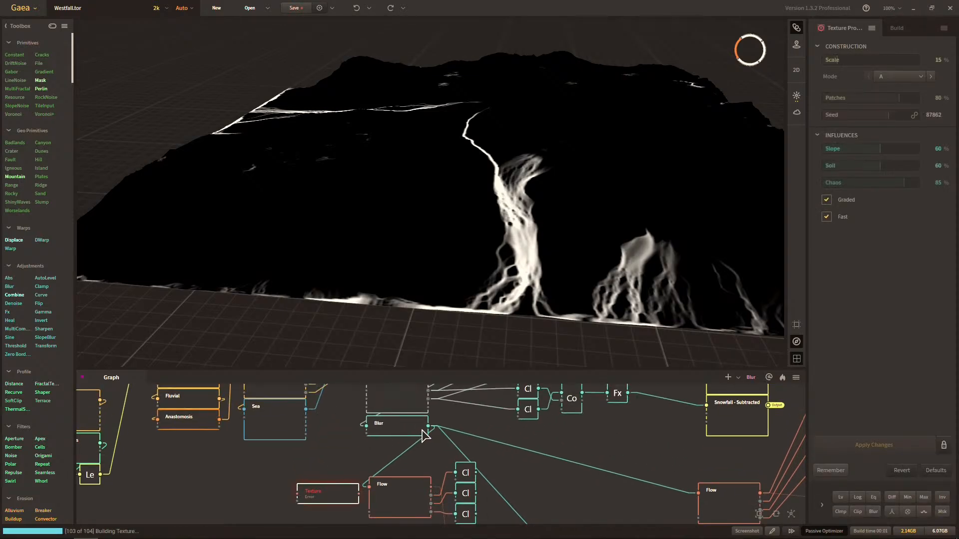
{"action": "left_click_drag", "start_coordinate": [428, 427], "coordinate": [299, 493]}
{"action": "middle_click_drag", "start_coordinate": [366, 489], "coordinate": [361, 445]}
{"action": "scroll", "coordinate": [389, 401], "scroll_direction": "up", "scroll_amount": 1}
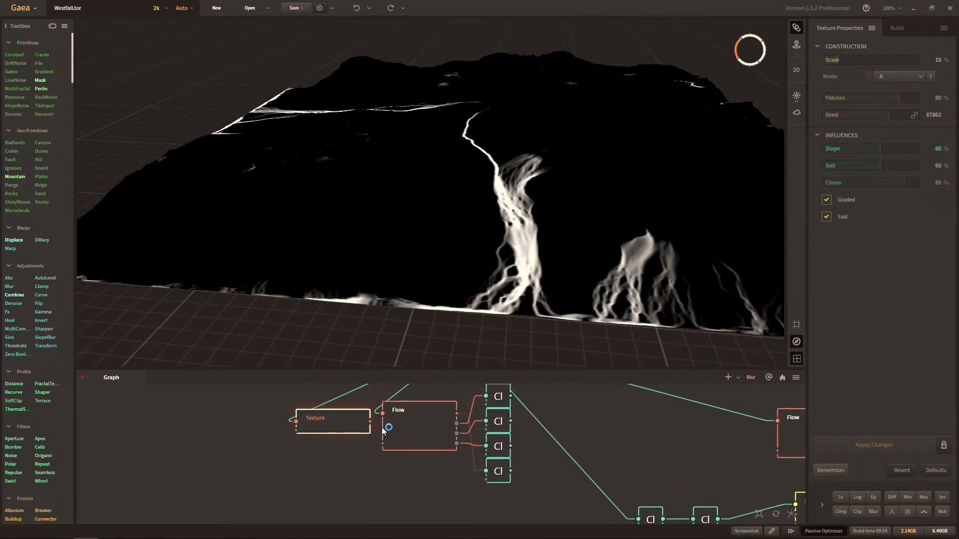
{"action": "left_click_drag", "start_coordinate": [336, 418], "coordinate": [329, 418]}
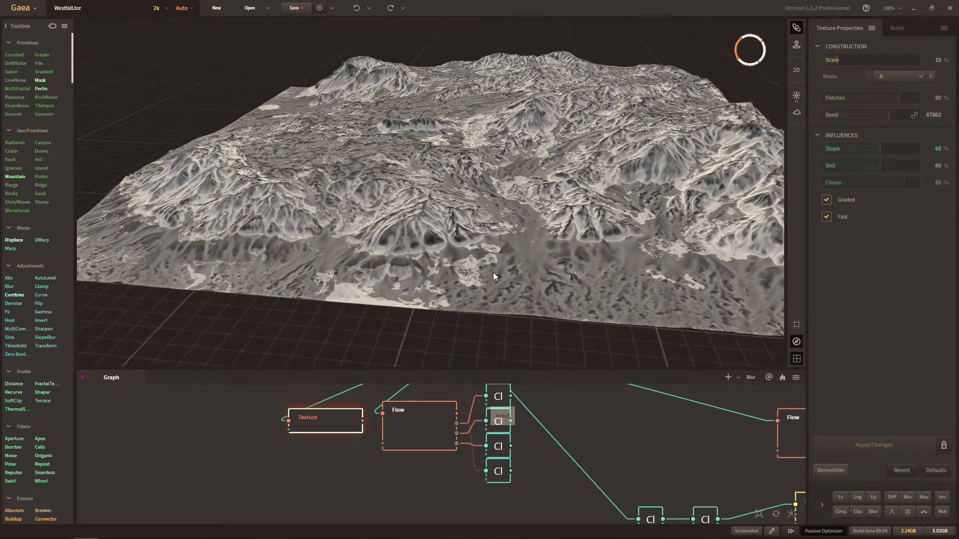
Inspect the Texture mask on the terrain from another angle and delete the Texture node.
{"action": "mouse_move", "coordinate": [486, 244]}
{"action": "left_mouse_down"}
{"action": "mouse_move", "coordinate": [493, 277]}
{"action": "mouse_move", "coordinate": [481, 256]}
{"action": "mouse_move", "coordinate": [495, 239]}
{"action": "mouse_move", "coordinate": [486, 250]}
{"action": "left_mouse_up"}
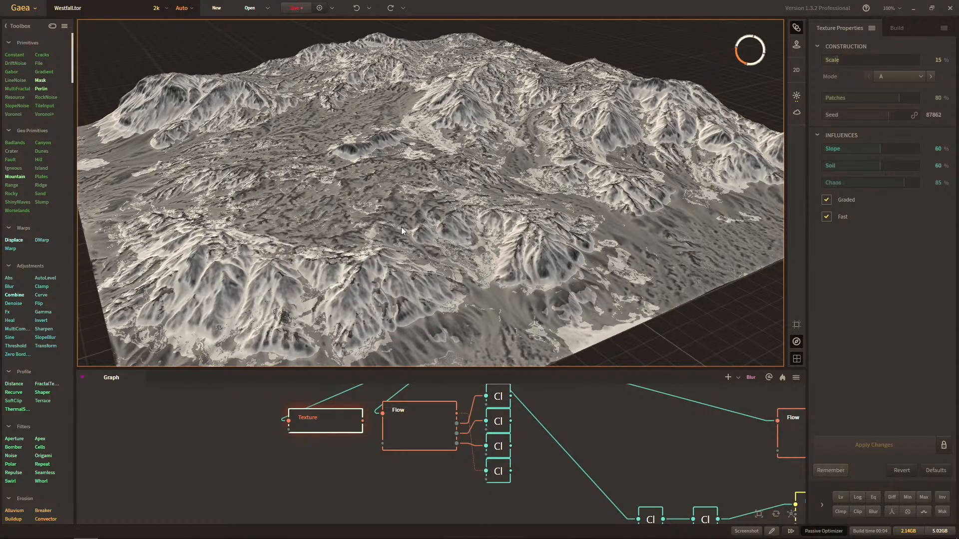
{"action": "left_click", "coordinate": [318, 444]}
{"action": "left_click", "coordinate": [324, 433]}
{"action": "key", "text": "Delete"}
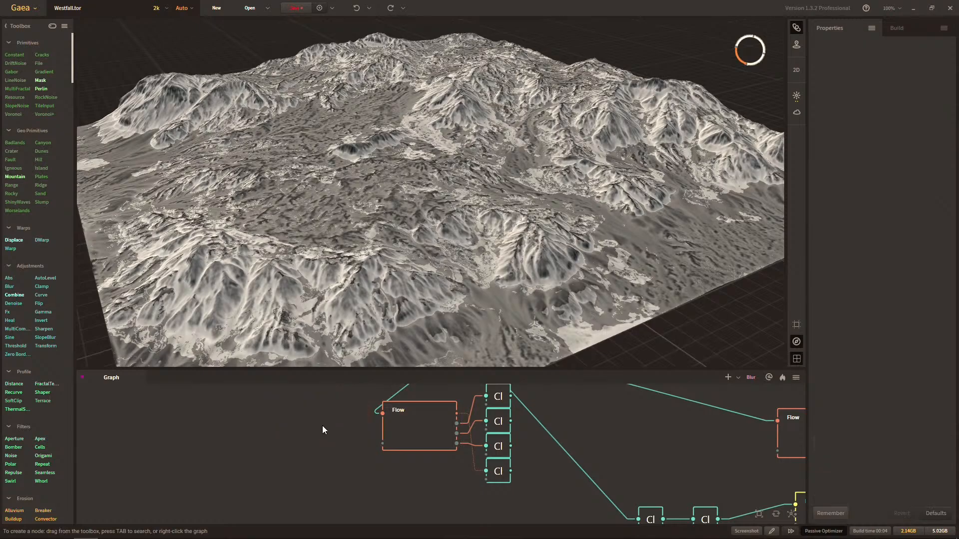
Preview the Primary Clamp mask again, followed by the Quaternary Clamp mask, on the terrain.
{"action": "middle_click_drag", "start_coordinate": [446, 399], "coordinate": [393, 422]}
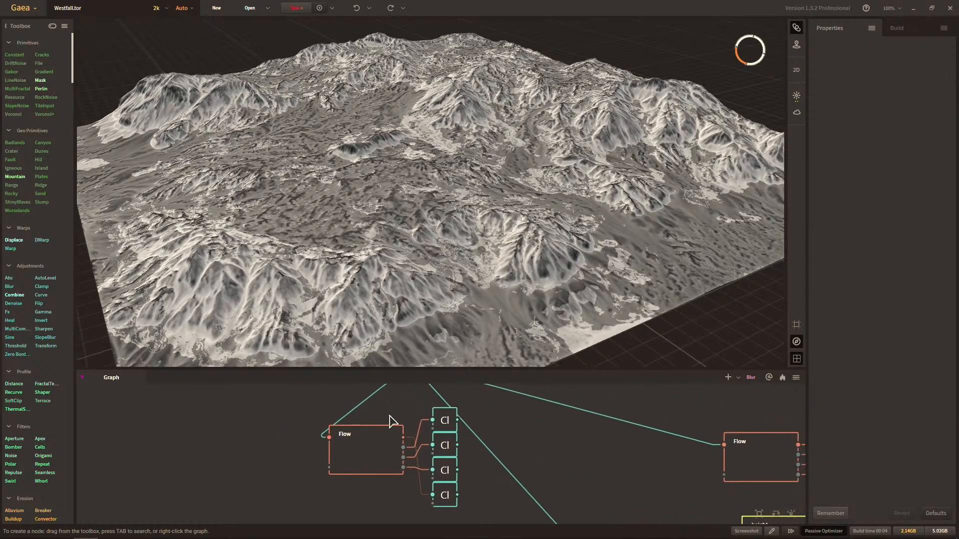
{"action": "left_click", "coordinate": [442, 433]}
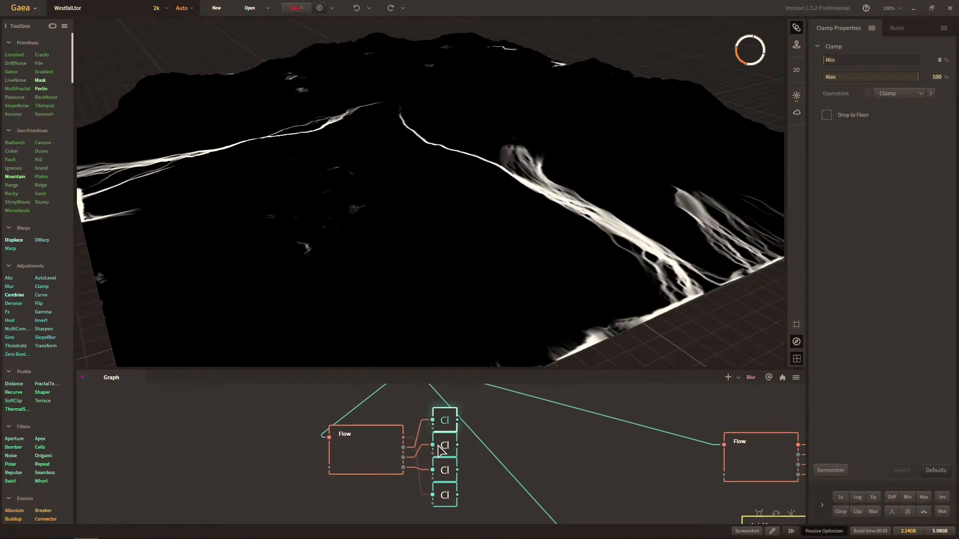
{"action": "left_click", "coordinate": [441, 496]}
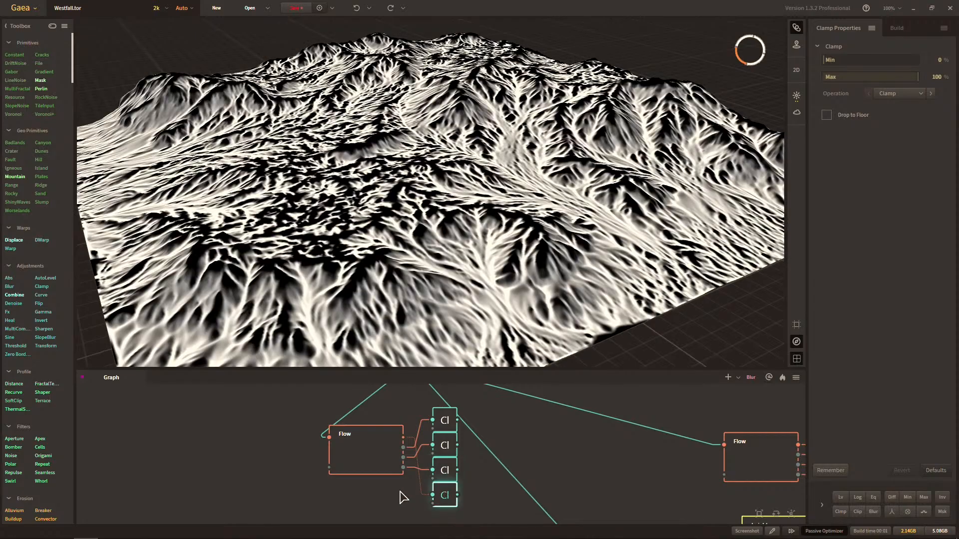
Examine the Snowfall - Subtracted mask up close and preview the Snowfall - Snow mask from the same viewpoint.
{"action": "scroll", "coordinate": [315, 490], "scroll_direction": "down", "scroll_amount": 3}
{"action": "middle_click_drag", "start_coordinate": [442, 422], "coordinate": [396, 498]}
{"action": "left_click", "coordinate": [519, 480]}
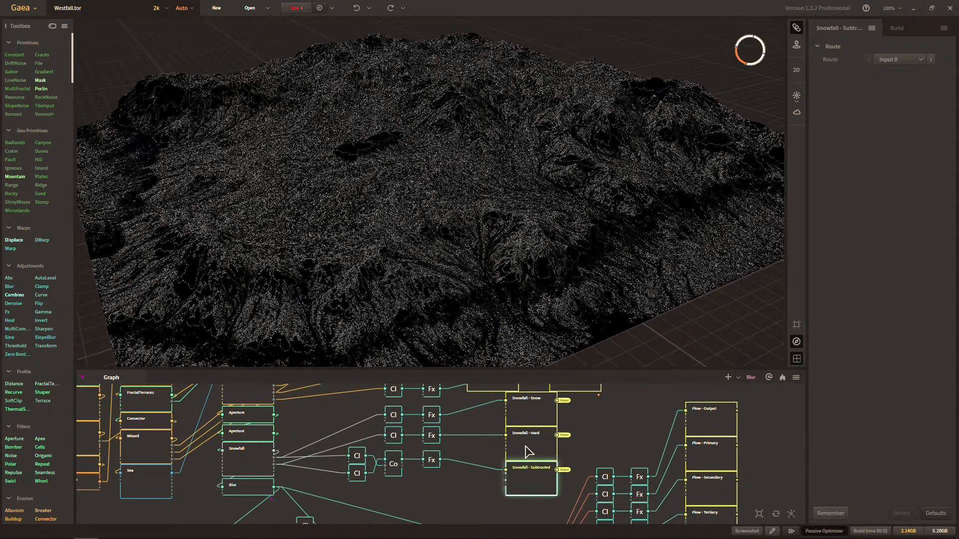
{"action": "scroll", "coordinate": [432, 311], "scroll_direction": "up", "scroll_amount": 6}
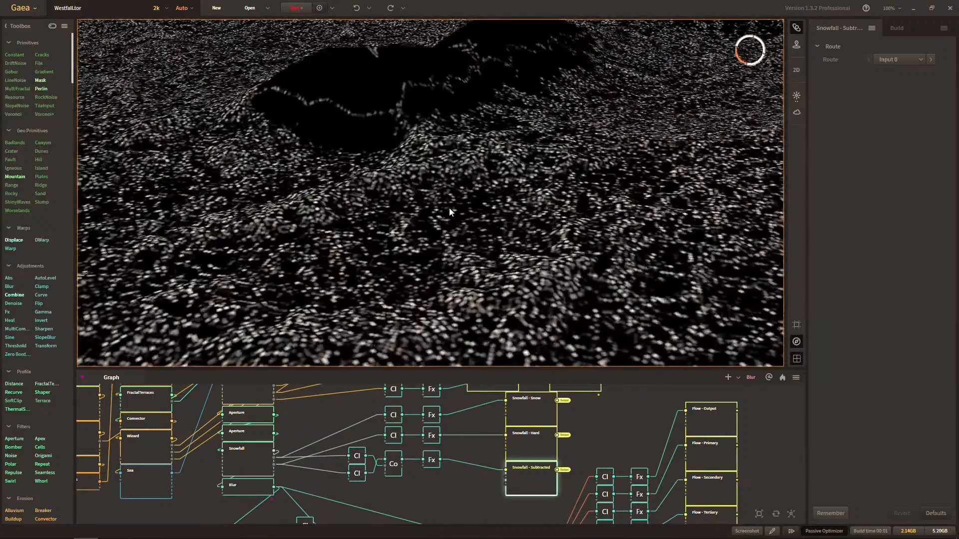
{"action": "scroll", "coordinate": [449, 208], "scroll_direction": "up", "scroll_amount": 4}
{"action": "middle_click_drag", "start_coordinate": [449, 208], "coordinate": [470, 245]}
{"action": "scroll", "coordinate": [474, 226], "scroll_direction": "down", "scroll_amount": 4}
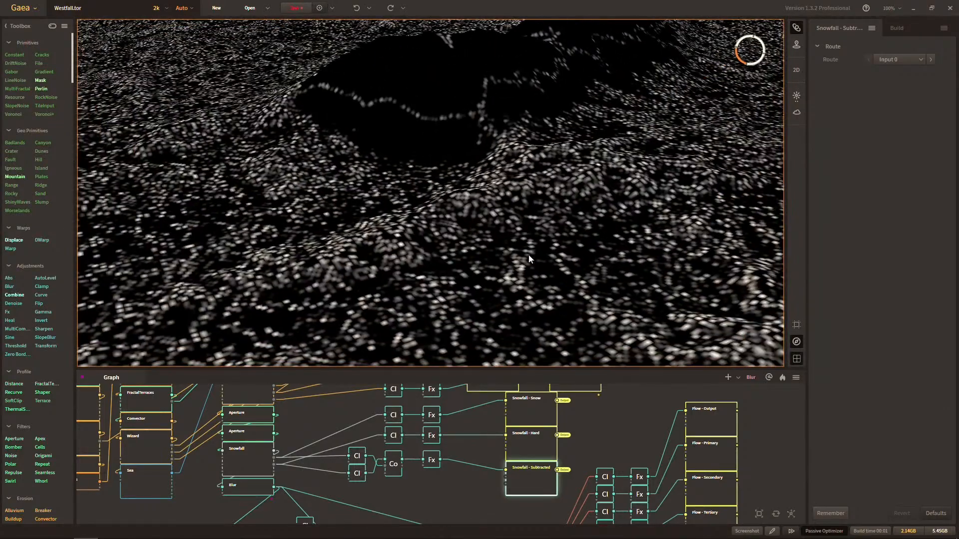
{"action": "left_click", "coordinate": [530, 414]}
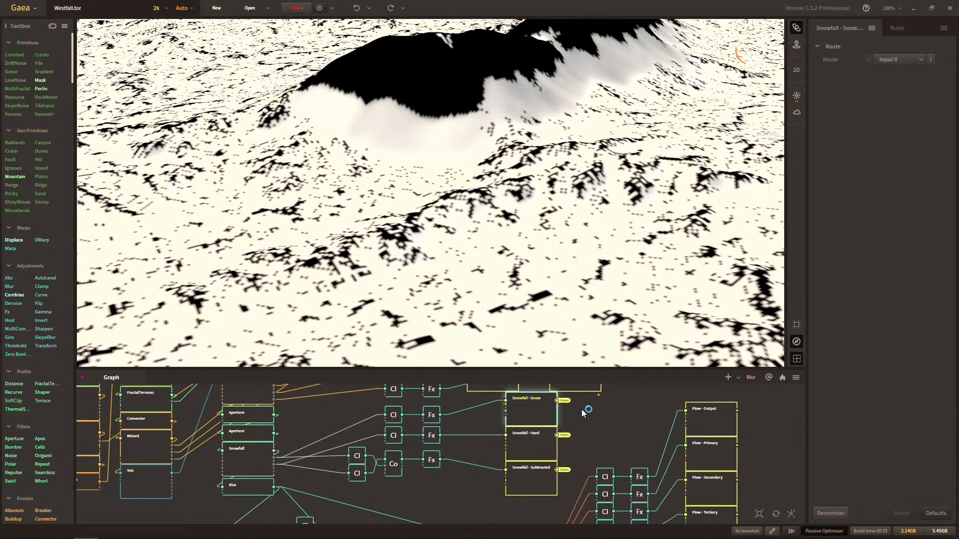
{"action": "middle_click_drag", "start_coordinate": [582, 409], "coordinate": [588, 475]}
Preview the Erosion - Flow and Erosion - Wear masks, examining the wear mask across the whole terrain.
{"action": "left_click", "coordinate": [589, 450]}
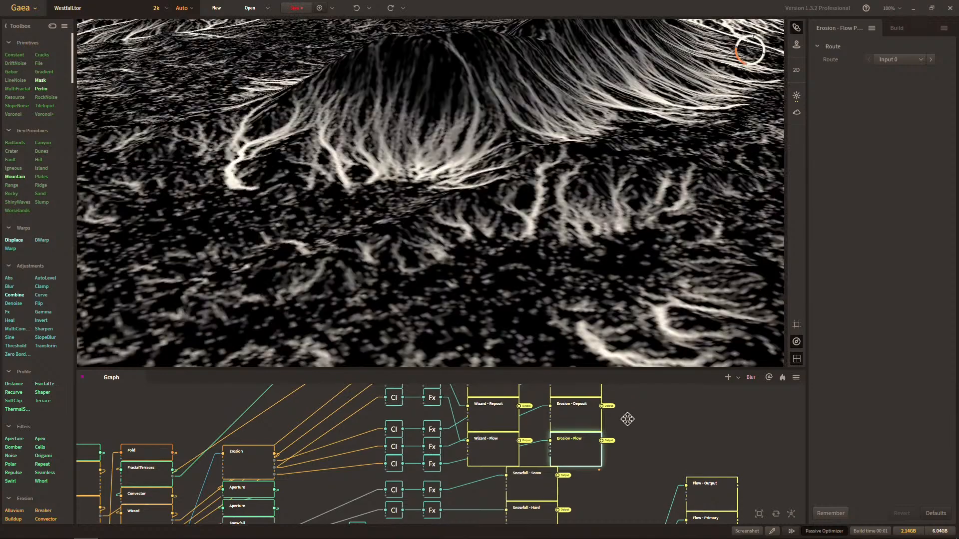
{"action": "middle_click_drag", "start_coordinate": [627, 419], "coordinate": [624, 449]}
{"action": "left_click", "coordinate": [574, 412]}
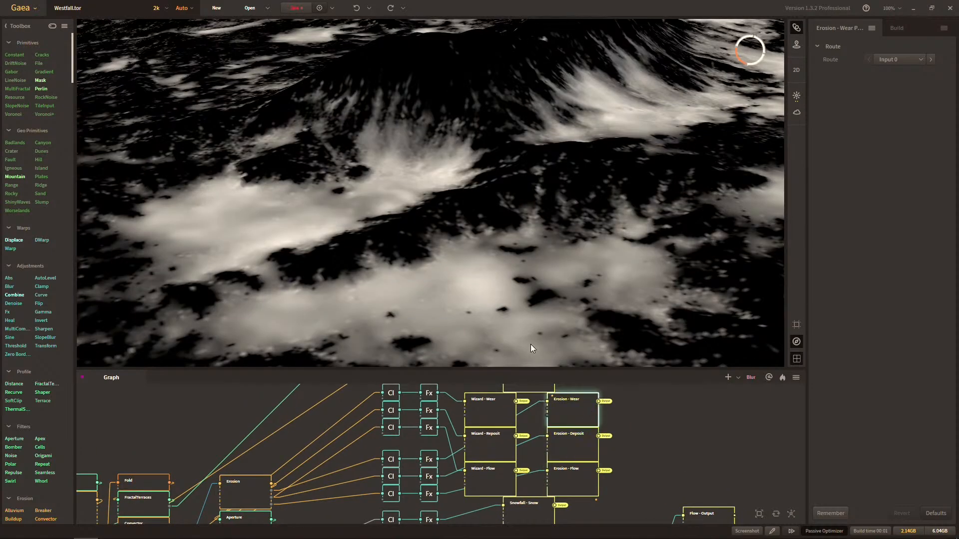
{"action": "scroll", "coordinate": [510, 284], "scroll_direction": "down", "scroll_amount": 10}
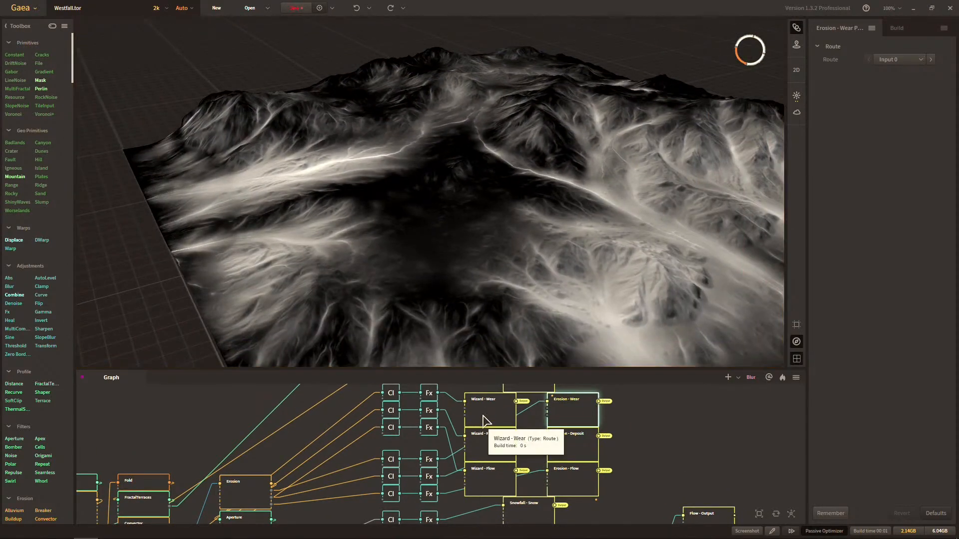
Preview the Wizard wear, deposit and flow masks in turn, and examine the flow mask's channels up close.
{"action": "left_click", "coordinate": [483, 415]}
{"action": "left_click", "coordinate": [491, 447]}
{"action": "left_click", "coordinate": [478, 479]}
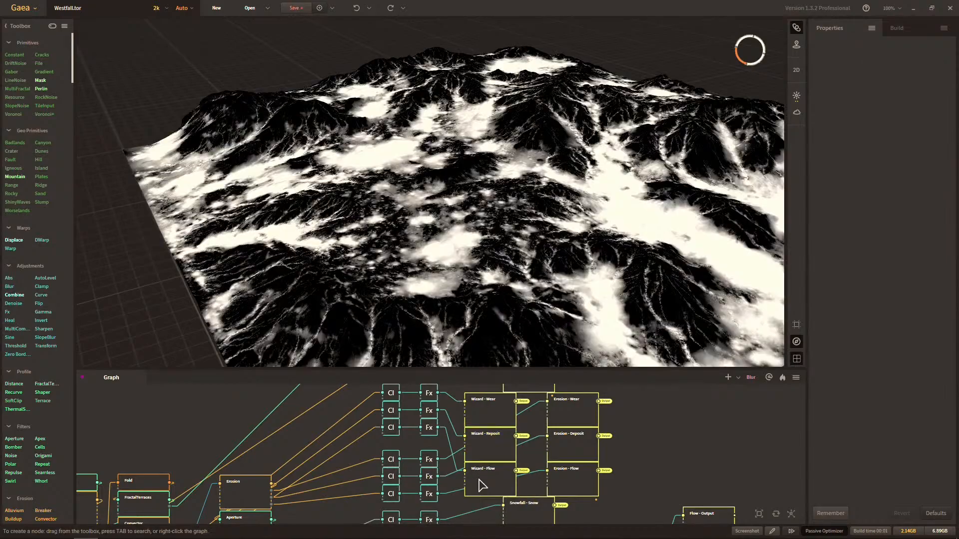
{"action": "left_click", "coordinate": [481, 484]}
{"action": "middle_click_drag", "start_coordinate": [336, 448], "coordinate": [496, 478]}
{"action": "middle_click_drag", "start_coordinate": [598, 455], "coordinate": [283, 495]}
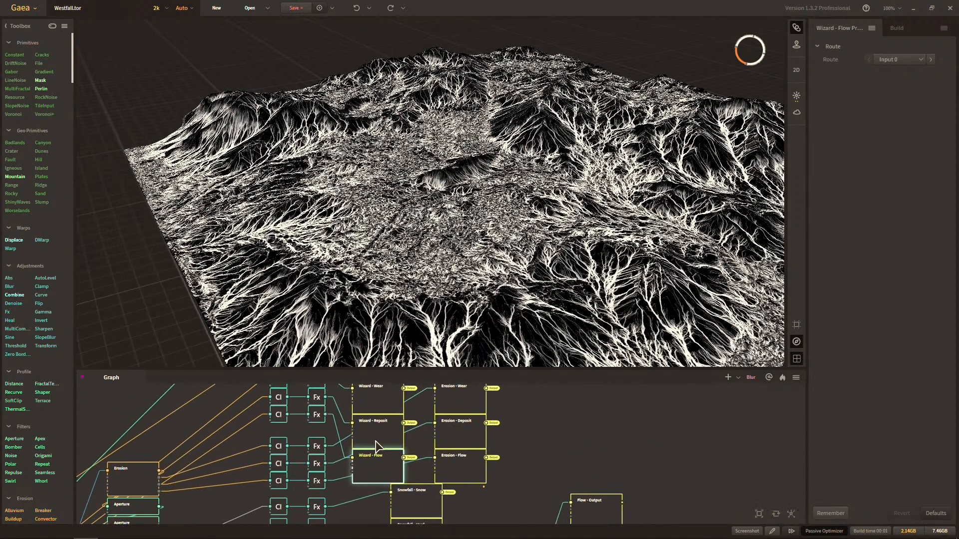
{"action": "scroll", "coordinate": [378, 444], "scroll_direction": "down", "scroll_amount": 3}
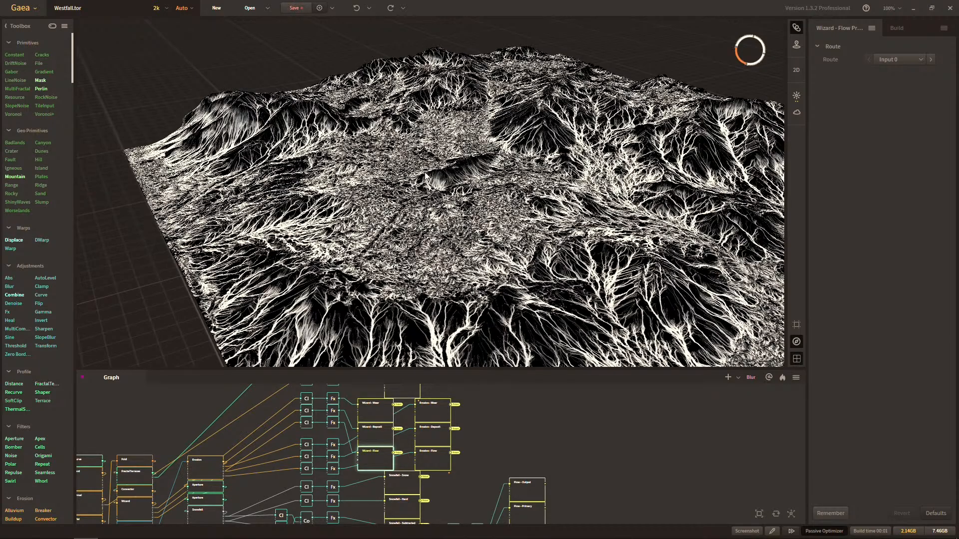
{"action": "middle_click_drag", "start_coordinate": [424, 172], "coordinate": [450, 188]}
{"action": "scroll", "coordinate": [450, 189], "scroll_direction": "up", "scroll_amount": 4}
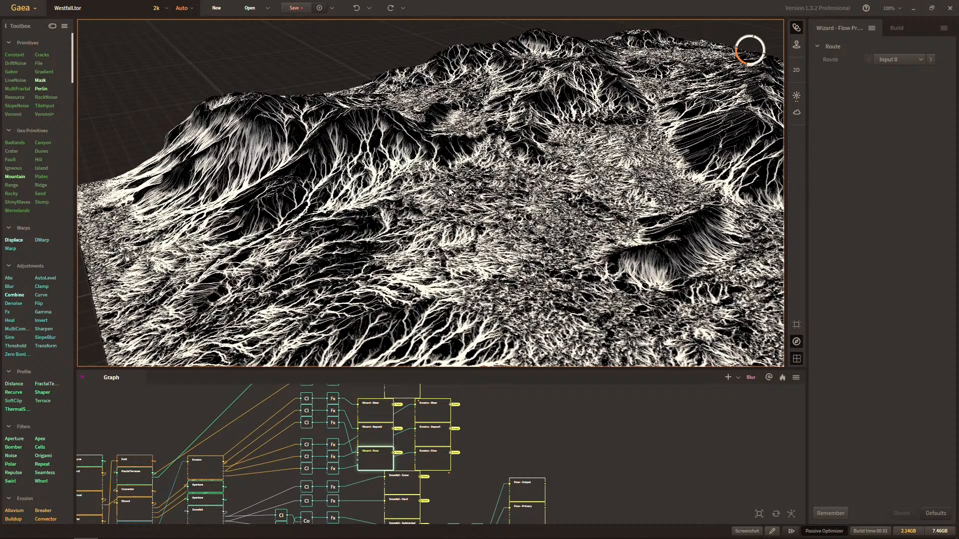
Preview the height route node fed by the two chained Clamps below the Flow nodes.
{"action": "middle_click_drag", "start_coordinate": [462, 459], "coordinate": [503, 484]}
{"action": "scroll", "coordinate": [456, 460], "scroll_direction": "up", "scroll_amount": 1}
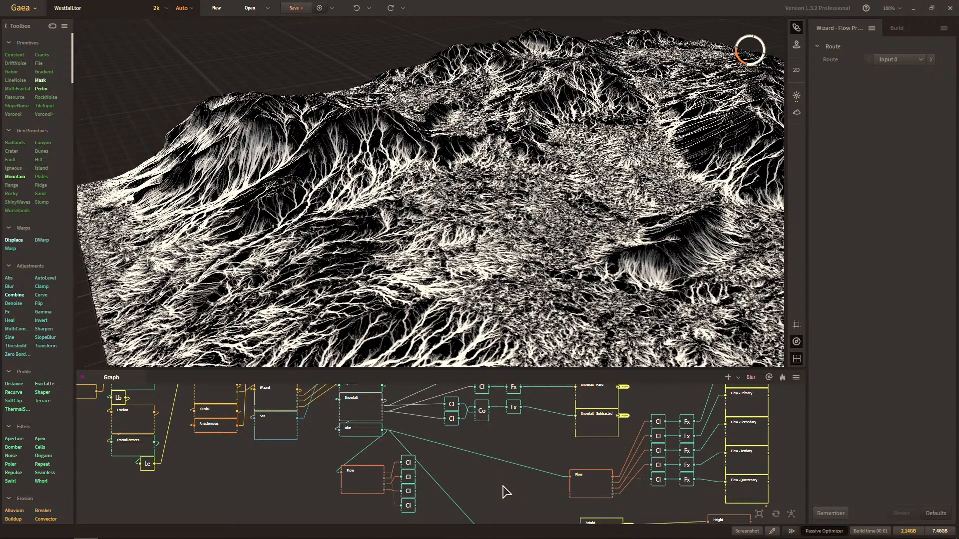
{"action": "middle_click_drag", "start_coordinate": [503, 487], "coordinate": [272, 464]}
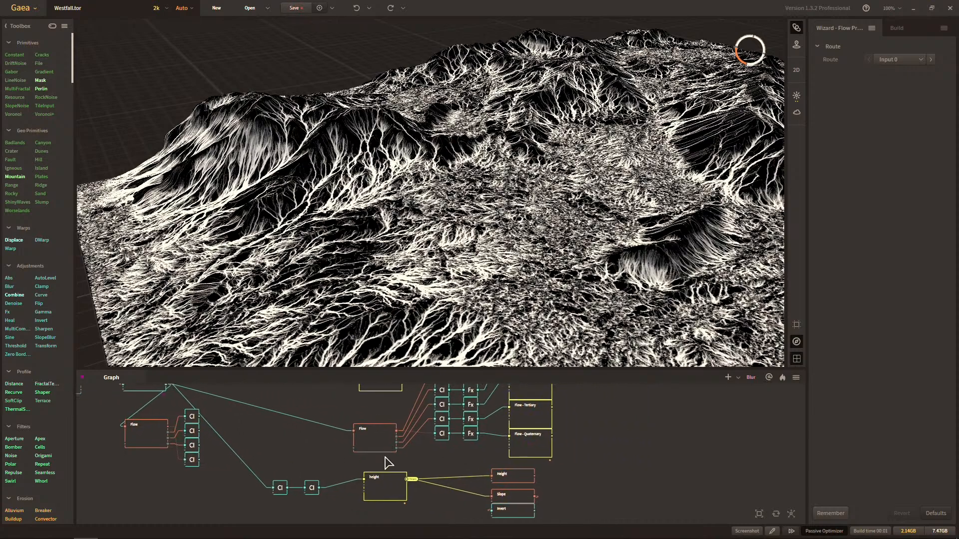
{"action": "left_click_drag", "start_coordinate": [496, 510], "coordinate": [526, 463]}
{"action": "middle_click_drag", "start_coordinate": [436, 483], "coordinate": [444, 448]}
{"action": "left_click", "coordinate": [472, 486]}
Stack the height route, Height, Slope and Invert nodes compactly beneath the two chained Clamps.
{"action": "scroll", "coordinate": [446, 454], "scroll_direction": "down", "scroll_amount": 5}
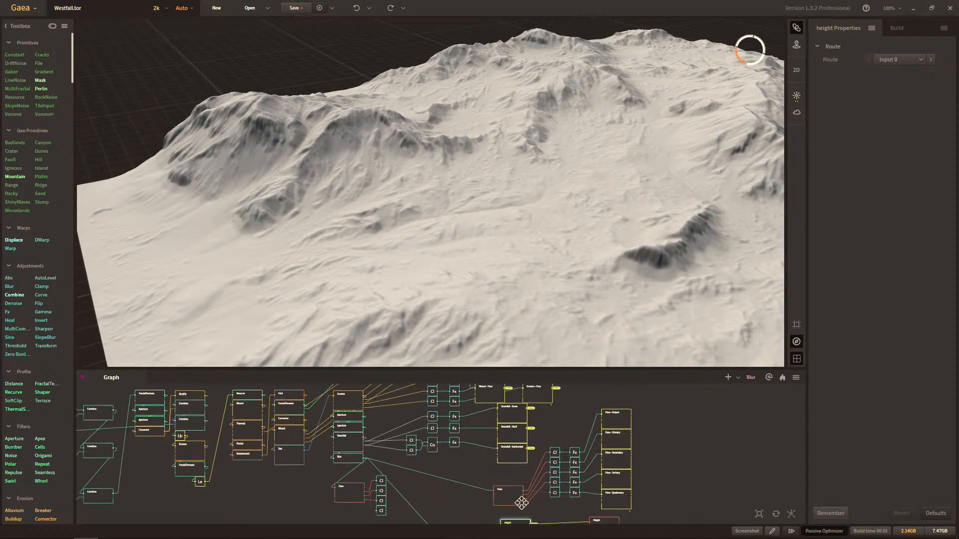
{"action": "scroll", "coordinate": [447, 491], "scroll_direction": "up", "scroll_amount": 3}
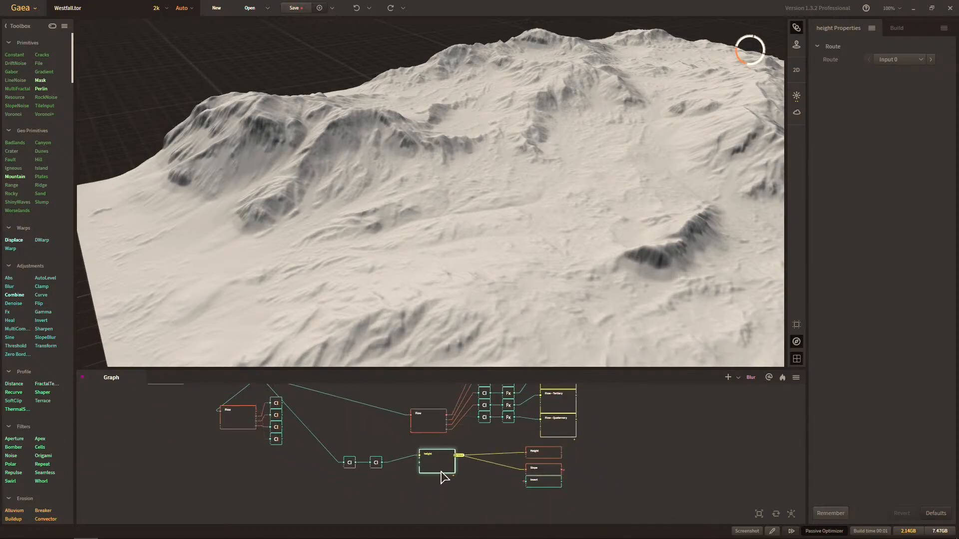
{"action": "left_click_drag", "start_coordinate": [439, 472], "coordinate": [368, 485]}
{"action": "left_click_drag", "start_coordinate": [494, 505], "coordinate": [544, 454]}
{"action": "middle_click_drag", "start_coordinate": [546, 469], "coordinate": [581, 441]}
{"action": "left_click_drag", "start_coordinate": [580, 441], "coordinate": [372, 494]}
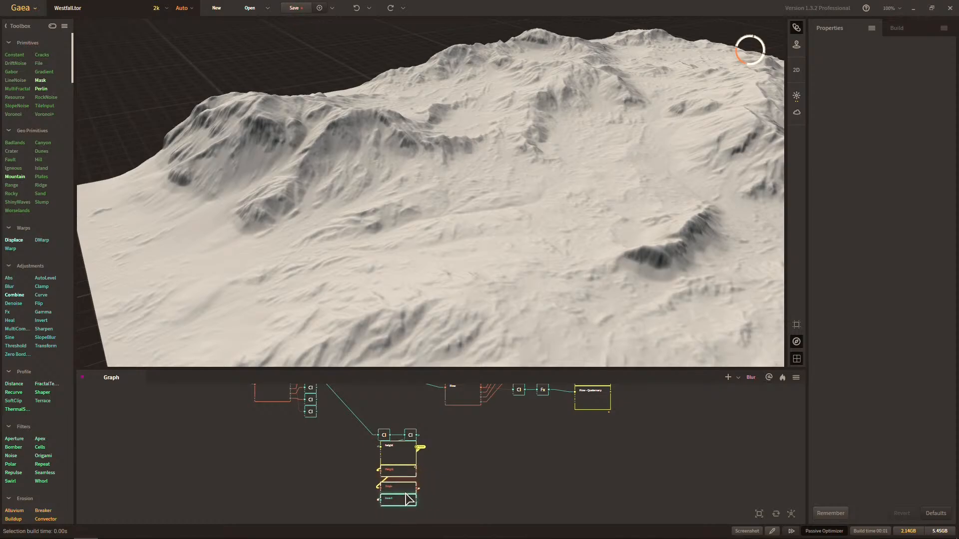
Move the height group with its two Clamps to just beneath the Flow node that feeds four Clamps.
{"action": "scroll", "coordinate": [422, 440], "scroll_direction": "down", "scroll_amount": 4}
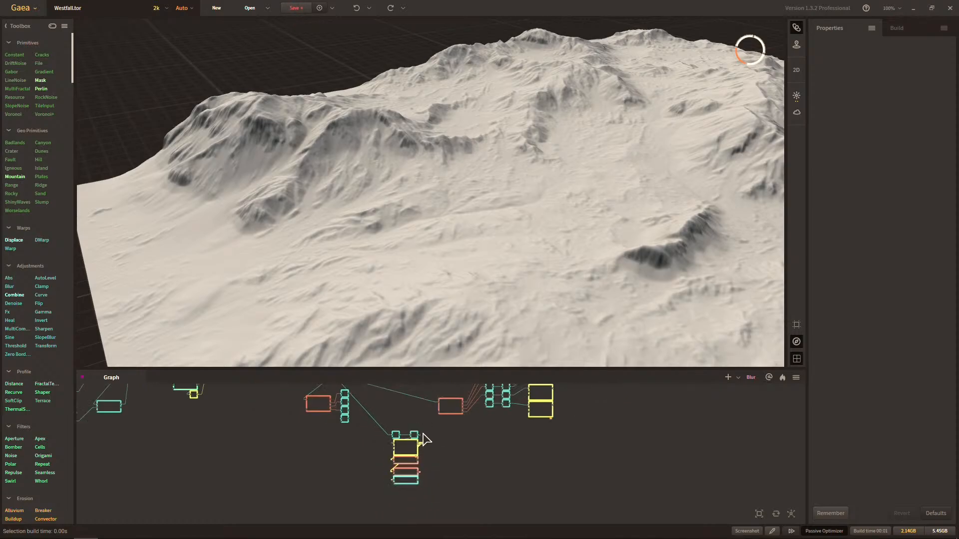
{"action": "left_click", "coordinate": [387, 448]}
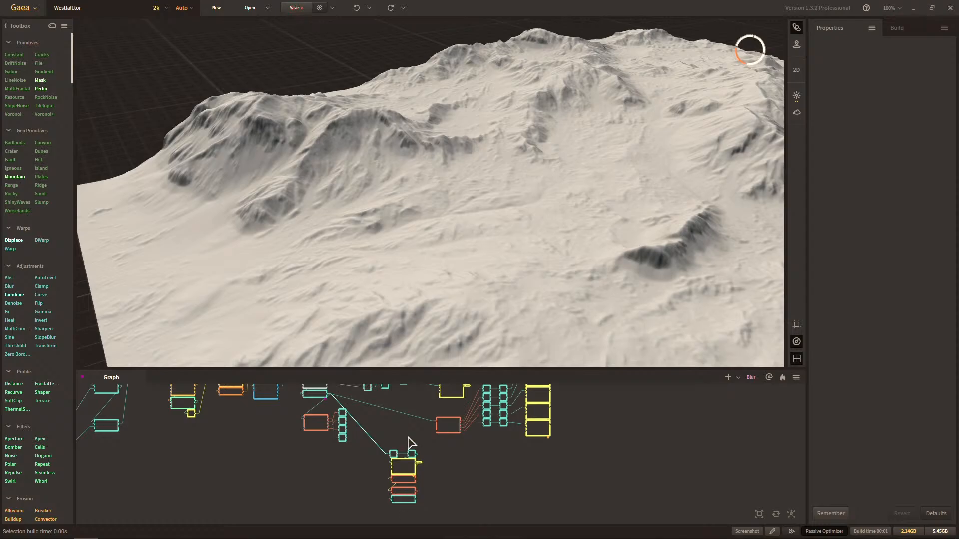
{"action": "left_click_drag", "start_coordinate": [442, 446], "coordinate": [385, 507]}
{"action": "scroll", "coordinate": [406, 509], "scroll_direction": "down", "scroll_amount": 4}
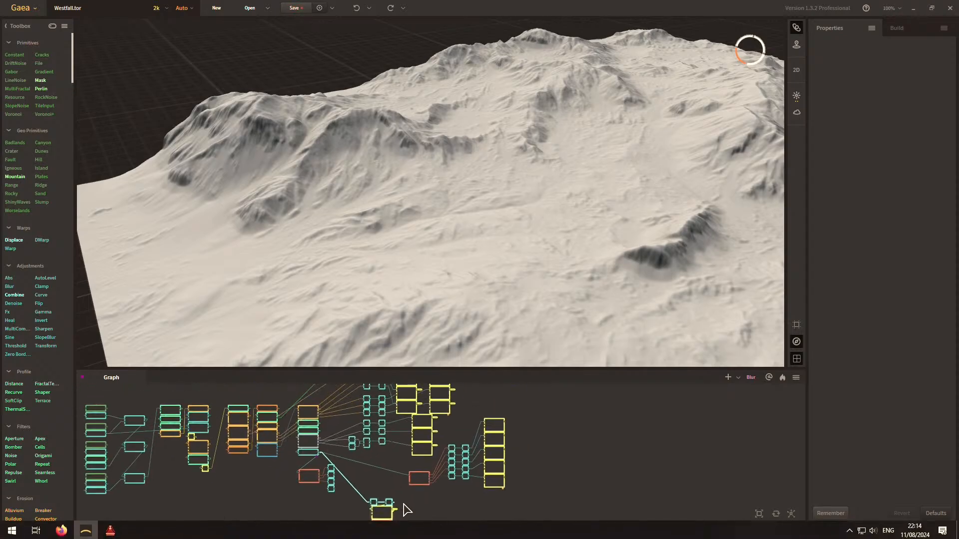
{"action": "mouse_move", "coordinate": [459, 462]}
{"action": "middle_mouse_down"}
{"action": "mouse_move", "coordinate": [507, 482]}
{"action": "mouse_move", "coordinate": [455, 477]}
{"action": "mouse_move", "coordinate": [458, 467]}
{"action": "middle_mouse_up"}
{"action": "scroll", "coordinate": [458, 466], "scroll_direction": "up", "scroll_amount": 2}
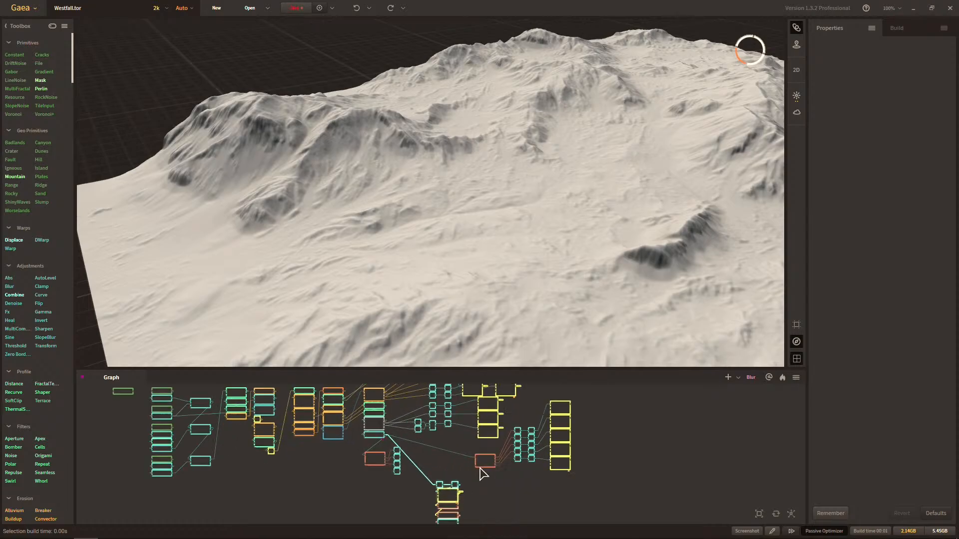
{"action": "scroll", "coordinate": [377, 493], "scroll_direction": "up", "scroll_amount": 3}
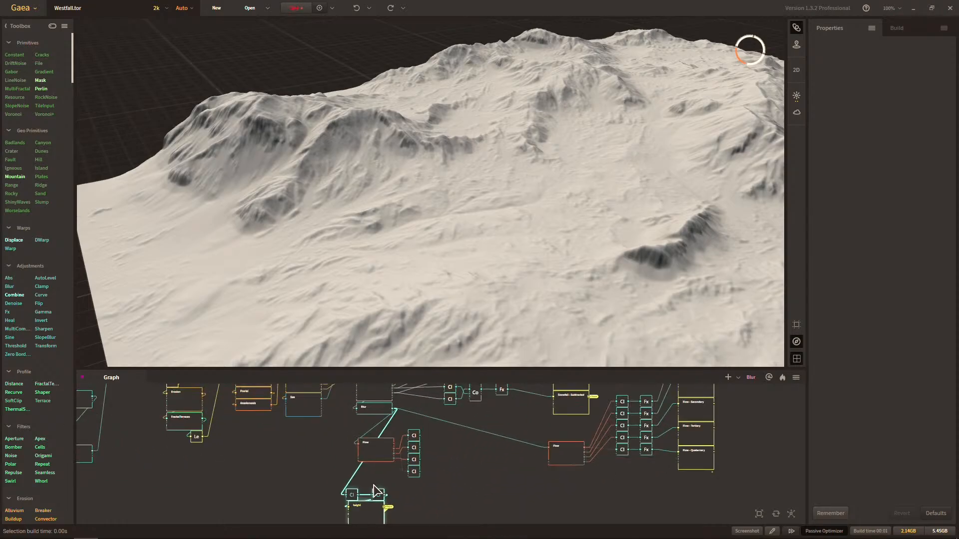
Delete the spare Flow node below Blur together with its four unconnected Clamps.
{"action": "left_click_drag", "start_coordinate": [371, 482], "coordinate": [488, 423]}
{"action": "scroll", "coordinate": [517, 433], "scroll_direction": "up", "scroll_amount": 2}
{"action": "middle_click_drag", "start_coordinate": [516, 428], "coordinate": [523, 480]}
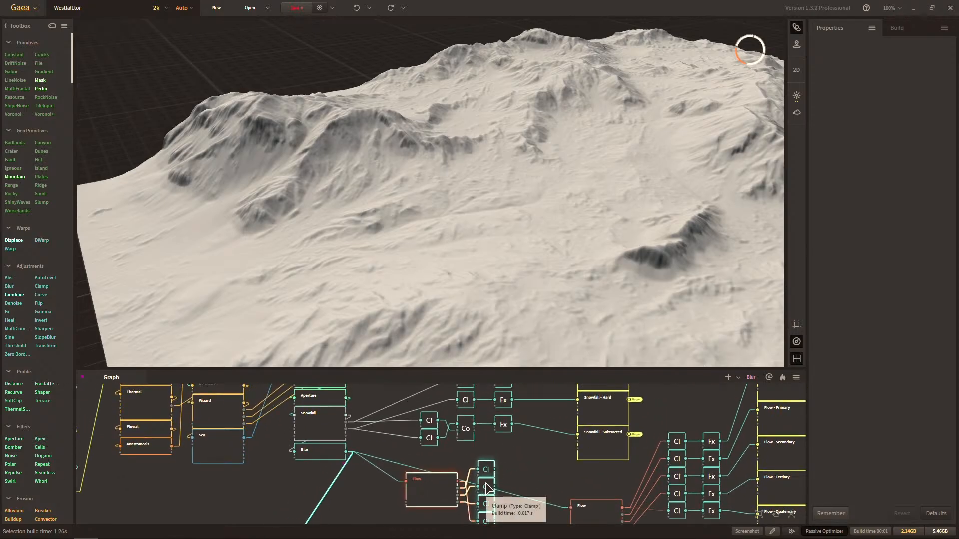
{"action": "left_click_drag", "start_coordinate": [486, 485], "coordinate": [465, 481]}
{"action": "middle_click_drag", "start_coordinate": [465, 482], "coordinate": [452, 437]}
{"action": "scroll", "coordinate": [418, 461], "scroll_direction": "down", "scroll_amount": 3}
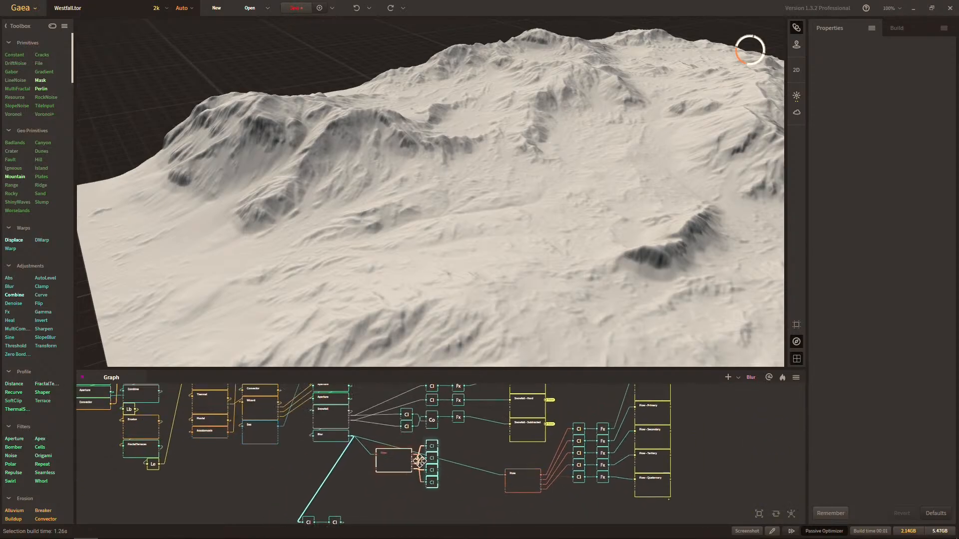
{"action": "middle_click_drag", "start_coordinate": [631, 456], "coordinate": [635, 445]}
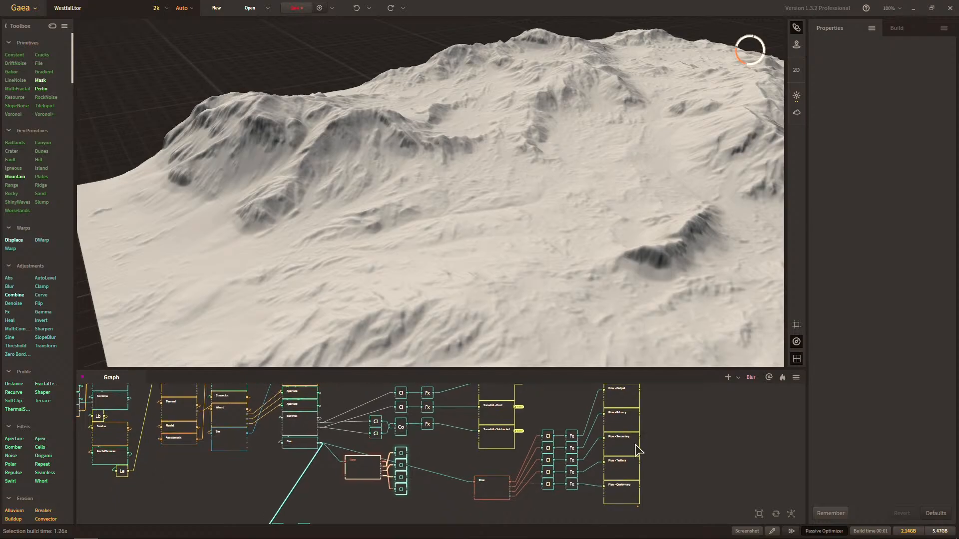
{"action": "scroll", "coordinate": [402, 474], "scroll_direction": "up", "scroll_amount": 4}
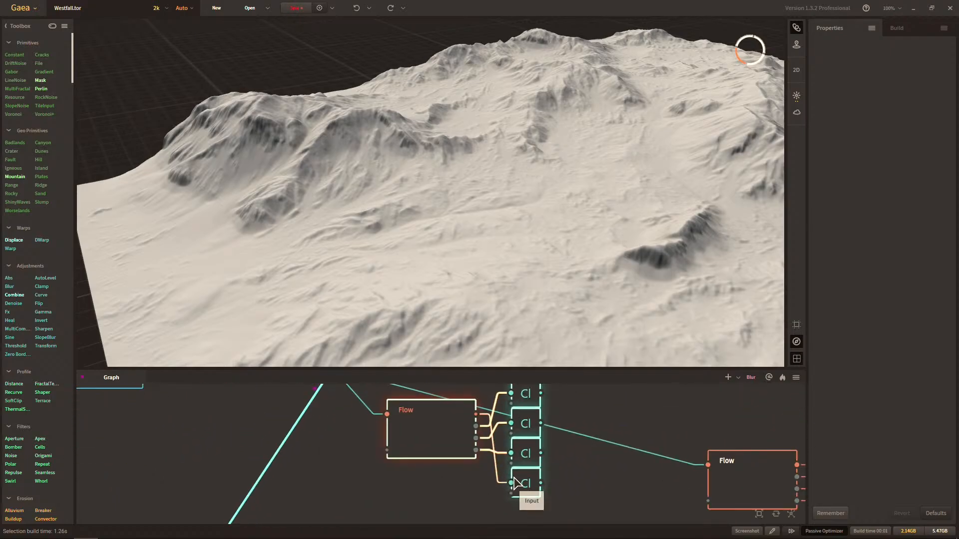
{"action": "key", "text": "Delete"}
Preview the Clamp and Fx feeding Flow - Quaternary, and the Flow - Output mask.
{"action": "middle_click_drag", "start_coordinate": [727, 454], "coordinate": [286, 486]}
{"action": "scroll", "coordinate": [286, 486], "scroll_direction": "down", "scroll_amount": 1}
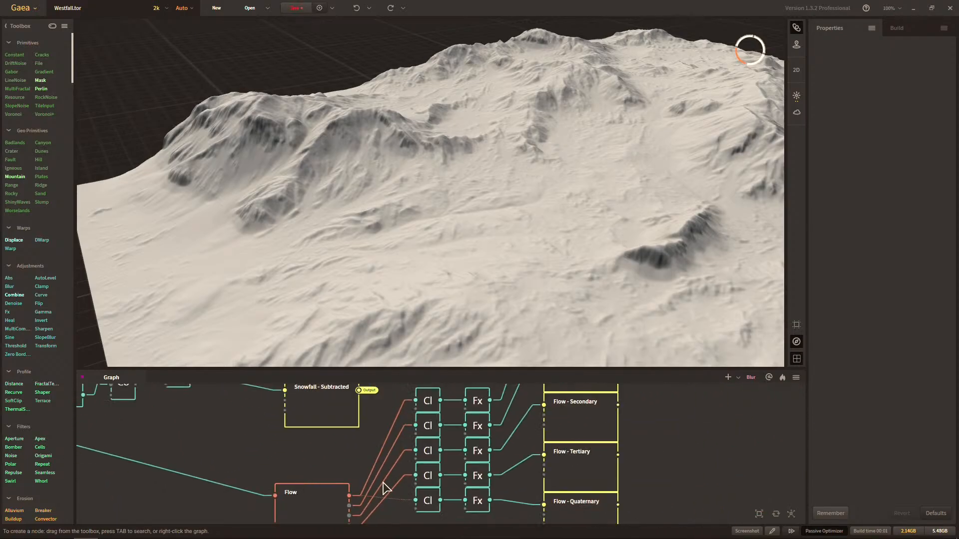
{"action": "scroll", "coordinate": [399, 455], "scroll_direction": "down", "scroll_amount": 2}
{"action": "mouse_move", "coordinate": [382, 485]}
{"action": "middle_mouse_down"}
{"action": "mouse_move", "coordinate": [399, 455]}
{"action": "mouse_move", "coordinate": [398, 479]}
{"action": "middle_mouse_up"}
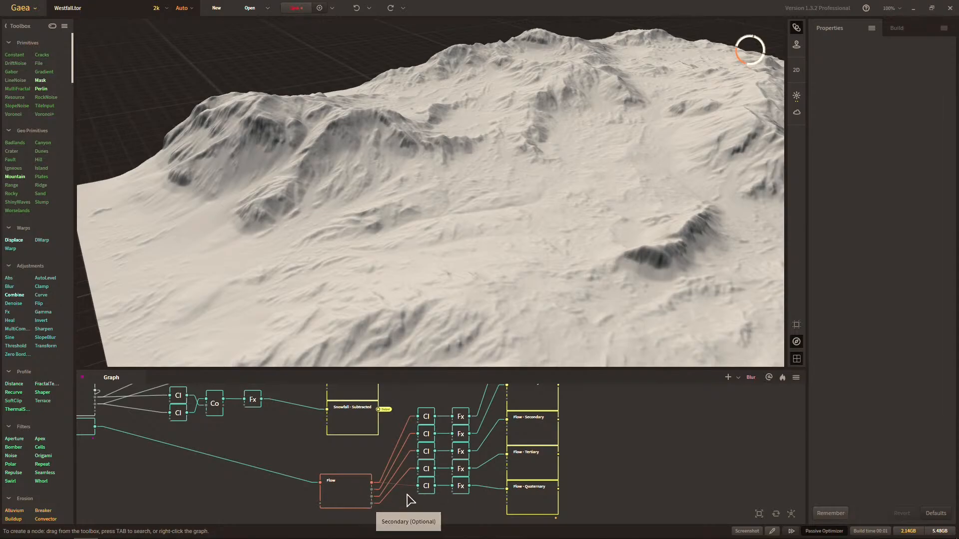
{"action": "left_click", "coordinate": [427, 487]}
{"action": "left_click", "coordinate": [460, 487]}
{"action": "middle_click_drag", "start_coordinate": [465, 488], "coordinate": [427, 505]}
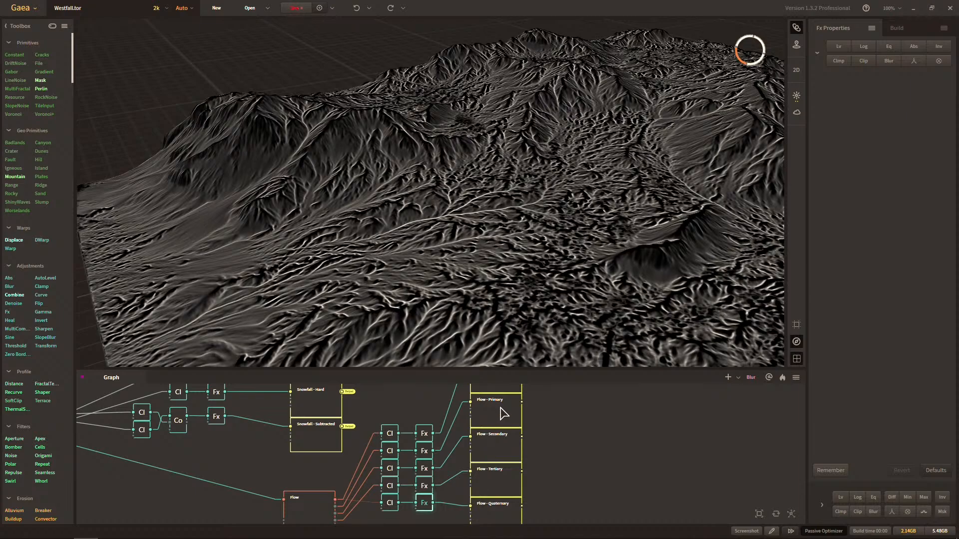
{"action": "scroll", "coordinate": [527, 433], "scroll_direction": "down", "scroll_amount": 2}
{"action": "left_click", "coordinate": [514, 400]}
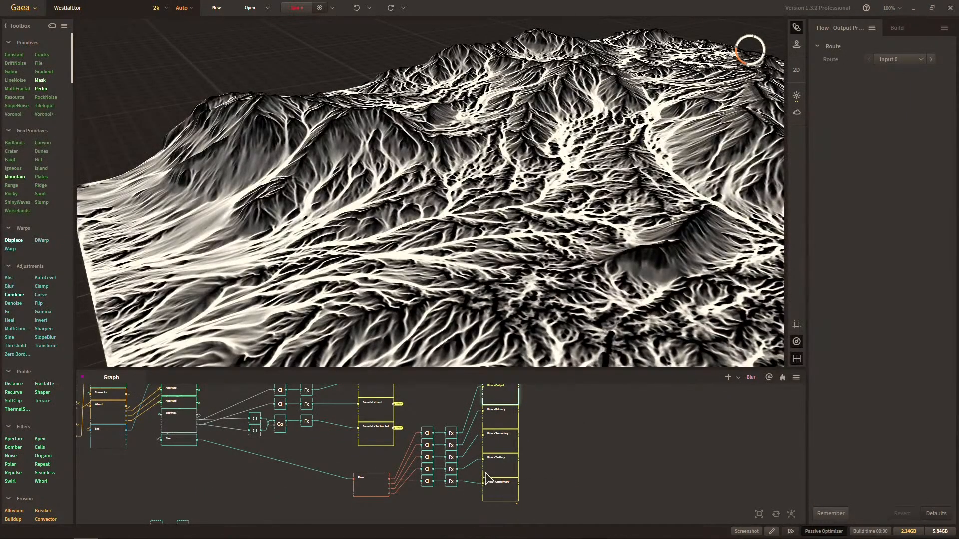
Make portals from the outputs of the Flow - Output, Flow - Primary and Flow - Secondary nodes.
{"action": "scroll", "coordinate": [487, 479], "scroll_direction": "up", "scroll_amount": 3}
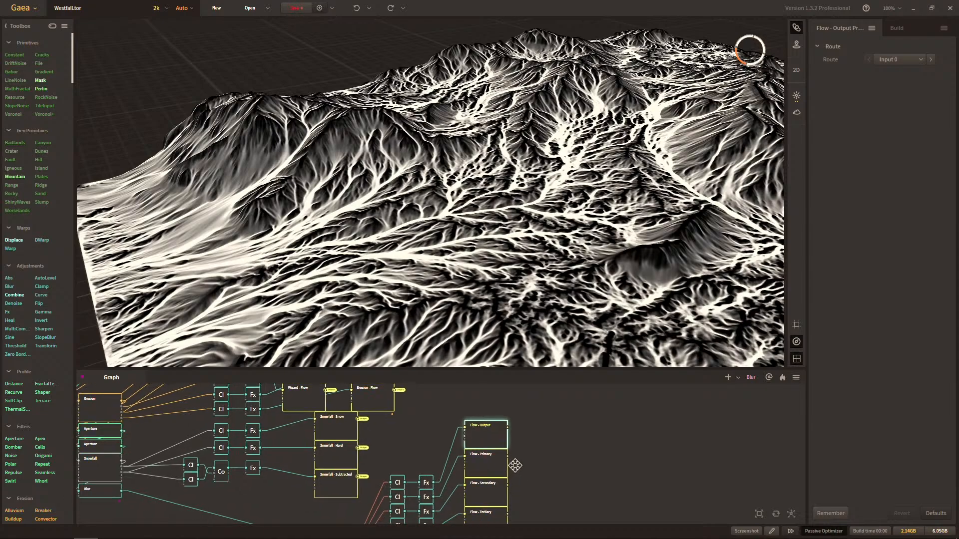
{"action": "middle_click_drag", "start_coordinate": [515, 465], "coordinate": [524, 434]}
{"action": "left_click_drag", "start_coordinate": [516, 402], "coordinate": [576, 443]}
{"action": "left_click", "coordinate": [607, 325]}
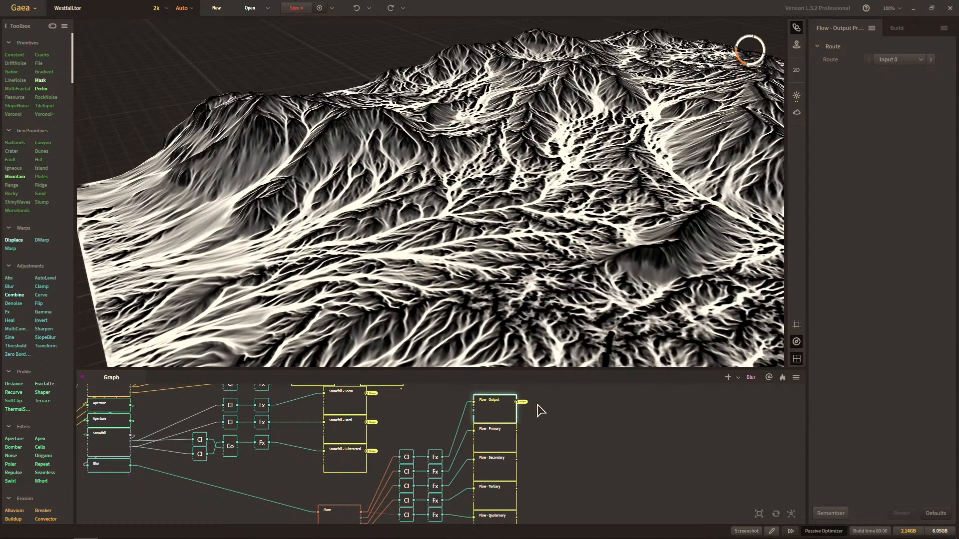
{"action": "left_click_drag", "start_coordinate": [517, 431], "coordinate": [568, 431]}
{"action": "left_click", "coordinate": [599, 338]}
{"action": "left_click_drag", "start_coordinate": [517, 460], "coordinate": [584, 450]}
{"action": "left_click", "coordinate": [600, 357]}
Make portals from the outputs of the Flow - Tertiary and Flow - Quaternary nodes.
{"action": "scroll", "coordinate": [564, 412], "scroll_direction": "down", "scroll_amount": 3}
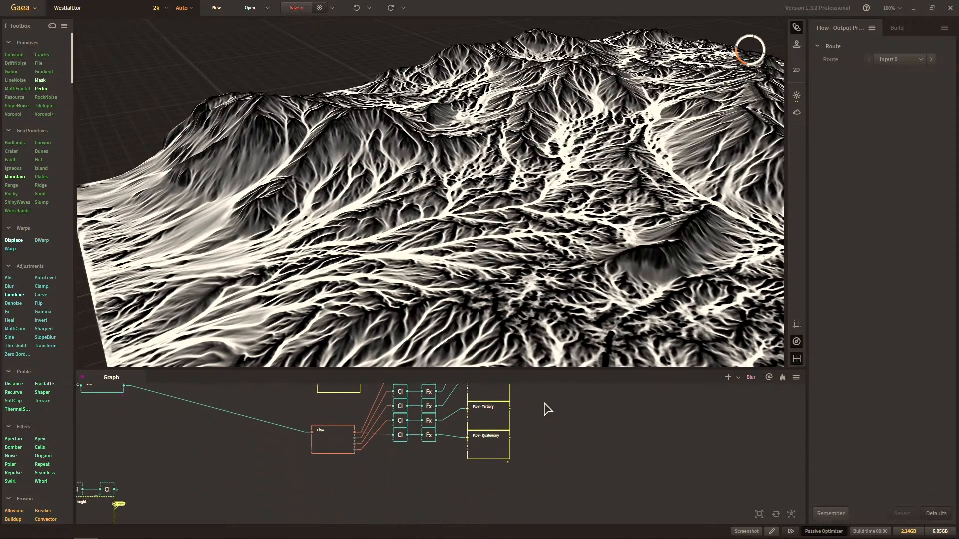
{"action": "left_click_drag", "start_coordinate": [514, 412], "coordinate": [570, 426]}
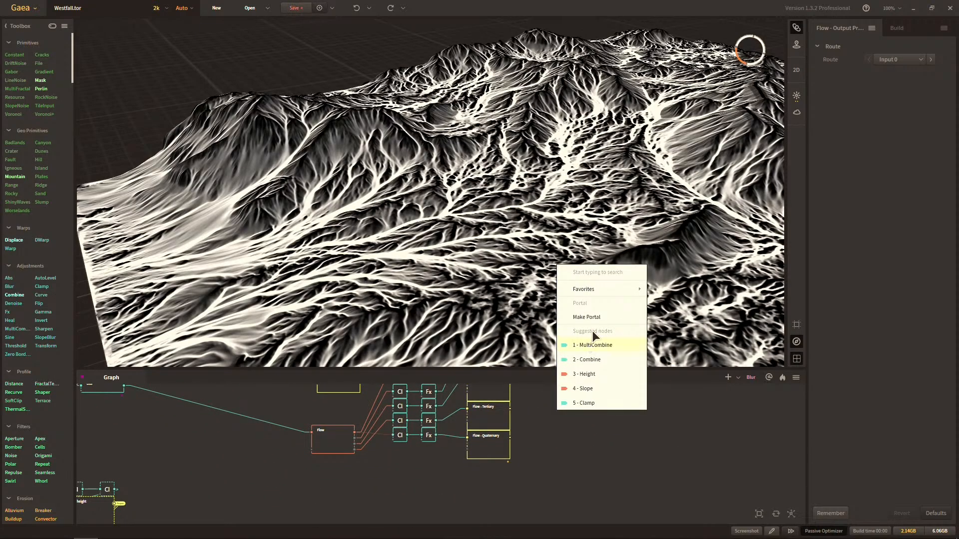
{"action": "left_click", "coordinate": [587, 342]}
{"action": "left_click_drag", "start_coordinate": [511, 458], "coordinate": [593, 448]}
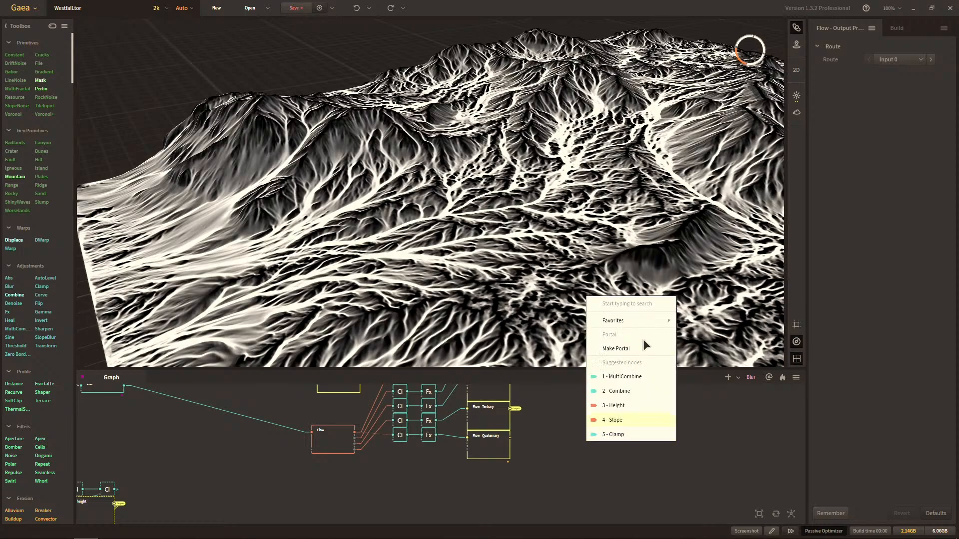
{"action": "left_click", "coordinate": [642, 344]}
Move the remaining Flow node close beside the Blur node.
{"action": "middle_click_drag", "start_coordinate": [467, 492], "coordinate": [512, 528]}
{"action": "scroll", "coordinate": [501, 488], "scroll_direction": "down", "scroll_amount": 4}
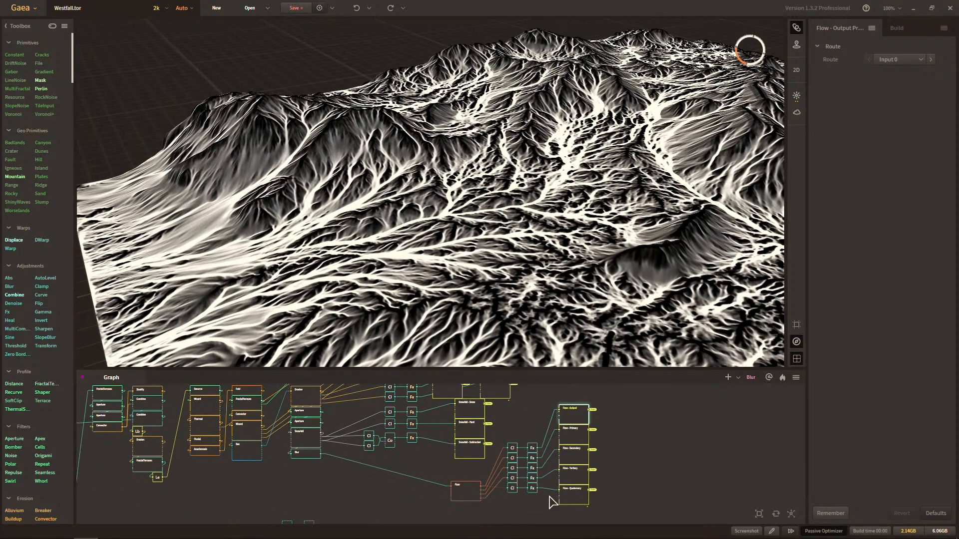
{"action": "scroll", "coordinate": [398, 518], "scroll_direction": "up", "scroll_amount": 3}
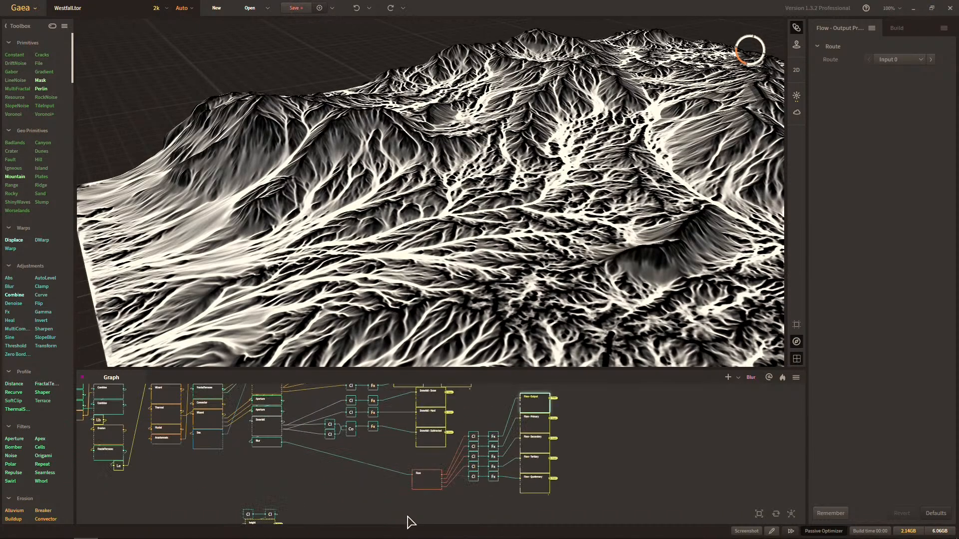
{"action": "left_click", "coordinate": [409, 517]}
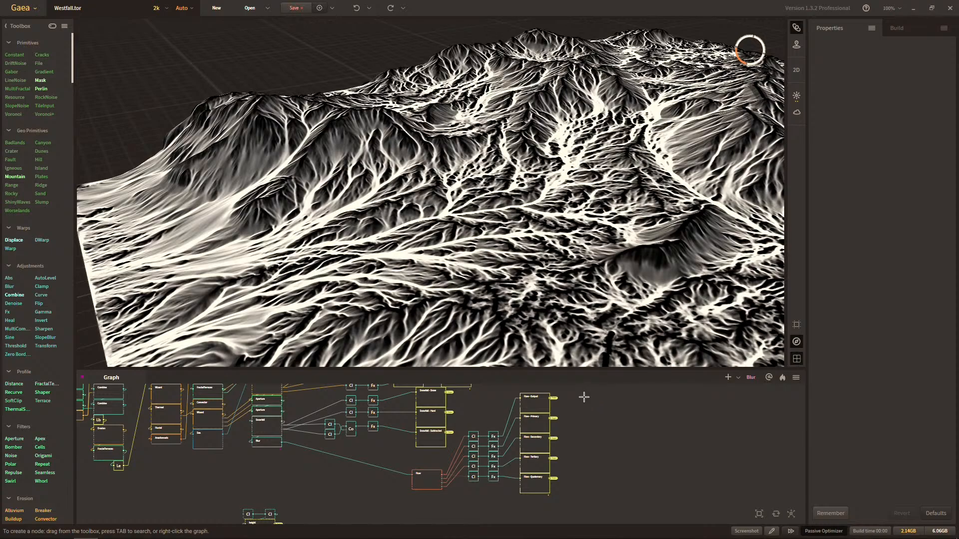
{"action": "middle_click_drag", "start_coordinate": [438, 485], "coordinate": [487, 491]}
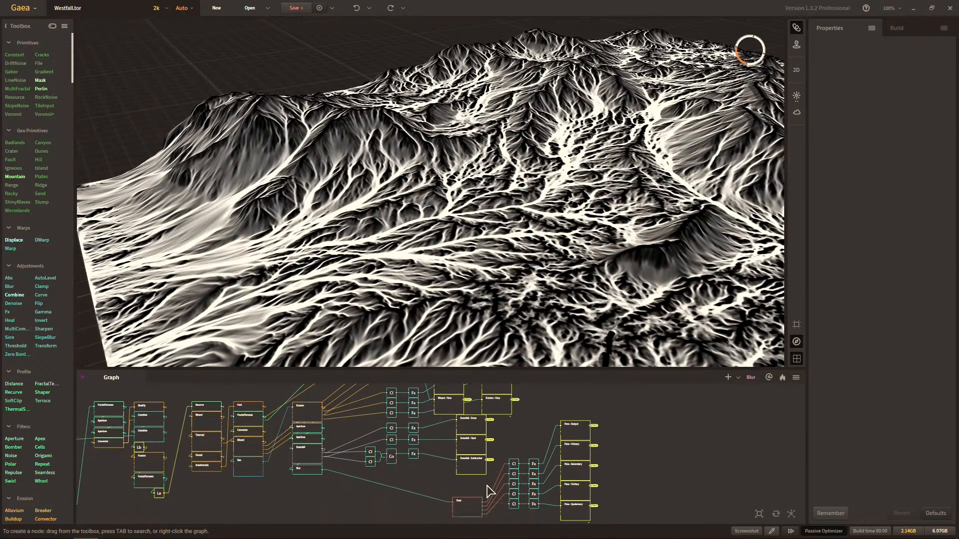
{"action": "left_click_drag", "start_coordinate": [474, 513], "coordinate": [346, 493]}
{"action": "left_click", "coordinate": [481, 508]}
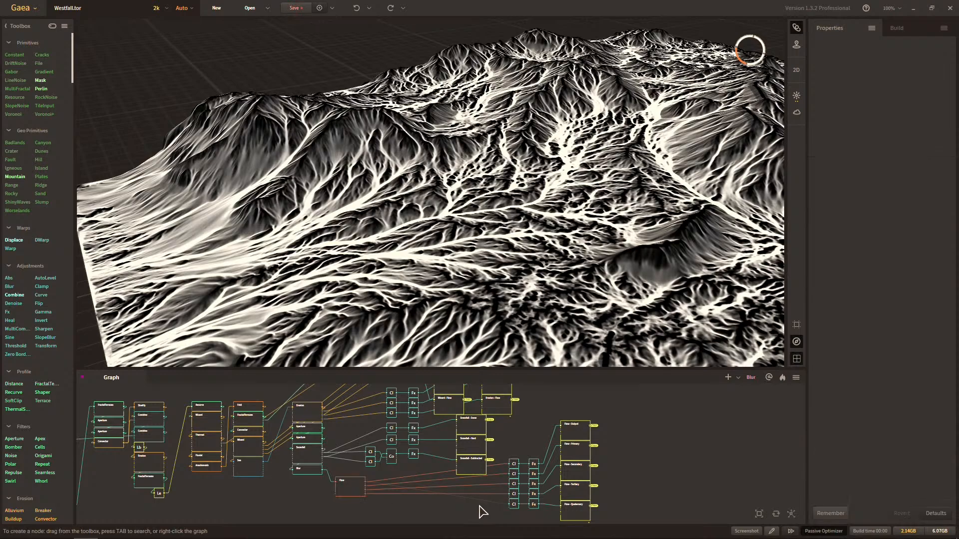
Move the five Clamp and Fx pairs next to the Flow node, lined up beneath the Snowfall Clamps and Fx nodes.
{"action": "left_click_drag", "start_coordinate": [515, 510], "coordinate": [412, 475]}
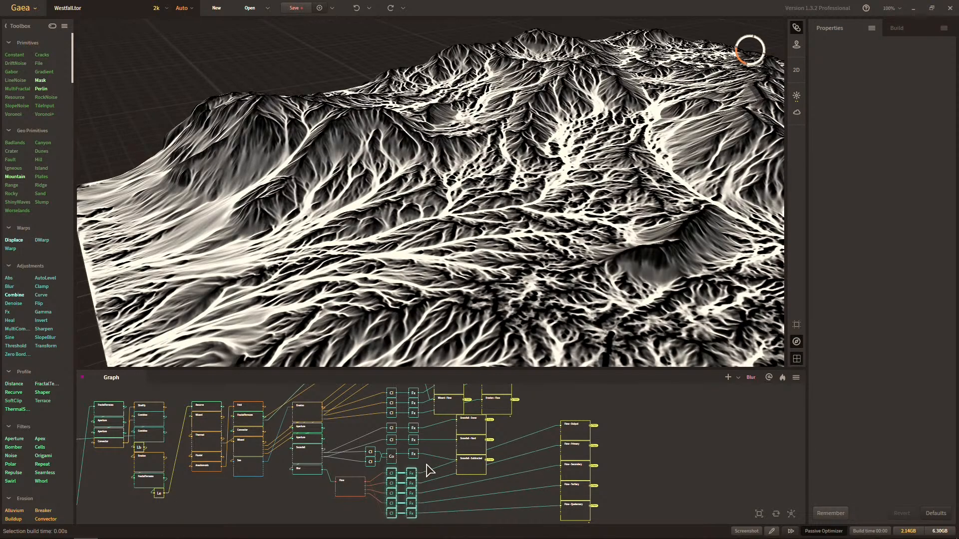
{"action": "middle_click_drag", "start_coordinate": [427, 464], "coordinate": [438, 489]}
{"action": "scroll", "coordinate": [440, 491], "scroll_direction": "down", "scroll_amount": 1}
{"action": "scroll", "coordinate": [440, 496], "scroll_direction": "down", "scroll_amount": 1}
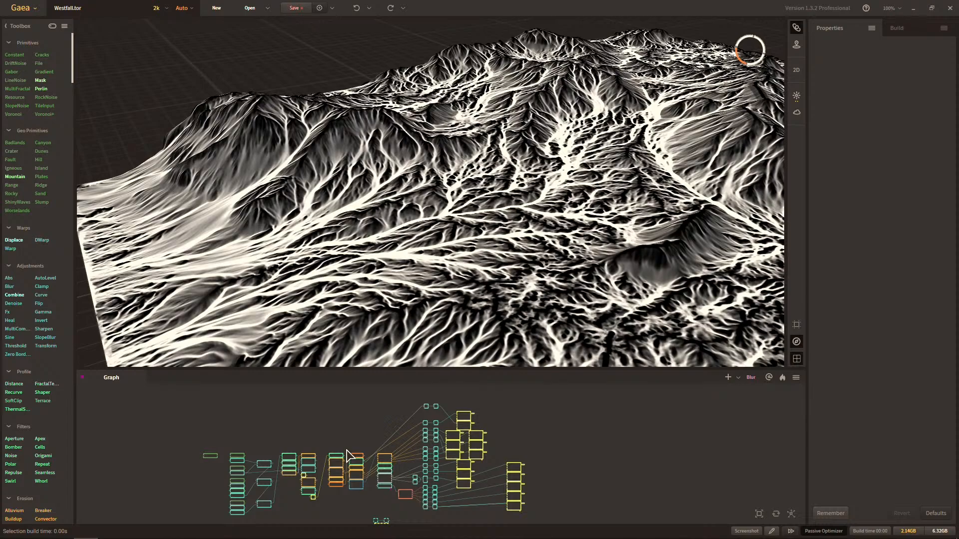
Examine the layout of the whole graph, from the primitives to the mask outputs and the height group.
{"action": "scroll", "coordinate": [379, 467], "scroll_direction": "up", "scroll_amount": 2}
{"action": "scroll", "coordinate": [415, 470], "scroll_direction": "up", "scroll_amount": 1}
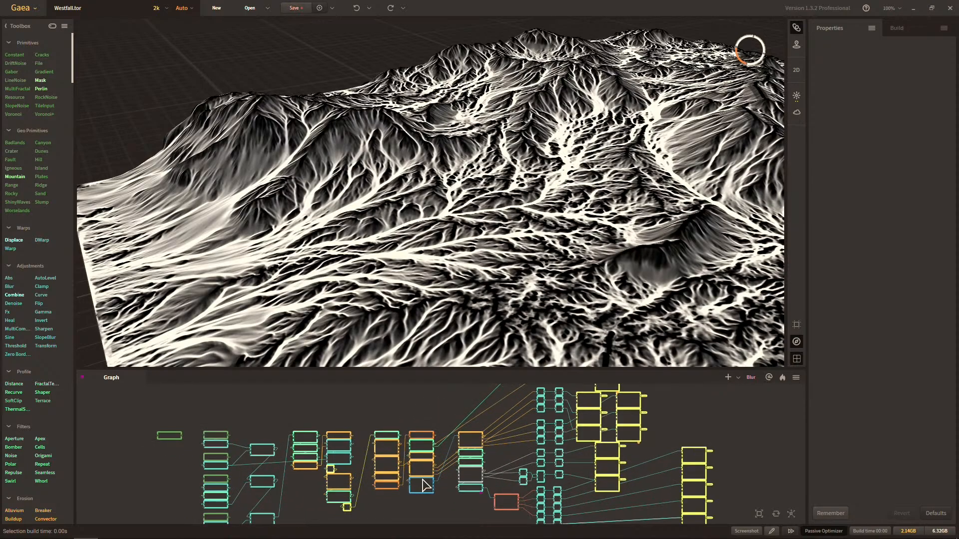
{"action": "scroll", "coordinate": [539, 486], "scroll_direction": "up", "scroll_amount": 1}
{"action": "scroll", "coordinate": [544, 491], "scroll_direction": "down", "scroll_amount": 3}
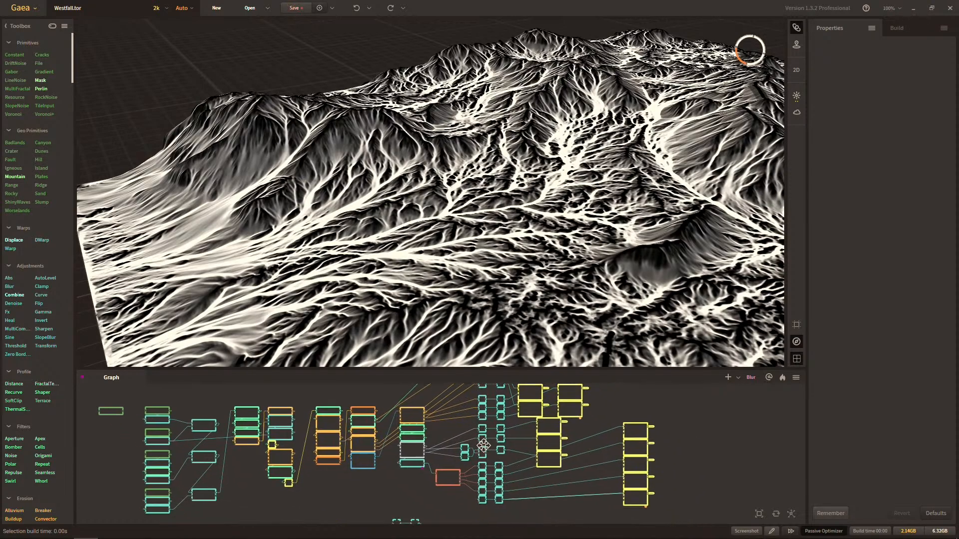
{"action": "scroll", "coordinate": [225, 431], "scroll_direction": "down", "scroll_amount": 1}
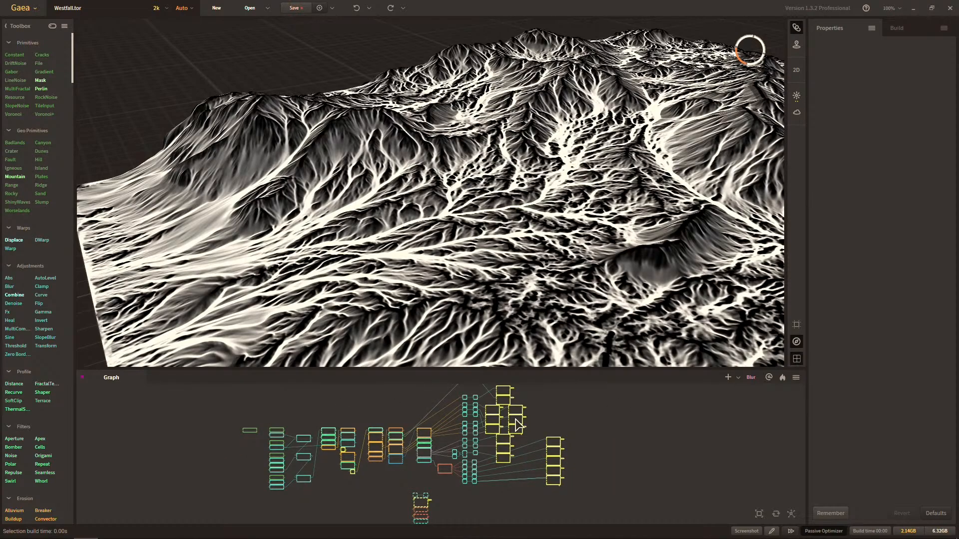
{"action": "scroll", "coordinate": [413, 476], "scroll_direction": "up", "scroll_amount": 2}
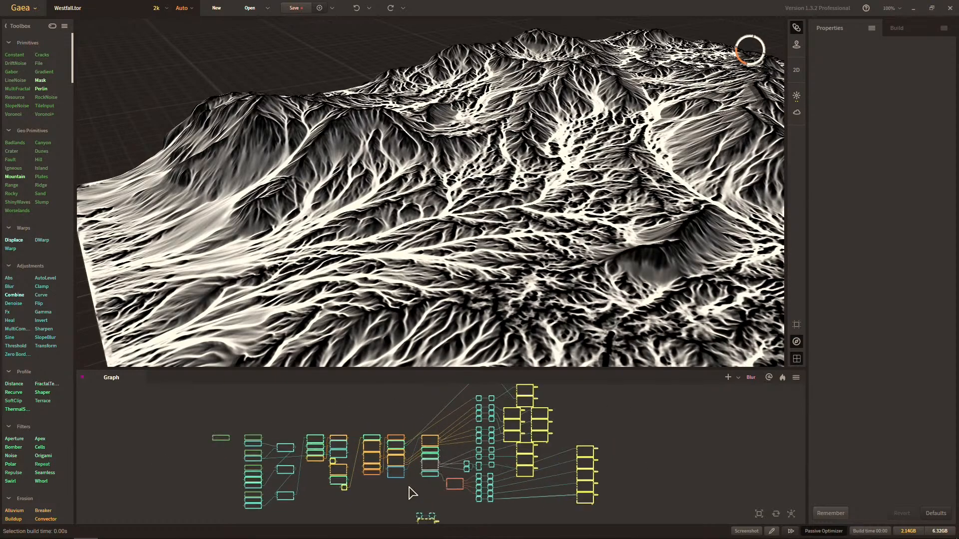
{"action": "middle_click_drag", "start_coordinate": [416, 480], "coordinate": [418, 507]}
{"action": "middle_click_drag", "start_coordinate": [451, 478], "coordinate": [457, 432]}
{"action": "middle_click_drag", "start_coordinate": [403, 462], "coordinate": [471, 459]}
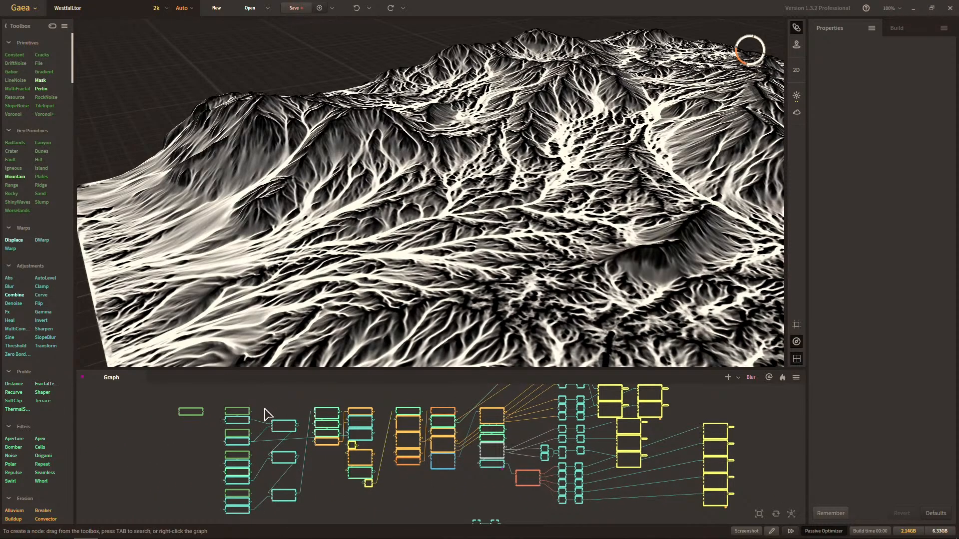
Move the stack of five Flow mask route nodes down, clear of the Snowfall route nodes.
{"action": "middle_click_drag", "start_coordinate": [723, 454], "coordinate": [570, 441]}
{"action": "scroll", "coordinate": [558, 479], "scroll_direction": "down", "scroll_amount": 2}
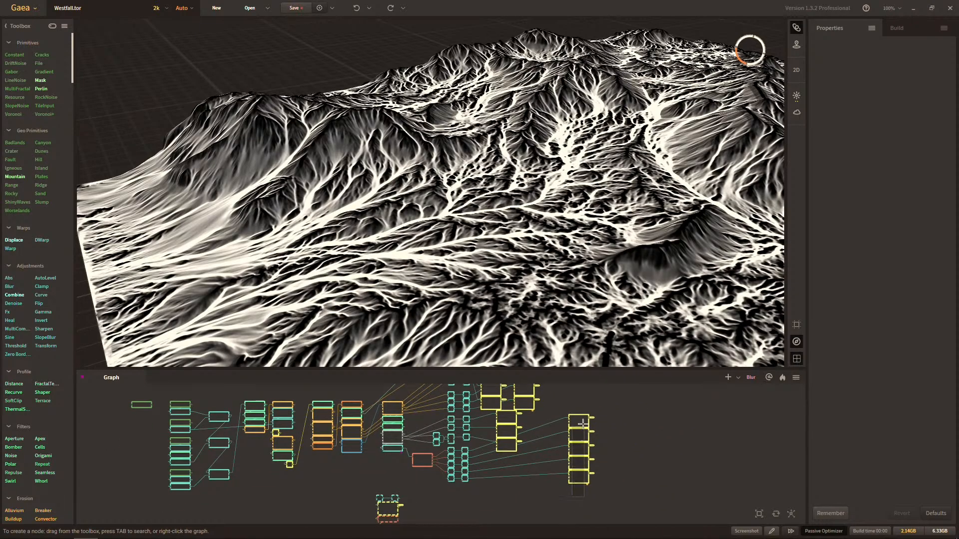
{"action": "left_click_drag", "start_coordinate": [579, 435], "coordinate": [585, 460]}
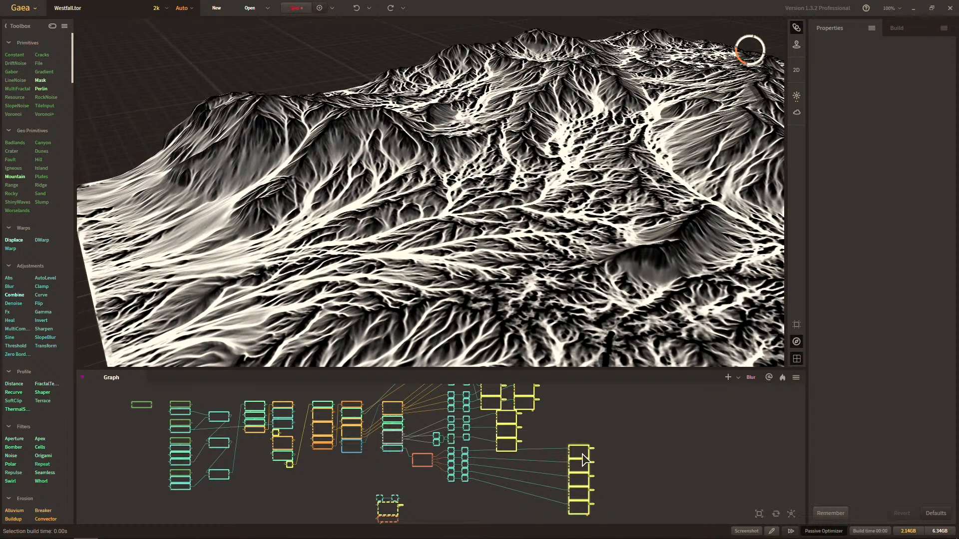
Compare the terrain previews of the Wizard, Thermal and Blur nodes, finishing on the Blur node.
{"action": "scroll", "coordinate": [477, 444], "scroll_direction": "up", "scroll_amount": 4}
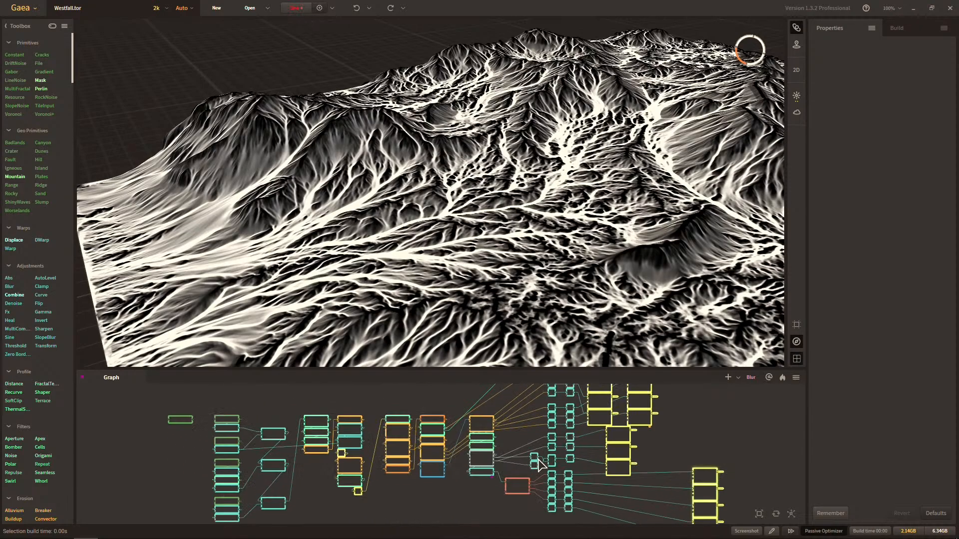
{"action": "middle_click_drag", "start_coordinate": [434, 470], "coordinate": [492, 494]}
{"action": "left_click", "coordinate": [403, 444]}
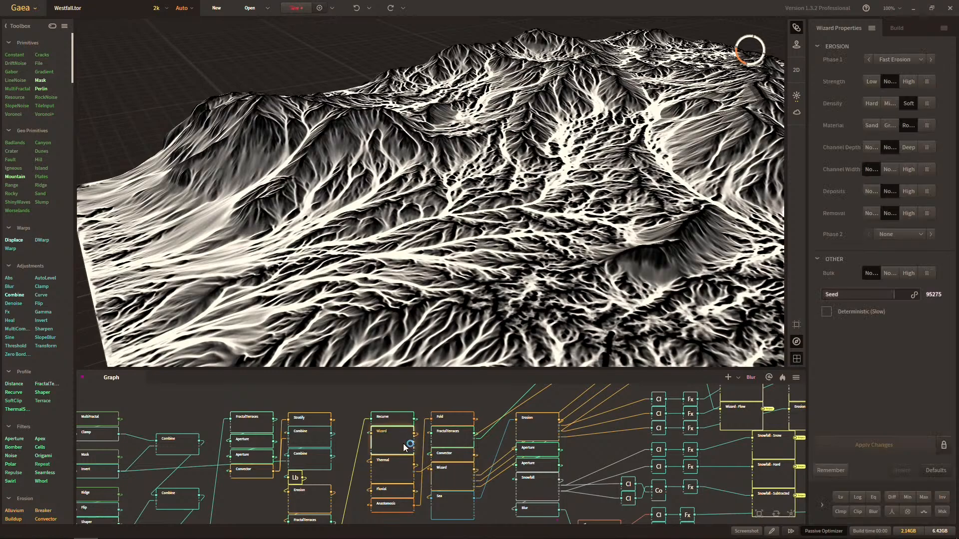
{"action": "left_click", "coordinate": [546, 509]}
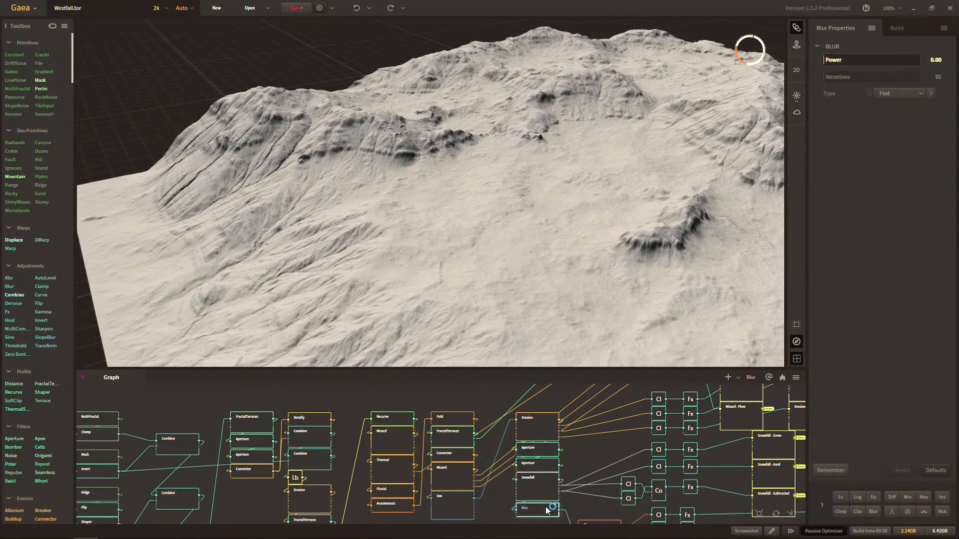
{"action": "left_click", "coordinate": [403, 474]}
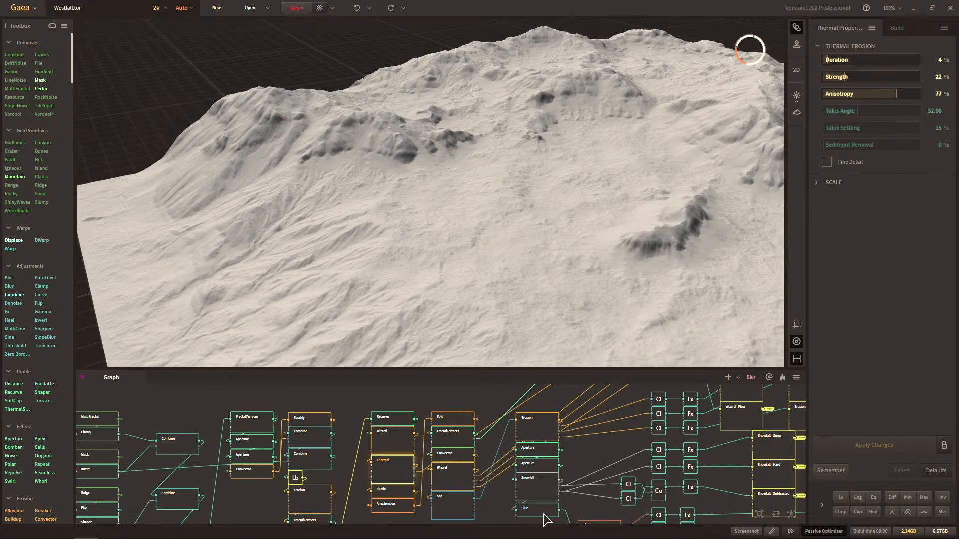
{"action": "left_click", "coordinate": [544, 512]}
Inspect the Blur node's terrain up close and from several angles.
{"action": "left_click_drag", "start_coordinate": [378, 241], "coordinate": [452, 188]}
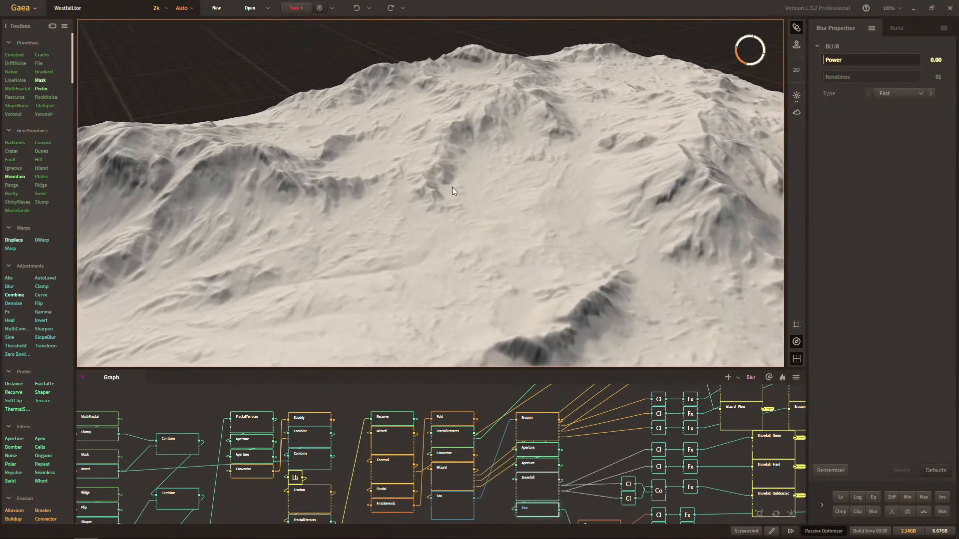
{"action": "left_click_drag", "start_coordinate": [432, 238], "coordinate": [523, 236]}
{"action": "scroll", "coordinate": [433, 259], "scroll_direction": "up", "scroll_amount": 3}
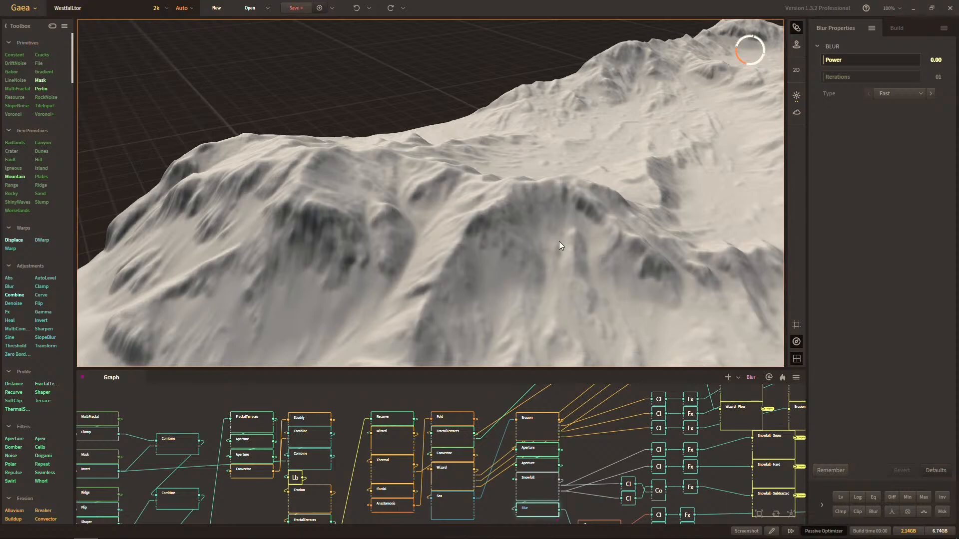
{"action": "left_click_drag", "start_coordinate": [556, 246], "coordinate": [536, 180]}
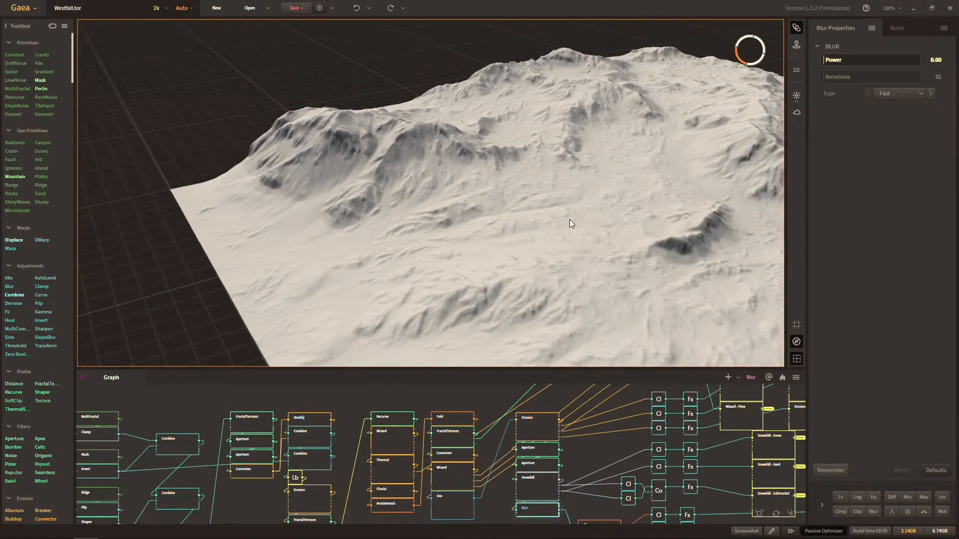
{"action": "left_click_drag", "start_coordinate": [569, 219], "coordinate": [542, 224]}
Save the Westfall.tor project.
{"action": "middle_click_drag", "start_coordinate": [525, 464], "coordinate": [467, 403]}
{"action": "scroll", "coordinate": [524, 475], "scroll_direction": "down", "scroll_amount": 5}
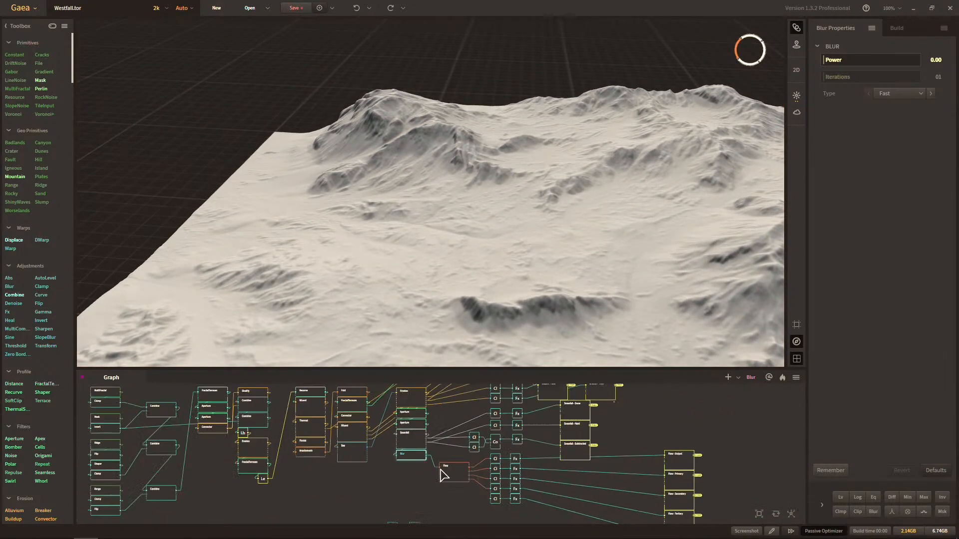
{"action": "left_click", "coordinate": [295, 13]}
Examine the blurred terrain from a lower angle and review the graph from the primitives to the mask outputs.
{"action": "middle_click_drag", "start_coordinate": [342, 149], "coordinate": [389, 201]}
{"action": "middle_click_drag", "start_coordinate": [589, 216], "coordinate": [426, 233]}
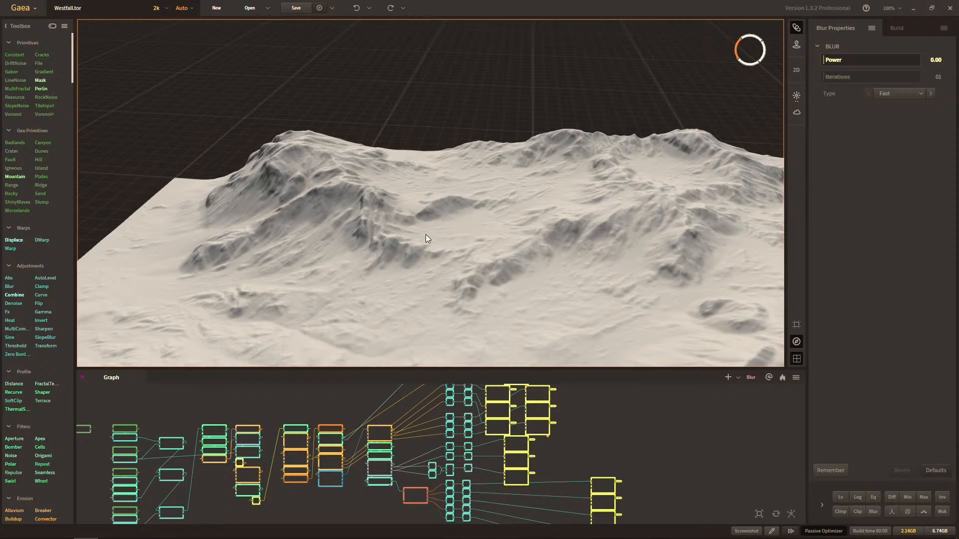
{"action": "scroll", "coordinate": [379, 452], "scroll_direction": "down", "scroll_amount": 5}
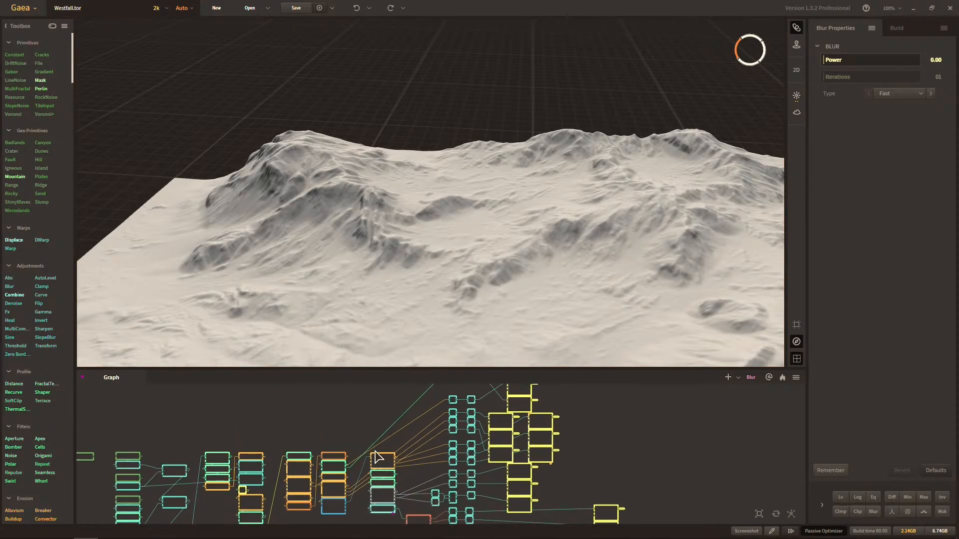
{"action": "middle_click_drag", "start_coordinate": [377, 450], "coordinate": [400, 420]}
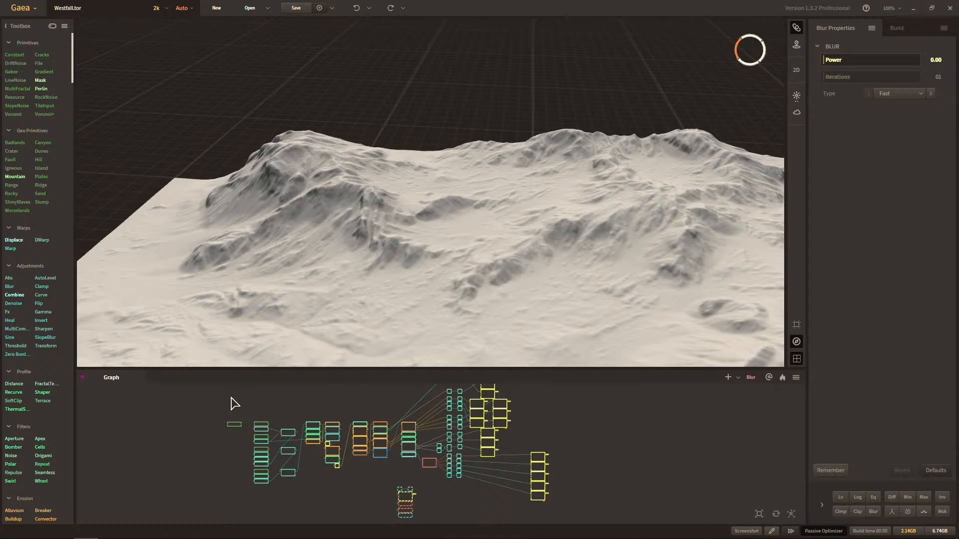
{"action": "scroll", "coordinate": [235, 404], "scroll_direction": "up", "scroll_amount": 2}
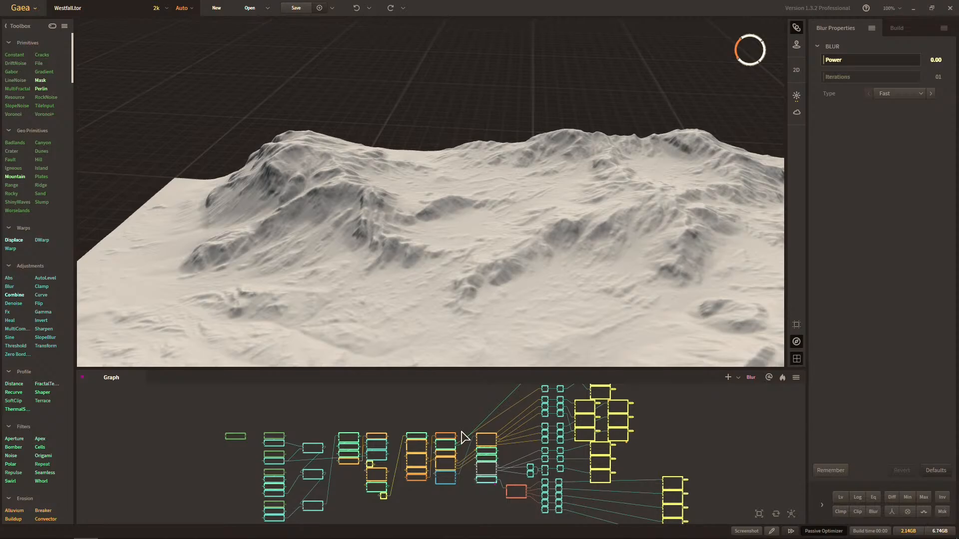
{"action": "scroll", "coordinate": [463, 438], "scroll_direction": "up", "scroll_amount": 3}
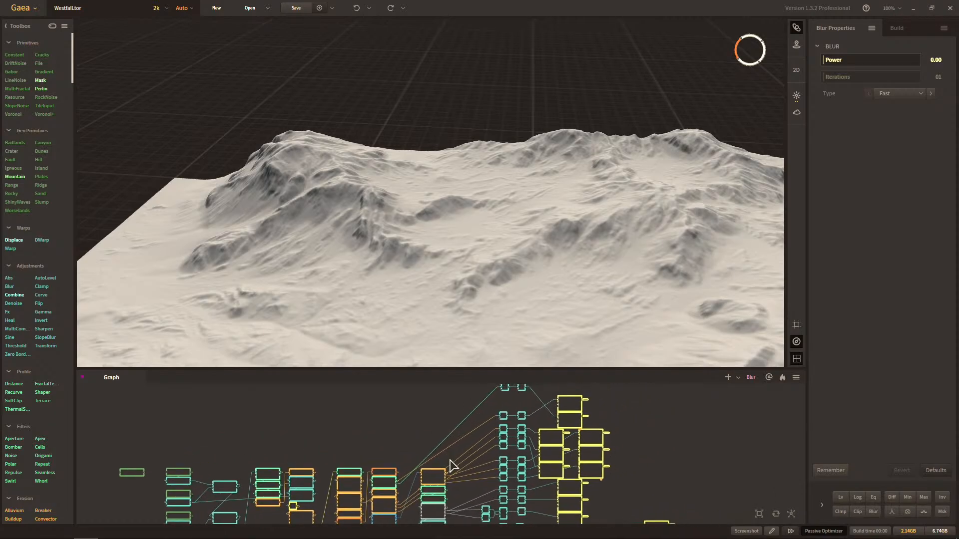
{"action": "middle_click_drag", "start_coordinate": [555, 454], "coordinate": [574, 426]}
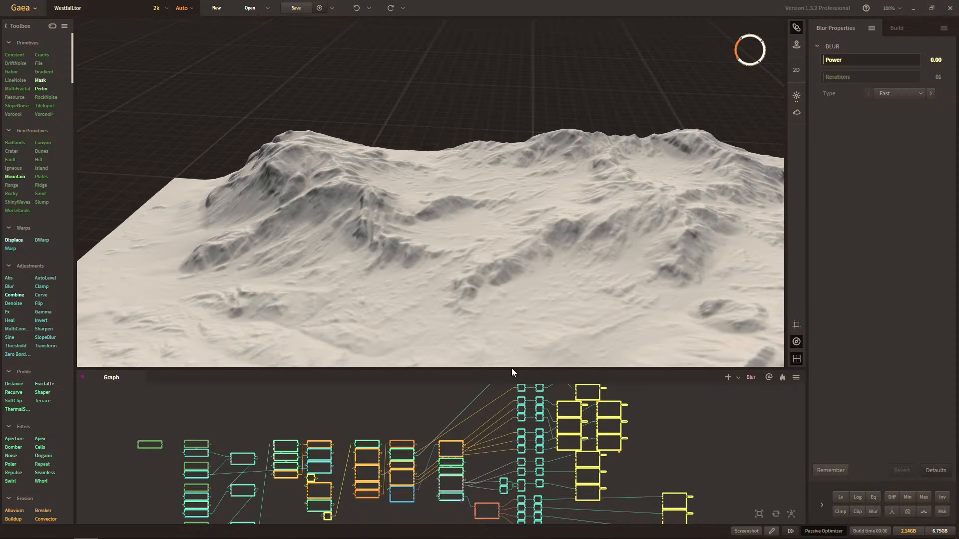
Enlarge the graph area by shrinking the 3D viewport to make room for the mask branches.
{"action": "left_click_drag", "start_coordinate": [514, 368], "coordinate": [548, 233]}
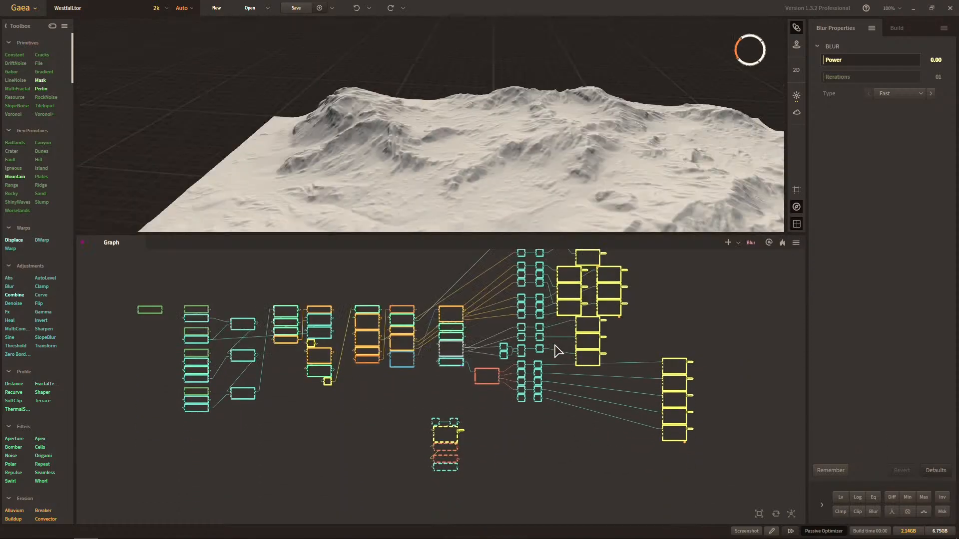
{"action": "middle_click_drag", "start_coordinate": [550, 357], "coordinate": [488, 425]}
{"action": "scroll", "coordinate": [489, 433], "scroll_direction": "up", "scroll_amount": 2}
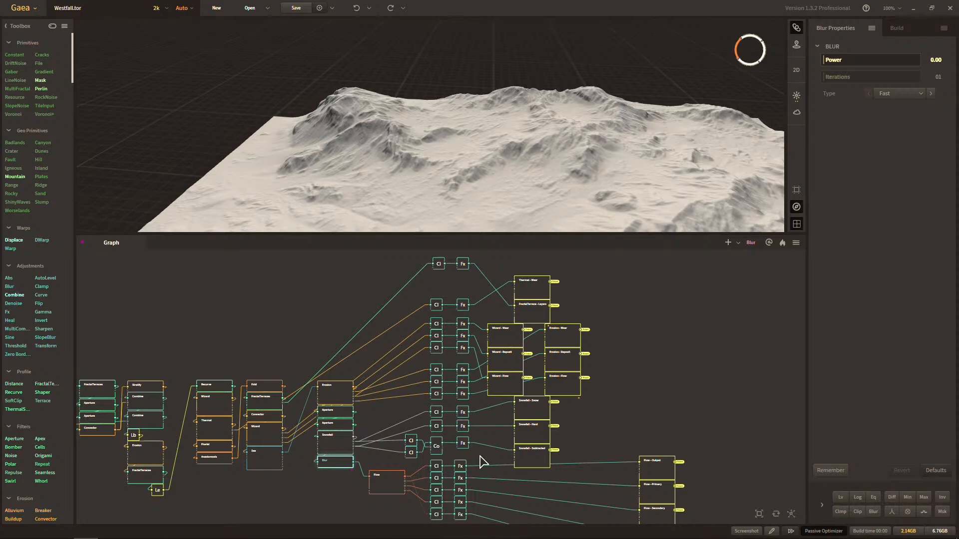
Examine the Erosion node's terrain and the Clamp and Fx branches leading to the mask route nodes.
{"action": "middle_click_drag", "start_coordinate": [638, 346], "coordinate": [652, 331]}
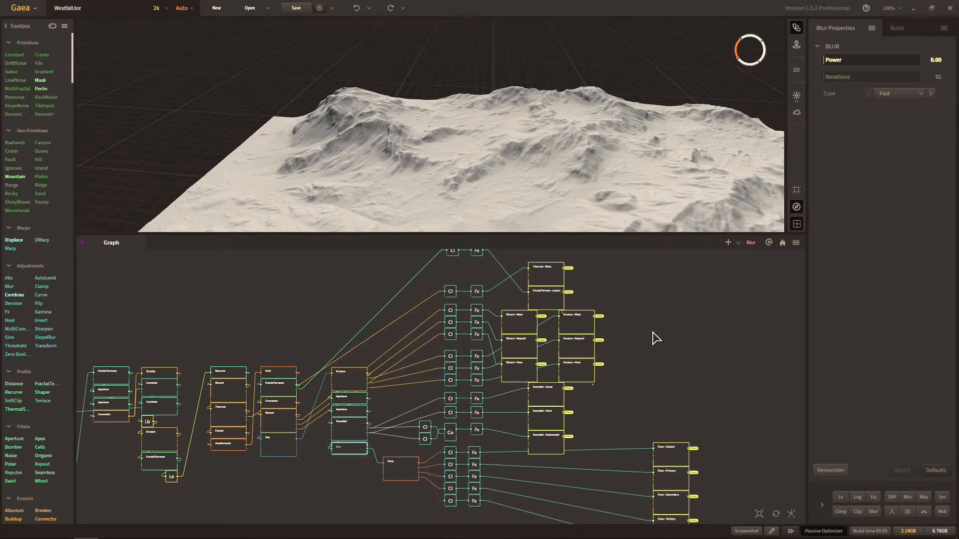
{"action": "middle_click_drag", "start_coordinate": [710, 385], "coordinate": [677, 391]}
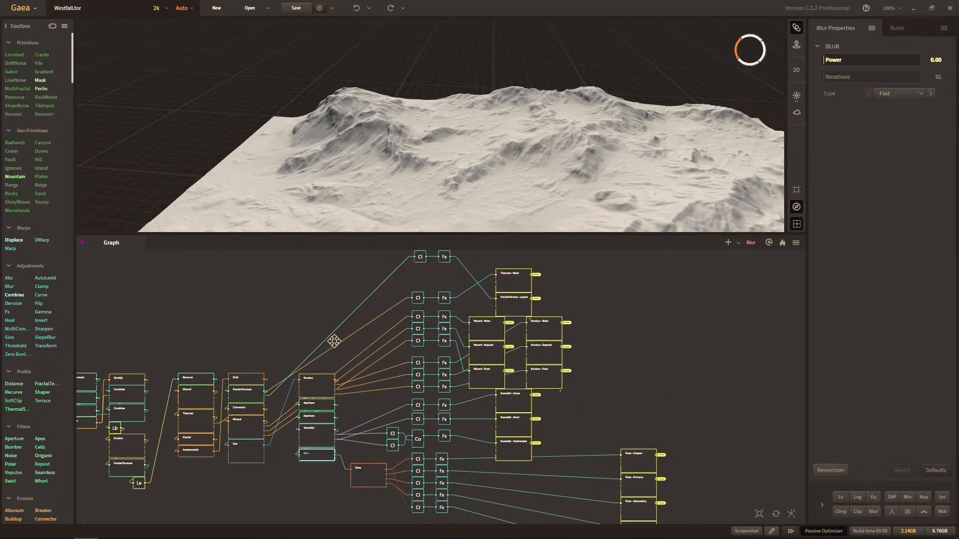
{"action": "middle_click_drag", "start_coordinate": [334, 338], "coordinate": [403, 344]}
{"action": "left_click", "coordinate": [391, 390]}
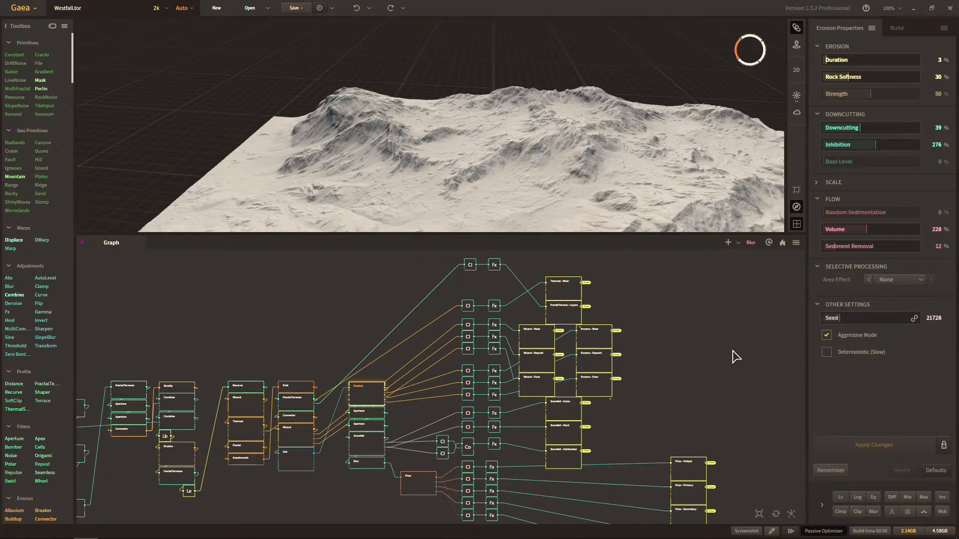
{"action": "left_click", "coordinate": [696, 356]}
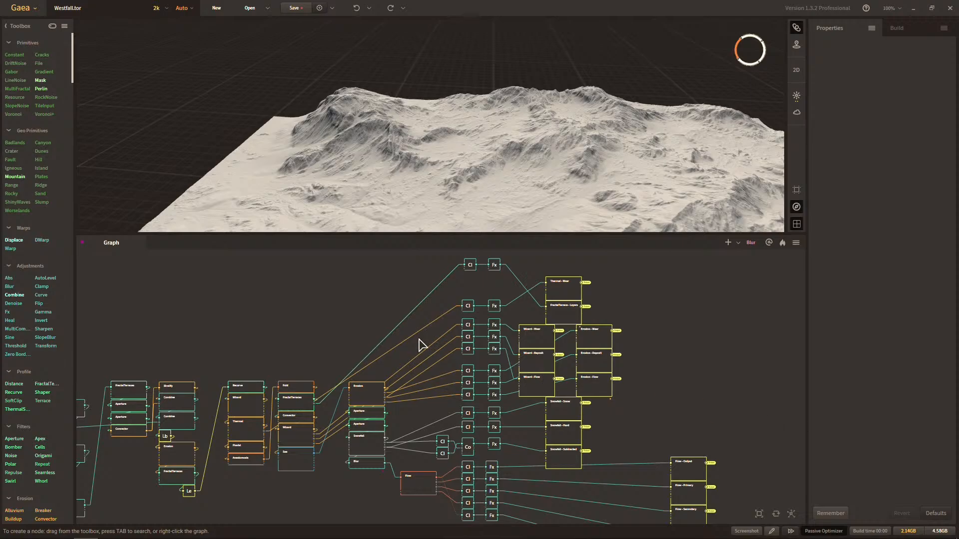
{"action": "left_click_drag", "start_coordinate": [640, 402], "coordinate": [631, 411]}
{"action": "left_click_drag", "start_coordinate": [368, 380], "coordinate": [413, 366]}
{"action": "left_click_drag", "start_coordinate": [490, 372], "coordinate": [470, 361]}
{"action": "scroll", "coordinate": [524, 364], "scroll_direction": "up", "scroll_amount": 5}
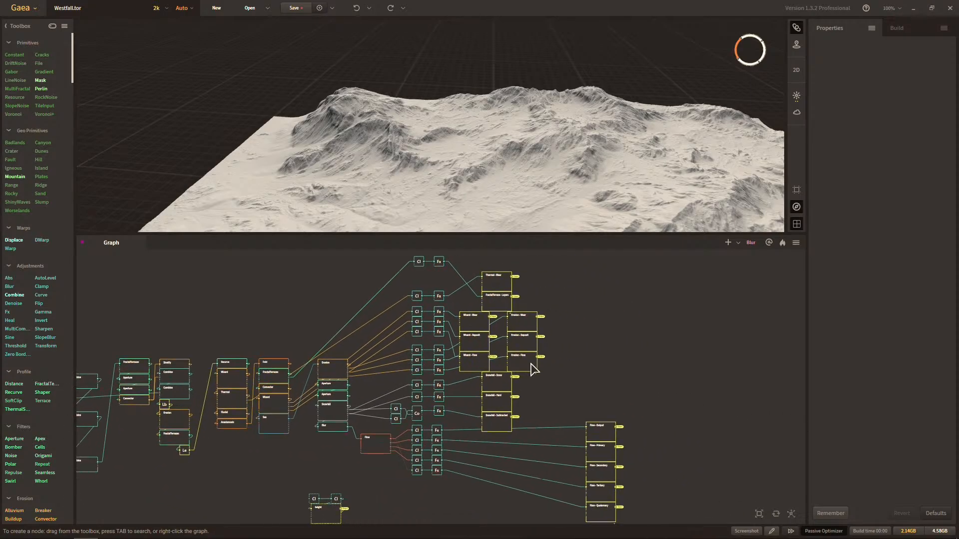
Mark the Snowfall - Snow, Snowfall - Hard and Snowfall - Subtracted route nodes for export together.
{"action": "left_click", "coordinate": [483, 398]}
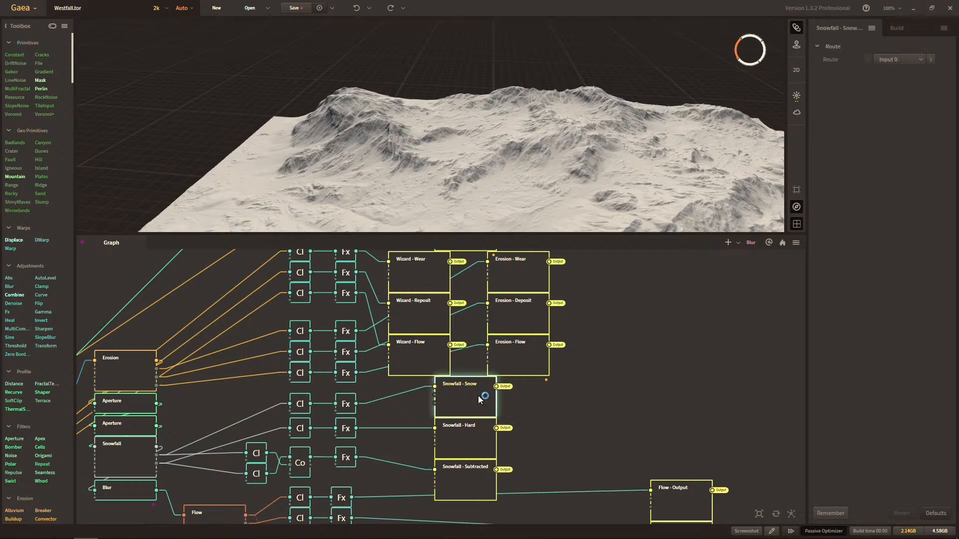
{"action": "left_click_drag", "start_coordinate": [519, 492], "coordinate": [435, 372]}
{"action": "right_click", "coordinate": [460, 400]}
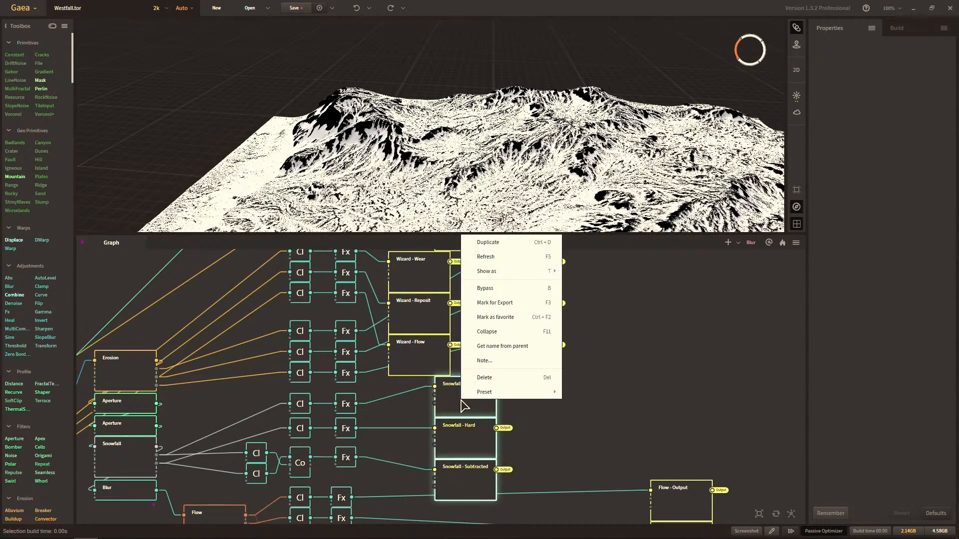
{"action": "left_click", "coordinate": [520, 302]}
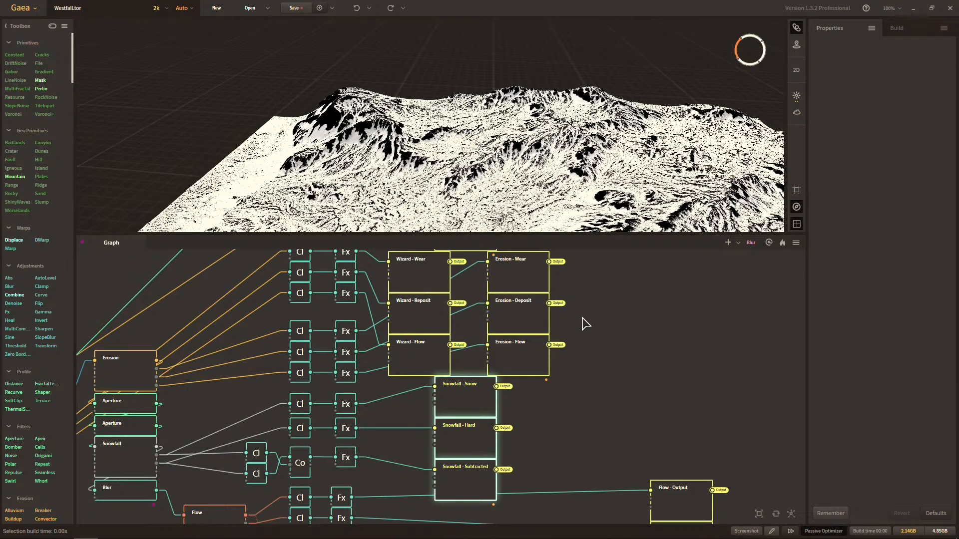
Check the masks and export options of the Snowfall route nodes and the Wizard - Flow node.
{"action": "left_click", "coordinate": [463, 403]}
{"action": "right_click", "coordinate": [460, 399]}
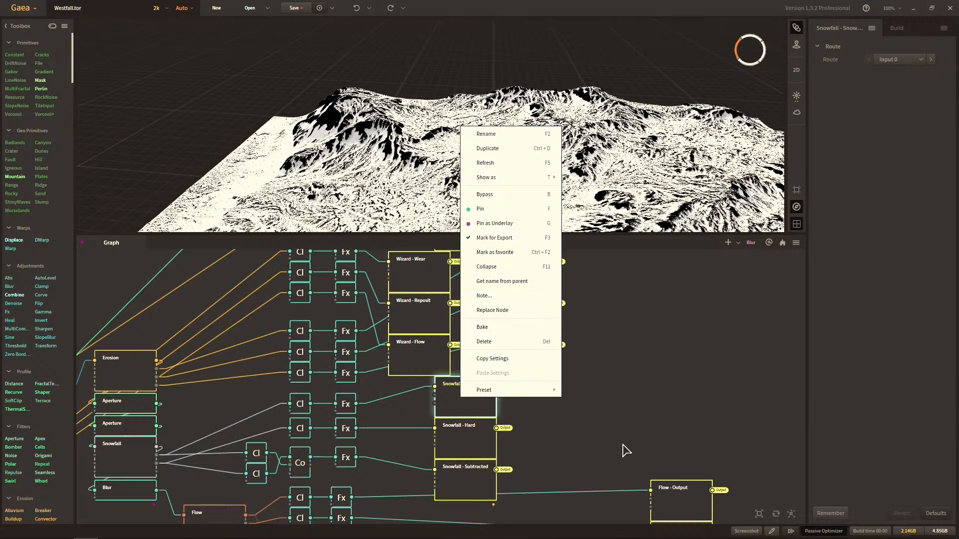
{"action": "left_click", "coordinate": [489, 440]}
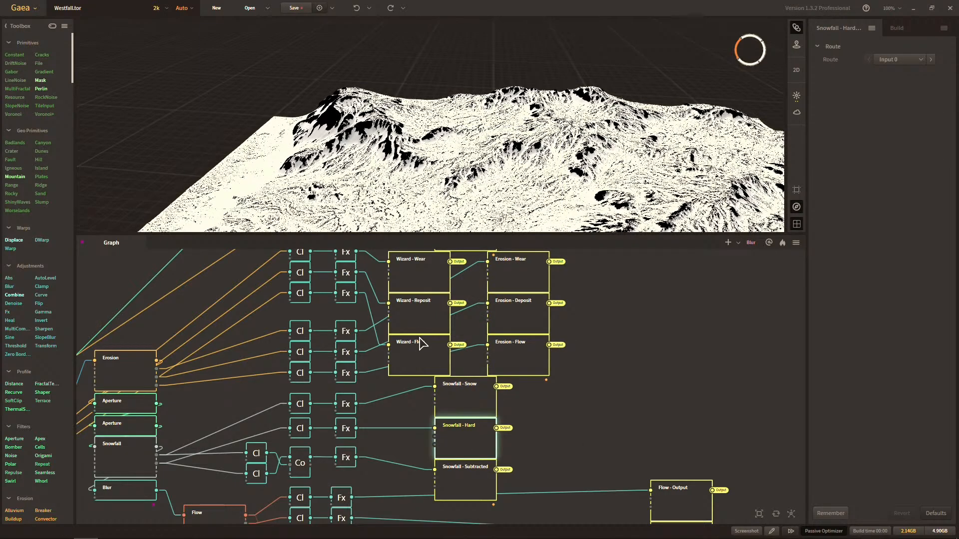
{"action": "left_click", "coordinate": [433, 344]}
{"action": "right_click", "coordinate": [435, 355]}
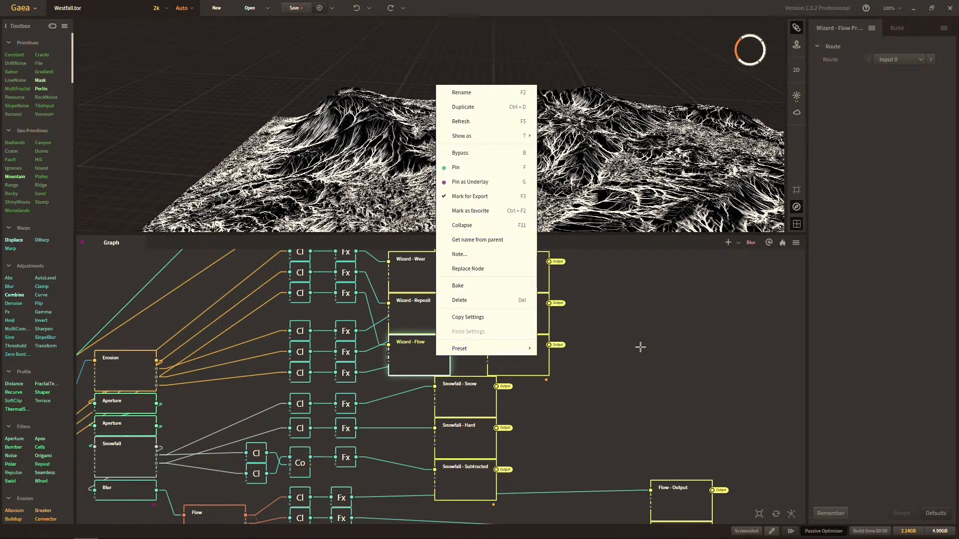
{"action": "left_click_drag", "start_coordinate": [662, 409], "coordinate": [612, 327]}
{"action": "left_click", "coordinate": [407, 392]}
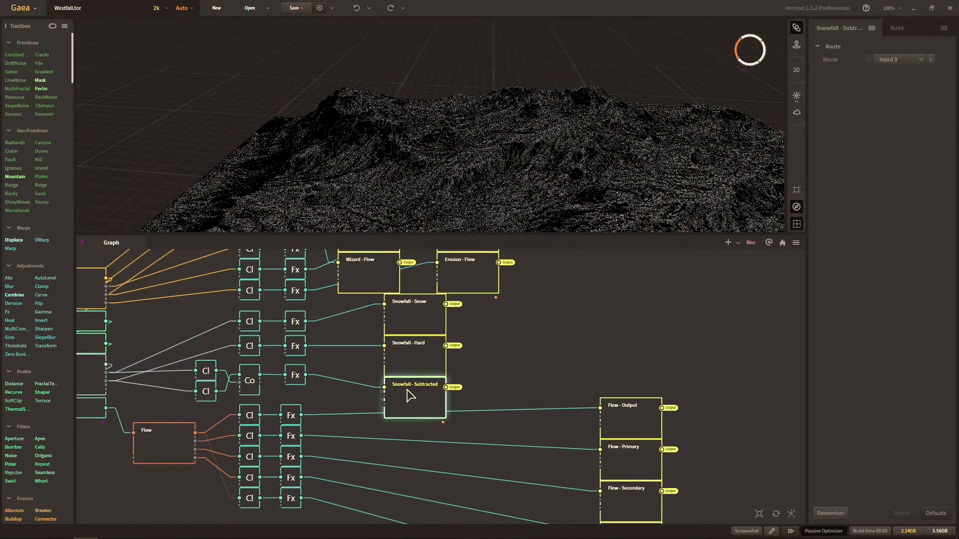
{"action": "right_click", "coordinate": [407, 390]}
{"action": "left_click", "coordinate": [520, 377]}
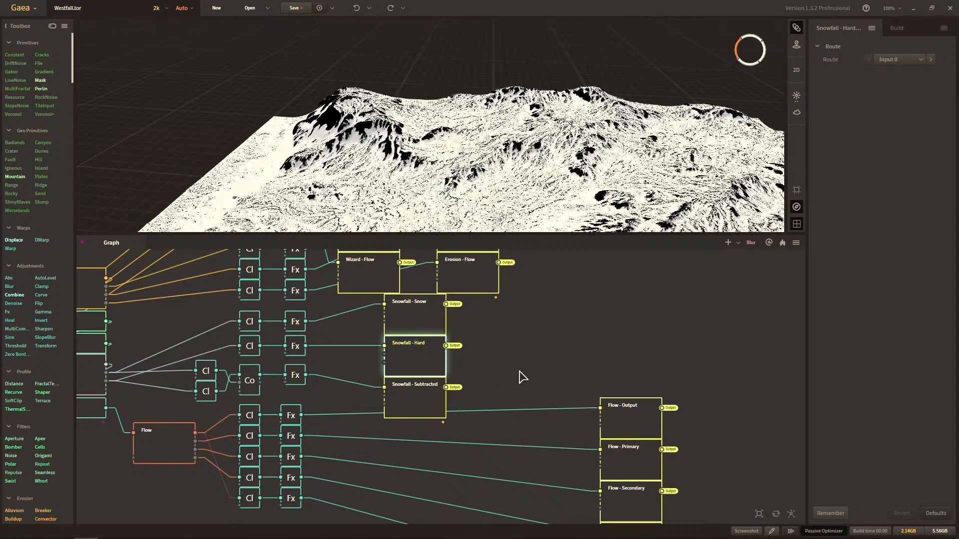
{"action": "left_click", "coordinate": [435, 321]}
{"action": "right_click", "coordinate": [409, 319]}
{"action": "left_click", "coordinate": [471, 390]}
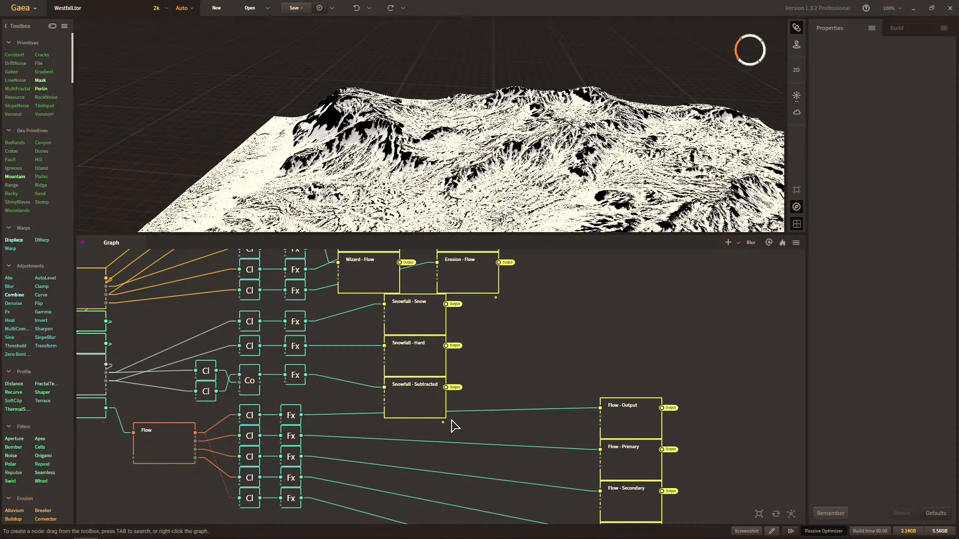
Check the Wizard - Wear export option and preview the FractalTerrace - Layers, Wizard - Reposit and Wizard - Wear masks.
{"action": "scroll", "coordinate": [507, 383], "scroll_direction": "up", "scroll_amount": 5}
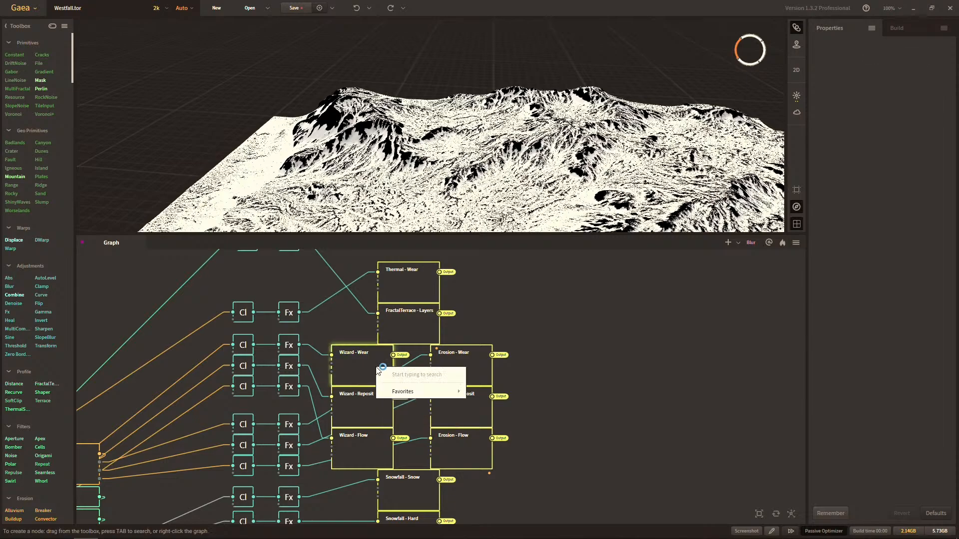
{"action": "right_click", "coordinate": [375, 362]}
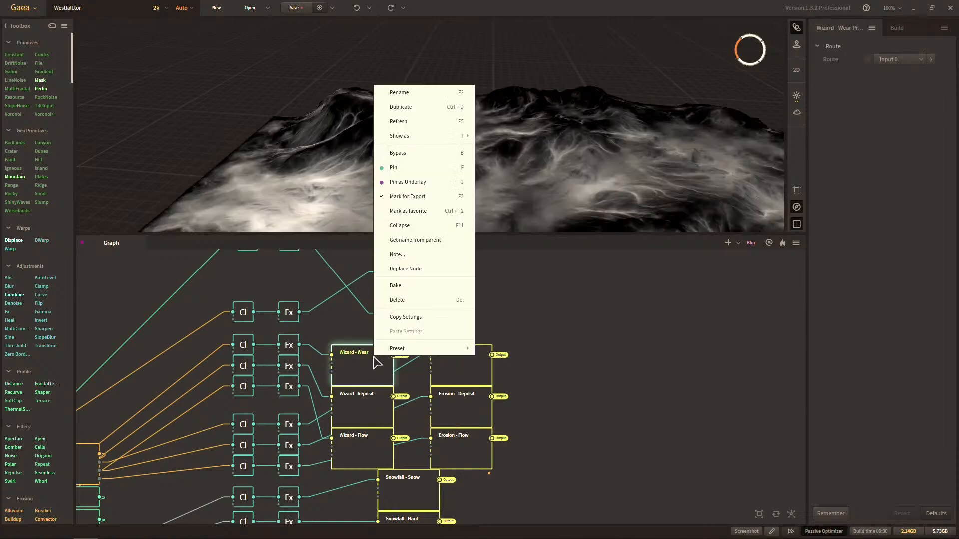
{"action": "left_click", "coordinate": [589, 404]}
{"action": "left_click", "coordinate": [440, 332]}
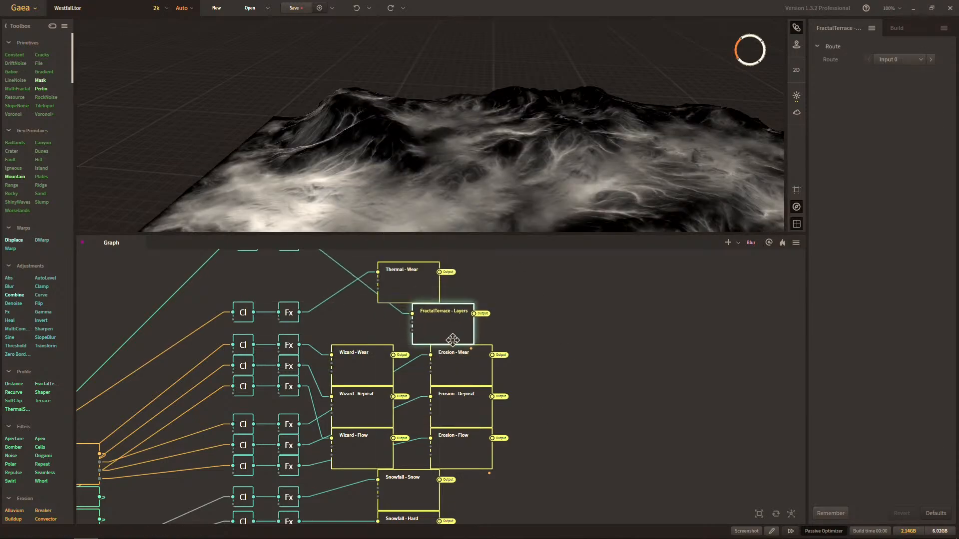
{"action": "left_click", "coordinate": [372, 404]}
{"action": "left_click", "coordinate": [379, 380]}
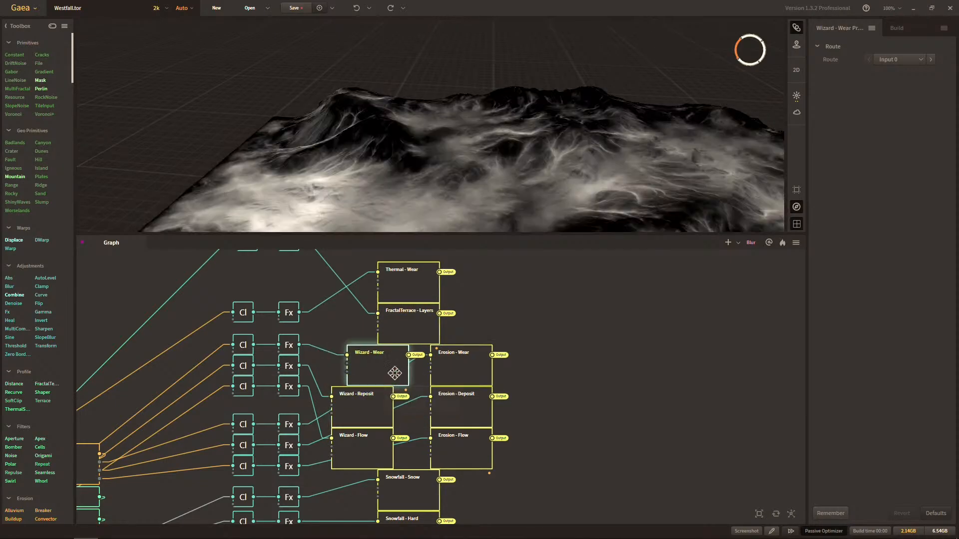
{"action": "left_click", "coordinate": [623, 407]}
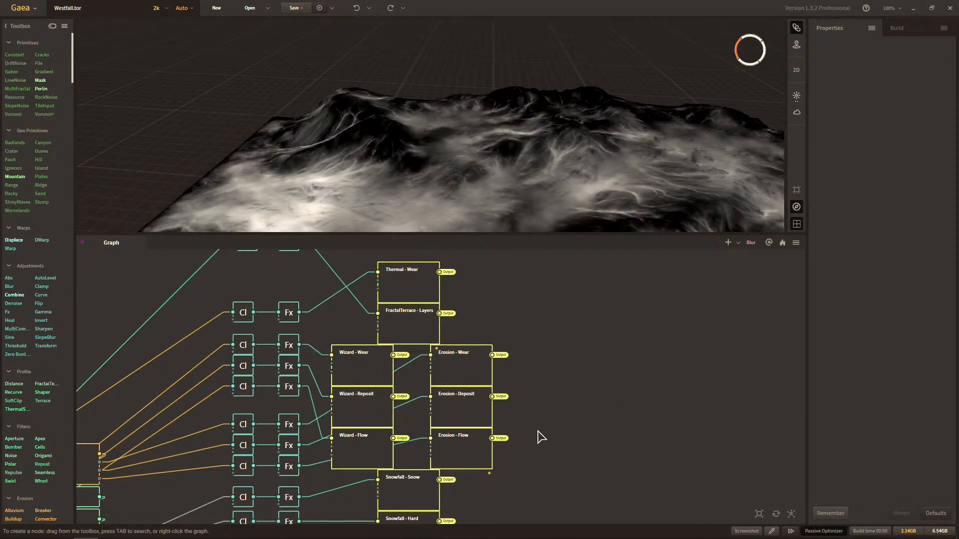
Preview the Flow - Output and Flow - Primary masks and check their export options.
{"action": "middle_click_drag", "start_coordinate": [599, 500], "coordinate": [567, 381]}
{"action": "middle_click_drag", "start_coordinate": [608, 477], "coordinate": [548, 329]}
{"action": "scroll", "coordinate": [548, 329], "scroll_direction": "down", "scroll_amount": 3}
{"action": "scroll", "coordinate": [549, 332], "scroll_direction": "up", "scroll_amount": 3}
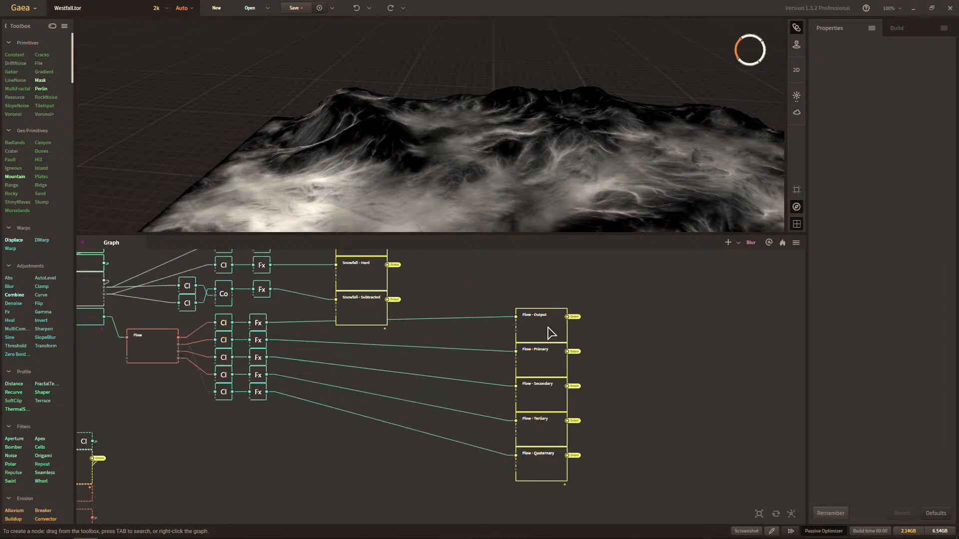
{"action": "left_click", "coordinate": [610, 363]}
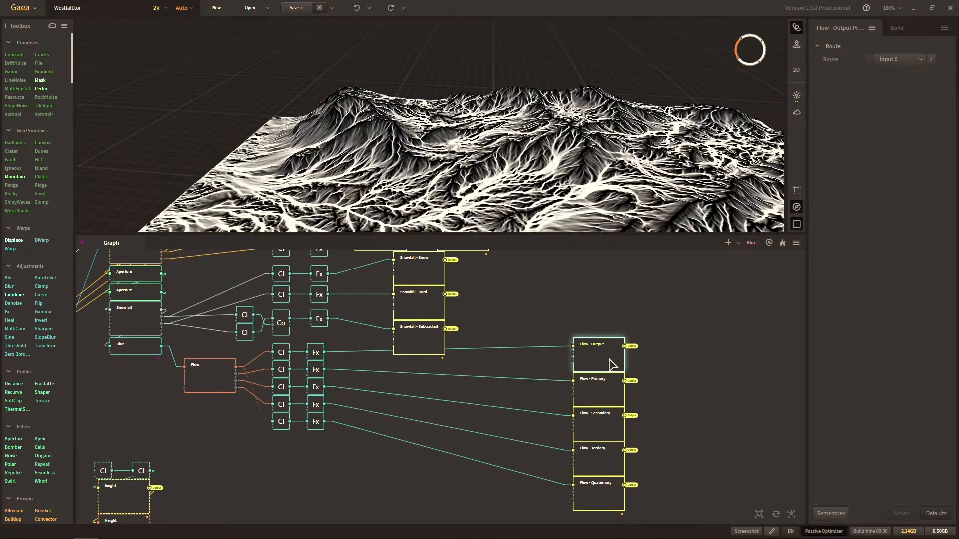
{"action": "right_click", "coordinate": [610, 363]}
{"action": "right_click", "coordinate": [603, 394]}
{"action": "right_click", "coordinate": [604, 394]}
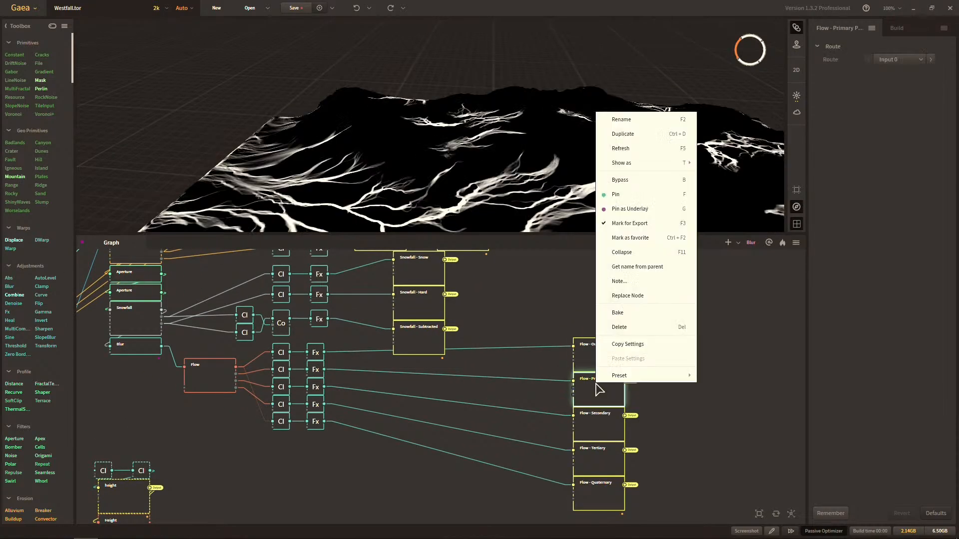
Preview the Flow - Secondary, Flow - Tertiary and Flow - Quaternary masks.
{"action": "left_click", "coordinate": [608, 419]}
{"action": "left_click_drag", "start_coordinate": [608, 392], "coordinate": [605, 418]}
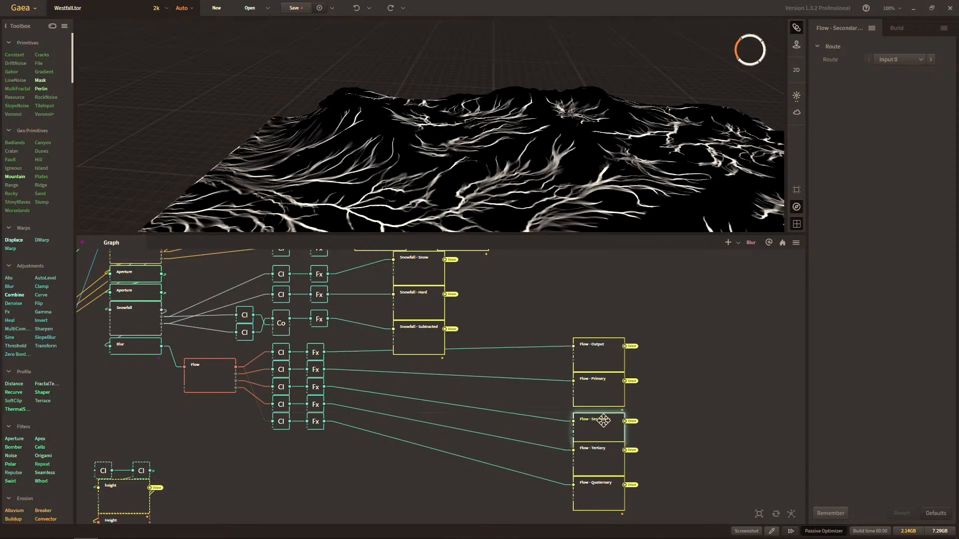
{"action": "mouse_move", "coordinate": [602, 452]}
{"action": "left_mouse_down"}
{"action": "mouse_move", "coordinate": [505, 454]}
{"action": "mouse_move", "coordinate": [602, 453]}
{"action": "left_mouse_up"}
{"action": "mouse_move", "coordinate": [602, 494]}
{"action": "left_mouse_down"}
{"action": "mouse_move", "coordinate": [534, 481]}
{"action": "mouse_move", "coordinate": [592, 481]}
{"action": "left_mouse_up"}
Move the height, Slope and Invert node group beneath the Flow node and connect the Blur output to its first Clamp node.
{"action": "middle_click_drag", "start_coordinate": [290, 485], "coordinate": [423, 405]}
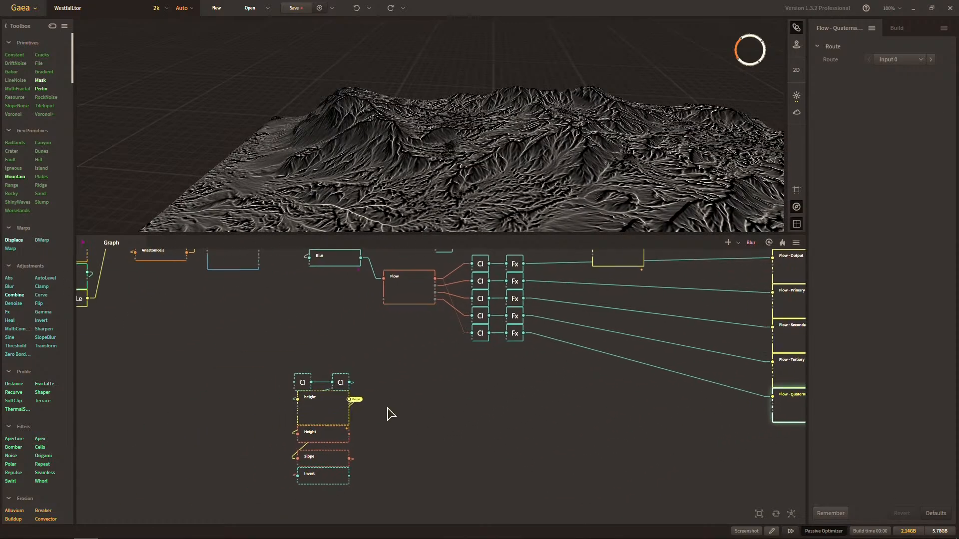
{"action": "scroll", "coordinate": [388, 413], "scroll_direction": "up", "scroll_amount": 3}
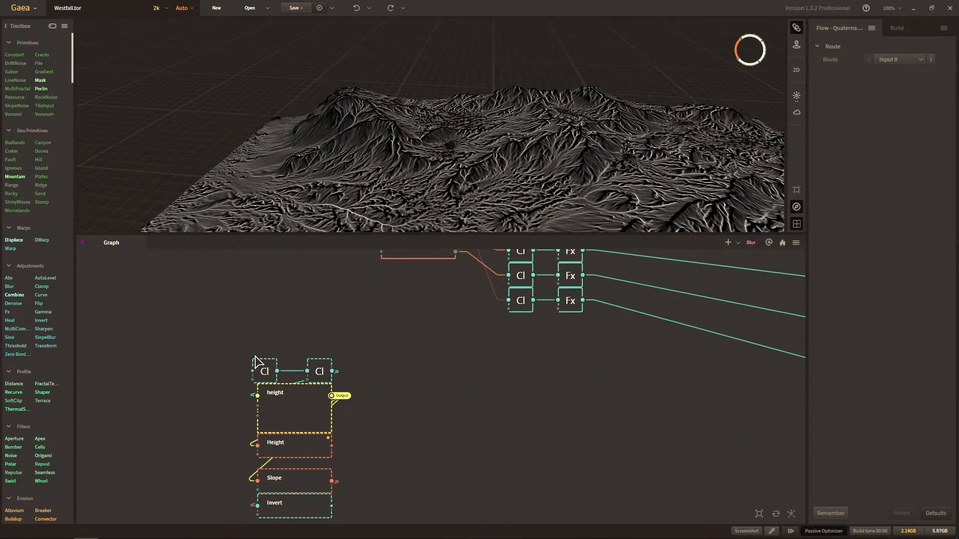
{"action": "left_click_drag", "start_coordinate": [231, 338], "coordinate": [426, 431]}
{"action": "middle_click_drag", "start_coordinate": [470, 395], "coordinate": [433, 456]}
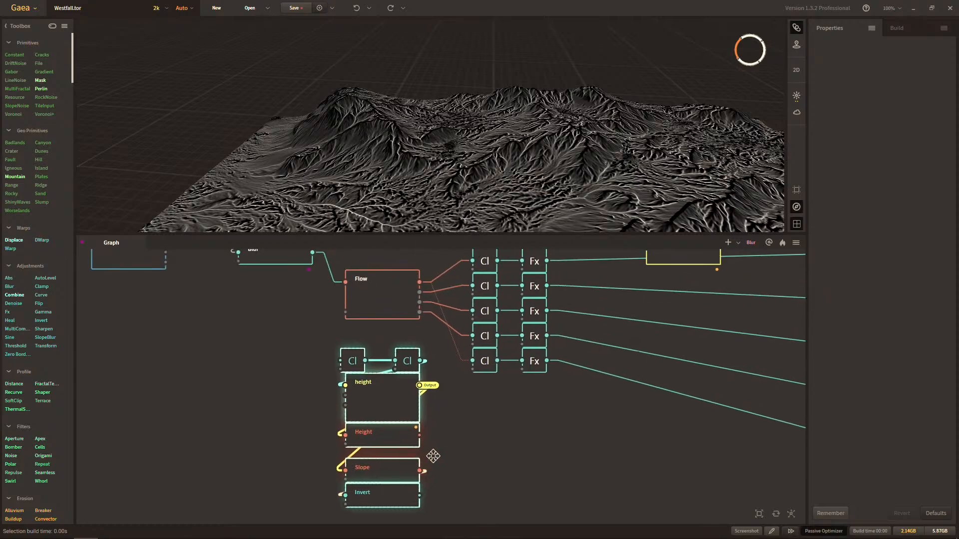
{"action": "left_click", "coordinate": [429, 439]}
{"action": "middle_click_drag", "start_coordinate": [342, 368], "coordinate": [341, 443]}
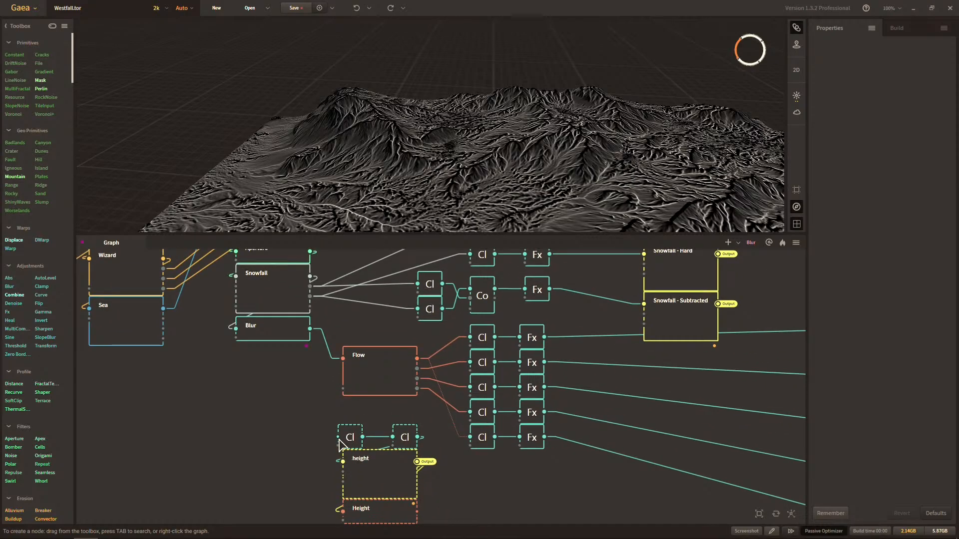
{"action": "left_click_drag", "start_coordinate": [339, 444], "coordinate": [310, 328]}
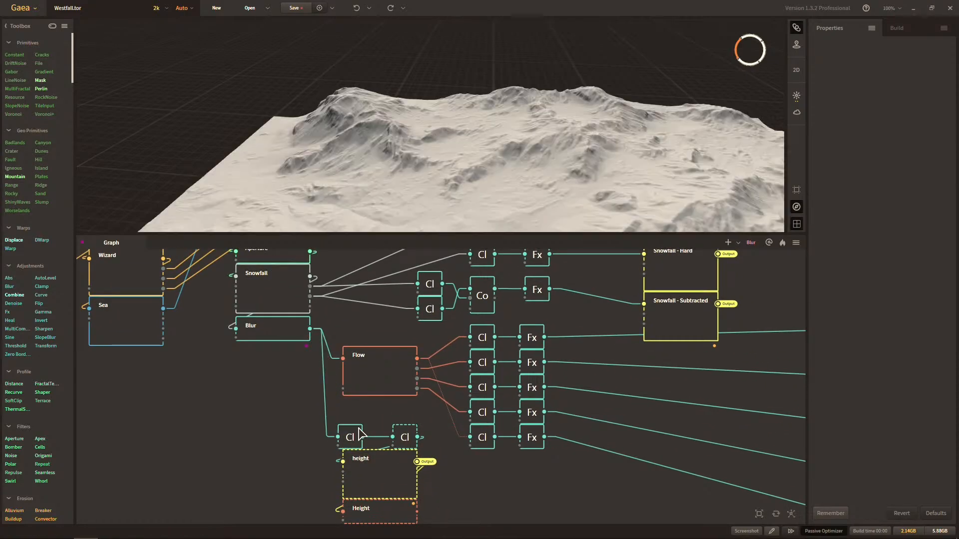
Preview the results of the height route node and the Height, Slope and Invert nodes on the terrain.
{"action": "middle_click_drag", "start_coordinate": [338, 443], "coordinate": [344, 378]}
{"action": "left_click", "coordinate": [379, 405]}
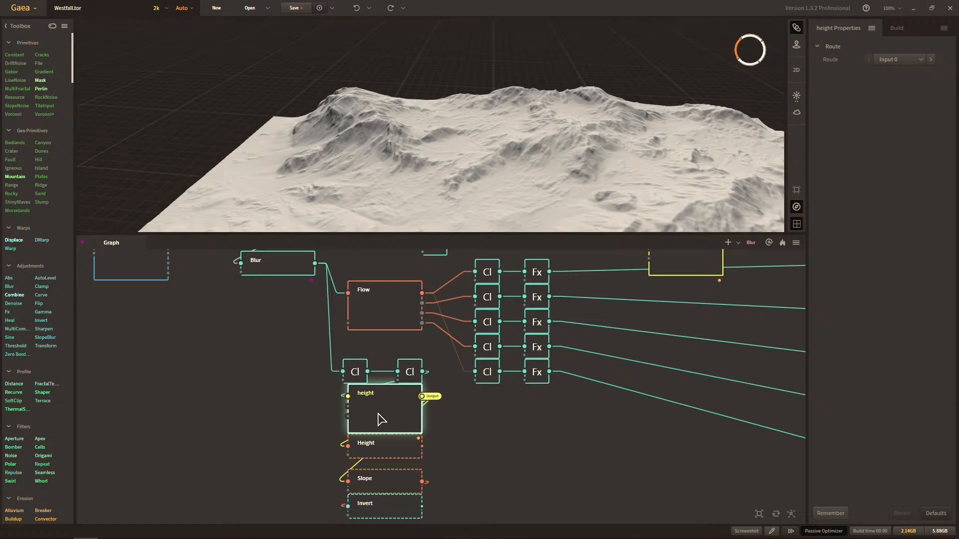
{"action": "left_click", "coordinate": [392, 452]}
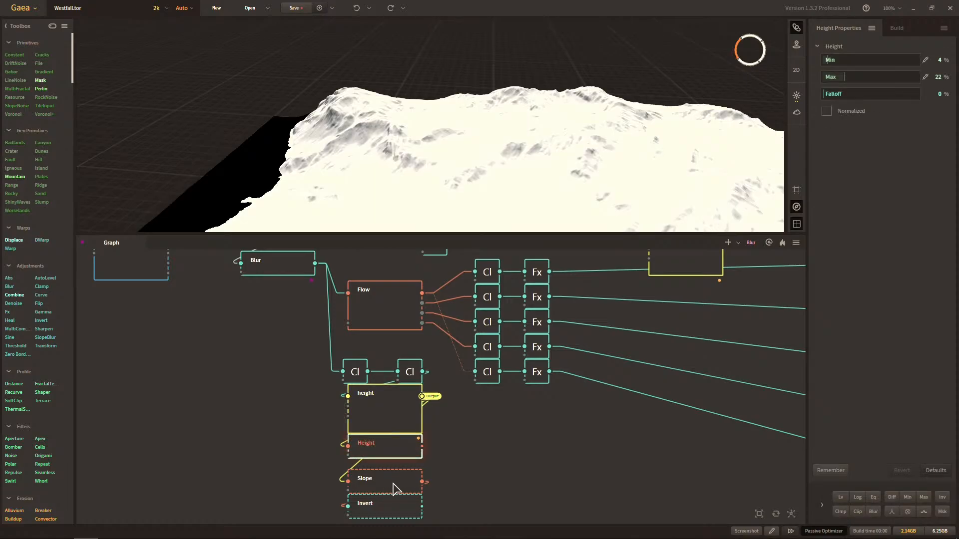
{"action": "left_click", "coordinate": [395, 487]}
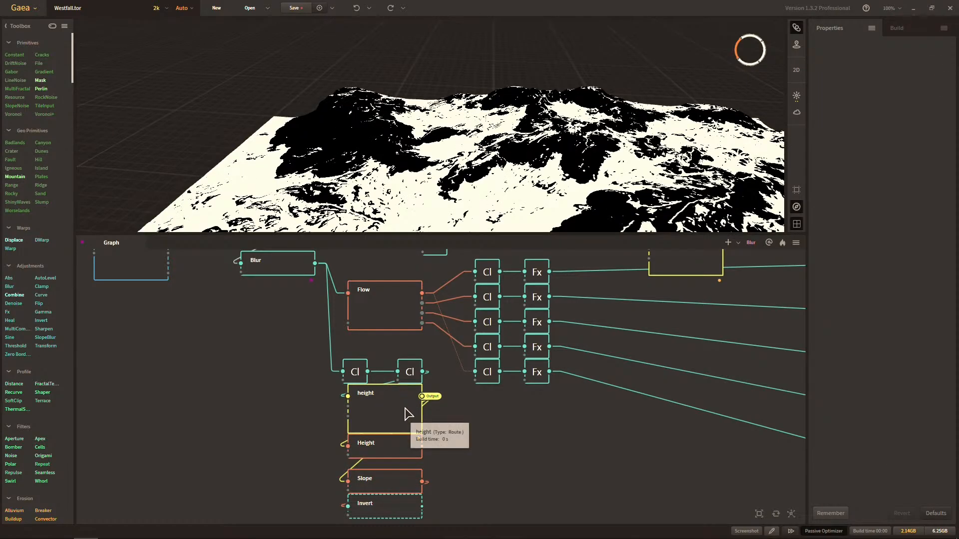
{"action": "left_click", "coordinate": [403, 410]}
{"action": "left_click", "coordinate": [394, 452]}
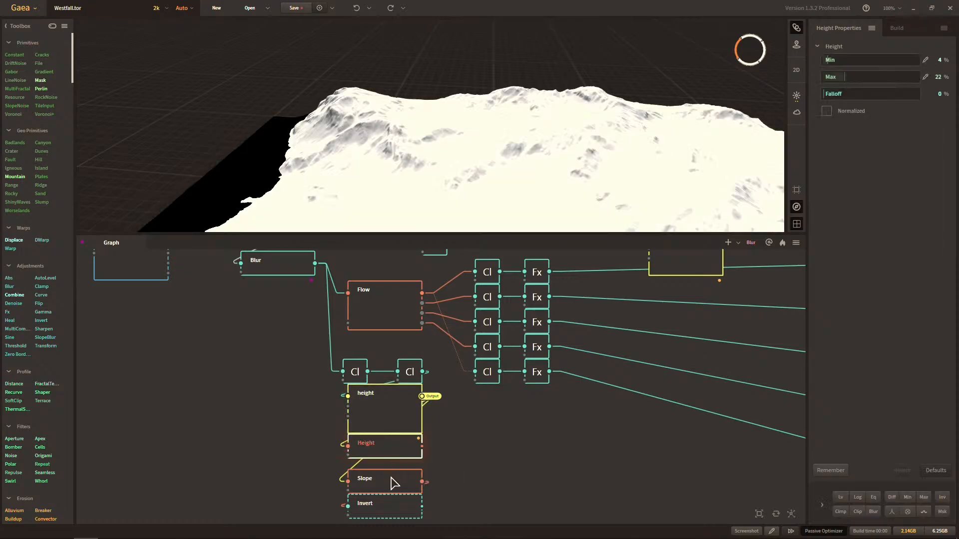
{"action": "left_click", "coordinate": [391, 500]}
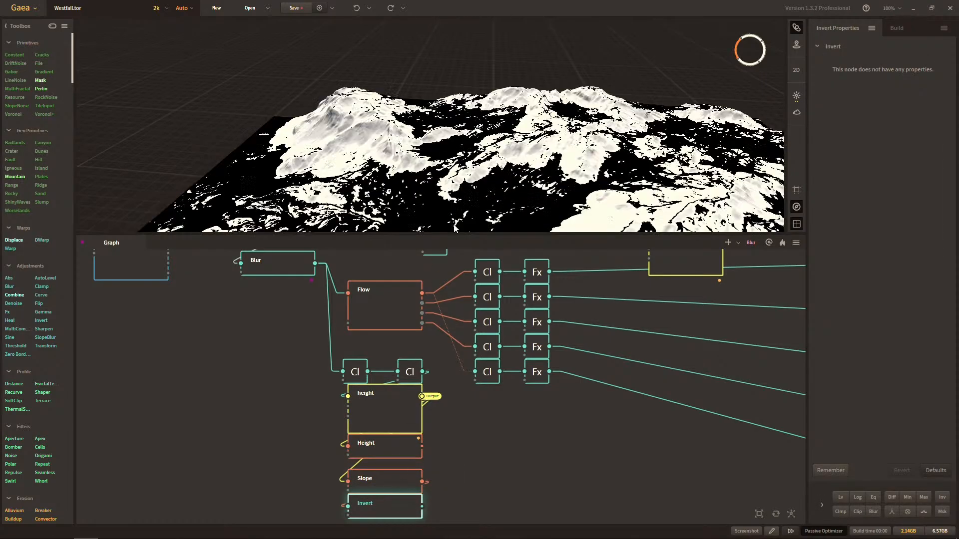
{"action": "left_click_drag", "start_coordinate": [455, 228], "coordinate": [442, 182]}
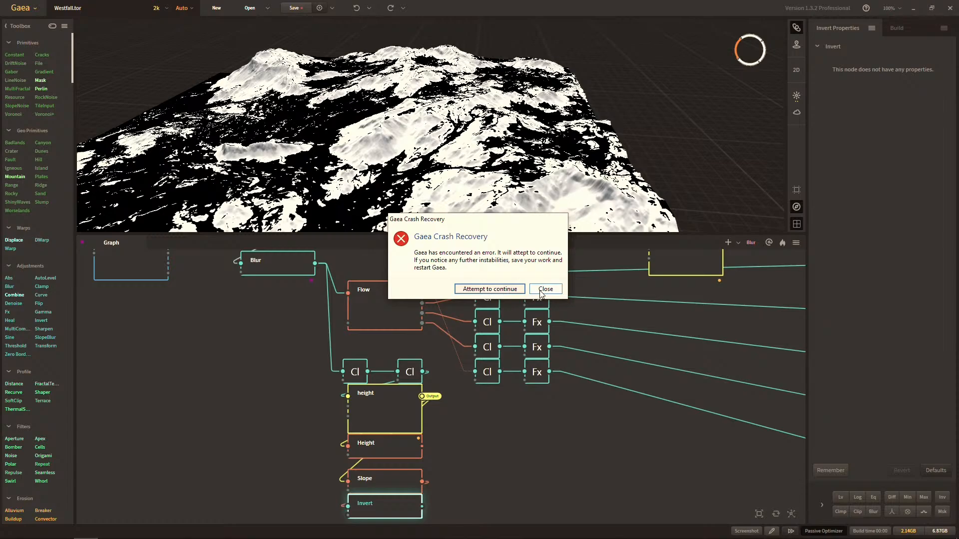
Close the crashed program, agree to a diagnostics report, and cancel Watson Diagnostics.
{"action": "left_click", "coordinate": [541, 290]}
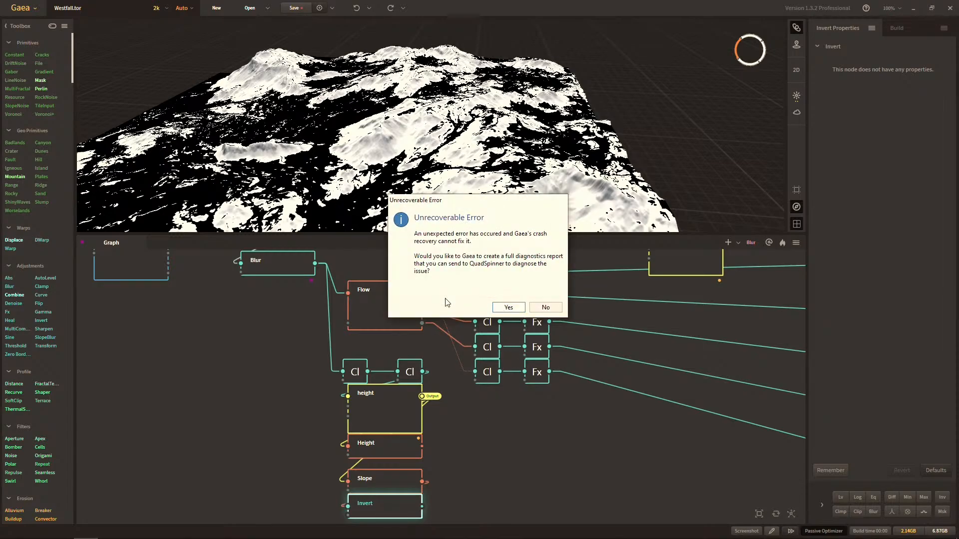
{"action": "left_click", "coordinate": [508, 307]}
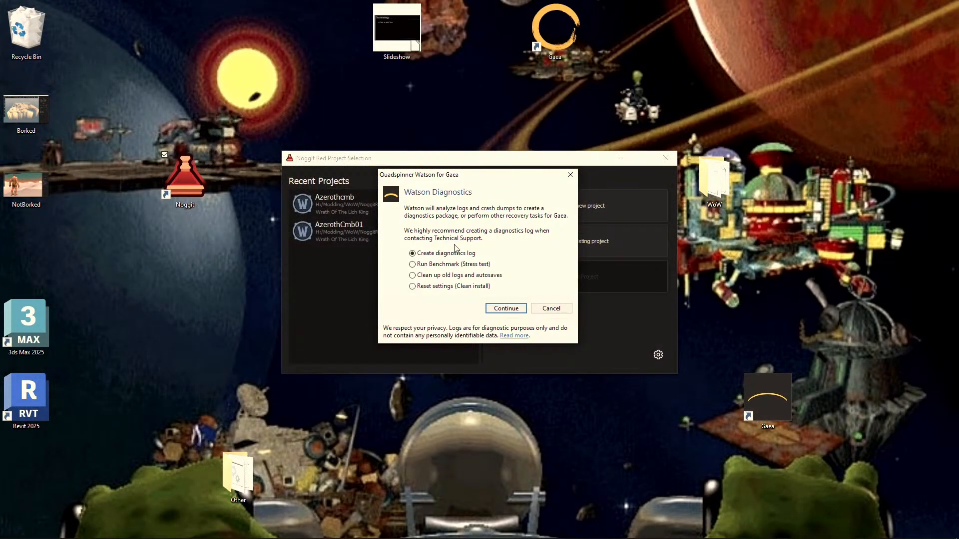
{"action": "left_click", "coordinate": [548, 308]}
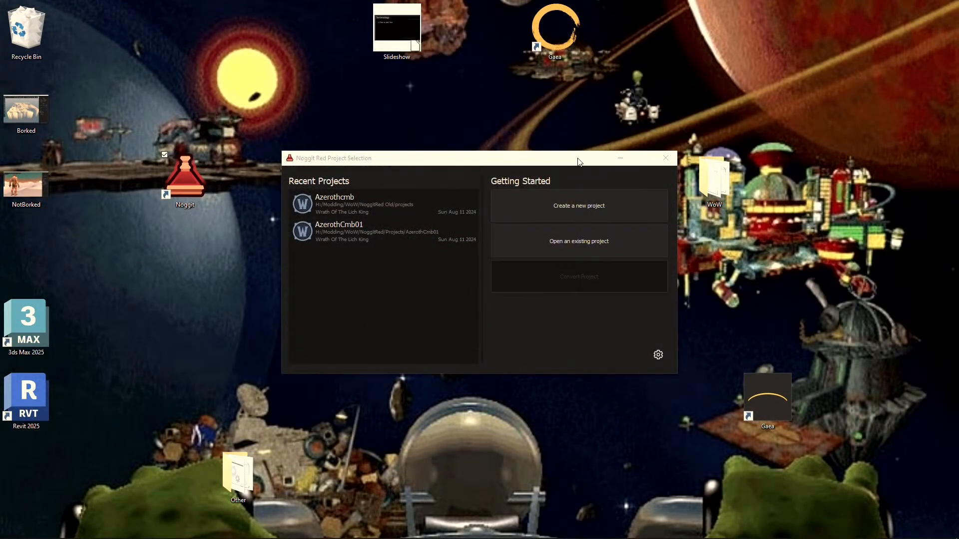
Minimize the Noggit Red project selection window, relaunch Gaea and open the recovered Westfall file.
{"action": "left_click", "coordinate": [620, 158]}
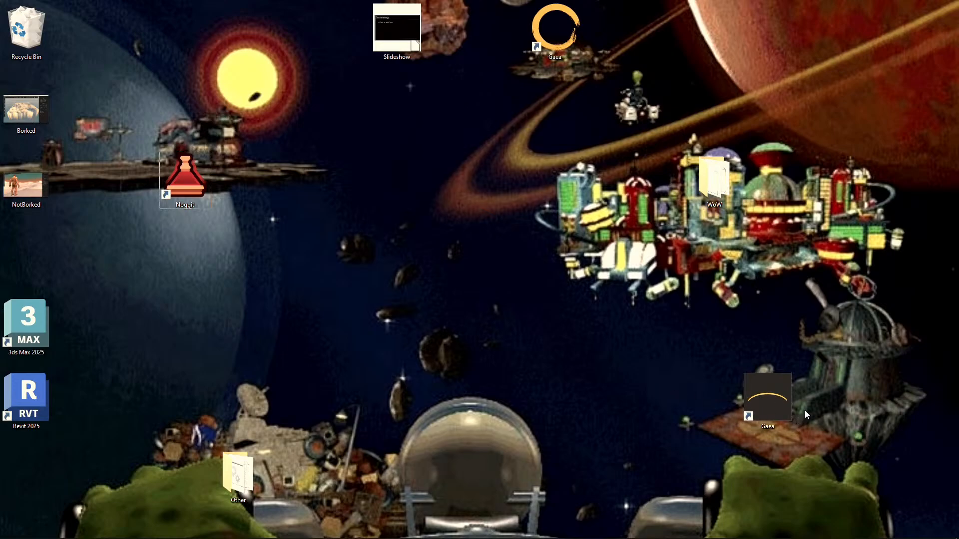
{"action": "double_click", "coordinate": [772, 402]}
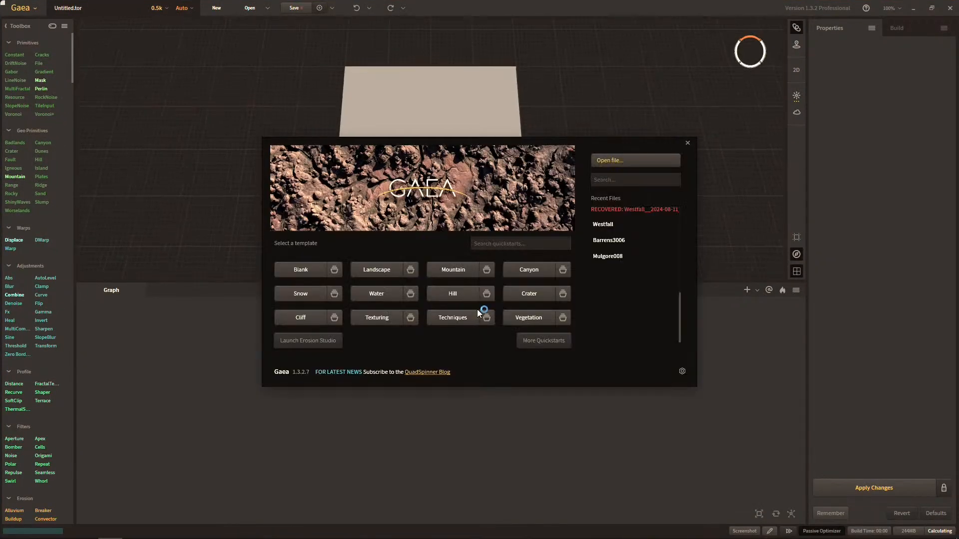
{"action": "left_click", "coordinate": [589, 223]}
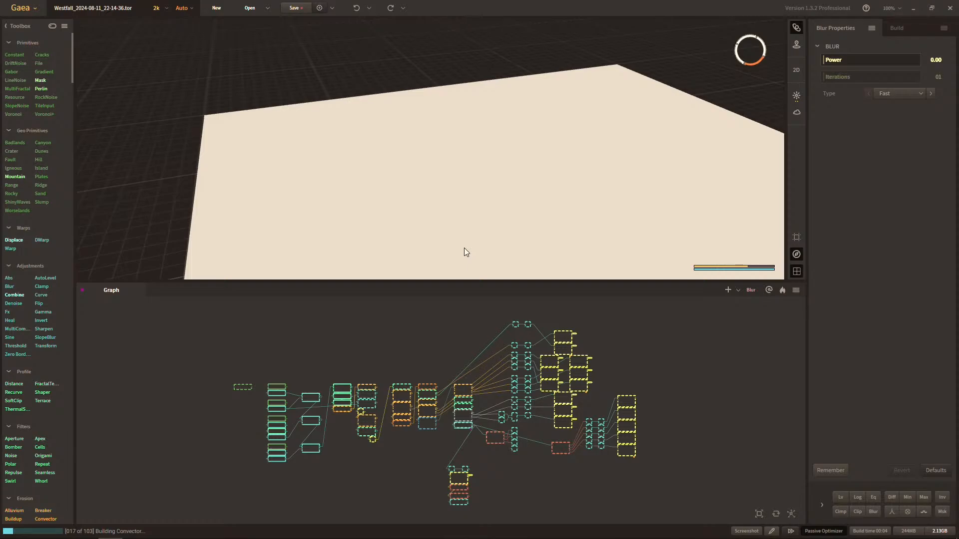
Switch to Noggit Red and open the AzerothCmb01 project.
{"action": "key", "text": "super"}
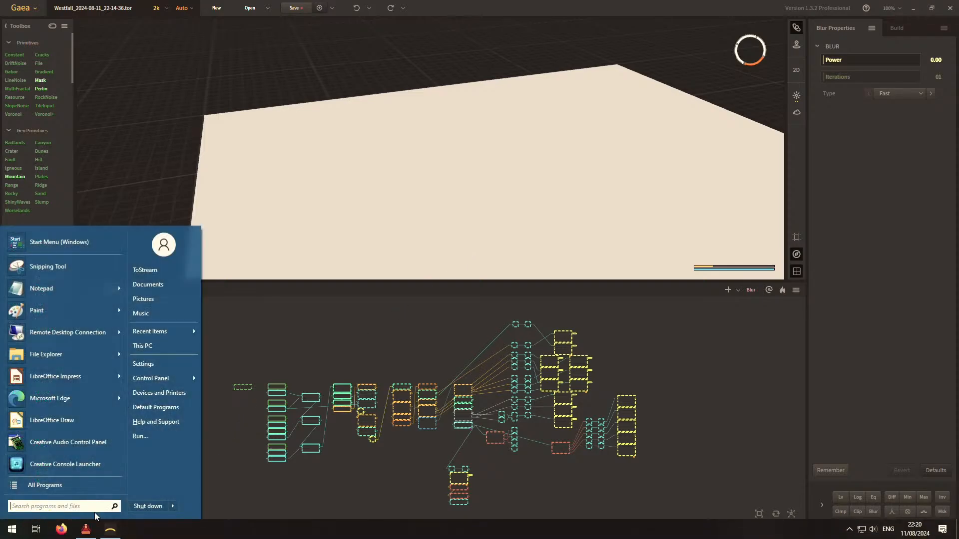
{"action": "left_click", "coordinate": [88, 526]}
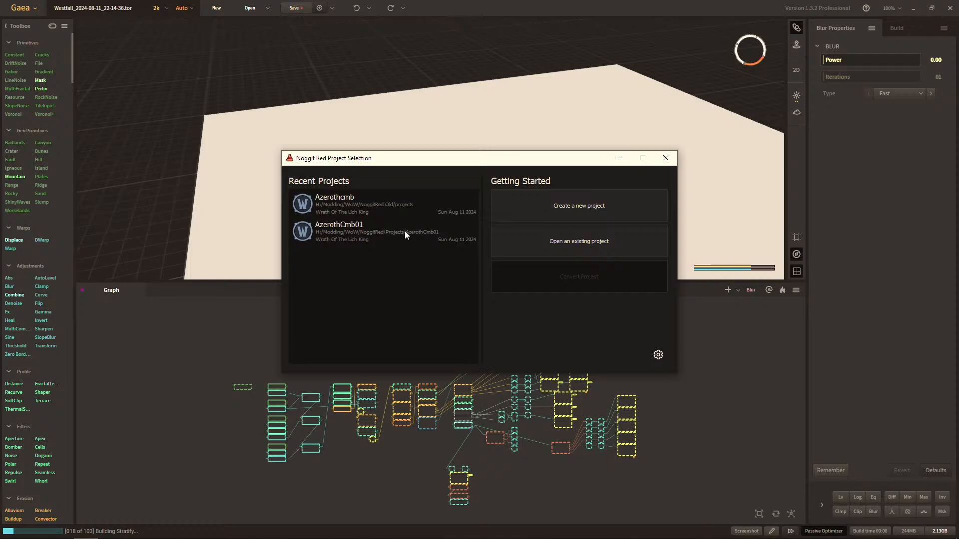
{"action": "left_click", "coordinate": [404, 231]}
{"action": "left_click", "coordinate": [580, 256]}
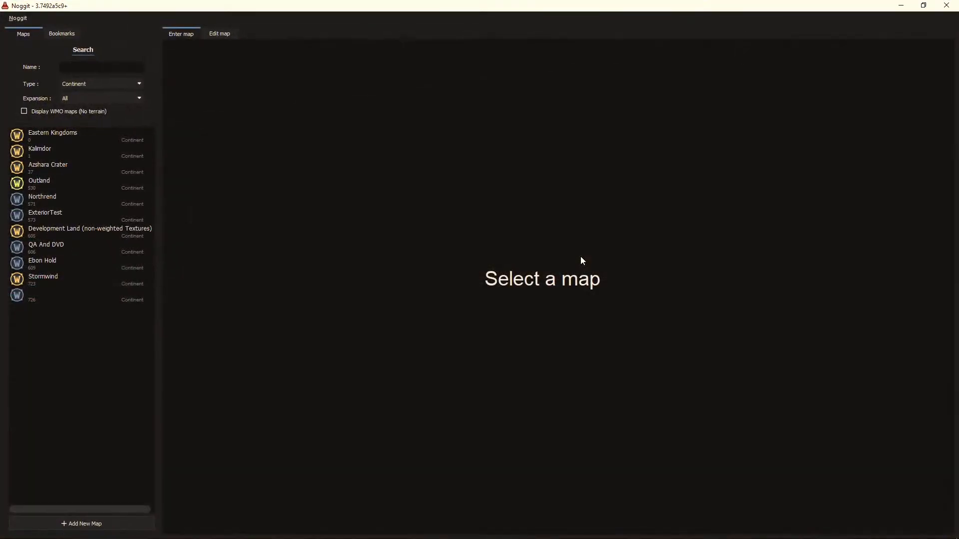
Enter the Kalimdor map in the Ashenvale area and load all of its tiles.
{"action": "left_click", "coordinate": [84, 154]}
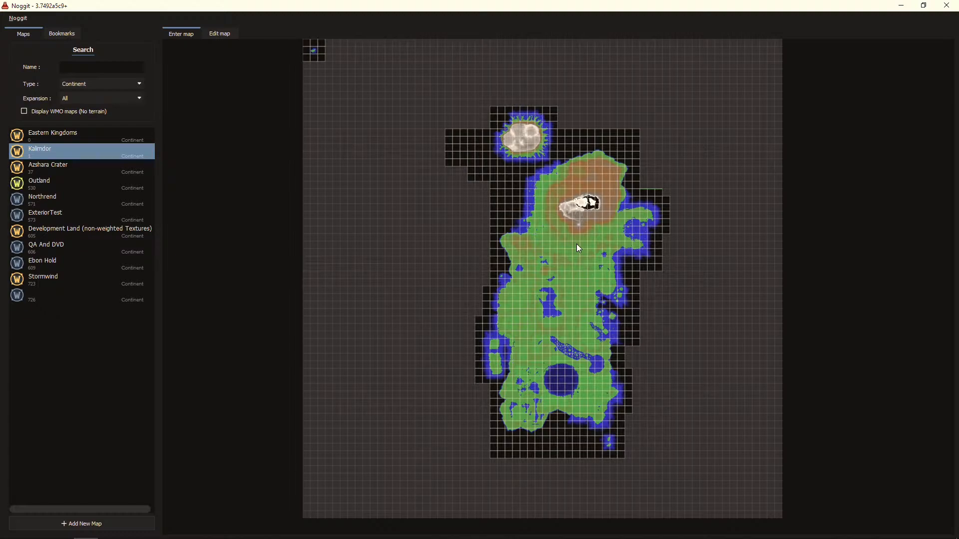
{"action": "left_click", "coordinate": [576, 244]}
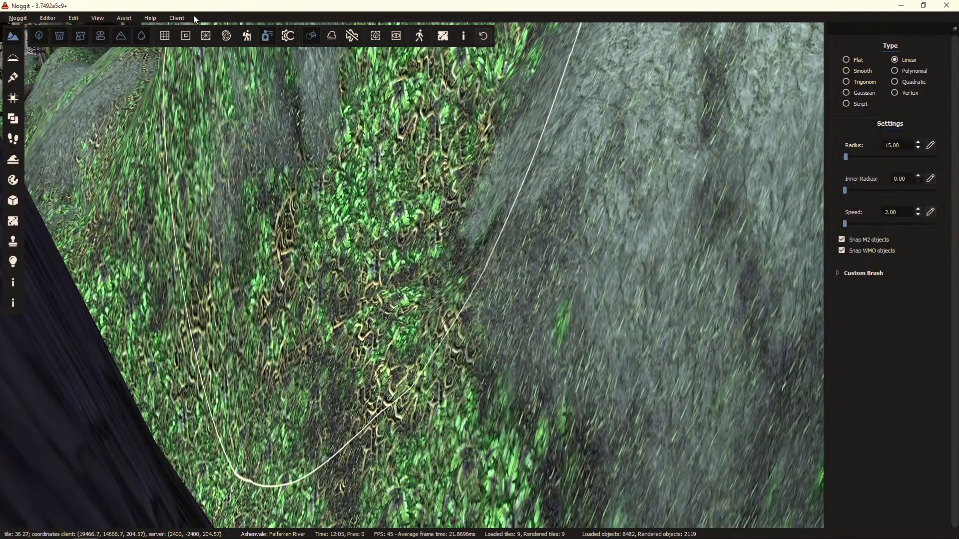
{"action": "left_click", "coordinate": [124, 18]}
{"action": "mouse_move", "coordinate": [211, 224]}
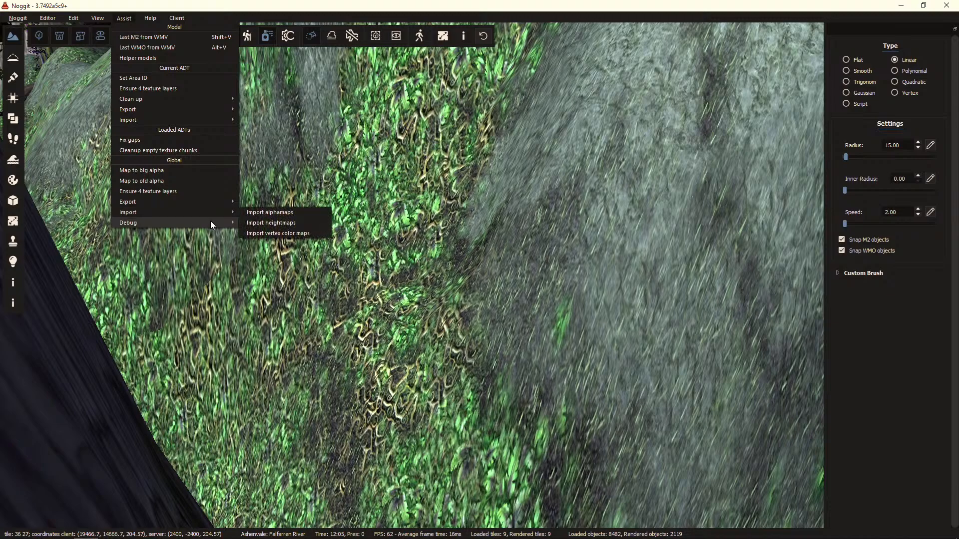
{"action": "left_click", "coordinate": [375, 238]}
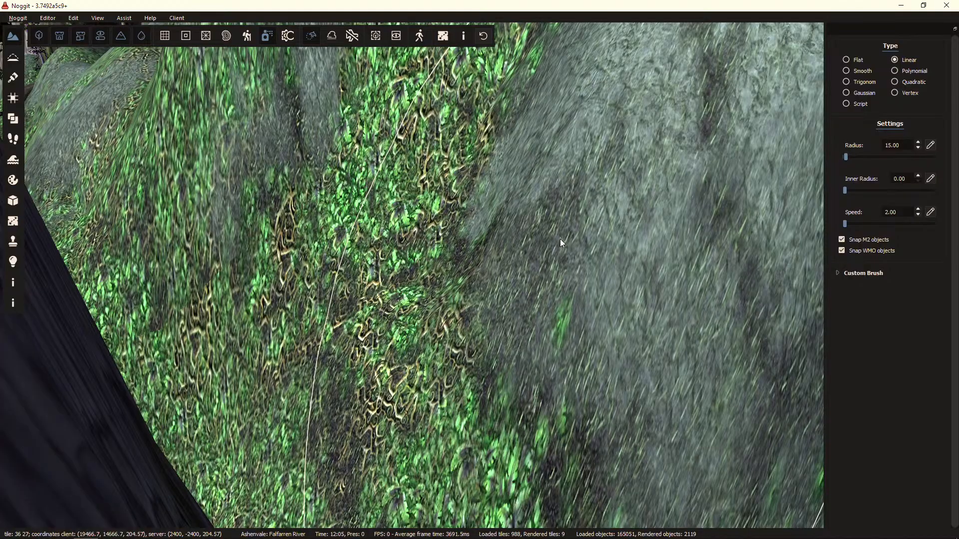
Fly the camera up and across Kalimdor with tree and doodad models hidden to view the mountain terrain.
{"action": "key", "text": "s"}
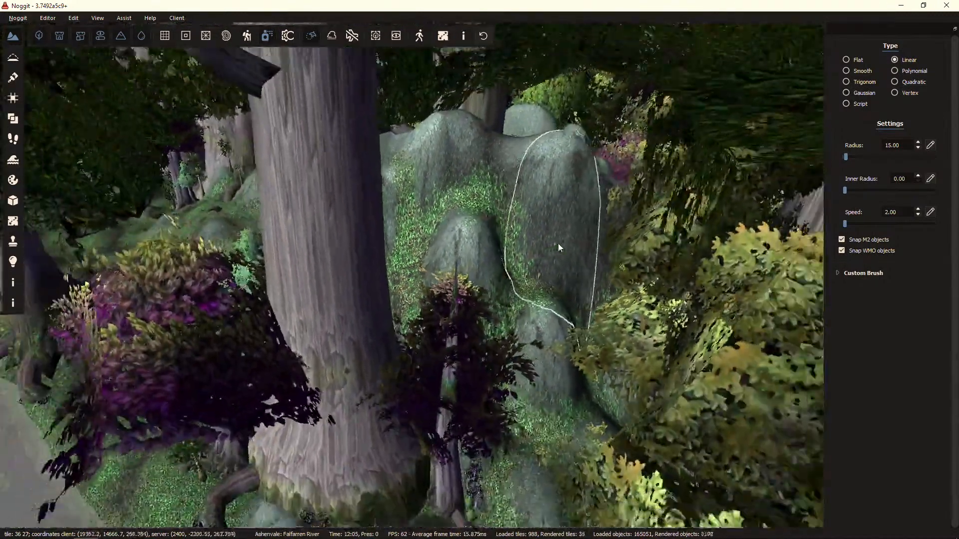
{"action": "right_click_drag", "start_coordinate": [559, 244], "coordinate": [446, 308]}
{"action": "key", "text": "s"}
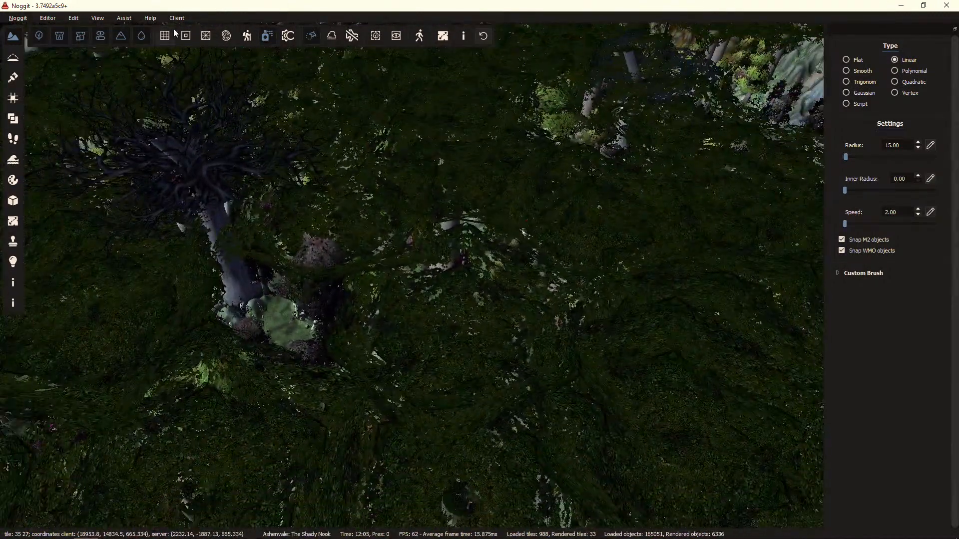
{"action": "left_click", "coordinate": [37, 38]}
{"action": "right_click_drag", "start_coordinate": [358, 294], "coordinate": [463, 239]}
{"action": "key", "text": "w"}
{"action": "key", "text": "w"}
Switch back to Gaea and examine the recovered graph around the Blur, Flow and height nodes.
{"action": "key", "text": "super"}
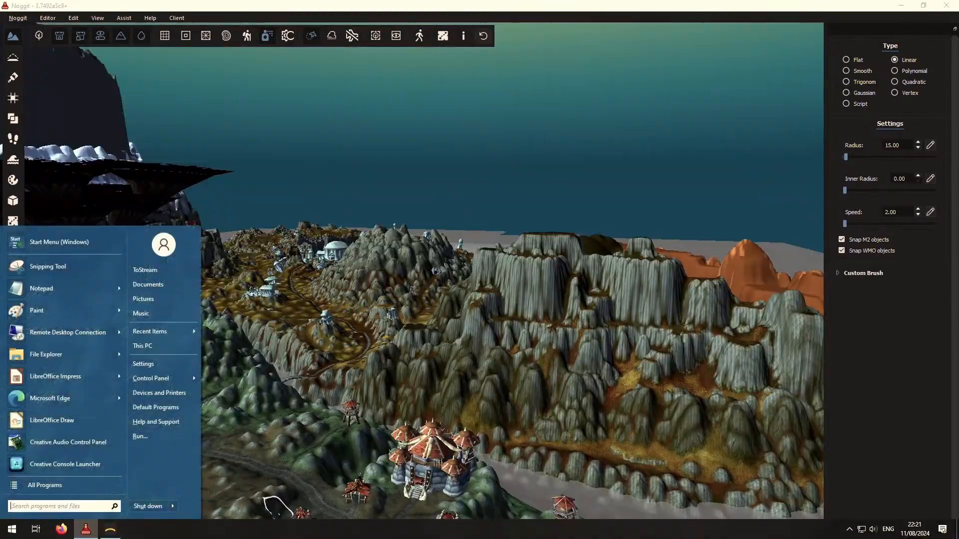
{"action": "left_click", "coordinate": [109, 531]}
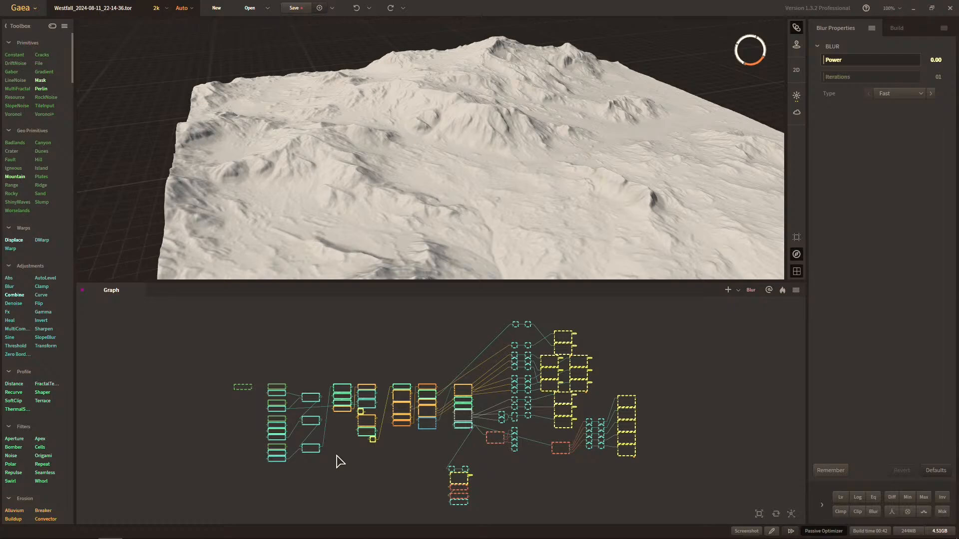
{"action": "middle_click_drag", "start_coordinate": [347, 453], "coordinate": [298, 453]}
{"action": "scroll", "coordinate": [298, 453], "scroll_direction": "up", "scroll_amount": 2}
{"action": "left_click", "coordinate": [530, 451]}
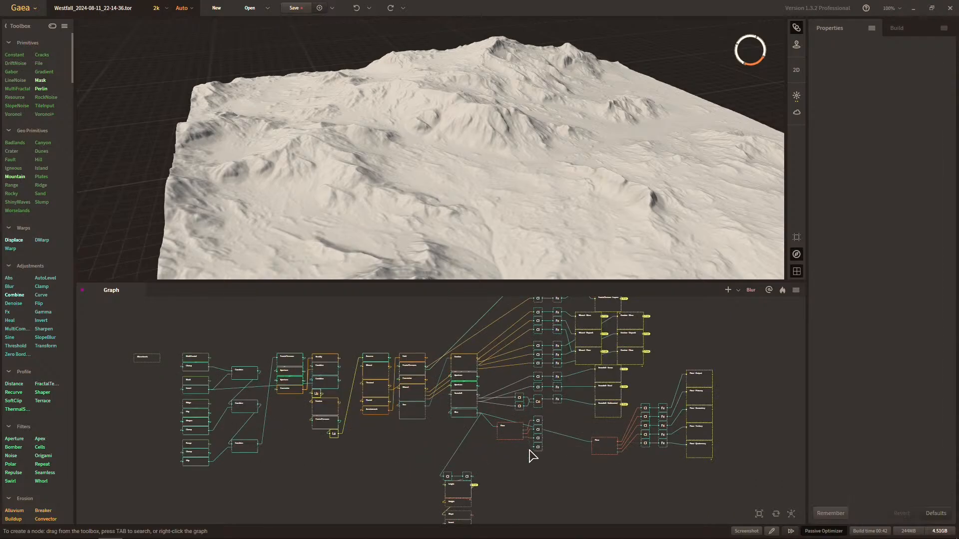
{"action": "middle_click_drag", "start_coordinate": [483, 446], "coordinate": [401, 410]}
{"action": "scroll", "coordinate": [355, 419], "scroll_direction": "up", "scroll_amount": 4}
{"action": "left_click", "coordinate": [293, 487]}
{"action": "middle_click_drag", "start_coordinate": [407, 372], "coordinate": [383, 404]}
{"action": "scroll", "coordinate": [370, 467], "scroll_direction": "down", "scroll_amount": 2}
{"action": "scroll", "coordinate": [268, 424], "scroll_direction": "up", "scroll_amount": 2}
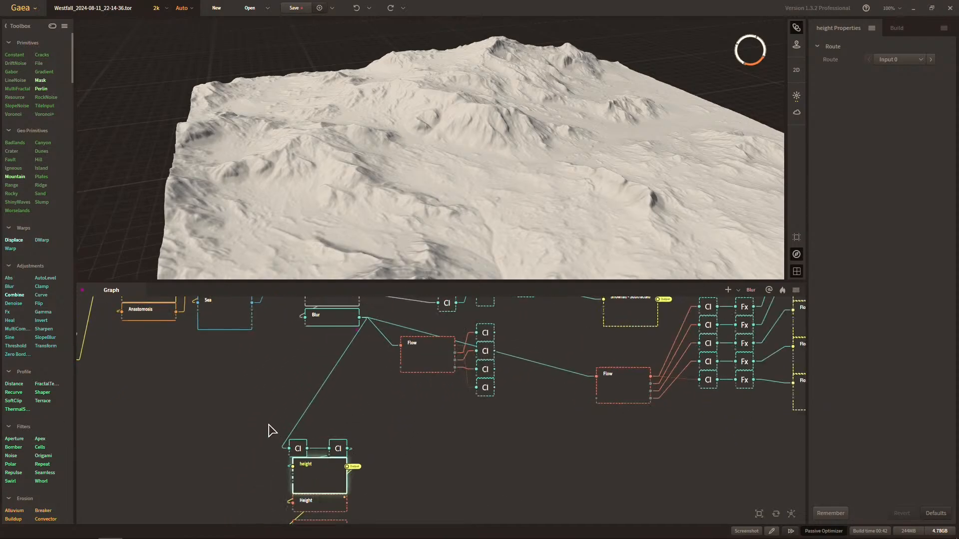
{"action": "scroll", "coordinate": [259, 414], "scroll_direction": "down", "scroll_amount": 2}
Move the height node group with its Clamp nodes up, closer beneath the Blur node.
{"action": "left_click_drag", "start_coordinate": [258, 413], "coordinate": [298, 433]}
{"action": "left_click_drag", "start_coordinate": [306, 467], "coordinate": [280, 408]}
{"action": "left_click", "coordinate": [338, 412]}
{"action": "middle_click_drag", "start_coordinate": [341, 433], "coordinate": [401, 463]}
{"action": "scroll", "coordinate": [320, 446], "scroll_direction": "up", "scroll_amount": 2}
Save the recovered project and select the Blur node.
{"action": "left_click", "coordinate": [301, 8]}
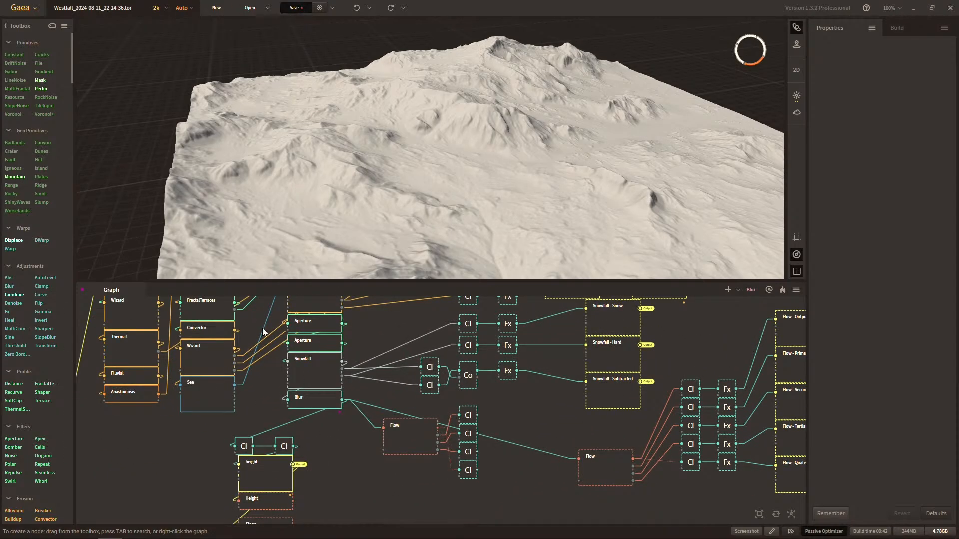
{"action": "middle_click_drag", "start_coordinate": [366, 422], "coordinate": [351, 448]}
{"action": "left_click", "coordinate": [322, 430]}
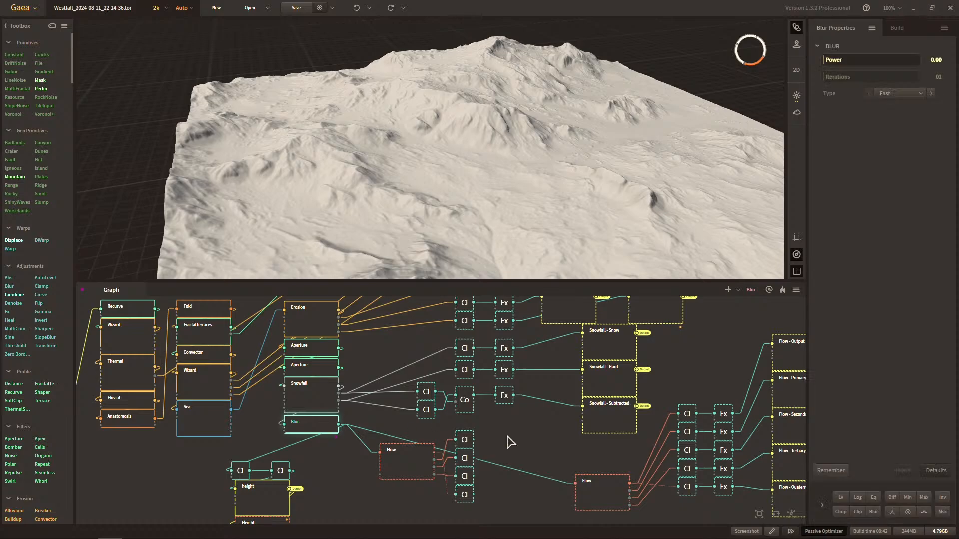
Examine the graph from the Blur node along the Clamp and Fx chains to the Thermal, FractalTerrace, Wizard, Erosion, Snowfall and Flow outputs.
{"action": "middle_click_drag", "start_coordinate": [510, 443], "coordinate": [489, 460]}
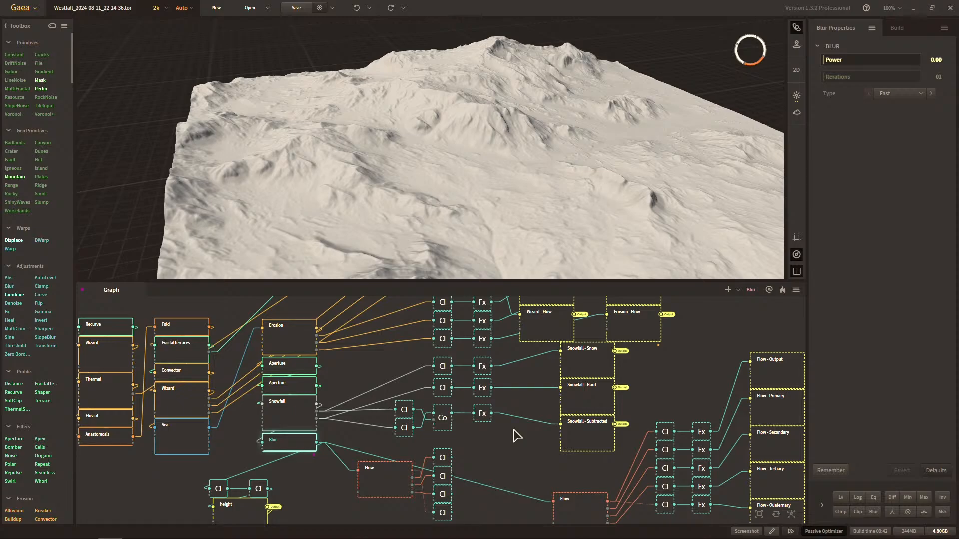
{"action": "middle_click_drag", "start_coordinate": [373, 376], "coordinate": [443, 413]}
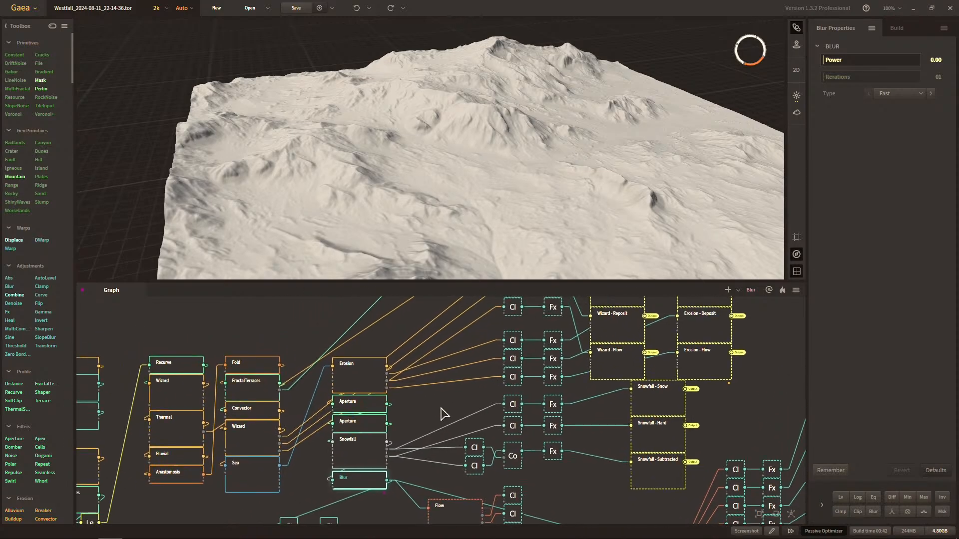
{"action": "middle_click_drag", "start_coordinate": [306, 395], "coordinate": [370, 391]}
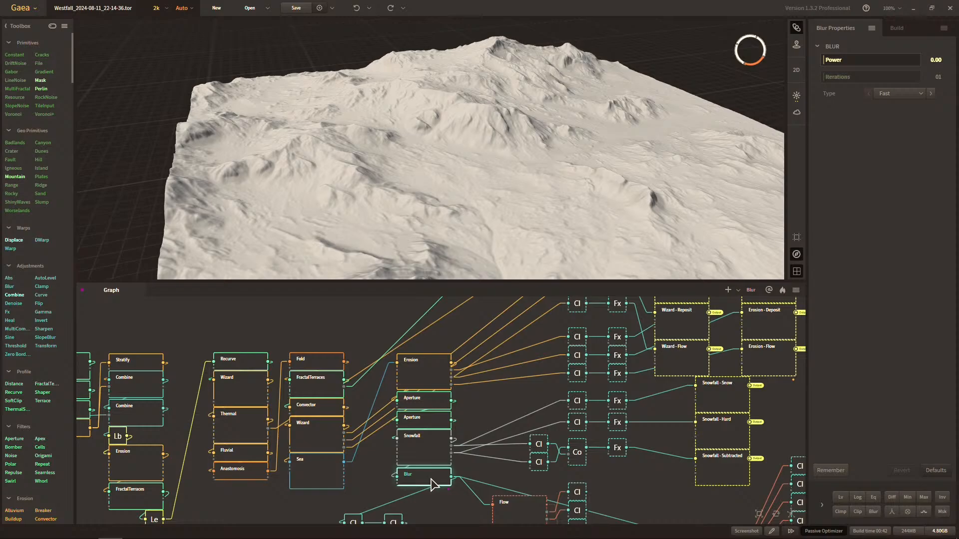
{"action": "middle_click_drag", "start_coordinate": [474, 423], "coordinate": [360, 525]}
{"action": "middle_click_drag", "start_coordinate": [506, 394], "coordinate": [509, 471]}
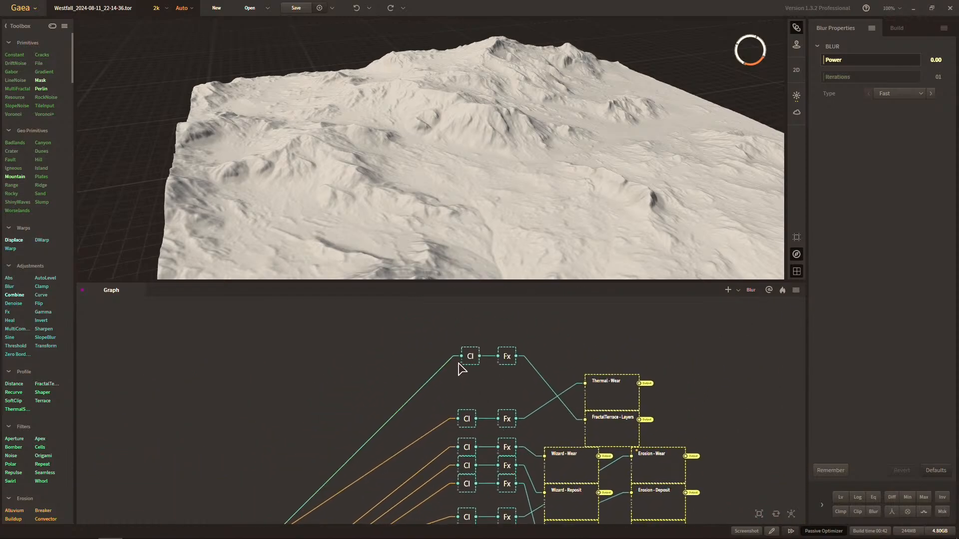
{"action": "middle_click_drag", "start_coordinate": [522, 424], "coordinate": [573, 387]}
{"action": "middle_click_drag", "start_coordinate": [502, 338], "coordinate": [510, 361]}
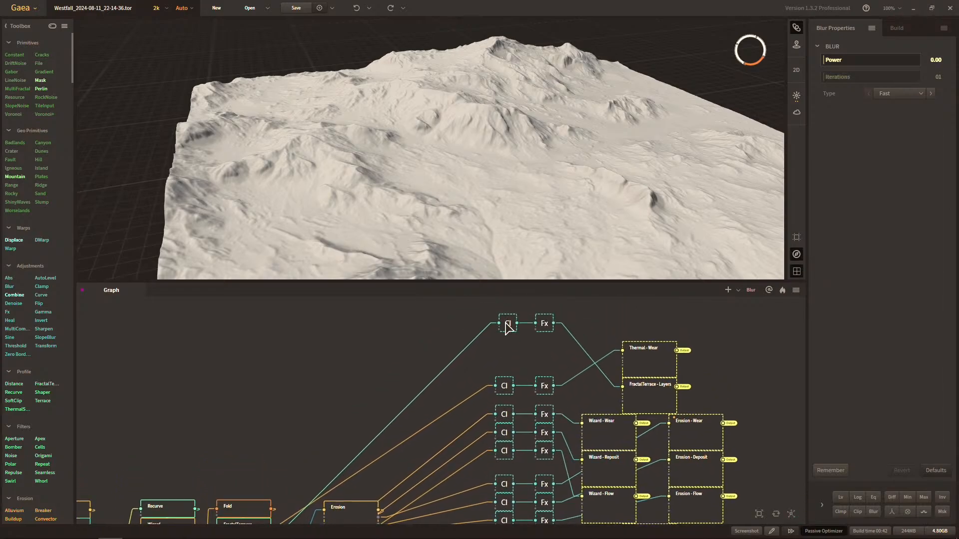
{"action": "middle_click_drag", "start_coordinate": [496, 432], "coordinate": [546, 344]}
{"action": "middle_click_drag", "start_coordinate": [507, 414], "coordinate": [511, 314]}
{"action": "middle_click_drag", "start_coordinate": [469, 382], "coordinate": [399, 481]}
{"action": "middle_click_drag", "start_coordinate": [460, 352], "coordinate": [431, 410]}
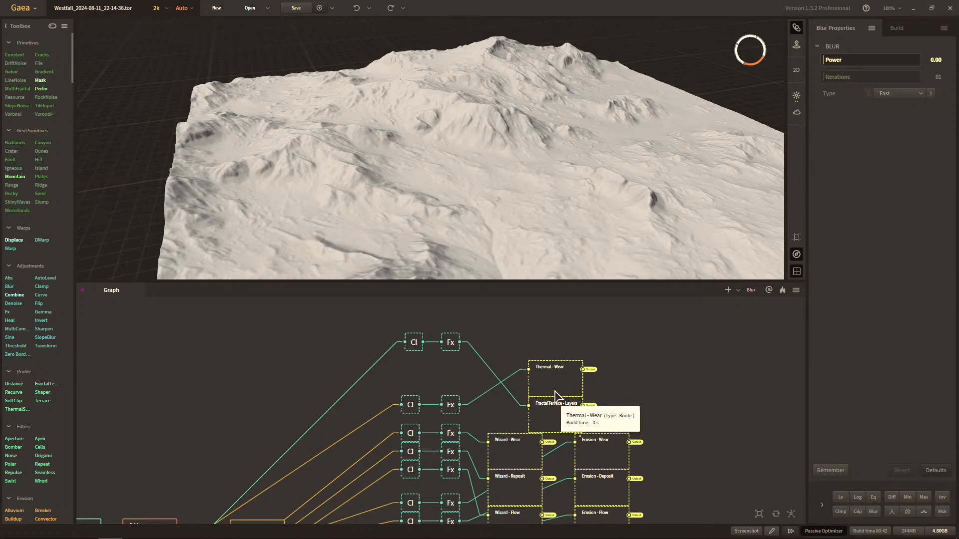
{"action": "mouse_move", "coordinate": [452, 404]}
{"action": "middle_mouse_down"}
{"action": "mouse_move", "coordinate": [458, 428]}
{"action": "mouse_move", "coordinate": [531, 394]}
{"action": "mouse_move", "coordinate": [483, 352]}
{"action": "middle_mouse_up"}
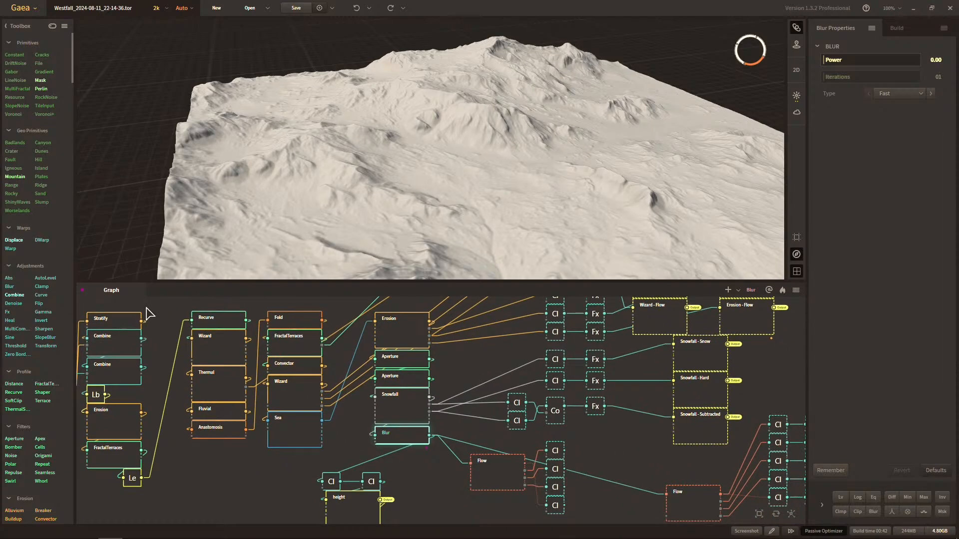
{"action": "scroll", "coordinate": [582, 387], "scroll_direction": "down", "scroll_amount": 1}
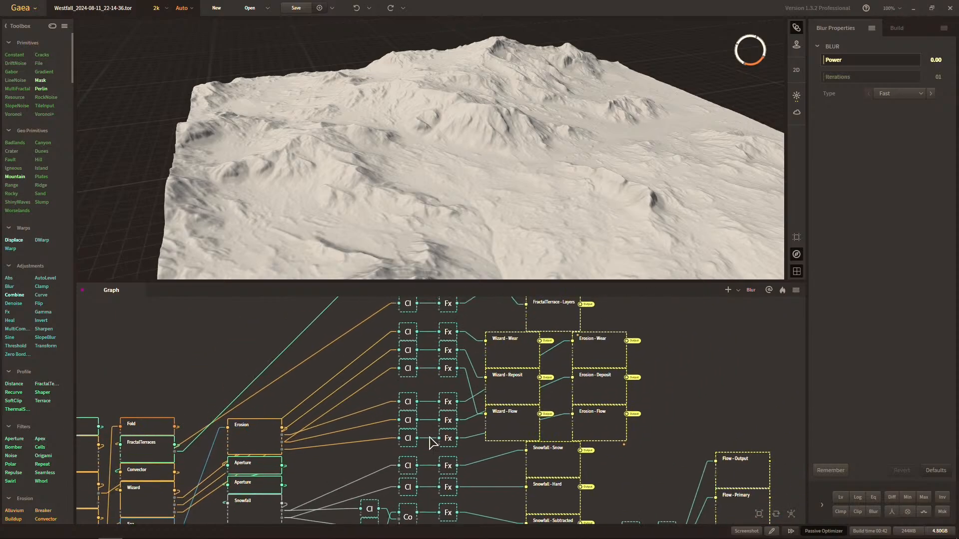
{"action": "scroll", "coordinate": [464, 405], "scroll_direction": "down", "scroll_amount": 1}
{"action": "scroll", "coordinate": [497, 402], "scroll_direction": "up", "scroll_amount": 2}
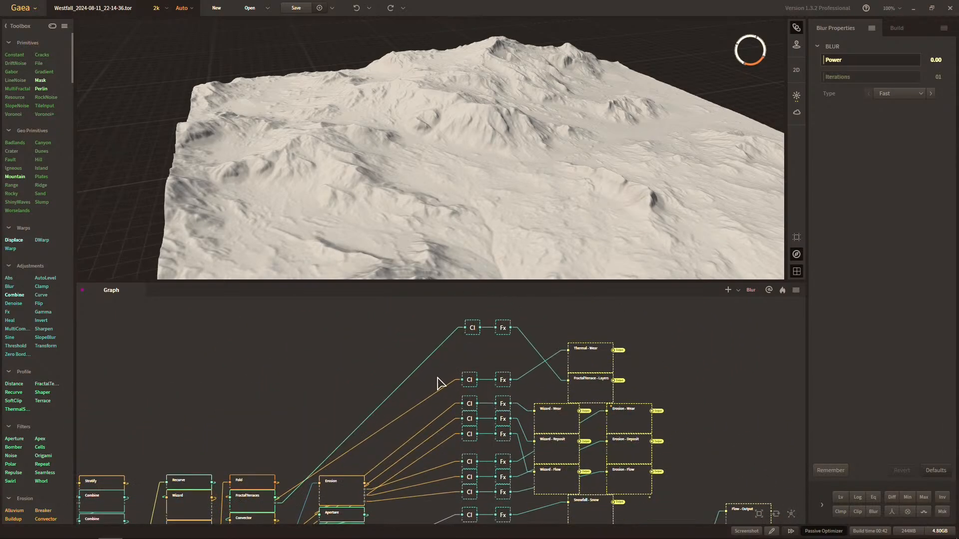
{"action": "middle_click_drag", "start_coordinate": [428, 379], "coordinate": [422, 339]}
{"action": "middle_click_drag", "start_coordinate": [404, 403], "coordinate": [424, 362]}
{"action": "middle_click_drag", "start_coordinate": [457, 437], "coordinate": [450, 424]}
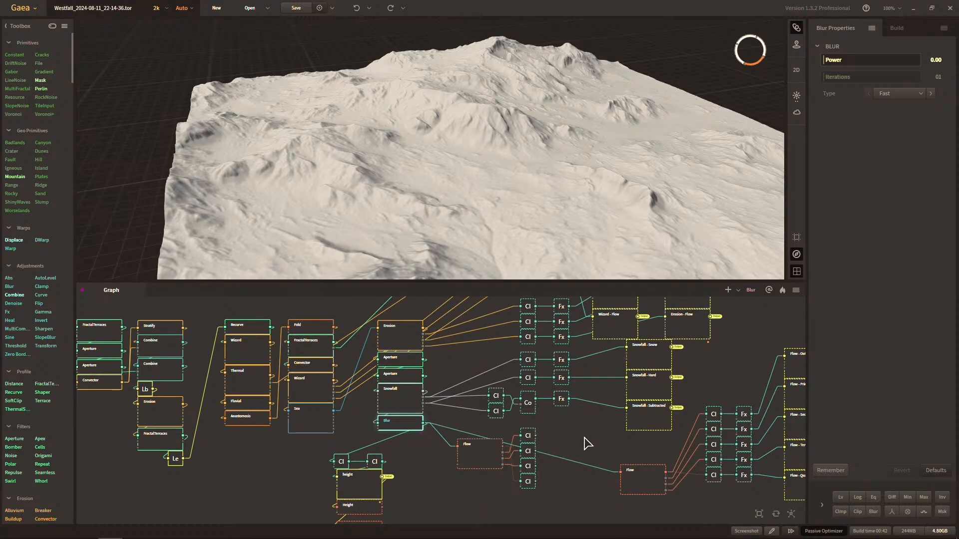
Delete the spare Flow node beside the Blur node together with its four Clamp nodes, and save the project.
{"action": "middle_click_drag", "start_coordinate": [588, 443], "coordinate": [495, 436]}
{"action": "left_click", "coordinate": [388, 457]}
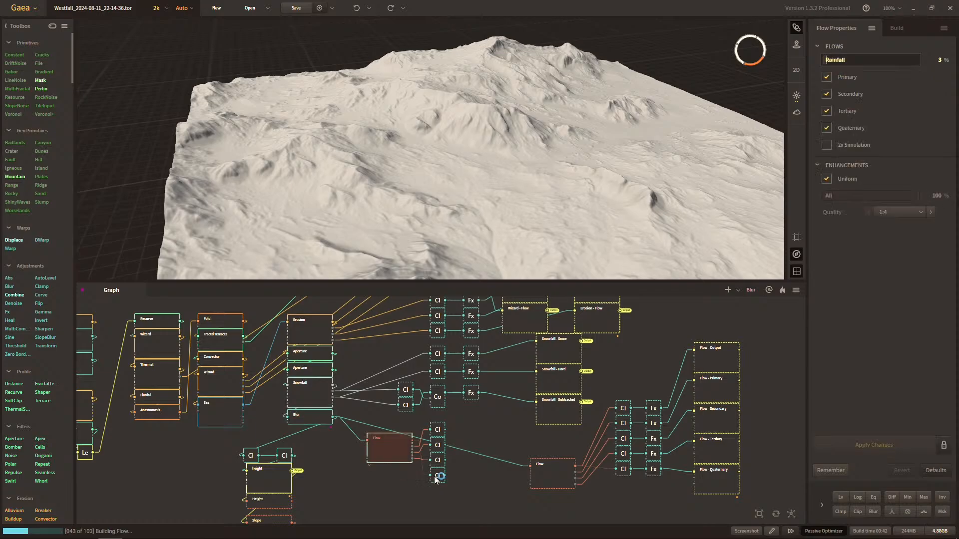
{"action": "key", "text": "Delete"}
{"action": "left_click_drag", "start_coordinate": [449, 422], "coordinate": [432, 481]}
{"action": "key", "text": "Delete"}
{"action": "left_click_drag", "start_coordinate": [333, 417], "coordinate": [530, 469]}
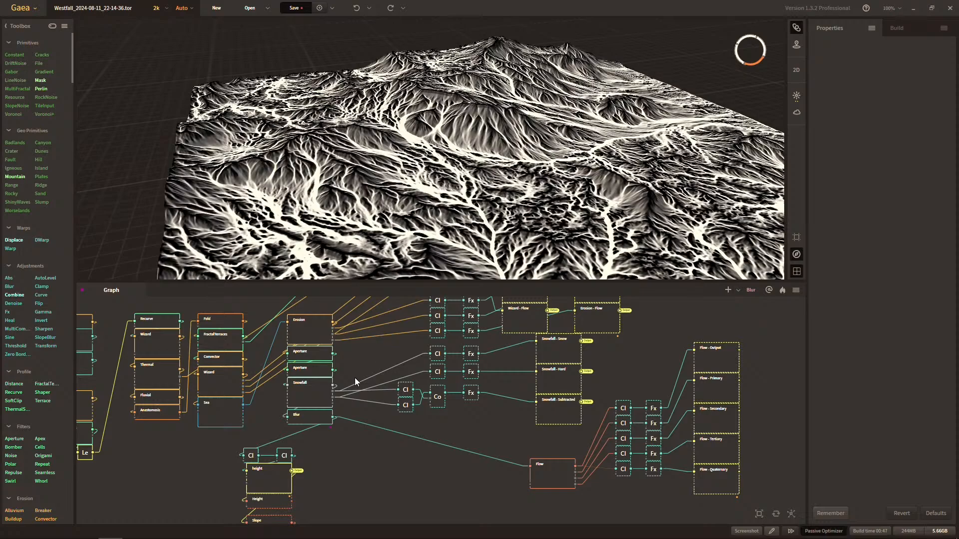
{"action": "key", "text": "ctrl+s"}
Inspect the Blur node's terrain and the height route node, and trace their connections towards the Flow outputs.
{"action": "scroll", "coordinate": [400, 445], "scroll_direction": "up", "scroll_amount": 3}
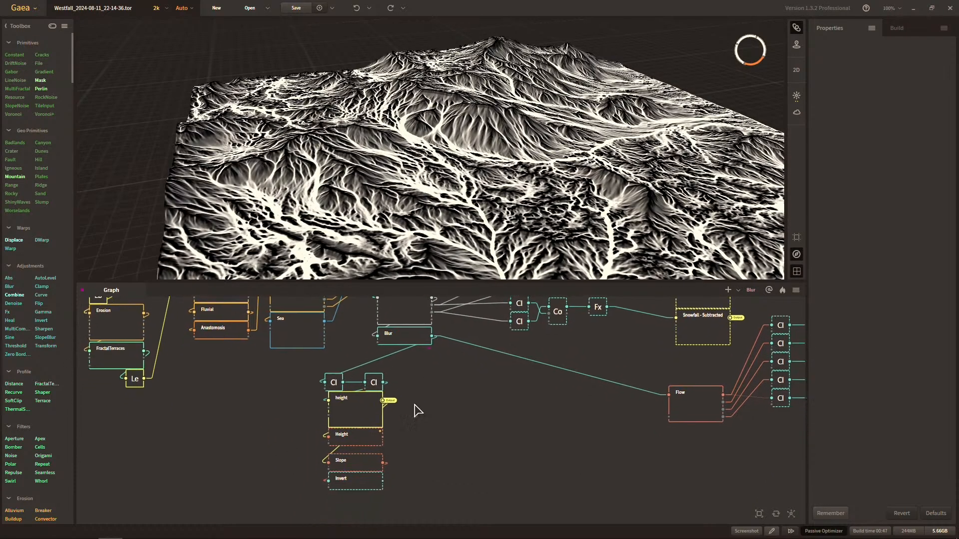
{"action": "middle_click_drag", "start_coordinate": [415, 405], "coordinate": [443, 433]}
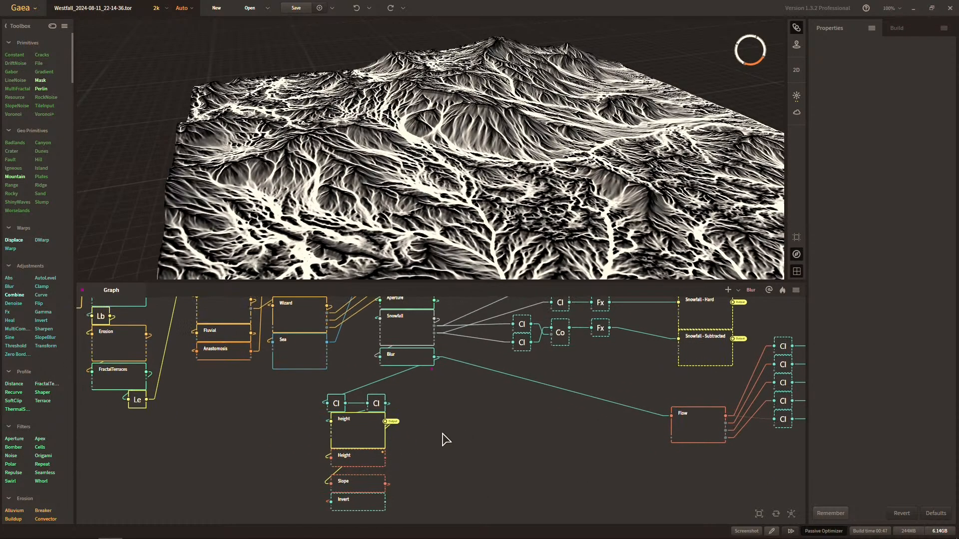
{"action": "left_click", "coordinate": [414, 358]}
{"action": "left_click_drag", "start_coordinate": [416, 361], "coordinate": [417, 359]}
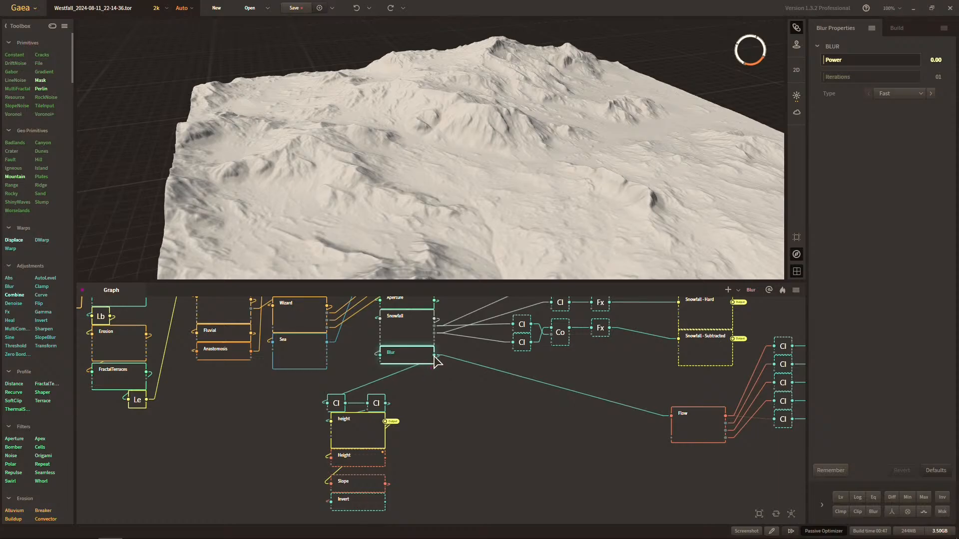
{"action": "left_click", "coordinate": [348, 446]}
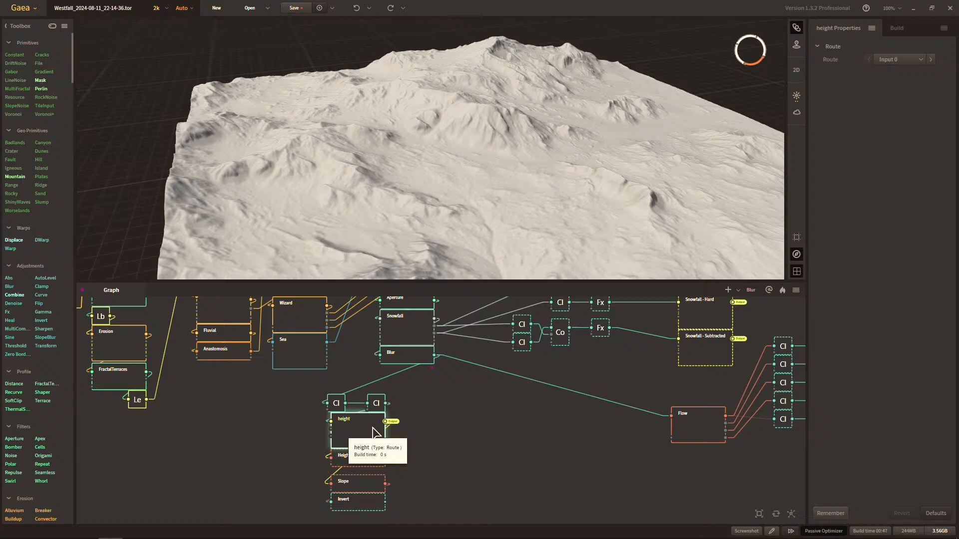
{"action": "middle_click_drag", "start_coordinate": [443, 422], "coordinate": [403, 475]}
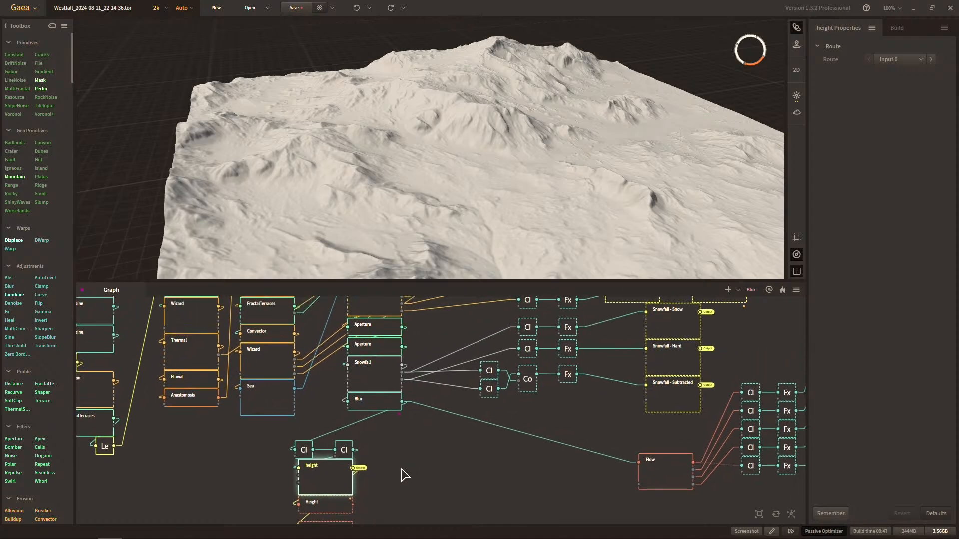
{"action": "middle_click_drag", "start_coordinate": [392, 404], "coordinate": [431, 365]}
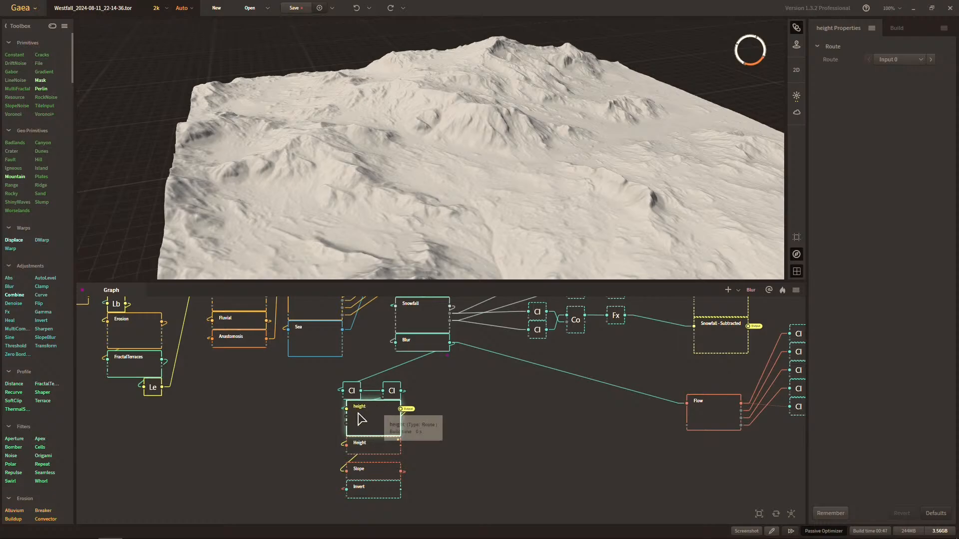
{"action": "middle_click_drag", "start_coordinate": [479, 413], "coordinate": [300, 483]}
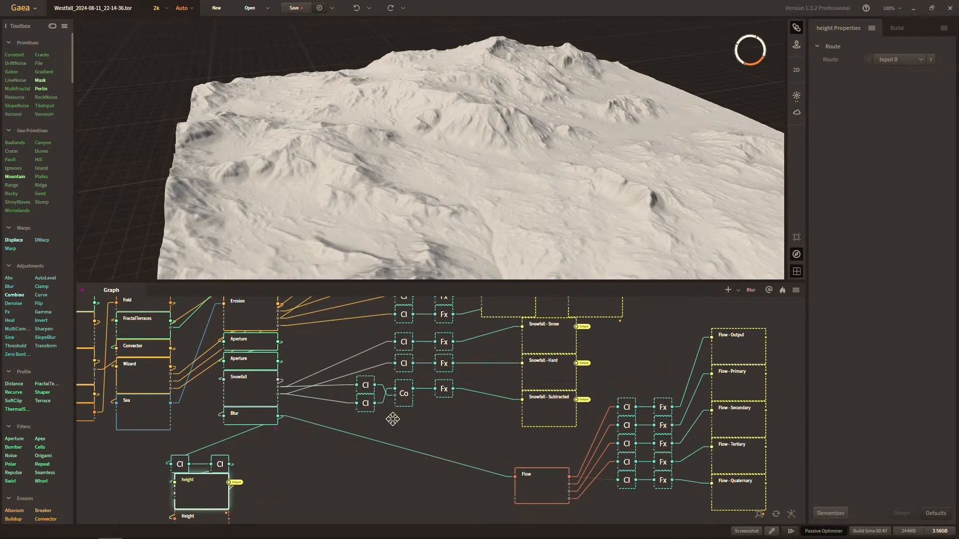
{"action": "middle_click_drag", "start_coordinate": [392, 419], "coordinate": [445, 398]}
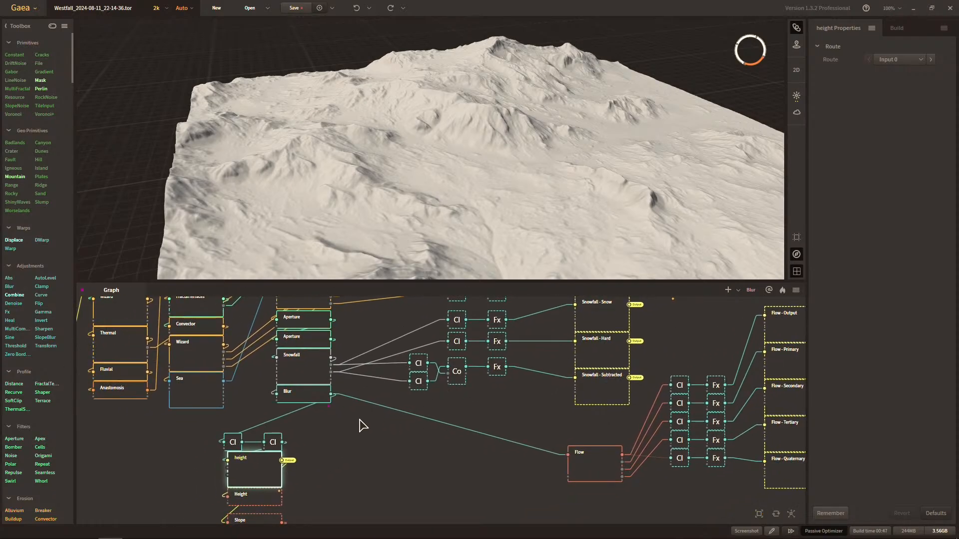
{"action": "middle_click_drag", "start_coordinate": [357, 418], "coordinate": [416, 462]}
{"action": "middle_click_drag", "start_coordinate": [541, 438], "coordinate": [567, 415]}
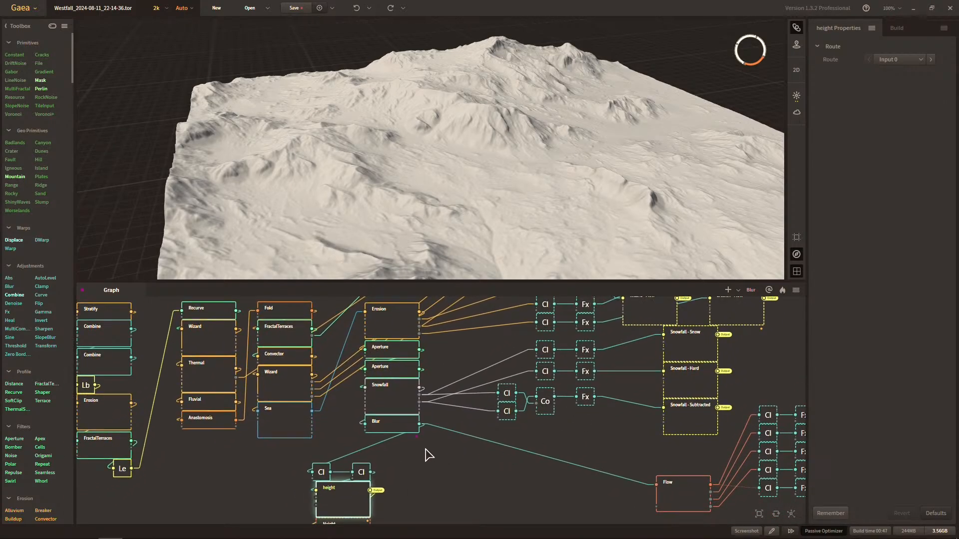
Try the 1024 x 1024 bake resolution with the Blur node selected, and switch back to 2048 x 2048.
{"action": "left_click", "coordinate": [397, 430]}
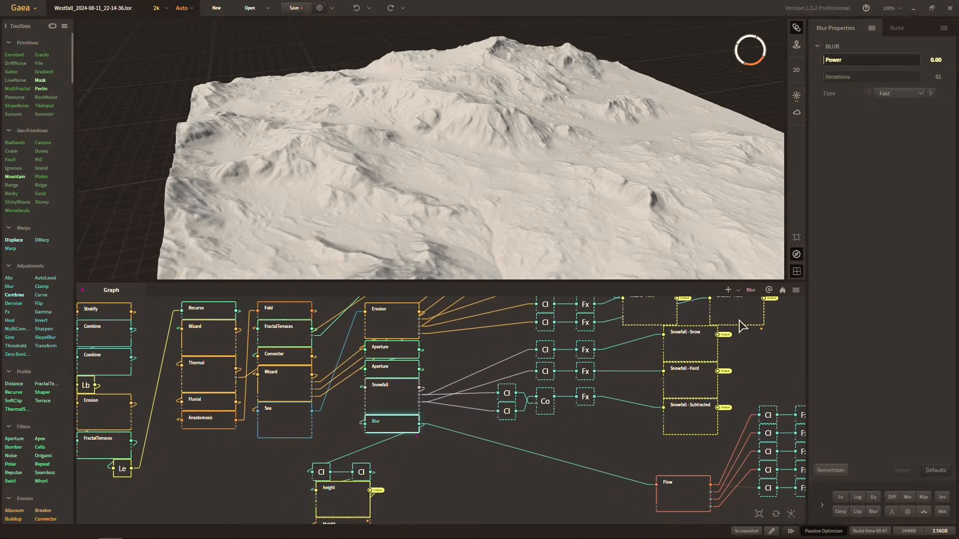
{"action": "left_click", "coordinate": [783, 291]}
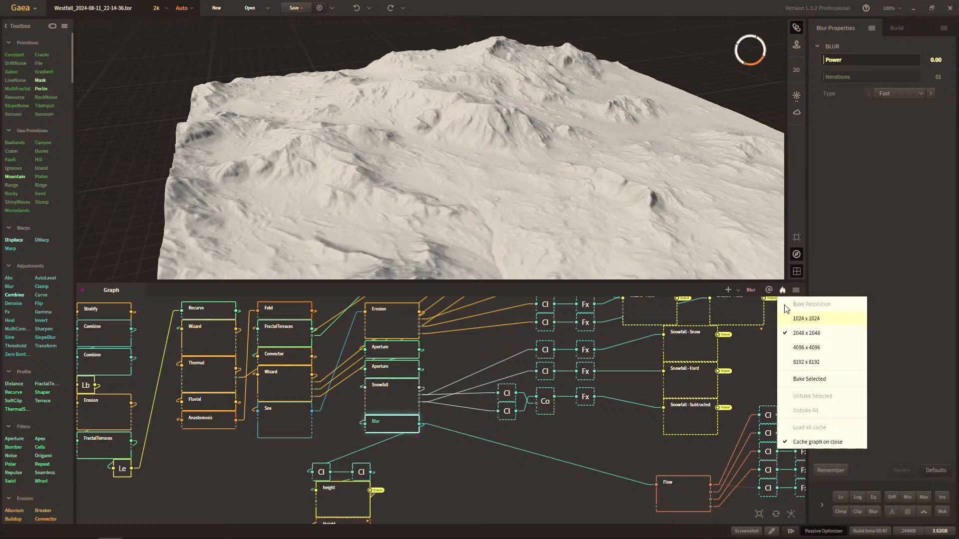
{"action": "left_click", "coordinate": [796, 318]}
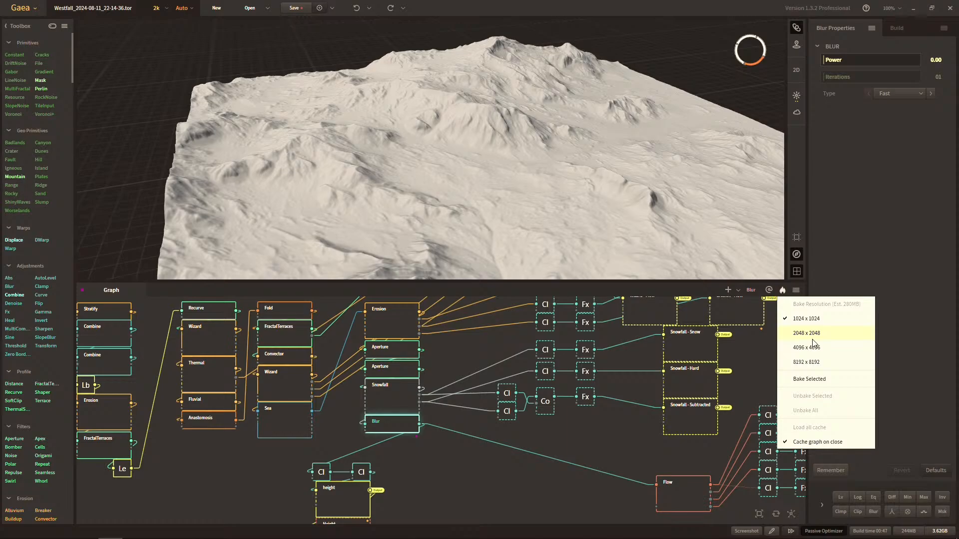
{"action": "left_click", "coordinate": [812, 340]}
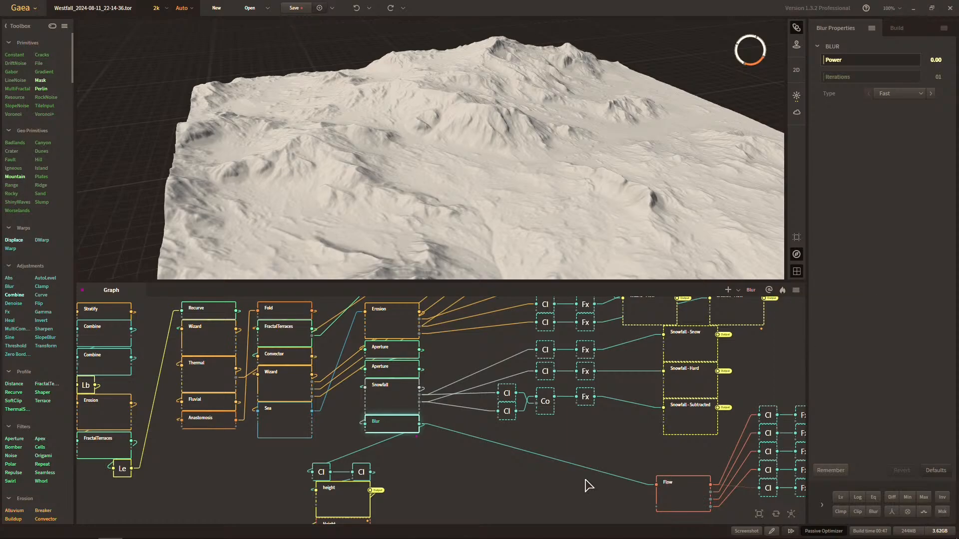
Look over the full node graph with all its output chains and save the Westfall project.
{"action": "scroll", "coordinate": [583, 456], "scroll_direction": "down", "scroll_amount": 5}
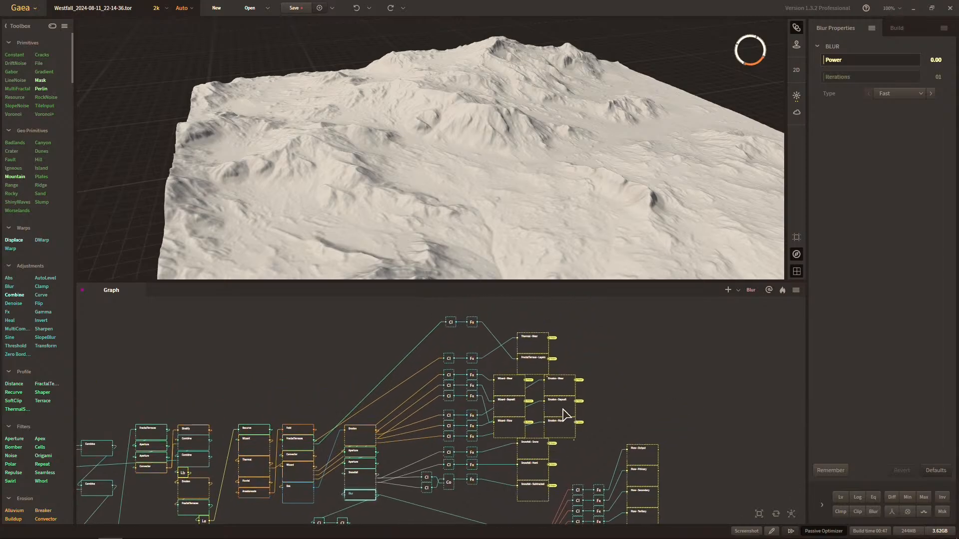
{"action": "middle_click_drag", "start_coordinate": [638, 456], "coordinate": [668, 379]}
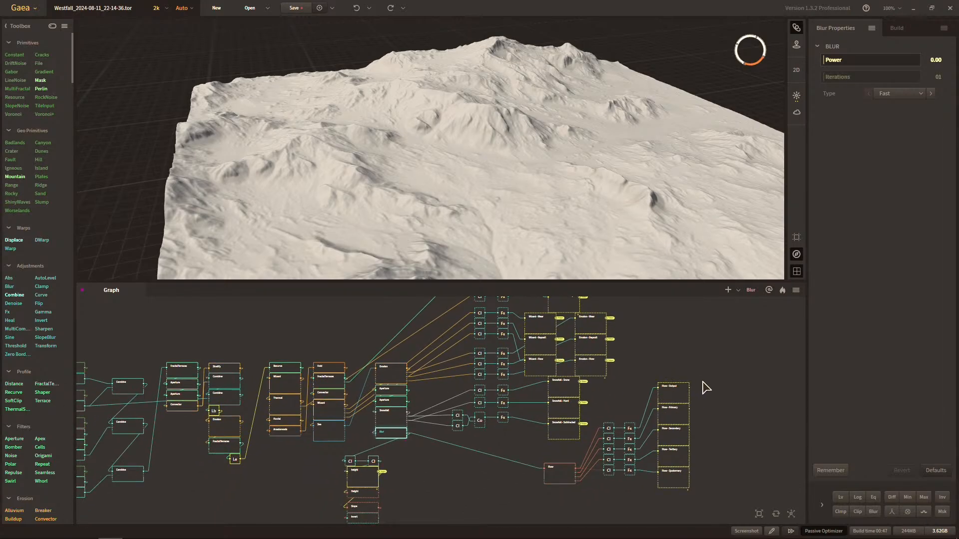
{"action": "scroll", "coordinate": [546, 407], "scroll_direction": "up", "scroll_amount": 5}
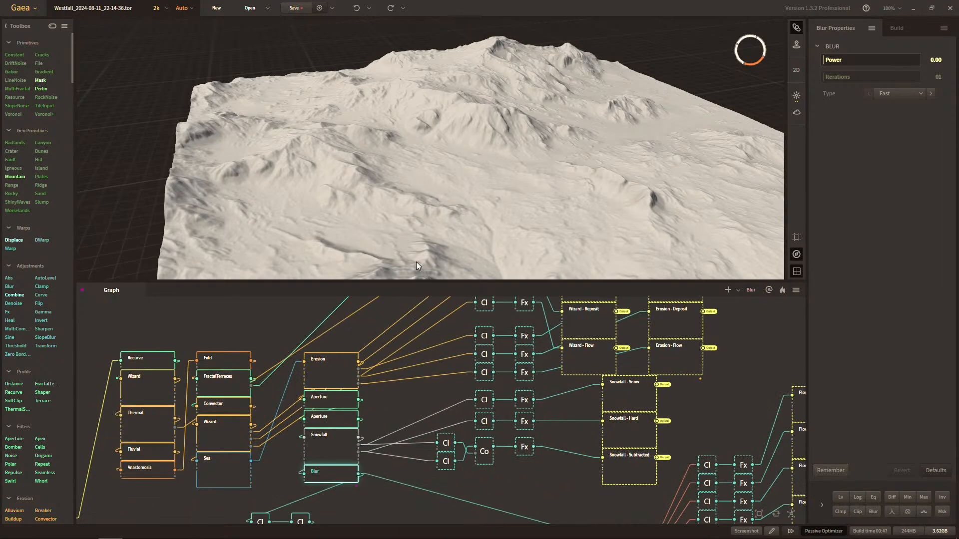
{"action": "key", "text": "ctrl+s"}
Enlarge the 3D viewport by shrinking the graph area, and examine the blurred terrain from a higher angle.
{"action": "middle_click_drag", "start_coordinate": [407, 423], "coordinate": [414, 422]}
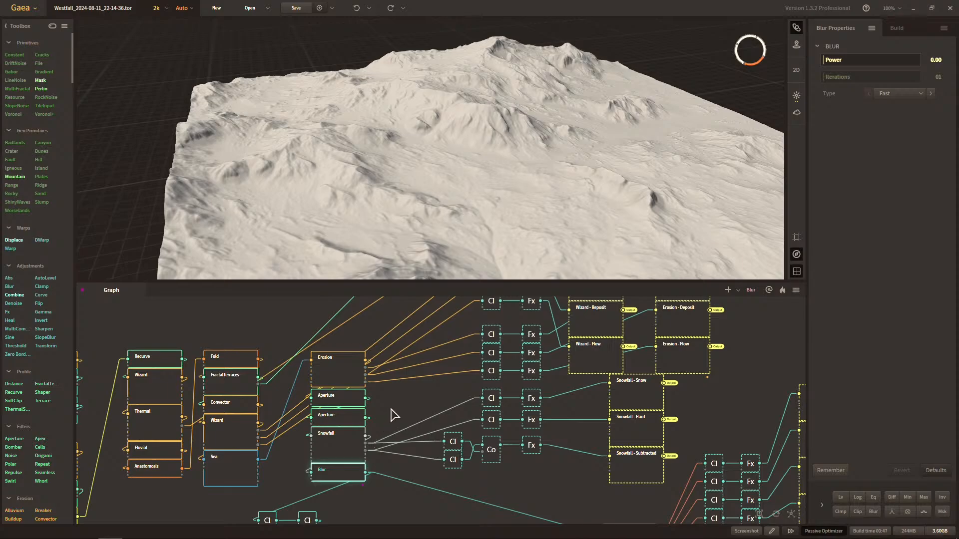
{"action": "middle_click_drag", "start_coordinate": [391, 418], "coordinate": [443, 424]}
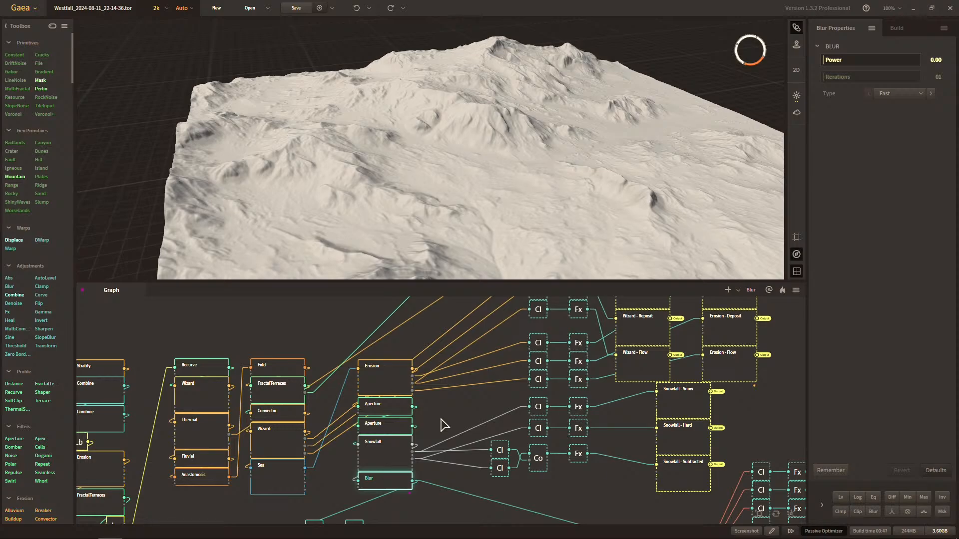
{"action": "left_click_drag", "start_coordinate": [499, 235], "coordinate": [477, 187]}
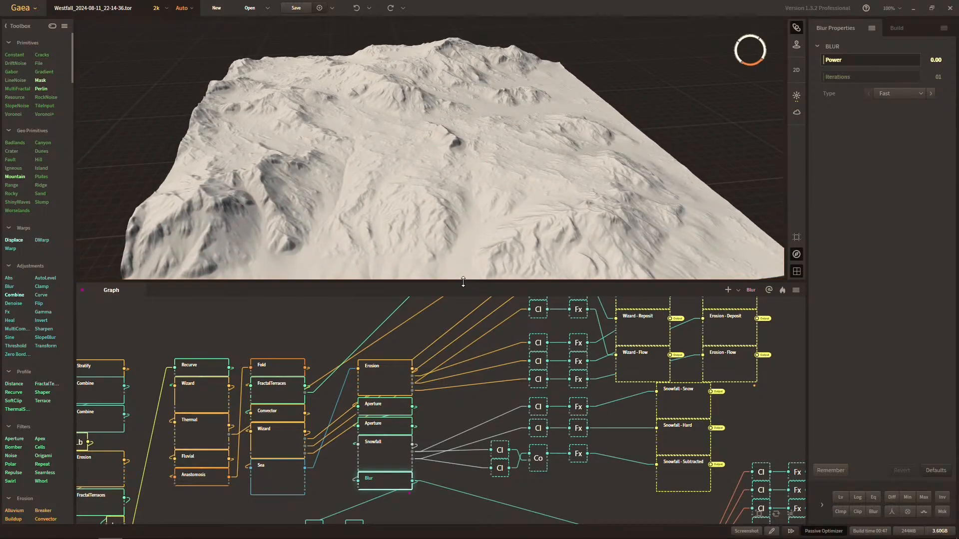
{"action": "left_click_drag", "start_coordinate": [463, 282], "coordinate": [471, 334]}
{"action": "middle_click_drag", "start_coordinate": [475, 293], "coordinate": [482, 281]}
{"action": "scroll", "coordinate": [481, 280], "scroll_direction": "up", "scroll_amount": 5}
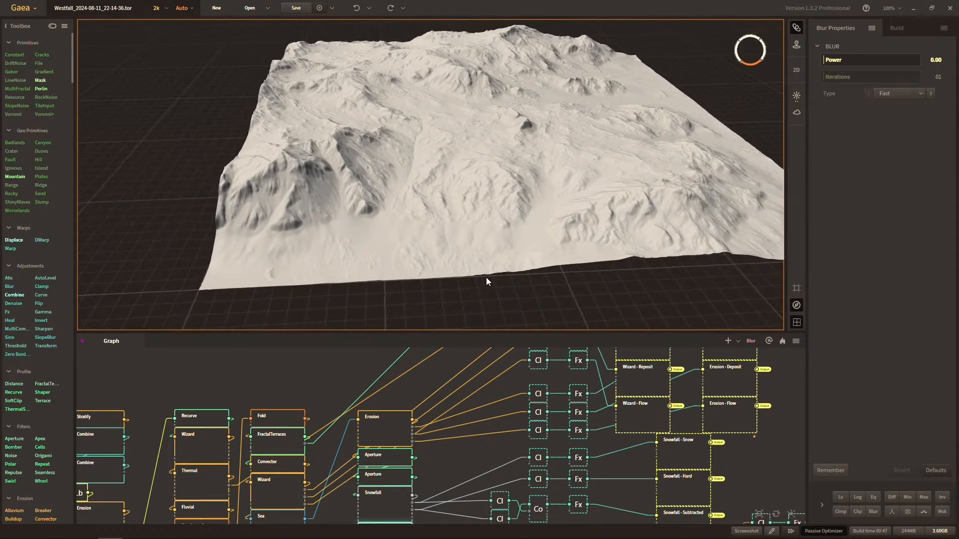
{"action": "left_click_drag", "start_coordinate": [480, 280], "coordinate": [477, 281]}
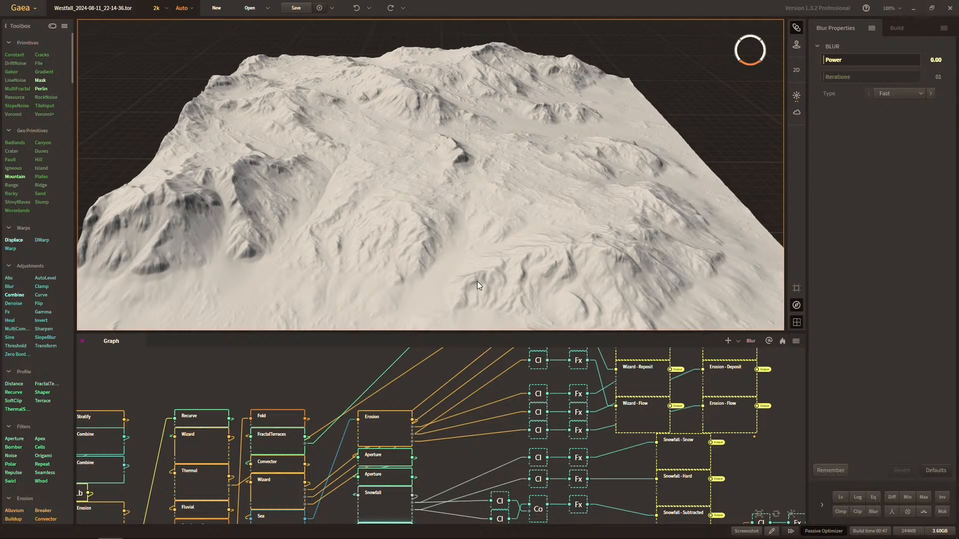
{"action": "scroll", "coordinate": [480, 270], "scroll_direction": "down", "scroll_amount": 5}
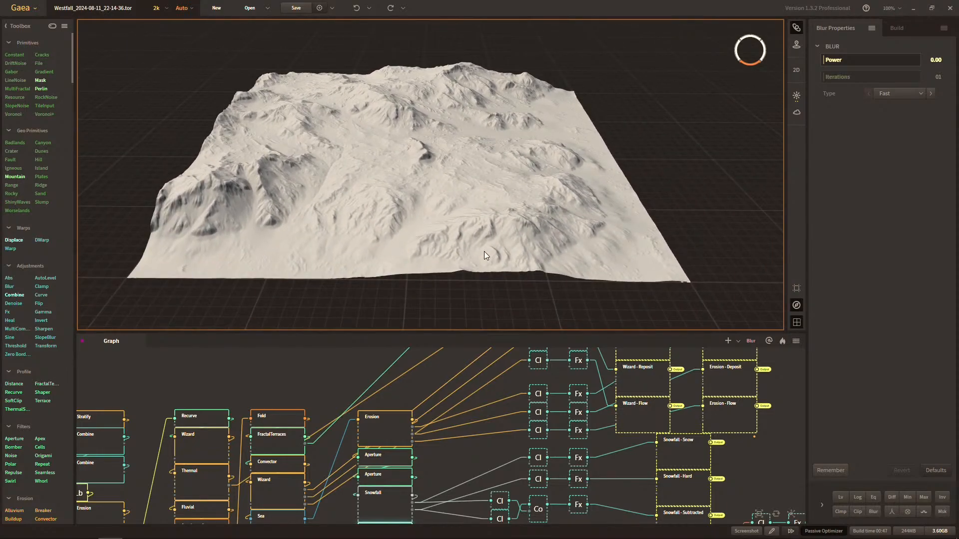
{"action": "left_click_drag", "start_coordinate": [484, 251], "coordinate": [481, 227]}
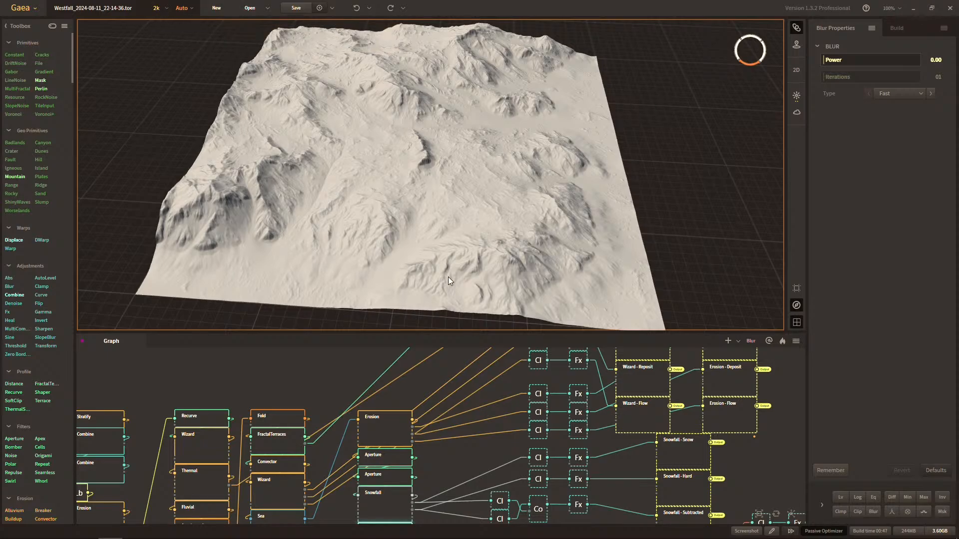
Examine the blurred terrain in the 3D view from several angles, both far away and close up.
{"action": "left_click_drag", "start_coordinate": [557, 169], "coordinate": [513, 172]}
{"action": "scroll", "coordinate": [563, 179], "scroll_direction": "up", "scroll_amount": 5}
{"action": "scroll", "coordinate": [564, 179], "scroll_direction": "down", "scroll_amount": 2}
{"action": "scroll", "coordinate": [563, 179], "scroll_direction": "down", "scroll_amount": 5}
{"action": "scroll", "coordinate": [572, 182], "scroll_direction": "down", "scroll_amount": 5}
{"action": "scroll", "coordinate": [528, 169], "scroll_direction": "up", "scroll_amount": 4}
{"action": "scroll", "coordinate": [513, 172], "scroll_direction": "down", "scroll_amount": 5}
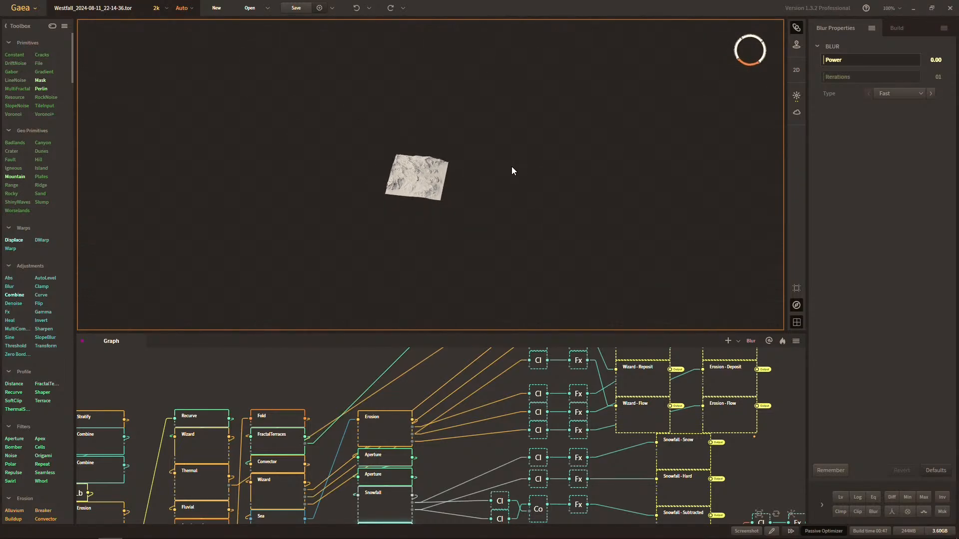
{"action": "left_click_drag", "start_coordinate": [472, 195], "coordinate": [455, 227]}
{"action": "scroll", "coordinate": [464, 215], "scroll_direction": "up", "scroll_amount": 5}
{"action": "scroll", "coordinate": [455, 225], "scroll_direction": "up", "scroll_amount": 2}
{"action": "scroll", "coordinate": [453, 220], "scroll_direction": "up", "scroll_amount": 2}
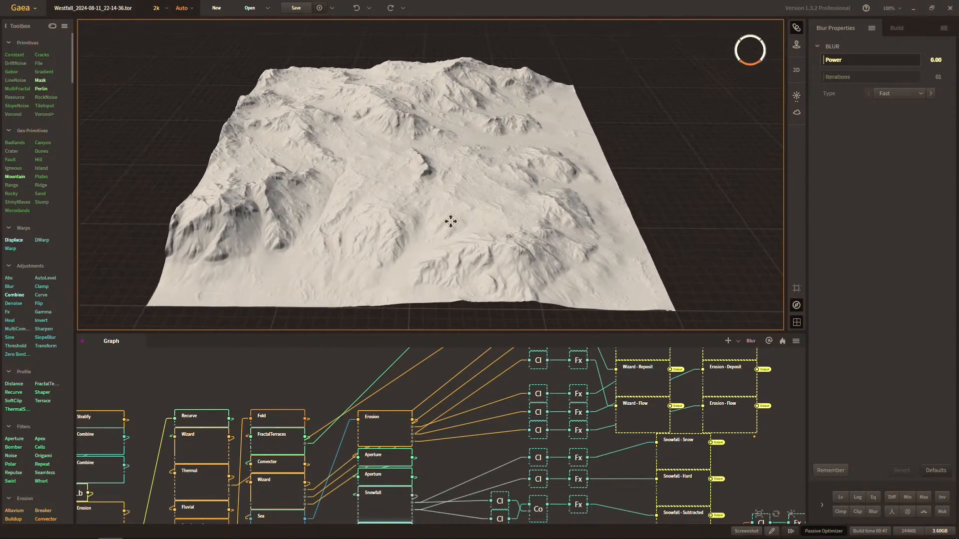
{"action": "scroll", "coordinate": [452, 220], "scroll_direction": "down", "scroll_amount": 1}
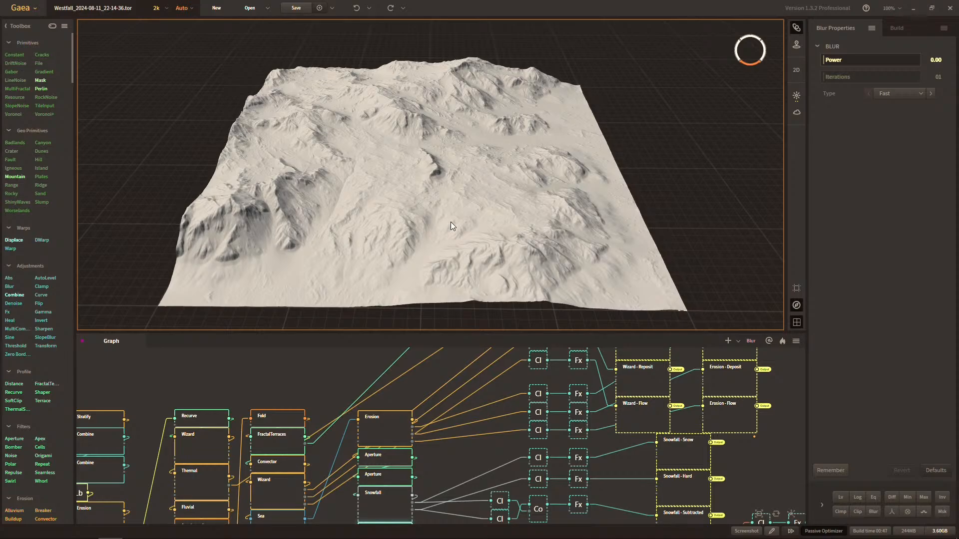
{"action": "scroll", "coordinate": [454, 217], "scroll_direction": "down", "scroll_amount": 5}
{"action": "mouse_move", "coordinate": [463, 216]}
{"action": "left_mouse_down"}
{"action": "mouse_move", "coordinate": [449, 205]}
{"action": "mouse_move", "coordinate": [466, 228]}
{"action": "left_mouse_up"}
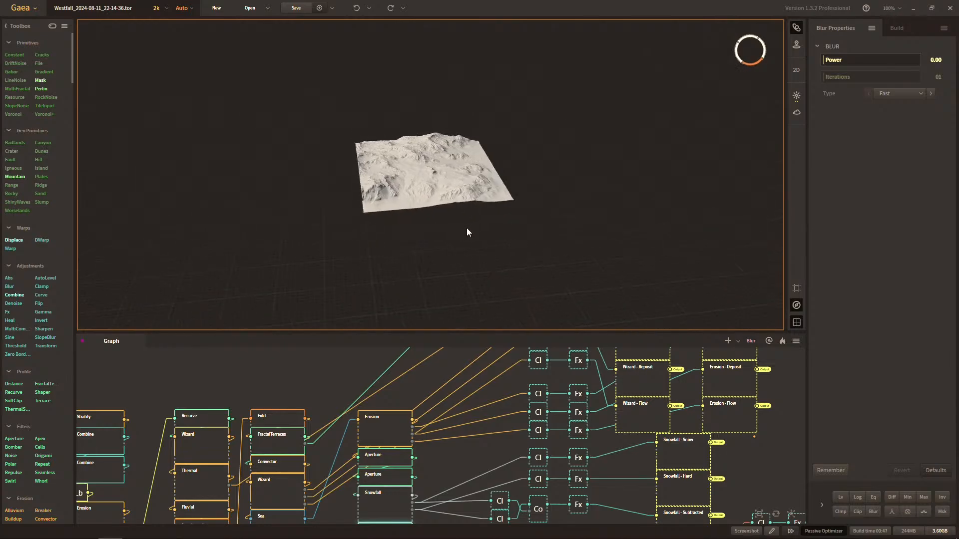
{"action": "scroll", "coordinate": [457, 224], "scroll_direction": "up", "scroll_amount": 2}
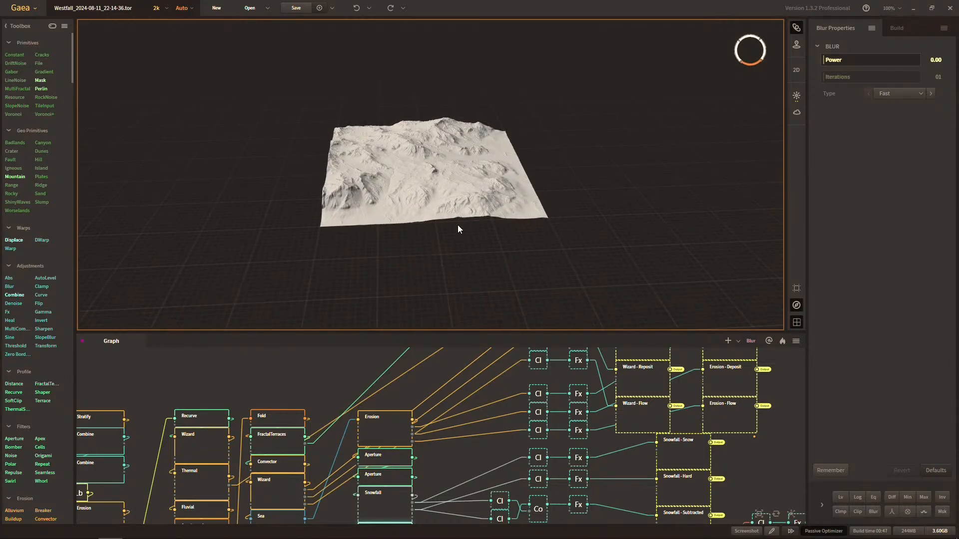
{"action": "scroll", "coordinate": [458, 229], "scroll_direction": "up", "scroll_amount": 2}
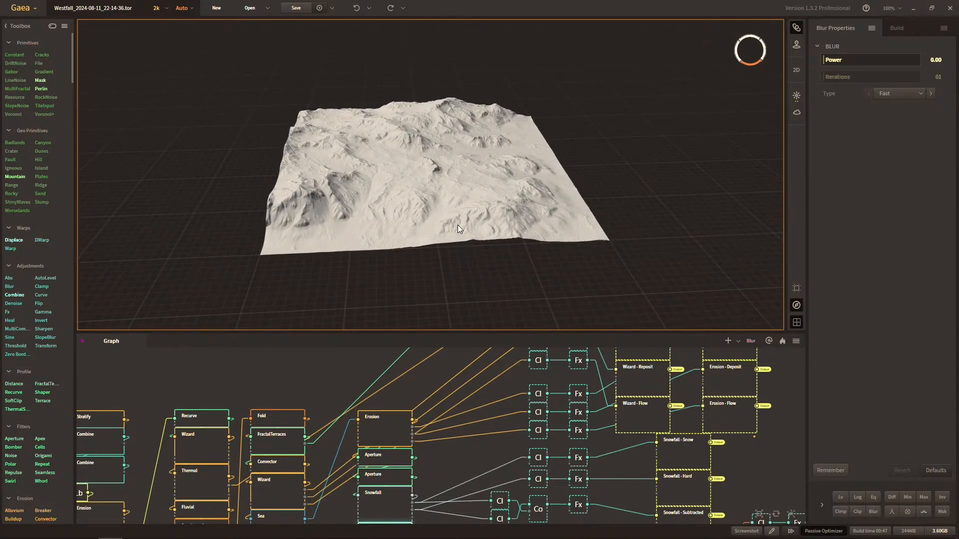
{"action": "left_click_drag", "start_coordinate": [543, 175], "coordinate": [457, 148]}
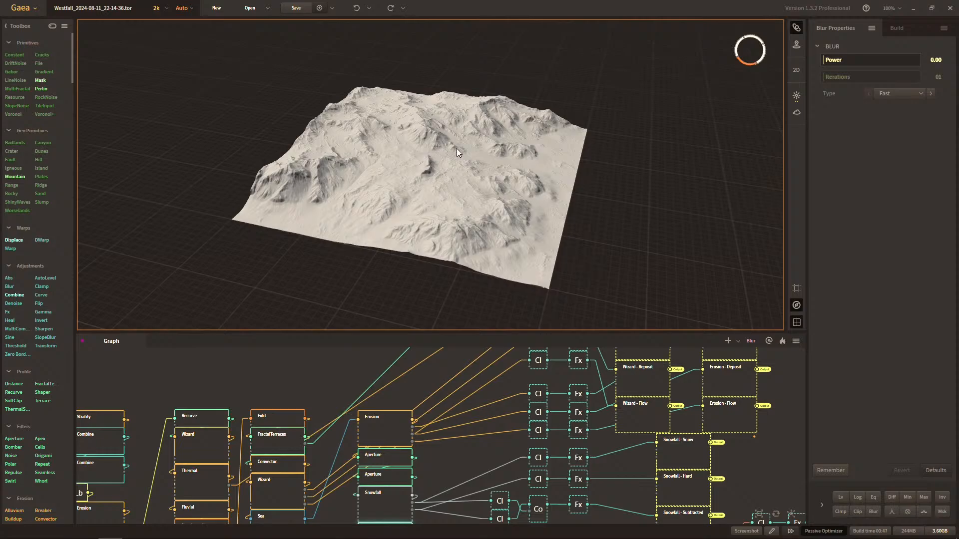
{"action": "left_click_drag", "start_coordinate": [456, 291], "coordinate": [483, 296]}
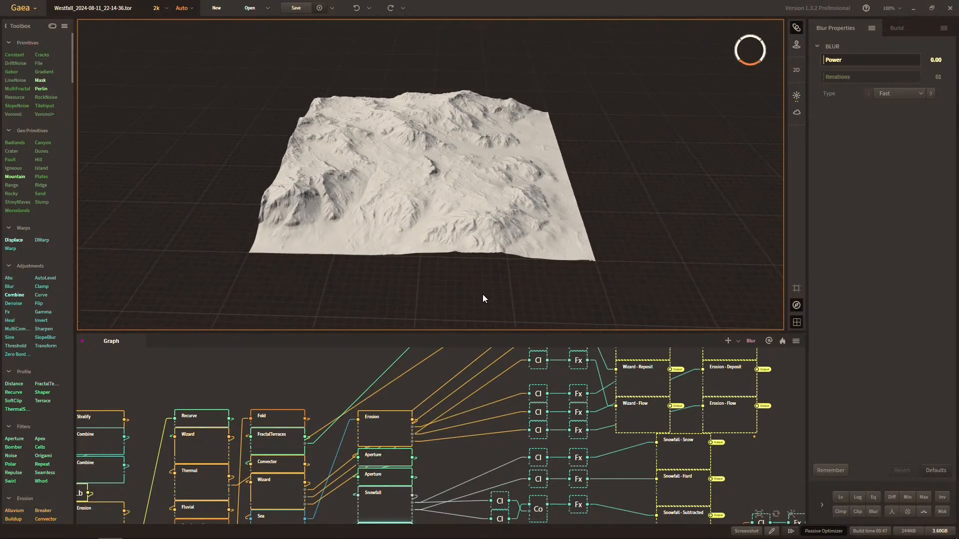
{"action": "scroll", "coordinate": [482, 298], "scroll_direction": "up", "scroll_amount": 2}
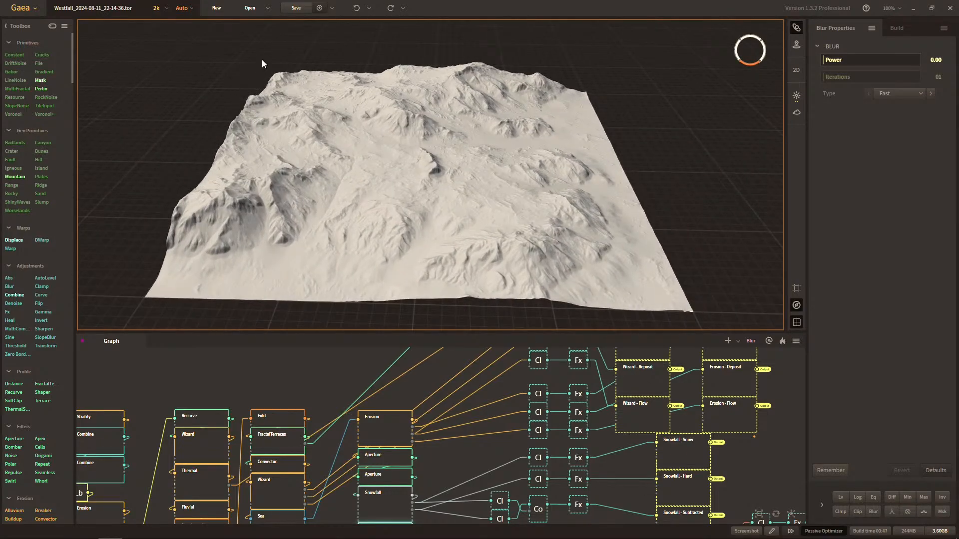
Save the recovered project as Westfall.tor in the Westfall project folder, replacing the existing file.
{"action": "left_click", "coordinate": [292, 12]}
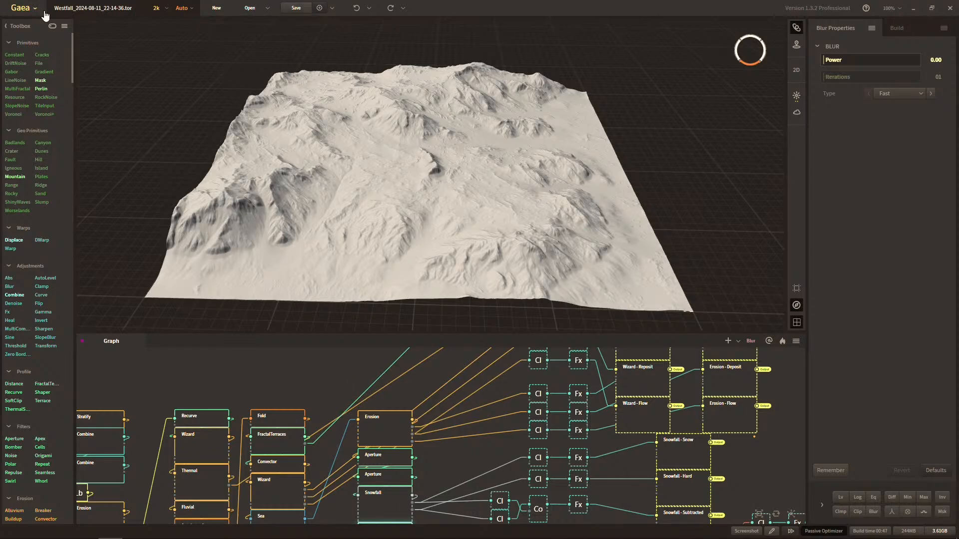
{"action": "left_click", "coordinate": [20, 8]}
{"action": "left_click", "coordinate": [54, 100]}
{"action": "left_click", "coordinate": [130, 81]}
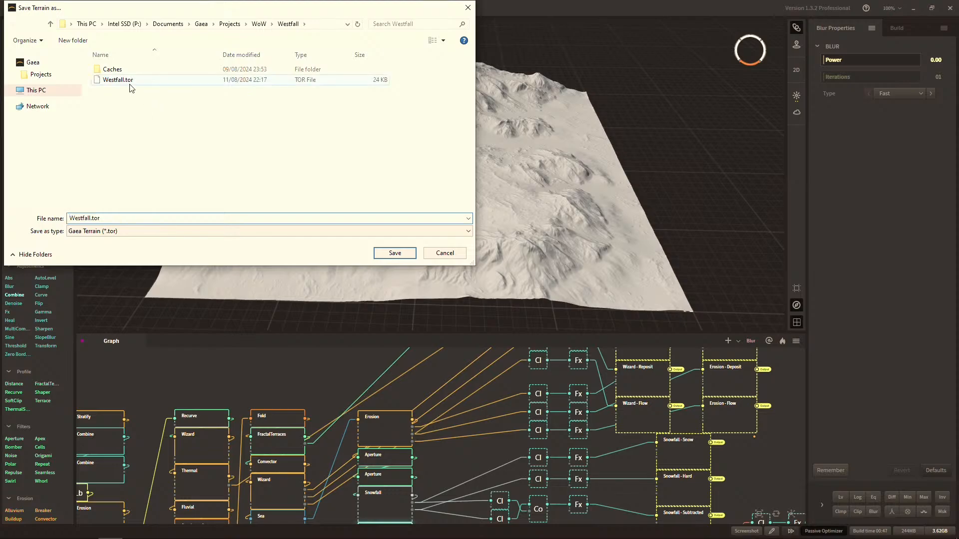
{"action": "left_click", "coordinate": [394, 253]}
{"action": "left_click", "coordinate": [502, 313]}
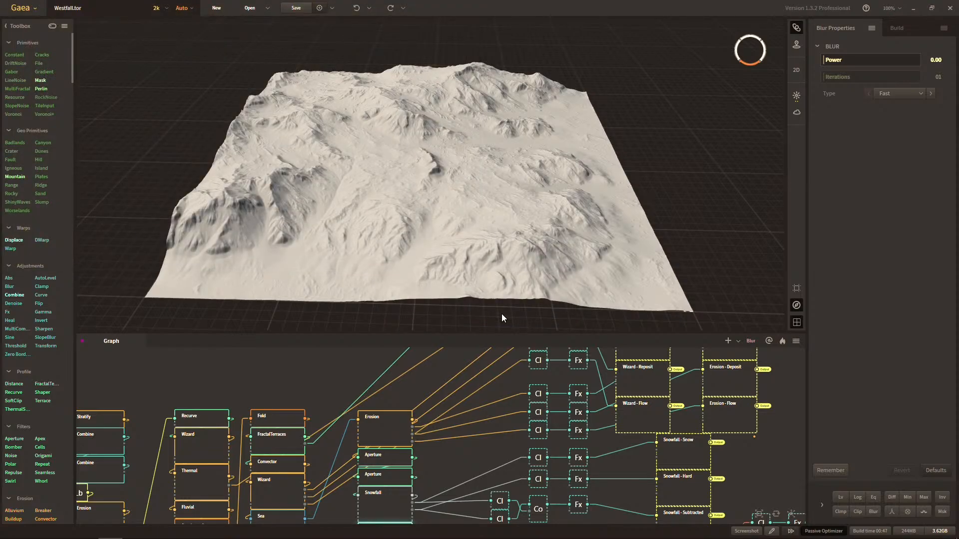
Bake the Blur node and its ancestors at 2048 x 2048.
{"action": "middle_click_drag", "start_coordinate": [507, 437], "coordinate": [553, 353]}
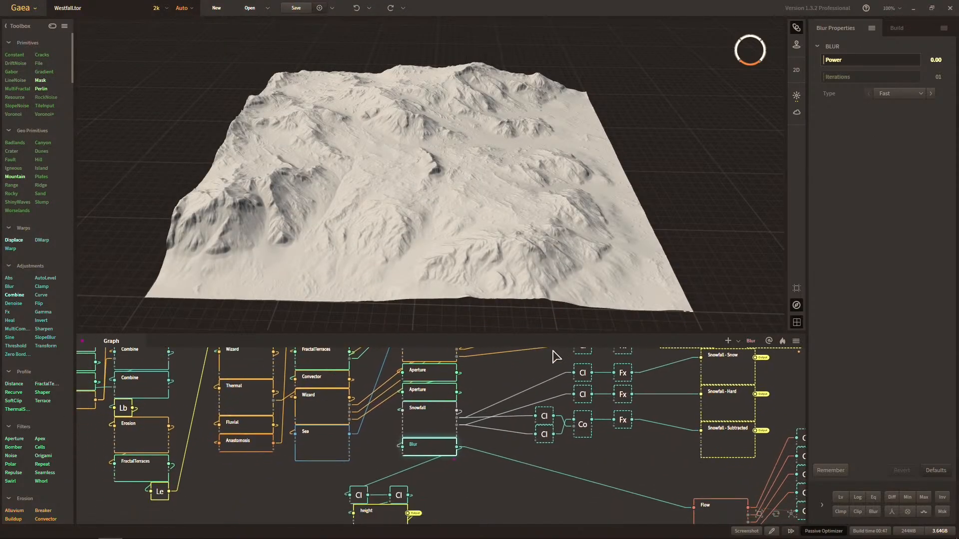
{"action": "scroll", "coordinate": [552, 353], "scroll_direction": "up", "scroll_amount": 1}
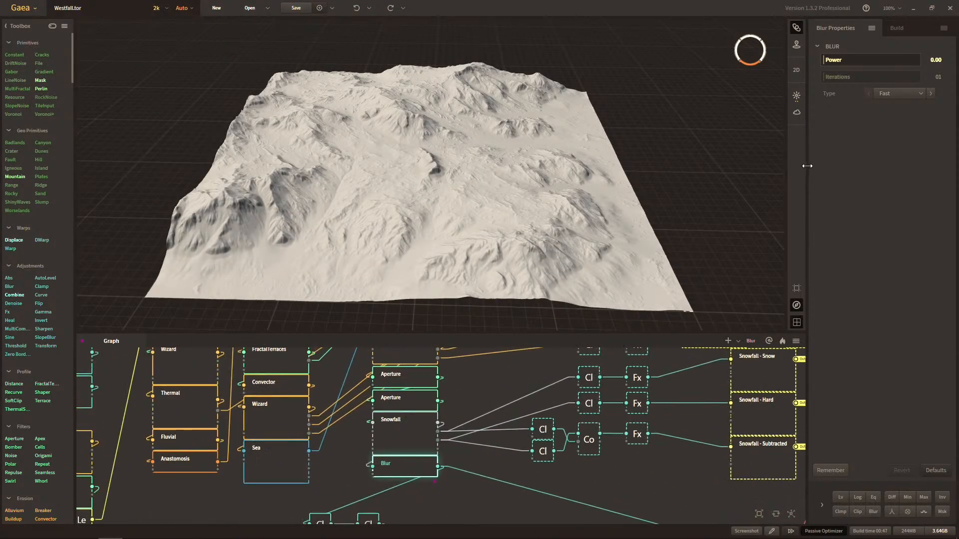
{"action": "left_click", "coordinate": [782, 342]}
{"action": "left_click", "coordinate": [811, 430]}
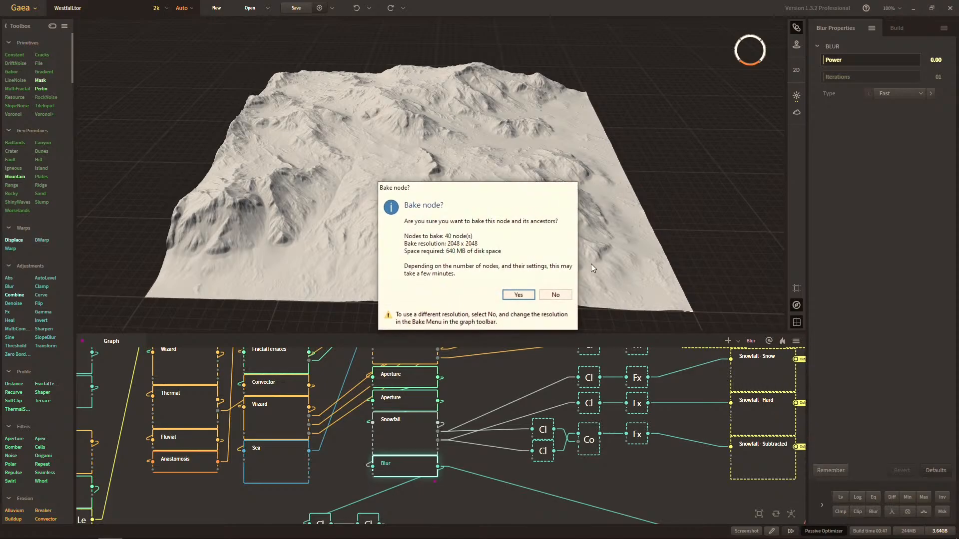
{"action": "left_click", "coordinate": [518, 295]}
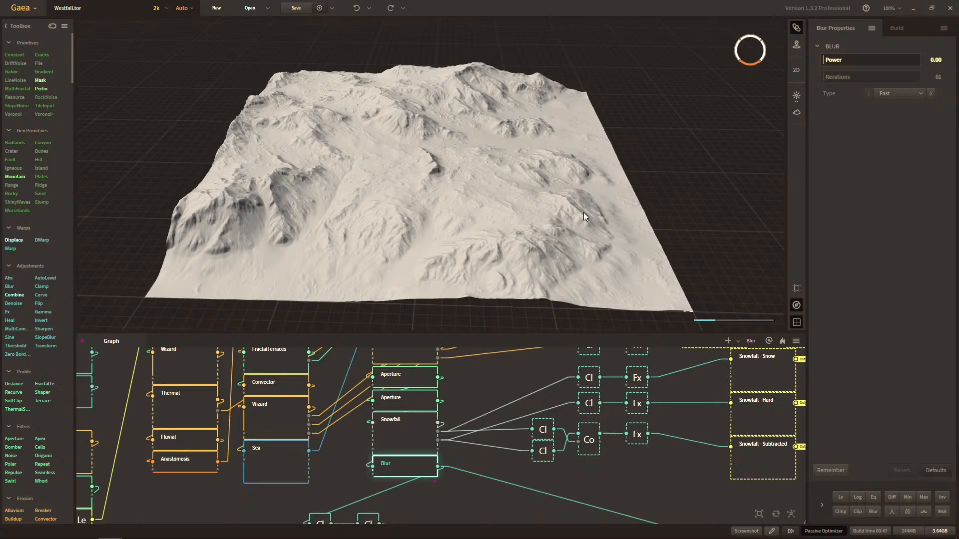
{"action": "mouse_move", "coordinate": [619, 538]}
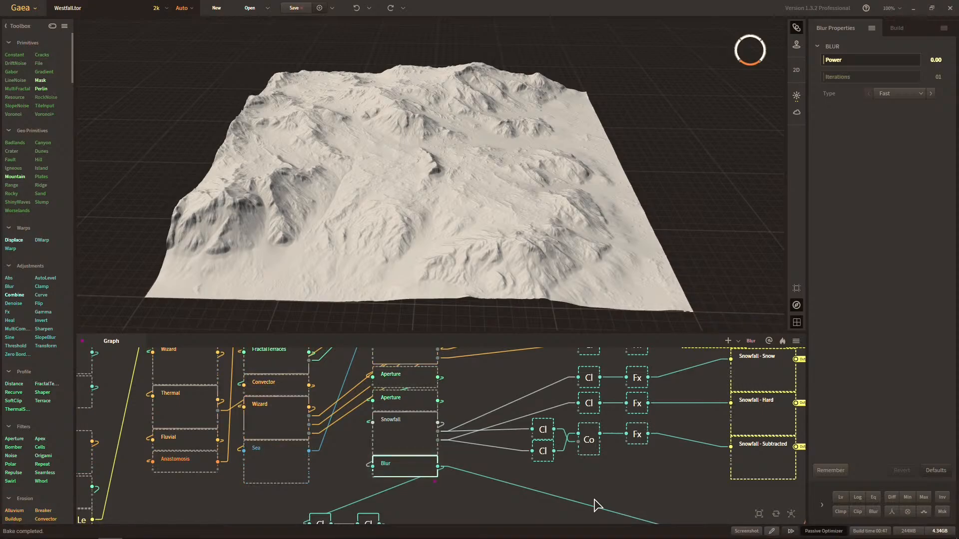
Look over the baked node chain and preview the Clamp node that feeds the FractalTerrace - Layers output.
{"action": "left_click_drag", "start_coordinate": [545, 471], "coordinate": [589, 495]}
{"action": "scroll", "coordinate": [513, 444], "scroll_direction": "down", "scroll_amount": 1}
{"action": "left_click_drag", "start_coordinate": [513, 444], "coordinate": [563, 457]}
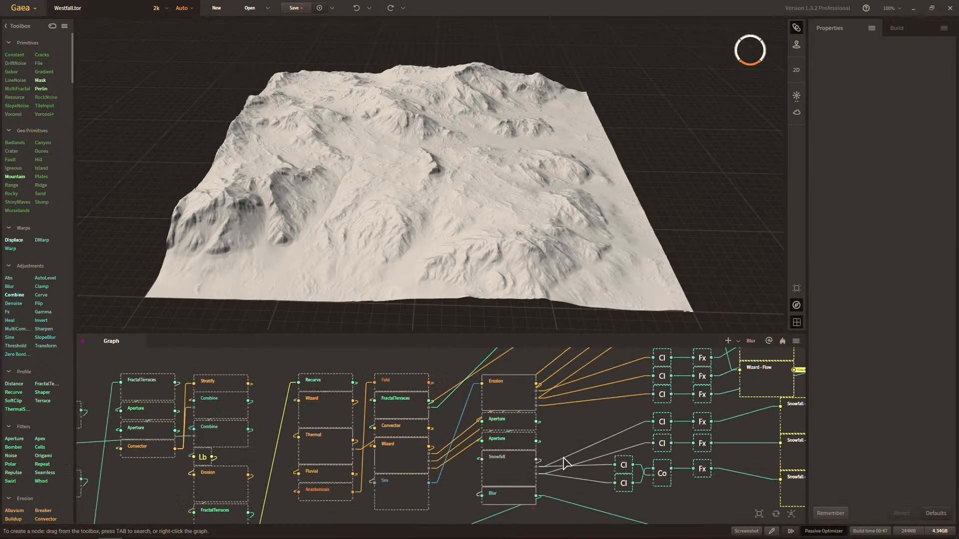
{"action": "scroll", "coordinate": [563, 457], "scroll_direction": "down", "scroll_amount": 1}
{"action": "left_click_drag", "start_coordinate": [567, 511], "coordinate": [530, 452]}
{"action": "left_click_drag", "start_coordinate": [565, 411], "coordinate": [529, 507]}
{"action": "left_click_drag", "start_coordinate": [549, 433], "coordinate": [526, 475]}
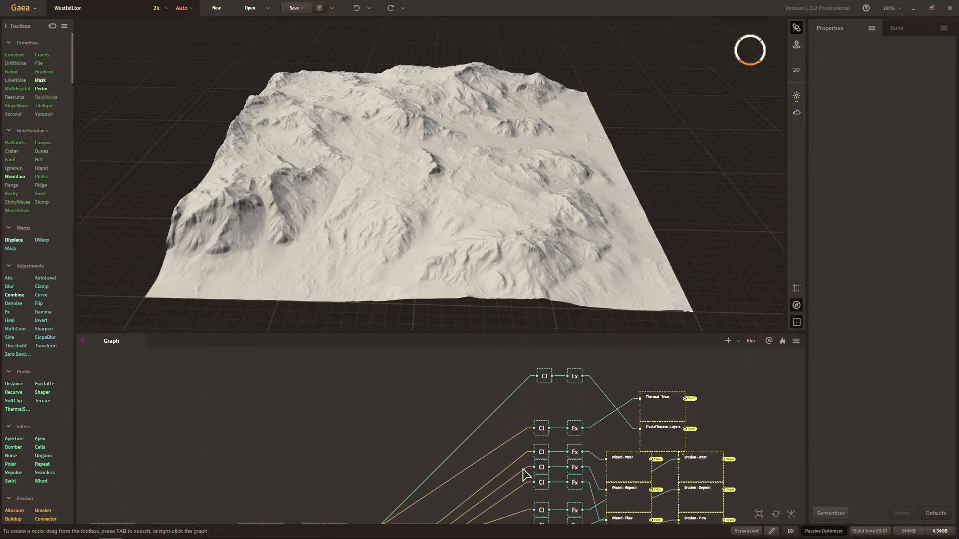
{"action": "left_click", "coordinate": [545, 377]}
{"action": "left_click_drag", "start_coordinate": [526, 501], "coordinate": [554, 357]}
{"action": "left_click_drag", "start_coordinate": [517, 450], "coordinate": [502, 466]}
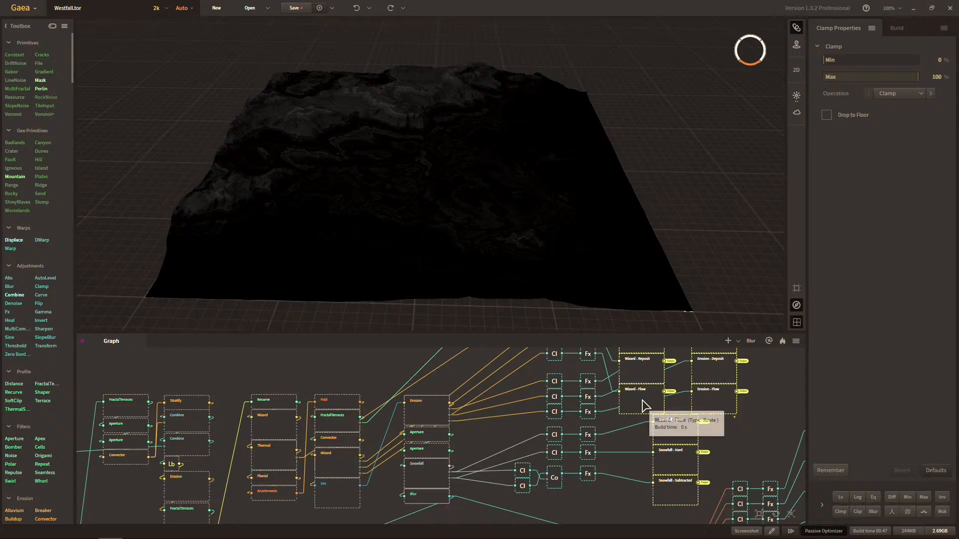
{"action": "left_click", "coordinate": [610, 502]}
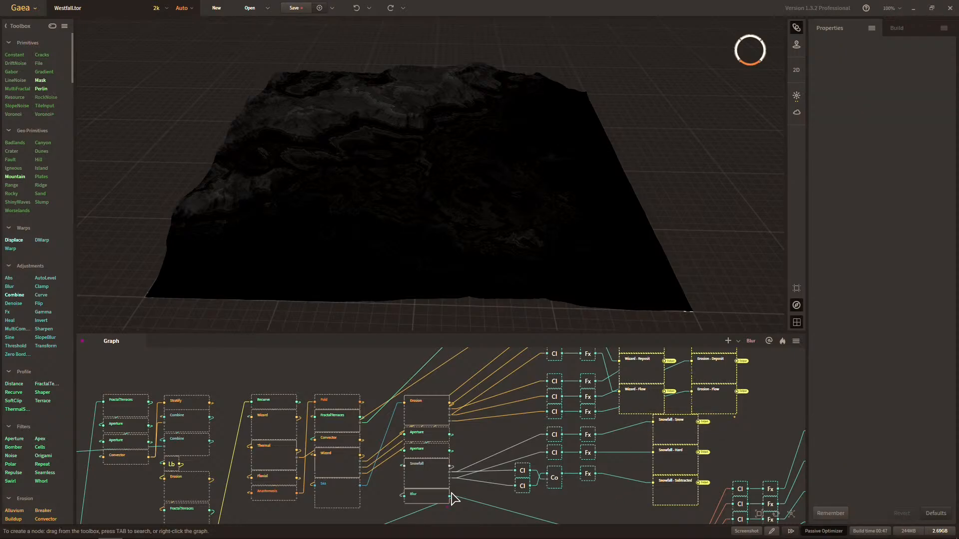
Trace the Snowfall, height and Flow branches of the graph and preview the Snowfall - Subtracted output.
{"action": "scroll", "coordinate": [89, 450], "scroll_direction": "down", "scroll_amount": 9}
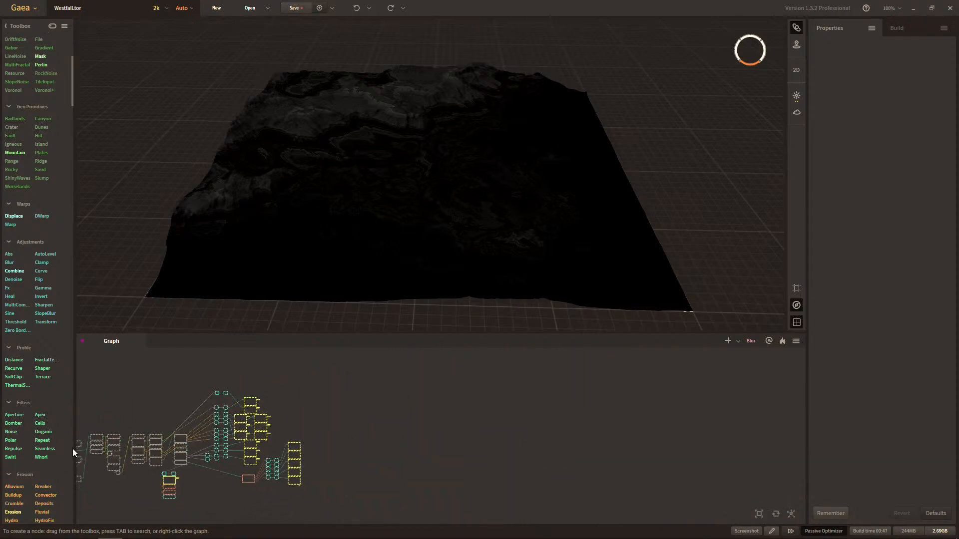
{"action": "scroll", "coordinate": [161, 452], "scroll_direction": "up", "scroll_amount": 6}
{"action": "left_click_drag", "start_coordinate": [338, 423], "coordinate": [387, 420]}
{"action": "scroll", "coordinate": [48, 441], "scroll_direction": "down", "scroll_amount": 5}
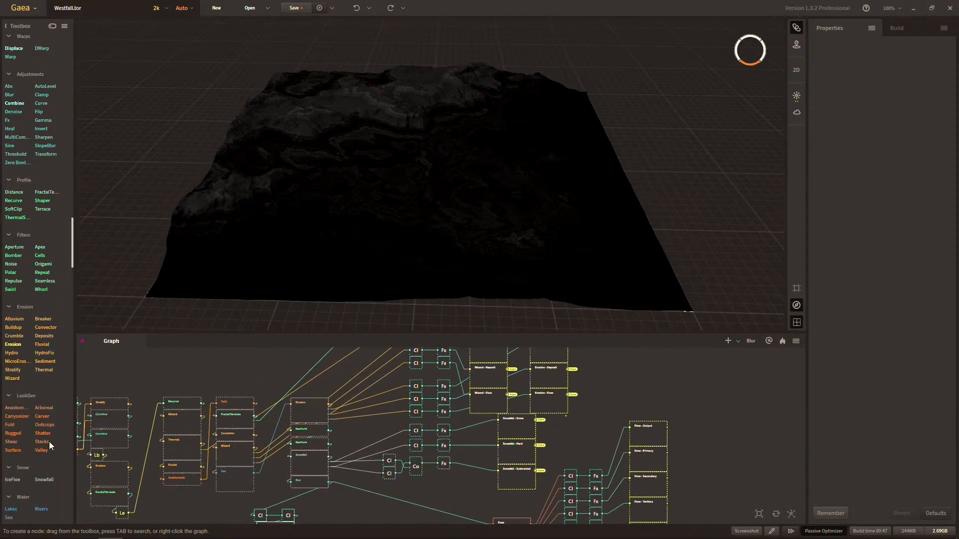
{"action": "left_click_drag", "start_coordinate": [286, 472], "coordinate": [353, 472]}
{"action": "scroll", "coordinate": [421, 464], "scroll_direction": "up", "scroll_amount": 4}
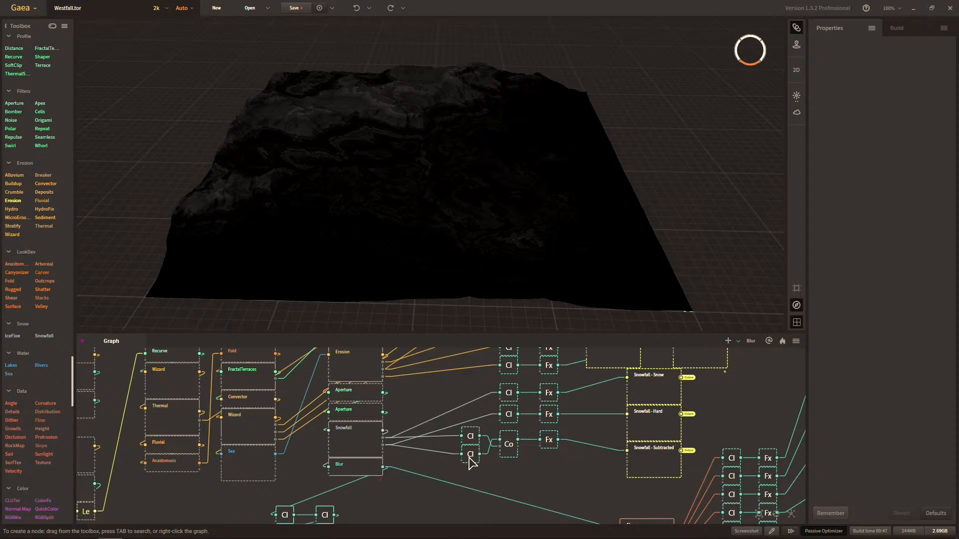
{"action": "left_click_drag", "start_coordinate": [522, 430], "coordinate": [495, 489]}
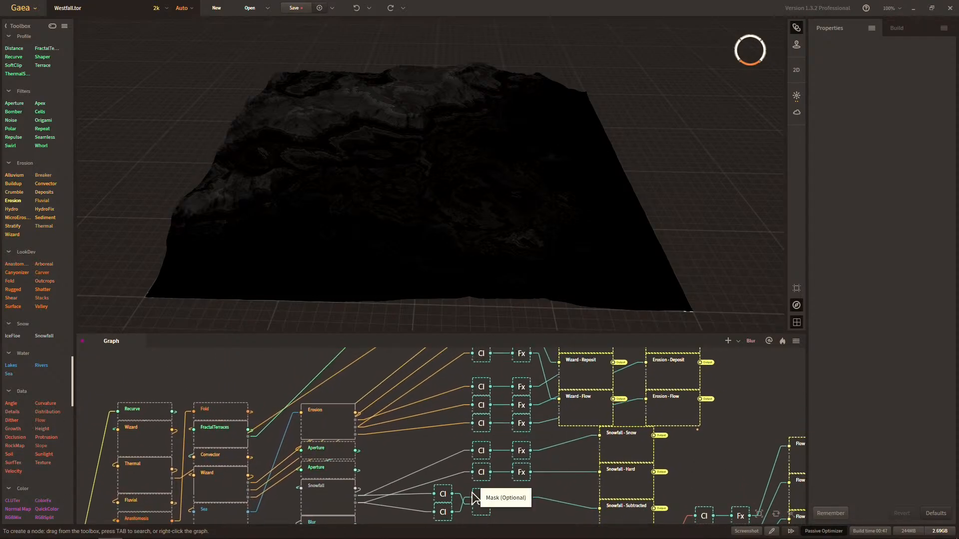
{"action": "left_click_drag", "start_coordinate": [483, 454], "coordinate": [584, 394]}
{"action": "left_click_drag", "start_coordinate": [529, 456], "coordinate": [454, 453]}
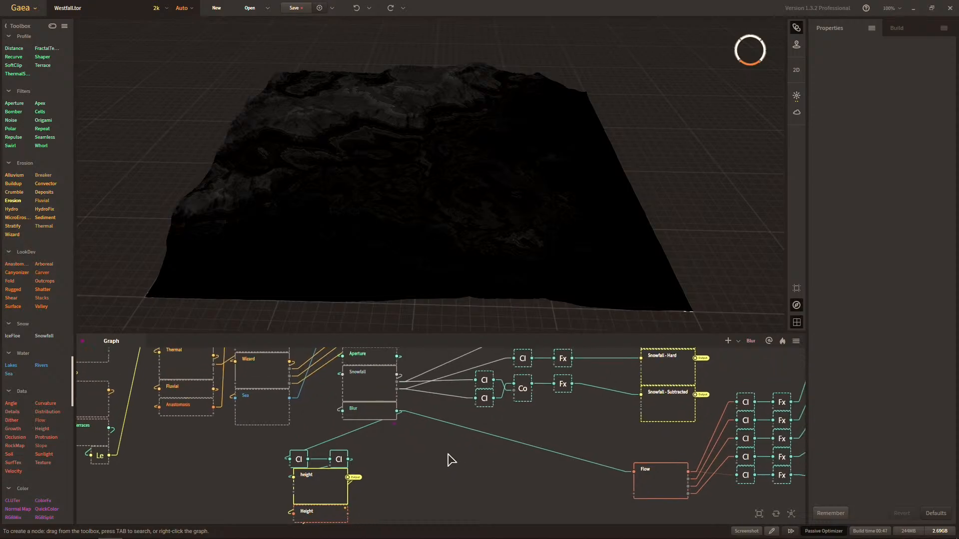
{"action": "left_click_drag", "start_coordinate": [372, 443], "coordinate": [391, 422]}
{"action": "left_click_drag", "start_coordinate": [542, 433], "coordinate": [420, 453]}
{"action": "left_click", "coordinate": [539, 422]}
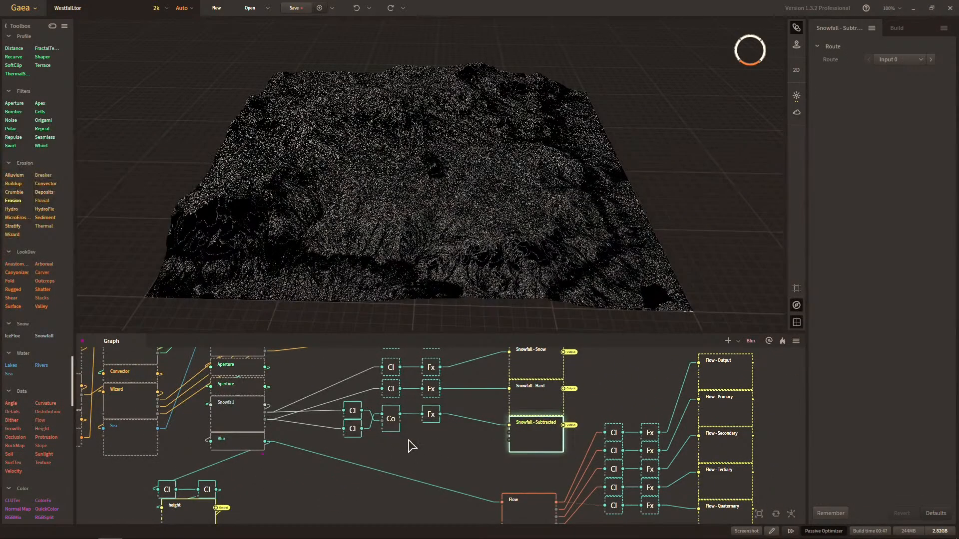
{"action": "left_click_drag", "start_coordinate": [408, 440], "coordinate": [461, 426]}
{"action": "left_click", "coordinate": [487, 429]}
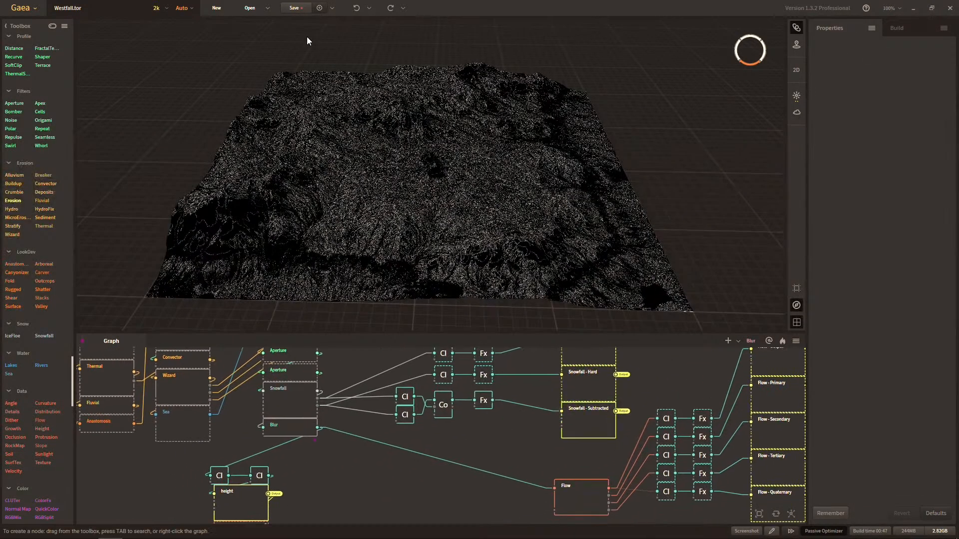
Review the build settings with their list of files to save, and check the format choices for the height output.
{"action": "left_click", "coordinate": [897, 28]}
{"action": "scroll", "coordinate": [930, 95], "scroll_direction": "down", "scroll_amount": 2}
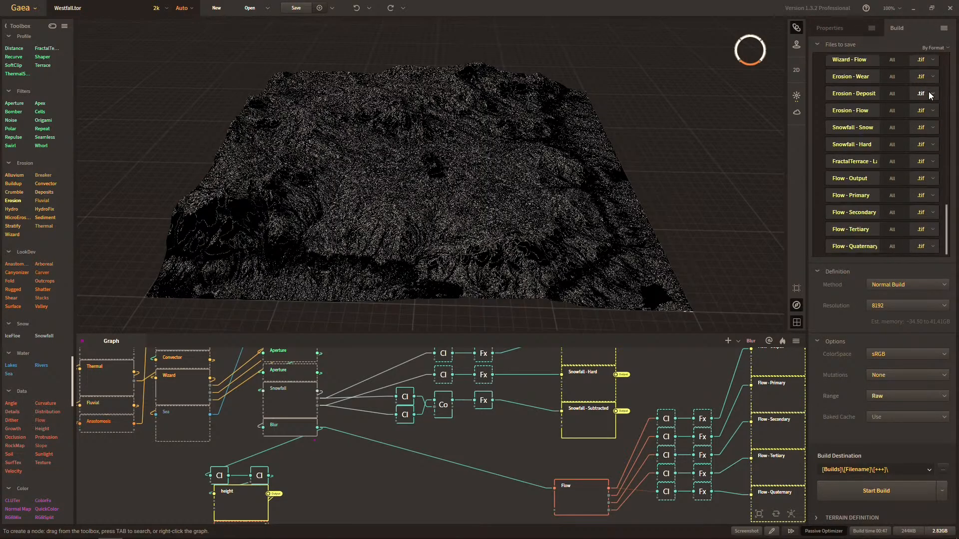
{"action": "scroll", "coordinate": [930, 95], "scroll_direction": "up", "scroll_amount": 5}
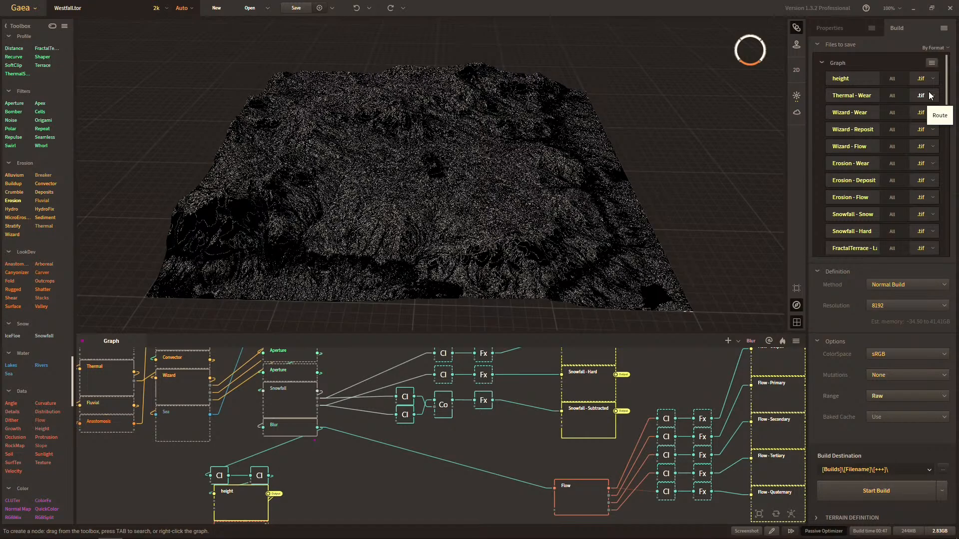
{"action": "left_click", "coordinate": [925, 78]}
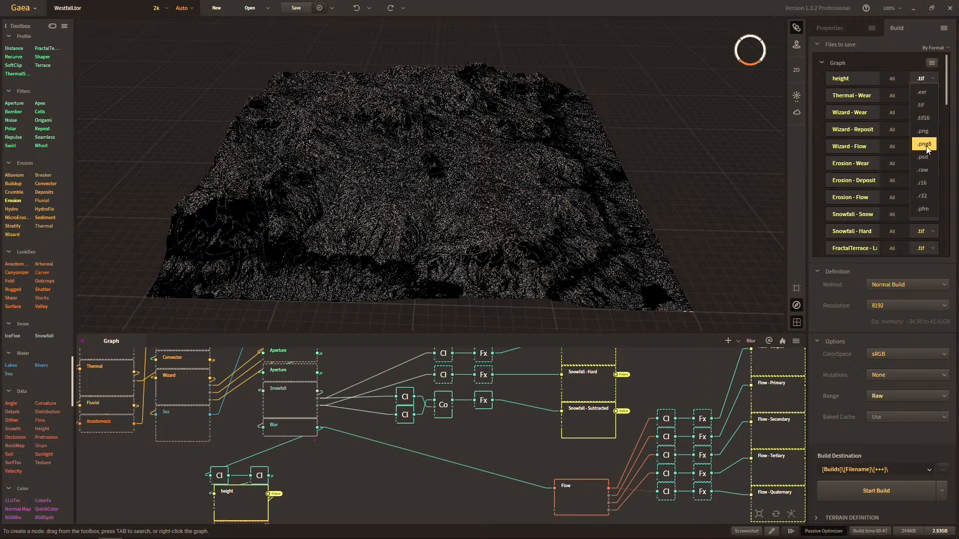
{"action": "left_click", "coordinate": [922, 81]}
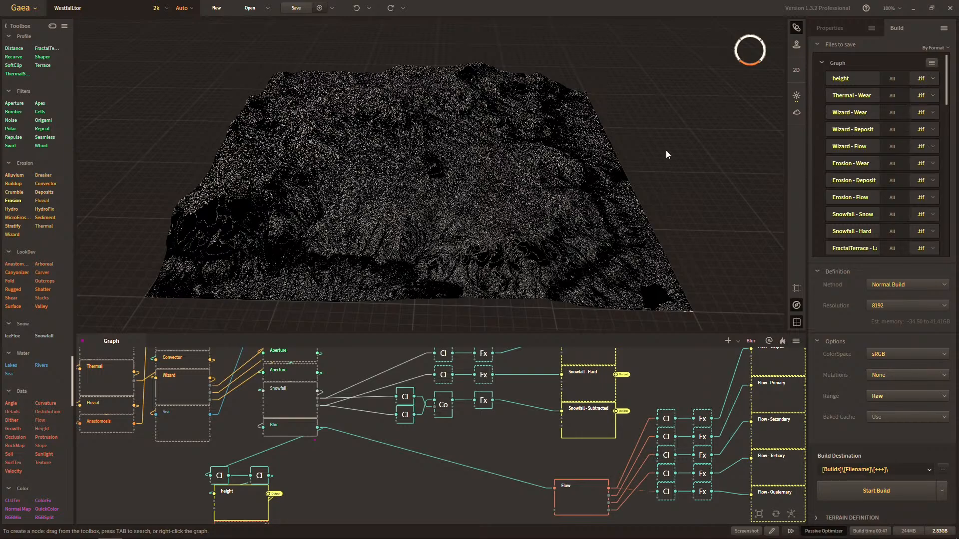
Examine the Snowfall - Subtracted mask on the terrain up close, and look over the graph's height and Flow branches.
{"action": "middle_click_drag", "start_coordinate": [615, 143], "coordinate": [642, 160]}
{"action": "scroll", "coordinate": [641, 161], "scroll_direction": "up", "scroll_amount": 5}
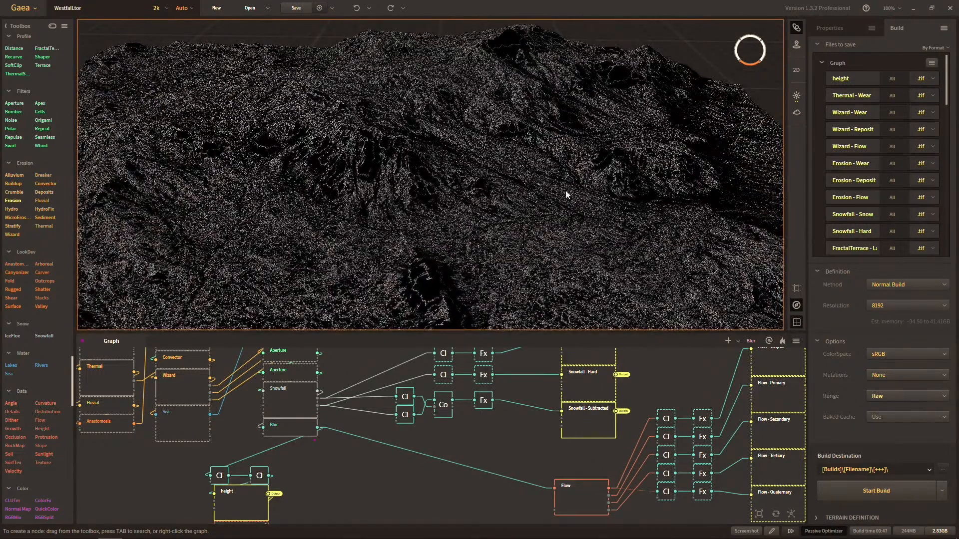
{"action": "scroll", "coordinate": [607, 94], "scroll_direction": "down", "scroll_amount": 5}
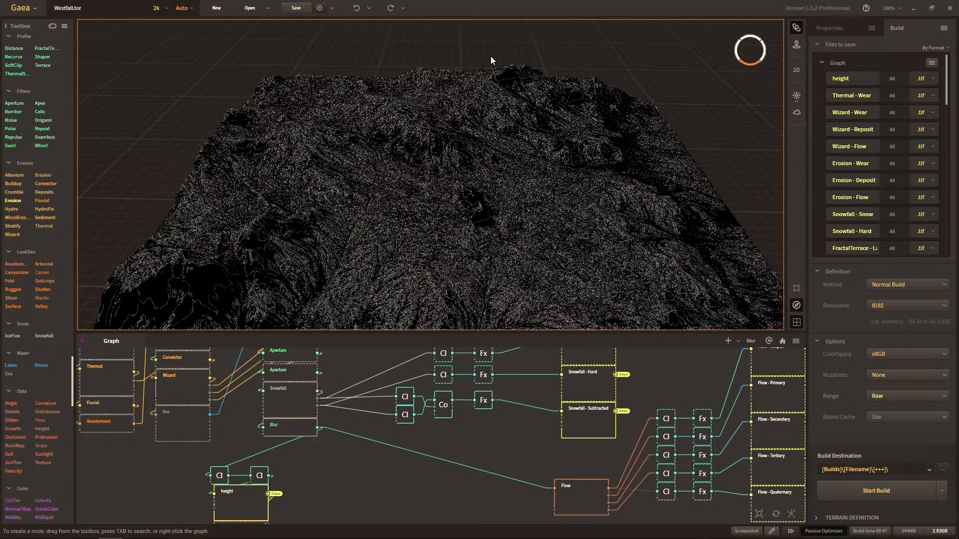
{"action": "left_click_drag", "start_coordinate": [371, 368], "coordinate": [426, 413]}
{"action": "left_click_drag", "start_coordinate": [506, 426], "coordinate": [455, 360]}
{"action": "scroll", "coordinate": [483, 396], "scroll_direction": "down", "scroll_amount": 2}
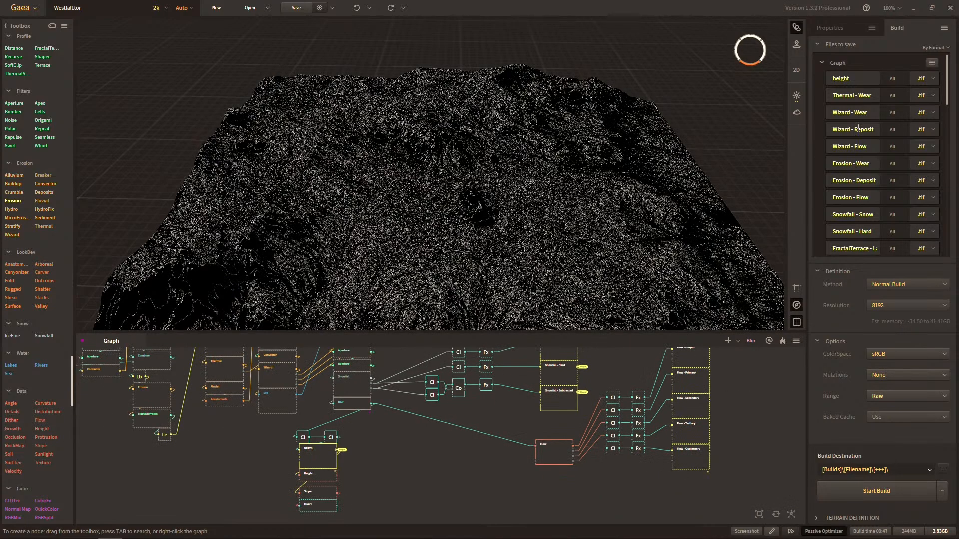
Set the build resolution to 2048, save the project and start the build.
{"action": "left_click", "coordinate": [902, 304]}
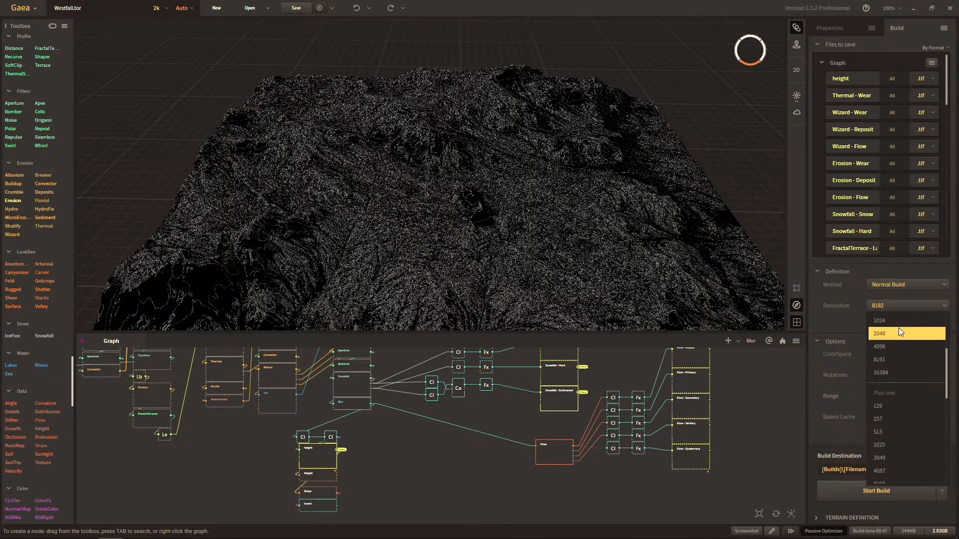
{"action": "left_click", "coordinate": [901, 331]}
{"action": "left_click", "coordinate": [296, 8]}
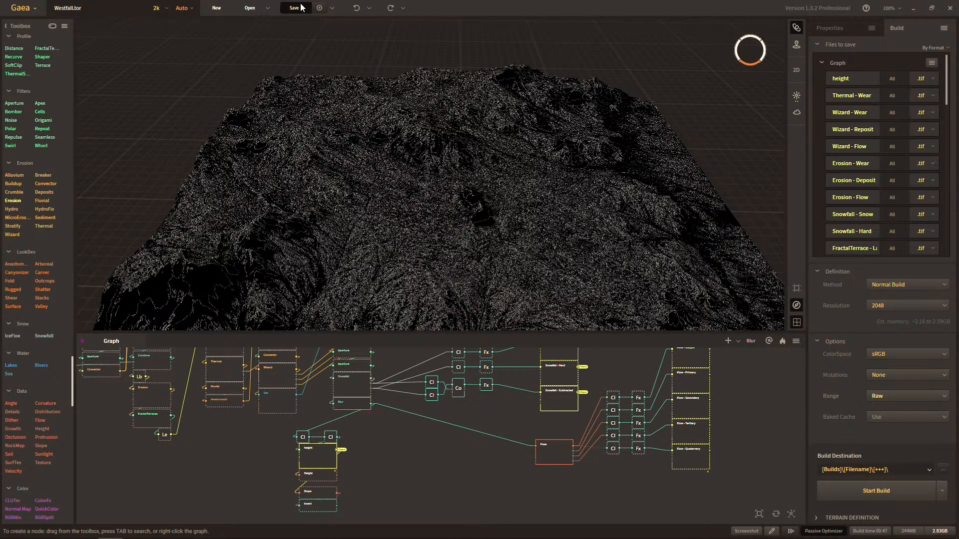
{"action": "left_click", "coordinate": [894, 492]}
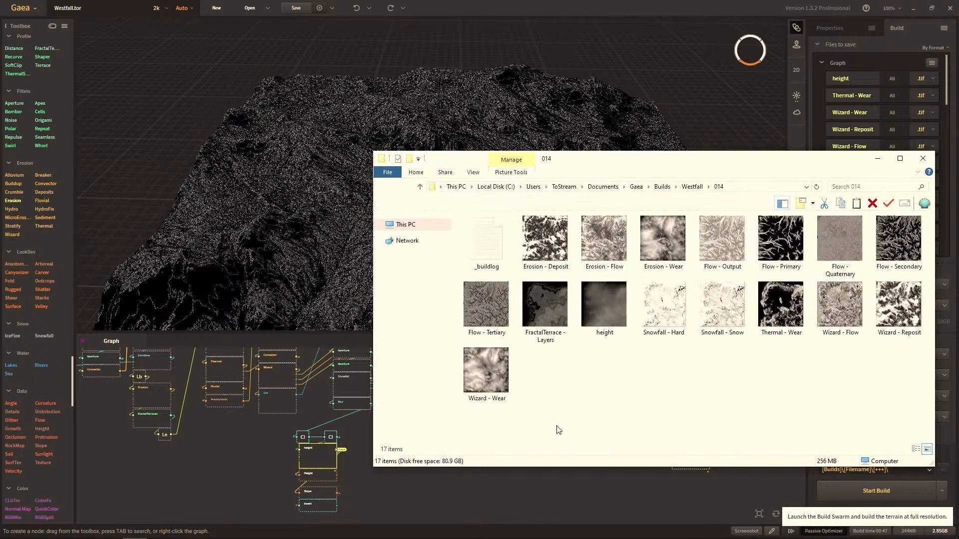
Delete the _Heightmap2k and _Heightmap8k folders from the Westfall builds folder.
{"action": "key", "text": "alt+Up"}
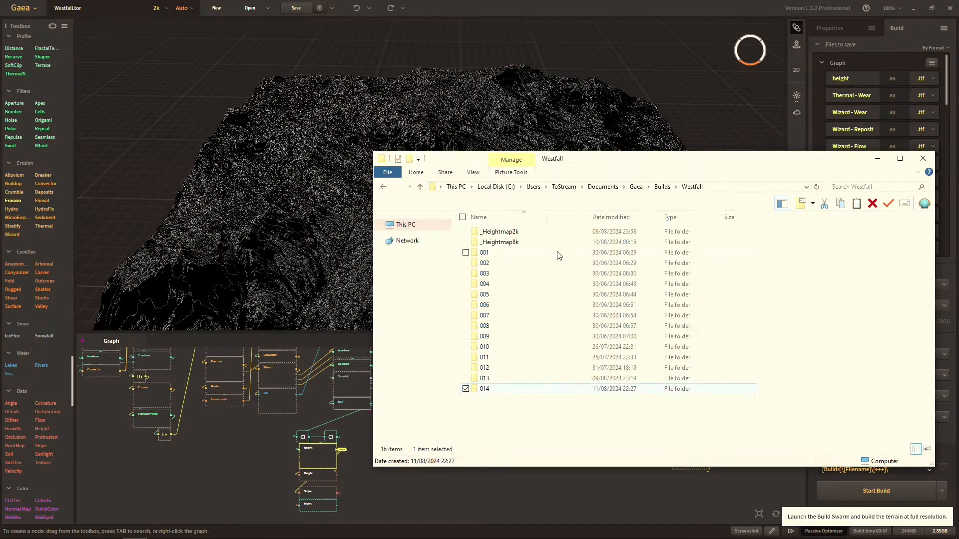
{"action": "left_click", "coordinate": [531, 230]}
{"action": "left_click", "coordinate": [526, 241], "text": "ctrl"}
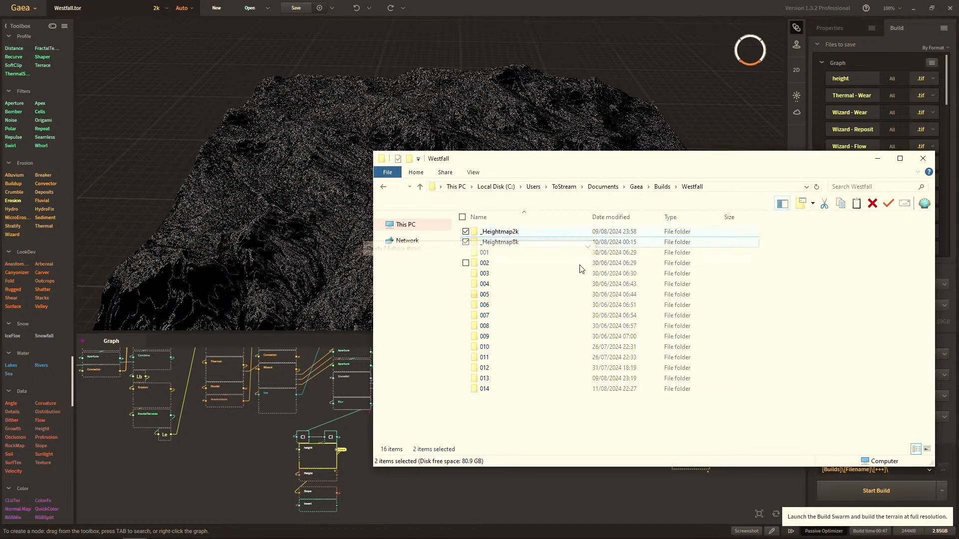
{"action": "key", "text": "Delete"}
Rename the new 014 build folder as "Westfall - 2K".
{"action": "left_click", "coordinate": [484, 368]}
{"action": "left_click_drag", "start_coordinate": [673, 159], "coordinate": [476, 169]}
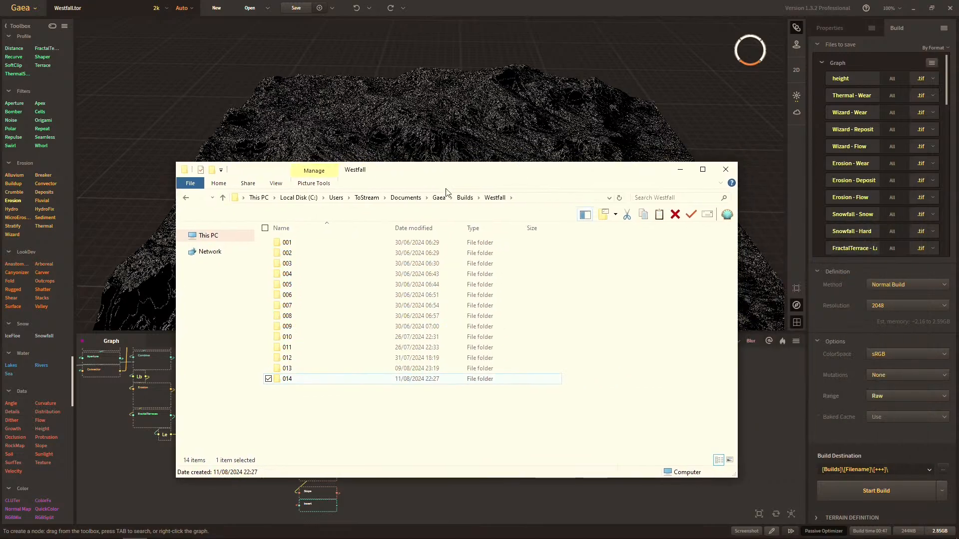
{"action": "key", "text": "F2"}
{"action": "type", "text": "Wes"}
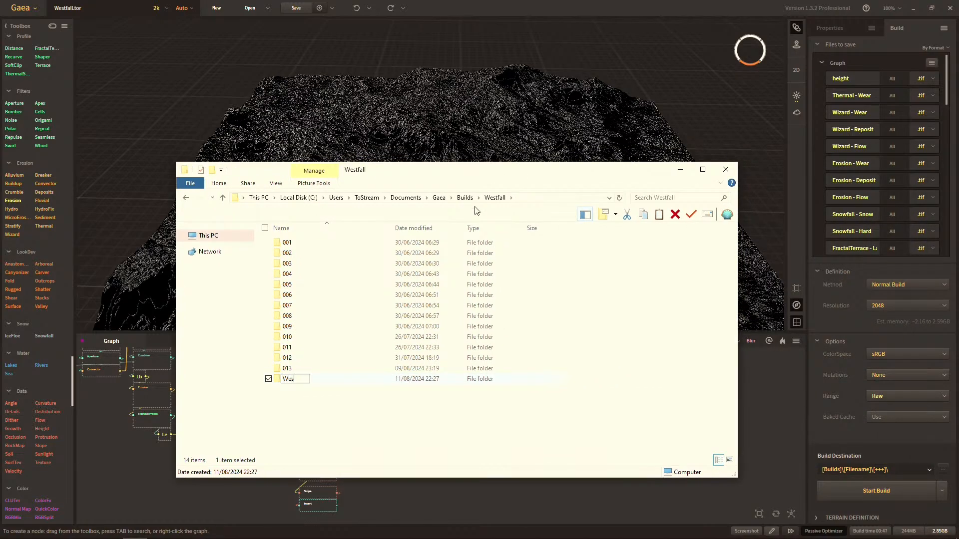
{"action": "type", "text": "tfall - 2K"}
{"action": "key", "text": "Return"}
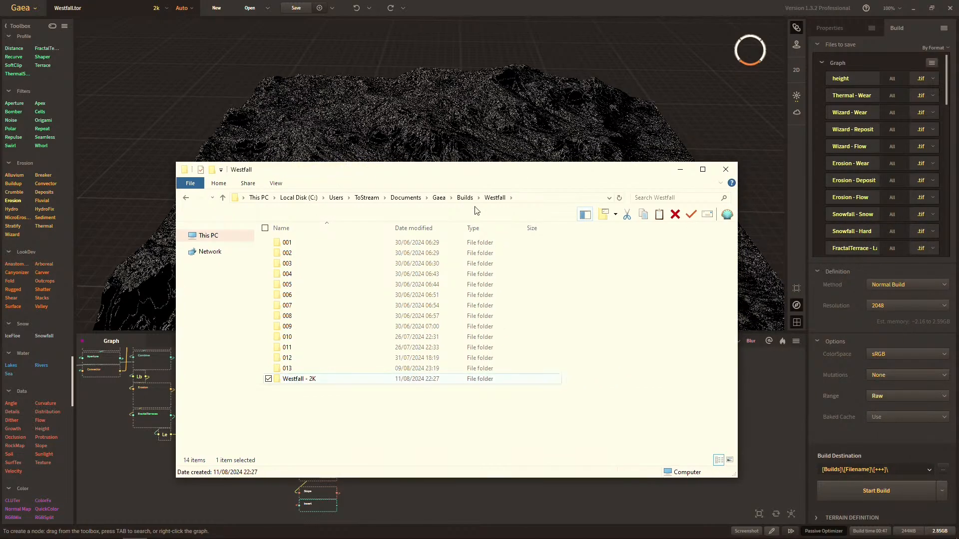
Return to Gaea, set the build resolution to 8192 and start the build.
{"action": "left_click", "coordinate": [759, 390]}
{"action": "left_click", "coordinate": [904, 302]}
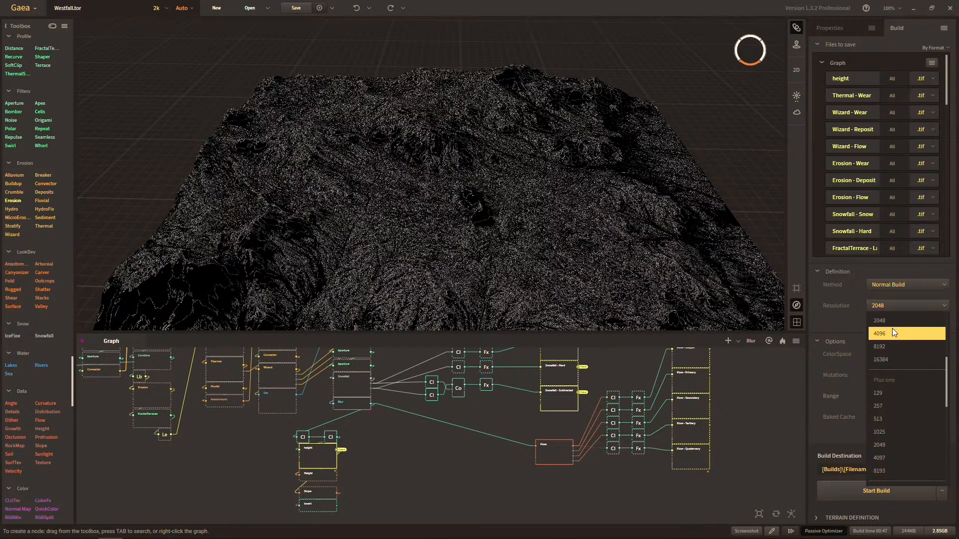
{"action": "left_click", "coordinate": [888, 346]}
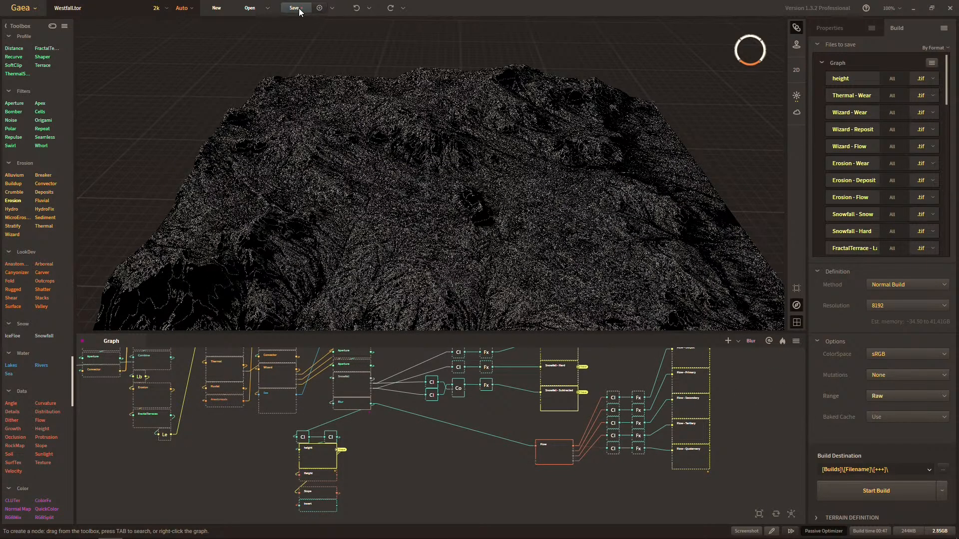
{"action": "left_click", "coordinate": [886, 487]}
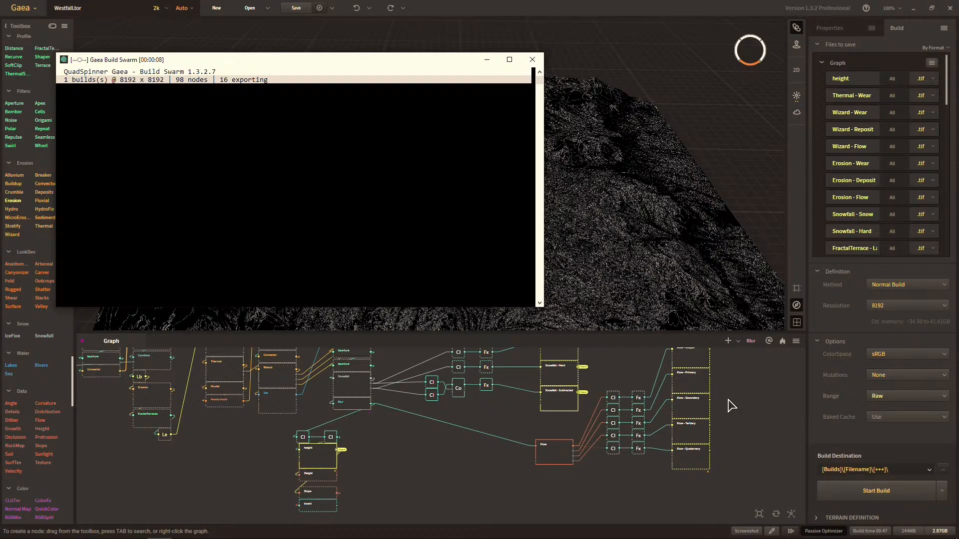
Monitor the CPU and memory load in Task Manager beside the Build Swarm window while the 8192 build runs.
{"action": "key", "text": "ctrl+shift+Escape"}
{"action": "left_click", "coordinate": [122, 97]}
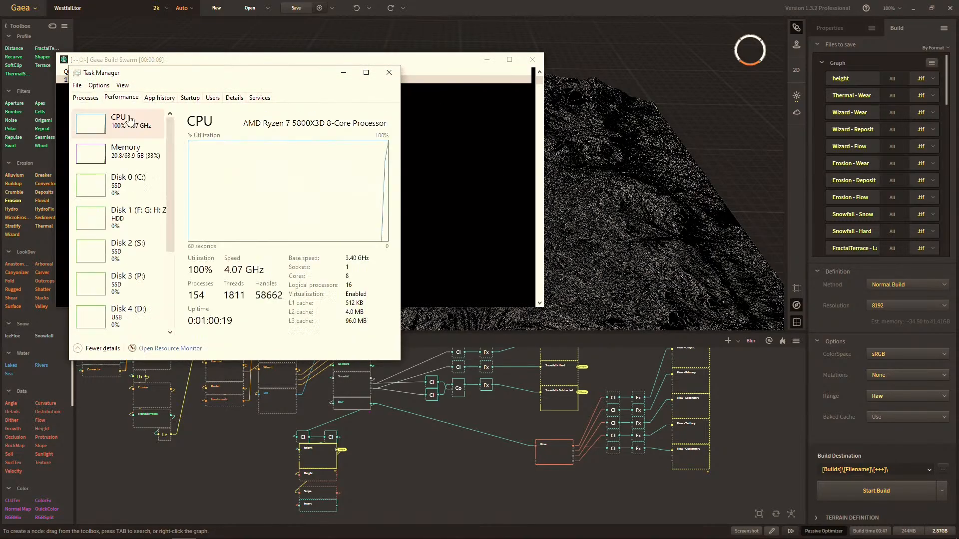
{"action": "left_click", "coordinate": [130, 158]}
{"action": "left_click_drag", "start_coordinate": [192, 76], "coordinate": [572, 135]}
{"action": "left_click", "coordinate": [517, 183]}
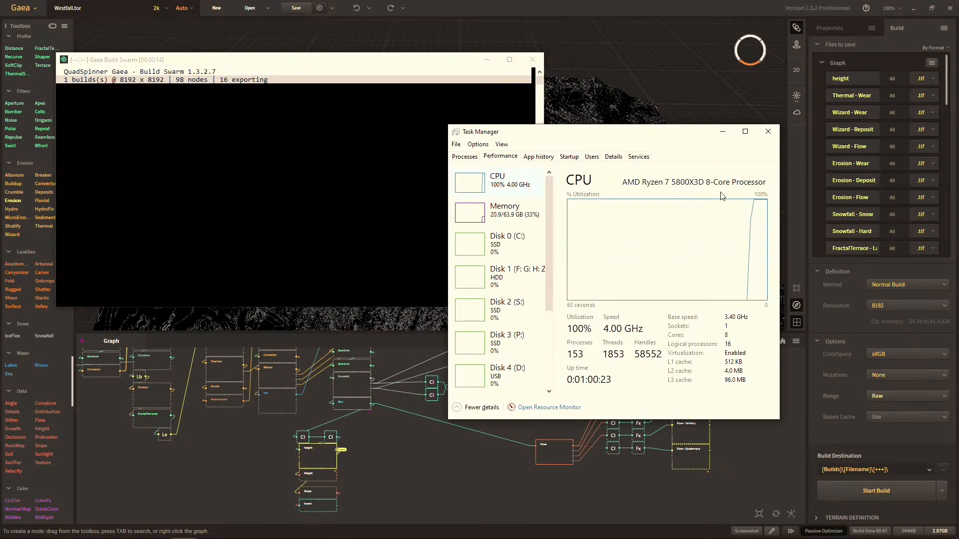
{"action": "left_click_drag", "start_coordinate": [650, 140], "coordinate": [775, 136]}
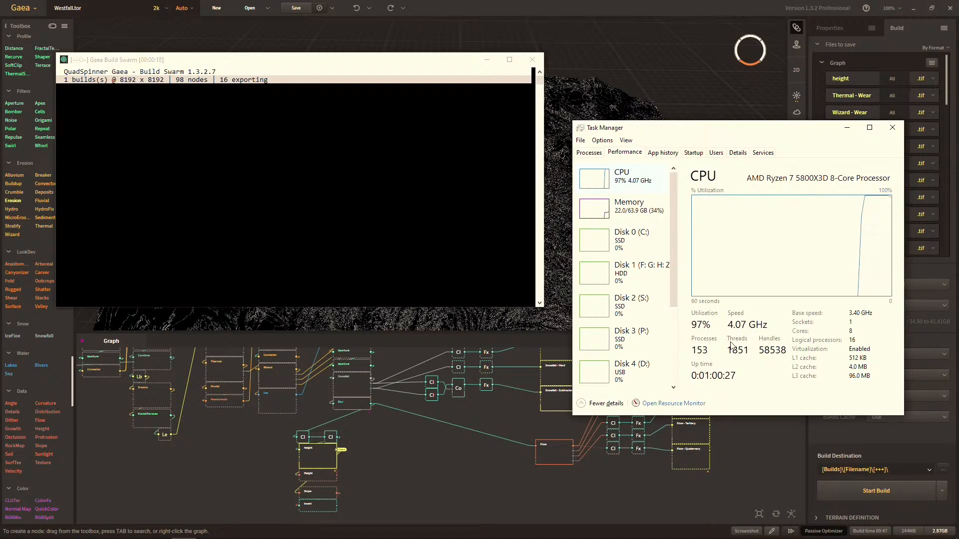
{"action": "left_click", "coordinate": [622, 206]}
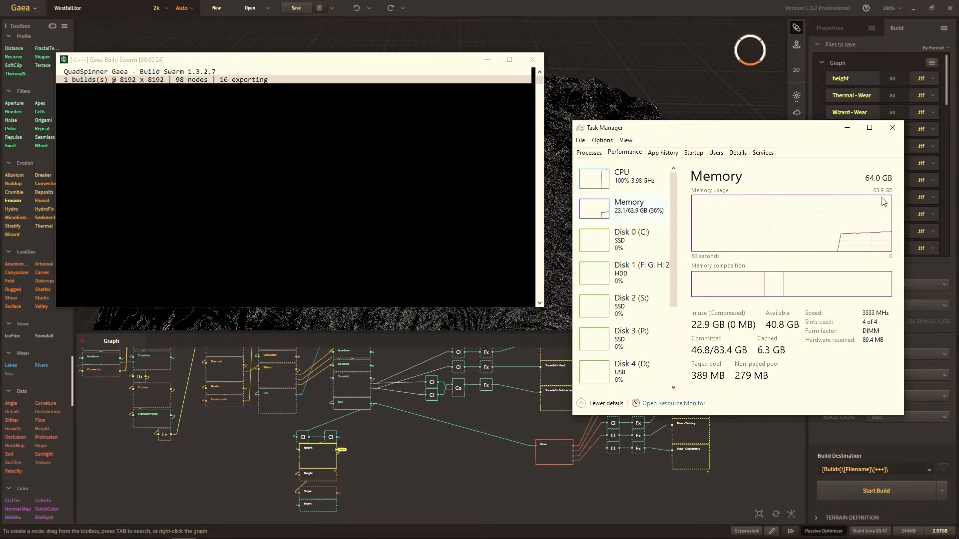
{"action": "left_click", "coordinate": [646, 176]}
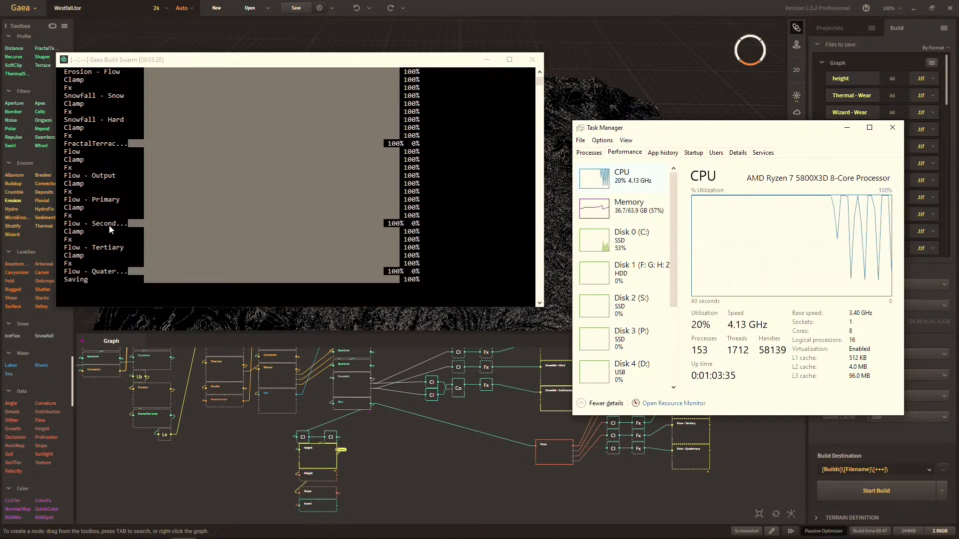
{"action": "left_click", "coordinate": [892, 127]}
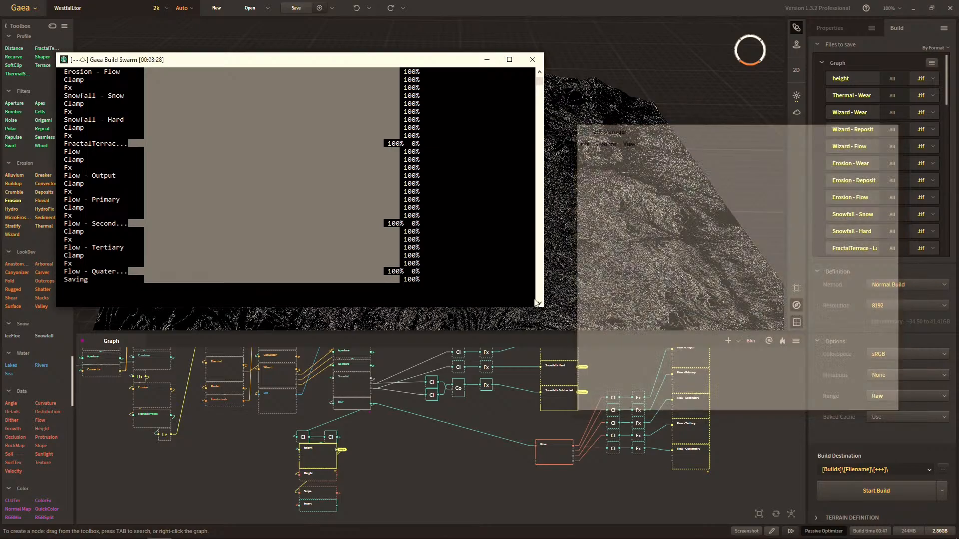
Look over the exported masks in the 014 build folder in File Explorer and check the combined size of all the images.
{"action": "middle_click_drag", "start_coordinate": [371, 399], "coordinate": [364, 457]}
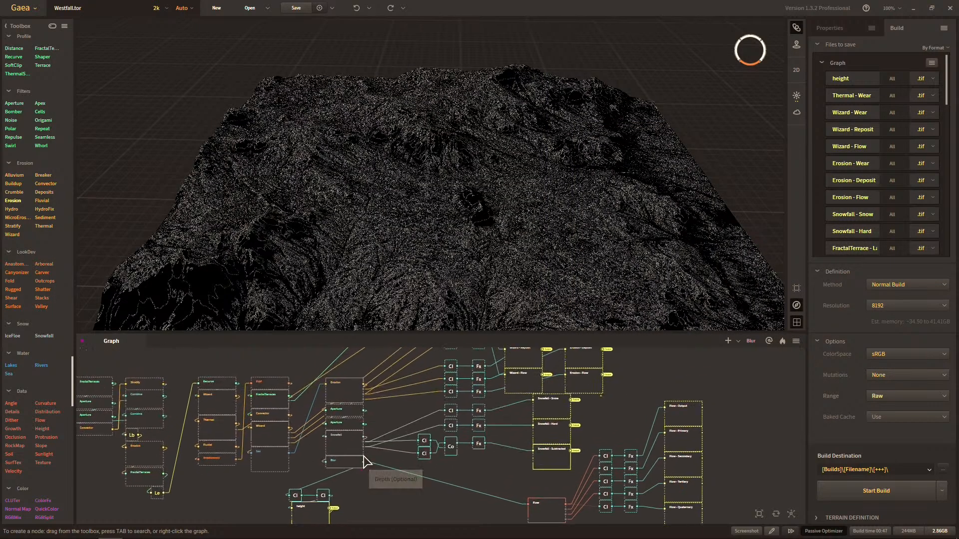
{"action": "key", "text": "super"}
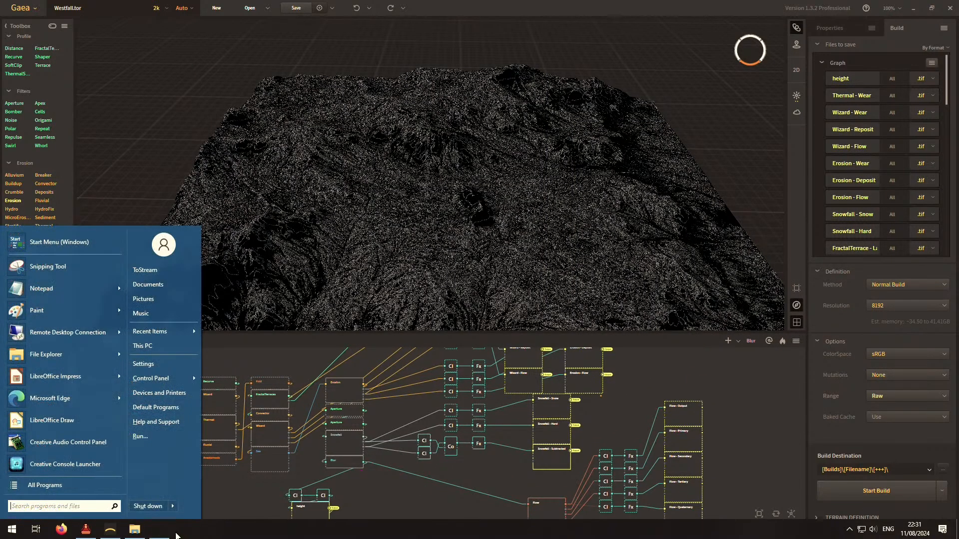
{"action": "left_click", "coordinate": [140, 532]}
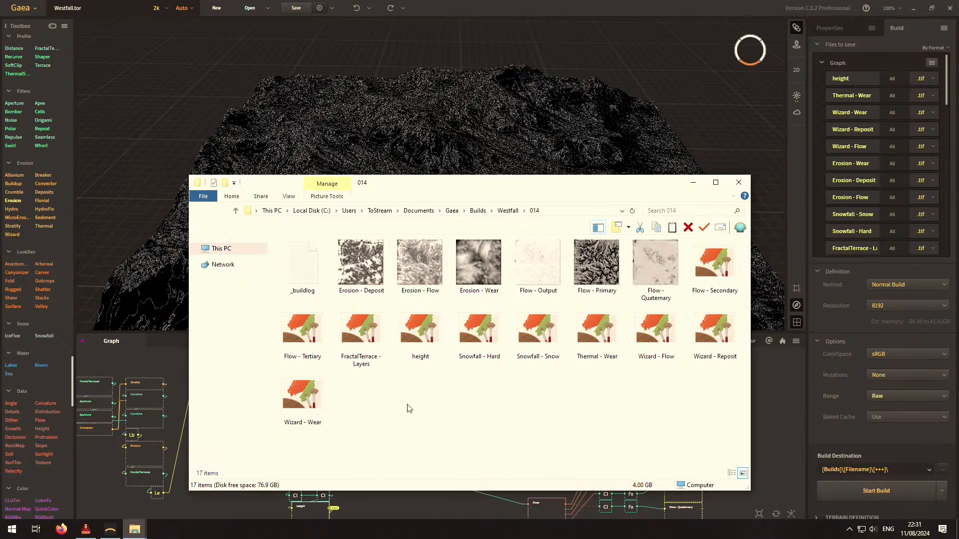
{"action": "left_click", "coordinate": [368, 351]}
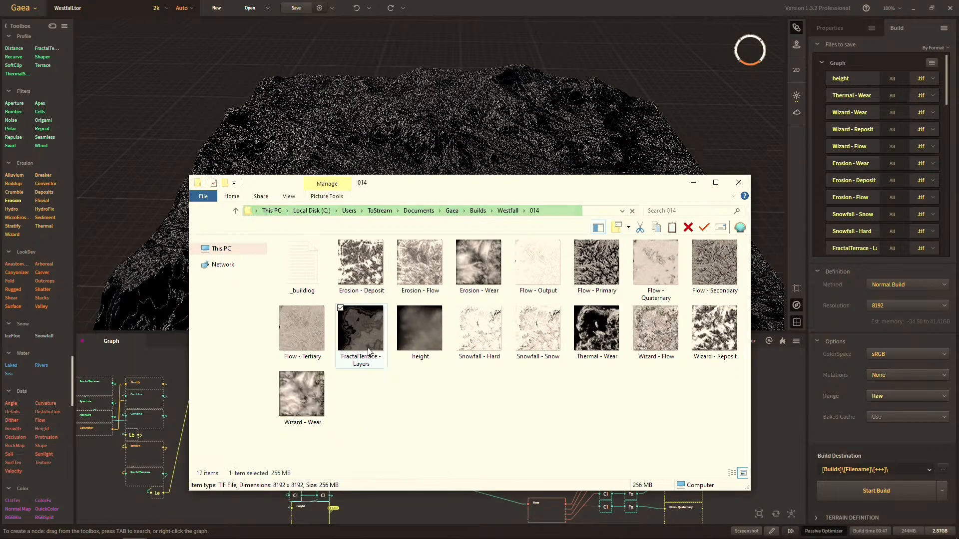
{"action": "left_click", "coordinate": [316, 383], "text": "shift"}
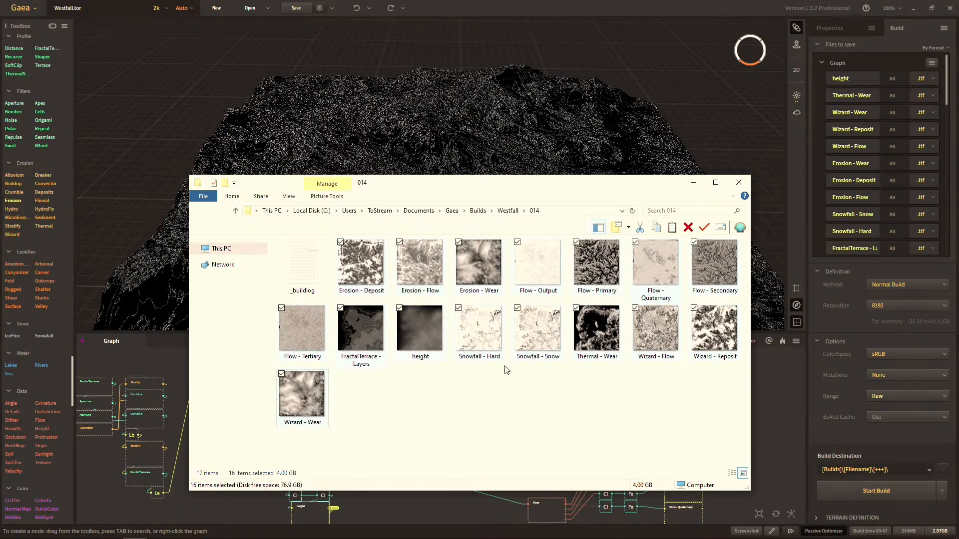
Check the memory usage in Task Manager after the build, and return to the Westfall graph.
{"action": "key", "text": "ctrl+shift+Escape"}
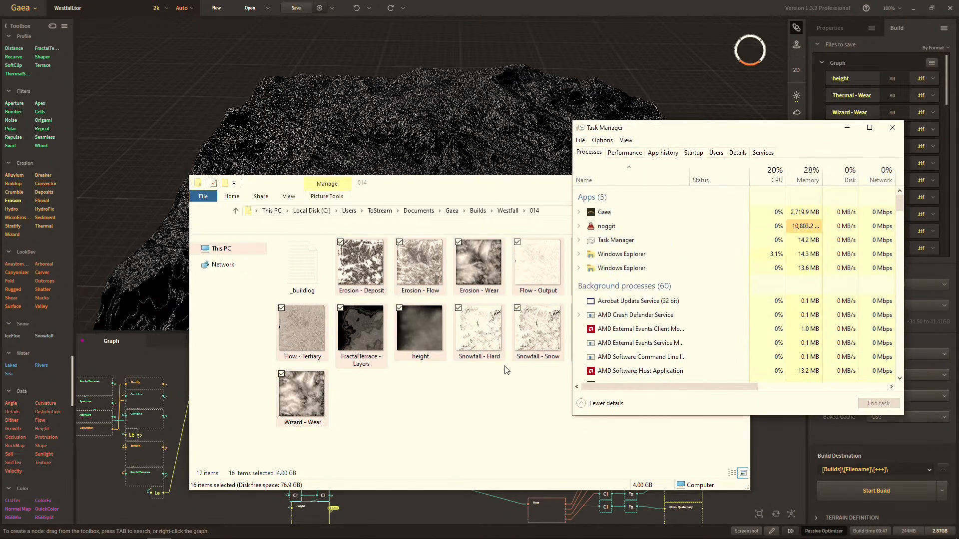
{"action": "left_click", "coordinate": [625, 152]}
{"action": "left_click", "coordinate": [629, 205]}
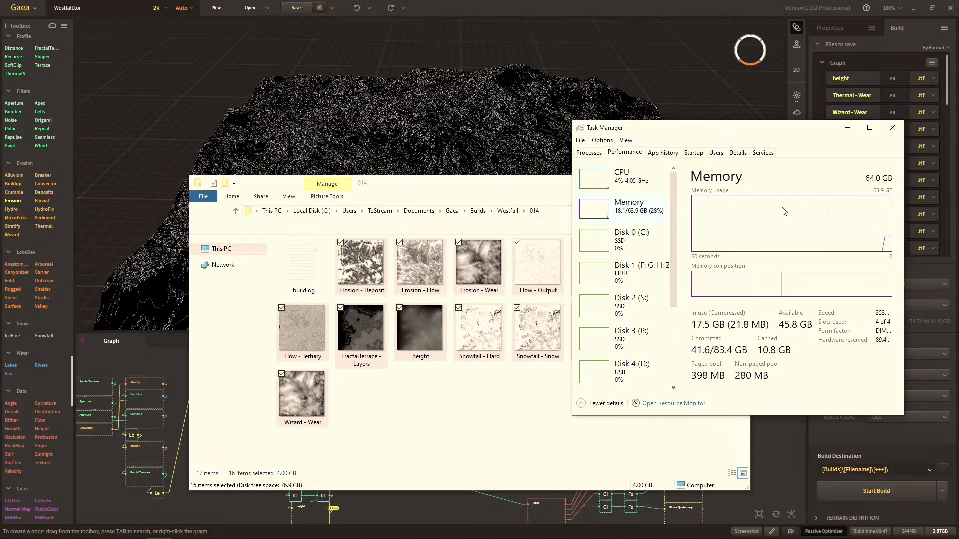
{"action": "left_click", "coordinate": [892, 127]}
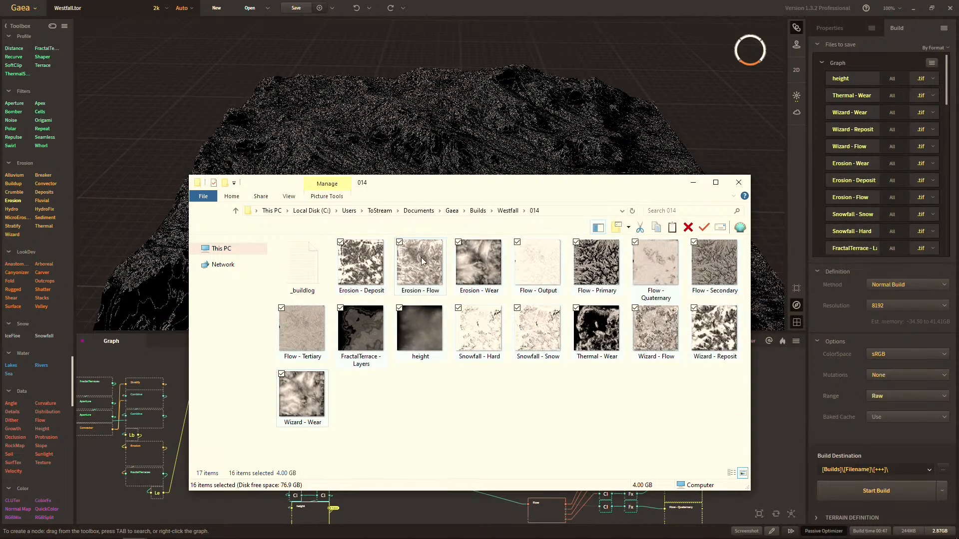
{"action": "left_click_drag", "start_coordinate": [424, 188], "coordinate": [340, 129]}
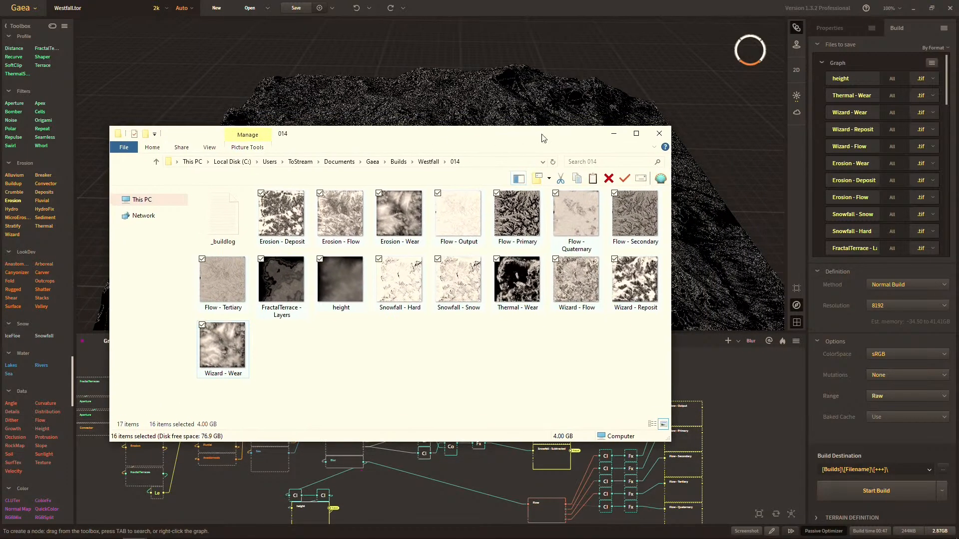
{"action": "left_click", "coordinate": [608, 123]}
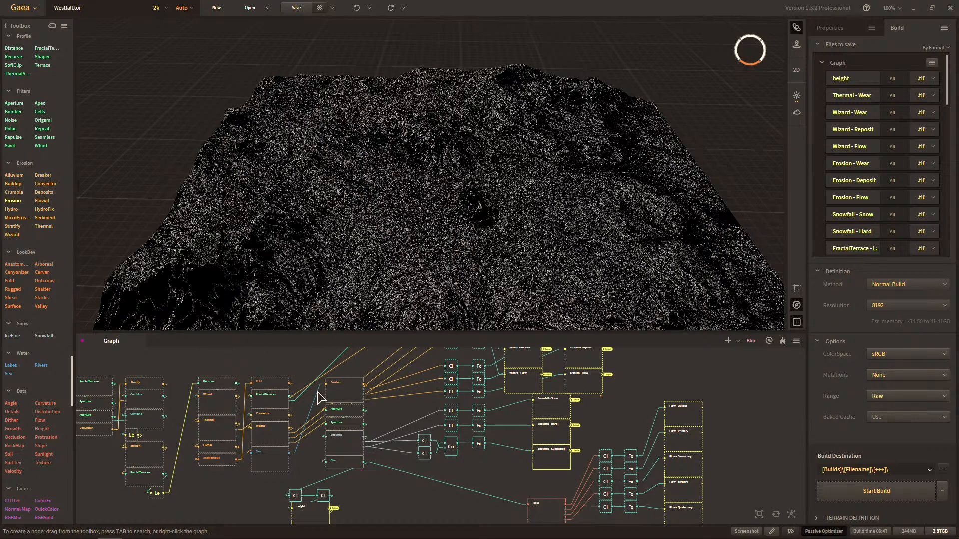
Rename the 8192 build's 014 folder as "Westfall - 8k" in the Westfall builds folder.
{"action": "key", "text": "alt+Tab"}
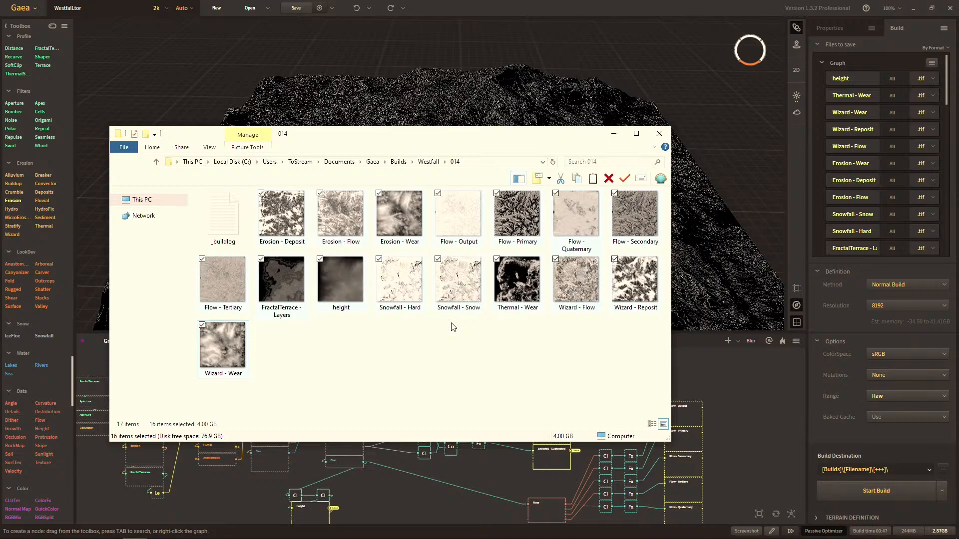
{"action": "key", "text": "alt+Up"}
{"action": "key", "text": "F2"}
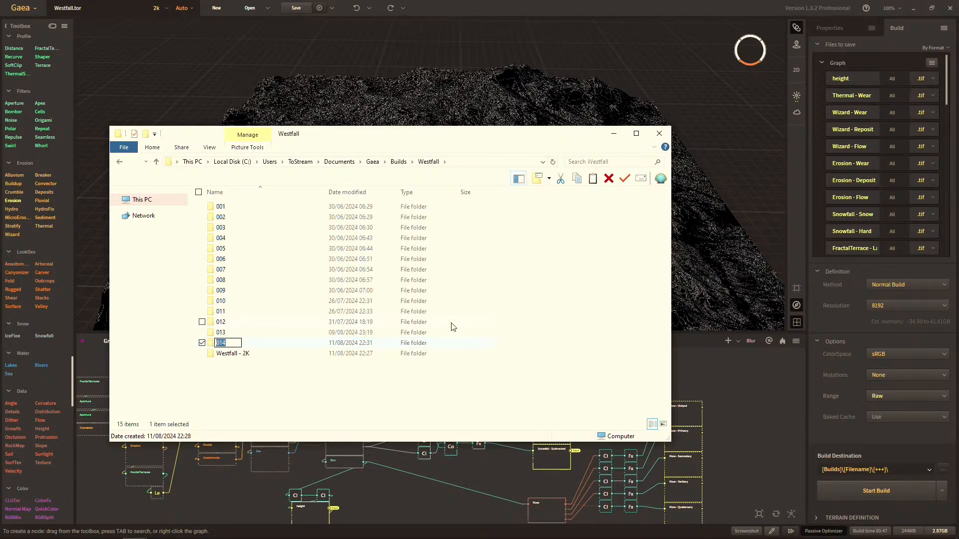
{"action": "type", "text": "Westfall - 18k"}
{"action": "key", "text": "Return"}
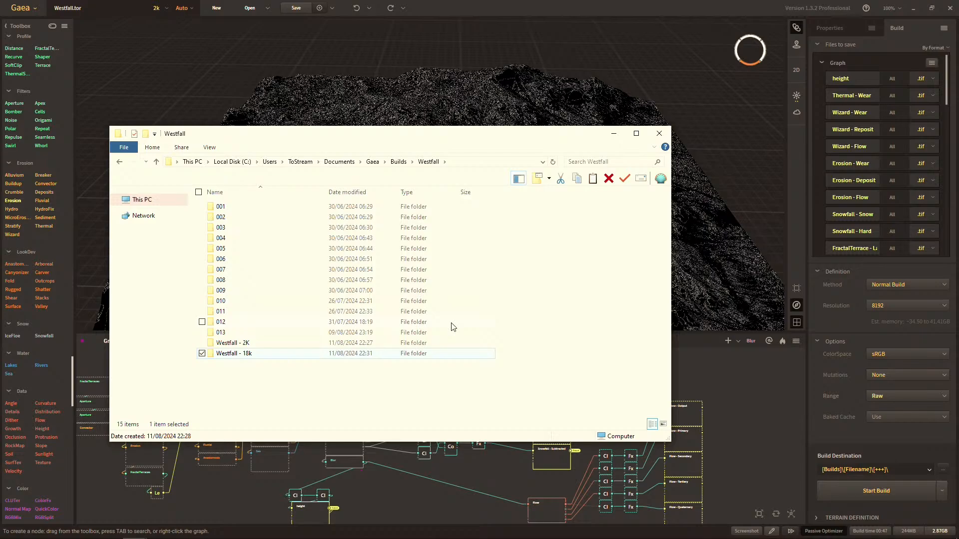
{"action": "key", "text": "F2"}
{"action": "key", "text": "End"}
{"action": "key", "text": "BackSpace"}
{"action": "key", "text": "BackSpace"}
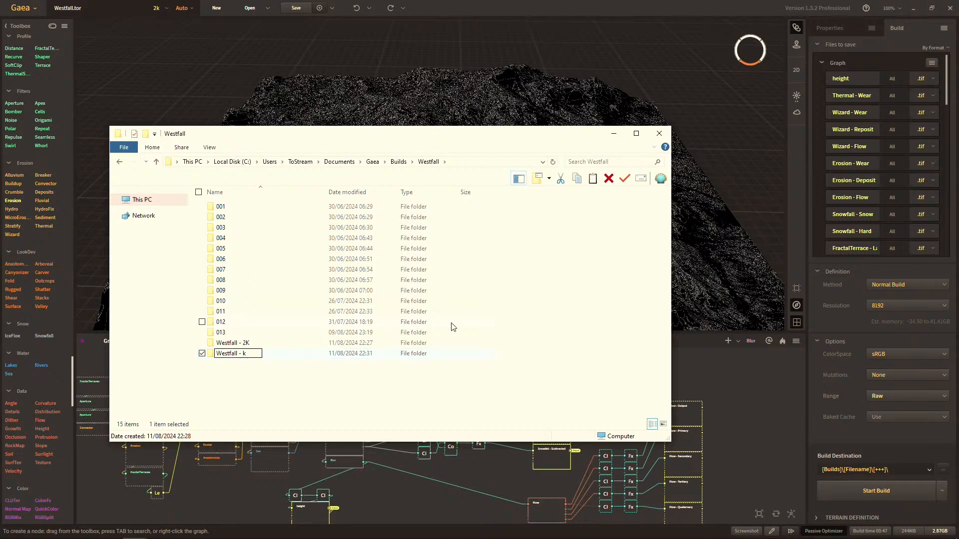
{"action": "type", "text": "8"}
{"action": "key", "text": "Return"}
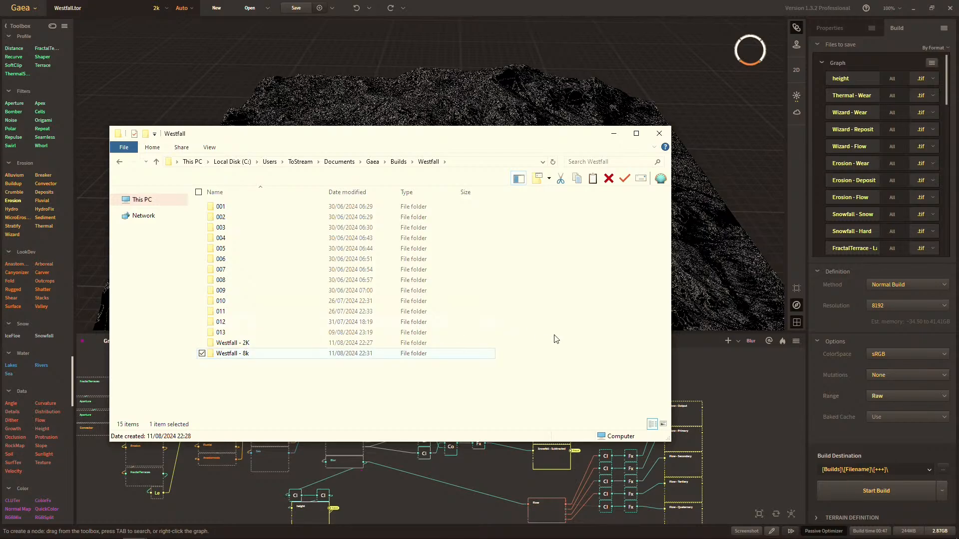
Save the Westfall project in Gaea and start a new project.
{"action": "left_click", "coordinate": [773, 394]}
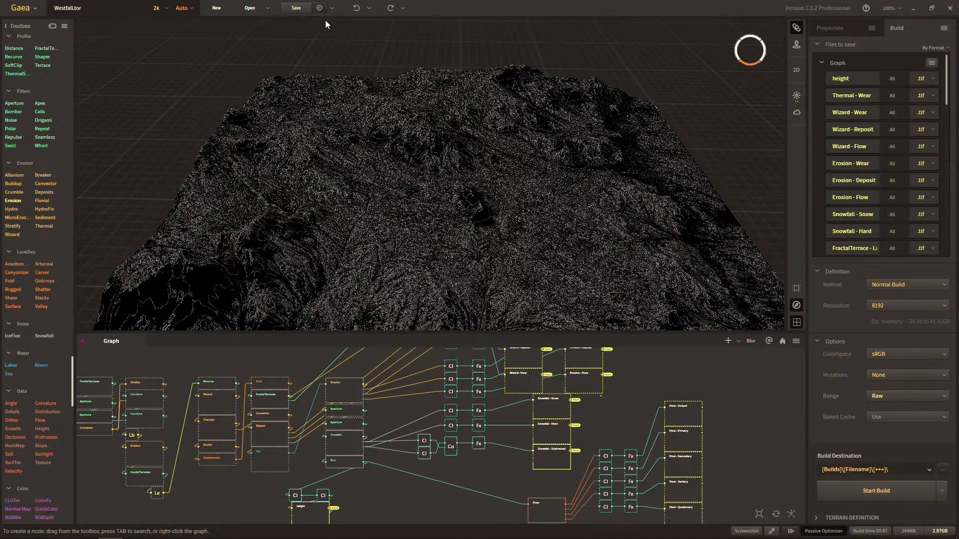
{"action": "left_click", "coordinate": [296, 7]}
{"action": "left_click", "coordinate": [36, 10]}
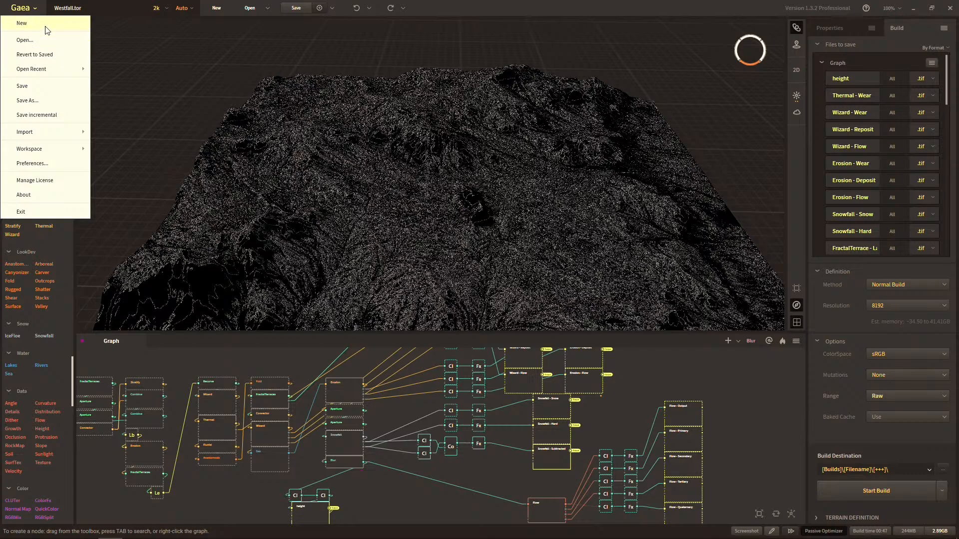
{"action": "left_click", "coordinate": [45, 26]}
{"action": "left_click", "coordinate": [467, 285]}
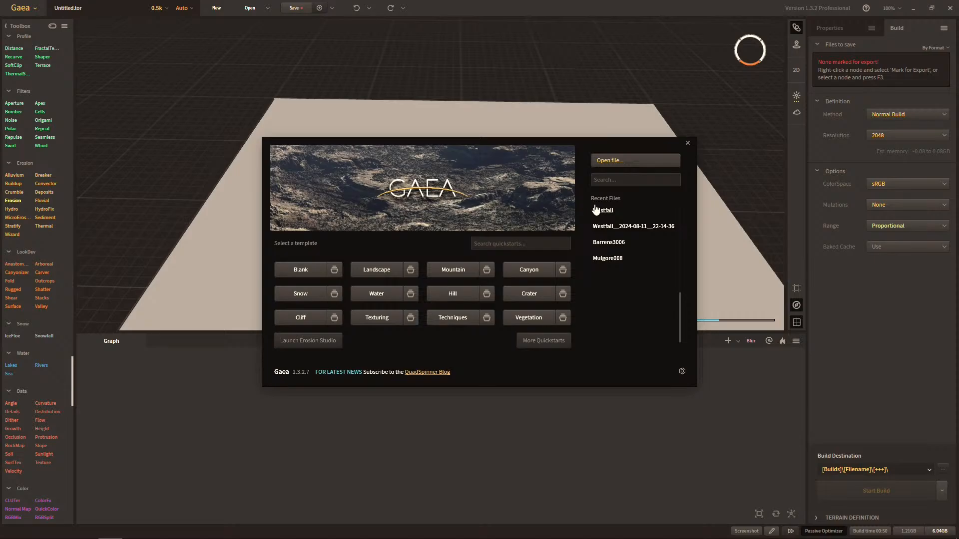
Save the new blank project as "Westfall - Splatmap Rock" in the Westfall project folder.
{"action": "mouse_move", "coordinate": [596, 208]}
{"action": "left_click", "coordinate": [687, 145]}
{"action": "left_click", "coordinate": [21, 7]}
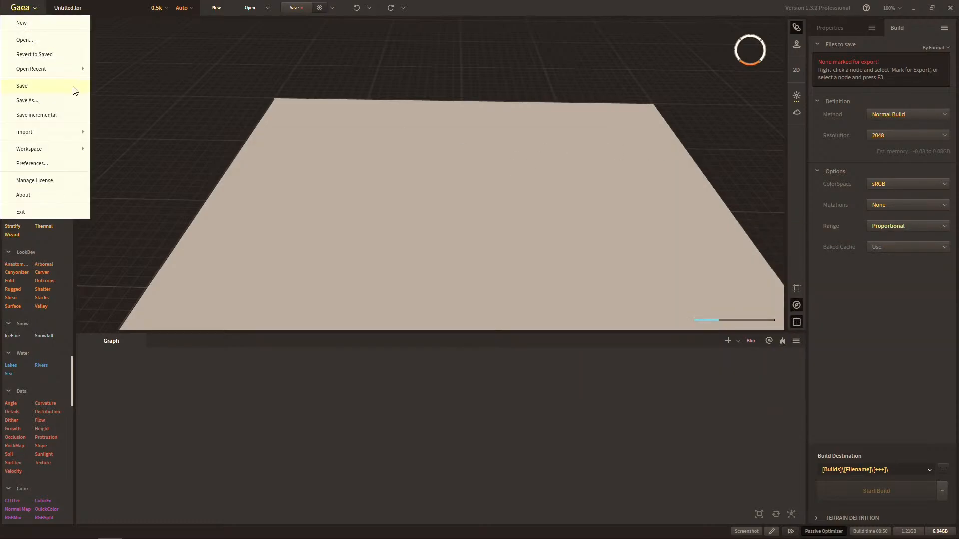
{"action": "left_click", "coordinate": [57, 99]}
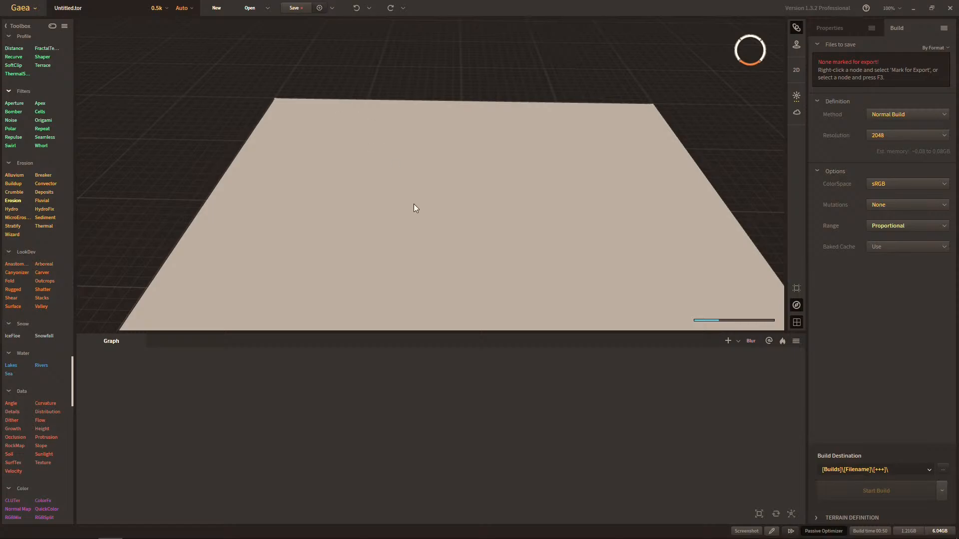
{"action": "type", "text": "Westf"}
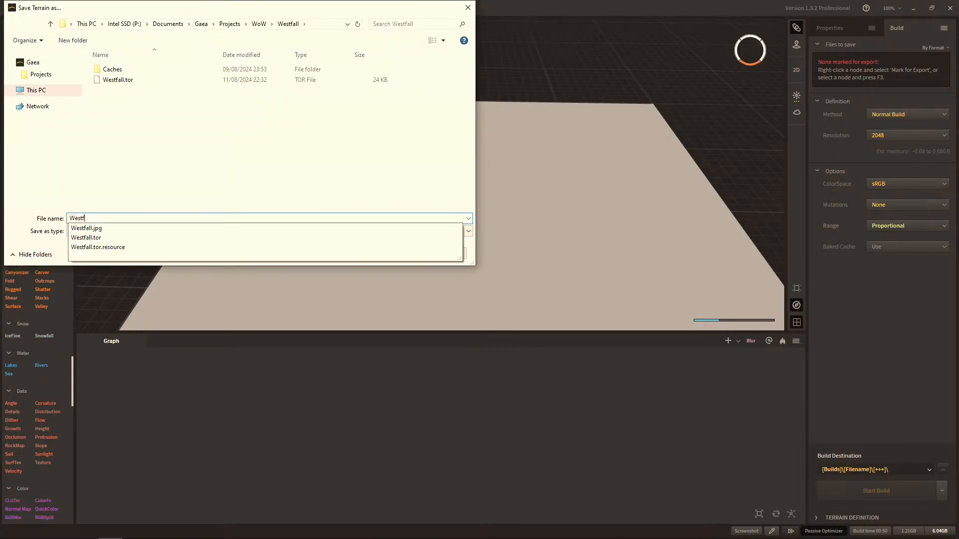
{"action": "type", "text": "all -"}
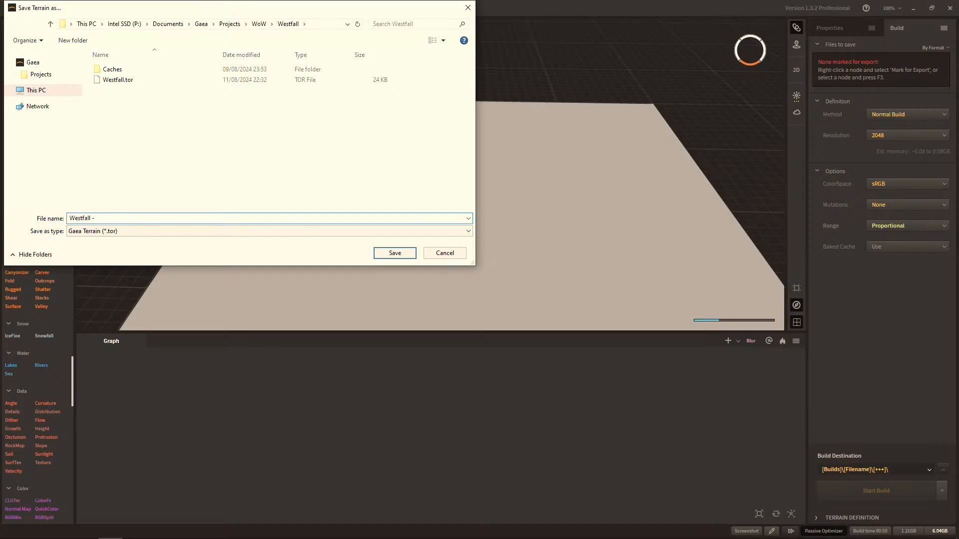
{"action": "type", "text": " Splatmap - Roc"}
{"action": "key", "text": "BackSpace"}
{"action": "key", "text": "BackSpace"}
{"action": "key", "text": "BackSpace"}
{"action": "type", "text": "Rock"}
{"action": "key", "text": "Return"}
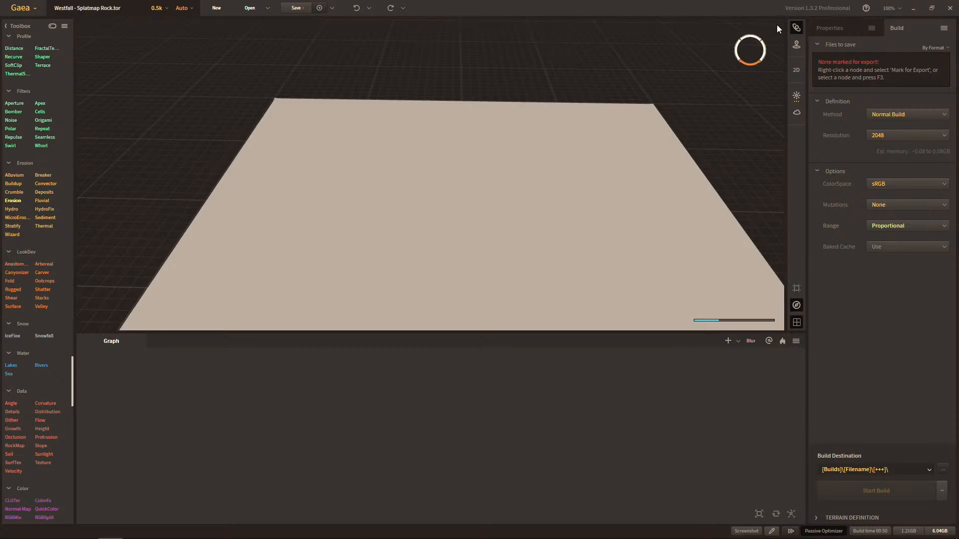
Add a File node to the empty graph.
{"action": "left_click", "coordinate": [825, 27]}
{"action": "left_click", "coordinate": [900, 28]}
{"action": "right_click", "coordinate": [201, 379]}
{"action": "type", "text": "file"}
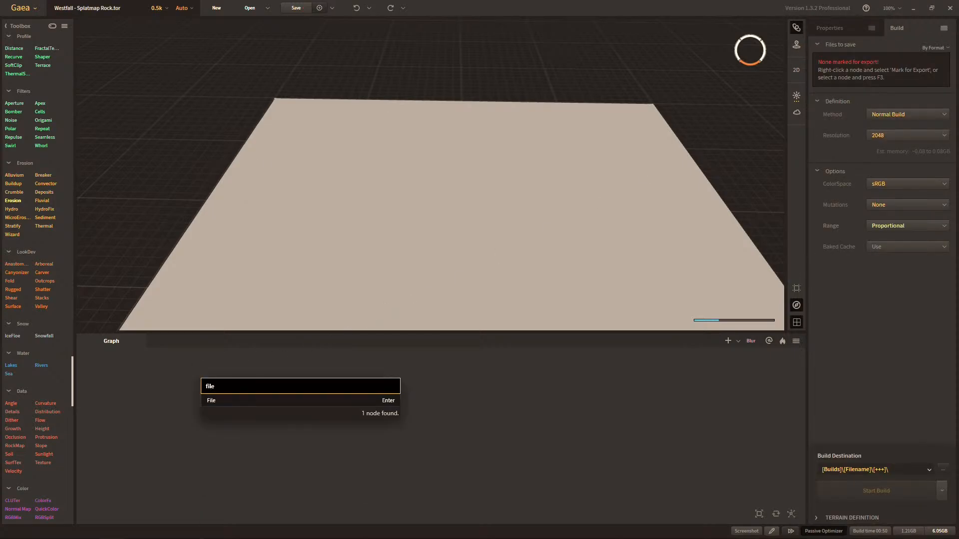
{"action": "key", "text": "Return"}
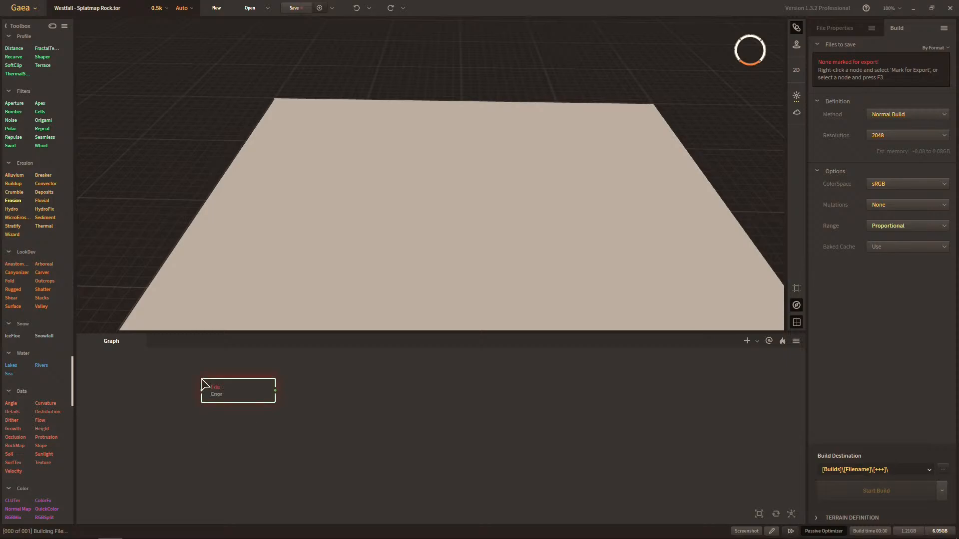
Set the preview resolution to 4k, going through 2k and accepting the 4096 x 4096 engine switch.
{"action": "left_click", "coordinate": [160, 8]}
{"action": "left_click", "coordinate": [159, 49]}
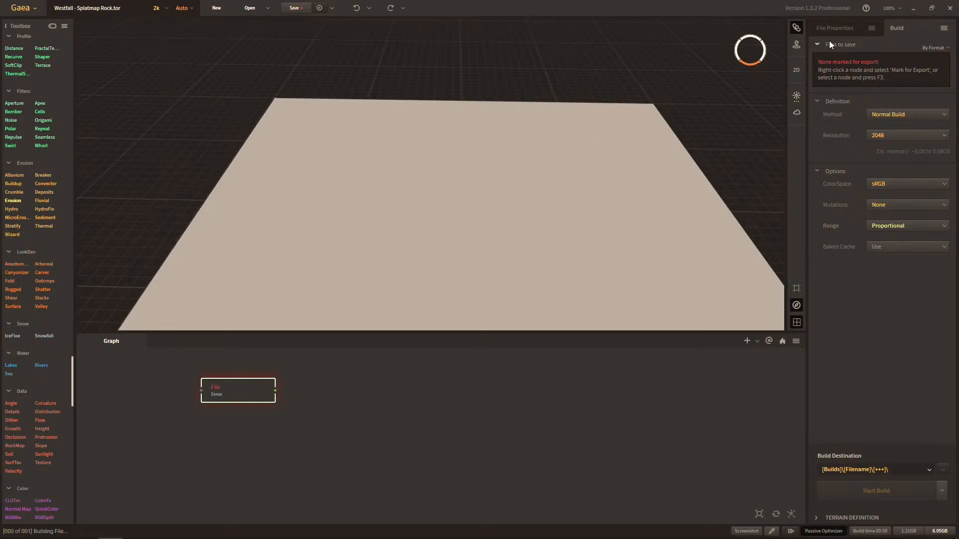
{"action": "left_click", "coordinate": [167, 7]}
{"action": "left_click", "coordinate": [167, 63]}
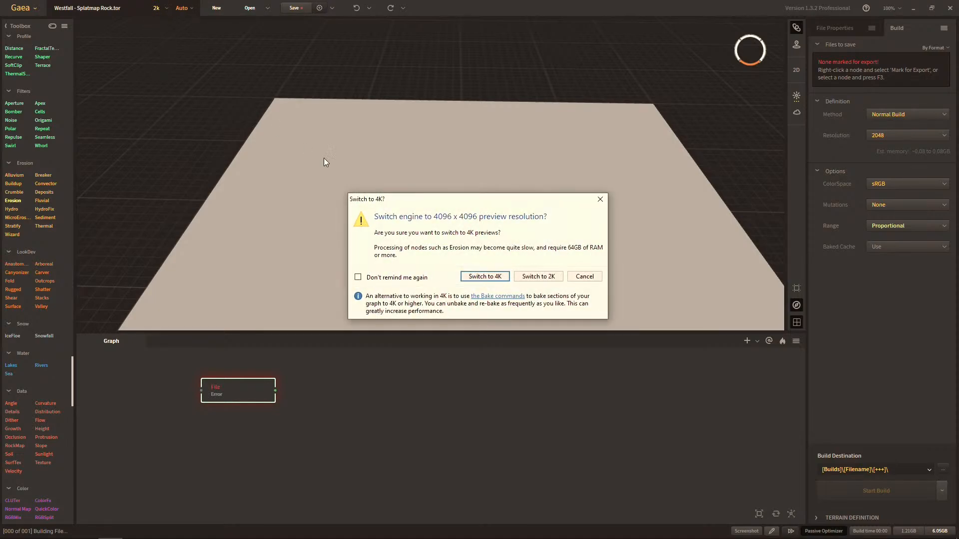
{"action": "left_click", "coordinate": [494, 275]}
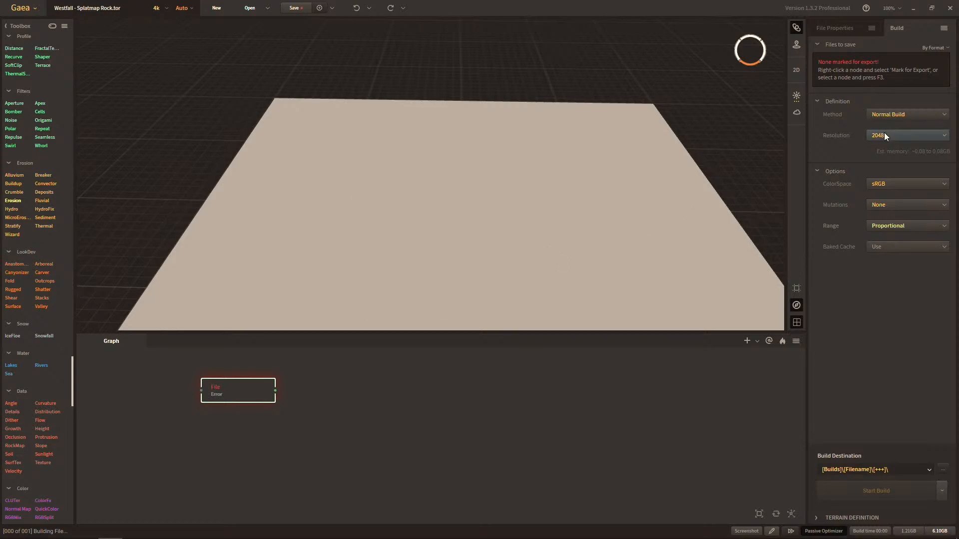
Browse for the File node's source image in the WoW, Projects and Builds folders on drive P, looking for the Westfall builds.
{"action": "left_click", "coordinate": [837, 31]}
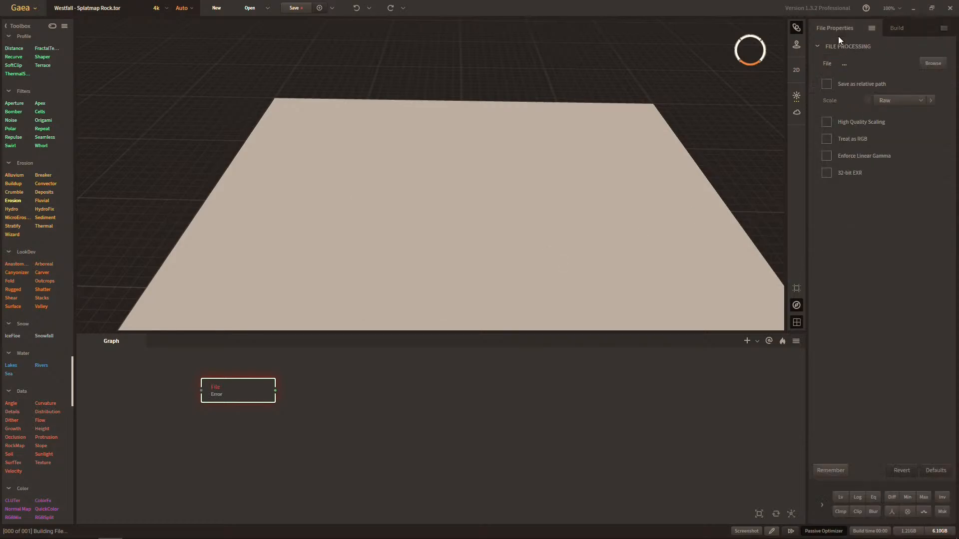
{"action": "left_click", "coordinate": [932, 64]}
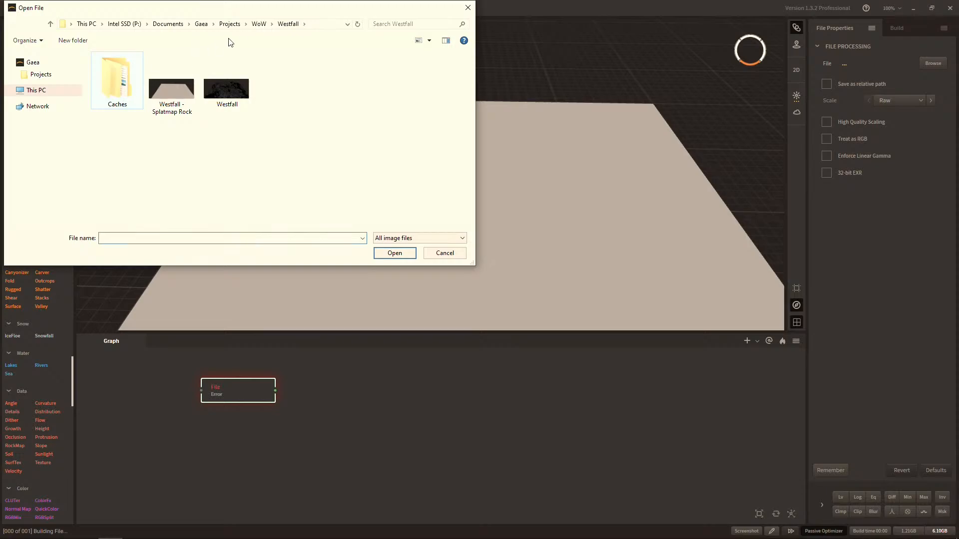
{"action": "left_click", "coordinate": [259, 24]}
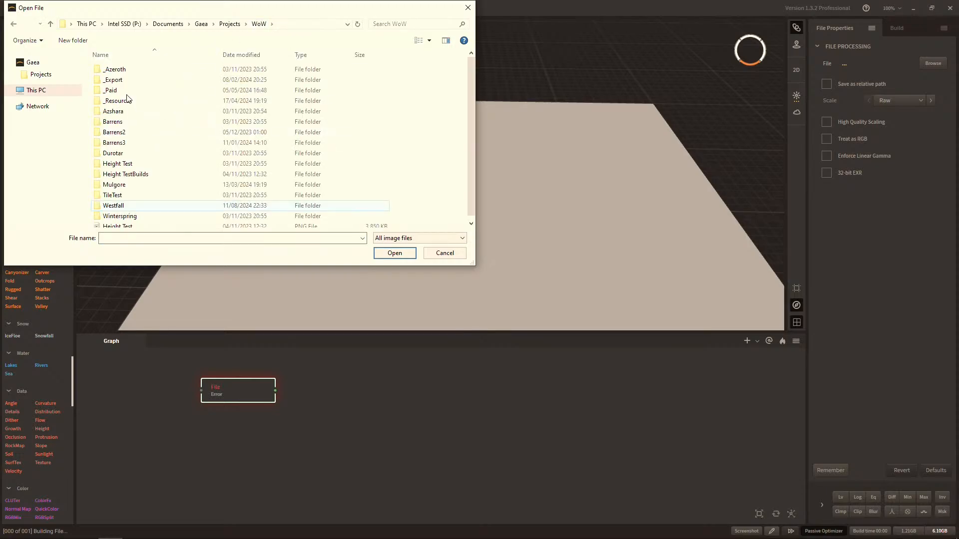
{"action": "left_click", "coordinate": [228, 24]}
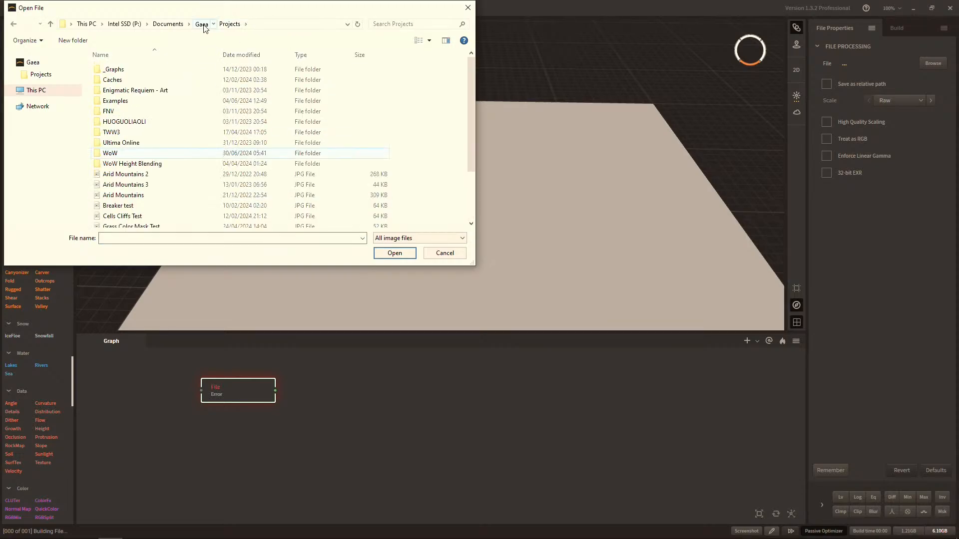
{"action": "left_click", "coordinate": [201, 25]}
{"action": "double_click", "coordinate": [135, 83]}
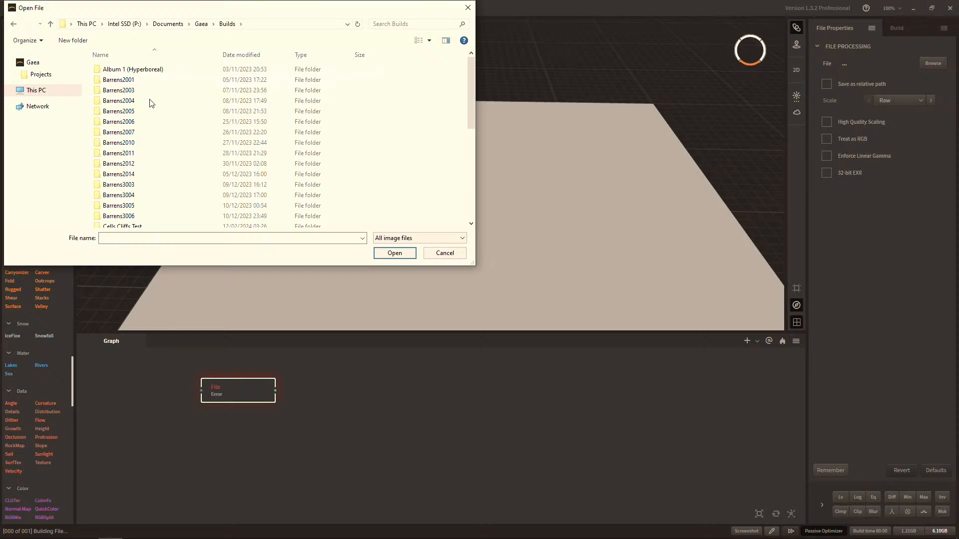
{"action": "scroll", "coordinate": [152, 104], "scroll_direction": "down", "scroll_amount": 7}
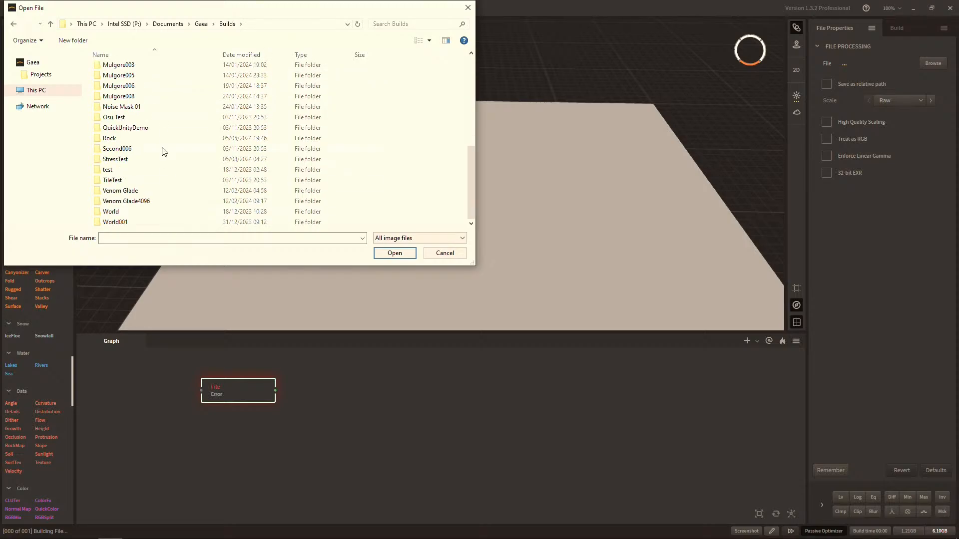
{"action": "scroll", "coordinate": [165, 193], "scroll_direction": "up", "scroll_amount": 5}
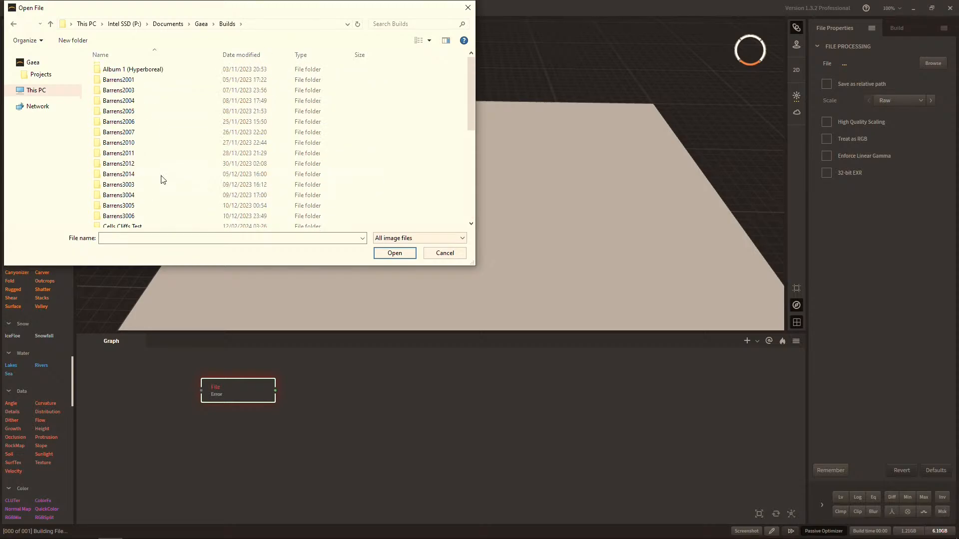
{"action": "scroll", "coordinate": [163, 180], "scroll_direction": "down", "scroll_amount": 5}
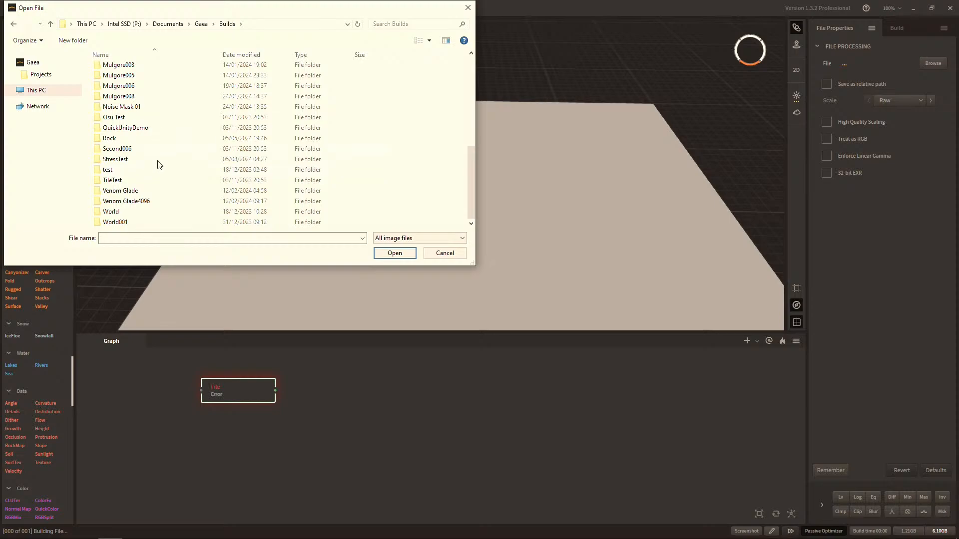
Locate the Westfall builds under This PC's Documents > Gaea > Builds in the file picker, and close it without choosing a file.
{"action": "left_click", "coordinate": [168, 24]}
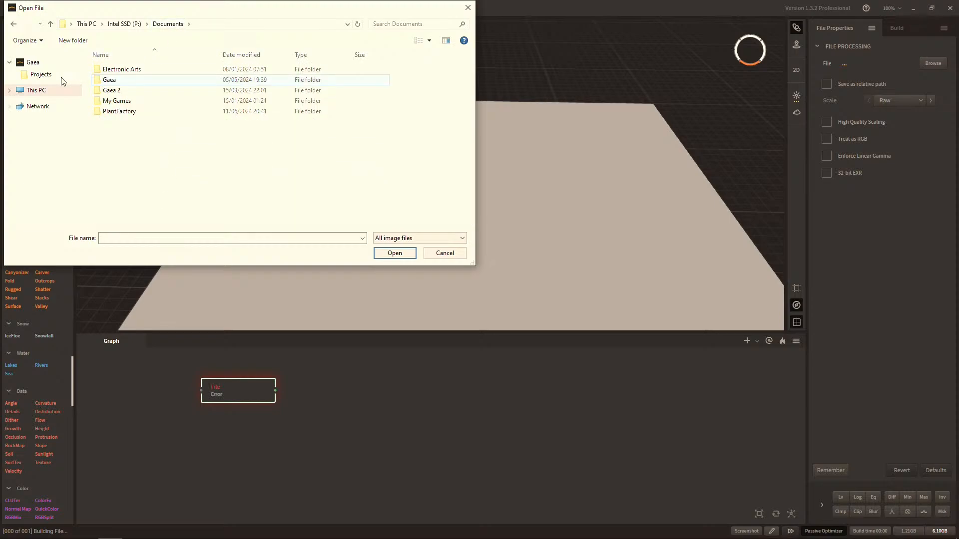
{"action": "left_click", "coordinate": [9, 91]}
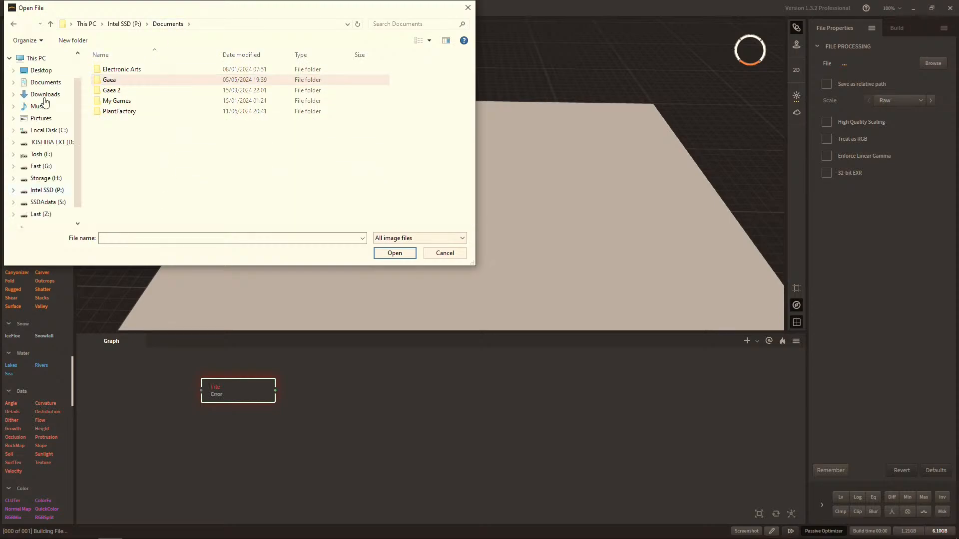
{"action": "left_click", "coordinate": [46, 83]}
{"action": "left_click", "coordinate": [11, 58]}
{"action": "double_click", "coordinate": [119, 78]}
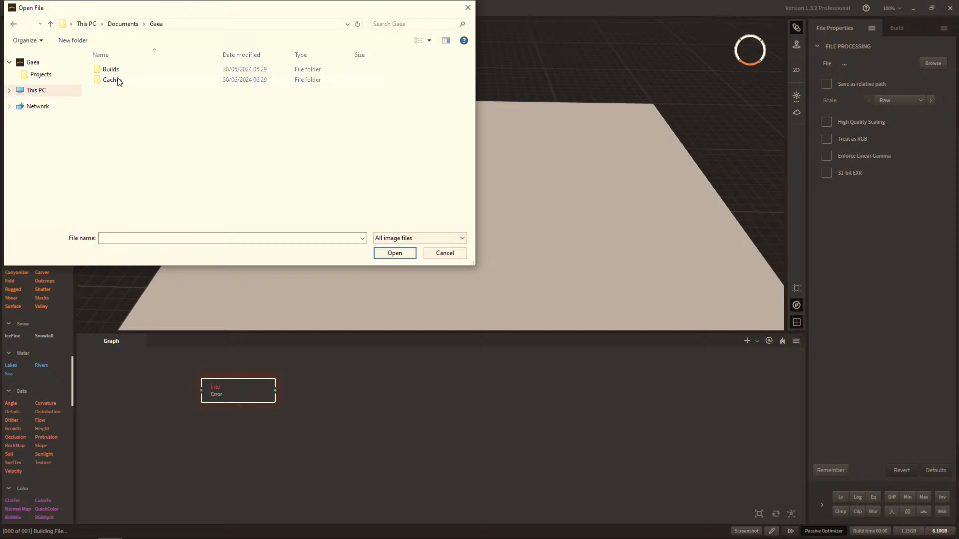
{"action": "double_click", "coordinate": [131, 71]}
{"action": "double_click", "coordinate": [130, 70]}
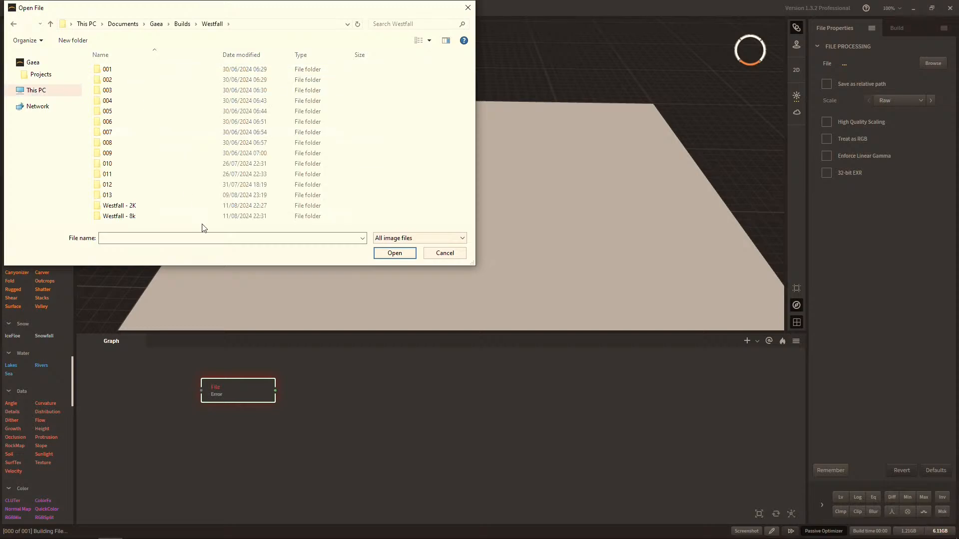
{"action": "left_click", "coordinate": [133, 206]}
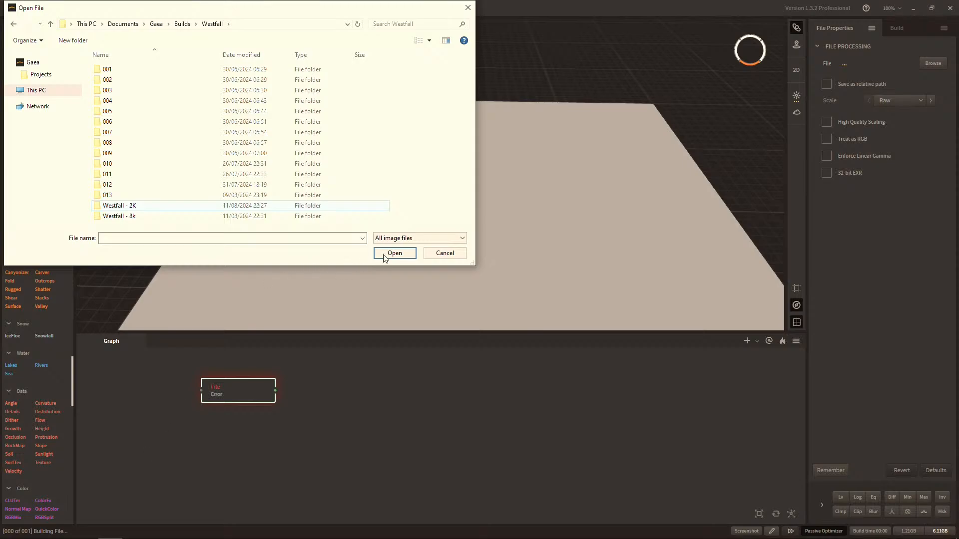
{"action": "left_click", "coordinate": [428, 253]}
Switch to the Westfall builds folder in File Explorer and select both the "Westfall - 2K" and "Westfall - 8k" folders.
{"action": "key", "text": "super"}
{"action": "left_click", "coordinate": [135, 530]}
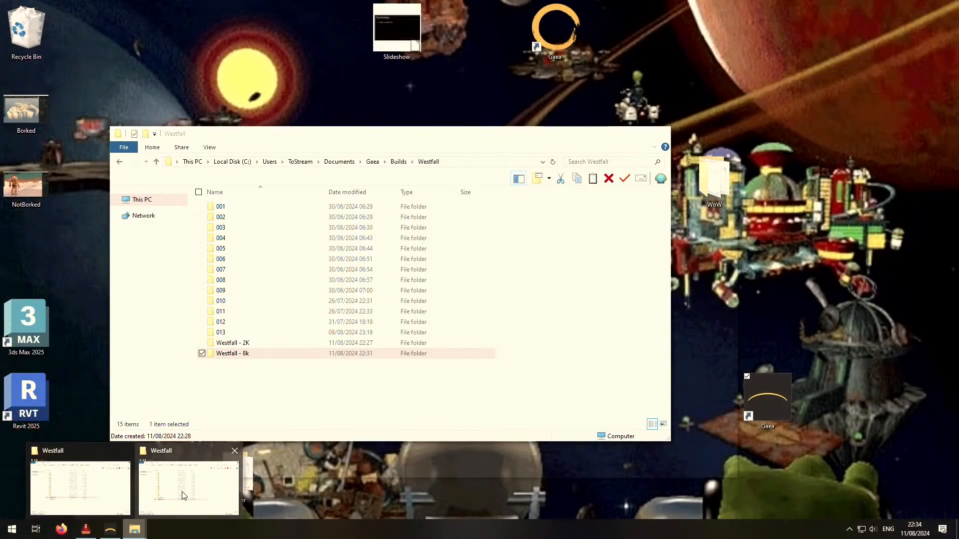
{"action": "left_click", "coordinate": [183, 495]}
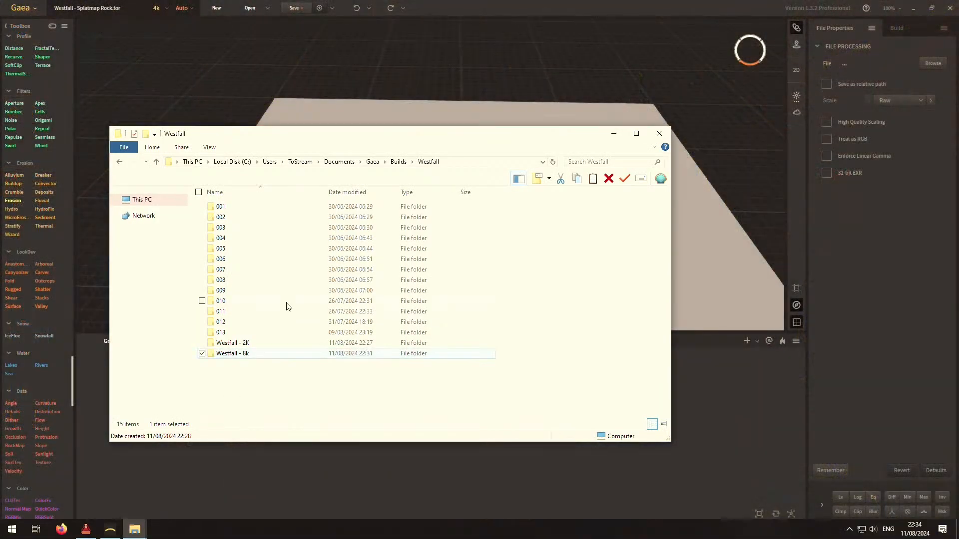
{"action": "left_click", "coordinate": [247, 343], "text": "ctrl"}
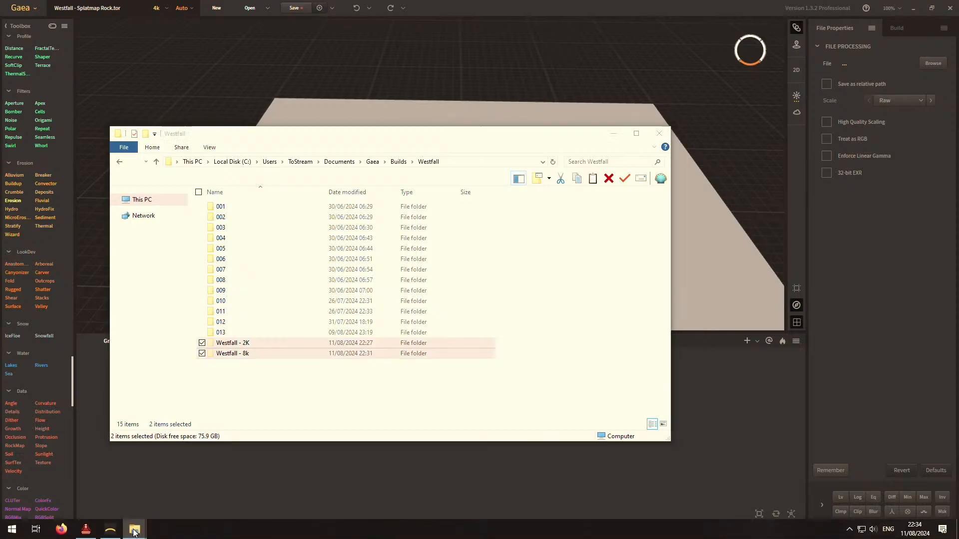
Check the parent Gaea and Documents folders in the second File Explorer window, and close that window.
{"action": "mouse_move", "coordinate": [133, 529]}
{"action": "left_click", "coordinate": [102, 502]}
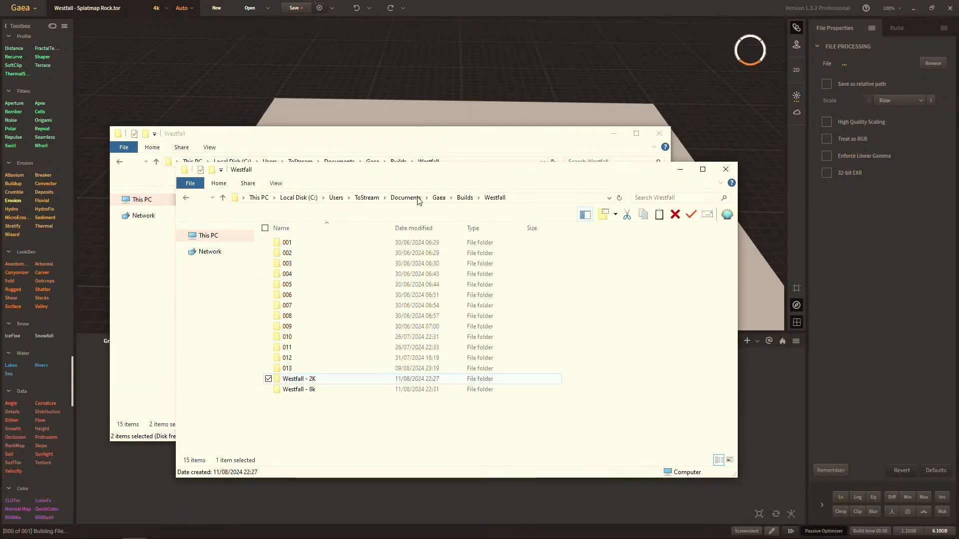
{"action": "left_click", "coordinate": [438, 198]}
{"action": "left_click", "coordinate": [409, 201]}
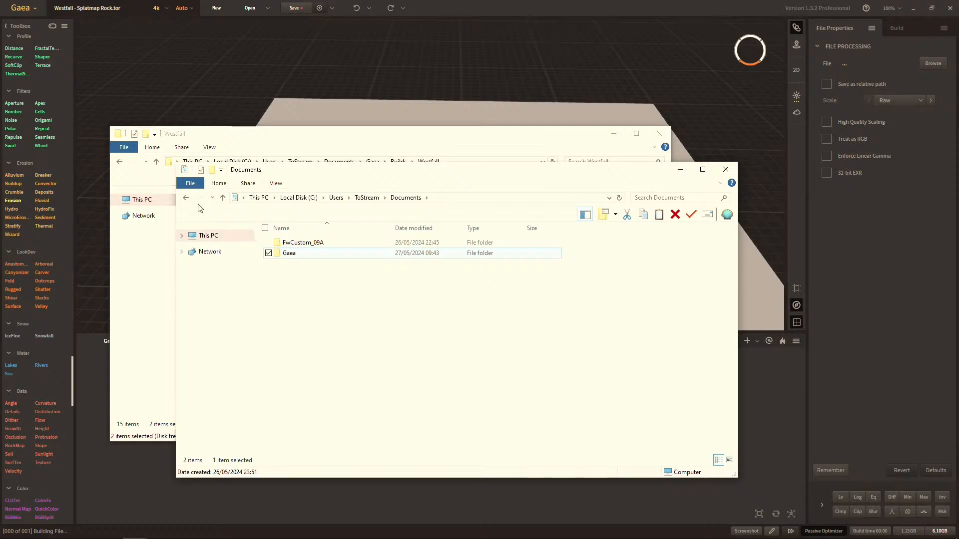
{"action": "left_click", "coordinate": [725, 171]}
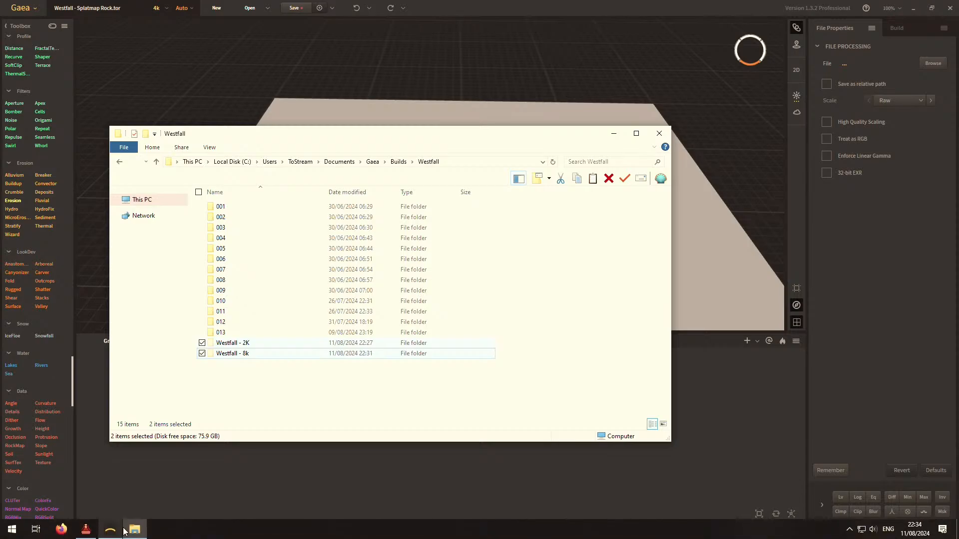
Return to Gaea, show the build command line for the splatmap project and copy it to the clipboard.
{"action": "left_click", "coordinate": [881, 194]}
{"action": "left_click", "coordinate": [896, 28]}
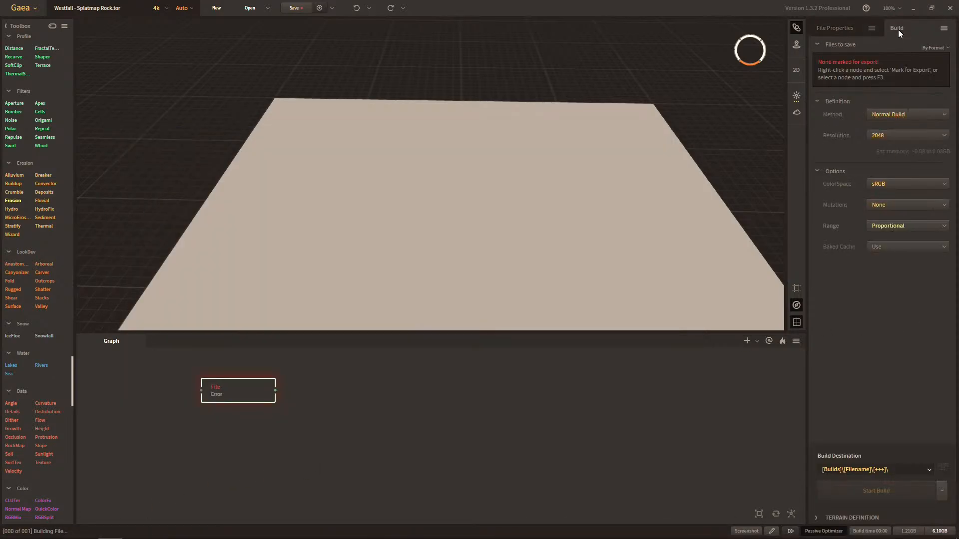
{"action": "left_click", "coordinate": [944, 497]}
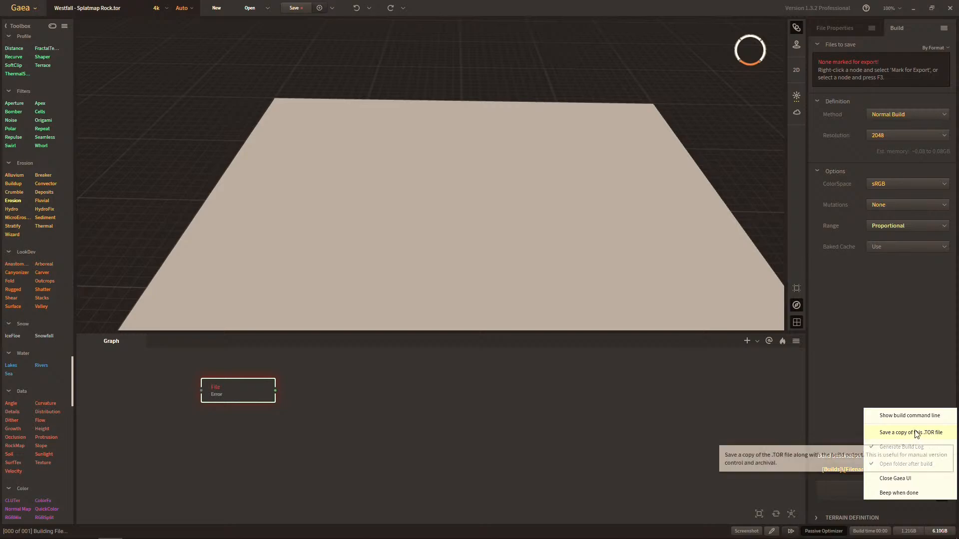
{"action": "left_click", "coordinate": [764, 473]}
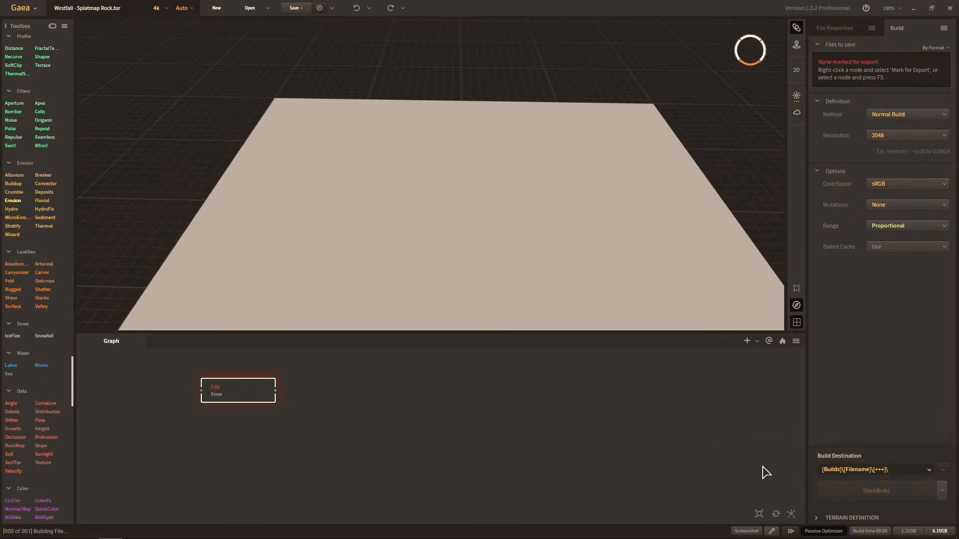
{"action": "left_click", "coordinate": [941, 491]}
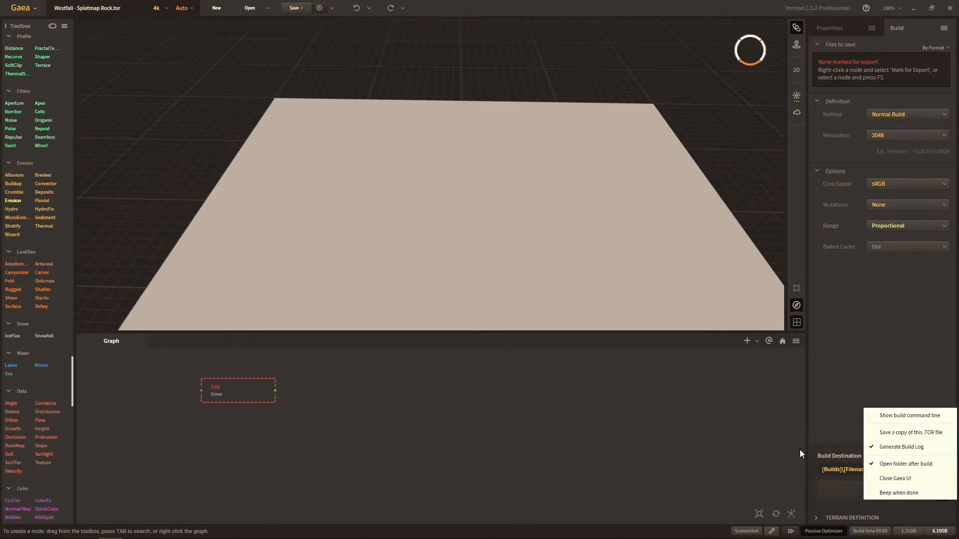
{"action": "left_click", "coordinate": [896, 416]}
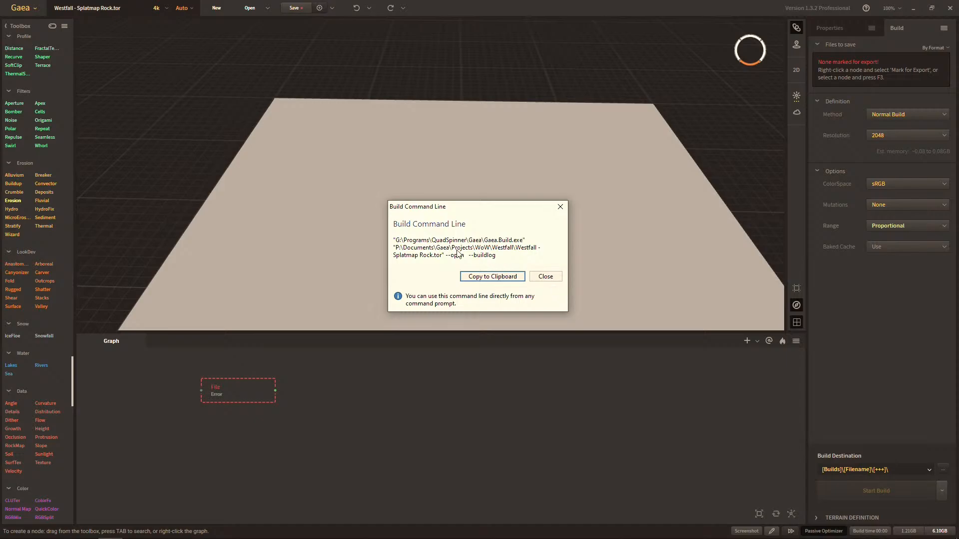
{"action": "left_click", "coordinate": [487, 276]}
{"action": "key", "text": "super"}
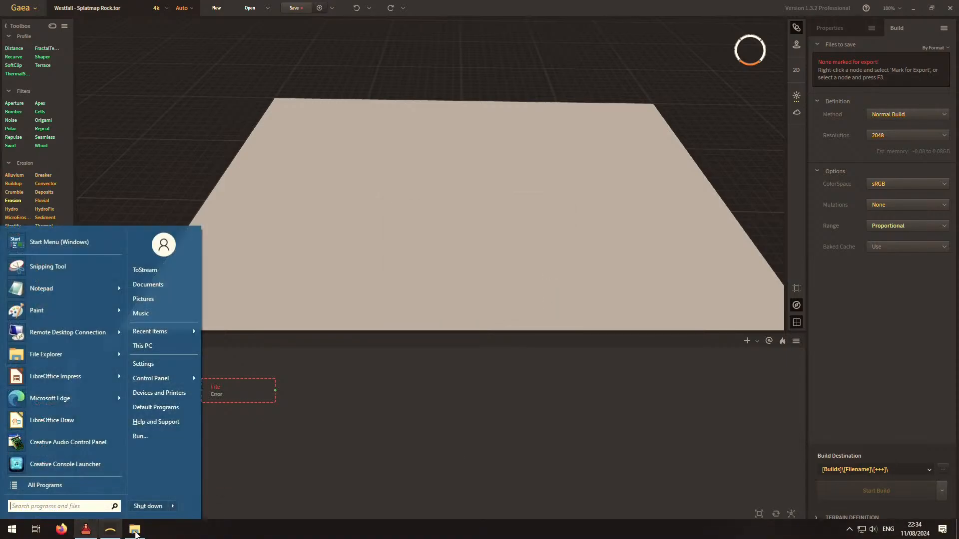
Switch to File Explorer and go to the project folder P:\Documents\Gaea\Projects\WoW\Westfall, using the path contained in the copied build command line.
{"action": "left_click", "coordinate": [135, 531]}
{"action": "left_click", "coordinate": [468, 163]}
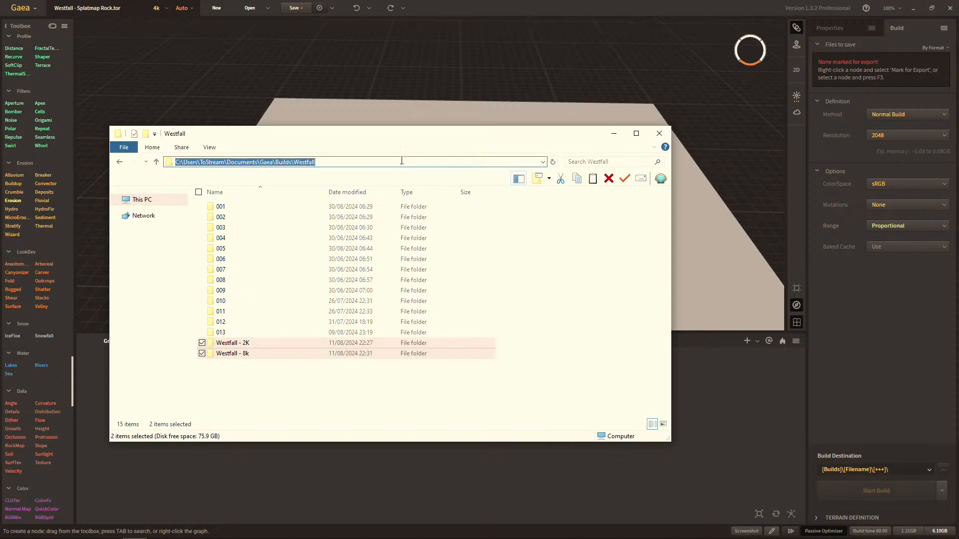
{"action": "type", "text": "\"C:\\Users\\ToStream\\AppData\\Local\\Programs\\QuadSpinner\\Gaea\\Gaea.Build.exe\" \"P:\\Documents\\Gaea\\Projects\\WoW\\Westfall\\Westfall - Splatmap Rock.tor\" --open  --buildlog"}
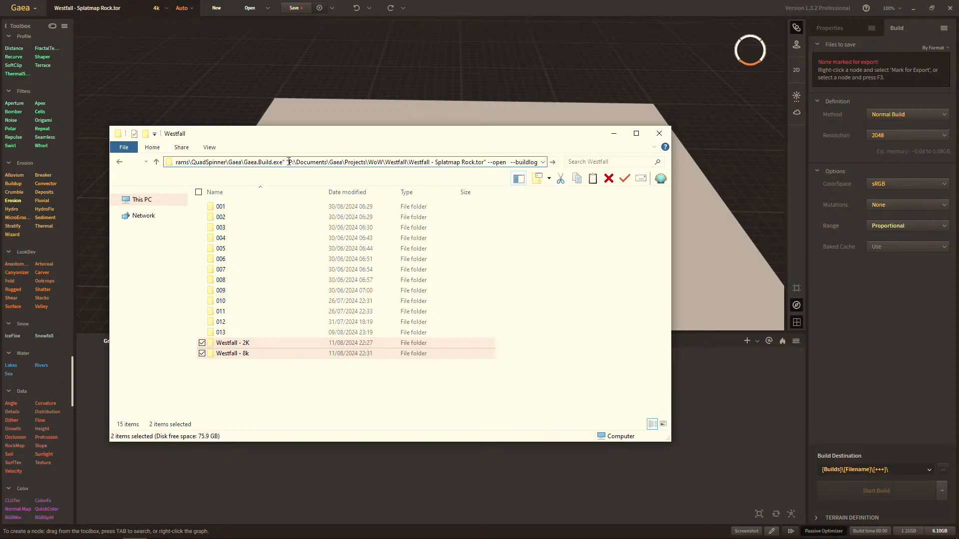
{"action": "left_click_drag", "start_coordinate": [289, 163], "coordinate": [83, 161]}
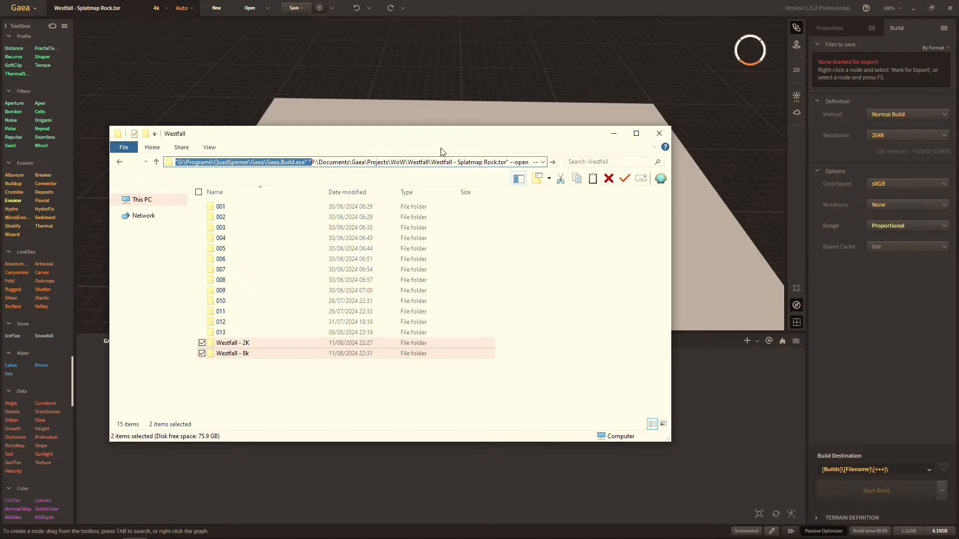
{"action": "key", "text": "BackSpace"}
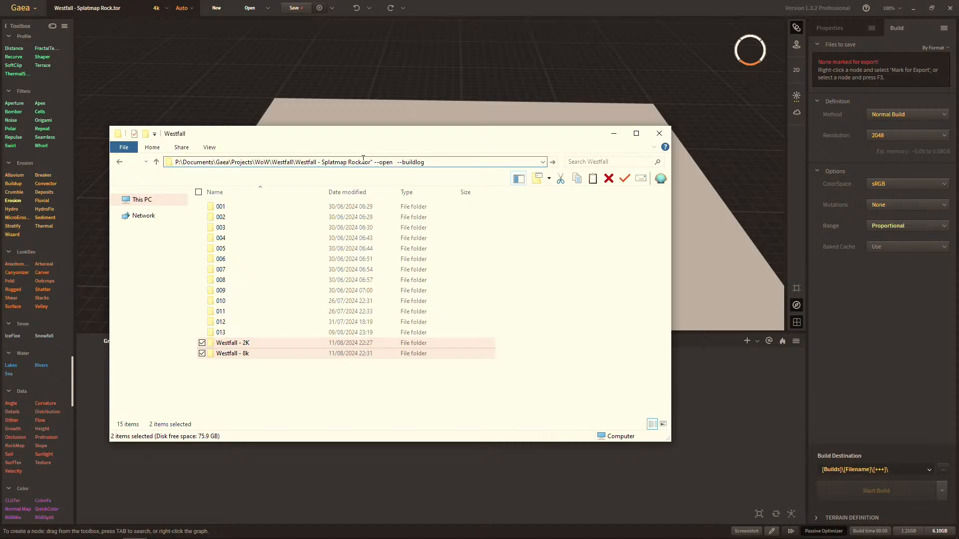
{"action": "left_click_drag", "start_coordinate": [297, 165], "coordinate": [487, 171]}
{"action": "key", "text": "BackSpace"}
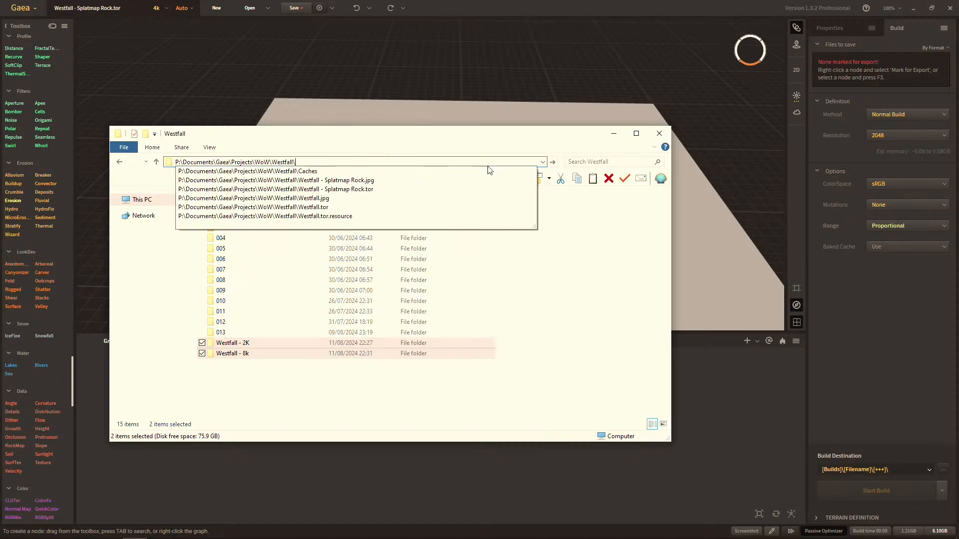
{"action": "key", "text": "Return"}
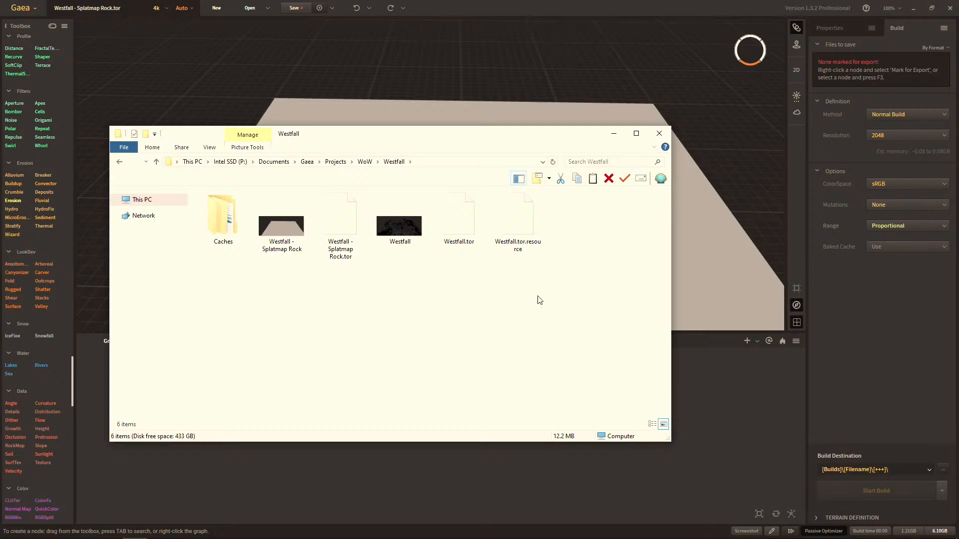
Open a second File Explorer window showing This PC's Documents folder.
{"action": "key", "text": "super"}
{"action": "right_click", "coordinate": [127, 533]}
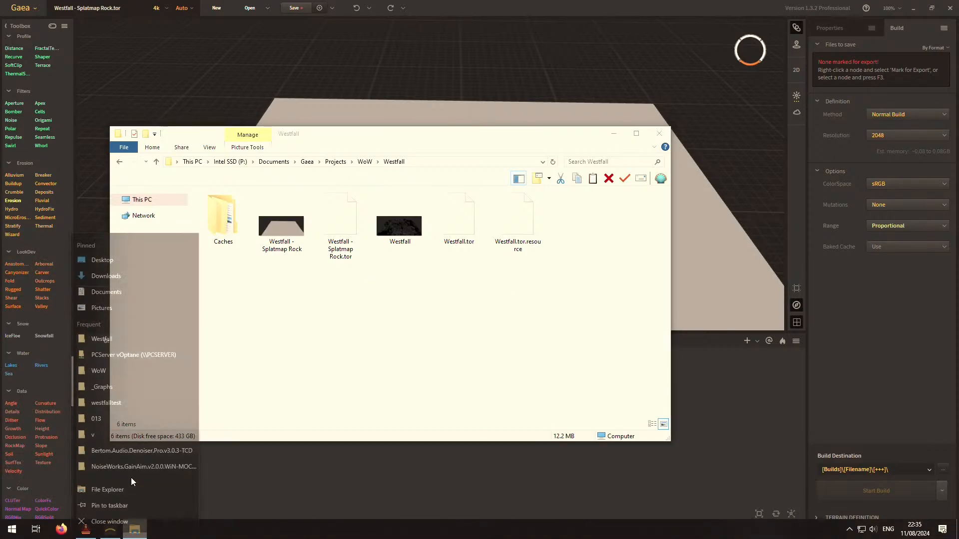
{"action": "left_click", "coordinate": [124, 276]}
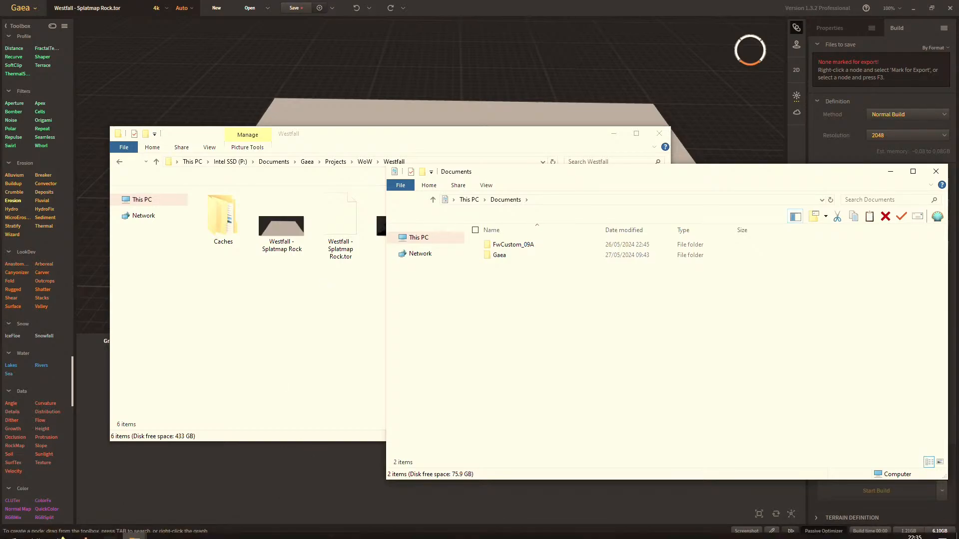
{"action": "mouse_move", "coordinate": [148, 531]}
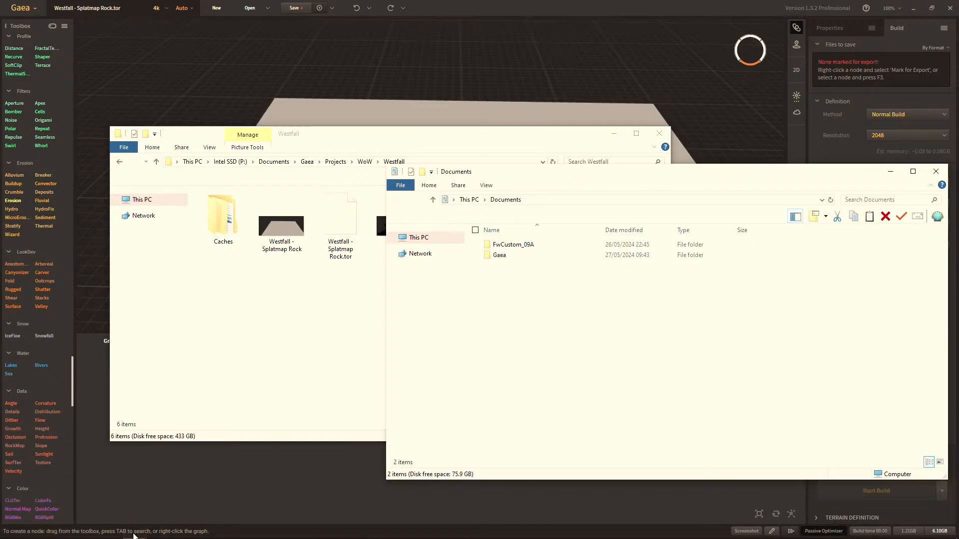
{"action": "right_click", "coordinate": [134, 529]}
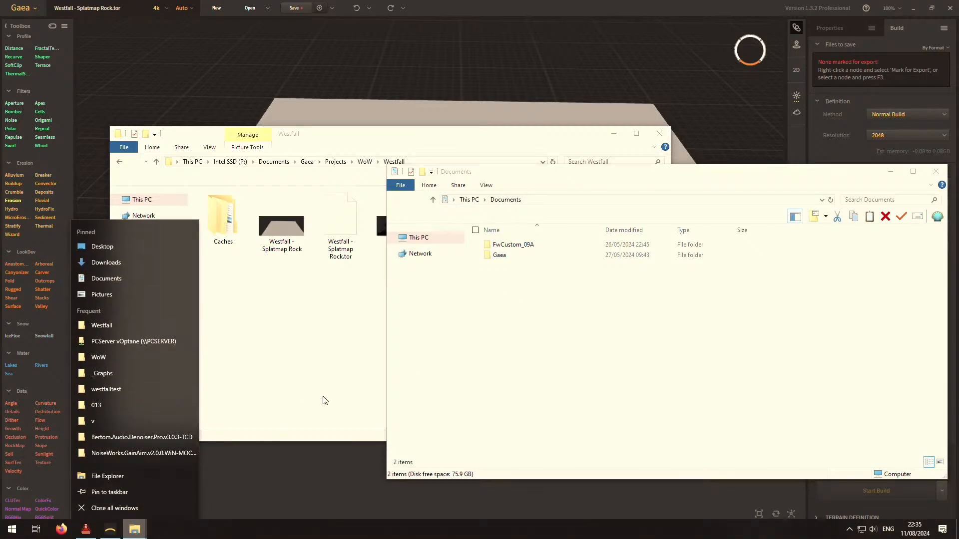
{"action": "left_click", "coordinate": [454, 379]}
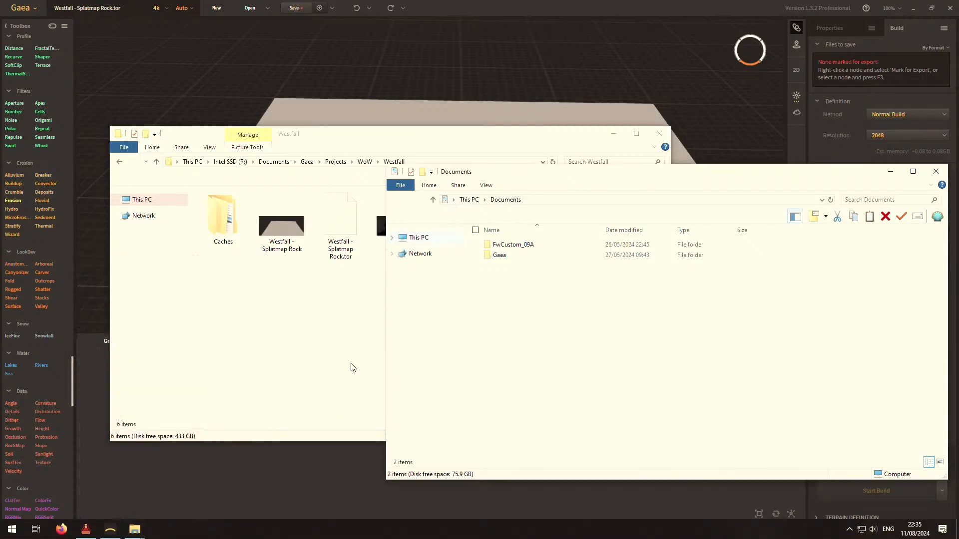
{"action": "left_click", "coordinate": [505, 256]}
{"action": "left_click", "coordinate": [527, 246]}
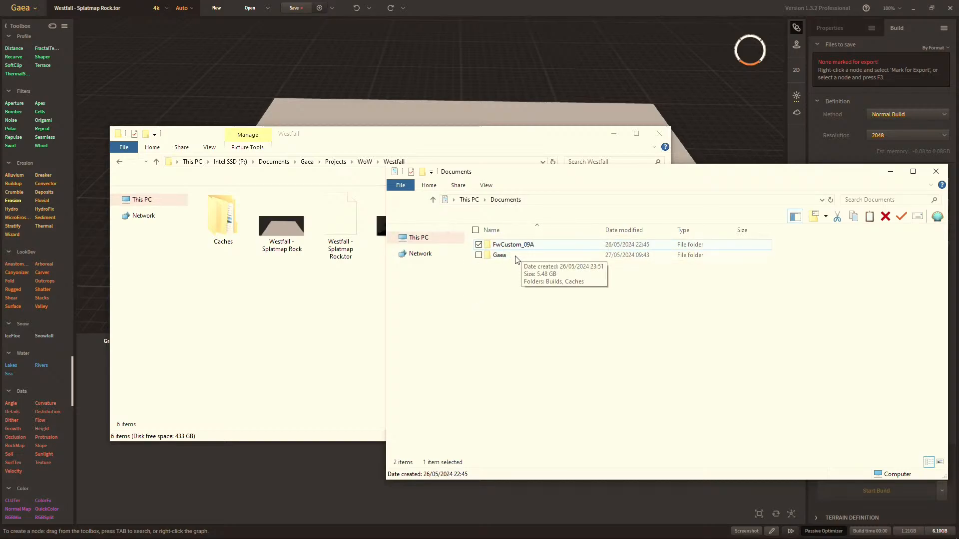
{"action": "double_click", "coordinate": [516, 256]}
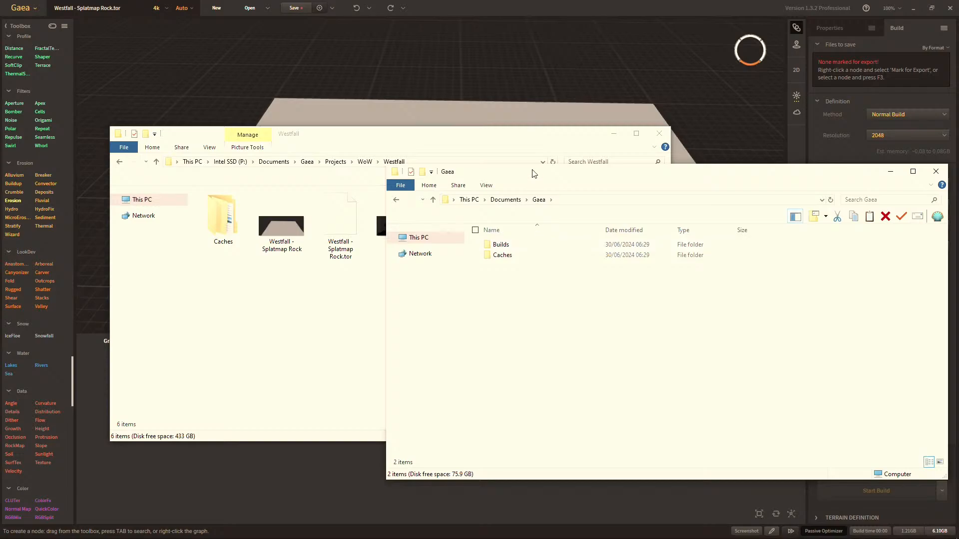
{"action": "left_click_drag", "start_coordinate": [533, 174], "coordinate": [517, 301]}
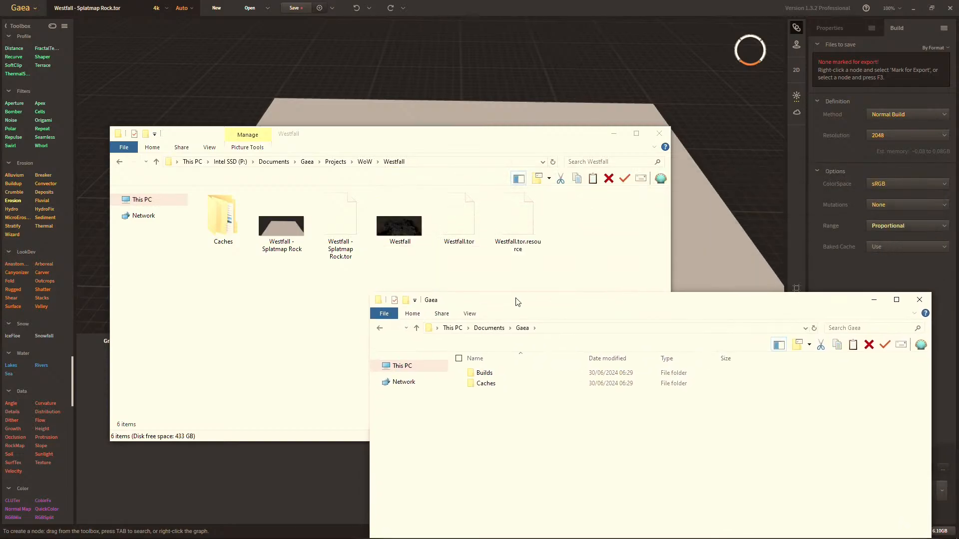
{"action": "double_click", "coordinate": [491, 393]}
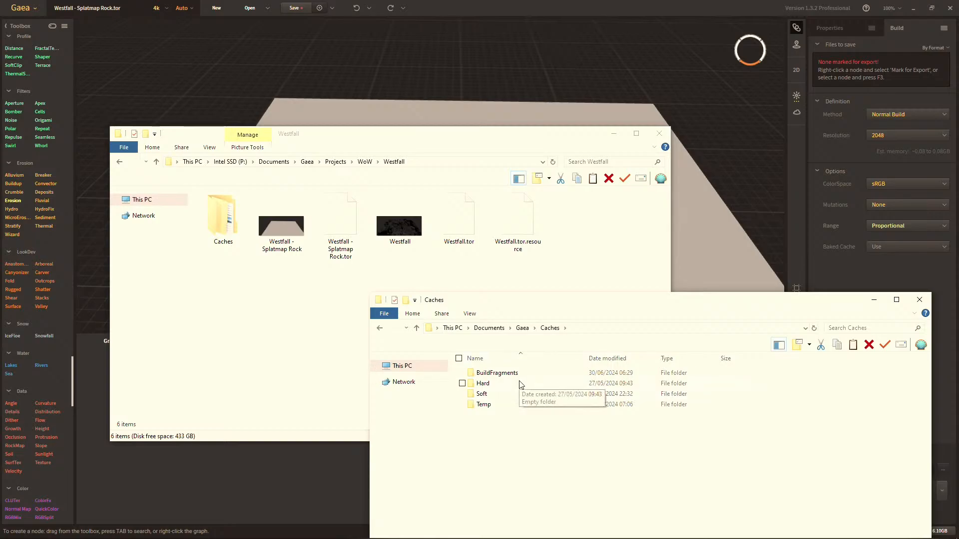
{"action": "left_click_drag", "start_coordinate": [459, 306], "coordinate": [459, 295]}
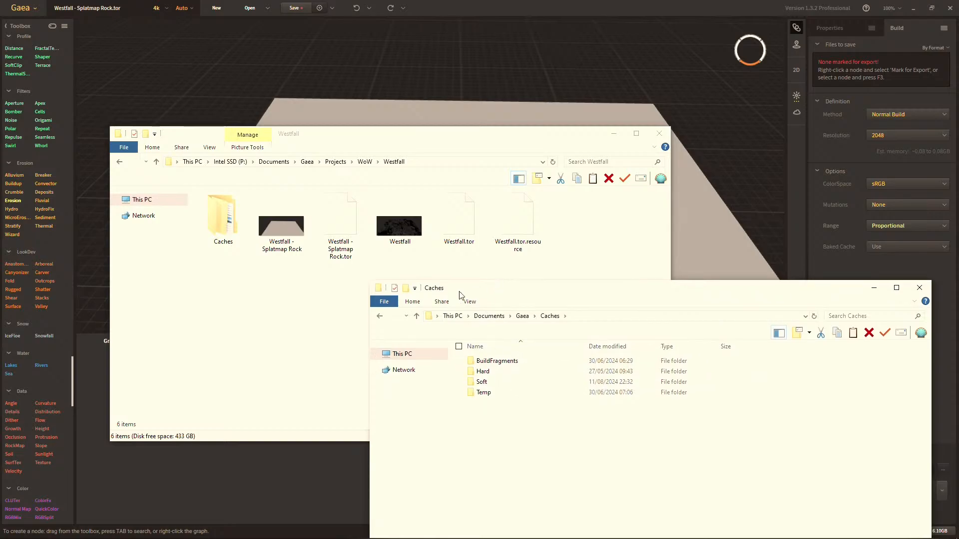
{"action": "left_click", "coordinate": [417, 315]}
{"action": "left_click_drag", "start_coordinate": [523, 294], "coordinate": [523, 260]}
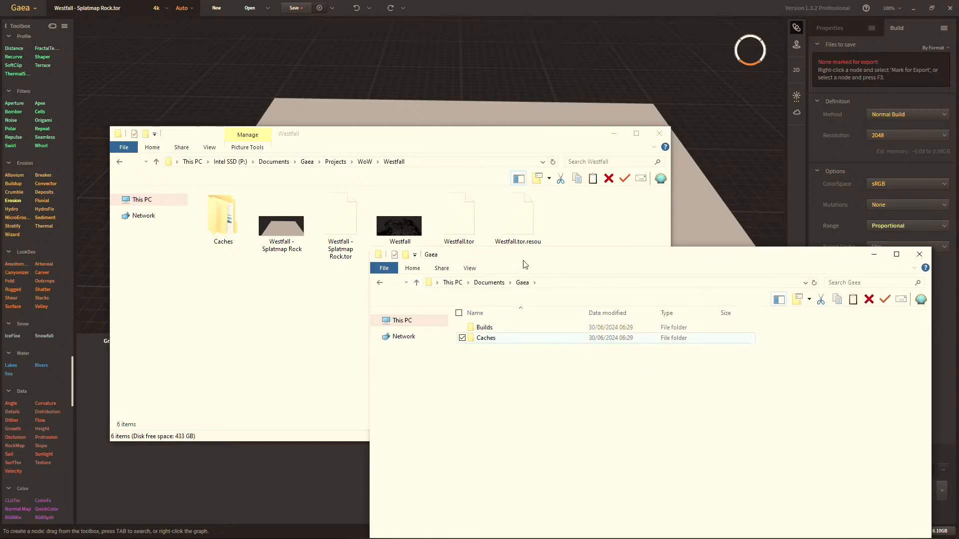
{"action": "left_click", "coordinate": [489, 282]}
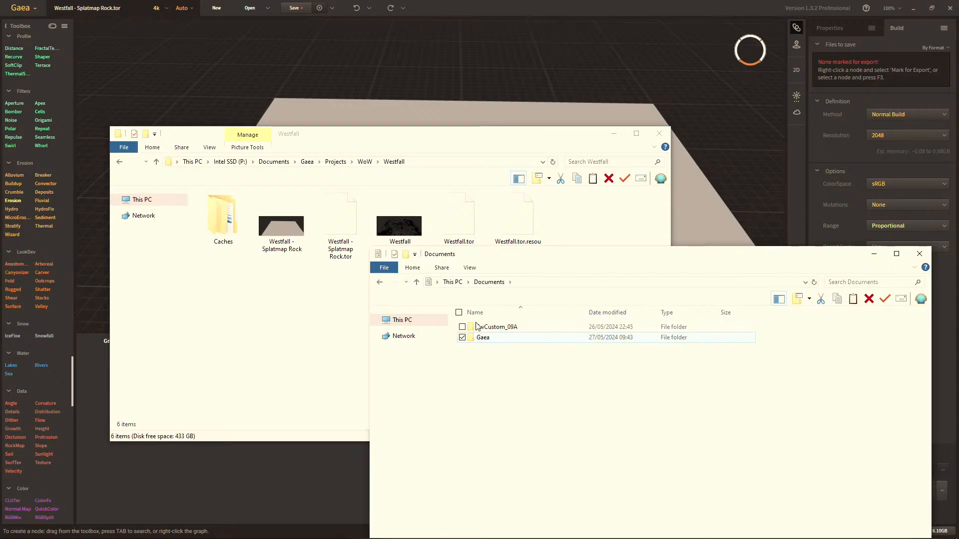
{"action": "left_click", "coordinate": [558, 283]}
{"action": "key", "text": "ctrl+v"}
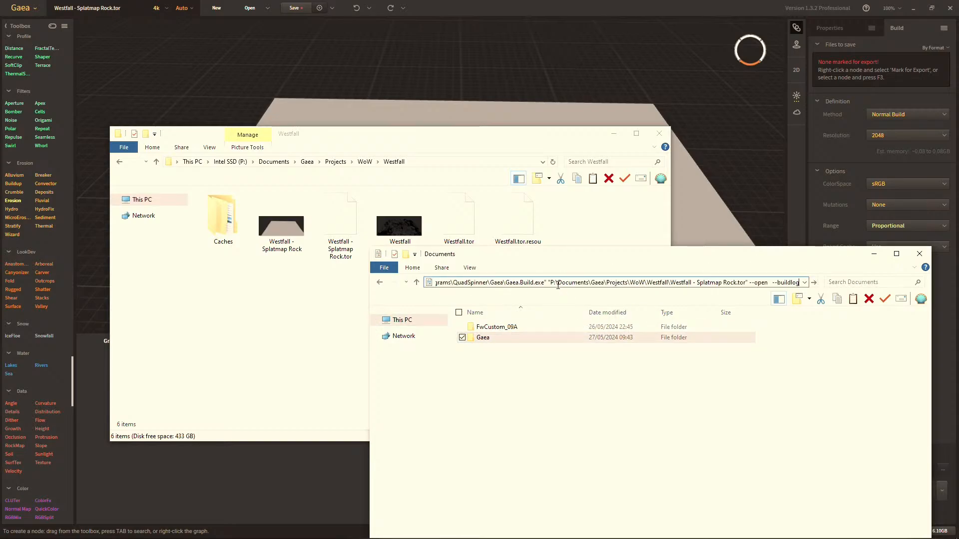
{"action": "left_click", "coordinate": [643, 440]}
Move the "Westfall - 2K" and "Westfall - 8k" folders from Gaea > Builds > Westfall into the Westfall project folder, and close the second window.
{"action": "double_click", "coordinate": [531, 337]}
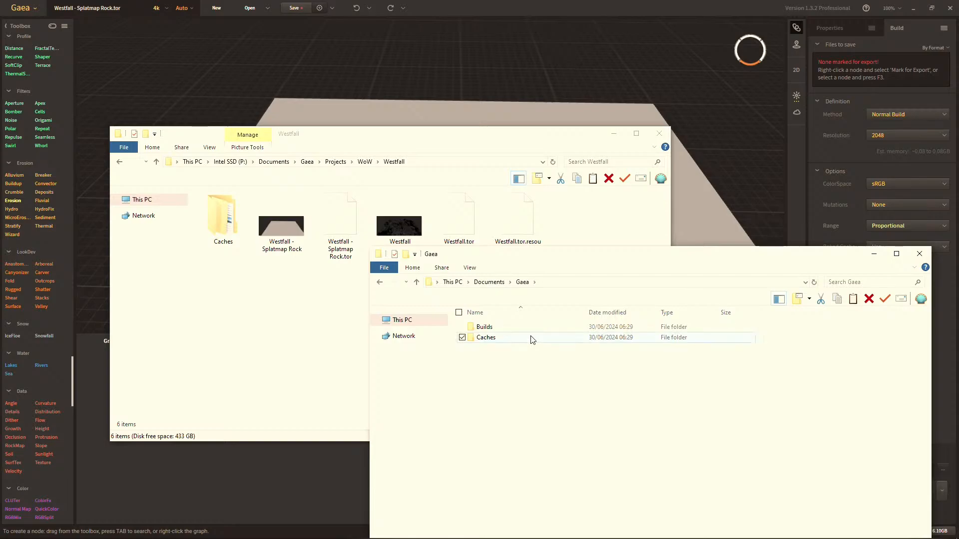
{"action": "double_click", "coordinate": [531, 337]}
{"action": "double_click", "coordinate": [524, 328]}
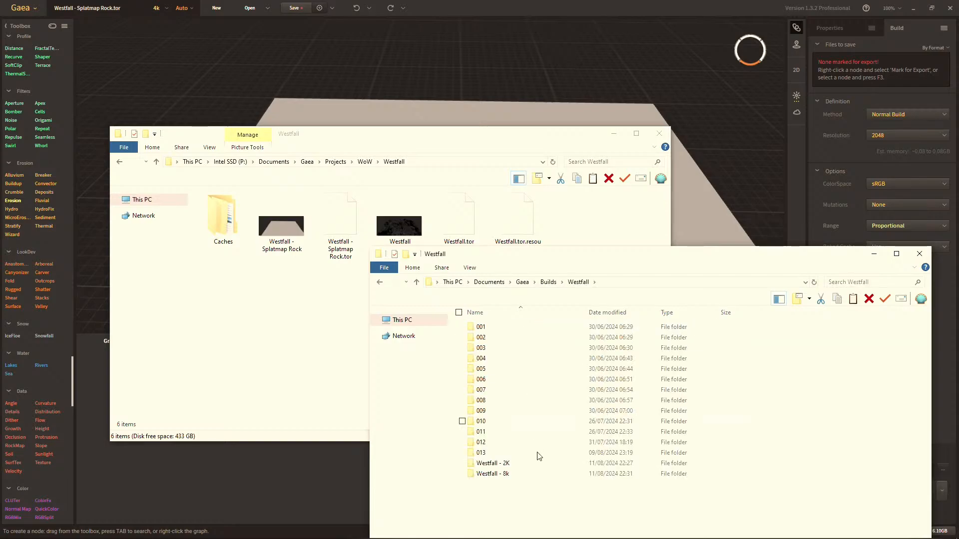
{"action": "left_click_drag", "start_coordinate": [533, 495], "coordinate": [517, 459]}
{"action": "left_click", "coordinate": [298, 352]}
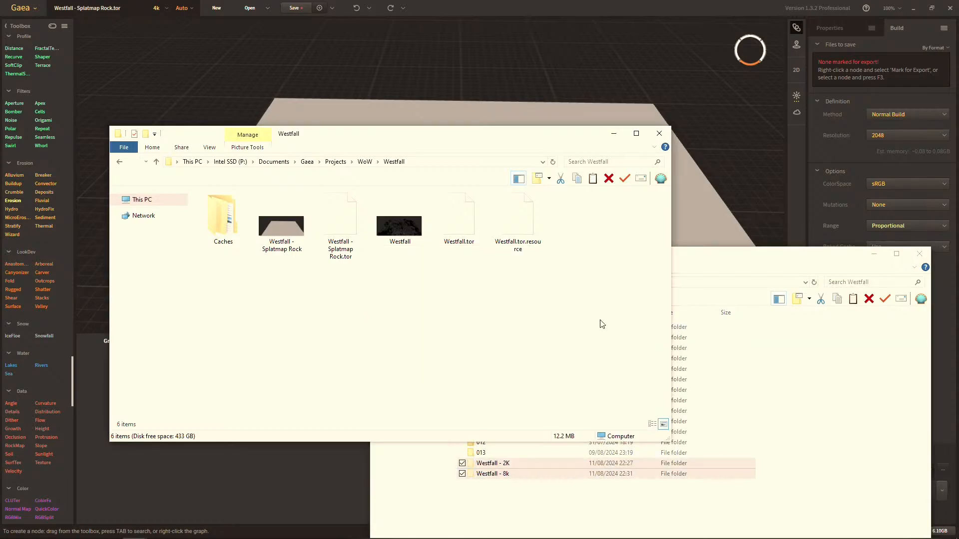
{"action": "key", "text": "ctrl+v"}
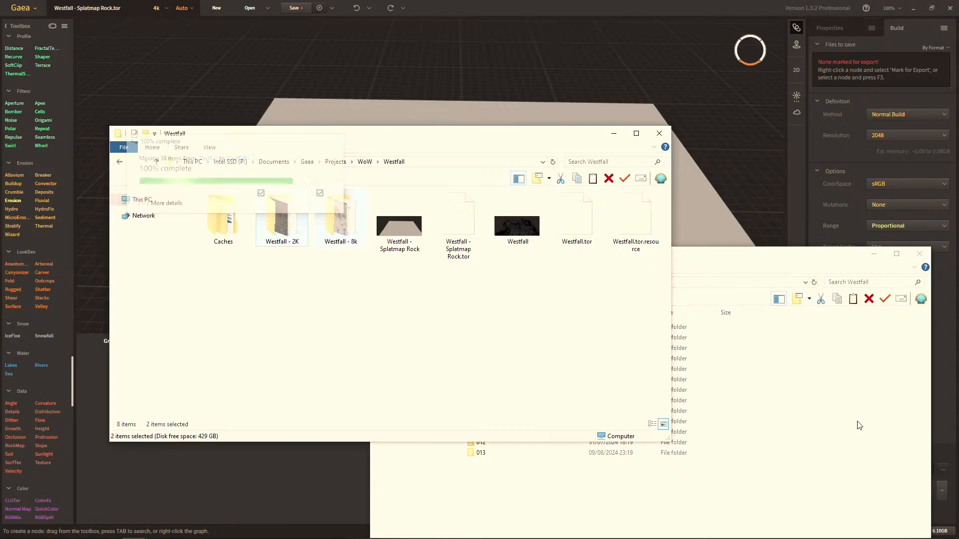
{"action": "left_click", "coordinate": [919, 254]}
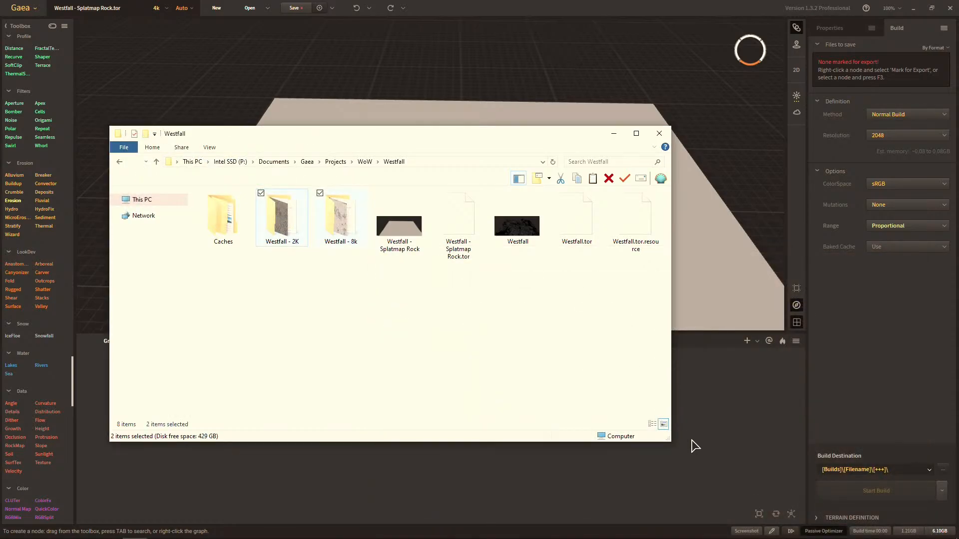
Return to Gaea and load the height image from the project's "Westfall - 2K" folder into the File node.
{"action": "left_click", "coordinate": [721, 429]}
{"action": "left_click", "coordinate": [234, 394]}
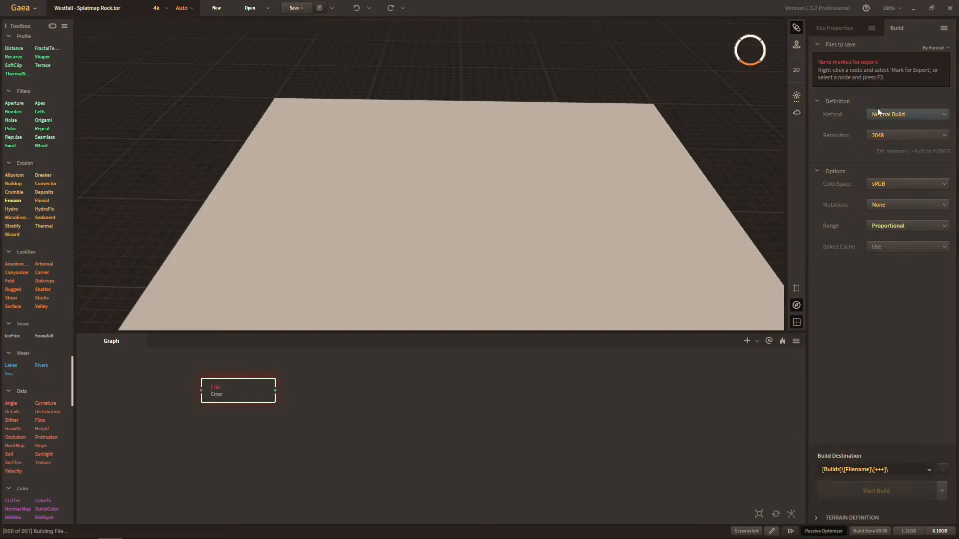
{"action": "left_click", "coordinate": [830, 44]}
{"action": "left_click", "coordinate": [834, 28]}
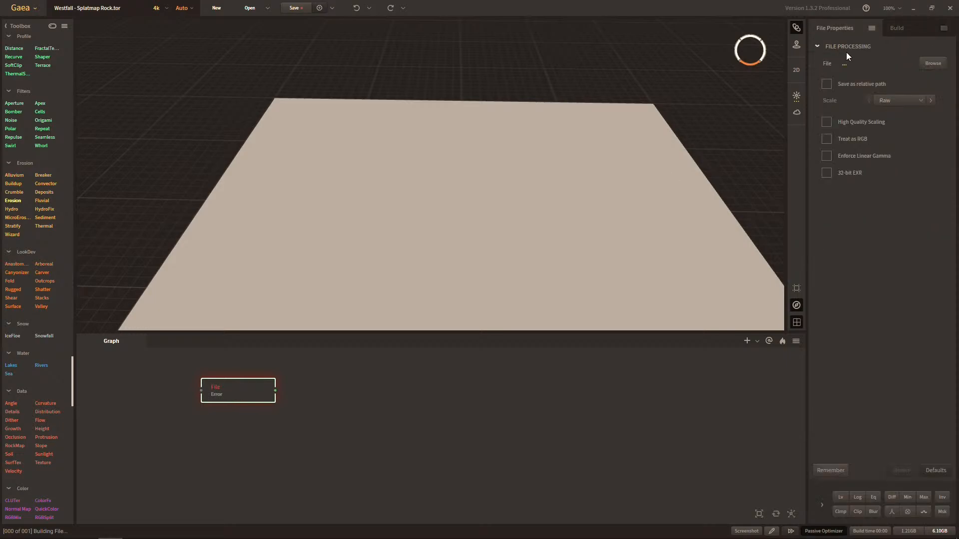
{"action": "left_click", "coordinate": [933, 64]}
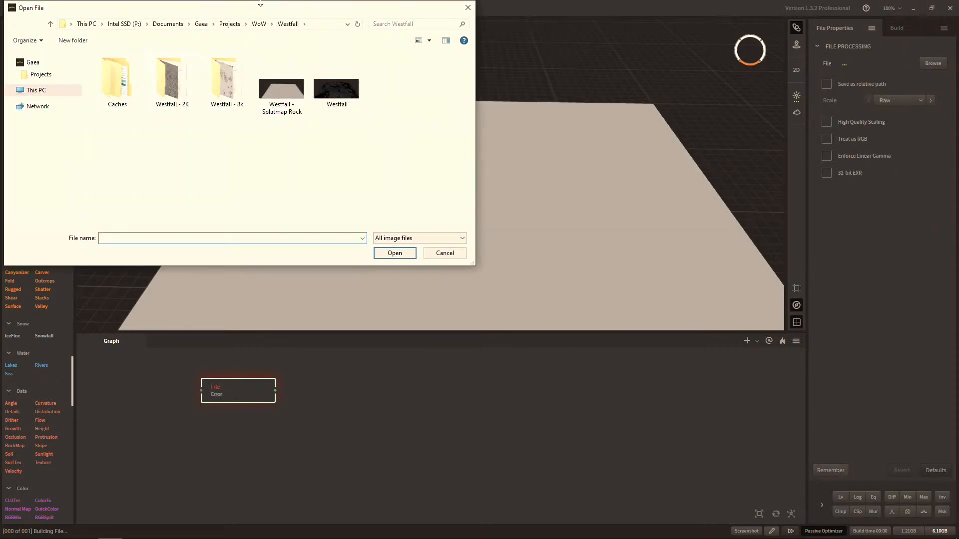
{"action": "left_click_drag", "start_coordinate": [258, 9], "coordinate": [635, 198]}
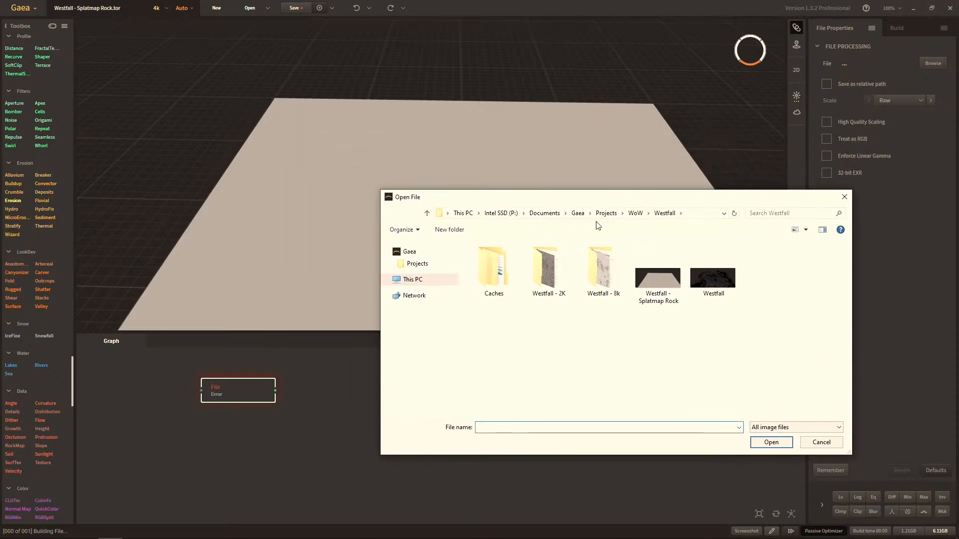
{"action": "double_click", "coordinate": [553, 274]}
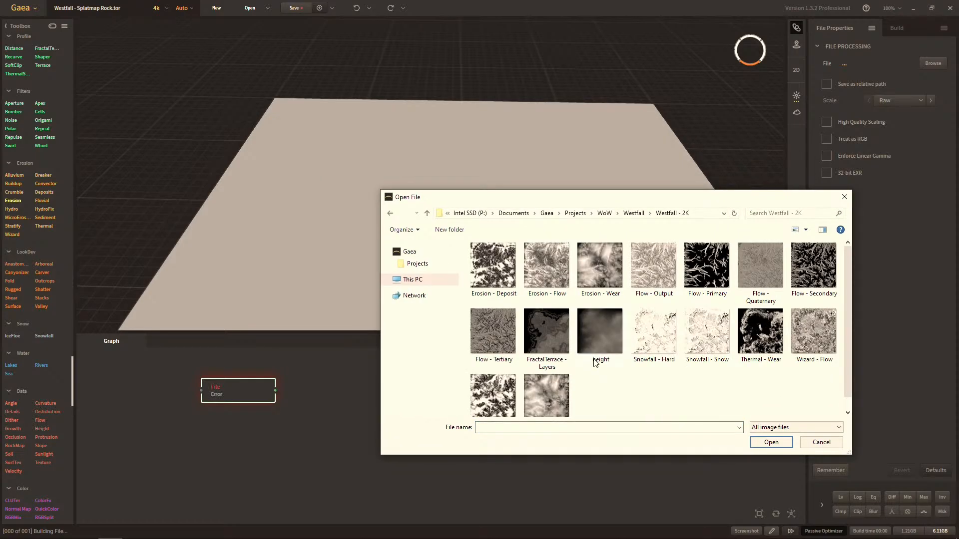
{"action": "double_click", "coordinate": [611, 349]}
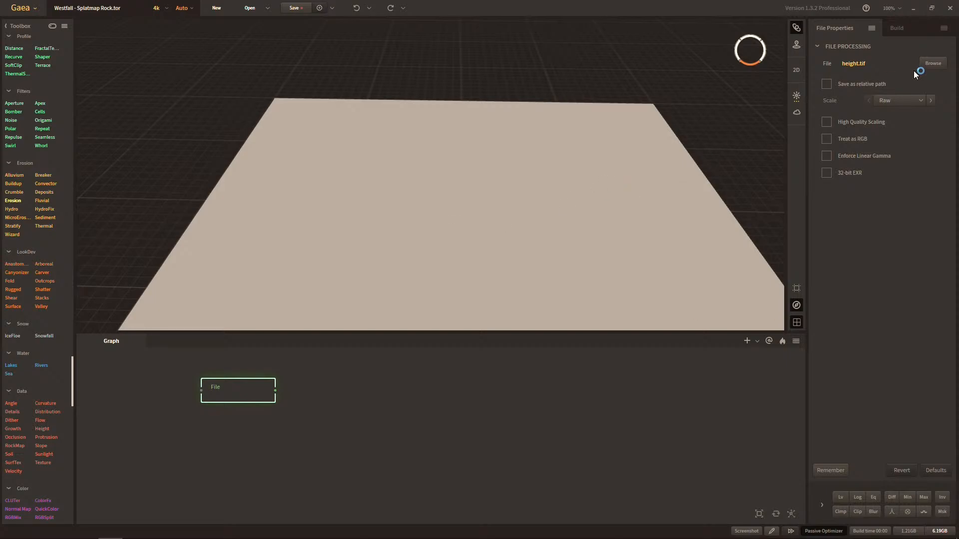
Enable Enforce Linear Gamma and High Quality Scaling on the File node, and inspect the terrain in the 3D view.
{"action": "left_click", "coordinate": [920, 102]}
{"action": "left_click", "coordinate": [918, 95]}
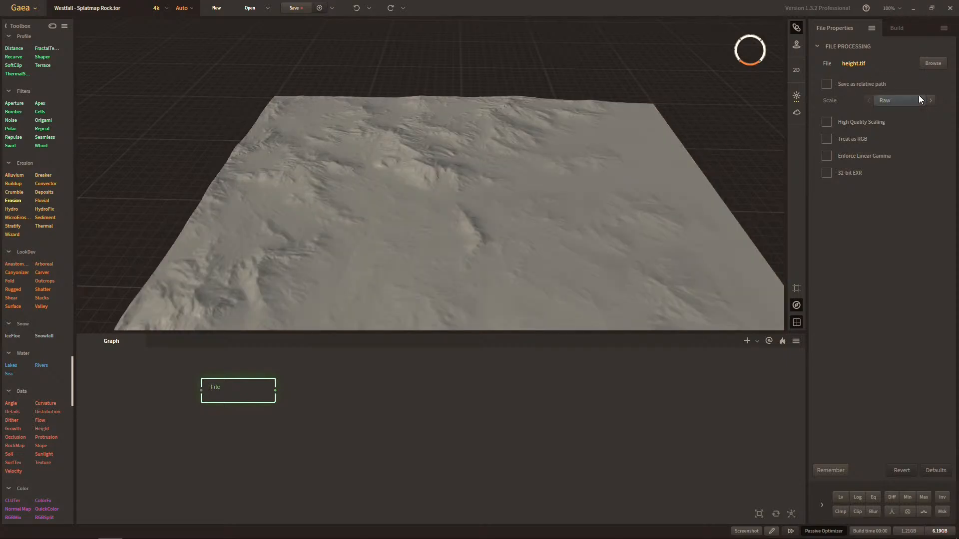
{"action": "left_click", "coordinate": [860, 155]}
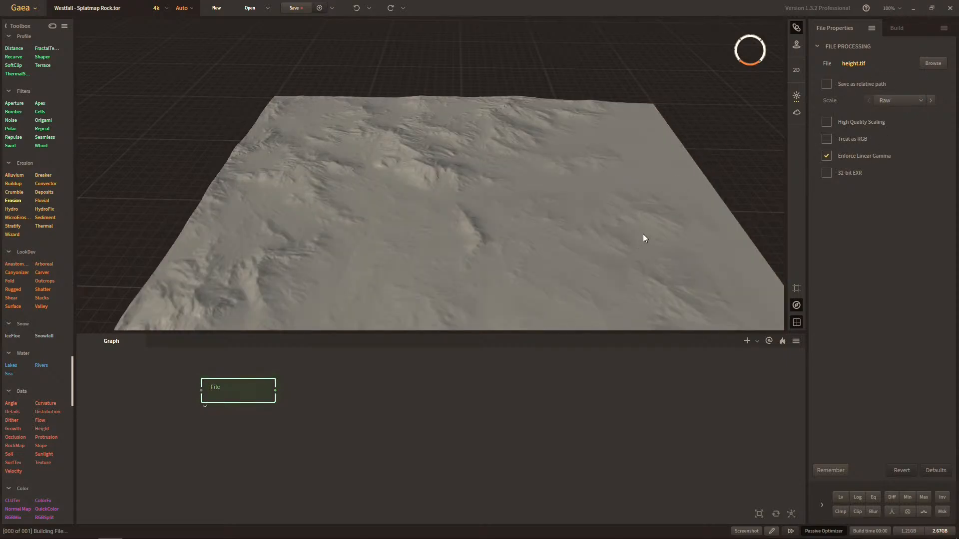
{"action": "left_click_drag", "start_coordinate": [643, 234], "coordinate": [675, 211]}
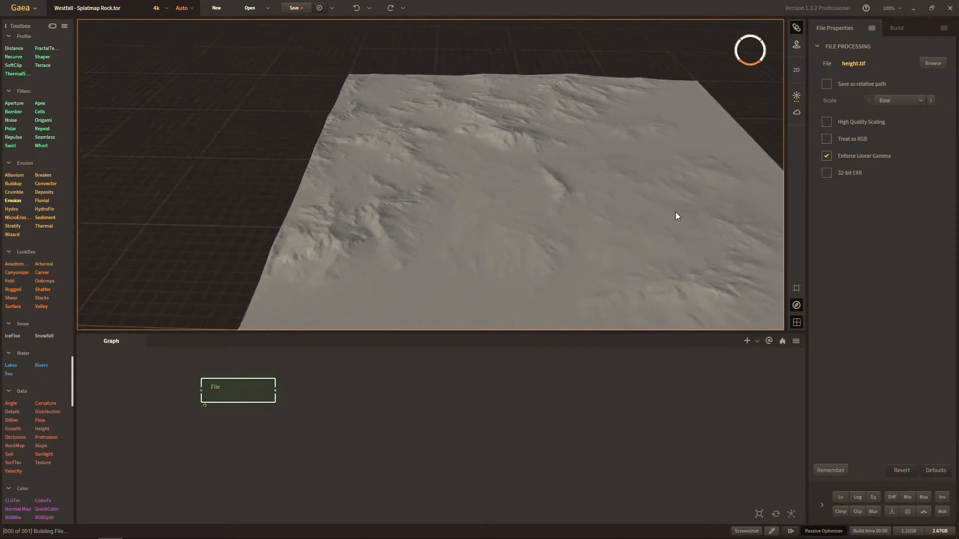
{"action": "left_click", "coordinate": [826, 122]}
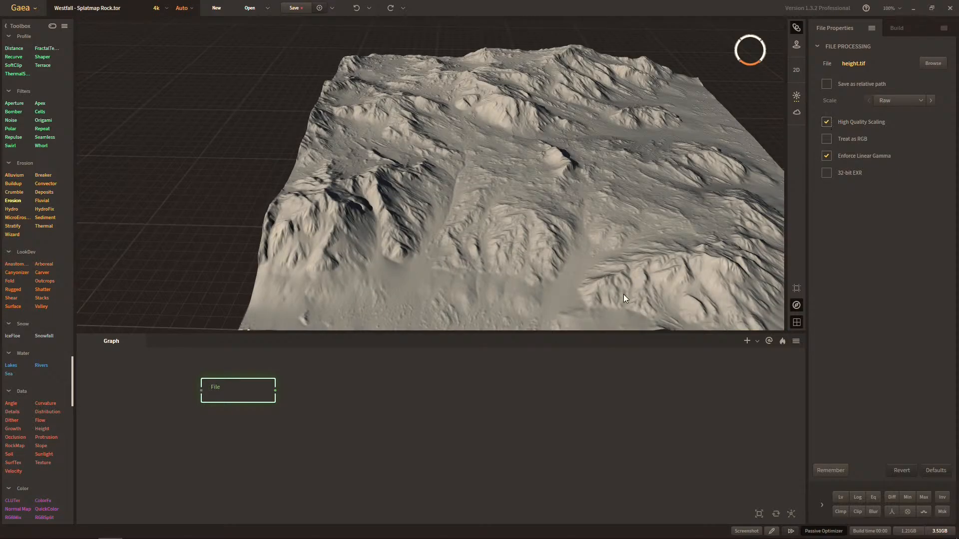
{"action": "middle_click_drag", "start_coordinate": [598, 267], "coordinate": [593, 265]}
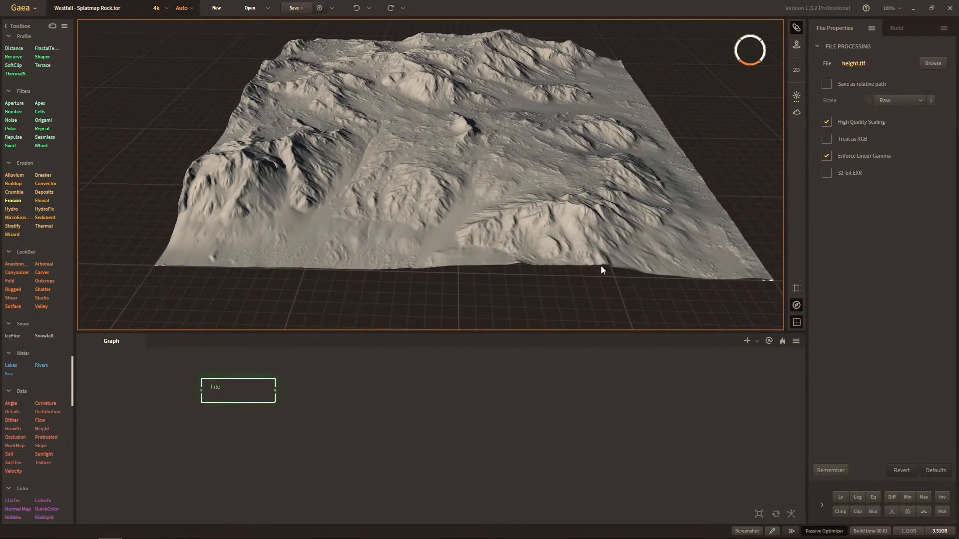
Rename the current graph as "Imports".
{"action": "left_click_drag", "start_coordinate": [600, 253], "coordinate": [572, 248]}
{"action": "middle_click_drag", "start_coordinate": [572, 248], "coordinate": [554, 230]}
{"action": "right_click", "coordinate": [133, 340]}
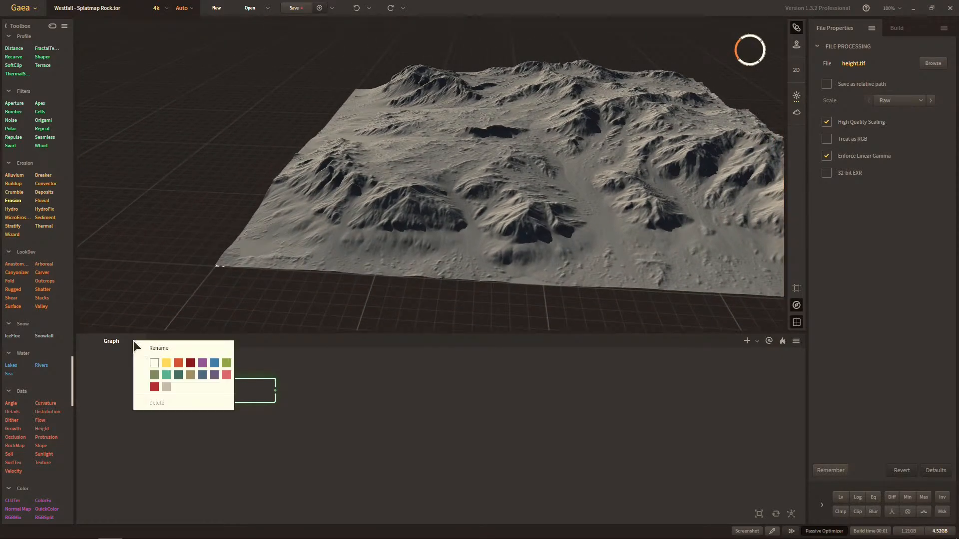
{"action": "left_click", "coordinate": [155, 349]}
{"action": "type", "text": "Import"}
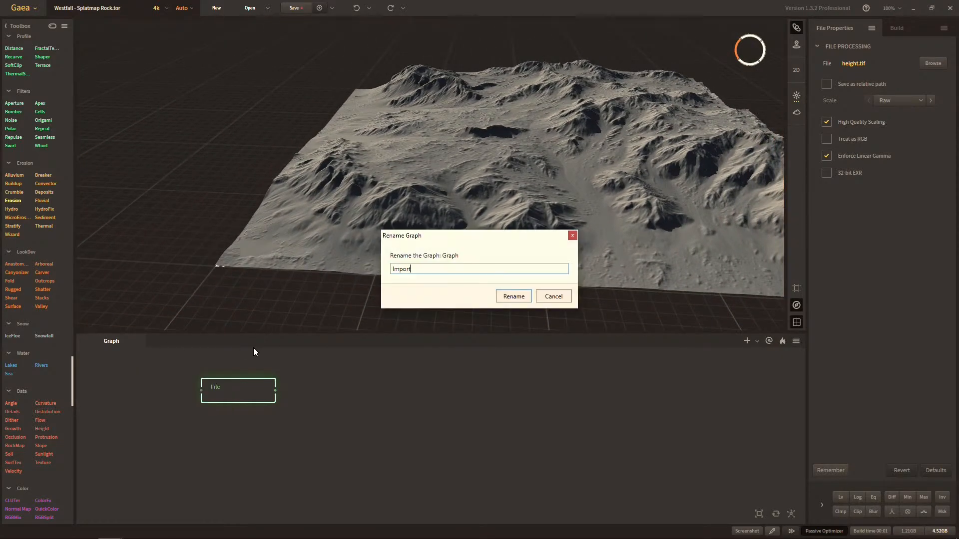
{"action": "type", "text": "s"}
{"action": "key", "text": "Return"}
Add a Route node fed by the File node's output and rename it "height".
{"action": "left_click", "coordinate": [240, 395]}
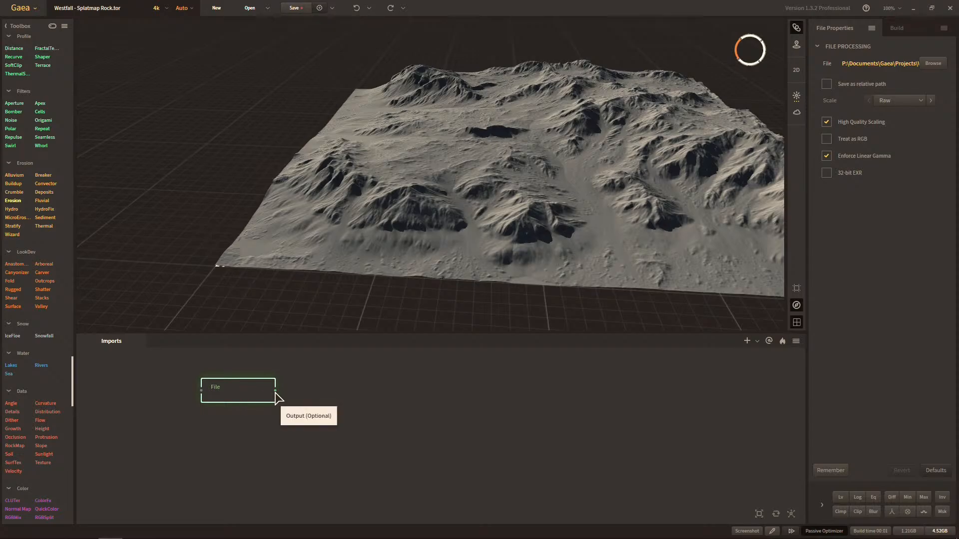
{"action": "right_click", "coordinate": [347, 396]}
{"action": "type", "text": "rout"}
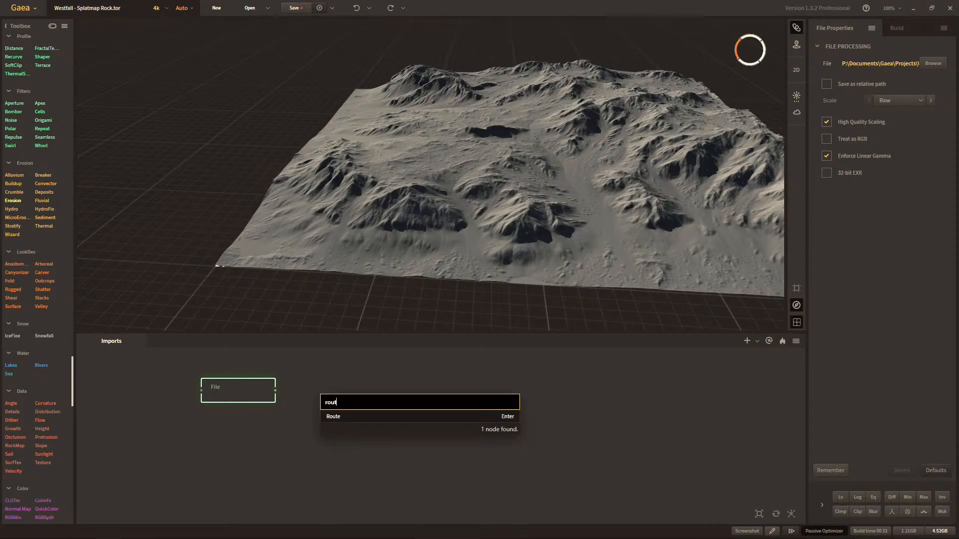
{"action": "key", "text": "Return"}
{"action": "key", "text": "F2"}
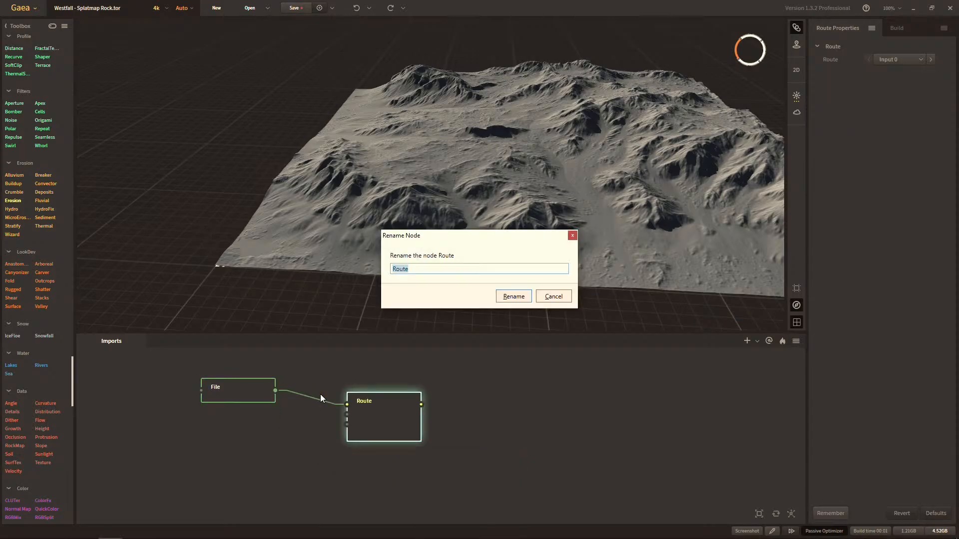
{"action": "type", "text": "height"}
{"action": "key", "text": "Return"}
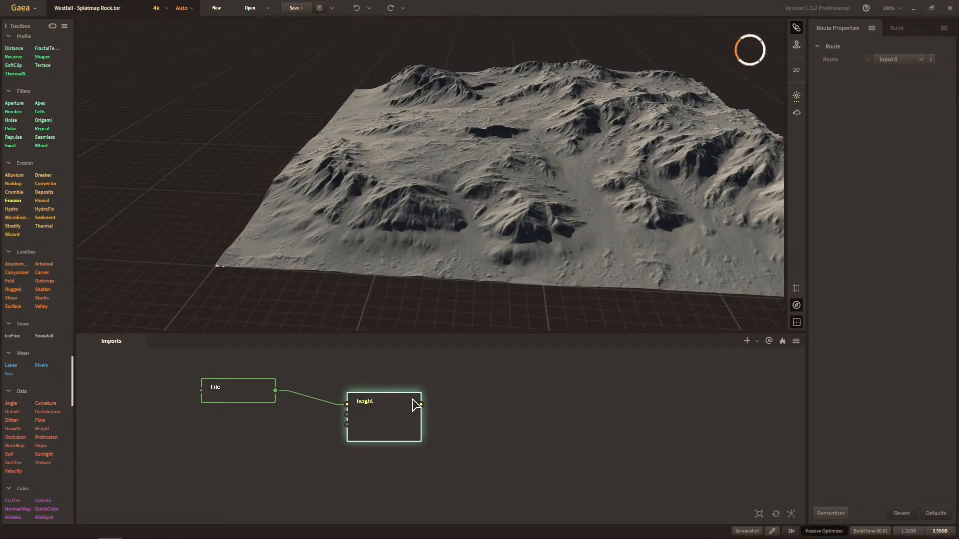
Turn the height node's output into a portal and line the node up close beside the File node.
{"action": "right_click", "coordinate": [514, 400]}
{"action": "left_click", "coordinate": [484, 436]}
{"action": "left_click_drag", "start_coordinate": [387, 425], "coordinate": [377, 410]}
{"action": "left_click", "coordinate": [260, 411]}
{"action": "left_click", "coordinate": [258, 398]}
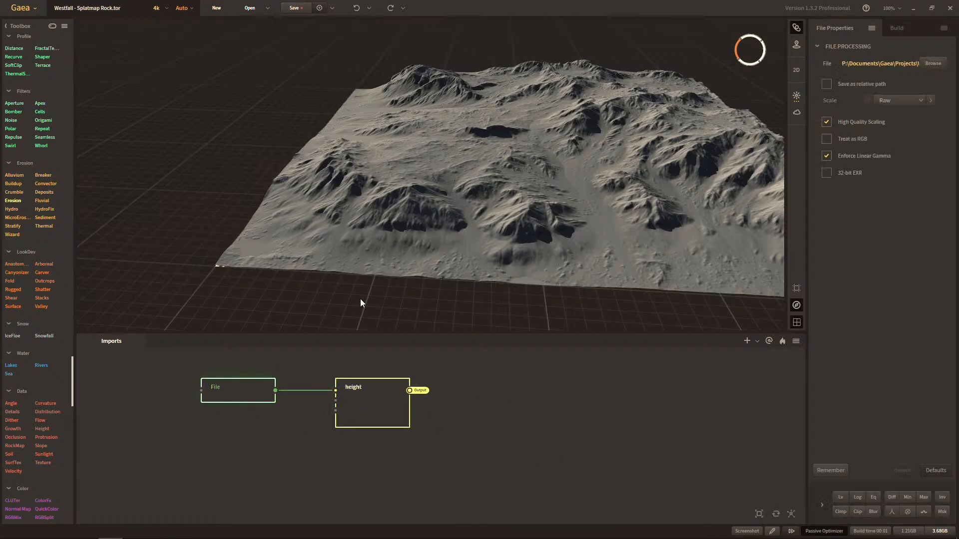
{"action": "scroll", "coordinate": [379, 282], "scroll_direction": "up", "scroll_amount": 3}
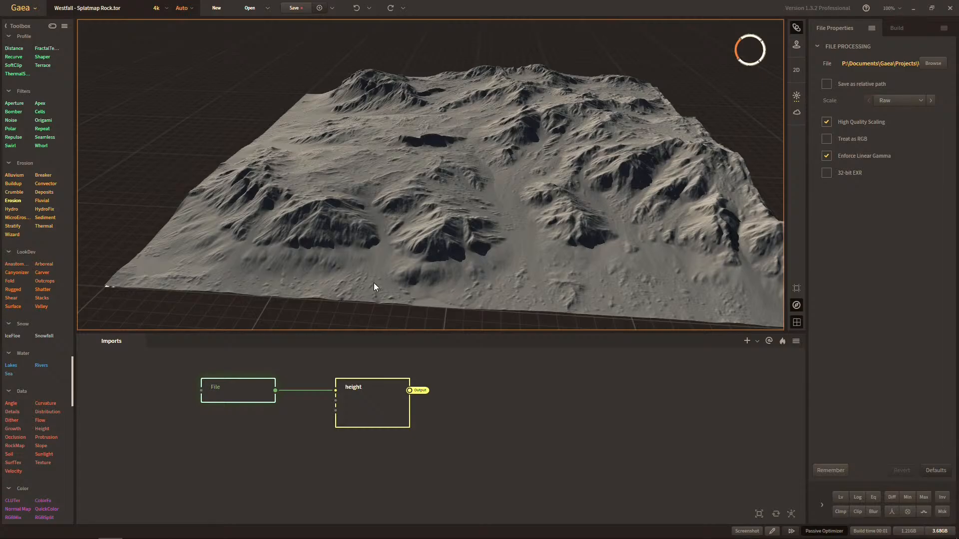
{"action": "left_click_drag", "start_coordinate": [374, 283], "coordinate": [403, 283]}
{"action": "middle_click_drag", "start_coordinate": [403, 283], "coordinate": [397, 283]}
{"action": "left_click_drag", "start_coordinate": [397, 283], "coordinate": [396, 279]}
{"action": "left_click_drag", "start_coordinate": [353, 398], "coordinate": [331, 398]}
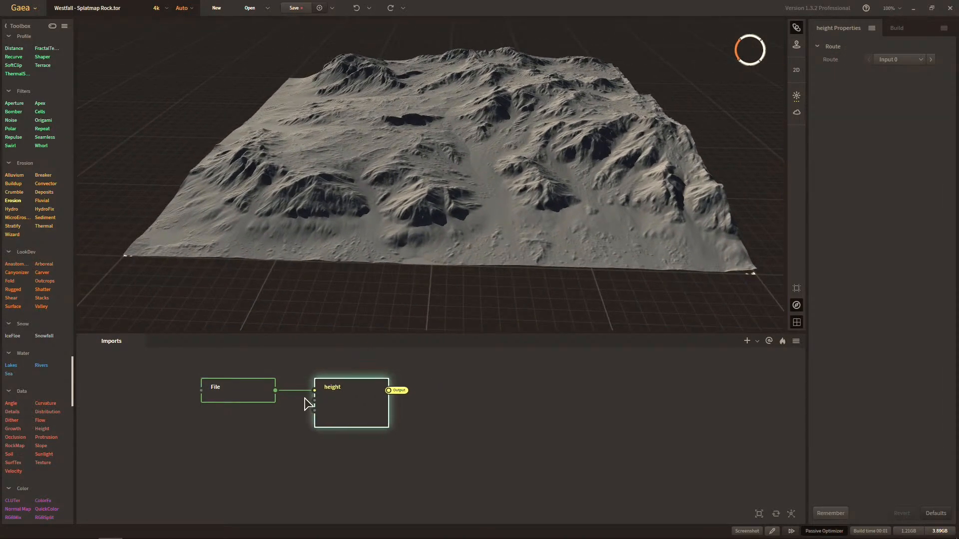
{"action": "left_click", "coordinate": [272, 396]}
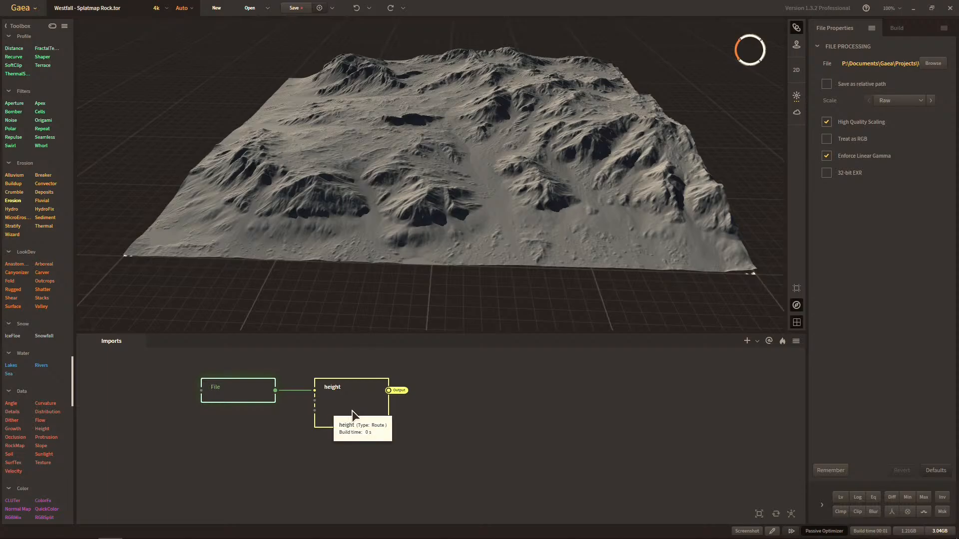
Create a second graph named "Slpatmap - Rock".
{"action": "left_click", "coordinate": [795, 342]}
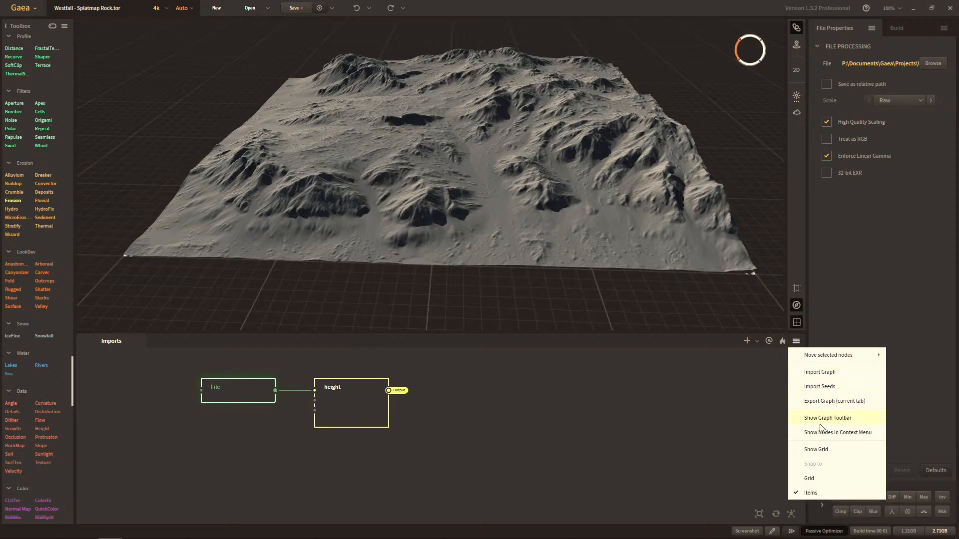
{"action": "left_click", "coordinate": [762, 368]}
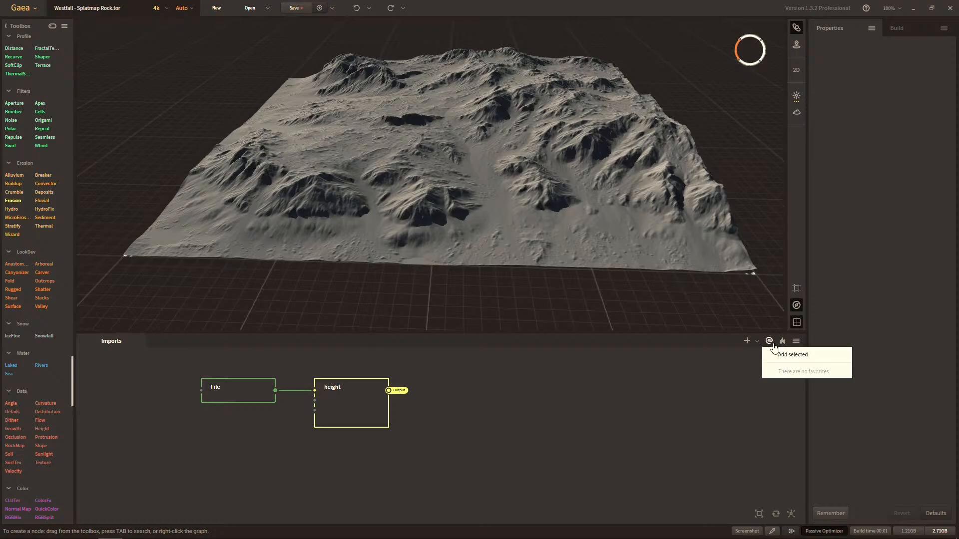
{"action": "left_click", "coordinate": [757, 342]}
{"action": "left_click", "coordinate": [769, 355]}
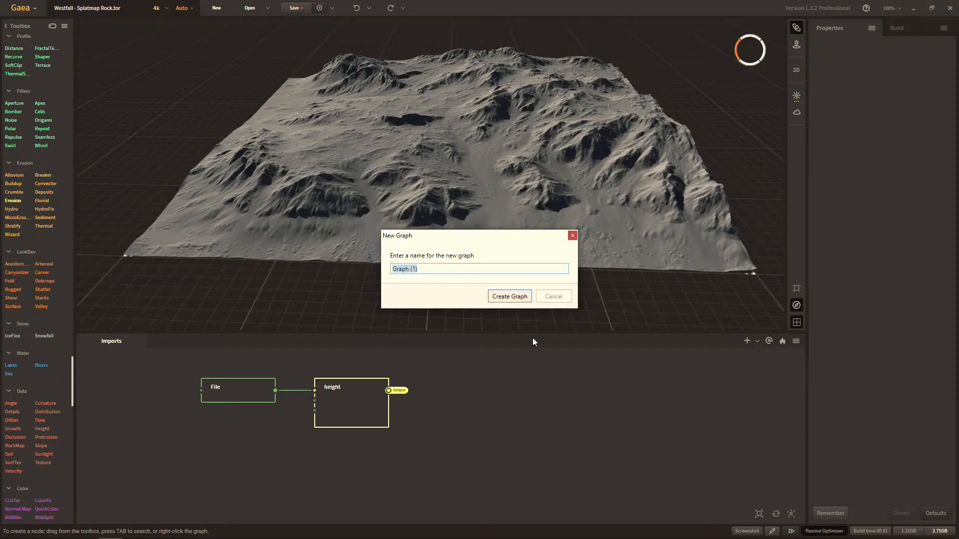
{"action": "type", "text": "Slpatmap - Rock"}
{"action": "key", "text": "Return"}
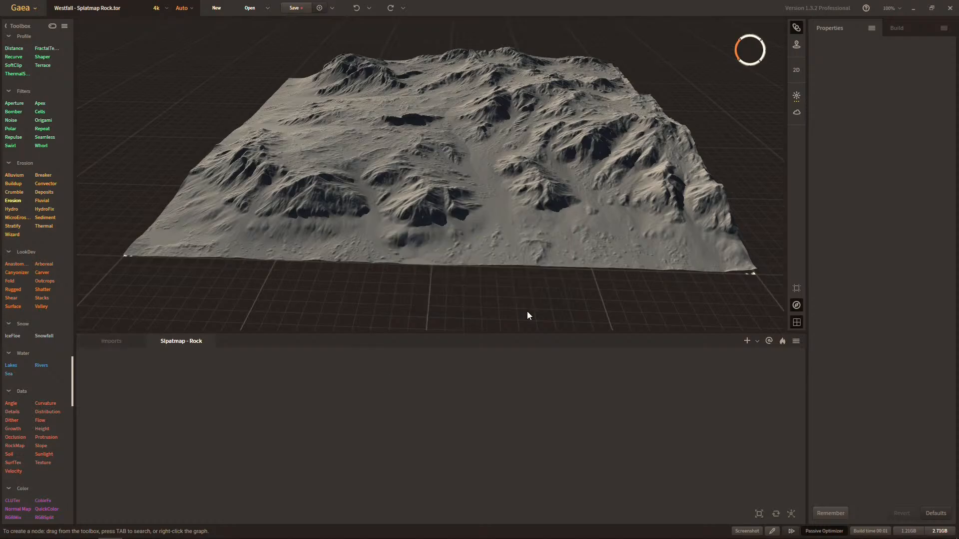
Add a Route node to the new graph and connect its first input to the height portal from Imports.
{"action": "key", "text": "Tab"}
{"action": "type", "text": "route"}
{"action": "key", "text": "Return"}
{"action": "left_click_drag", "start_coordinate": [271, 402], "coordinate": [174, 383]}
{"action": "mouse_move", "coordinate": [182, 409]}
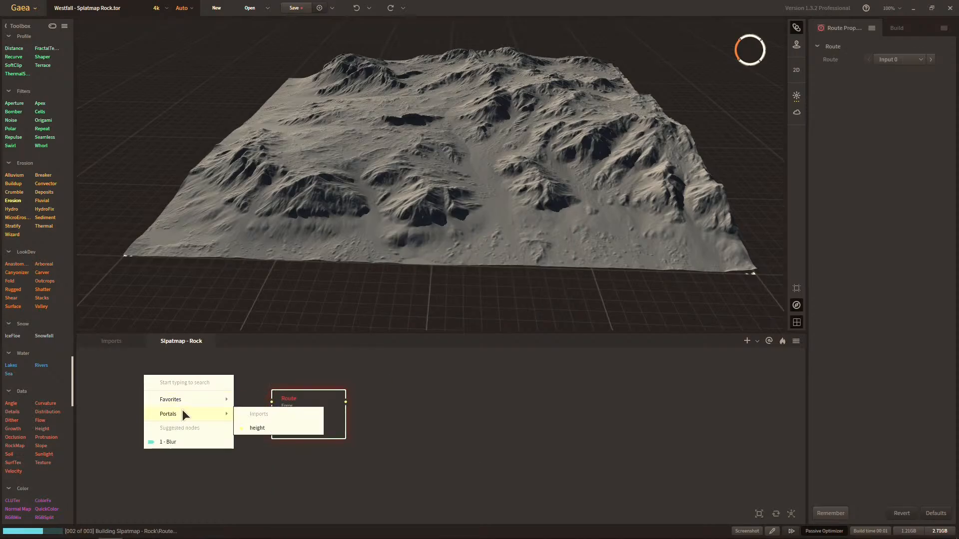
{"action": "left_click", "coordinate": [257, 428]}
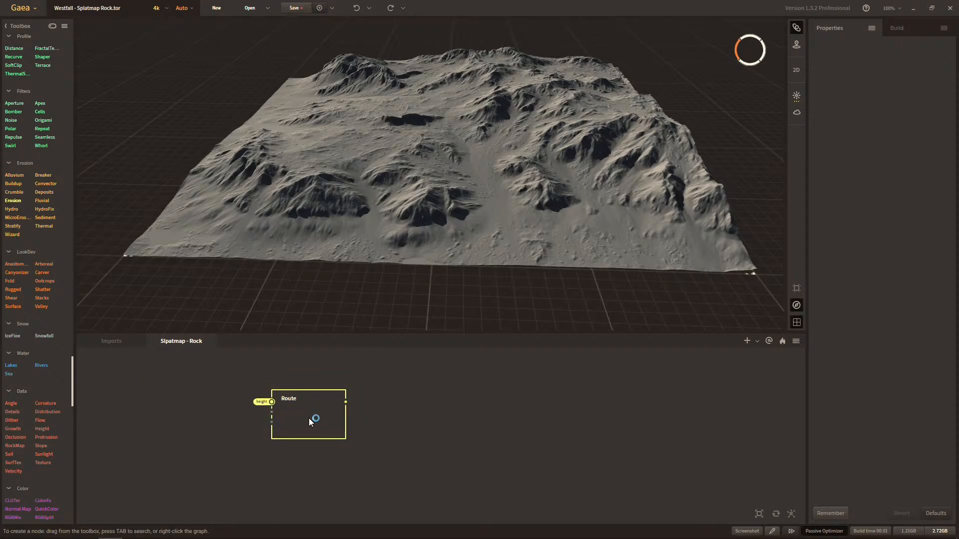
Add a Clamp node after the Route node, place it directly beneath it, and inspect its terrain in the 3D view.
{"action": "left_click_drag", "start_coordinate": [347, 403], "coordinate": [400, 404]}
{"action": "type", "text": "c"}
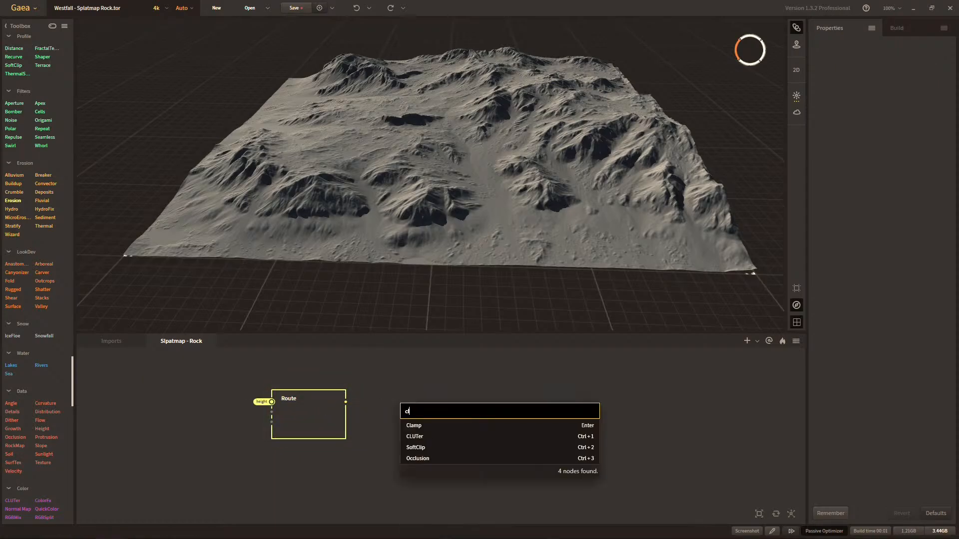
{"action": "key", "text": "Return"}
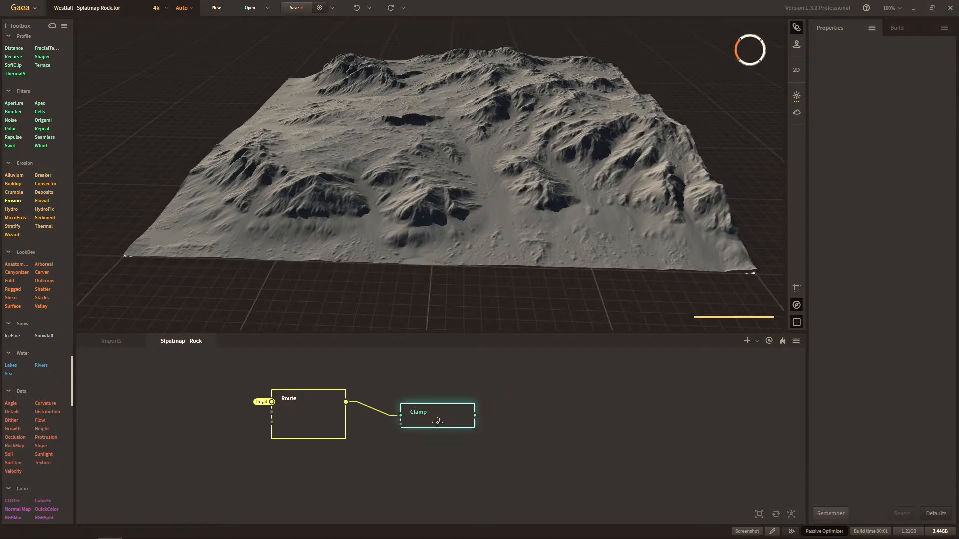
{"action": "left_click_drag", "start_coordinate": [444, 416], "coordinate": [331, 447]}
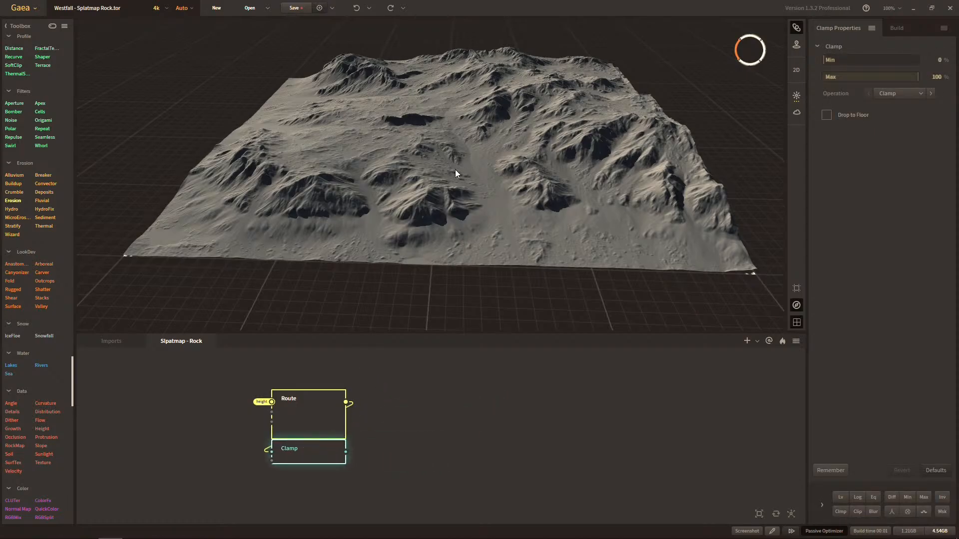
{"action": "left_click", "coordinate": [310, 424]}
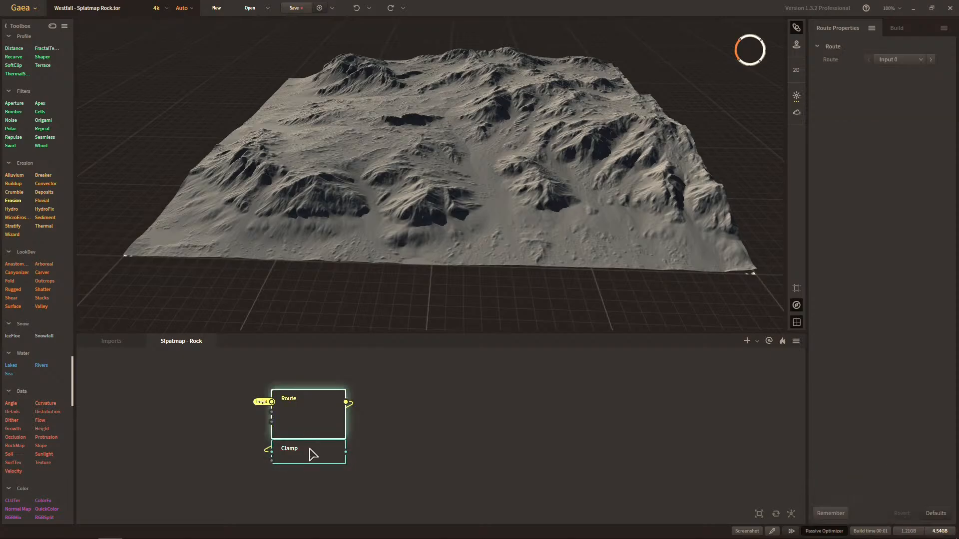
{"action": "left_click", "coordinate": [312, 454]}
{"action": "scroll", "coordinate": [492, 200], "scroll_direction": "up", "scroll_amount": 2}
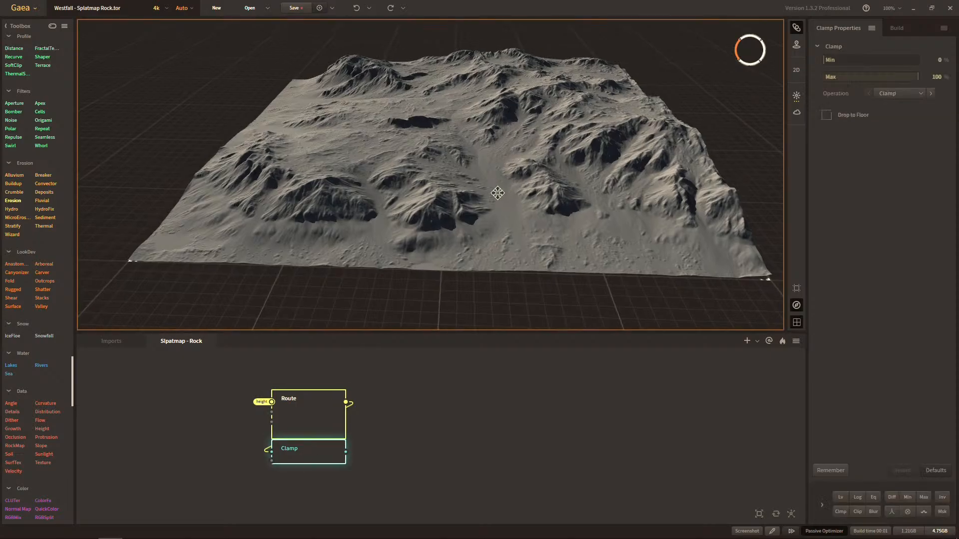
{"action": "mouse_move", "coordinate": [485, 207]}
{"action": "left_mouse_down"}
{"action": "mouse_move", "coordinate": [433, 191]}
{"action": "mouse_move", "coordinate": [503, 211]}
{"action": "mouse_move", "coordinate": [544, 241]}
{"action": "mouse_move", "coordinate": [481, 212]}
{"action": "left_mouse_up"}
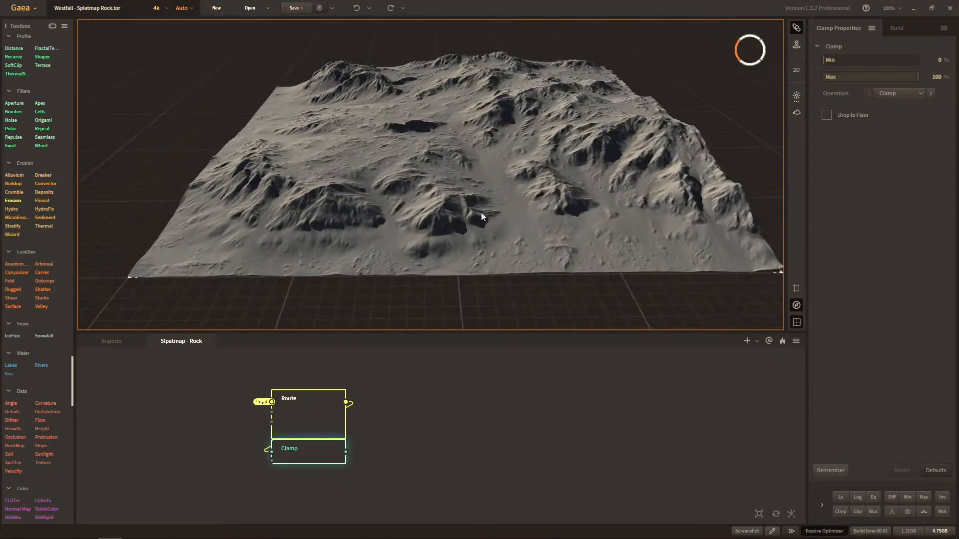
{"action": "left_click_drag", "start_coordinate": [357, 162], "coordinate": [414, 230]}
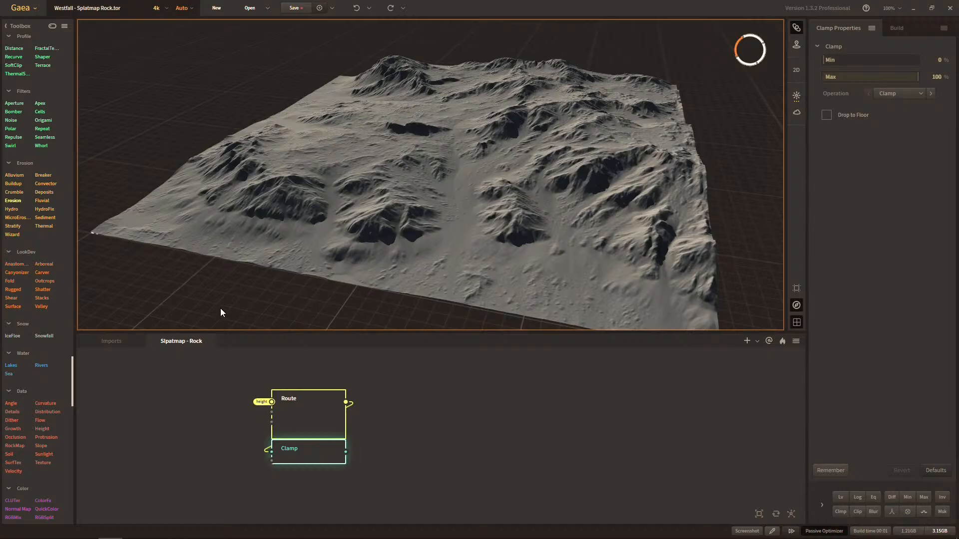
In the Imports graph, add a second File node loading the "Erosion - Deposit" image and align it beneath the first.
{"action": "left_click", "coordinate": [112, 341]}
{"action": "right_click", "coordinate": [204, 430]}
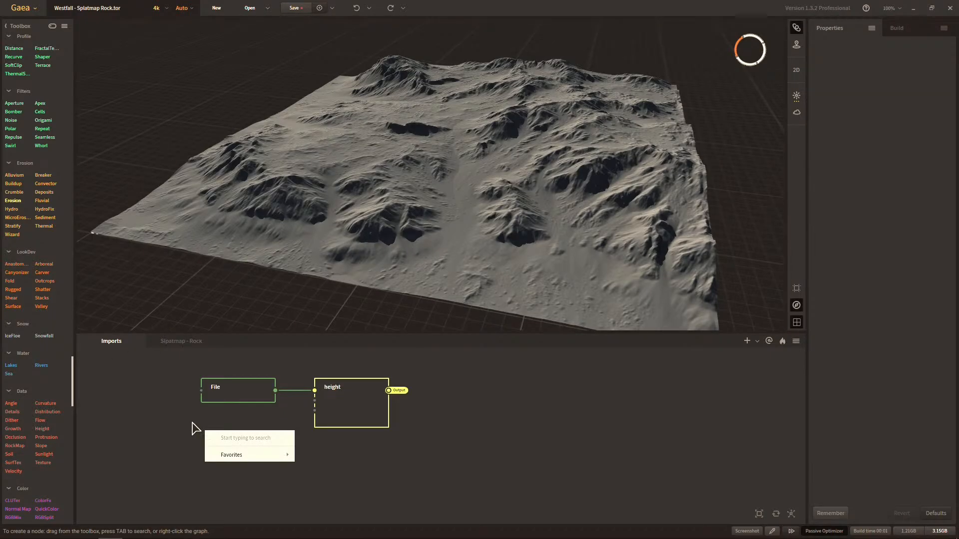
{"action": "type", "text": "file"}
{"action": "key", "text": "Return"}
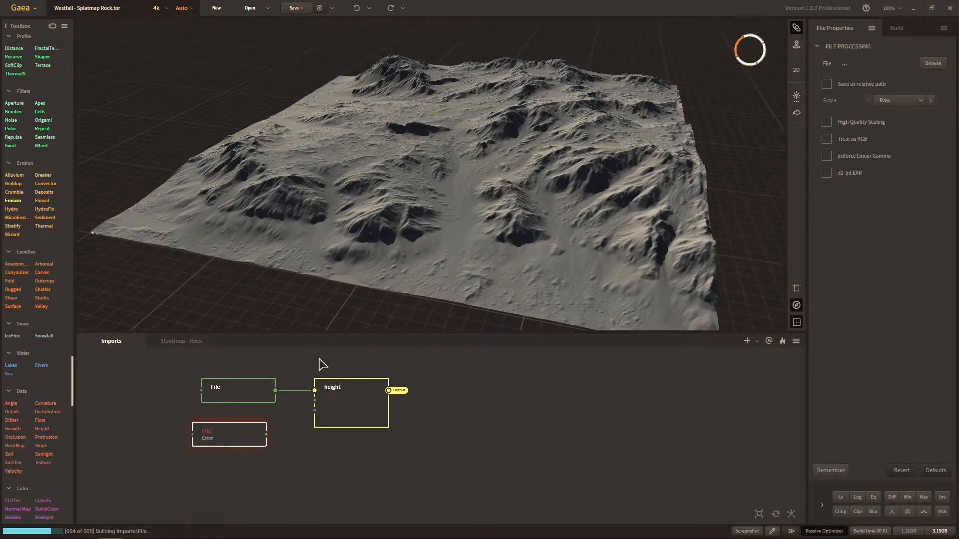
{"action": "left_click", "coordinate": [931, 65]}
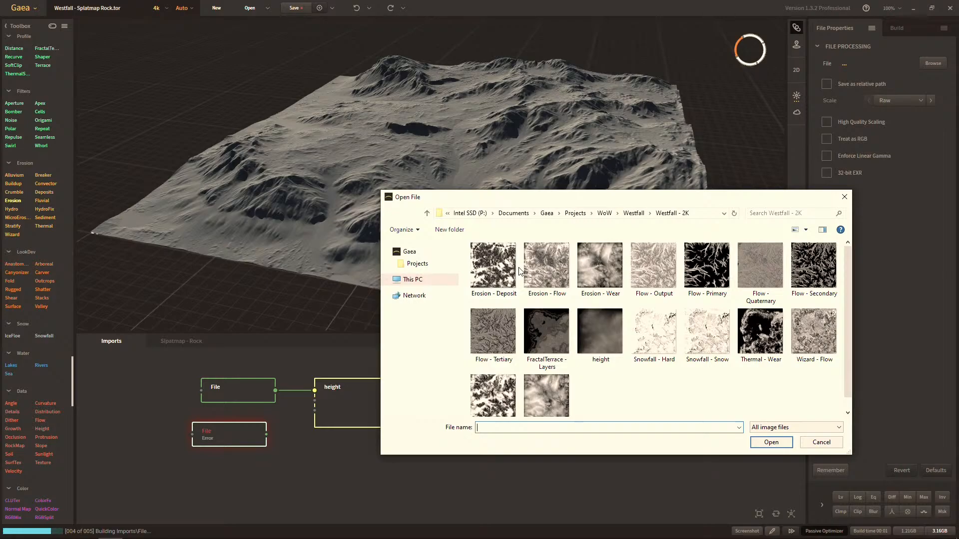
{"action": "double_click", "coordinate": [515, 272]}
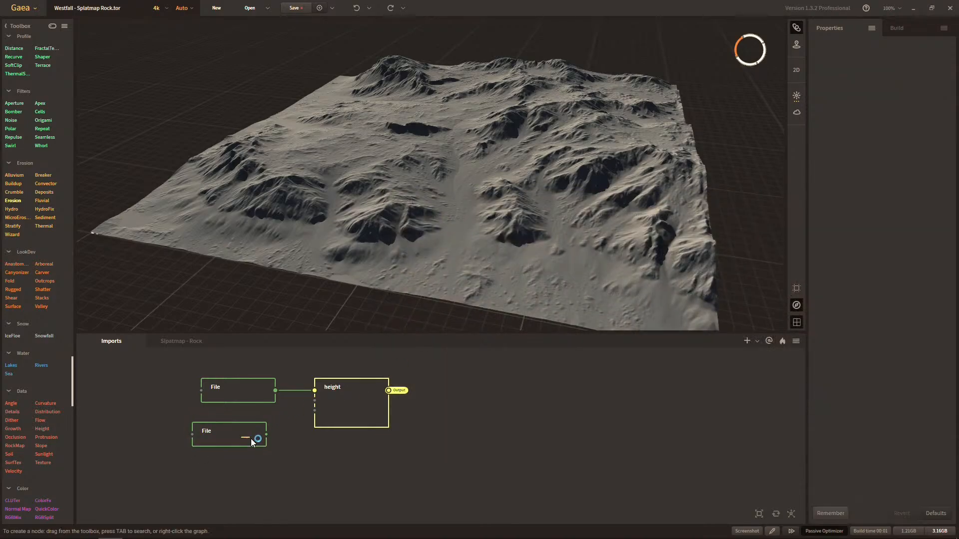
{"action": "left_click_drag", "start_coordinate": [236, 437], "coordinate": [246, 443]}
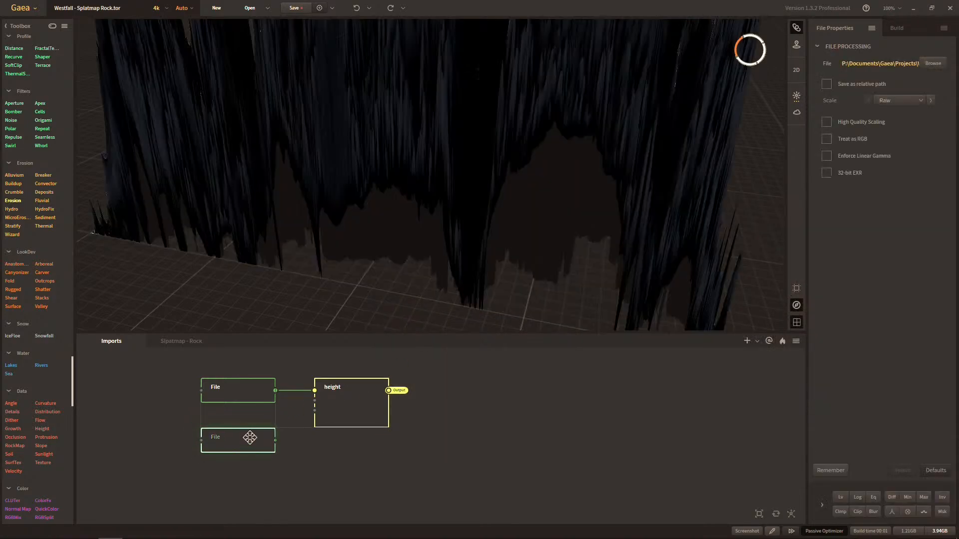
Reopen image selection for the second File node and browse the WoW projects folder.
{"action": "left_click", "coordinate": [932, 64]}
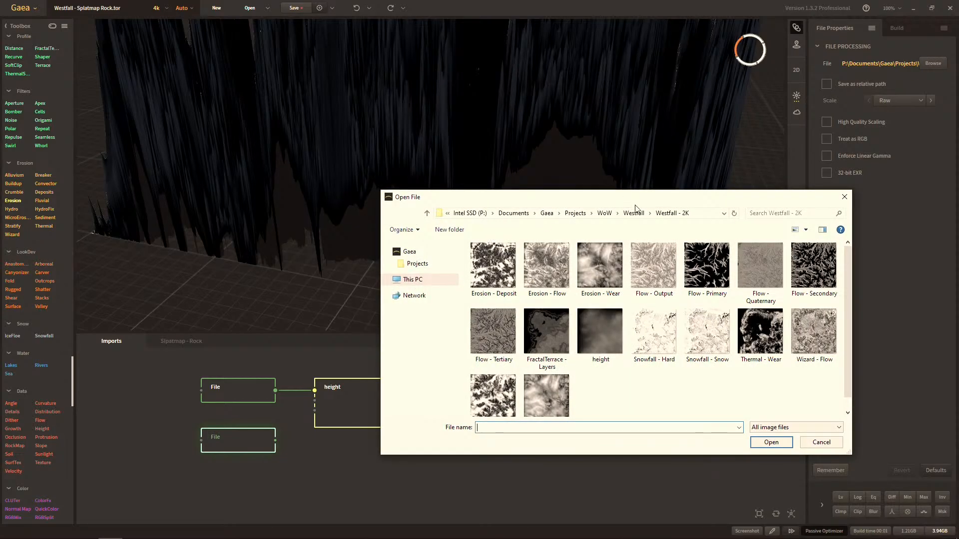
{"action": "left_click", "coordinate": [608, 215]}
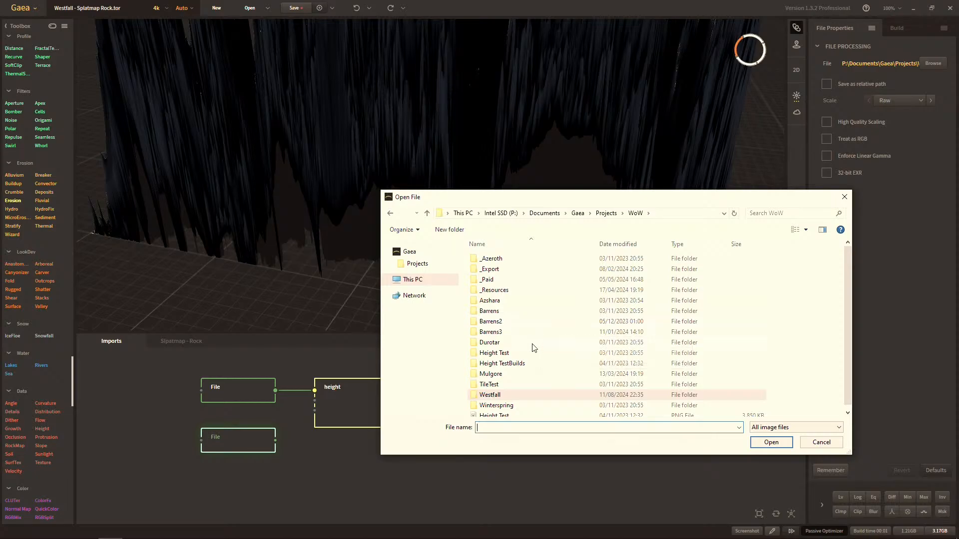
{"action": "scroll", "coordinate": [536, 368], "scroll_direction": "down", "scroll_amount": 1}
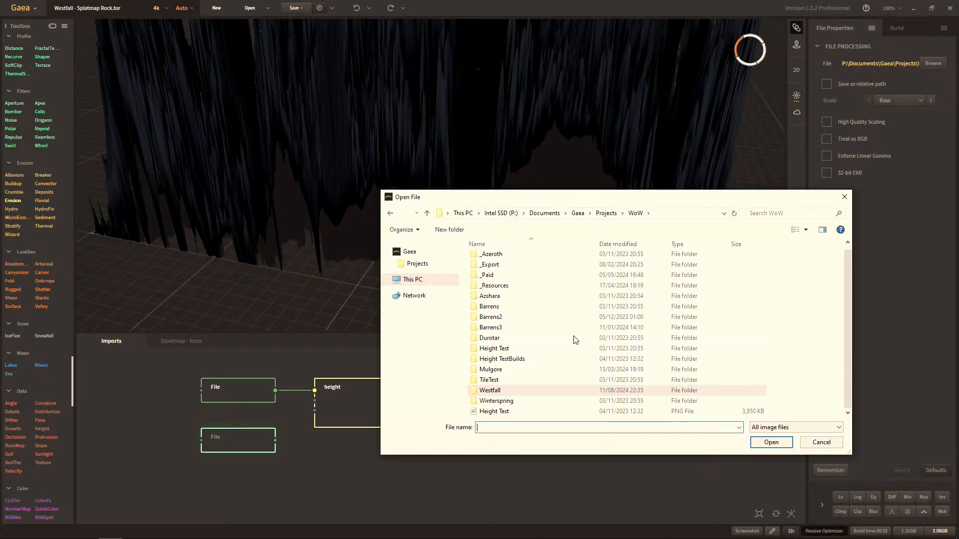
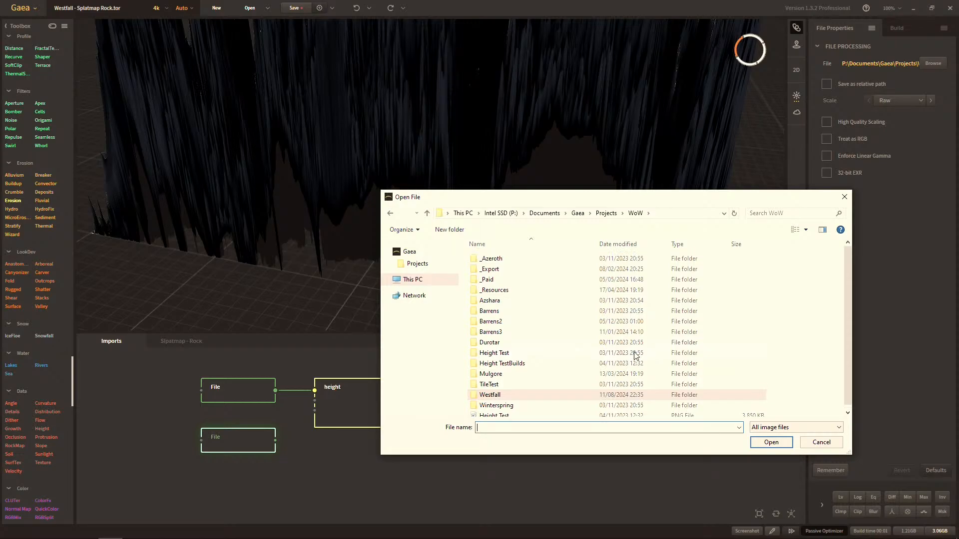
Load Erosion - Deposit.tif from the Westfall - 8k folder into the second File node.
{"action": "double_click", "coordinate": [530, 391]}
{"action": "double_click", "coordinate": [585, 287]}
{"action": "left_click", "coordinate": [498, 286]}
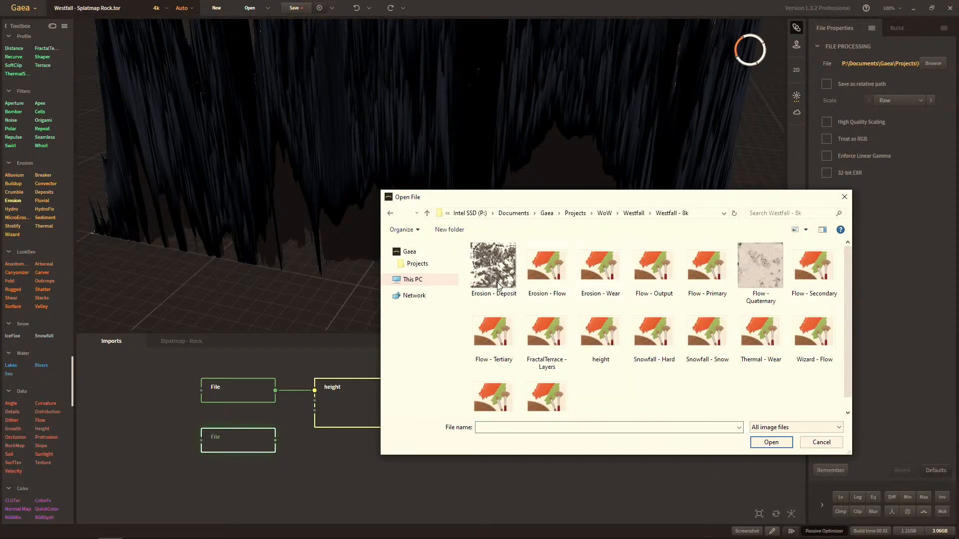
{"action": "double_click", "coordinate": [498, 286]}
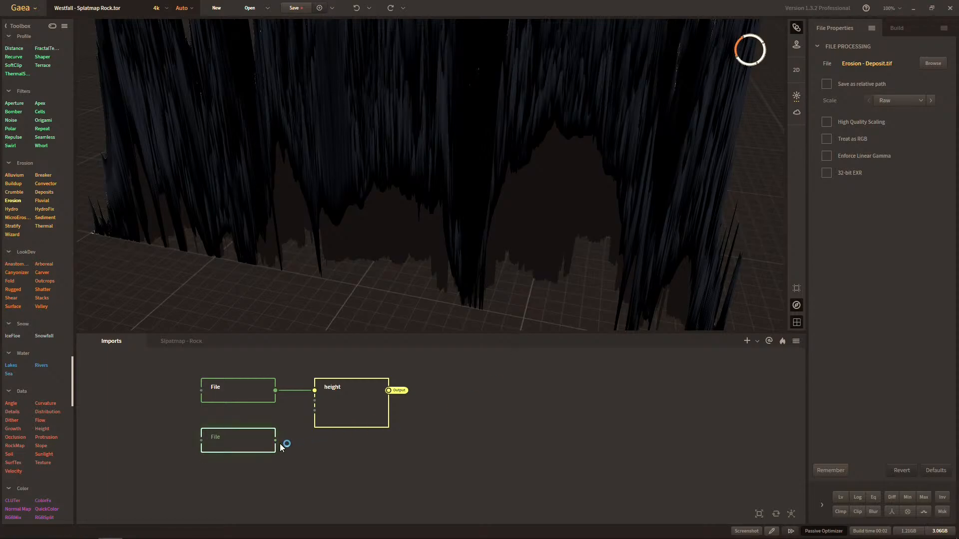
Add a Route node connected to the output of the second File node.
{"action": "left_click_drag", "start_coordinate": [276, 442], "coordinate": [343, 461]}
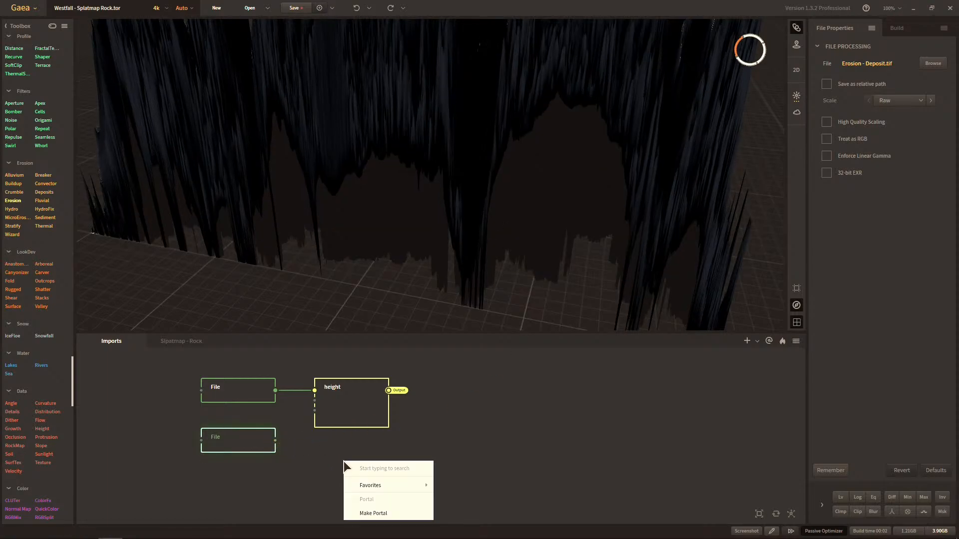
{"action": "type", "text": "height"}
{"action": "key", "text": "ctrl+a"}
{"action": "type", "text": "route"}
{"action": "key", "text": "Return"}
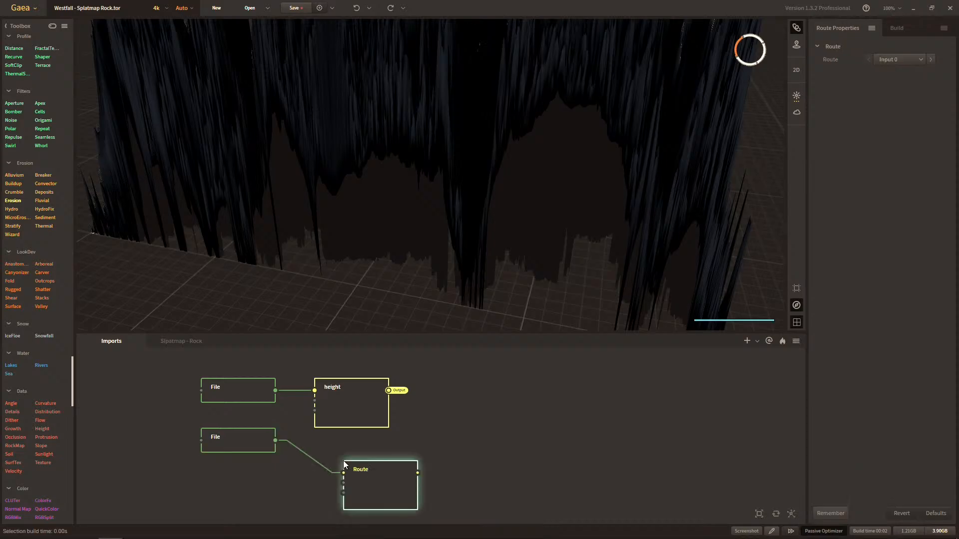
Check the second File node's image name and rename the new Route node "Erosion - Deposit".
{"action": "double_click", "coordinate": [375, 469]}
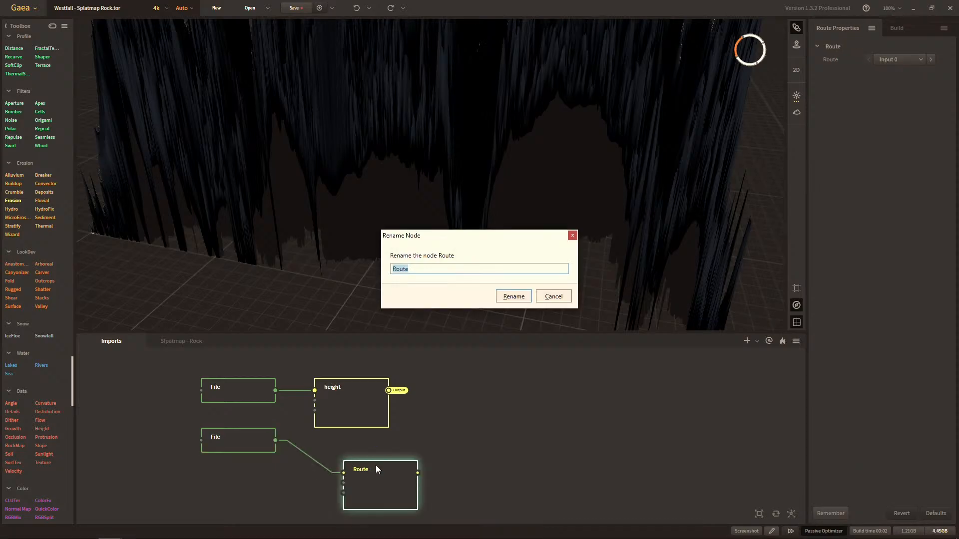
{"action": "key", "text": "Escape"}
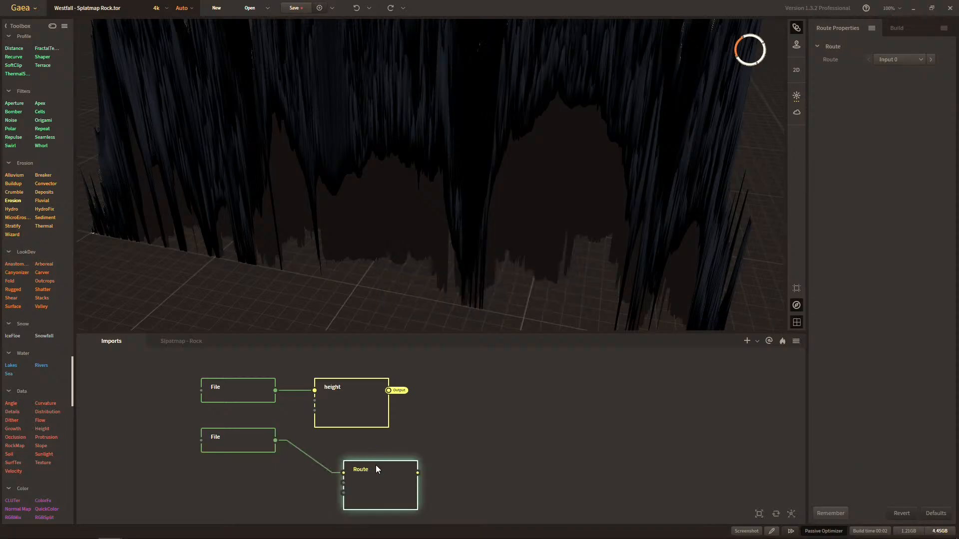
{"action": "left_click", "coordinate": [262, 441]}
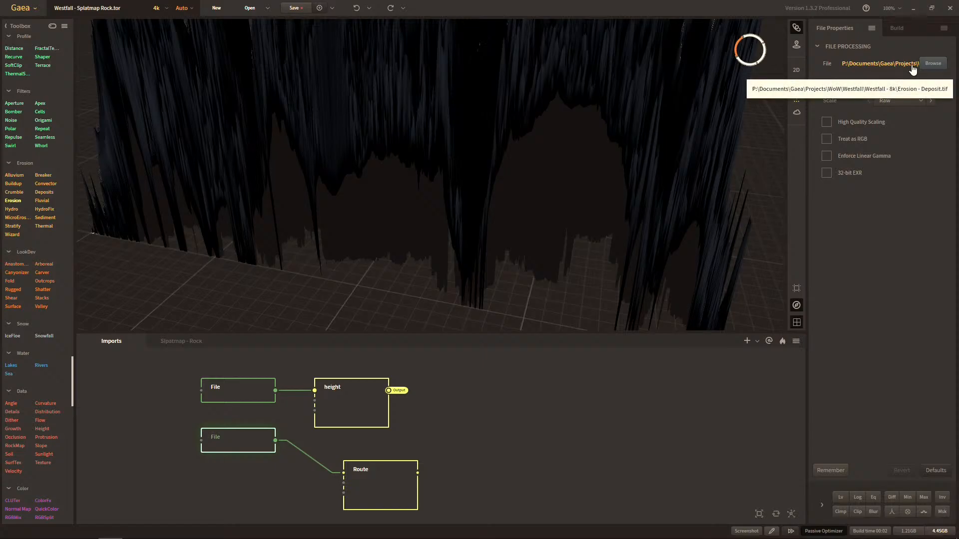
{"action": "left_click", "coordinate": [398, 473]}
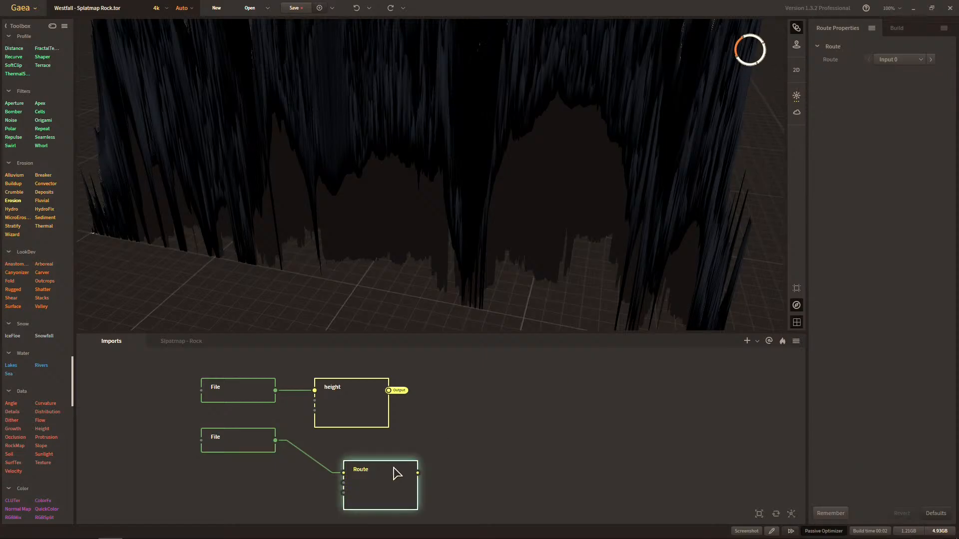
{"action": "key", "text": "F2"}
{"action": "type", "text": "Erosion - D"}
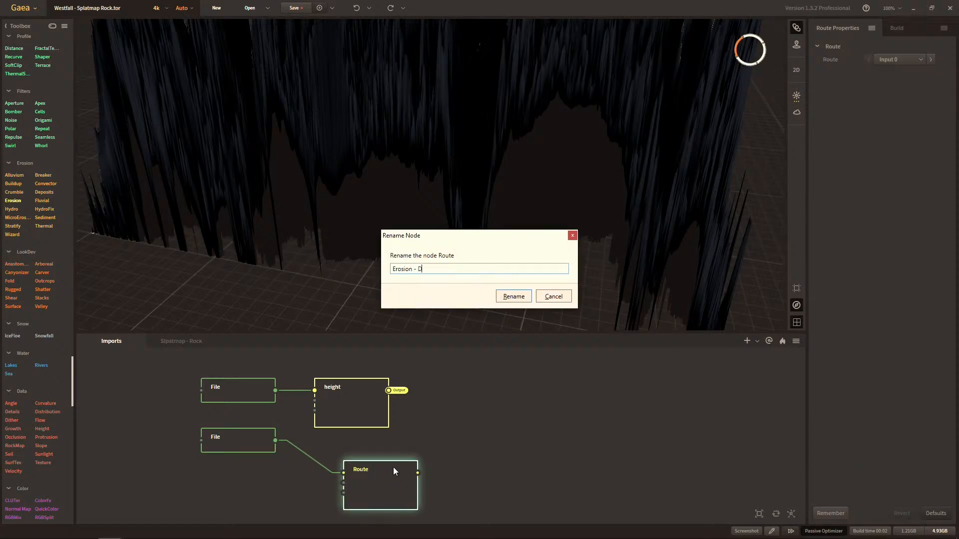
{"action": "type", "text": "eposit"}
{"action": "key", "text": "Return"}
Align the Erosion - Deposit node directly beneath the height node and make its output a portal.
{"action": "left_click_drag", "start_coordinate": [393, 467], "coordinate": [355, 444]}
{"action": "right_click", "coordinate": [453, 456]}
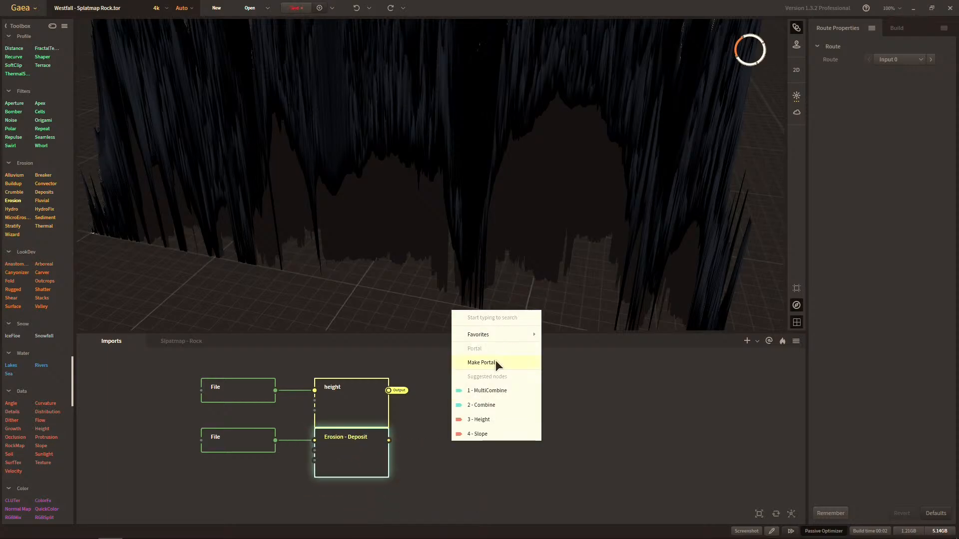
{"action": "left_click", "coordinate": [495, 360]}
In the rock splatmap graph, add a second Route node and place it below the existing Route and Clamp nodes.
{"action": "left_click", "coordinate": [192, 342]}
{"action": "right_click", "coordinate": [482, 400]}
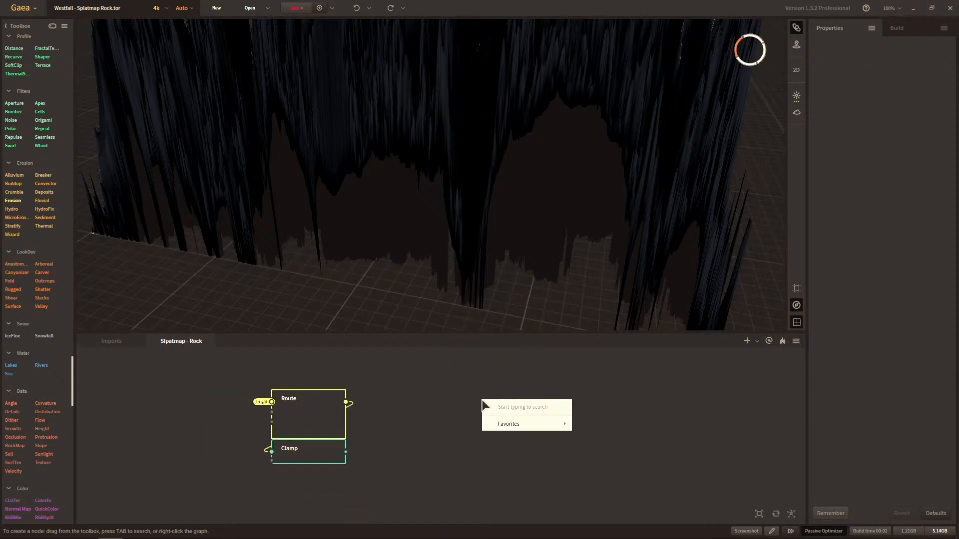
{"action": "type", "text": "rout"}
{"action": "key", "text": "Return"}
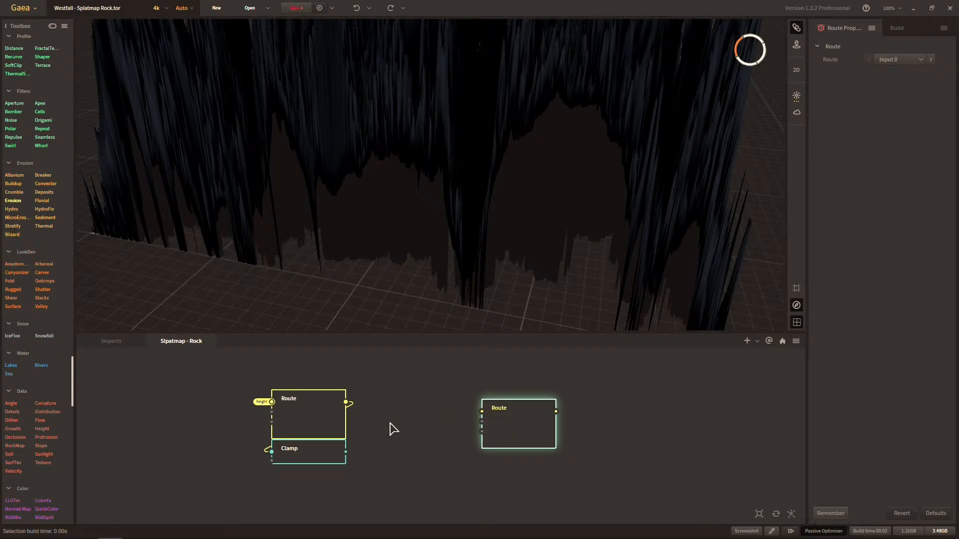
{"action": "right_click", "coordinate": [392, 428]}
{"action": "left_click_drag", "start_coordinate": [523, 408], "coordinate": [465, 410]}
{"action": "middle_click_drag", "start_coordinate": [370, 430], "coordinate": [444, 429]}
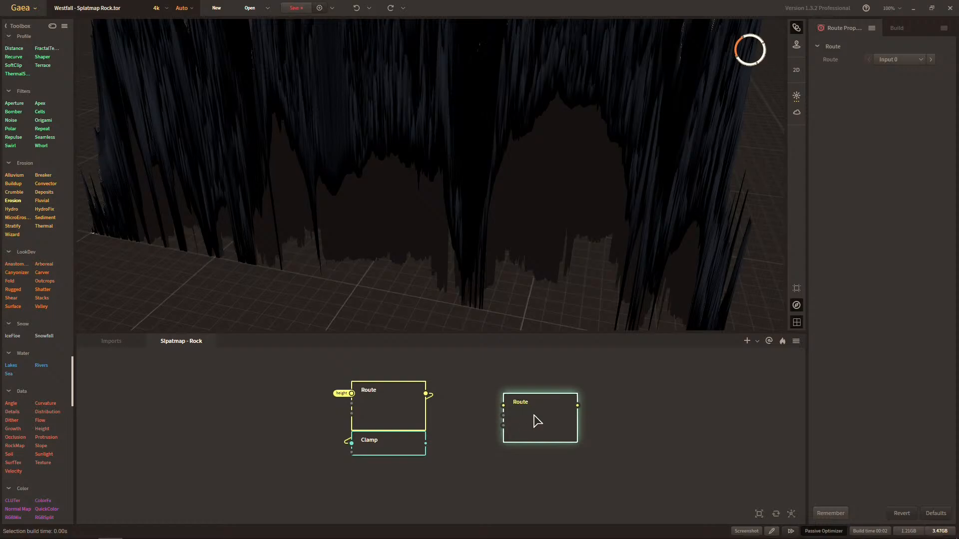
{"action": "left_click_drag", "start_coordinate": [534, 417], "coordinate": [542, 455]}
{"action": "middle_click_drag", "start_coordinate": [483, 434], "coordinate": [461, 436]}
{"action": "scroll", "coordinate": [506, 434], "scroll_direction": "up", "scroll_amount": 1}
{"action": "left_click_drag", "start_coordinate": [506, 434], "coordinate": [358, 483]}
Move the Clamp node out from under the first Route node and place it level with it on its output side.
{"action": "left_click", "coordinate": [346, 428]}
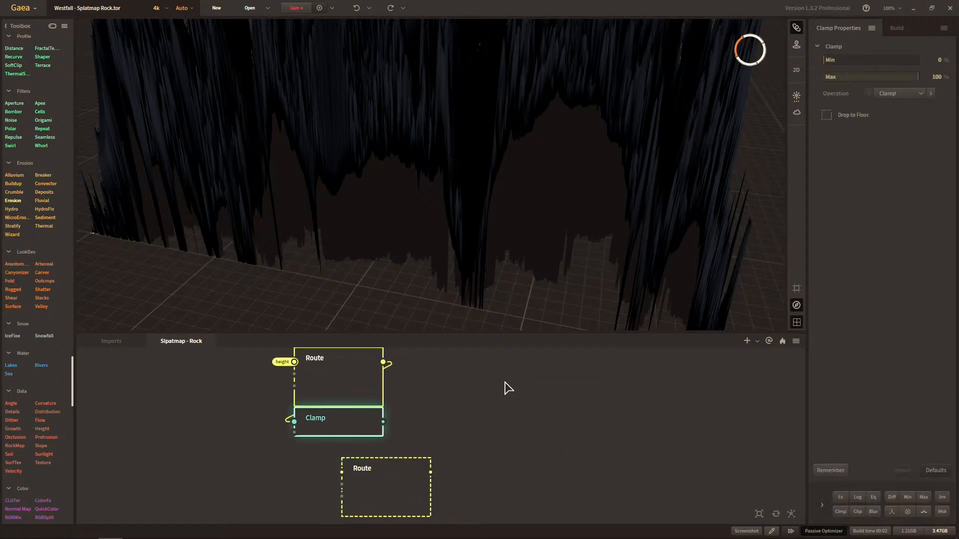
{"action": "middle_click_drag", "start_coordinate": [373, 418], "coordinate": [356, 453]}
{"action": "left_click_drag", "start_coordinate": [338, 456], "coordinate": [513, 398]}
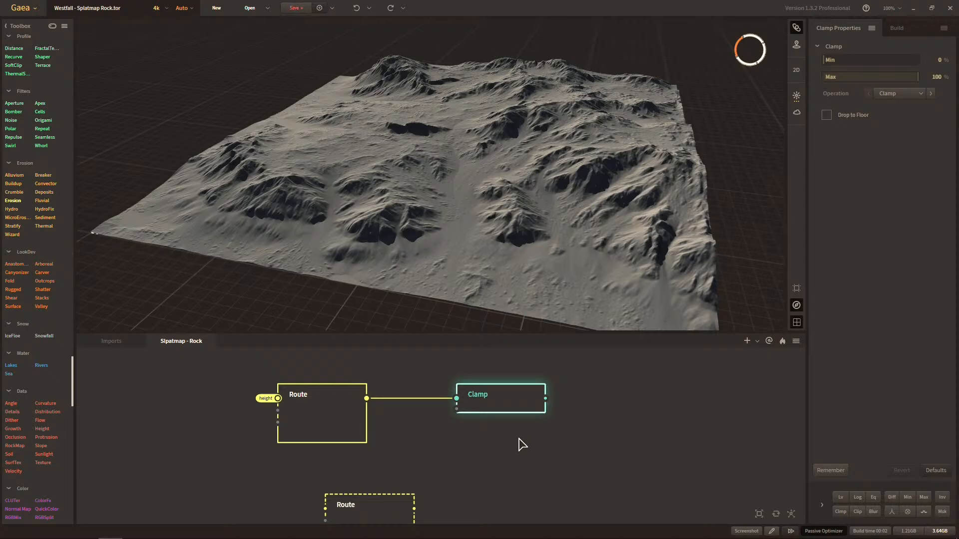
Duplicate the Clamp node twice and stack the copies directly beneath the original.
{"action": "key", "text": "ctrl+d"}
{"action": "left_click_drag", "start_coordinate": [530, 455], "coordinate": [494, 446]}
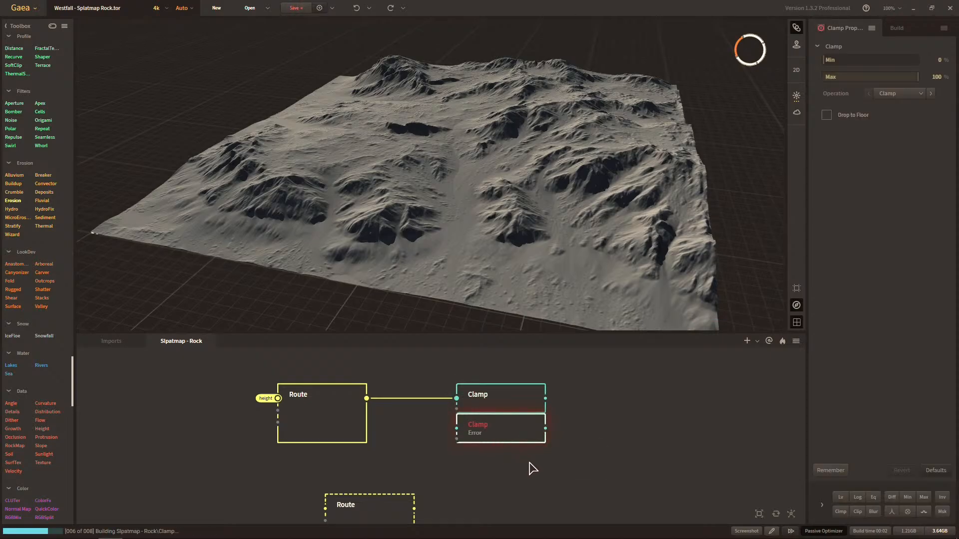
{"action": "left_click", "coordinate": [550, 465]}
{"action": "left_click", "coordinate": [520, 410]}
{"action": "key", "text": "ctrl+d"}
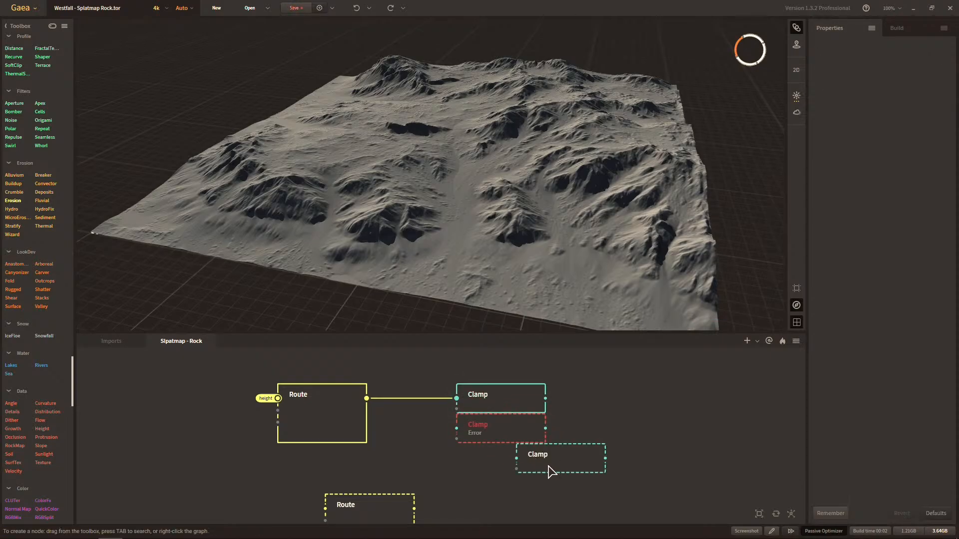
{"action": "left_click_drag", "start_coordinate": [548, 468], "coordinate": [489, 446]}
Connect the inputs of all three Clamp nodes to the Erosion - Deposit portal from Imports.
{"action": "right_click", "coordinate": [426, 368]}
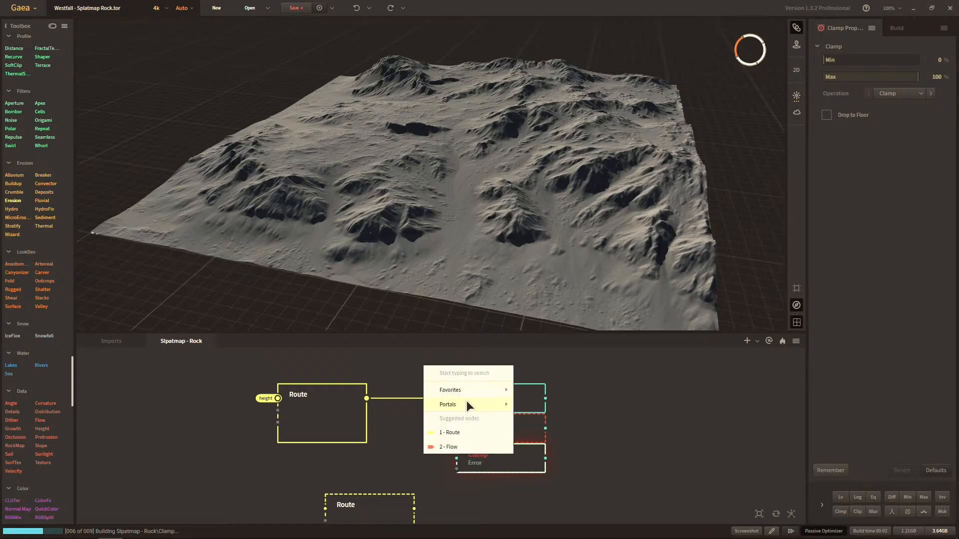
{"action": "mouse_move", "coordinate": [466, 403]}
{"action": "left_click", "coordinate": [537, 420]}
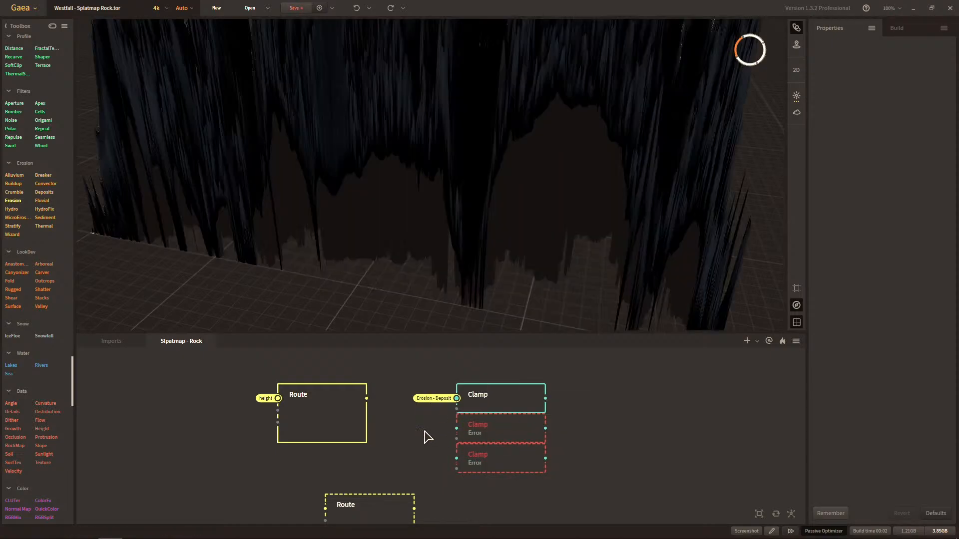
{"action": "right_click", "coordinate": [425, 430]}
{"action": "mouse_move", "coordinate": [487, 465]}
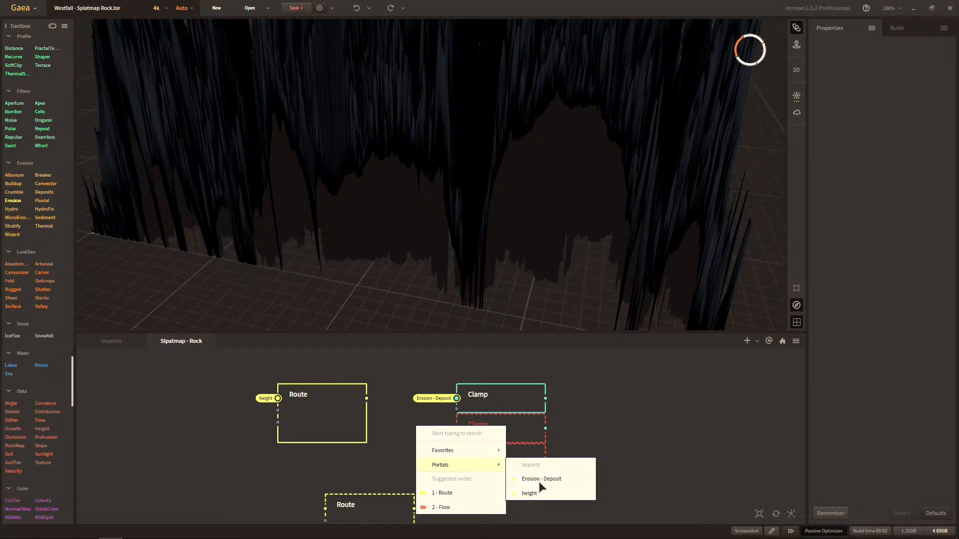
{"action": "left_click", "coordinate": [538, 481]}
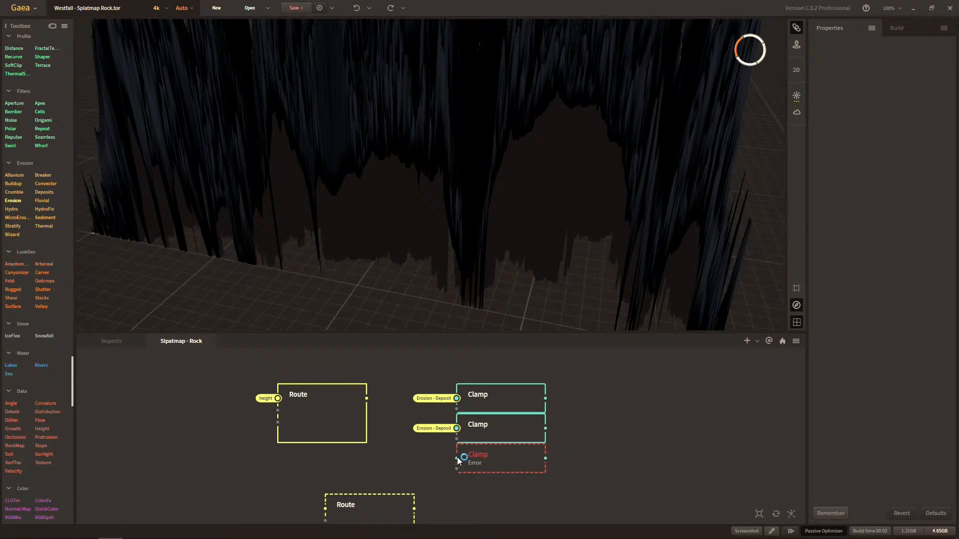
{"action": "right_click", "coordinate": [459, 459]}
{"action": "mouse_move", "coordinate": [468, 406]}
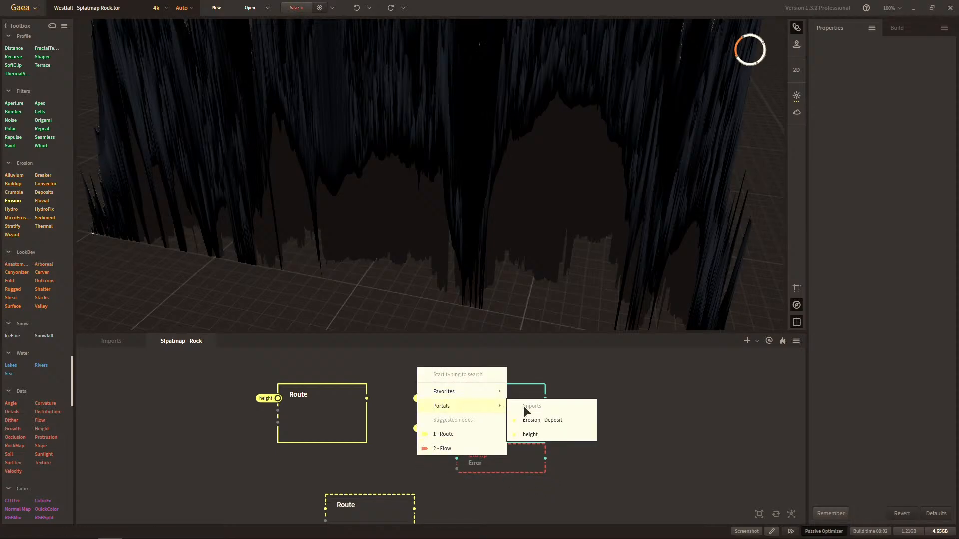
{"action": "left_click", "coordinate": [535, 420]}
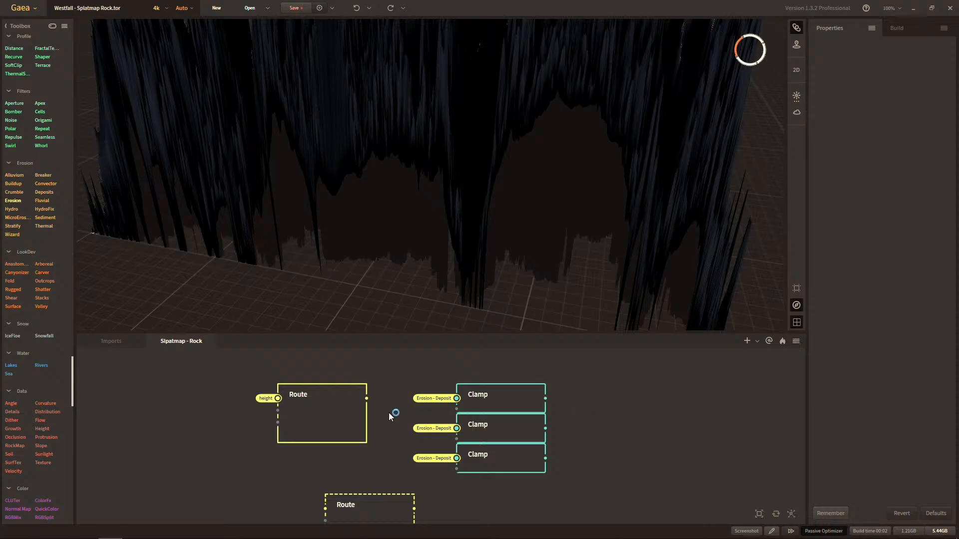
Inspect the terrain in the 3D view and switch the first Clamp node's input to the height portal.
{"action": "scroll", "coordinate": [424, 298], "scroll_direction": "down", "scroll_amount": 5}
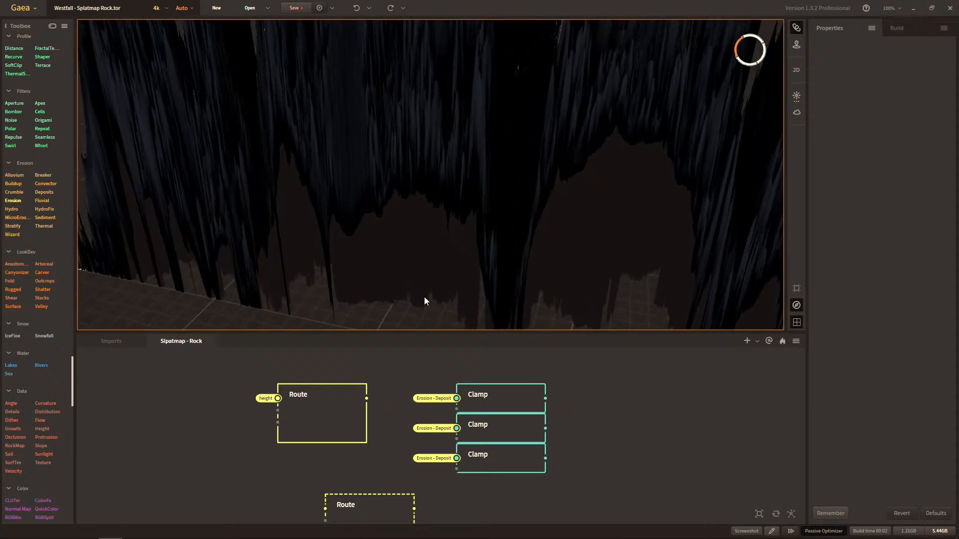
{"action": "scroll", "coordinate": [456, 264], "scroll_direction": "up", "scroll_amount": 3}
{"action": "left_click_drag", "start_coordinate": [460, 280], "coordinate": [482, 310]}
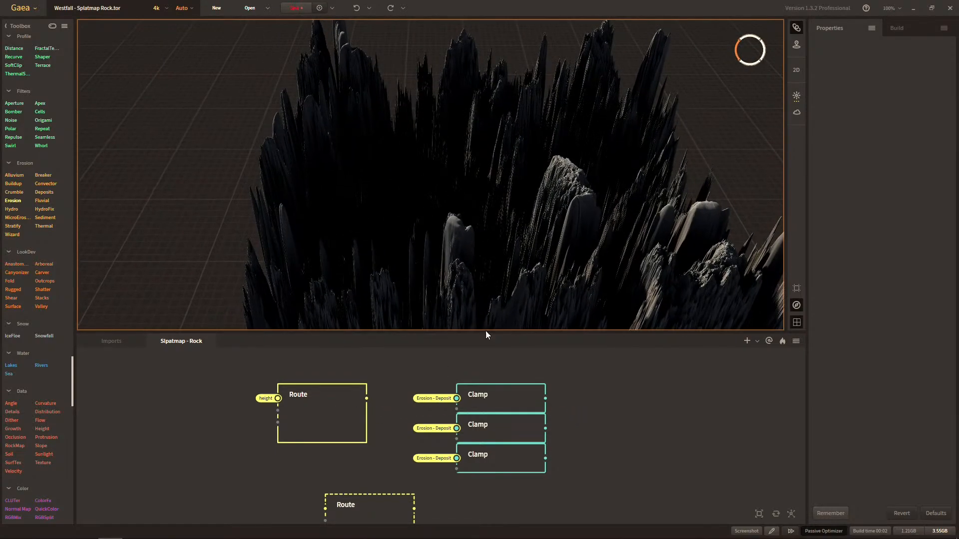
{"action": "left_click", "coordinate": [364, 414]}
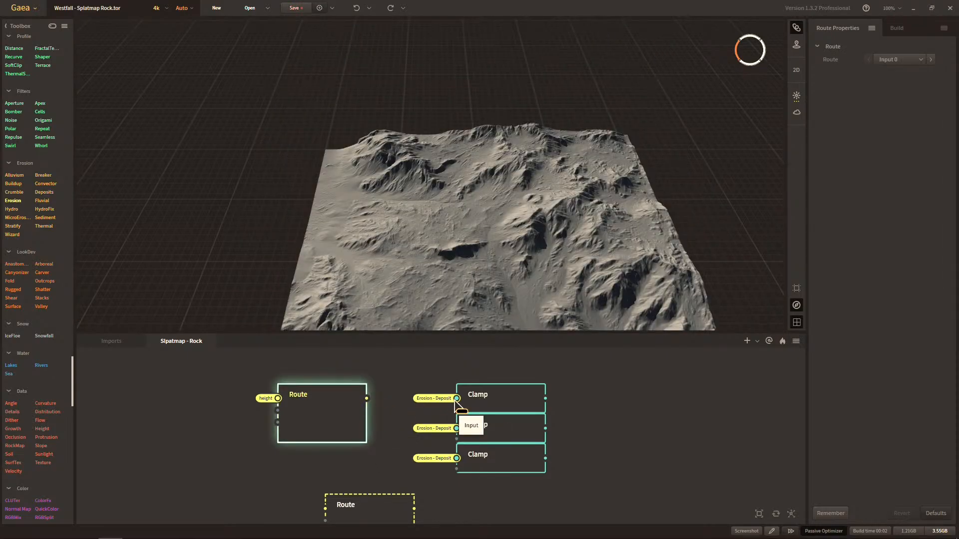
{"action": "right_click", "coordinate": [450, 398]}
{"action": "mouse_move", "coordinate": [465, 415]}
{"action": "left_click", "coordinate": [532, 445]}
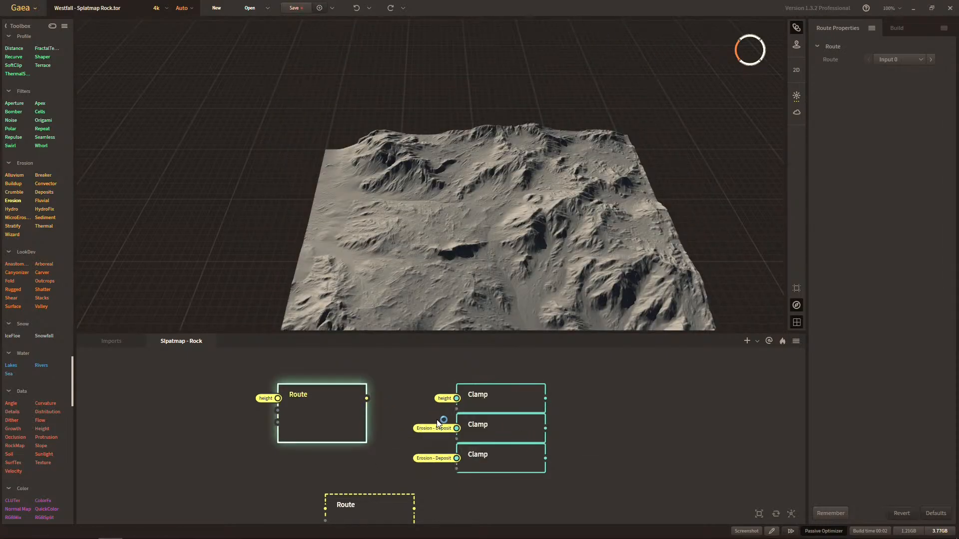
Connect the second Route node's first input to the Erosion - Deposit portal and align the node beneath the first Route.
{"action": "scroll", "coordinate": [395, 454], "scroll_direction": "down", "scroll_amount": 2}
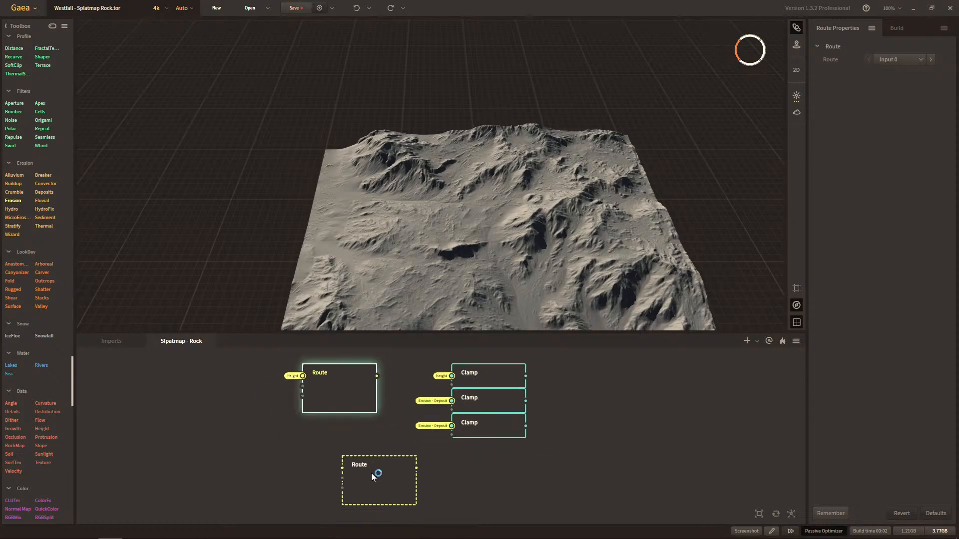
{"action": "right_click", "coordinate": [301, 375]}
{"action": "mouse_move", "coordinate": [347, 406]}
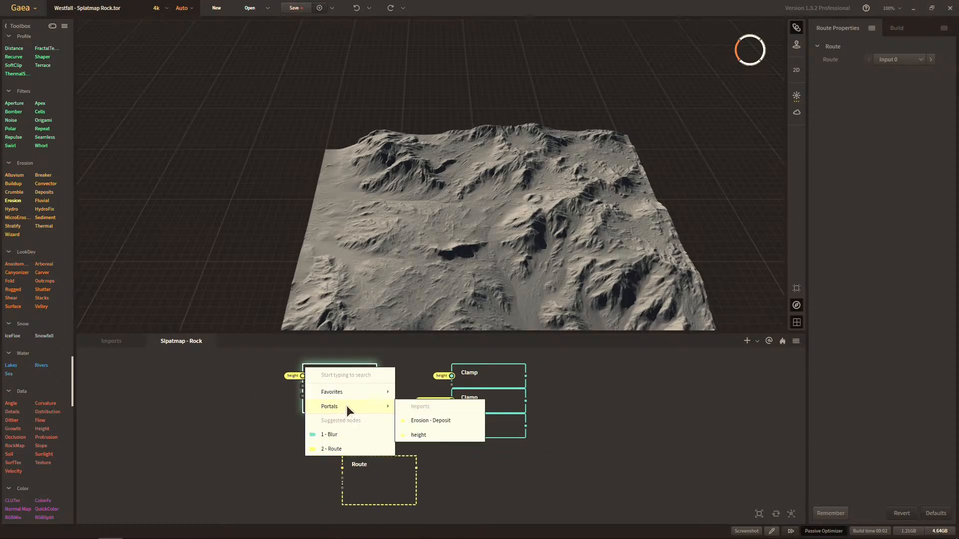
{"action": "left_click", "coordinate": [455, 421]}
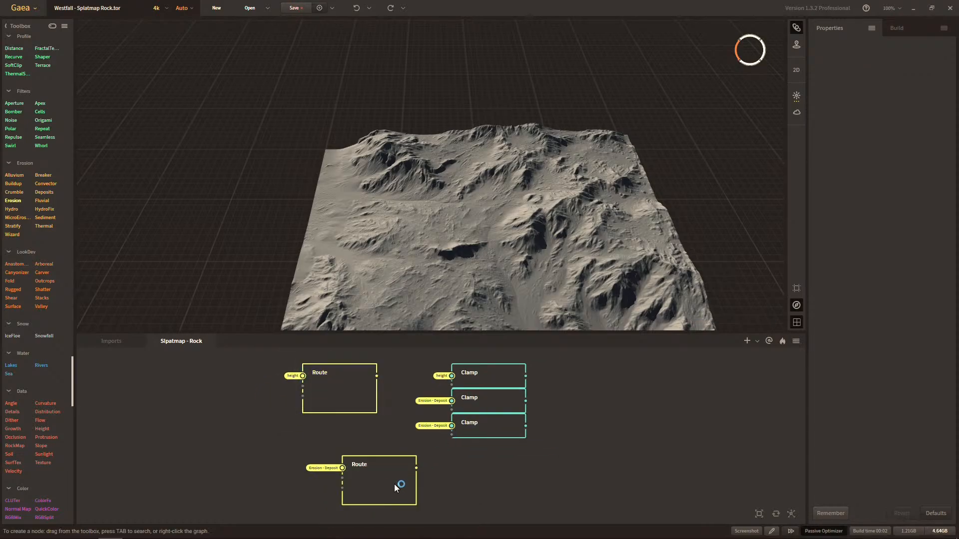
{"action": "left_click_drag", "start_coordinate": [396, 483], "coordinate": [355, 458]}
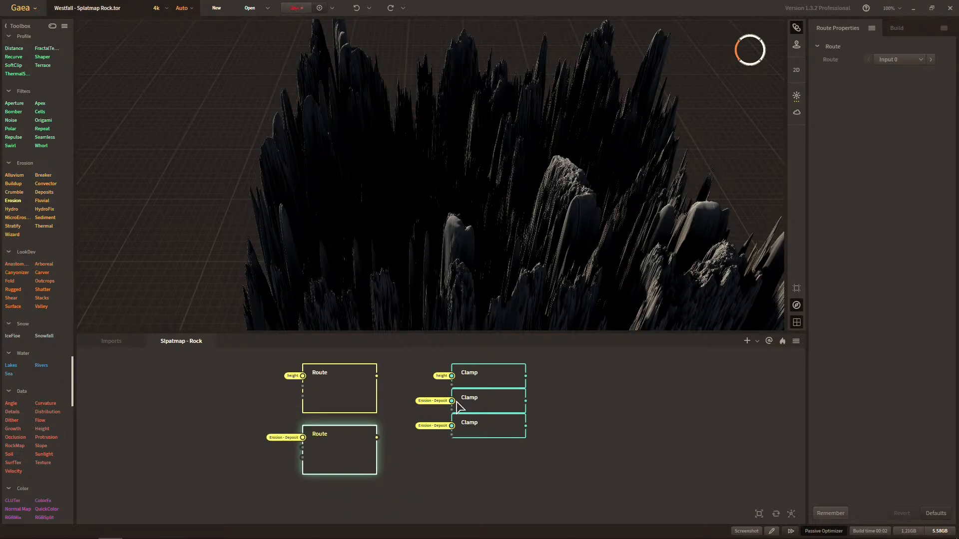
Switch the inputs of the second and third Clamp nodes to the height portal.
{"action": "right_click", "coordinate": [433, 398]}
{"action": "mouse_move", "coordinate": [464, 429]}
{"action": "left_click", "coordinate": [556, 457]}
{"action": "right_click", "coordinate": [435, 446]}
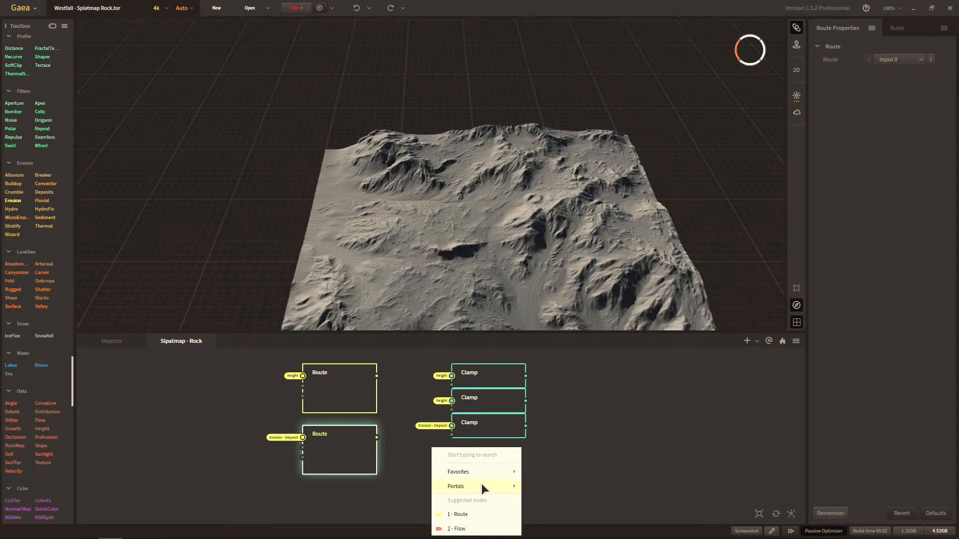
{"action": "mouse_move", "coordinate": [482, 485]}
{"action": "left_click", "coordinate": [543, 514]}
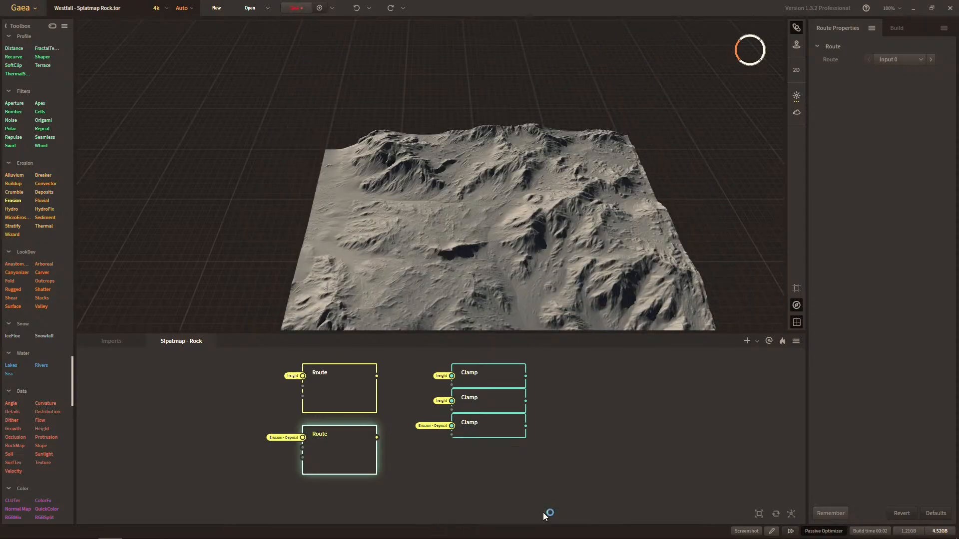
Connect the output of the Erosion - Deposit Route node to the first Clamp node's input.
{"action": "scroll", "coordinate": [446, 427], "scroll_direction": "up", "scroll_amount": 1}
{"action": "scroll", "coordinate": [456, 443], "scroll_direction": "up", "scroll_amount": 1}
{"action": "middle_click_drag", "start_coordinate": [456, 442], "coordinate": [518, 450]}
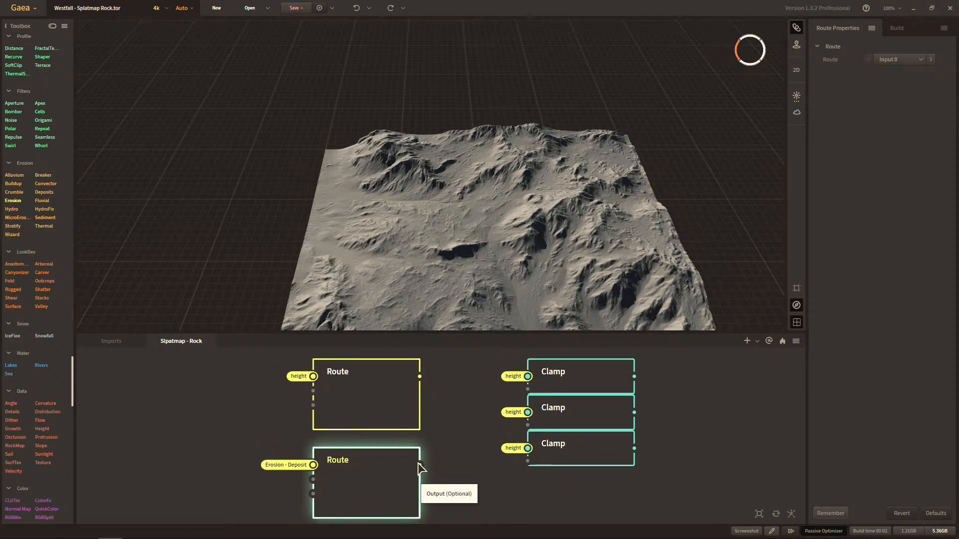
{"action": "left_click_drag", "start_coordinate": [419, 465], "coordinate": [521, 390]}
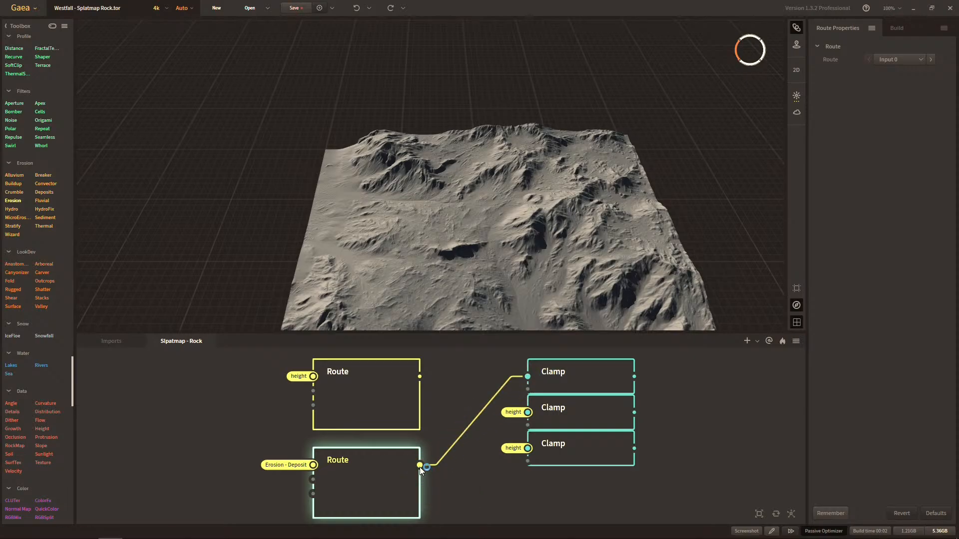
Connect the output of the Erosion - Deposit Route node to the inputs of the second and third Clamp nodes.
{"action": "left_click_drag", "start_coordinate": [420, 466], "coordinate": [528, 412]}
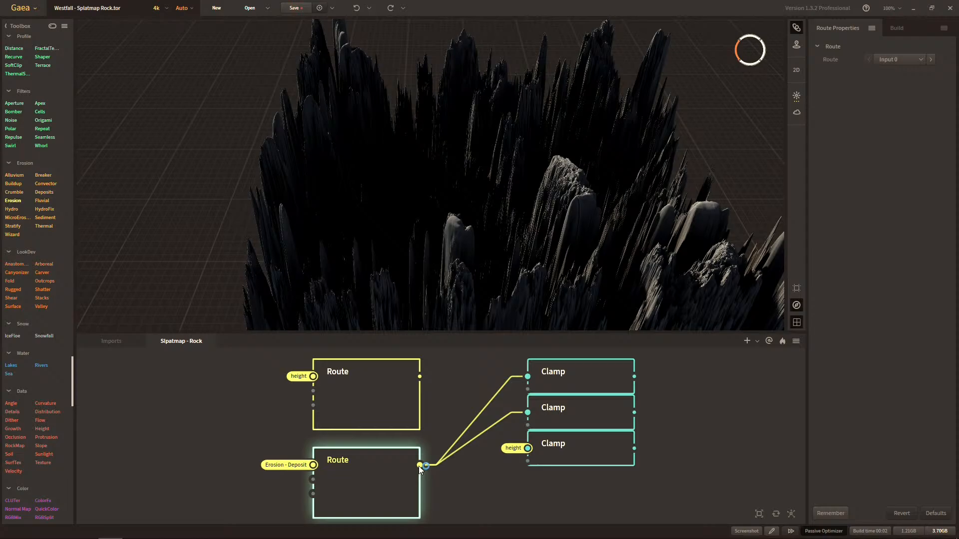
{"action": "left_click_drag", "start_coordinate": [418, 466], "coordinate": [528, 449]}
{"action": "left_click", "coordinate": [360, 475]}
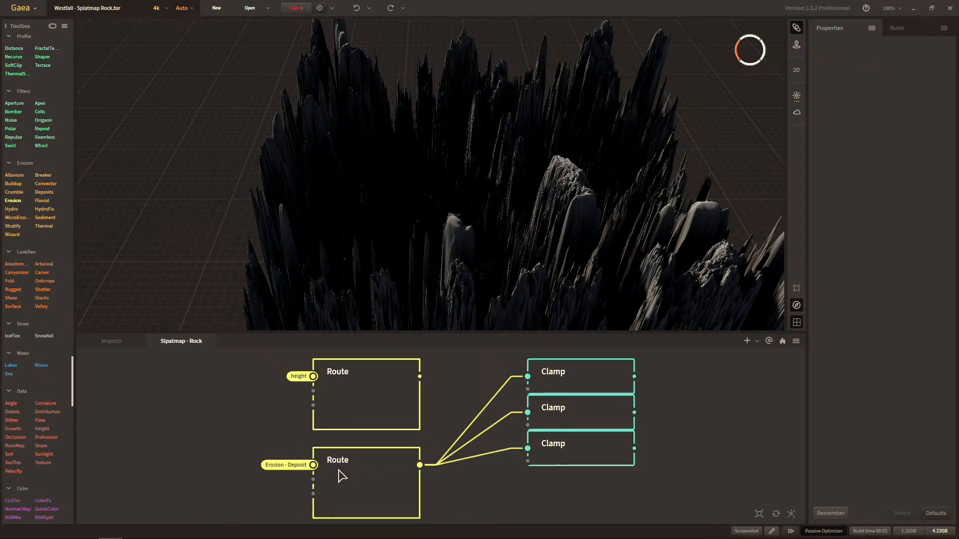
Switch the first input of the lower Route node to the height portal.
{"action": "left_click_drag", "start_coordinate": [313, 465], "coordinate": [222, 433]}
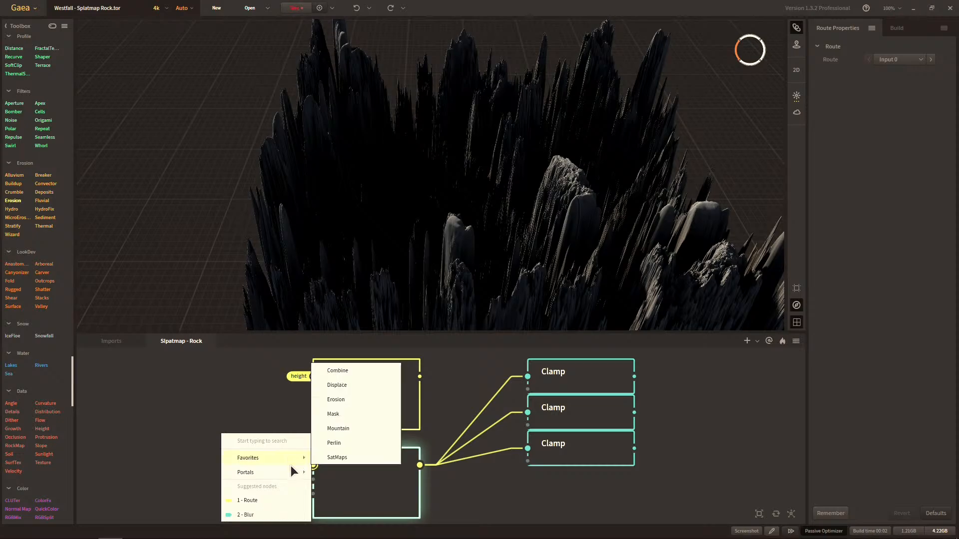
{"action": "mouse_move", "coordinate": [307, 474]}
{"action": "left_click", "coordinate": [335, 500]}
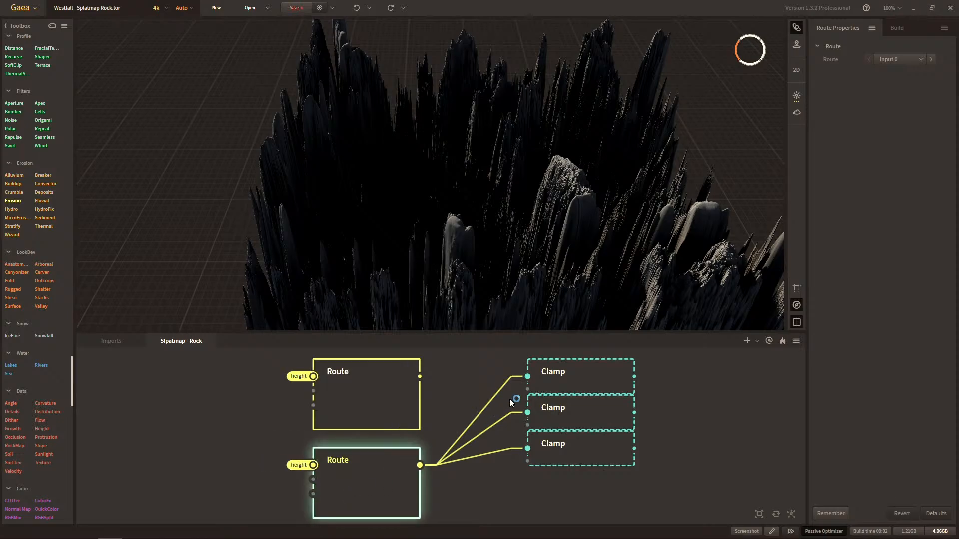
Inspect the terrain produced by the three Clamp nodes and check the height node in the Imports graph against the rock splatmap graph.
{"action": "left_click", "coordinate": [570, 380]}
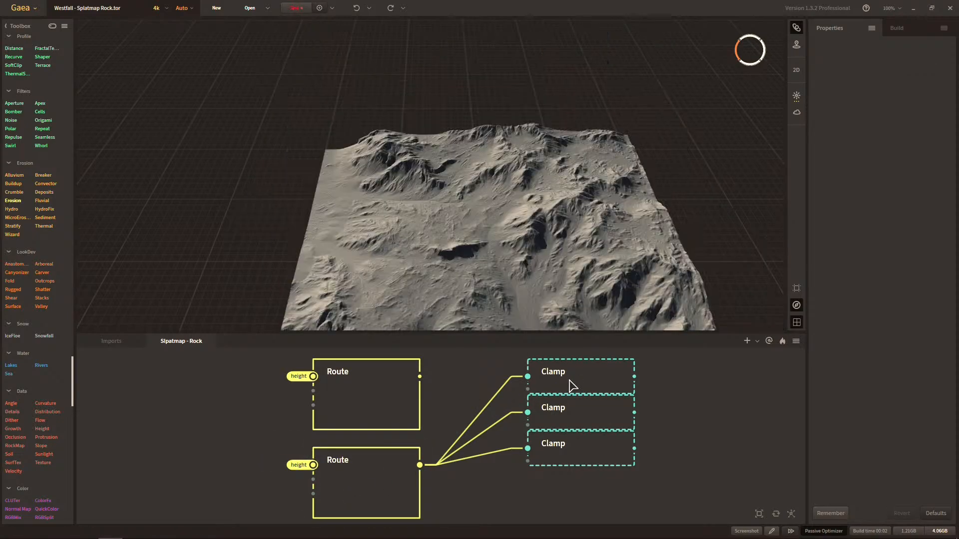
{"action": "left_click", "coordinate": [576, 422]}
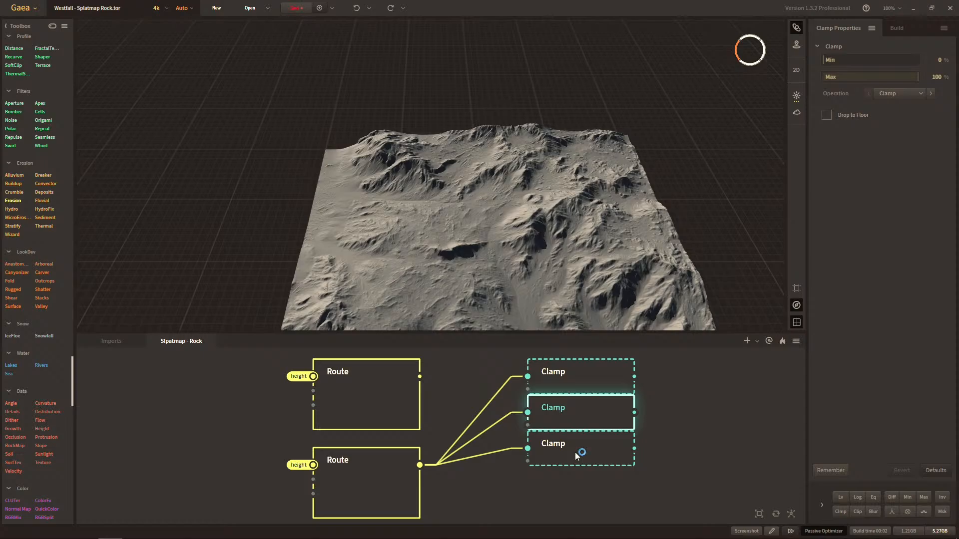
{"action": "left_click", "coordinate": [576, 455]}
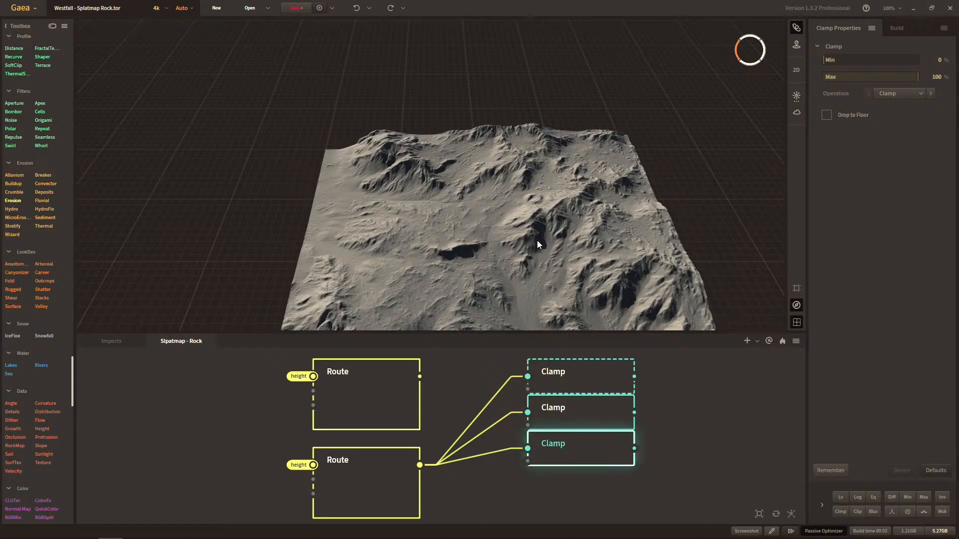
{"action": "middle_click_drag", "start_coordinate": [543, 244], "coordinate": [548, 206]}
{"action": "middle_click_drag", "start_coordinate": [561, 272], "coordinate": [499, 241]}
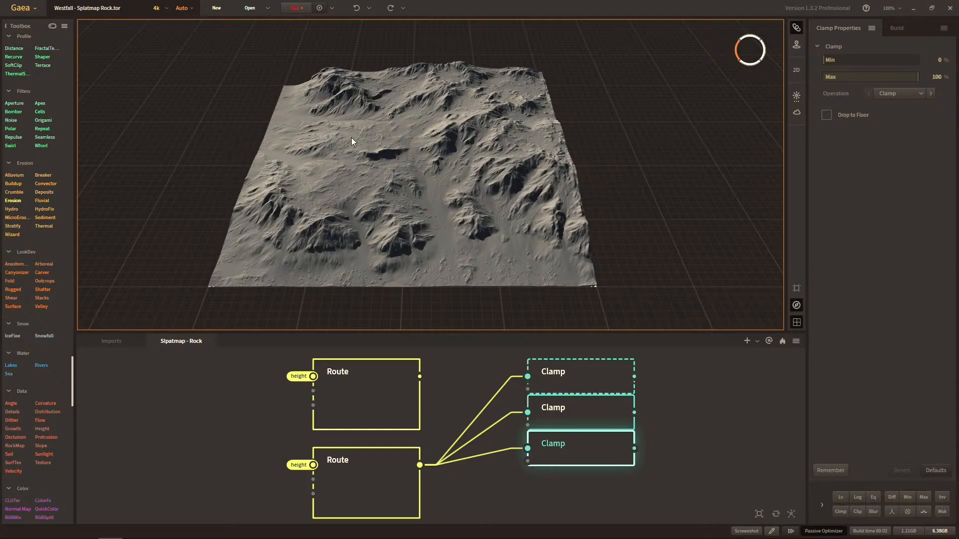
{"action": "left_click", "coordinate": [111, 341]}
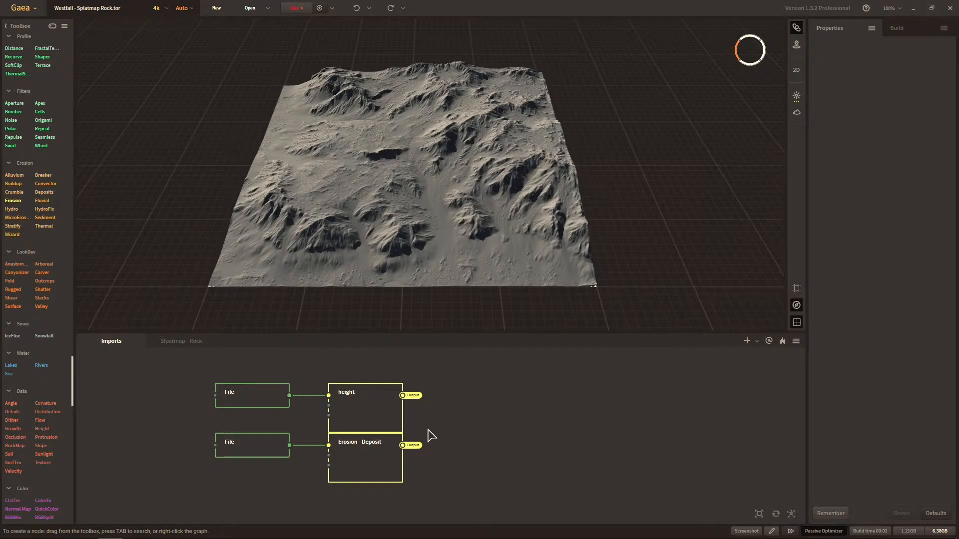
{"action": "left_click", "coordinate": [363, 420]}
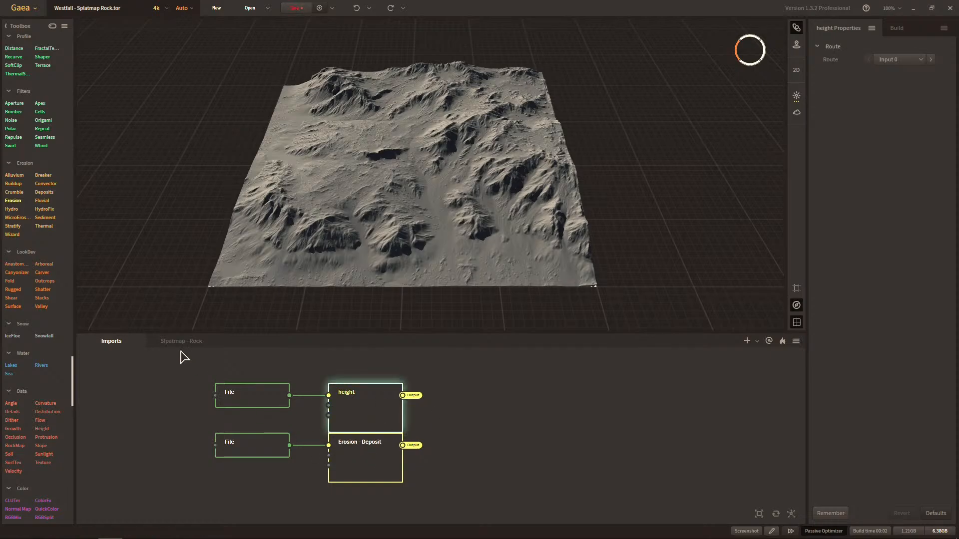
{"action": "left_click", "coordinate": [203, 343]}
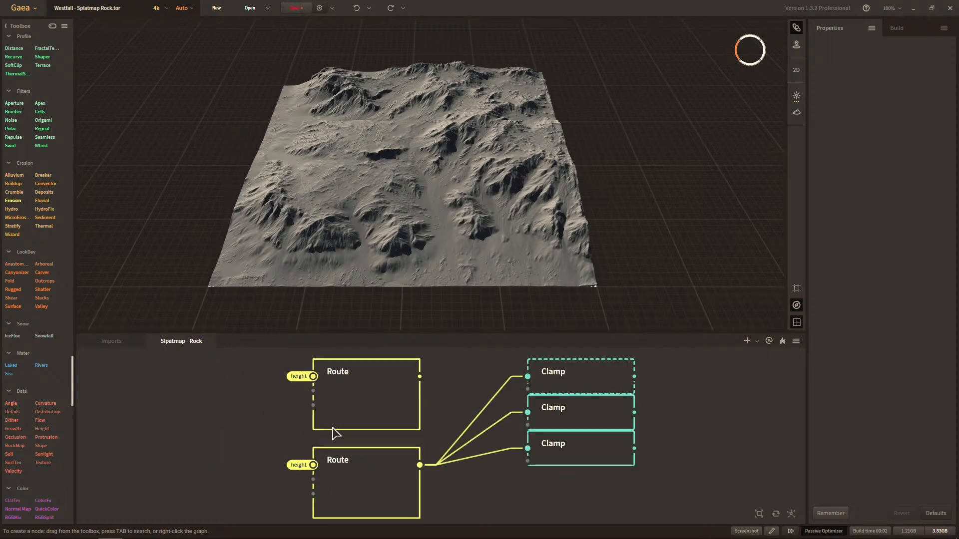